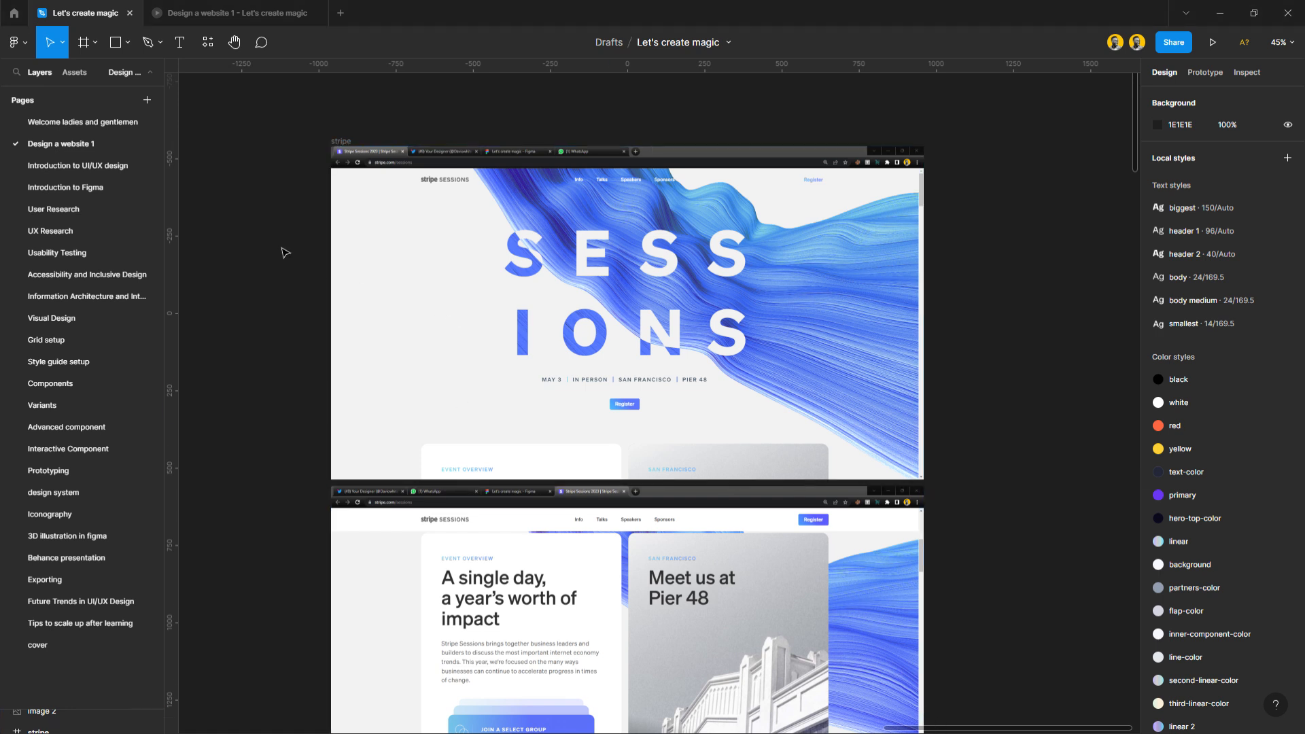
# Paste the copied Stripe Sessions logo image and align it directly beneath the original logo in the first screenshot.
pyautogui.hotkey('ctrl', 'v')
pyautogui.moveTo(670, 400); pyautogui.dragTo(463, 200)
pyautogui.scroll(5, 456, 194)
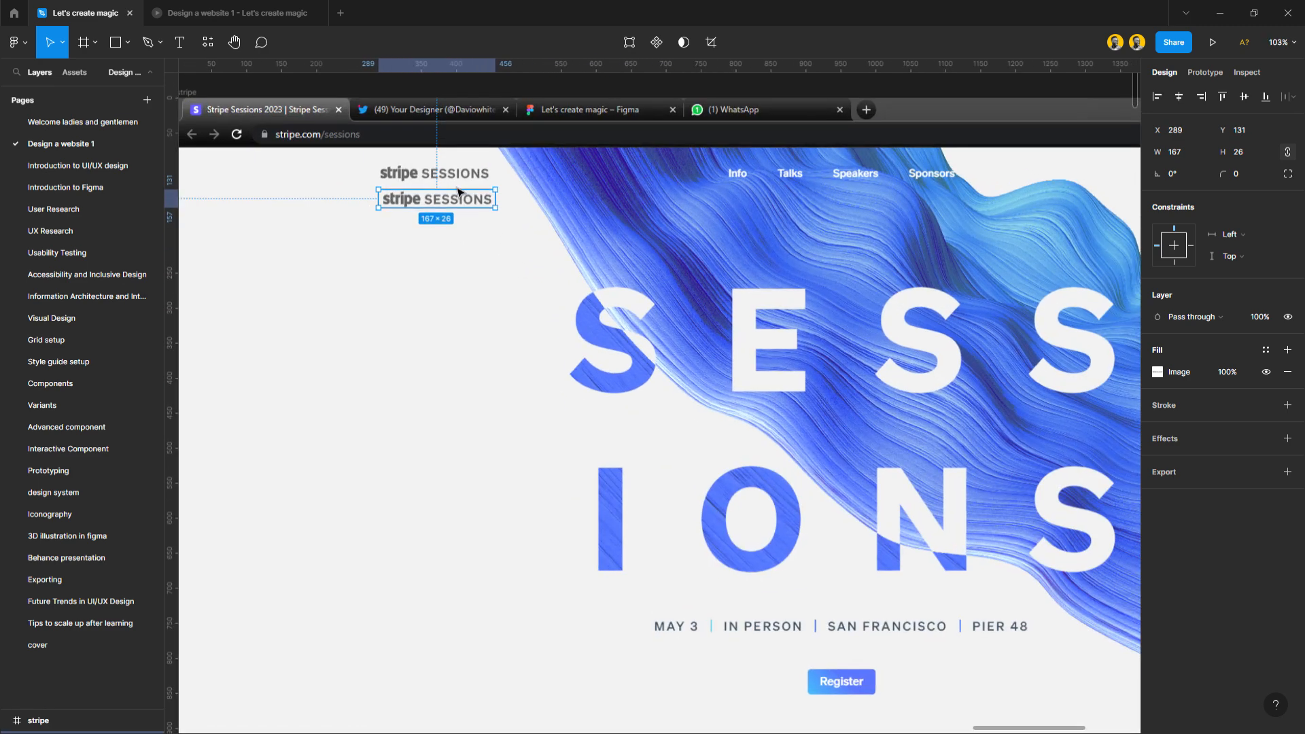
pyautogui.scroll(1, 458, 190)
pyautogui.scroll(1, 466, 224)
pyautogui.hscroll(-1, 467, 274)
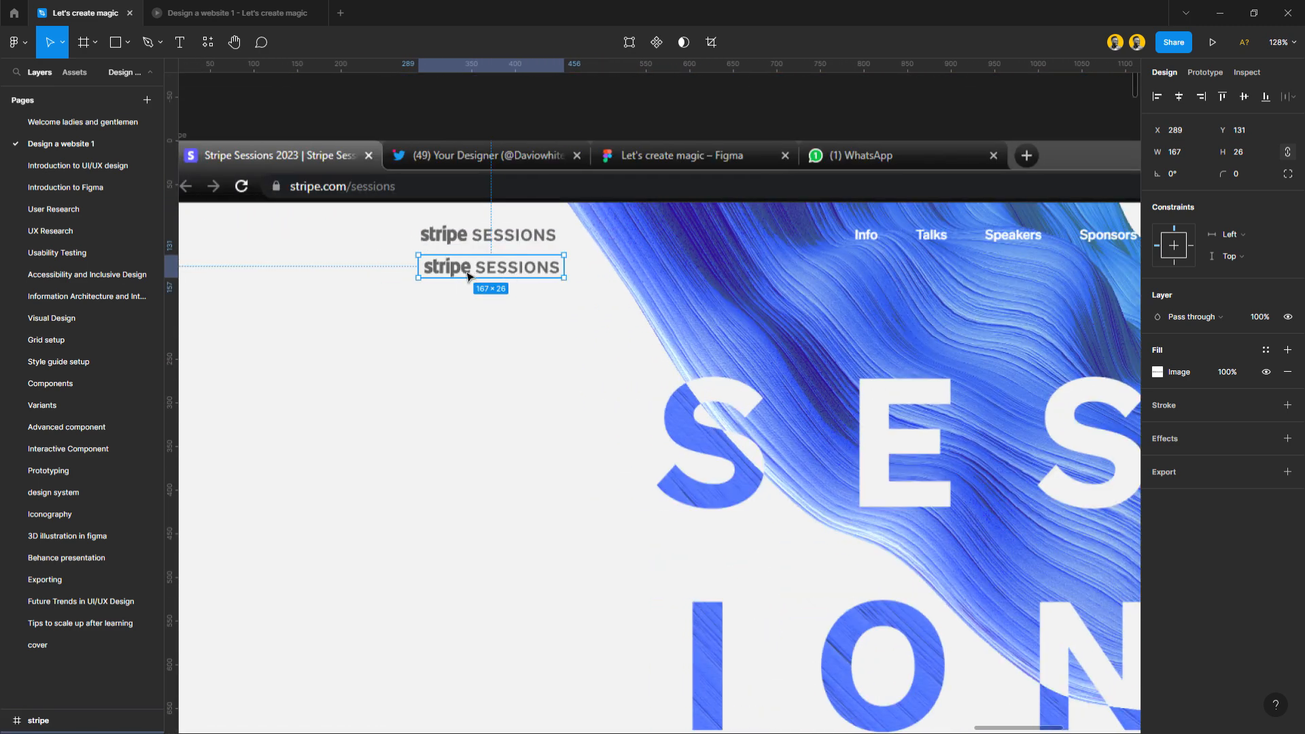
pyautogui.scroll(1, 468, 279)
pyautogui.moveTo(480, 284)
pyautogui.mouseDown()
pyautogui.moveTo(476, 267)
pyautogui.moveTo(498, 265)
pyautogui.mouseUp()
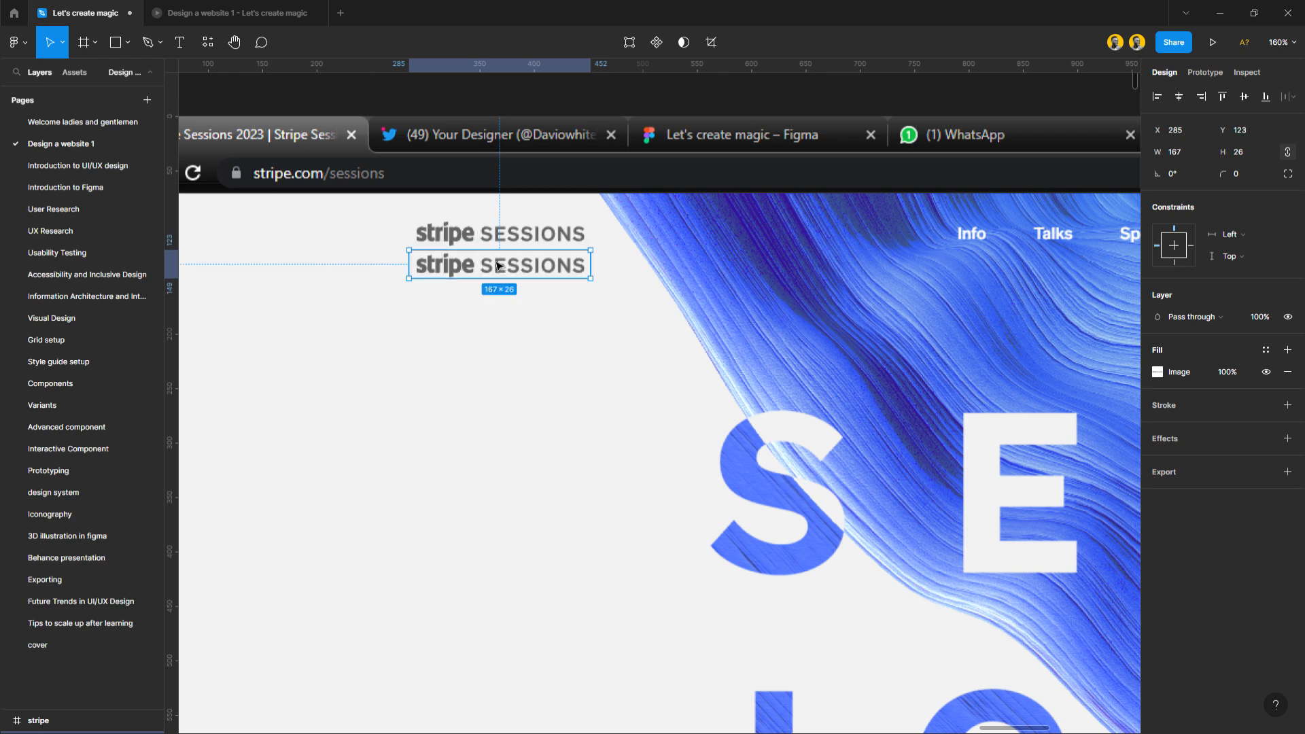
pyautogui.click(500, 328)
# Check the width and height of the hero screenshot image.
pyautogui.scroll(-1, 500, 330)
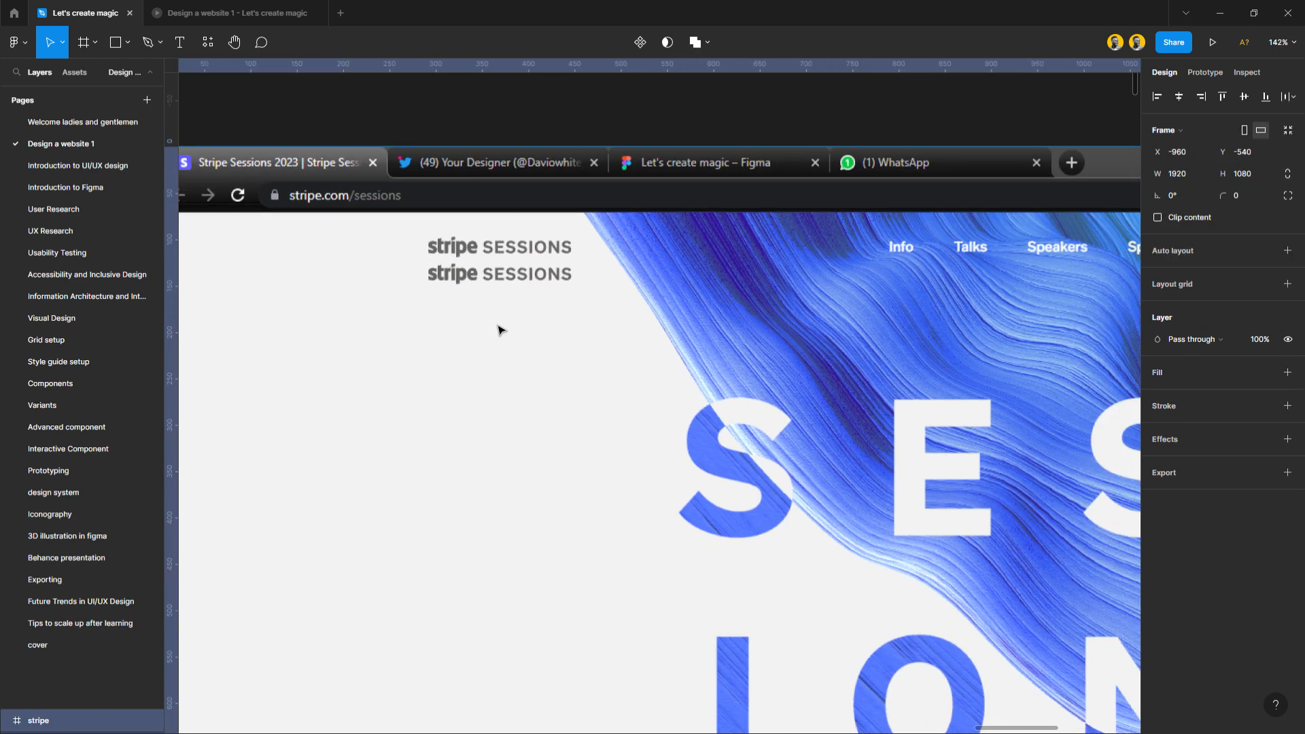
pyautogui.scroll(-3, 500, 331)
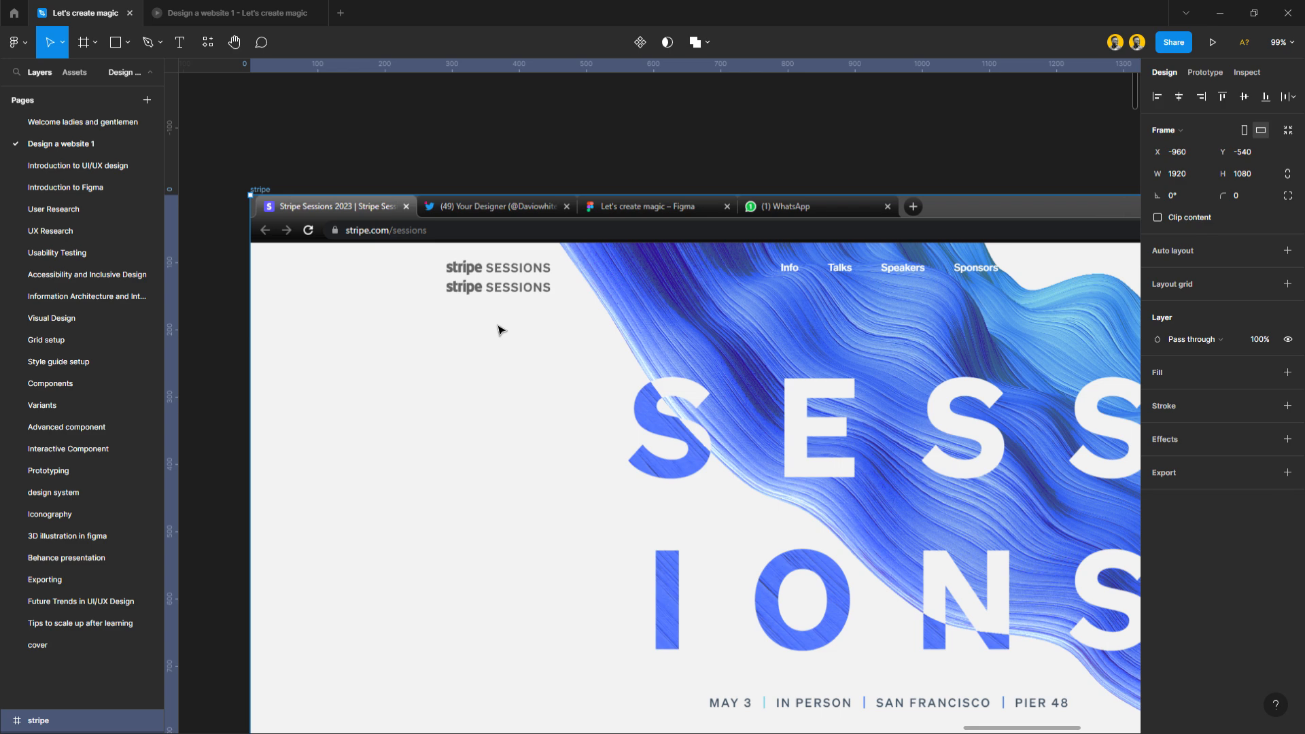
pyautogui.scroll(-3, 500, 330)
pyautogui.click(552, 449)
pyautogui.scroll(-1, 559, 373)
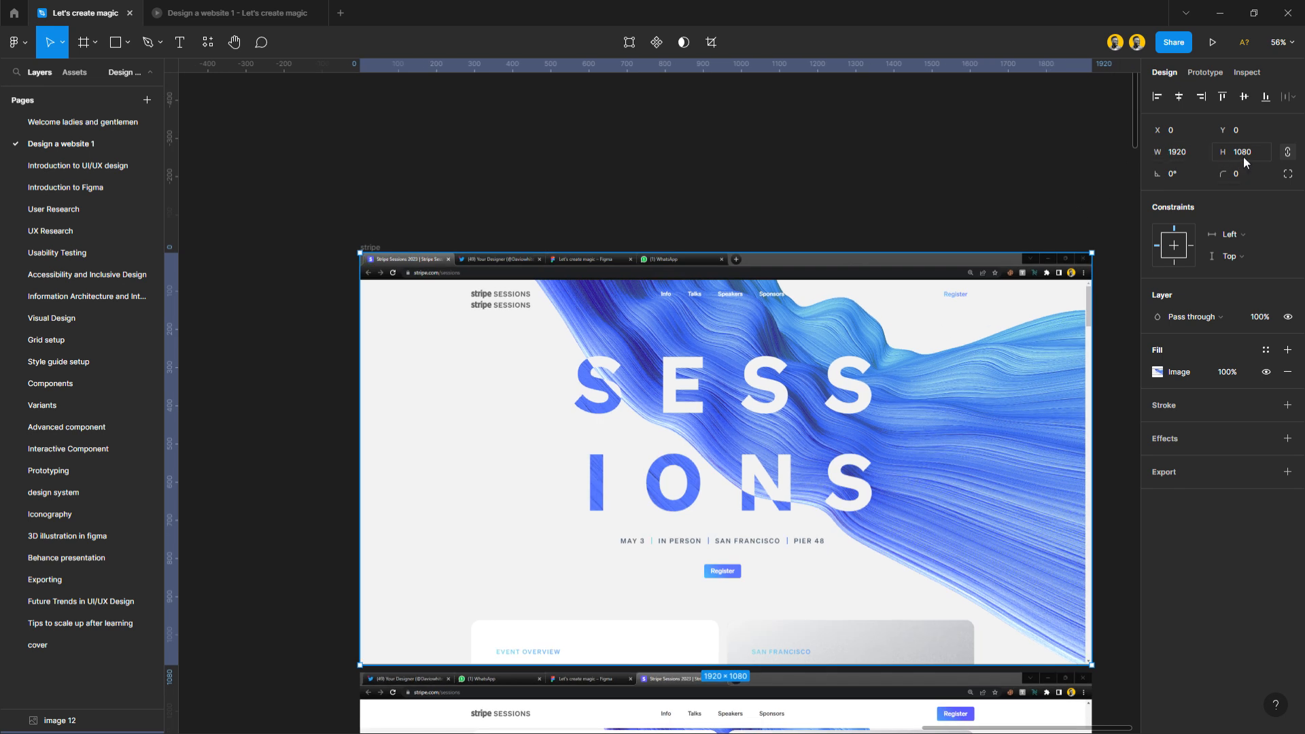
pyautogui.click(505, 164)
# Review the desktop frame size presets and compare them with the dimensions of the stripe frame.
pyautogui.click(207, 45)
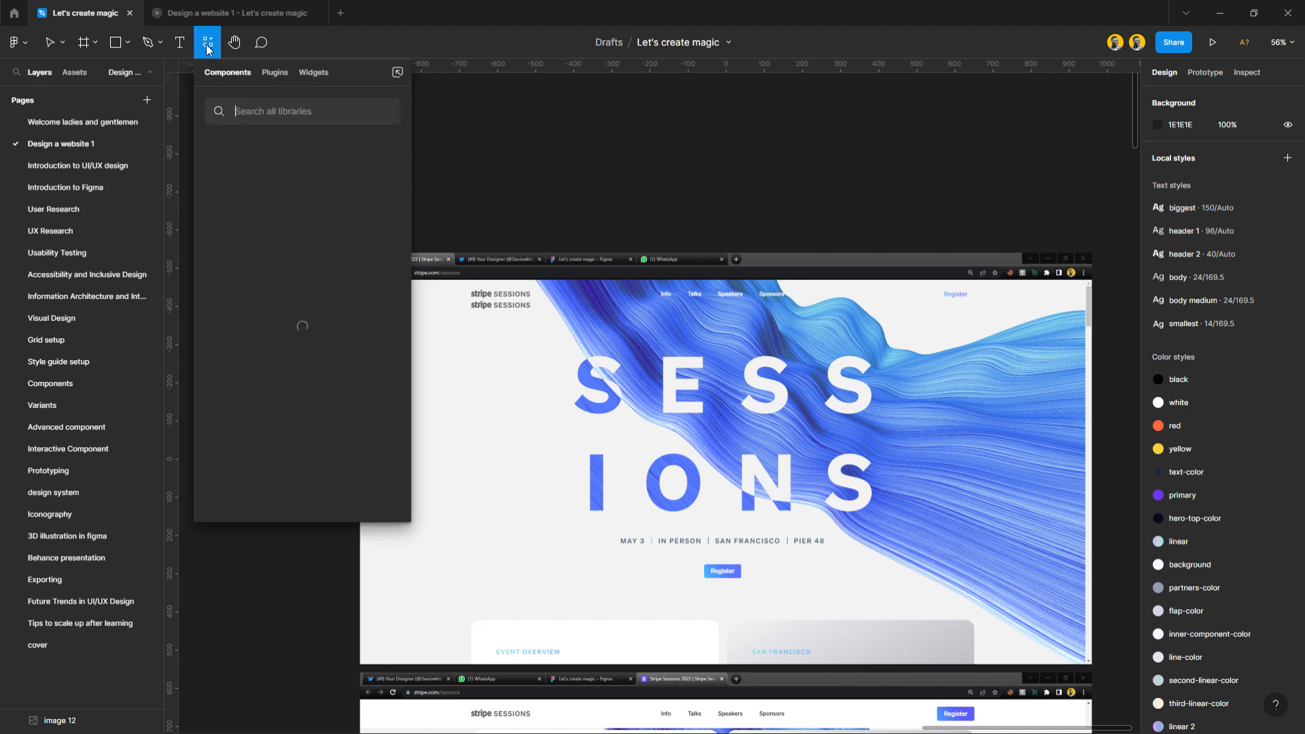
pyautogui.click(81, 46)
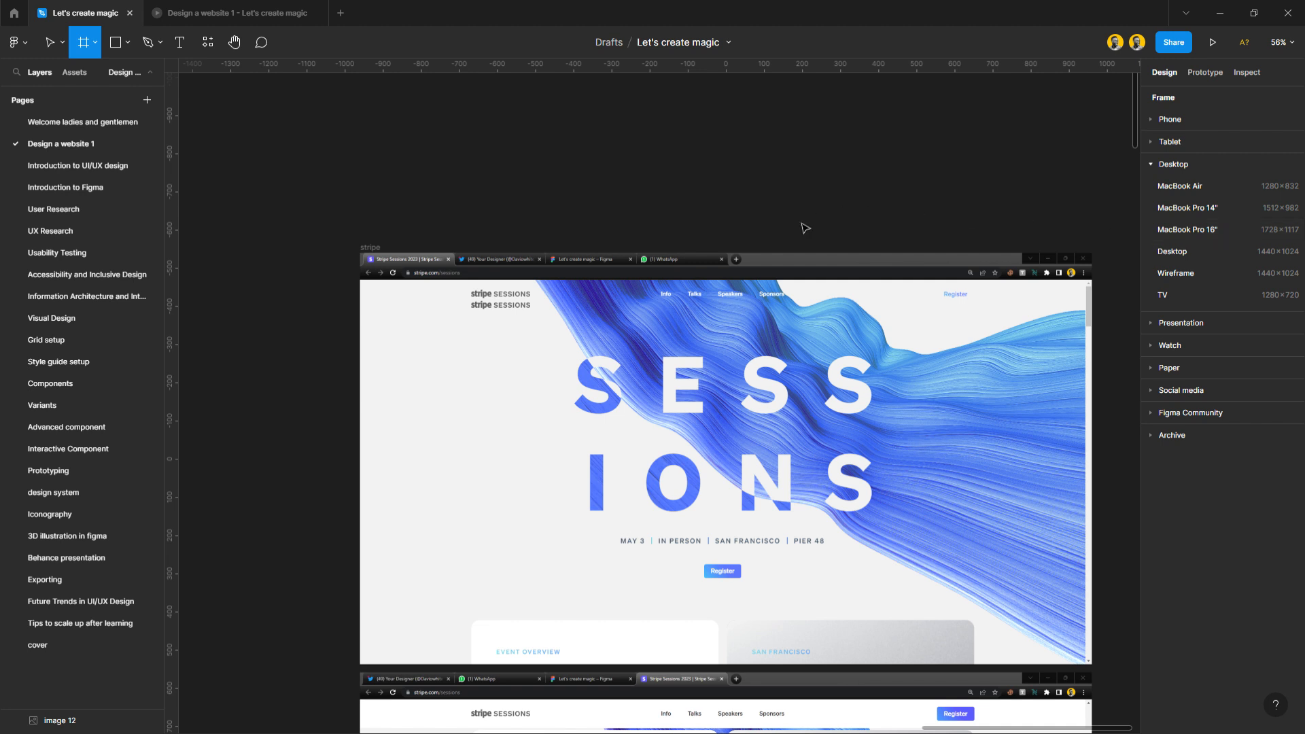
pyautogui.click(800, 202)
pyautogui.press('Delete')
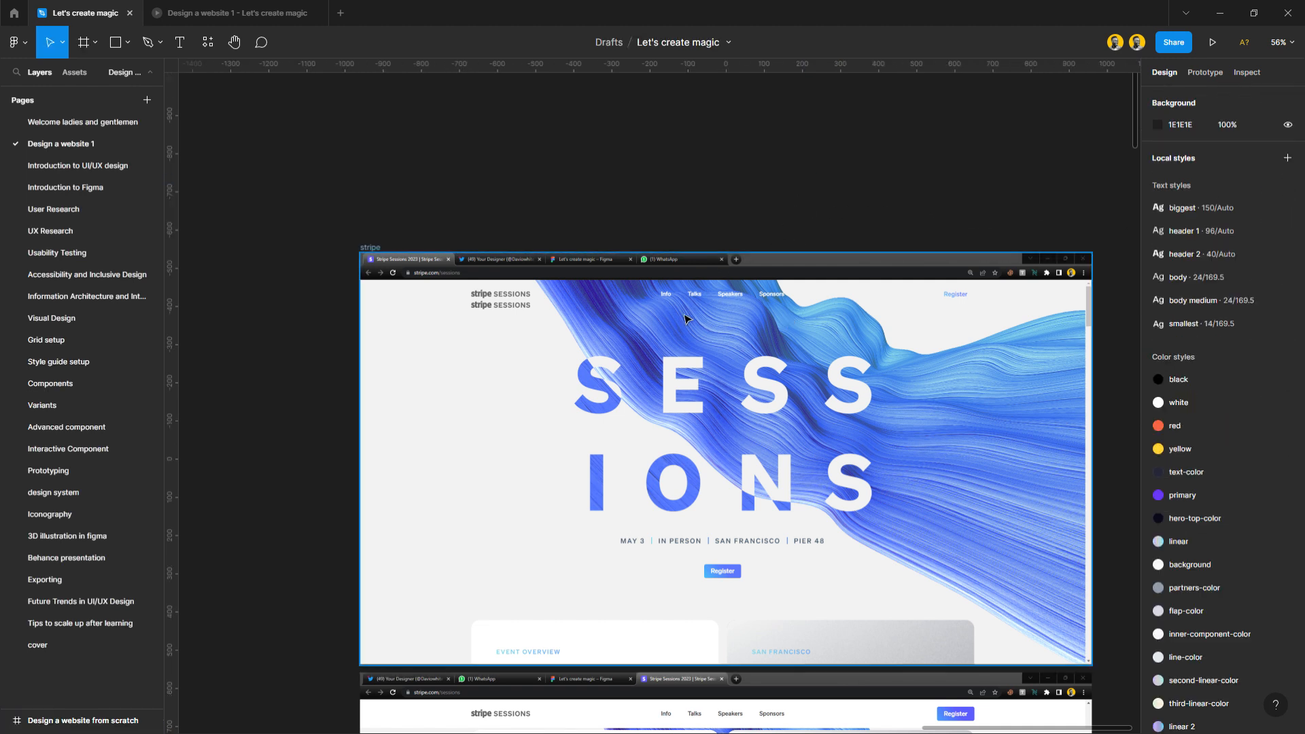
pyautogui.click(680, 348)
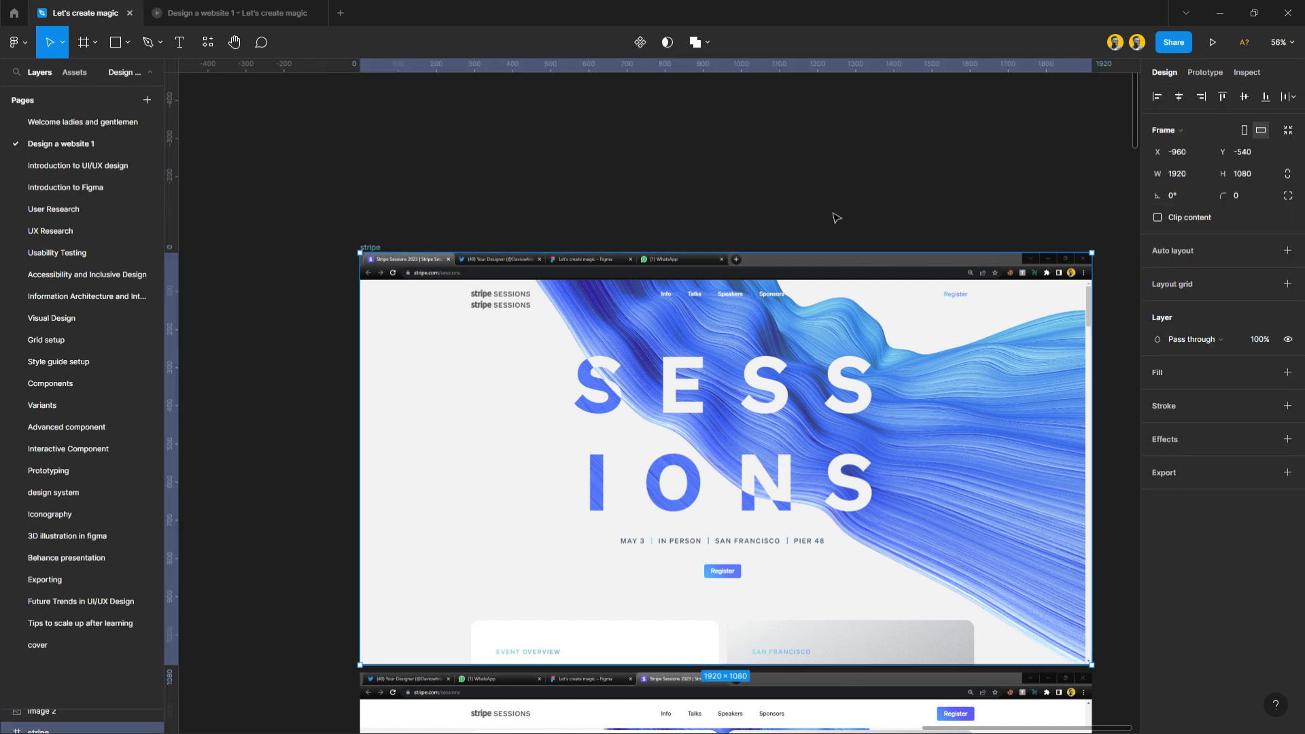
pyautogui.click(797, 220)
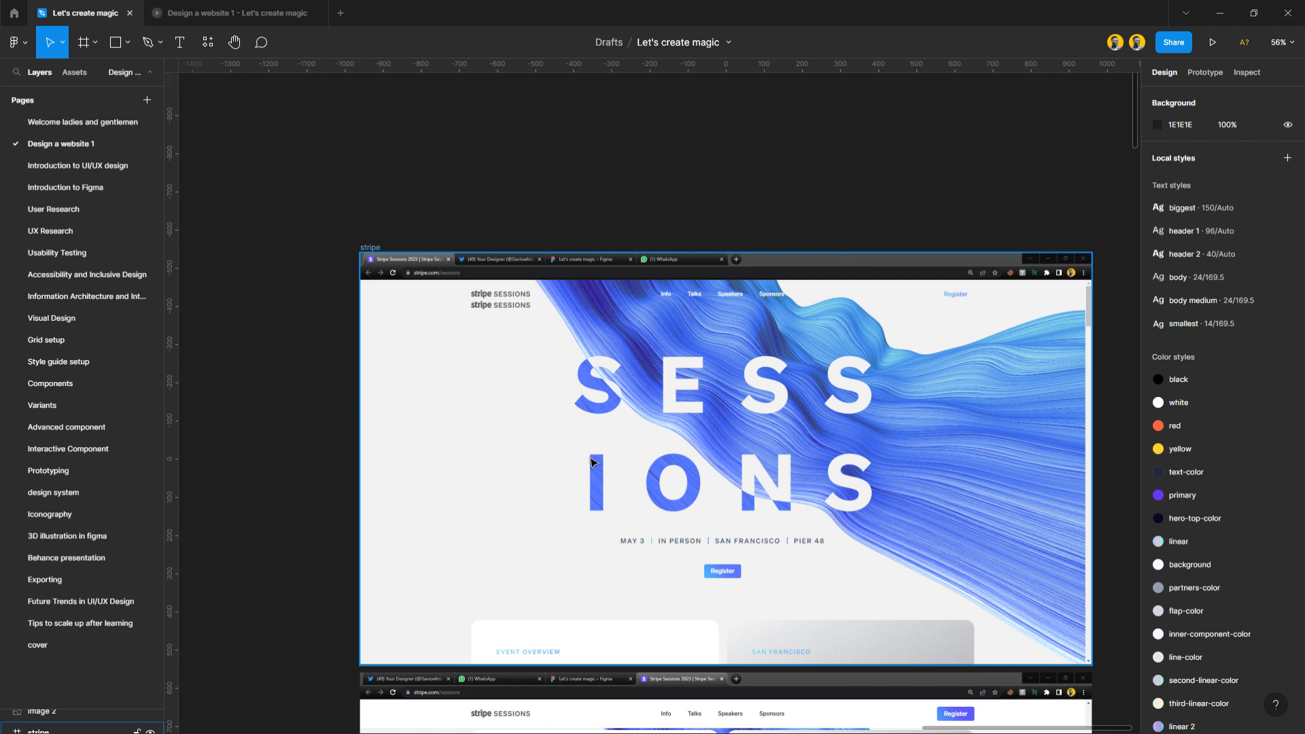
# Examine the hero section and the navigation bar with its Register button in the first two screenshots.
pyautogui.scroll(-2, 590, 462)
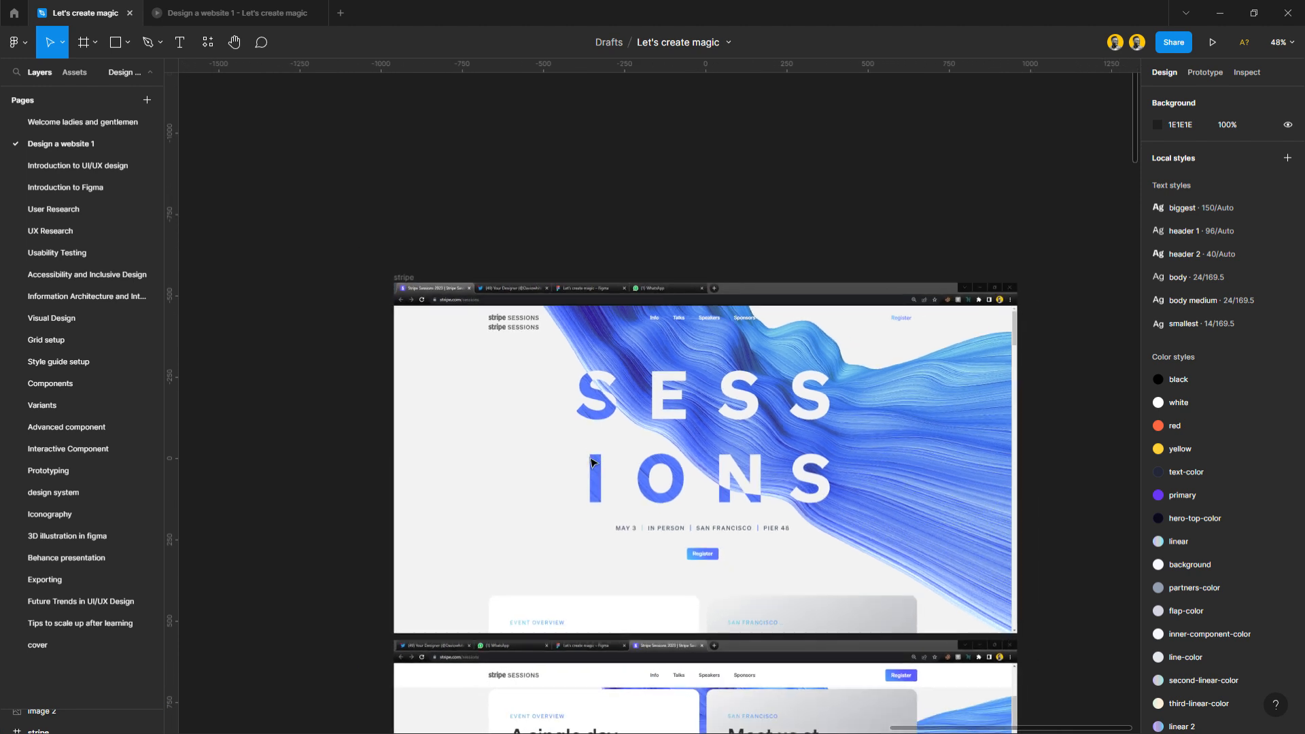
pyautogui.hscroll(1, 590, 463)
pyautogui.scroll(-2, 591, 462)
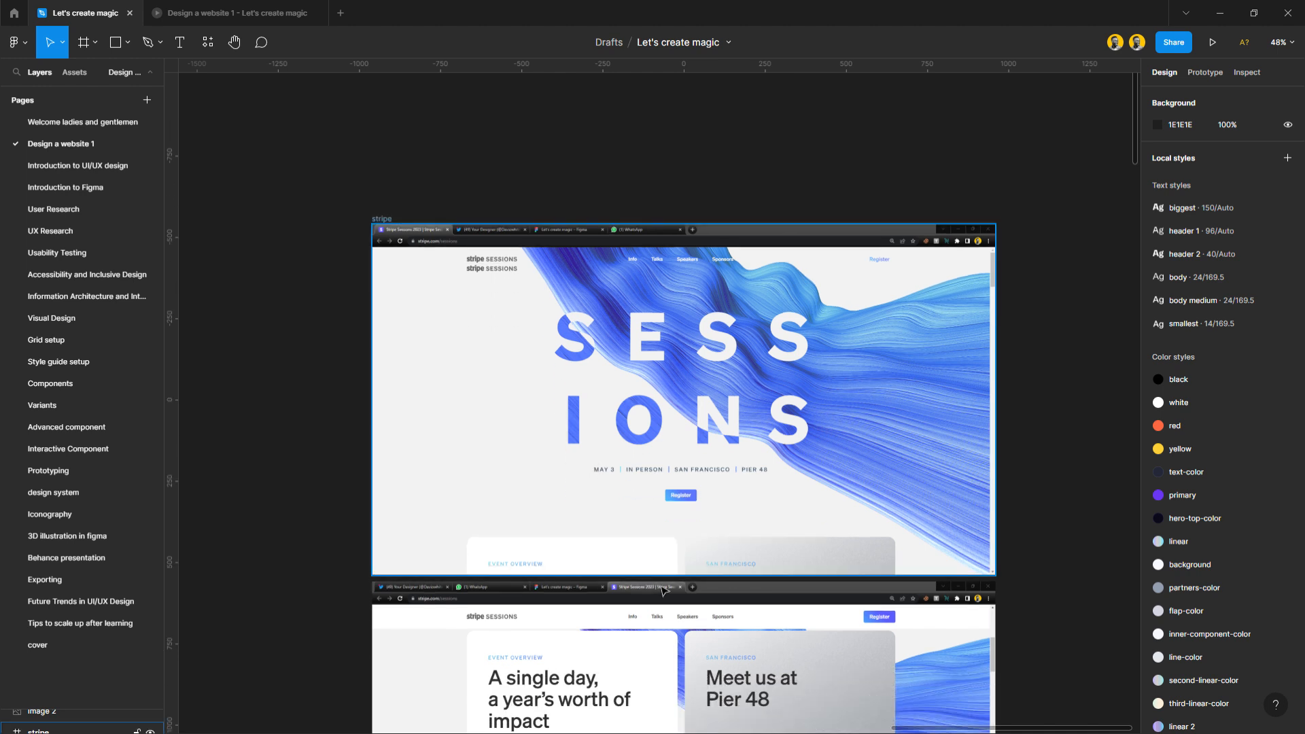
pyautogui.scroll(2, 678, 550)
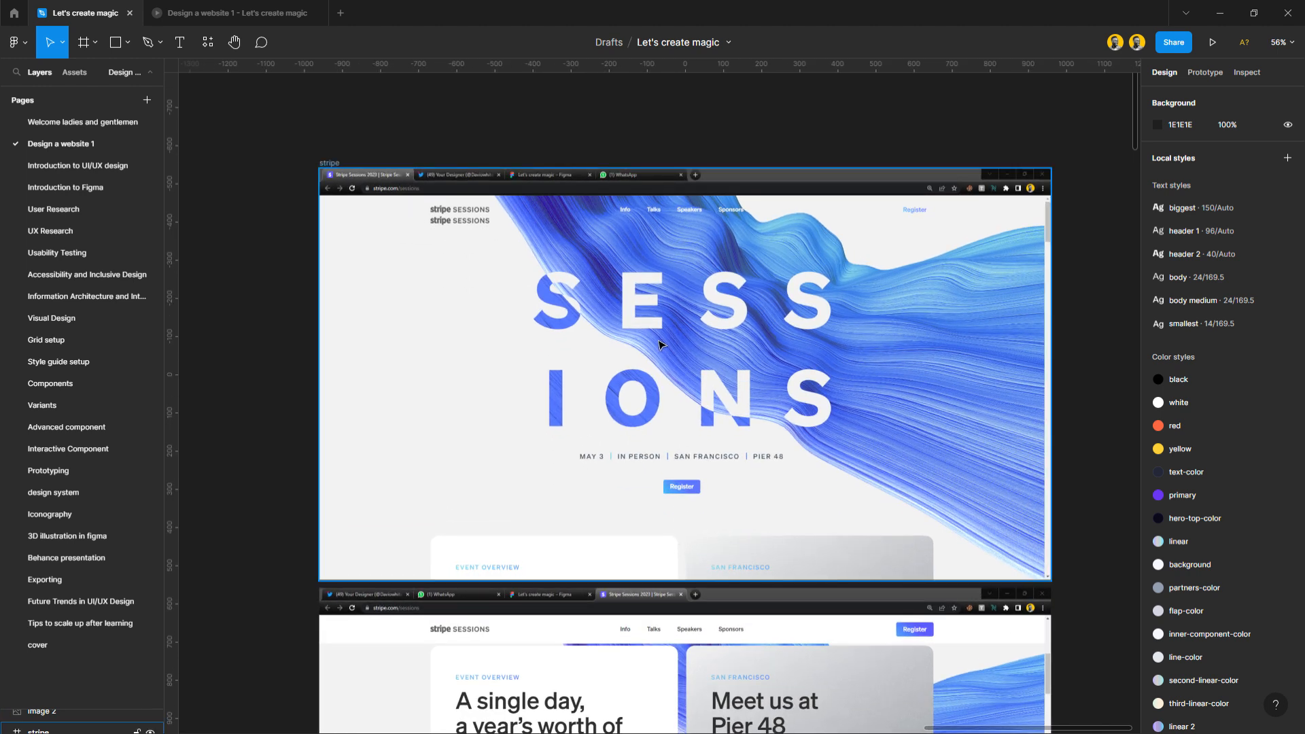
pyautogui.hscroll(-1, 658, 341)
pyautogui.hscroll(-1, 658, 342)
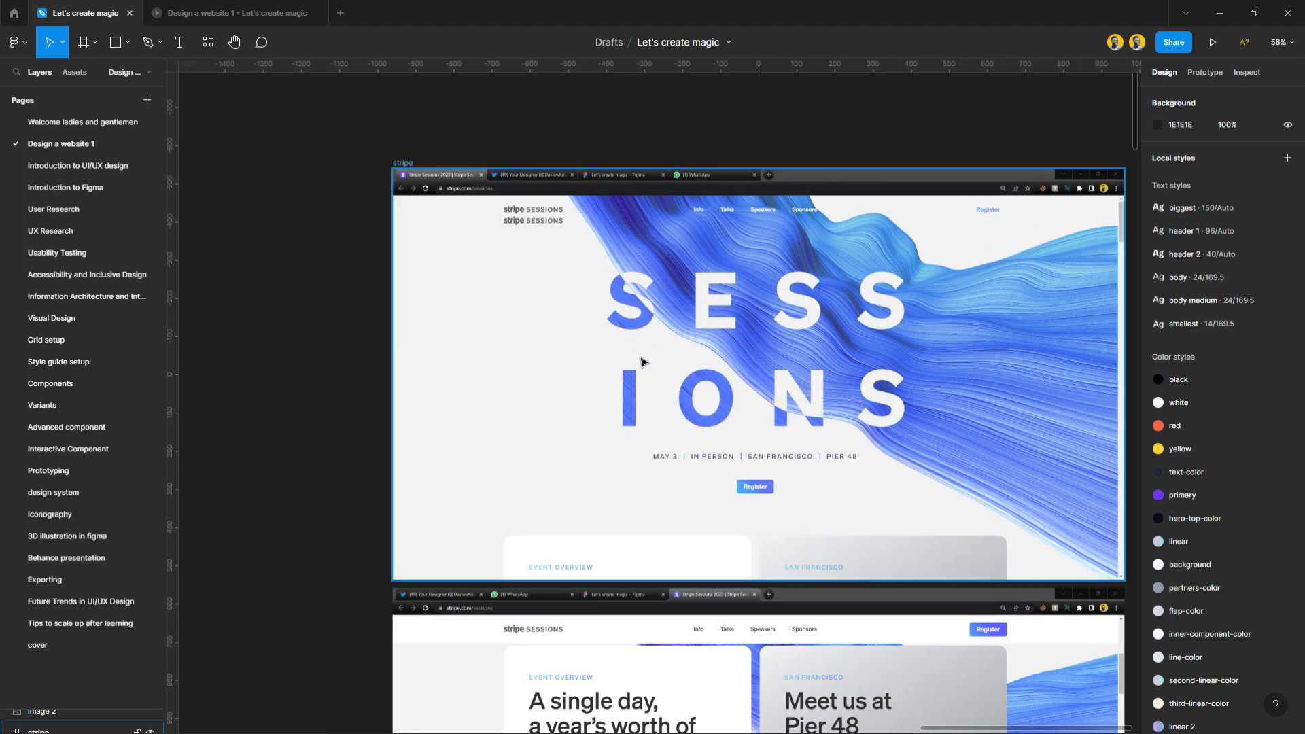
pyautogui.scroll(-2, 630, 406)
pyautogui.hscroll(5, 685, 437)
pyautogui.scroll(-3, 732, 470)
pyautogui.scroll(5, 841, 504)
pyautogui.scroll(-3, 841, 501)
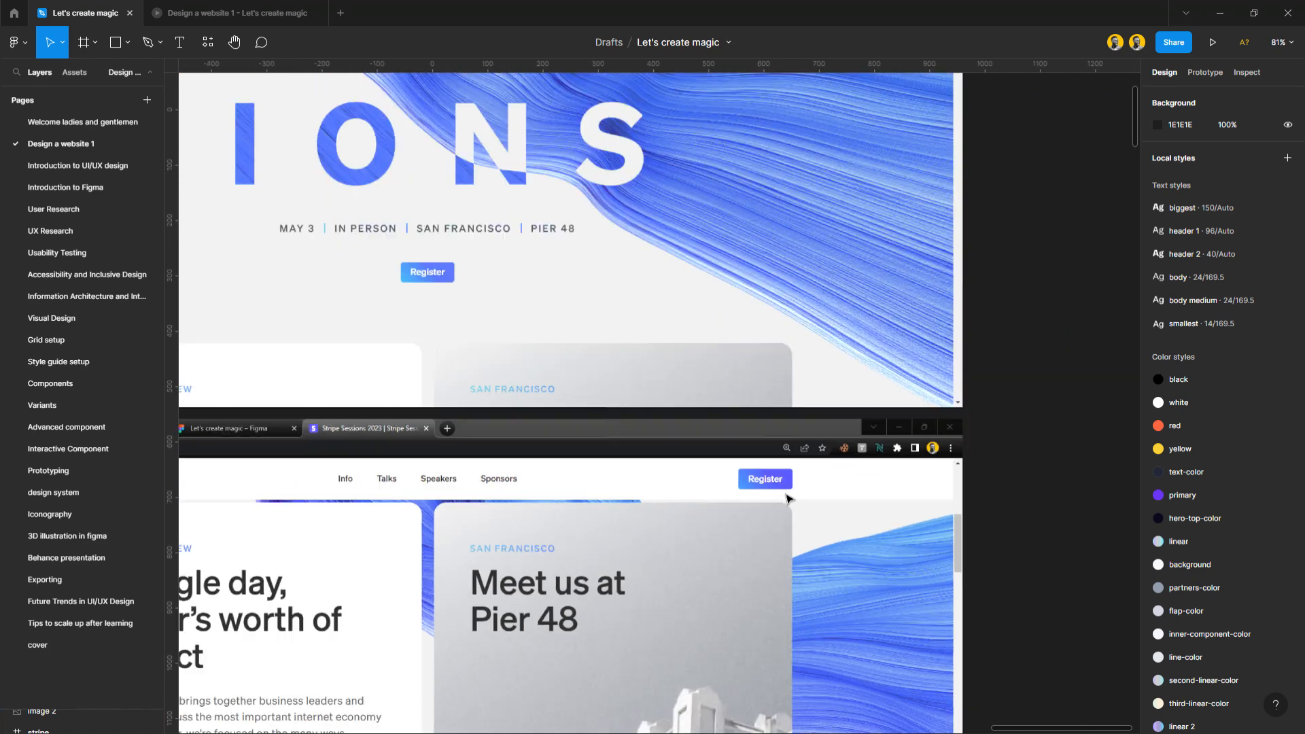
pyautogui.hscroll(2, 786, 500)
pyautogui.hscroll(1, 786, 499)
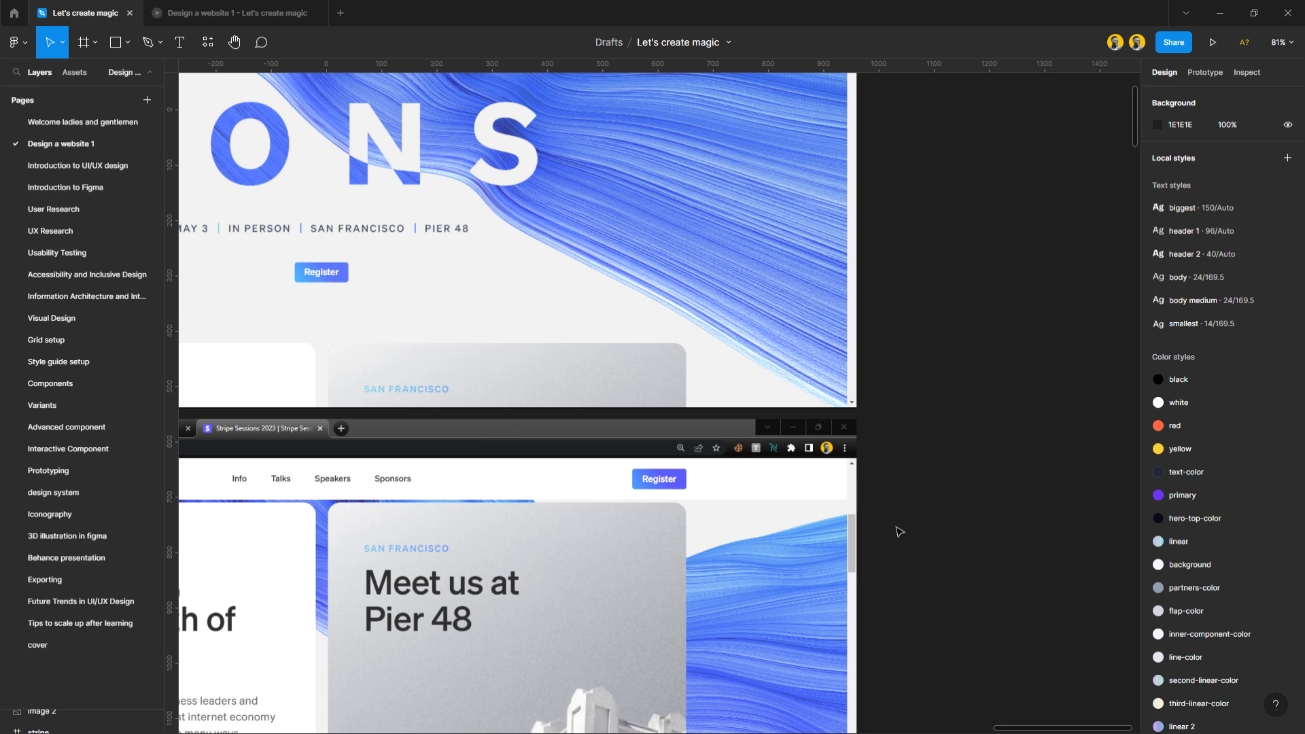
pyautogui.press('r')
pyautogui.moveTo(885, 485); pyautogui.dragTo(926, 526)
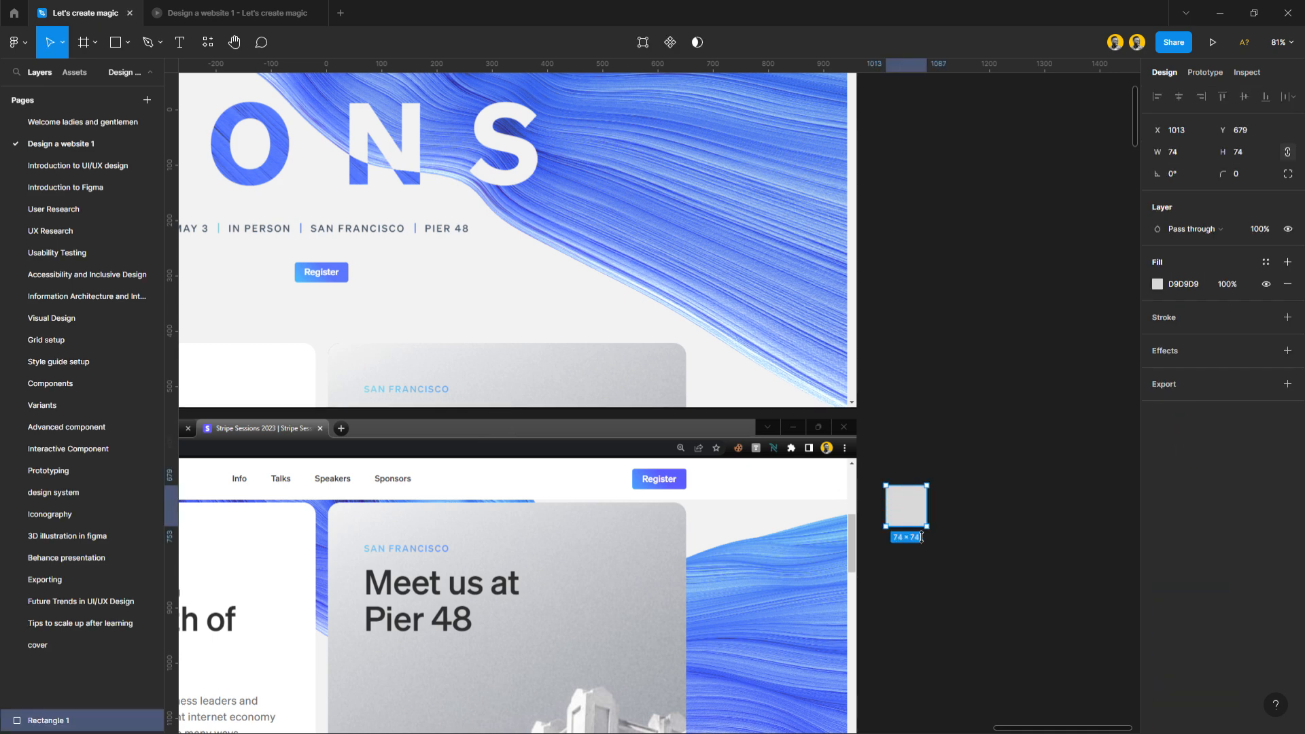
pyautogui.press('Delete')
# Draw a circle about 86 × 86 beside the second screenshot and sample its fill from the blue start of the Register button's gradient.
pyautogui.press('o')
pyautogui.moveTo(879, 462)
pyautogui.mouseDown()
pyautogui.moveTo(921, 517)
pyautogui.moveTo(904, 492)
pyautogui.mouseUp()
pyautogui.press('i')
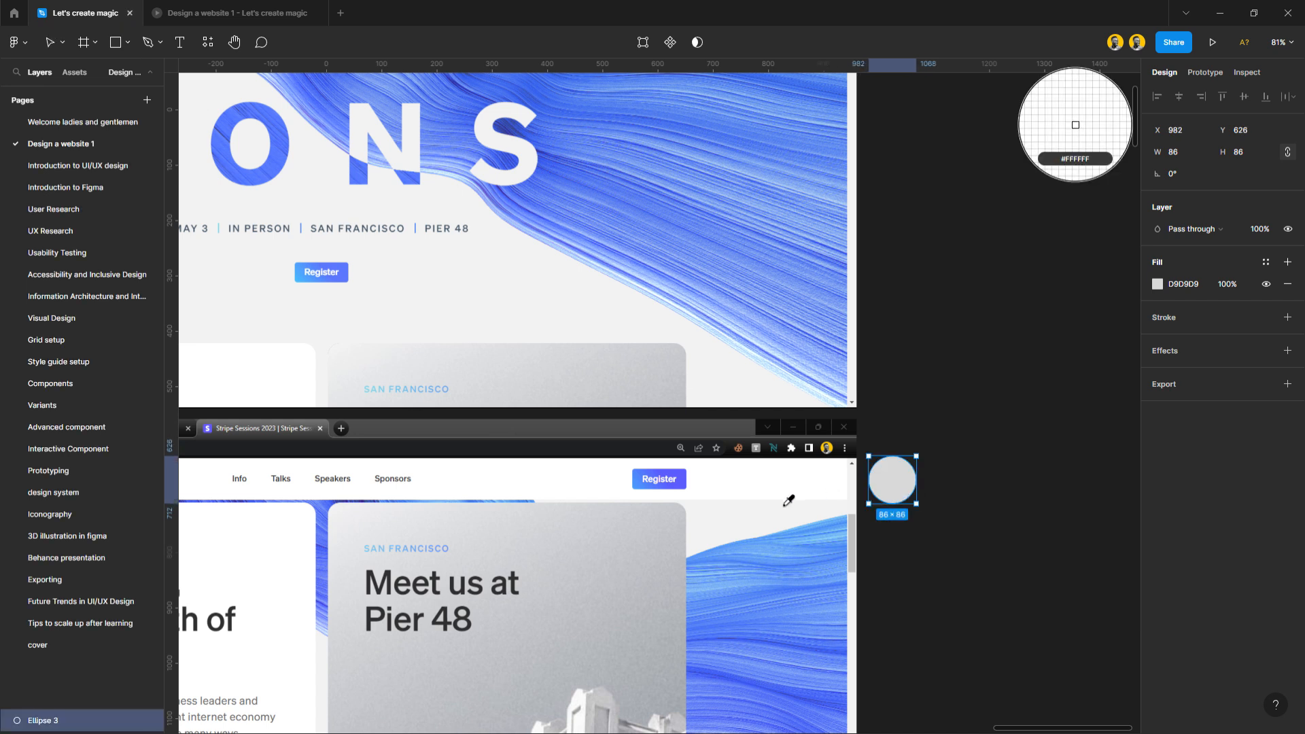
pyautogui.click(640, 497)
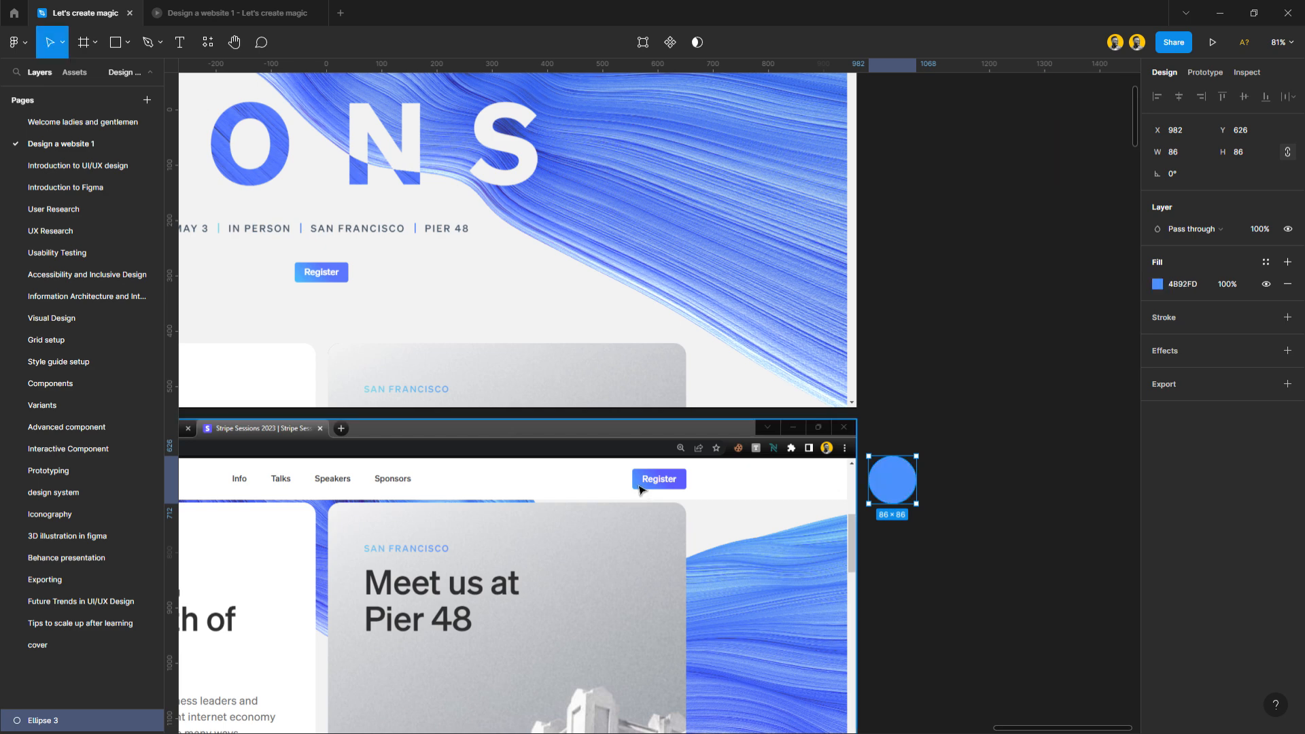
# Move the circle beside the Register button, duplicate it 11 px away, and fill the copy with 5C5DFF sampled from the button's purple end.
pyautogui.scroll(3, 647, 498)
pyautogui.hscroll(3, 647, 498)
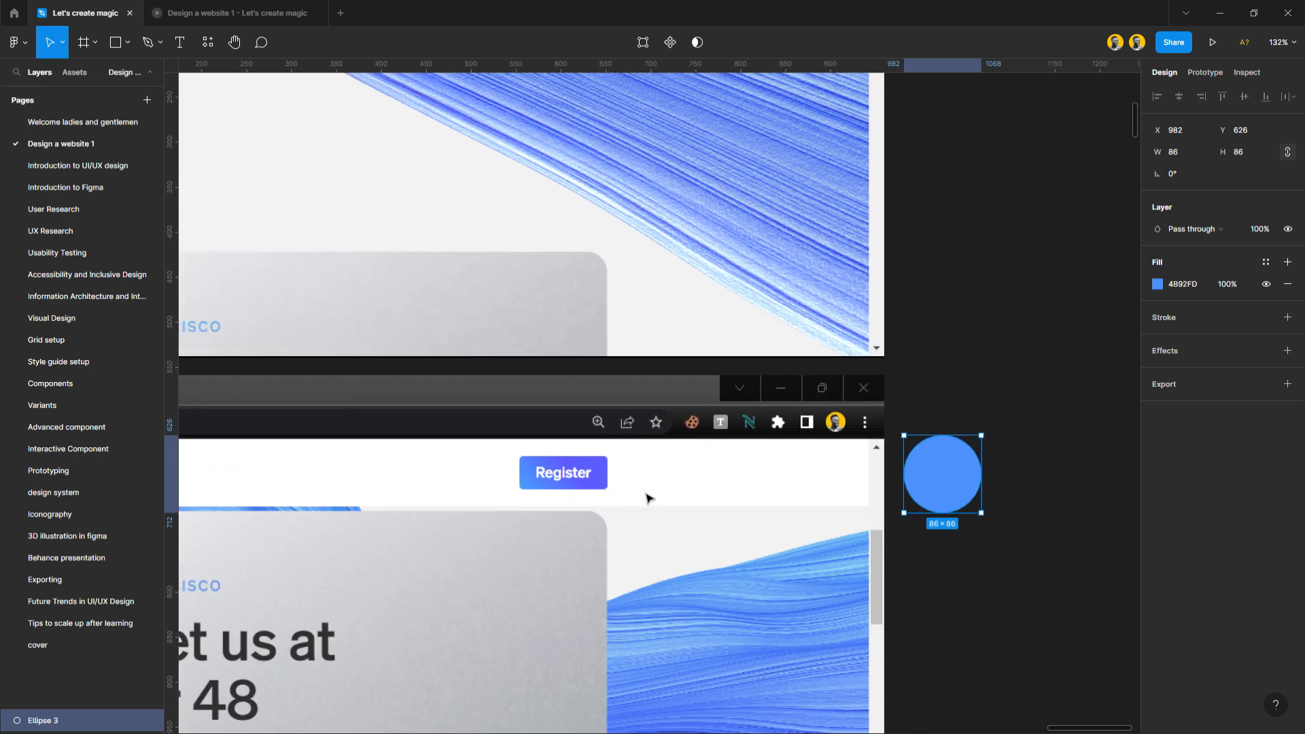
pyautogui.moveTo(938, 485); pyautogui.dragTo(807, 472)
pyautogui.scroll(3, 643, 492)
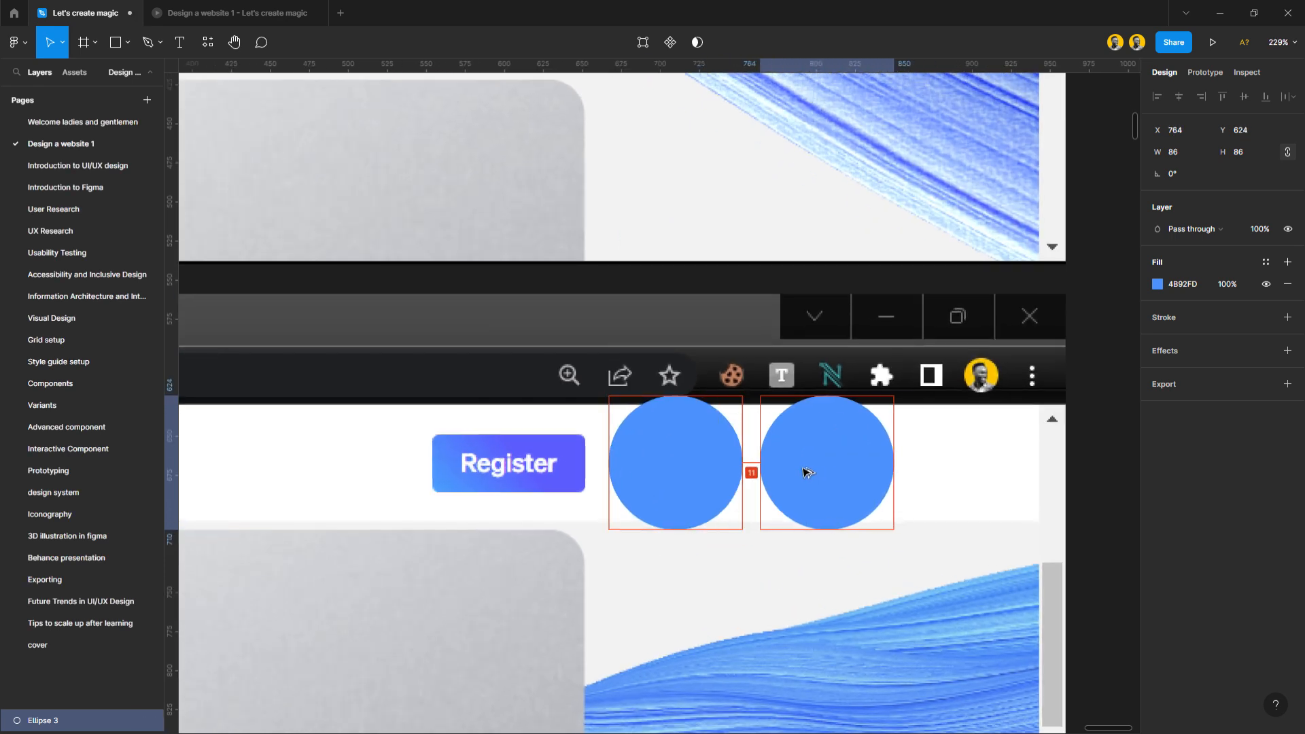
pyautogui.press('i')
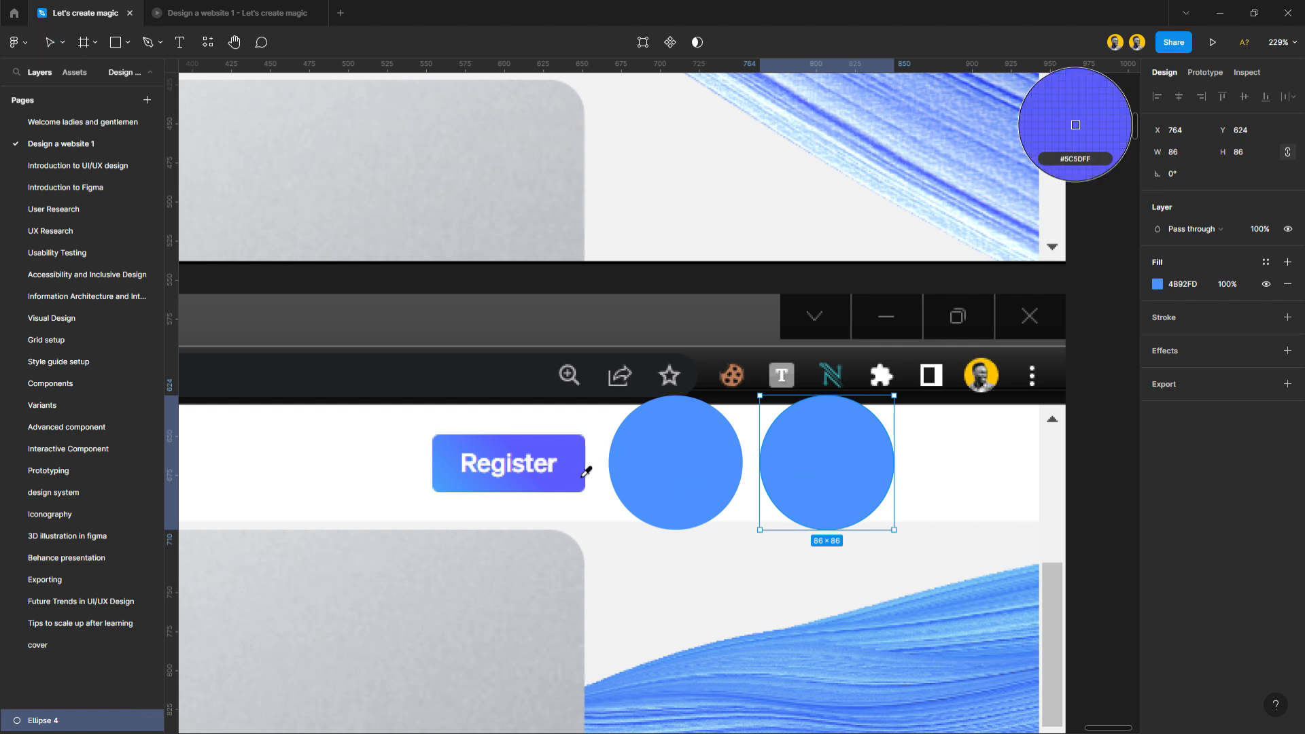
pyautogui.click(582, 474)
# Move both colour circles together onto the empty canvas beside the second screenshot.
pyautogui.keyDown('shift'); pyautogui.click(691, 468); pyautogui.keyUp('shift')
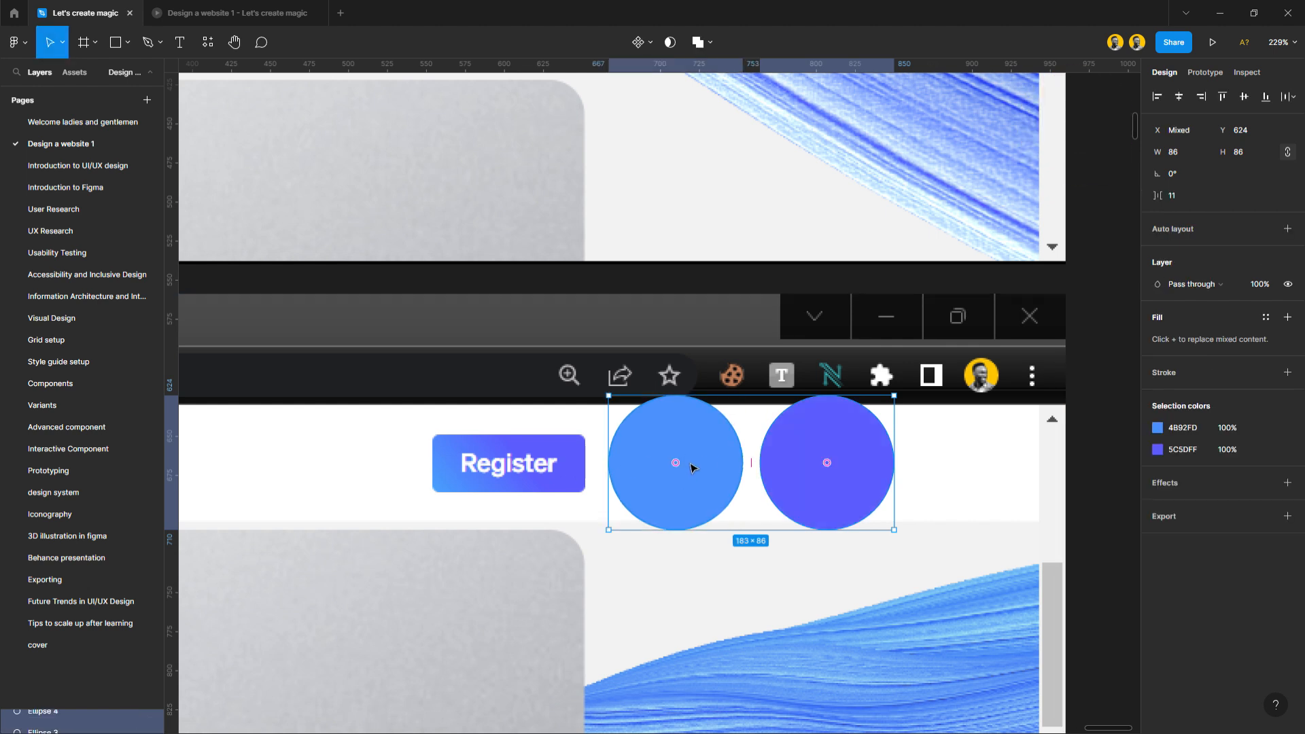
pyautogui.scroll(-5, 680, 462)
pyautogui.moveTo(702, 484); pyautogui.dragTo(931, 450)
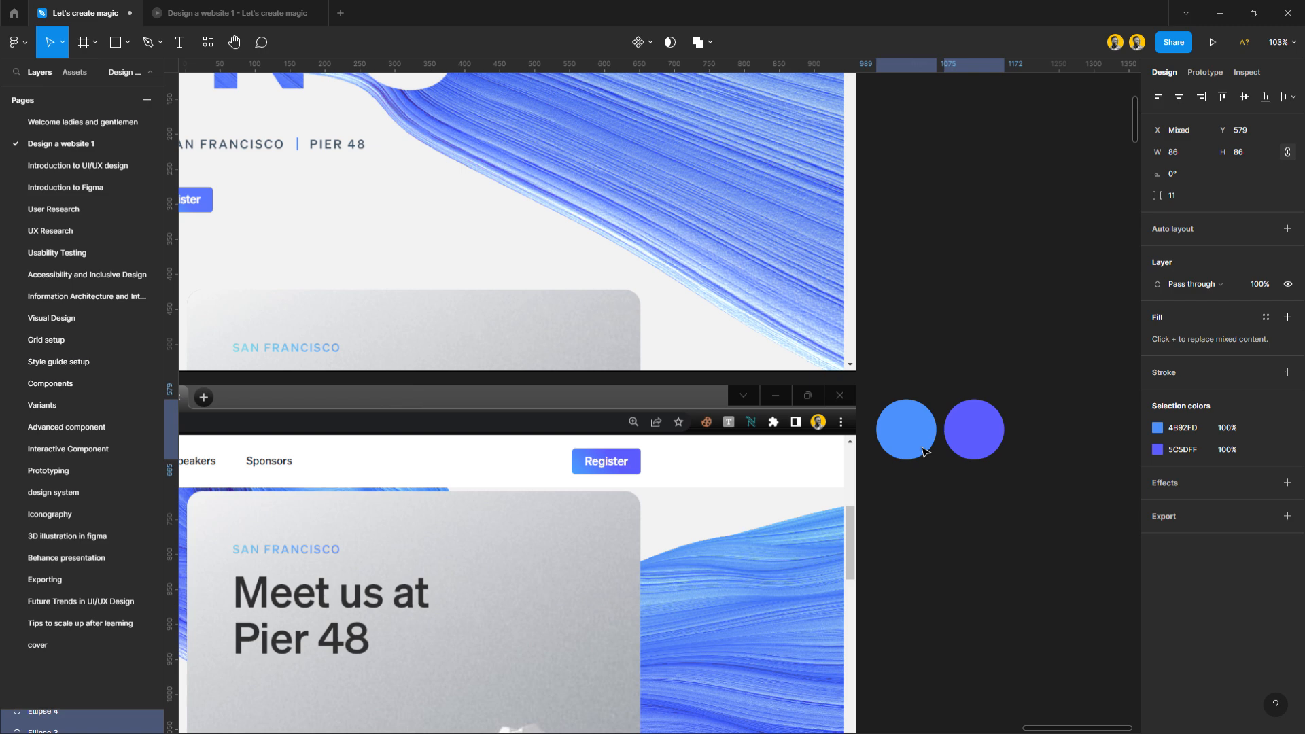
pyautogui.click(931, 503)
# Duplicate the lighter blue circle directly beneath the original.
pyautogui.scroll(-4, 650, 471)
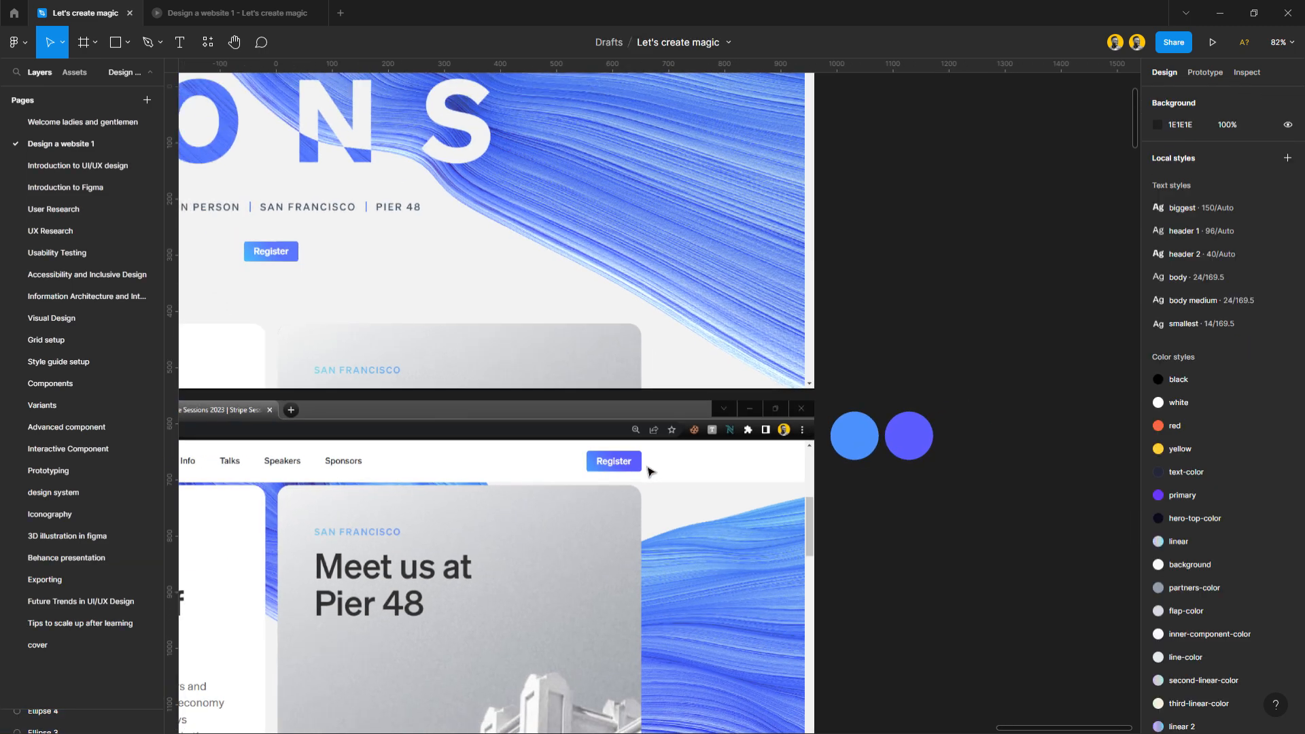
pyautogui.scroll(-3, 610, 478)
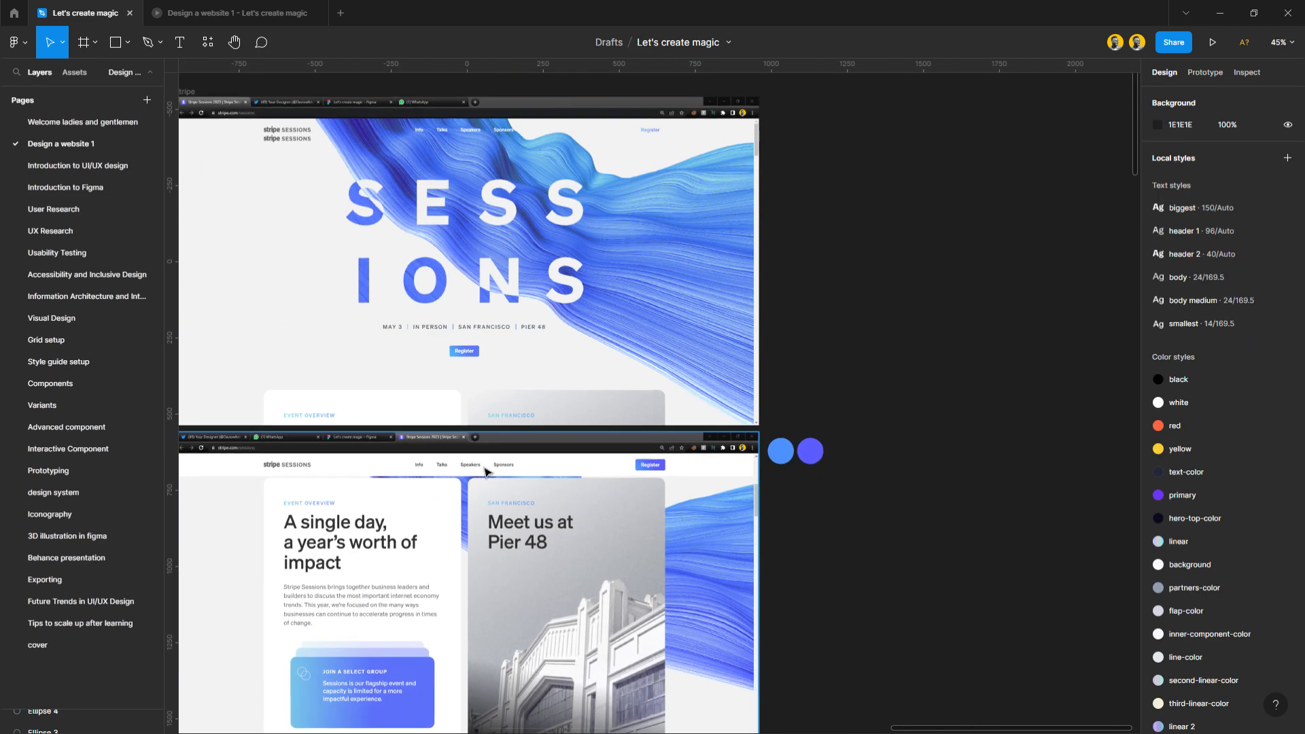
pyautogui.scroll(-5, 484, 471)
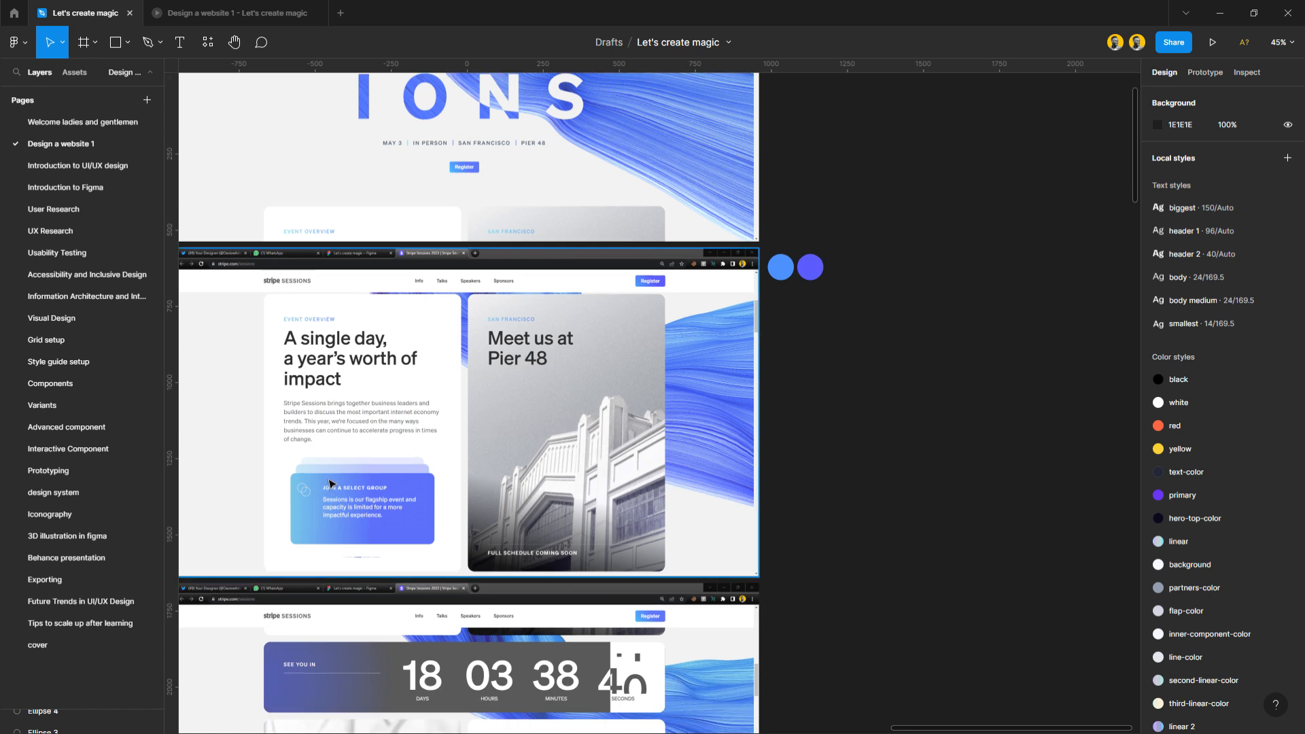
pyautogui.scroll(1, 484, 471)
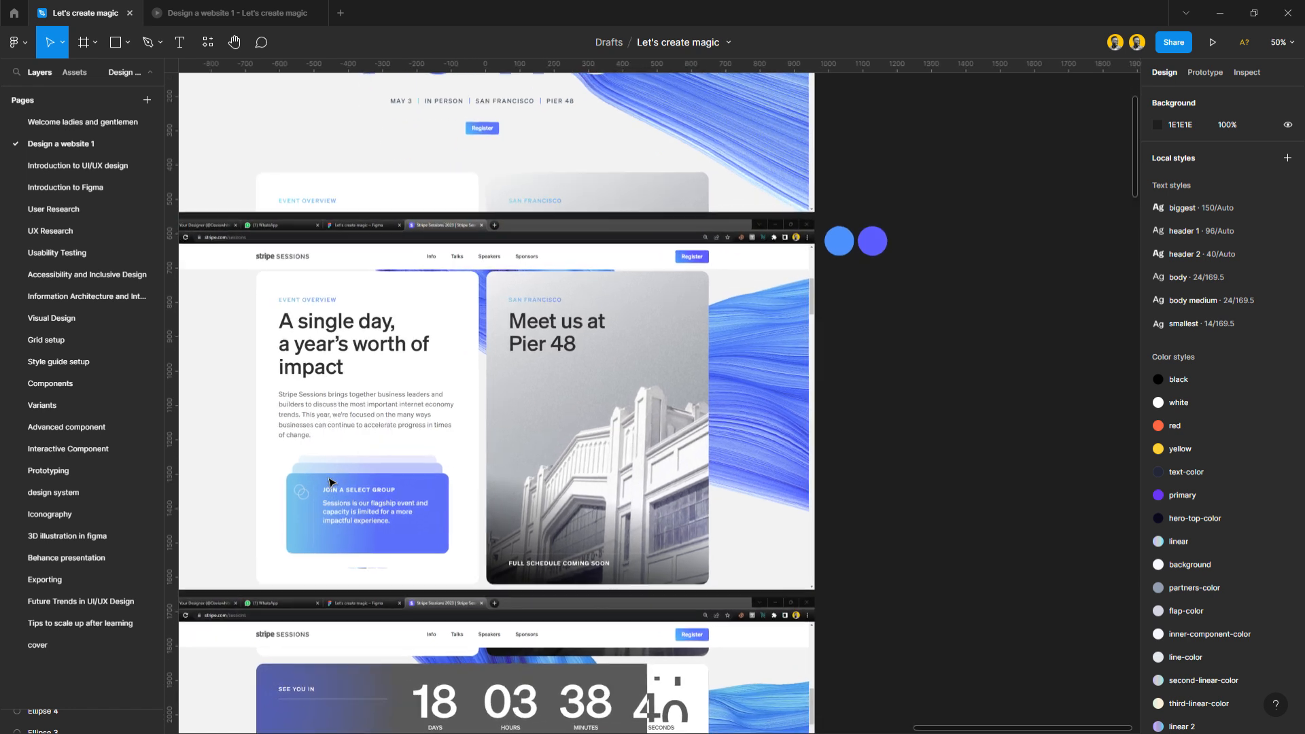
pyautogui.click(839, 241)
pyautogui.moveTo(839, 241); pyautogui.dragTo(846, 284)
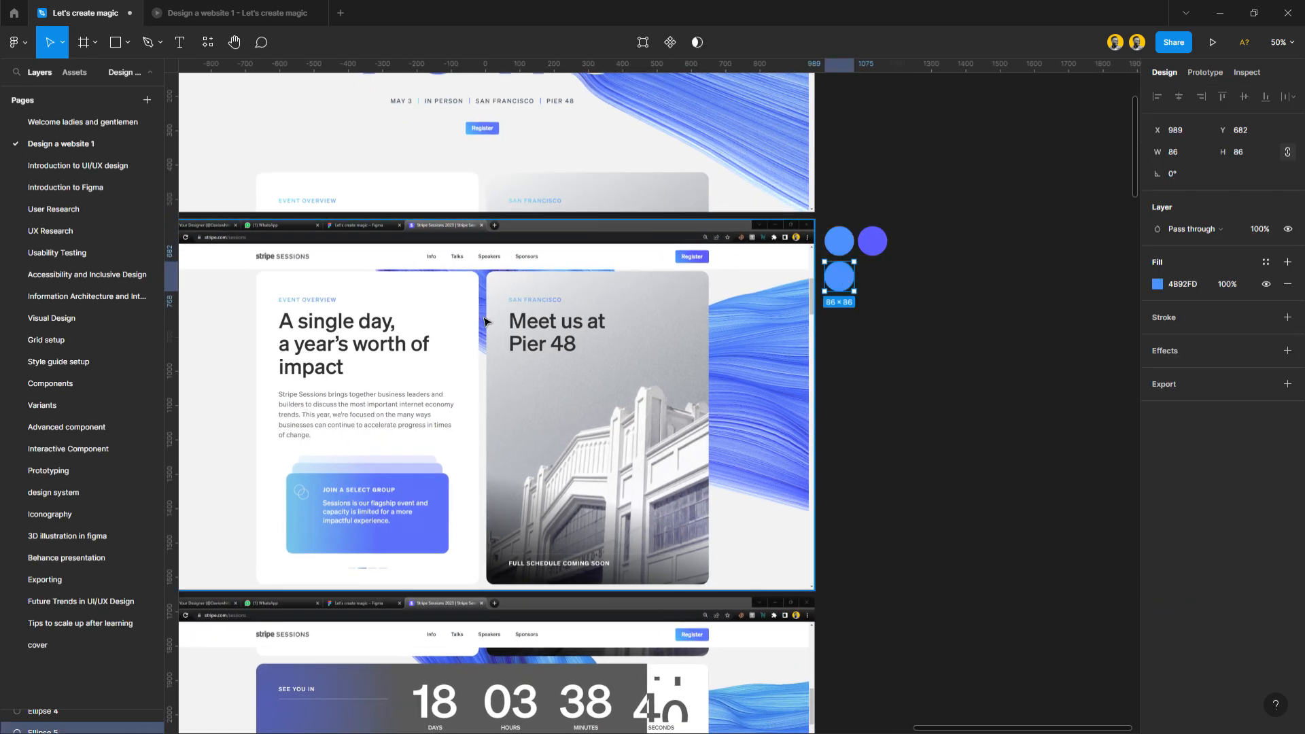
# Fill the duplicated circle with 303030 sampled from the "A single day, a year's worth of impact" heading.
pyautogui.scroll(5, 285, 344)
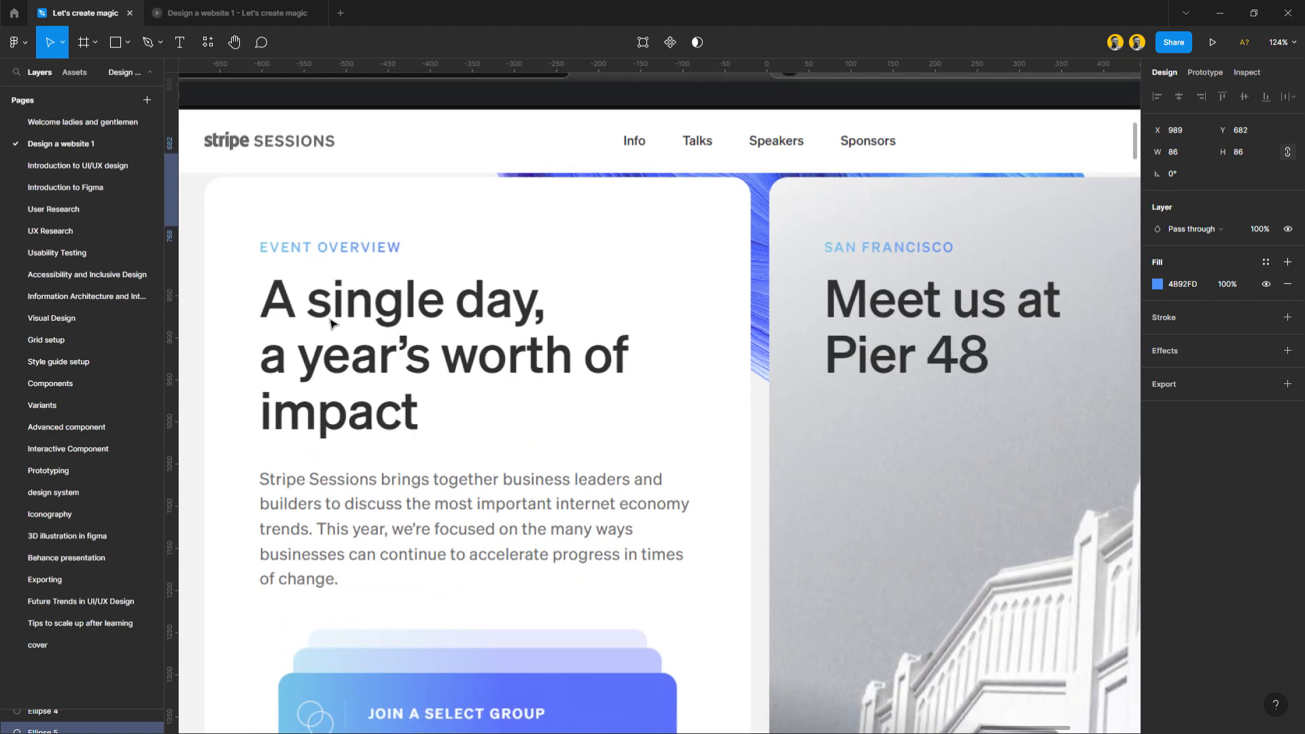
pyautogui.press('i')
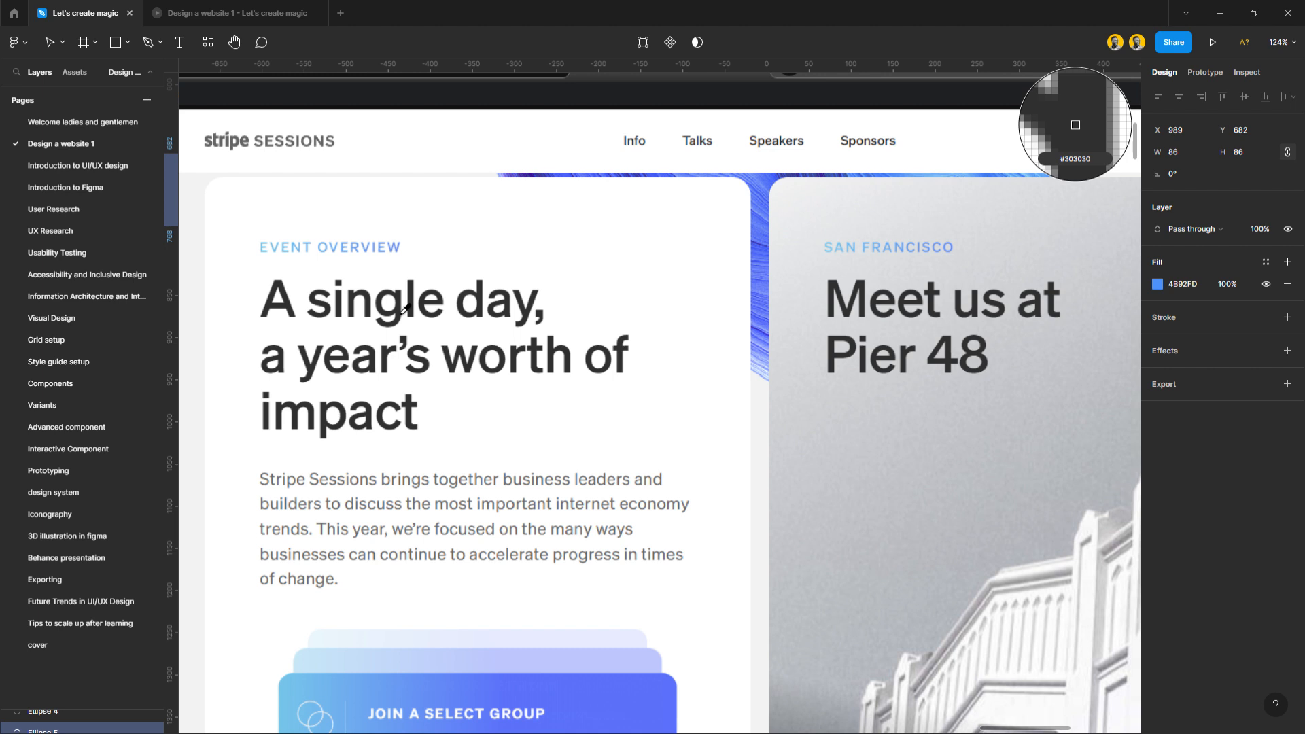
pyautogui.click(404, 309)
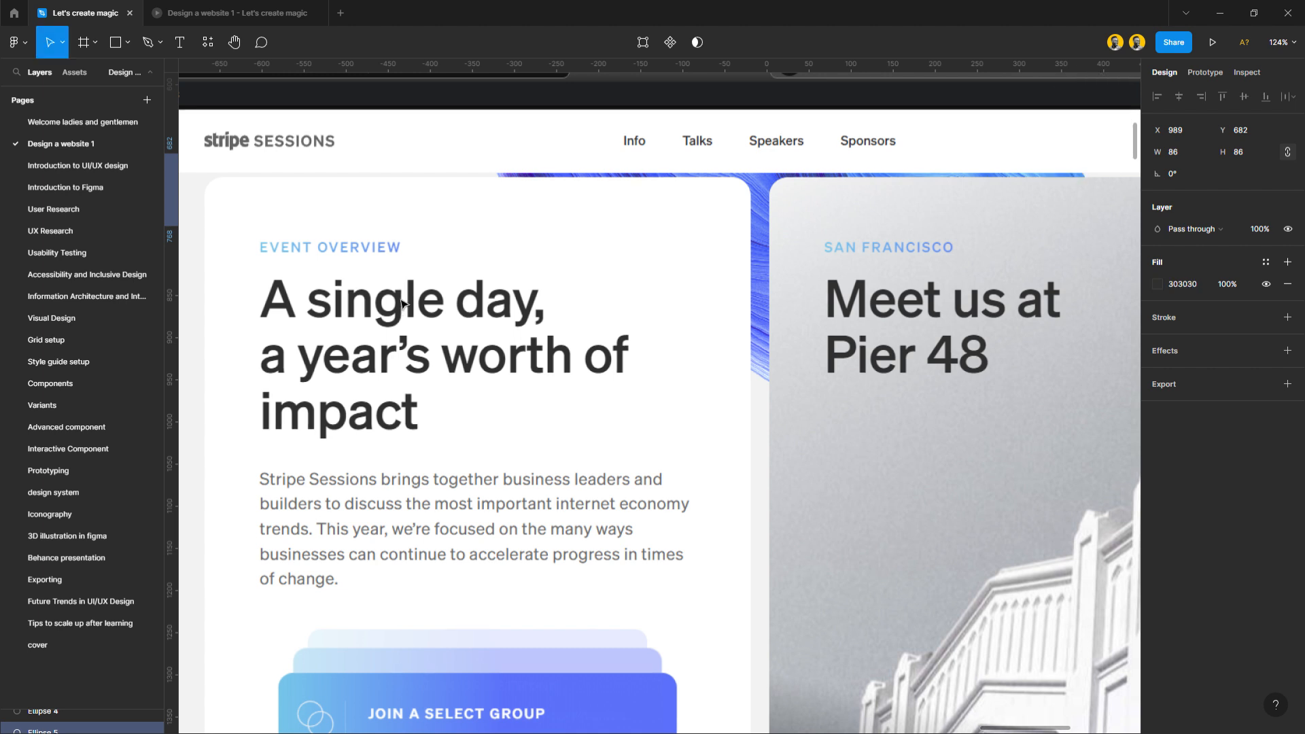
pyautogui.press('i')
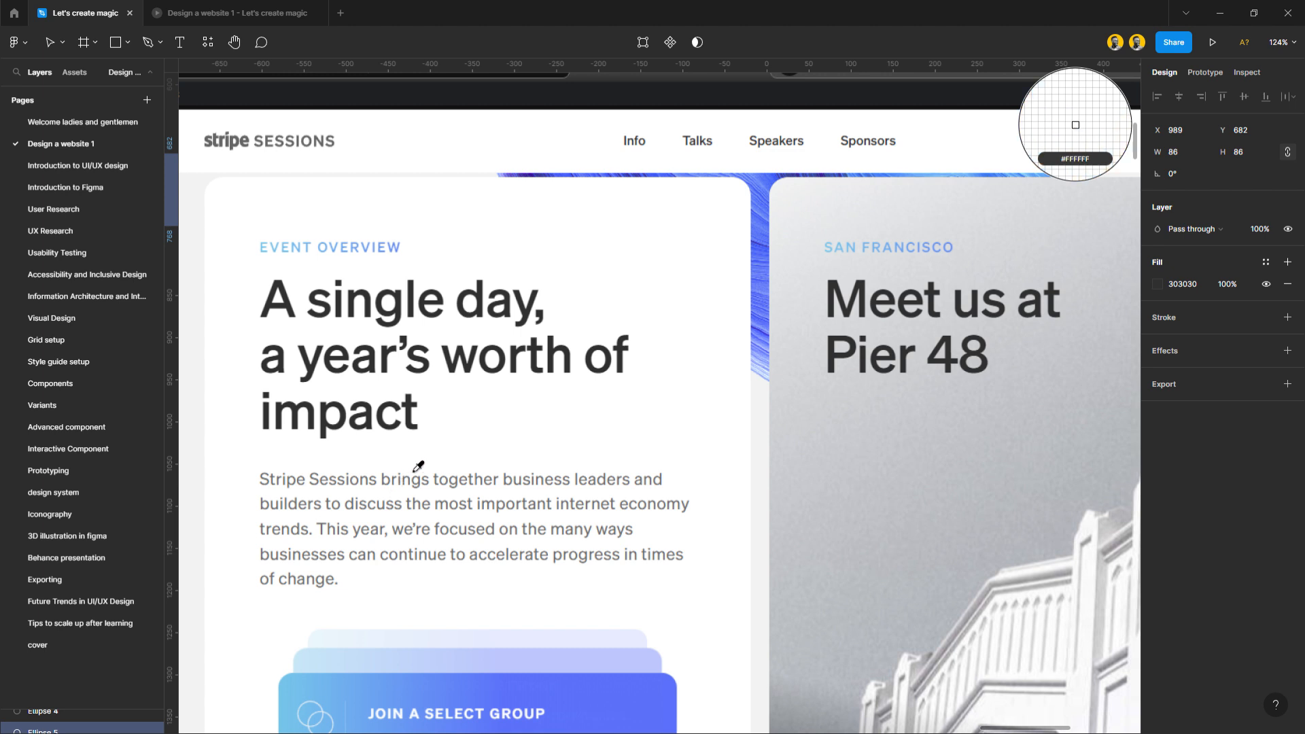
pyautogui.press('Escape')
pyautogui.scroll(-5, 413, 461)
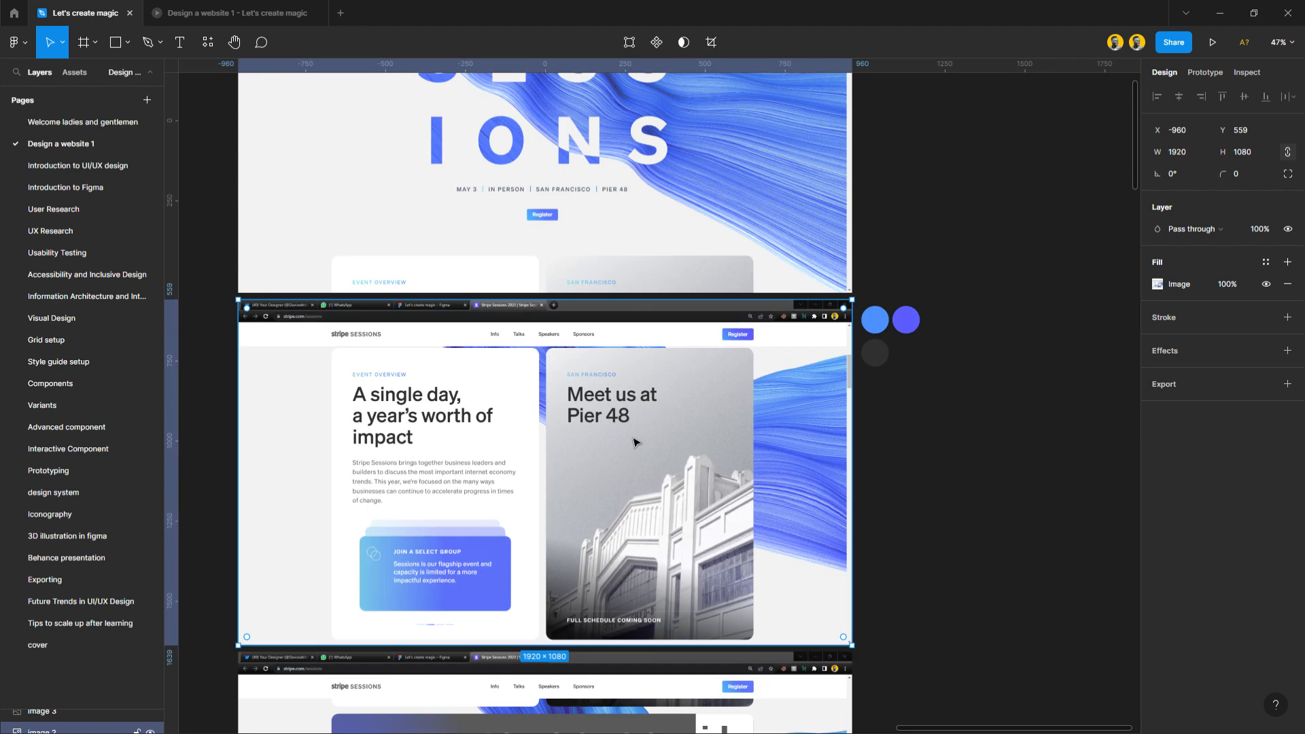
# Duplicate the dark 303030 circle beside the original, beneath the purple circle, and fill the copy with 6C6C6C.
pyautogui.moveTo(882, 358); pyautogui.dragTo(911, 360)
pyautogui.scroll(2, 909, 358)
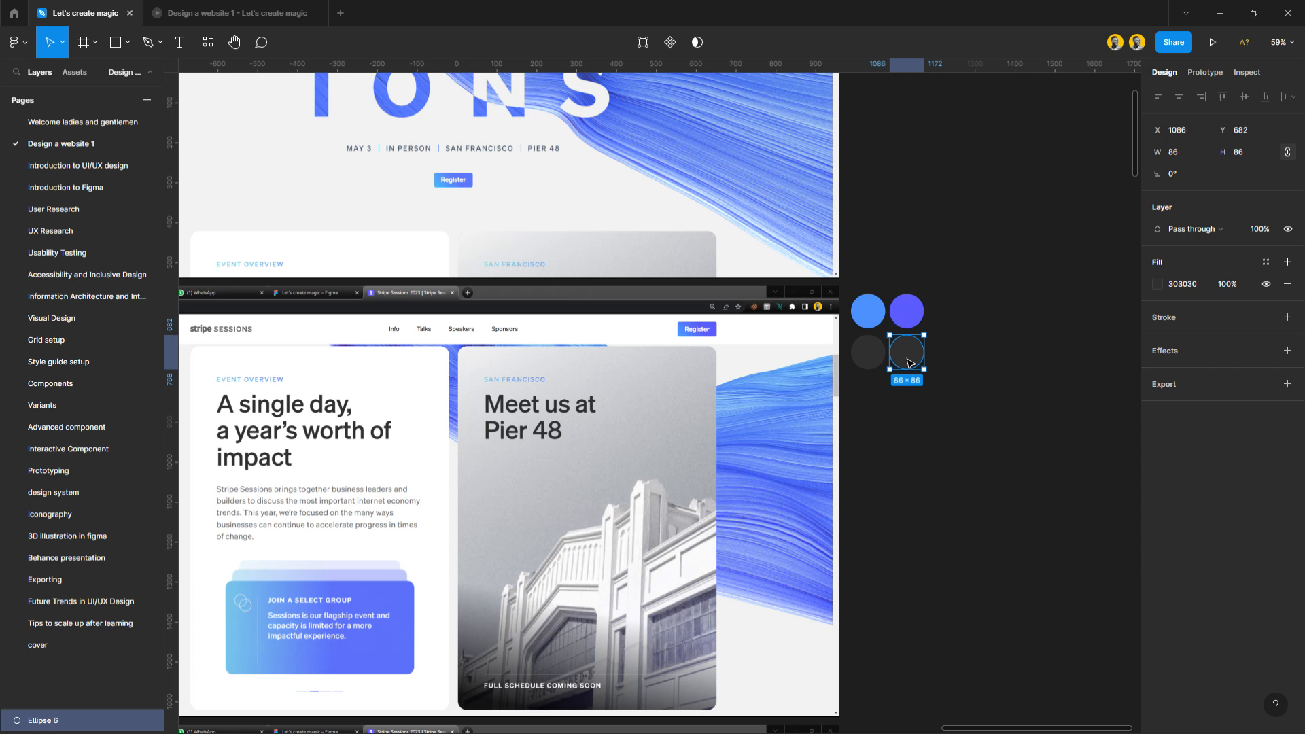
pyautogui.click(1184, 285)
pyautogui.write('6c6c6c')
pyautogui.press('Return')
pyautogui.click(947, 406)
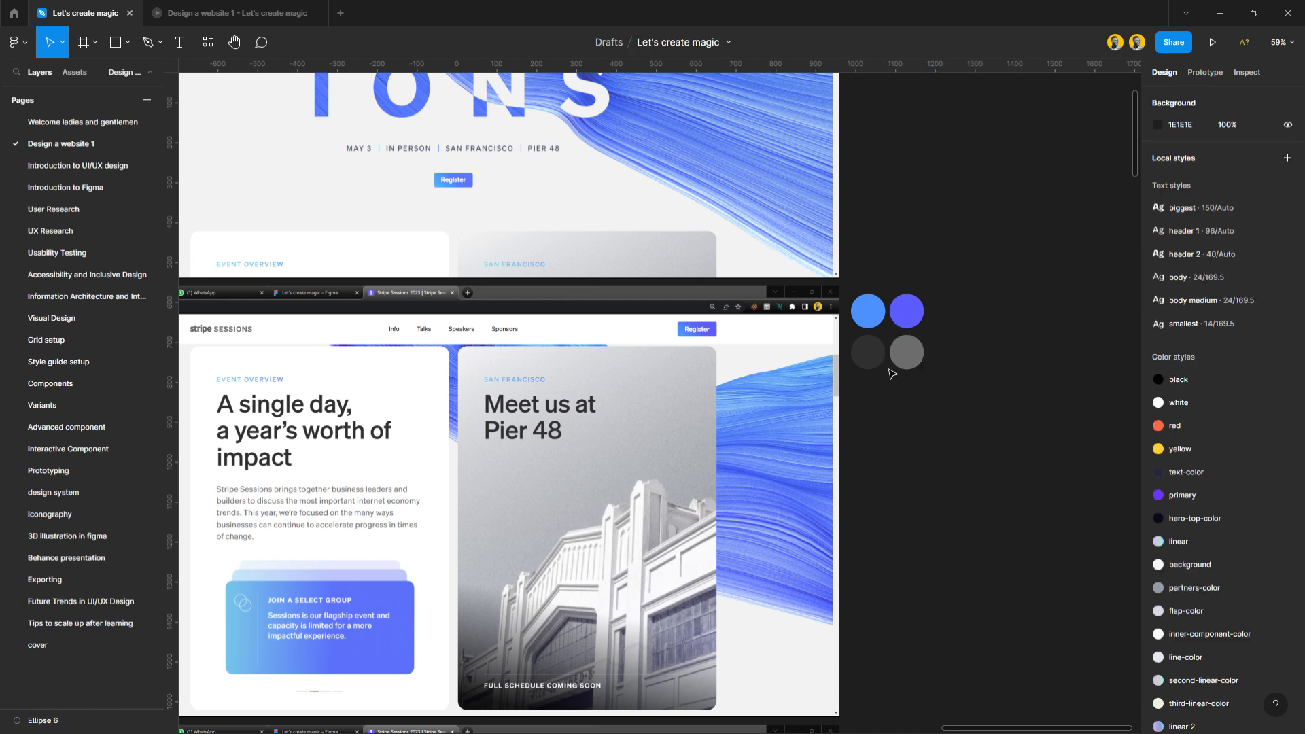
# Move all four colour circles together down to the empty canvas beside the third screenshot with the countdown.
pyautogui.hscroll(-2, 292, 450)
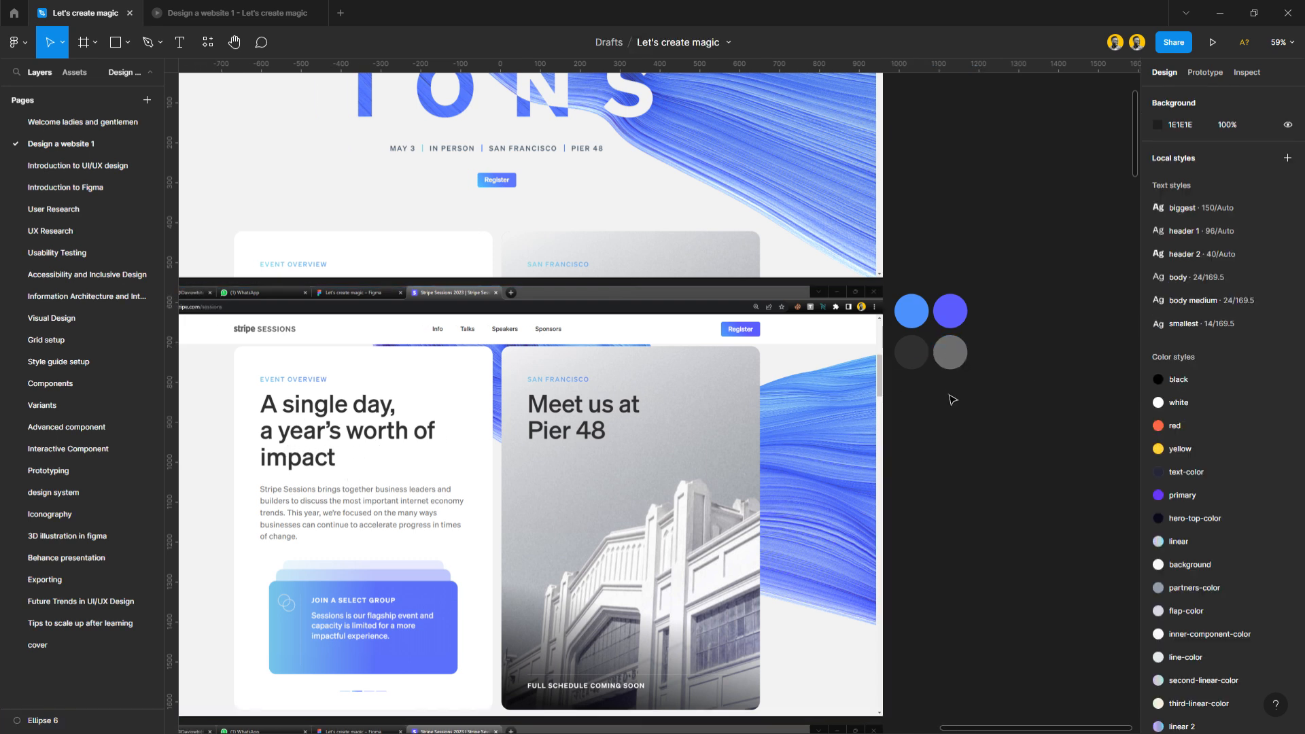
pyautogui.scroll(-5, 466, 463)
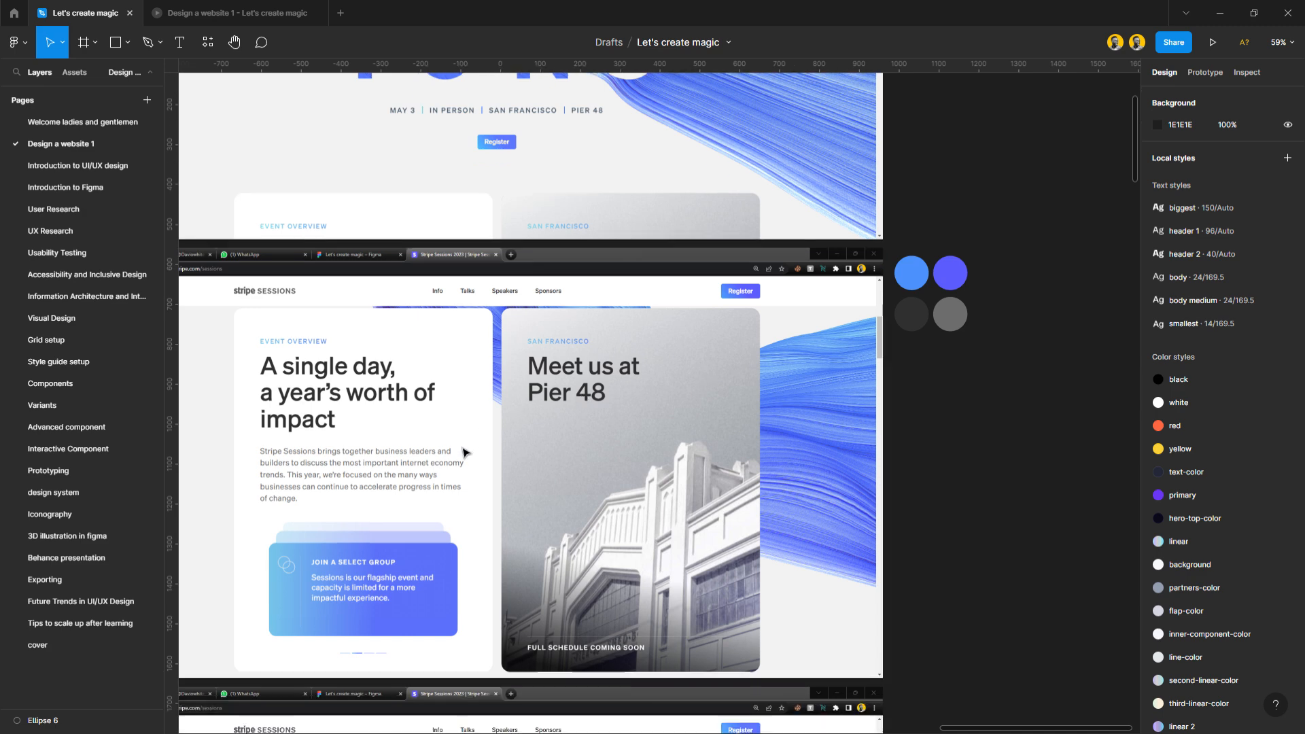
pyautogui.scroll(-4, 706, 429)
pyautogui.moveTo(863, 301); pyautogui.dragTo(829, 593)
pyautogui.scroll(-4, 668, 408)
pyautogui.scroll(4, 668, 408)
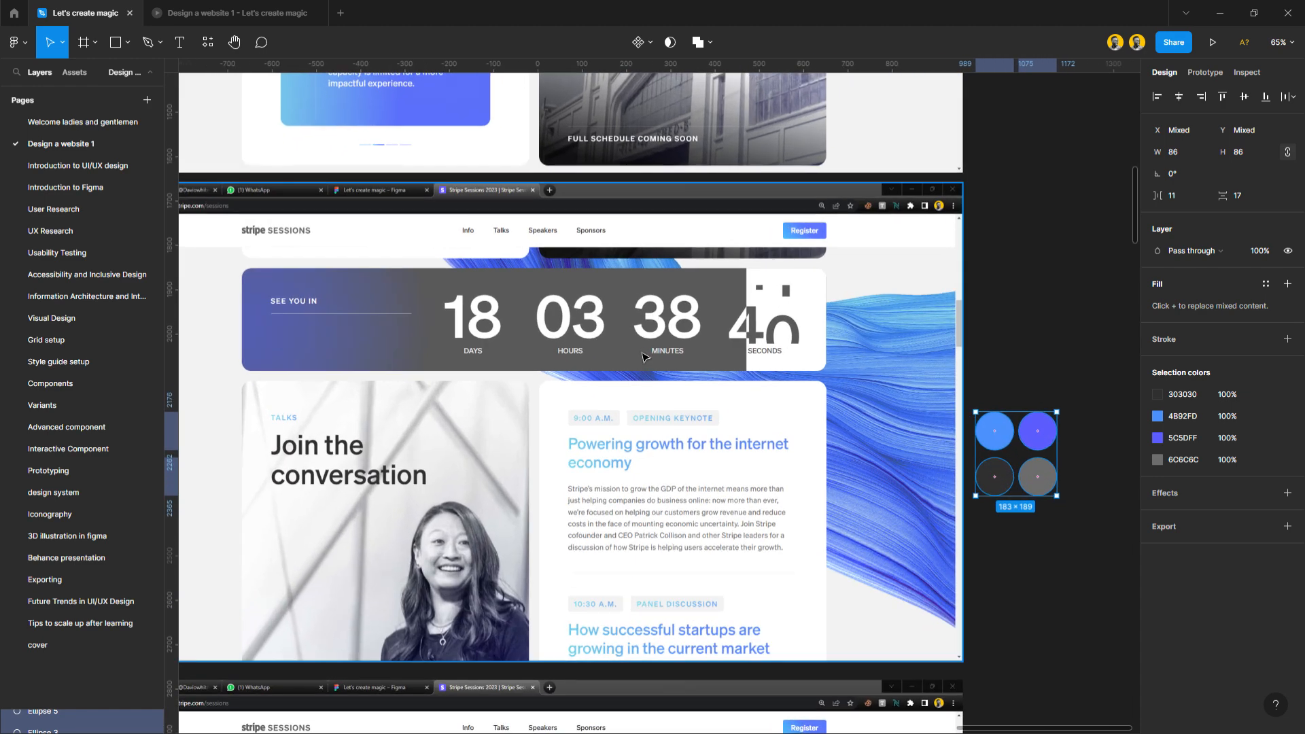
pyautogui.scroll(-2, 566, 411)
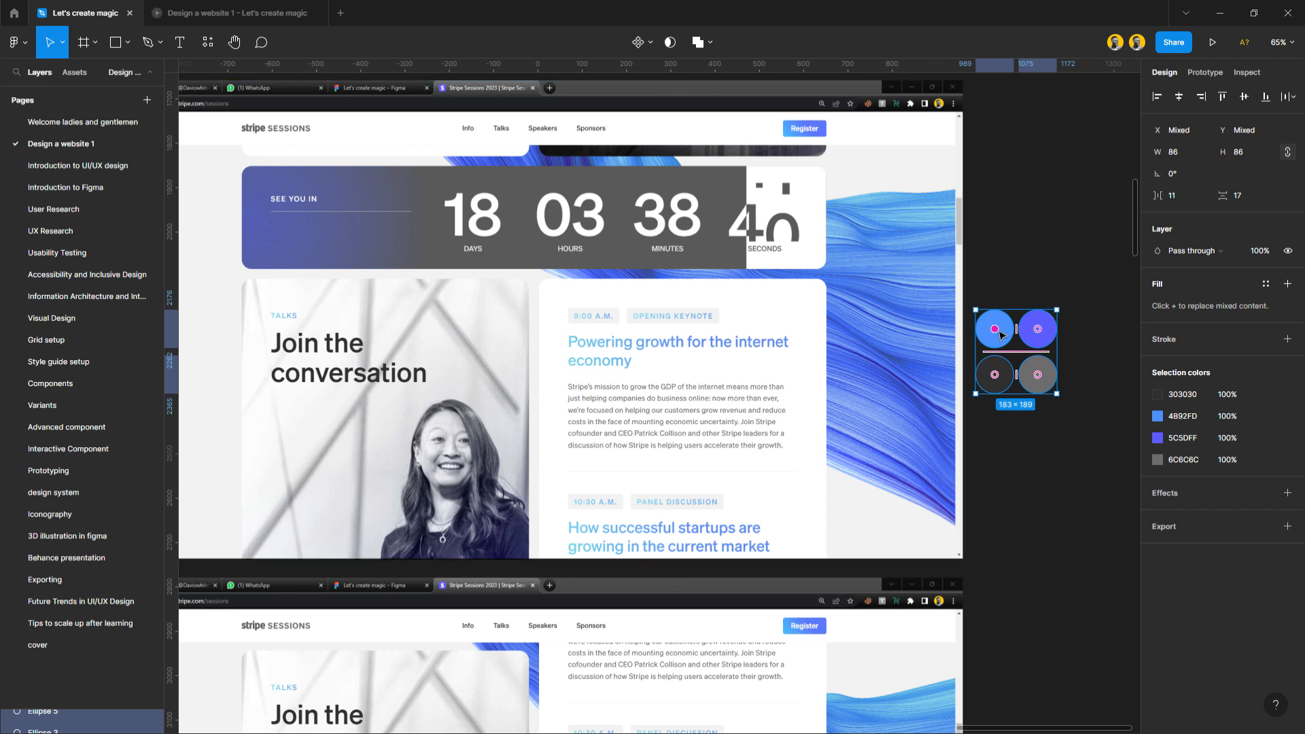
pyautogui.scroll(-5, 547, 406)
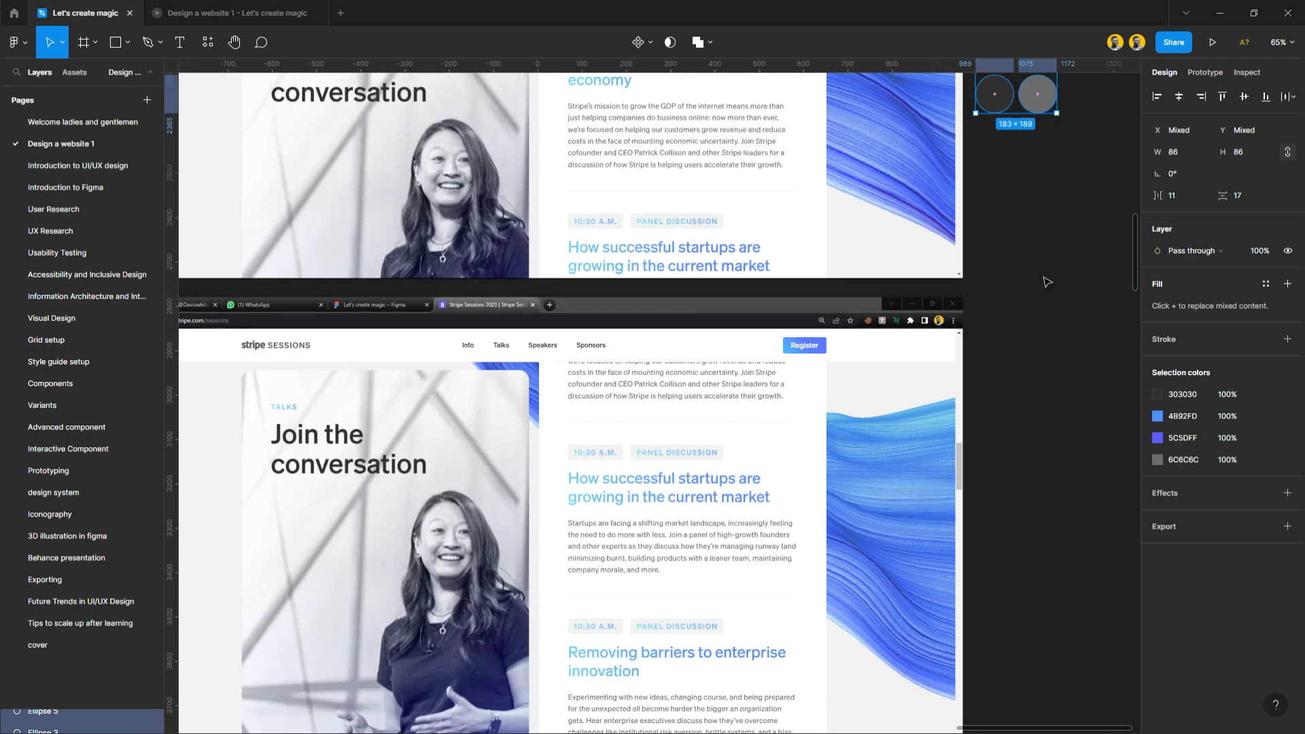
pyautogui.scroll(1, 1056, 266)
pyautogui.click(1054, 267)
# Duplicate the dark circle beside the grey one and fill the copy with F2F2F2 sampled from the "PANEL DISCUSSION" tag background.
pyautogui.doubleClick(1007, 138)
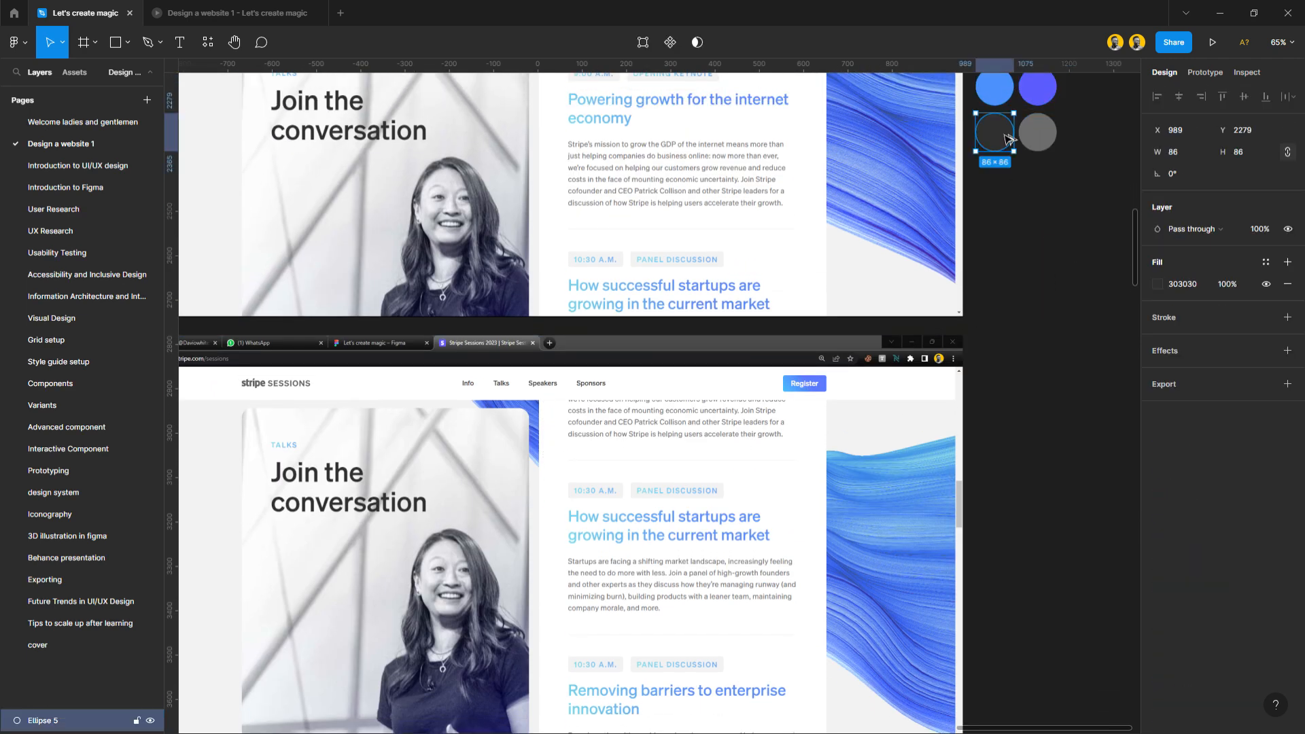
pyautogui.press('Escape')
pyautogui.moveTo(1006, 132); pyautogui.dragTo(1092, 131)
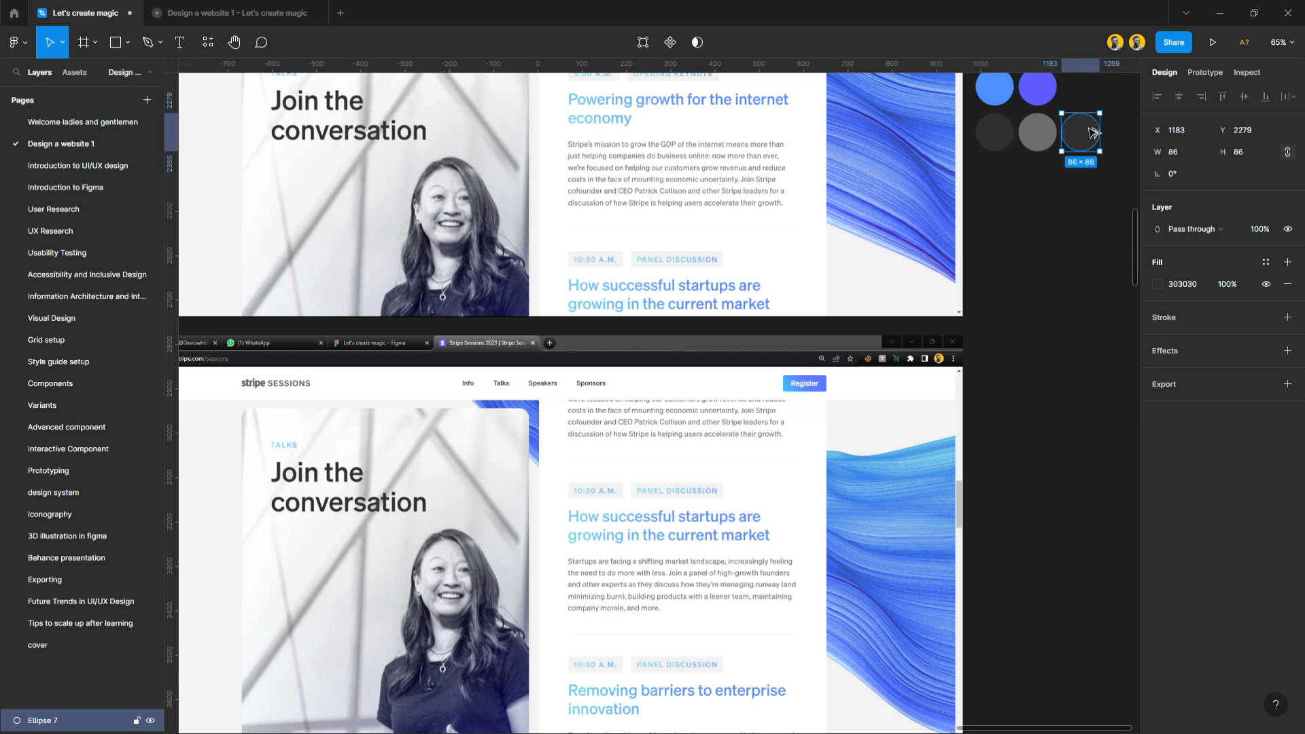
pyautogui.scroll(3, 708, 498)
pyautogui.press('i')
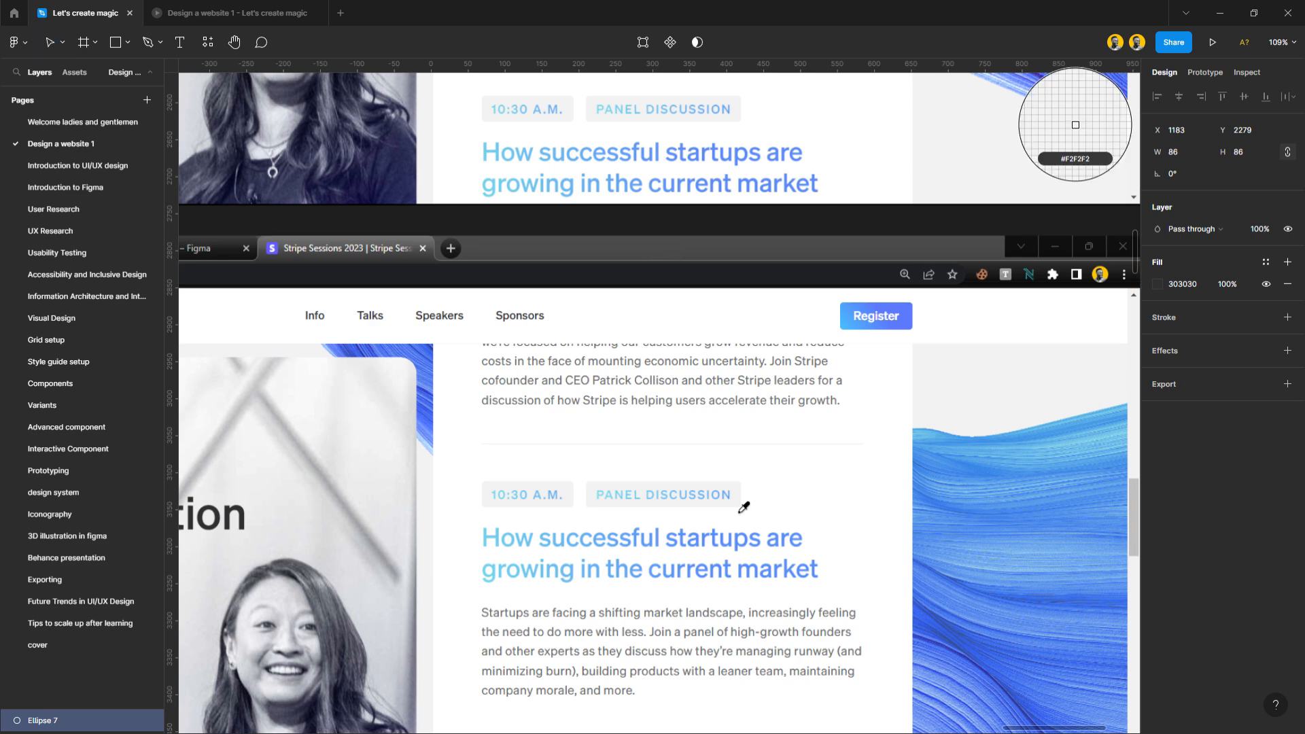
pyautogui.click(738, 503)
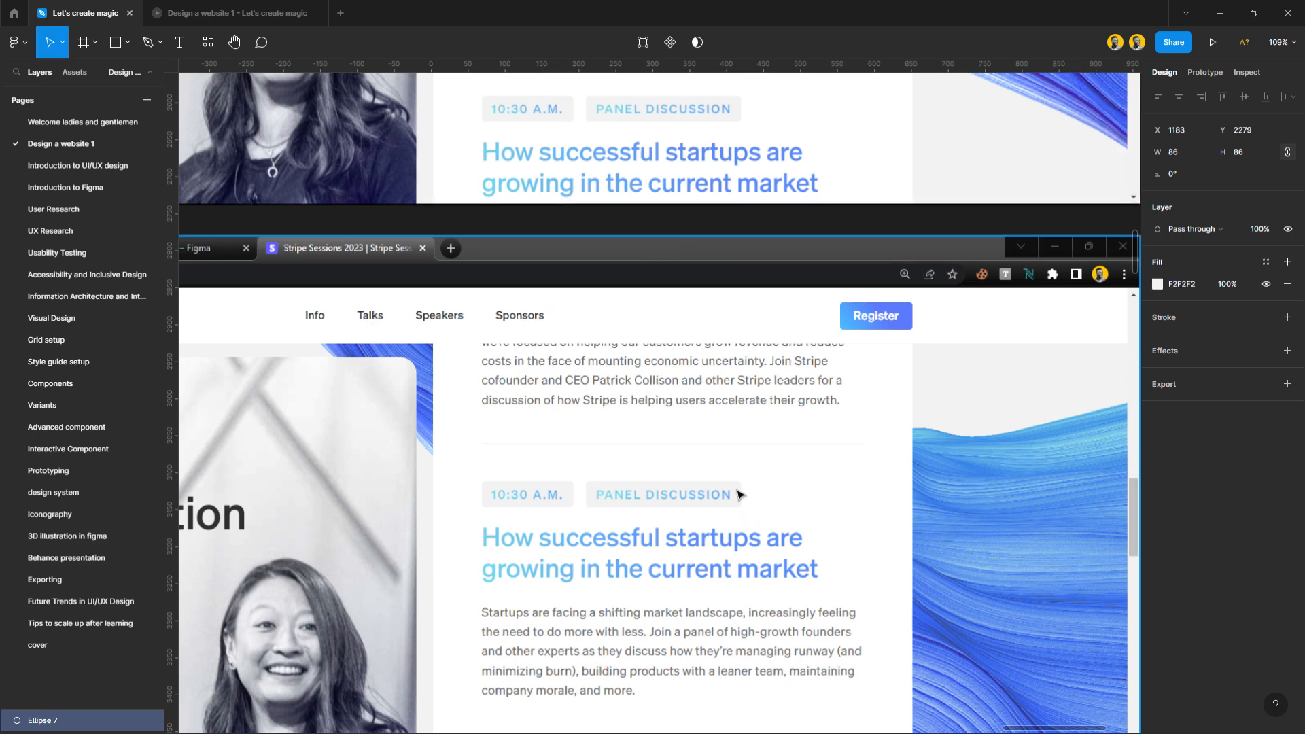
pyautogui.scroll(-3, 676, 445)
pyautogui.scroll(-3, 676, 446)
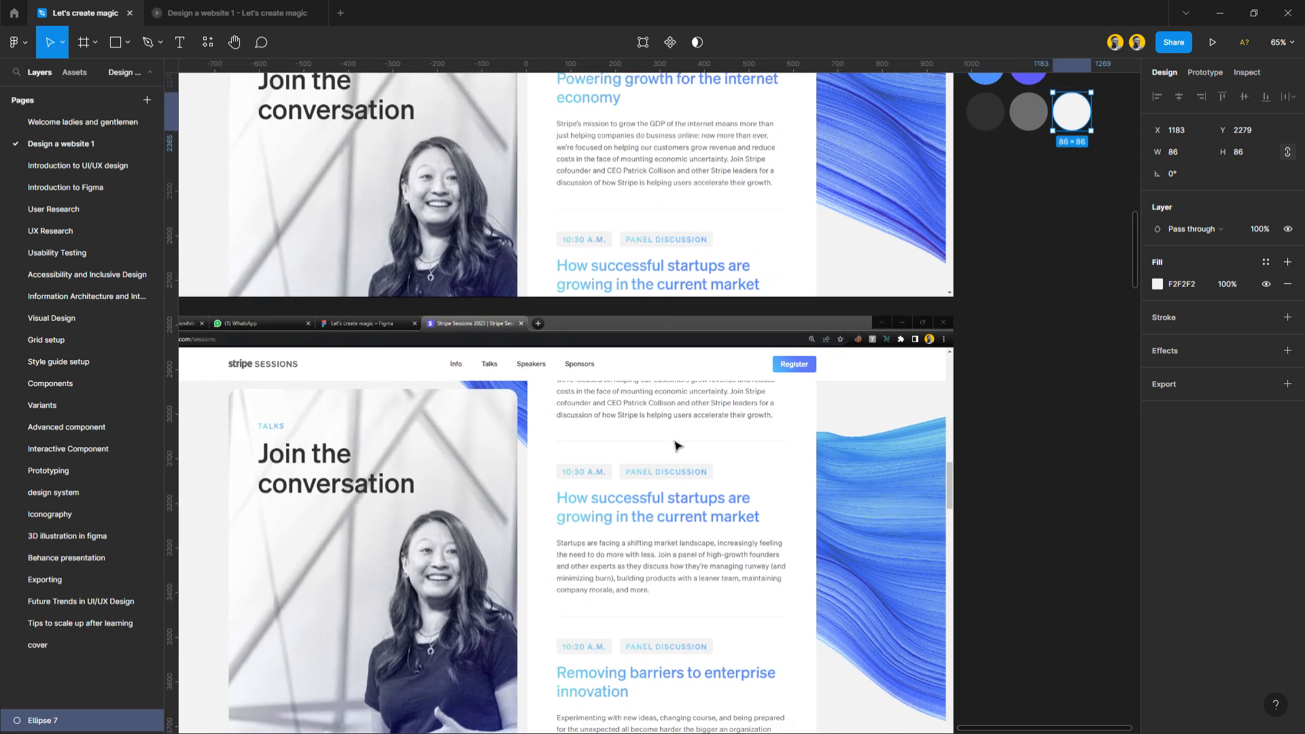
pyautogui.click(990, 284)
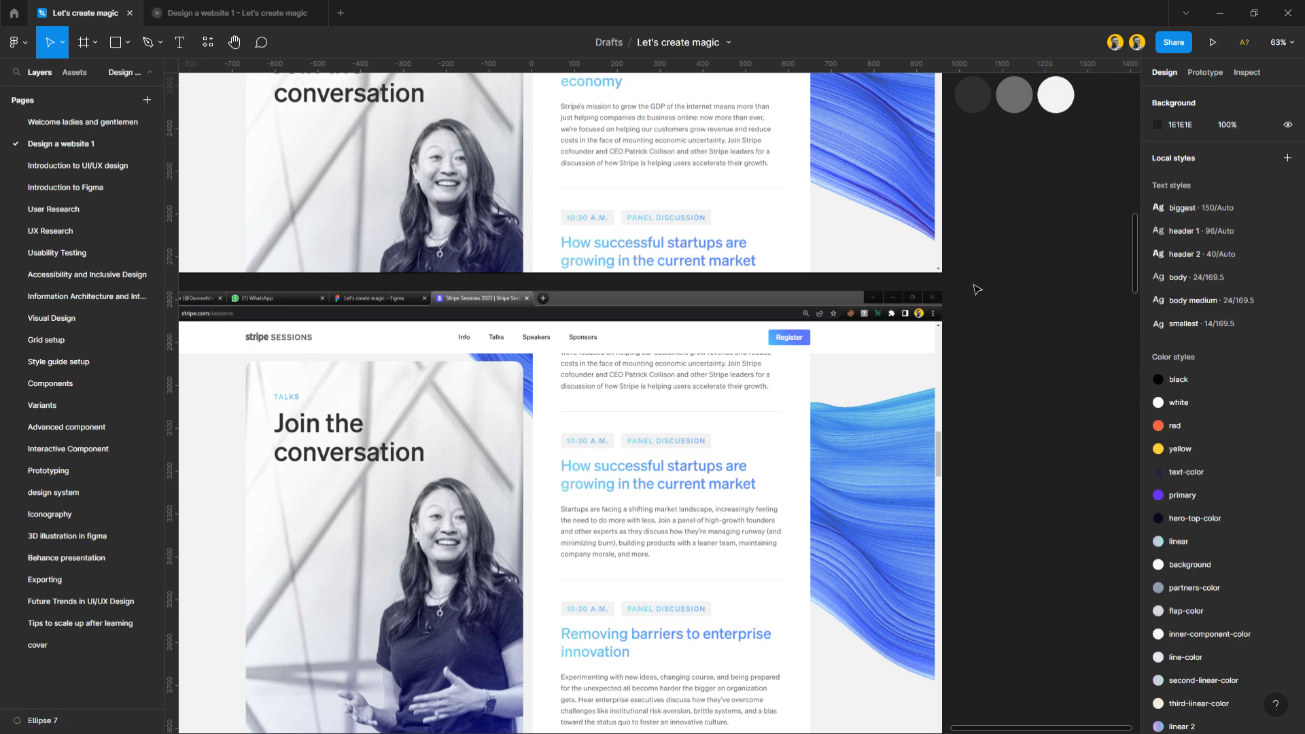
pyautogui.scroll(-5, 673, 360)
pyautogui.scroll(-2, 544, 493)
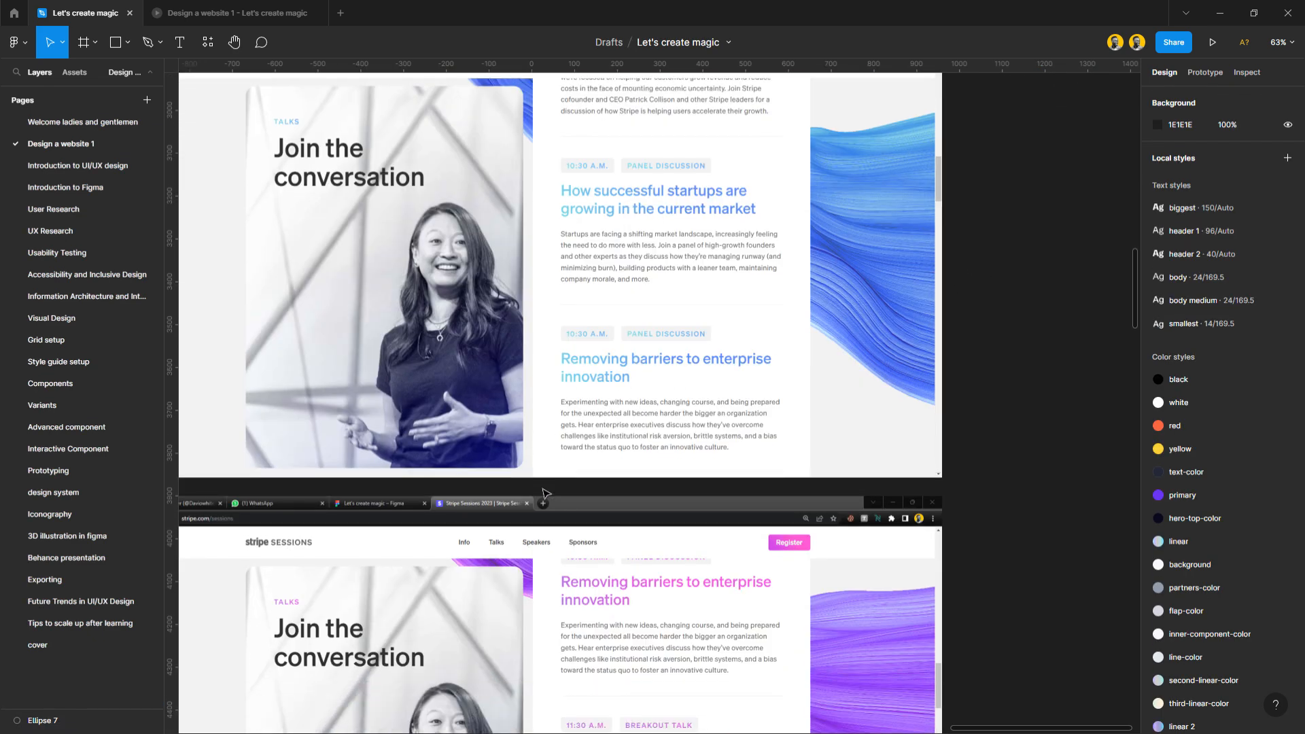
pyautogui.scroll(-2, 578, 486)
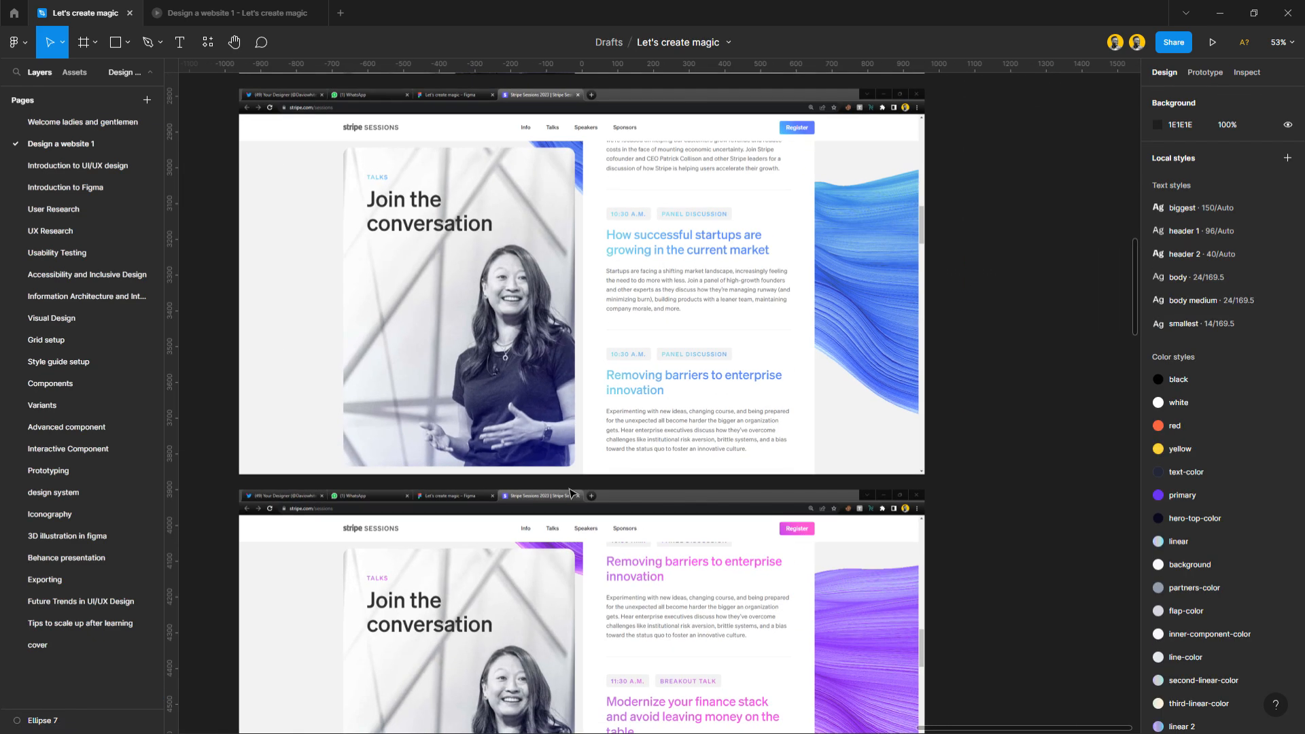
pyautogui.scroll(1, 590, 481)
pyautogui.scroll(4, 781, 327)
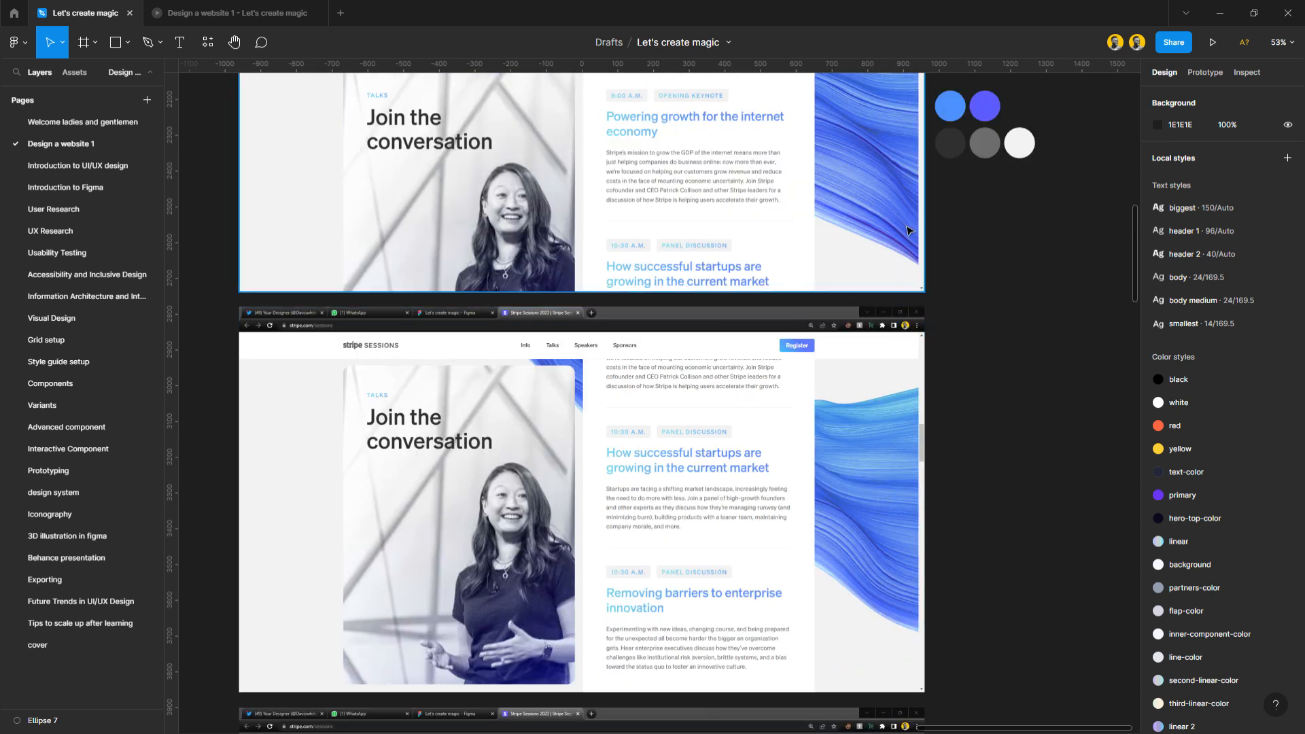
pyautogui.moveTo(1027, 149); pyautogui.dragTo(960, 196)
pyautogui.press('i')
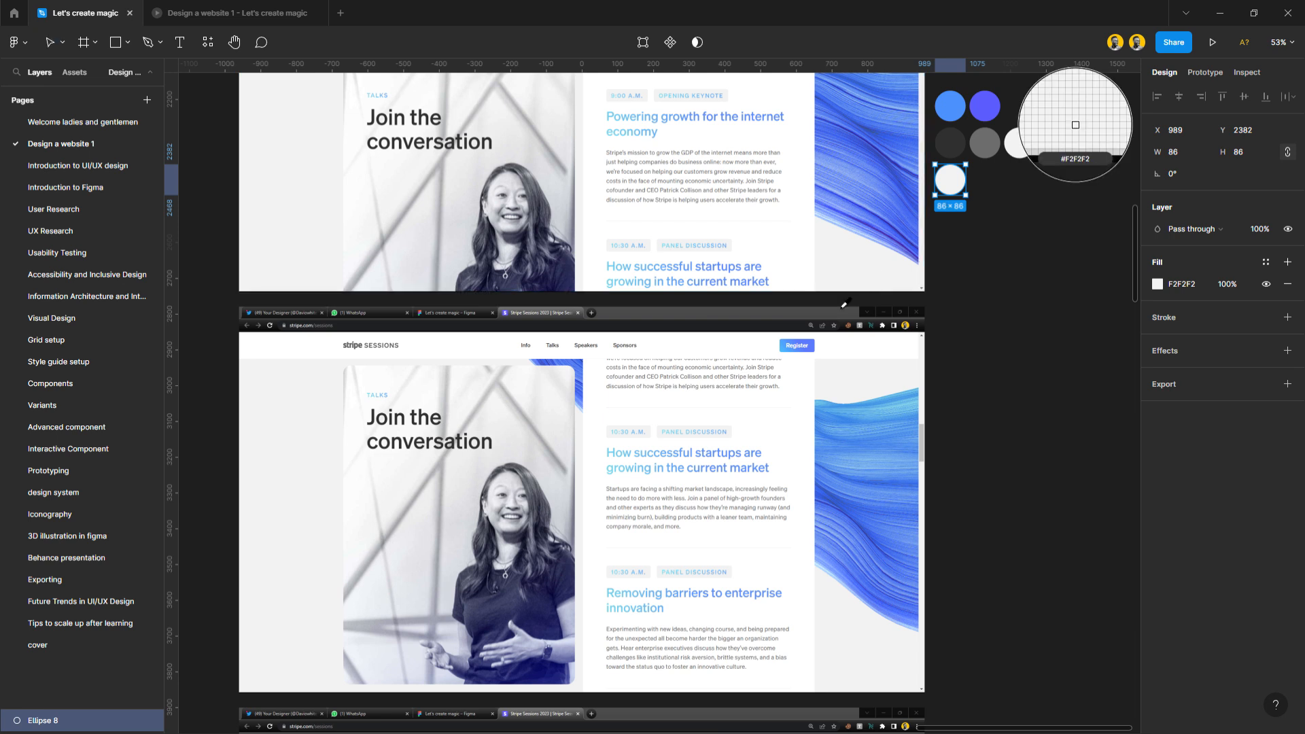
pyautogui.click(313, 428)
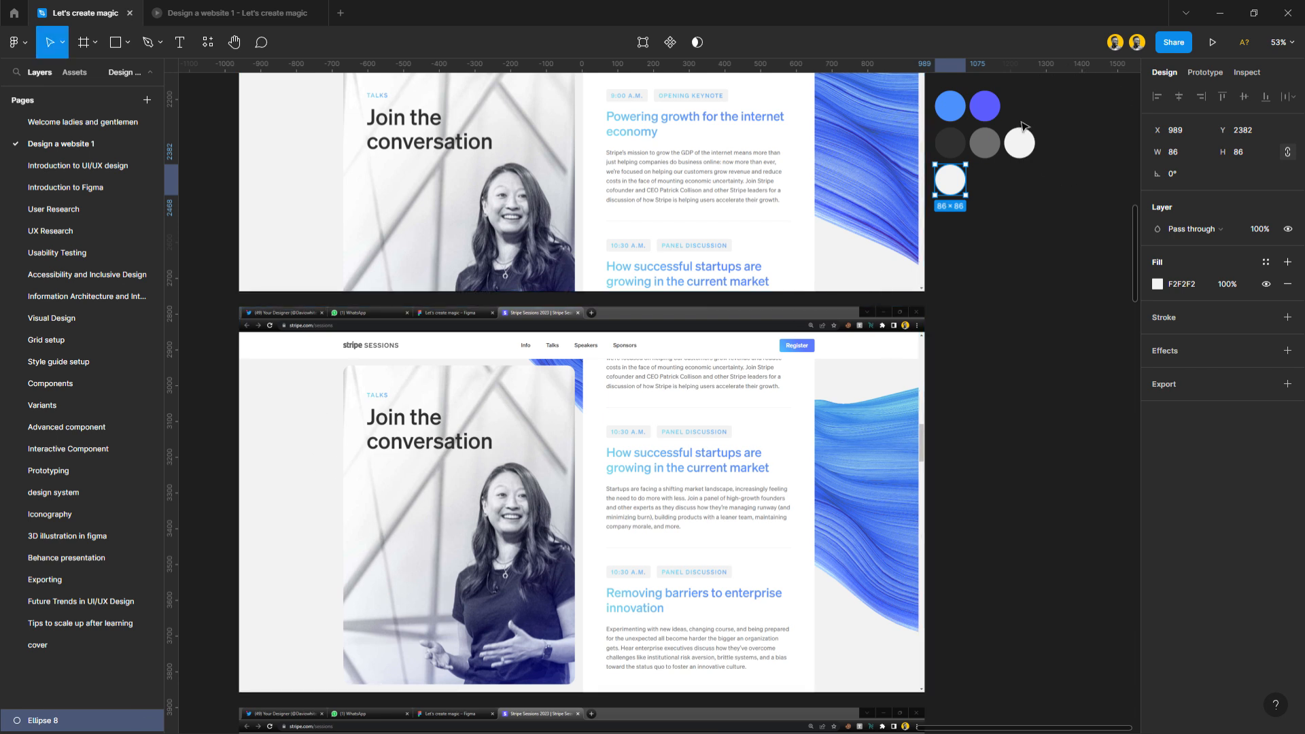
pyautogui.click(1029, 149)
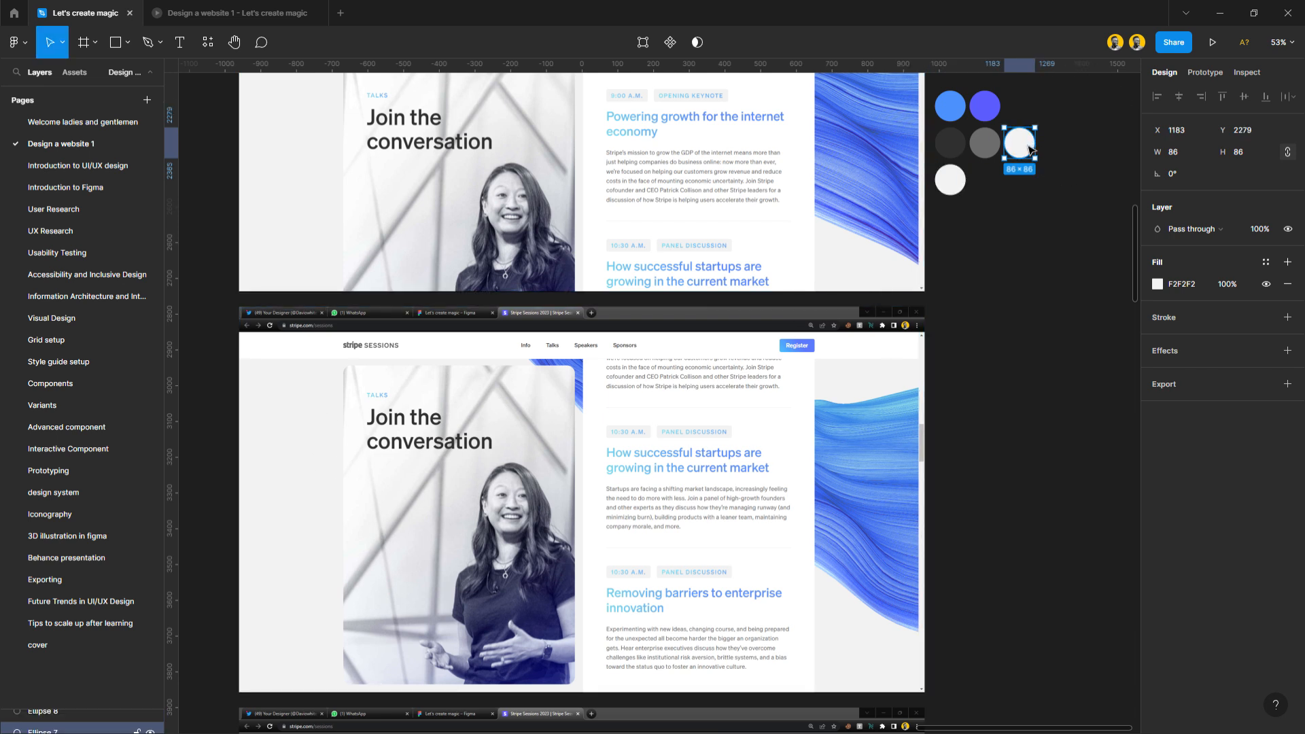
pyautogui.click(958, 182)
pyautogui.press('Delete')
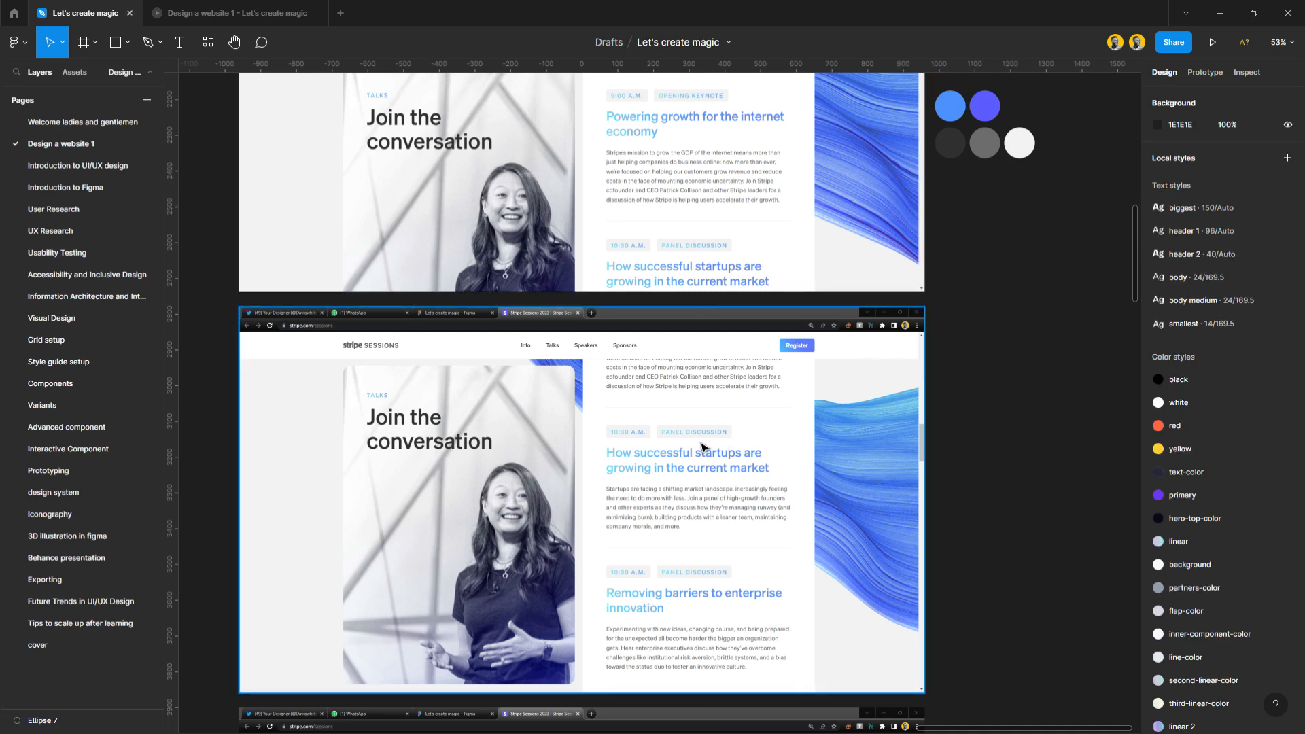
pyautogui.scroll(5, 707, 443)
pyautogui.scroll(-5, 656, 422)
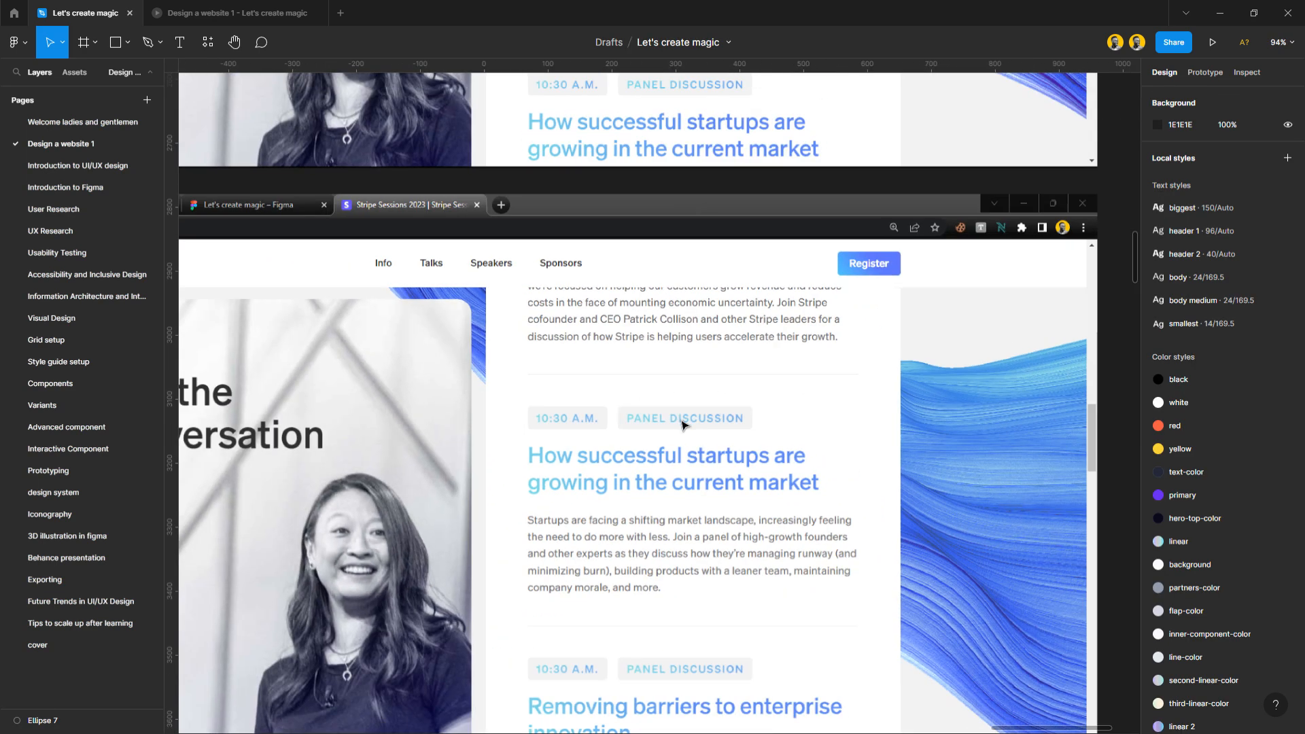
pyautogui.scroll(-2, 595, 427)
pyautogui.scroll(-3, 595, 427)
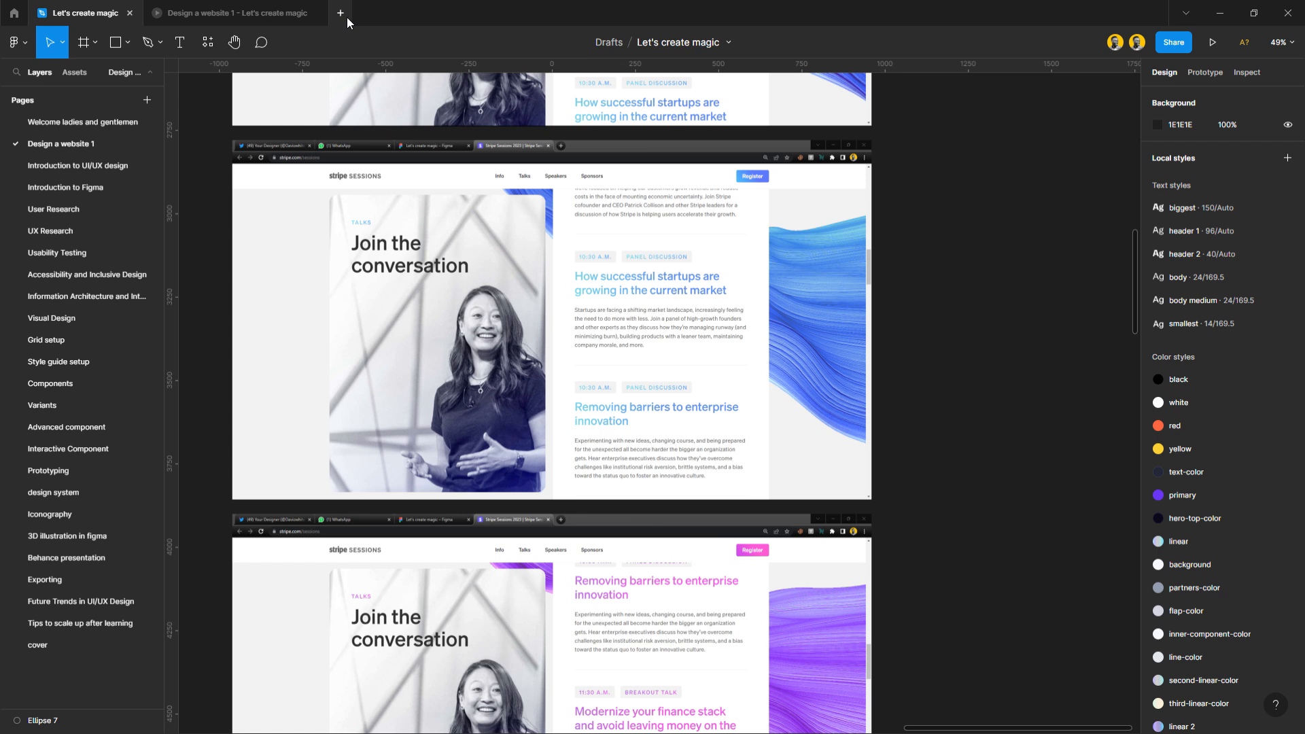
# Create a new blank design file.
pyautogui.moveTo(192, 19)
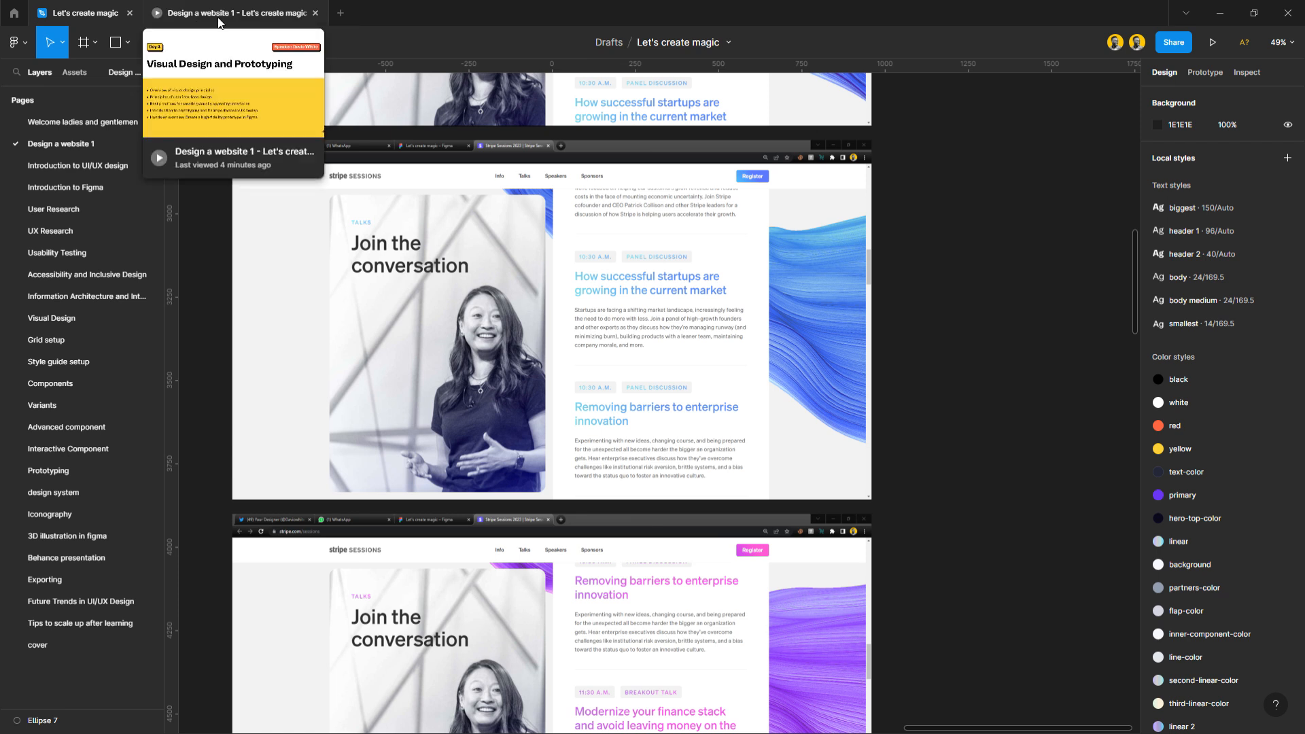
pyautogui.click(341, 13)
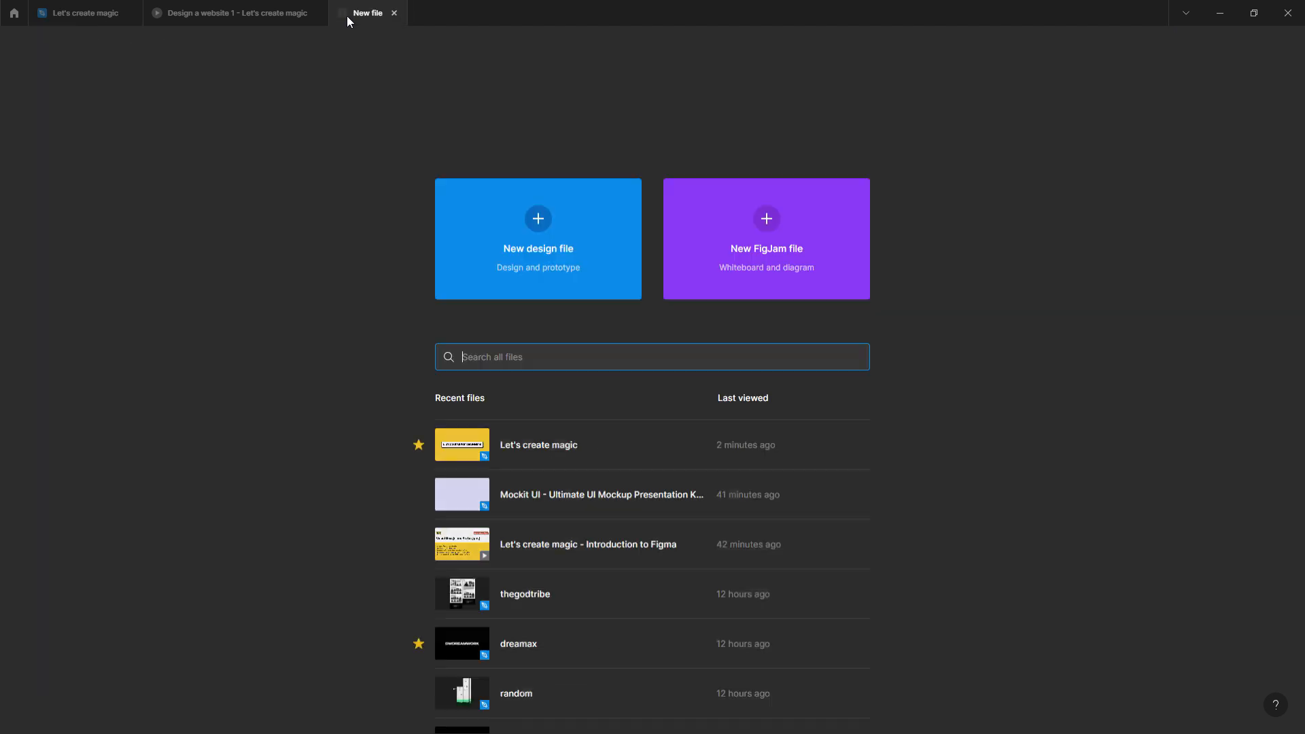
pyautogui.click(551, 227)
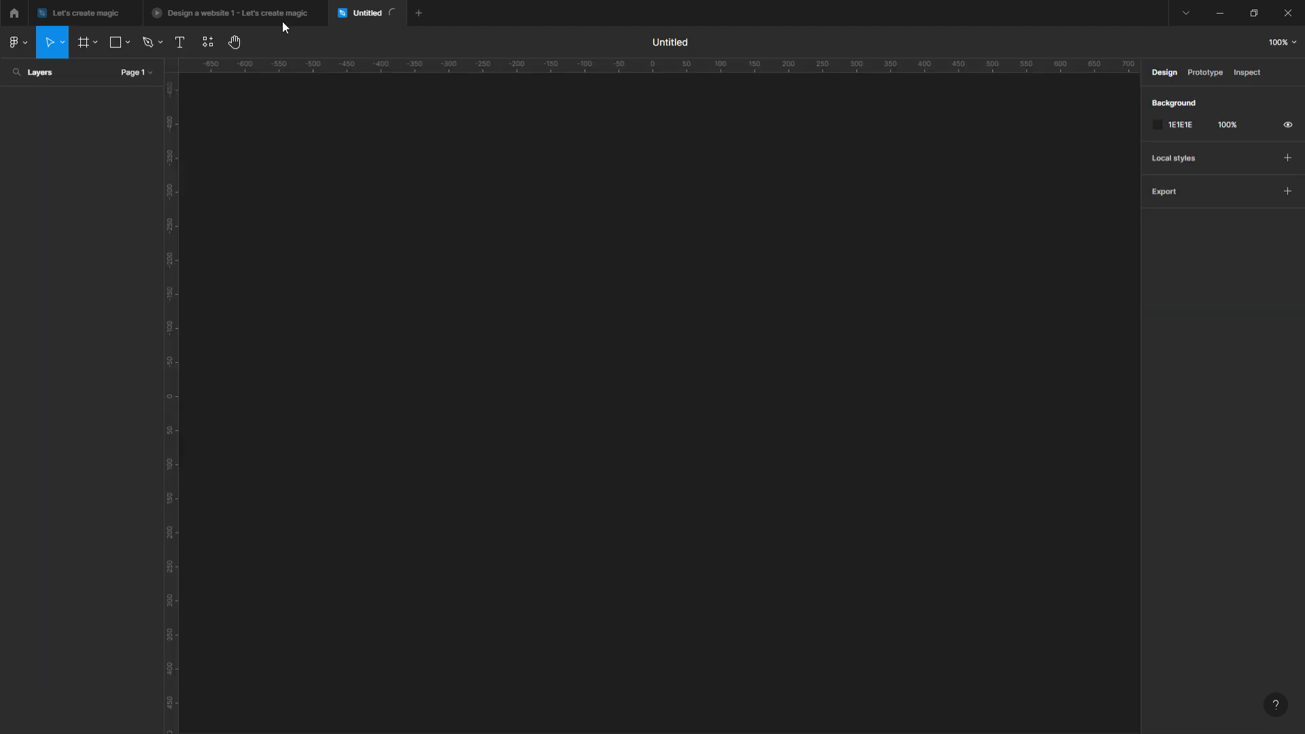
# Copy everything on the "Design a website 1" page into the new file and expand the "Design a website from scratch" frame's layers.
pyautogui.click(110, 15)
pyautogui.hotkey('ctrl', 'a')
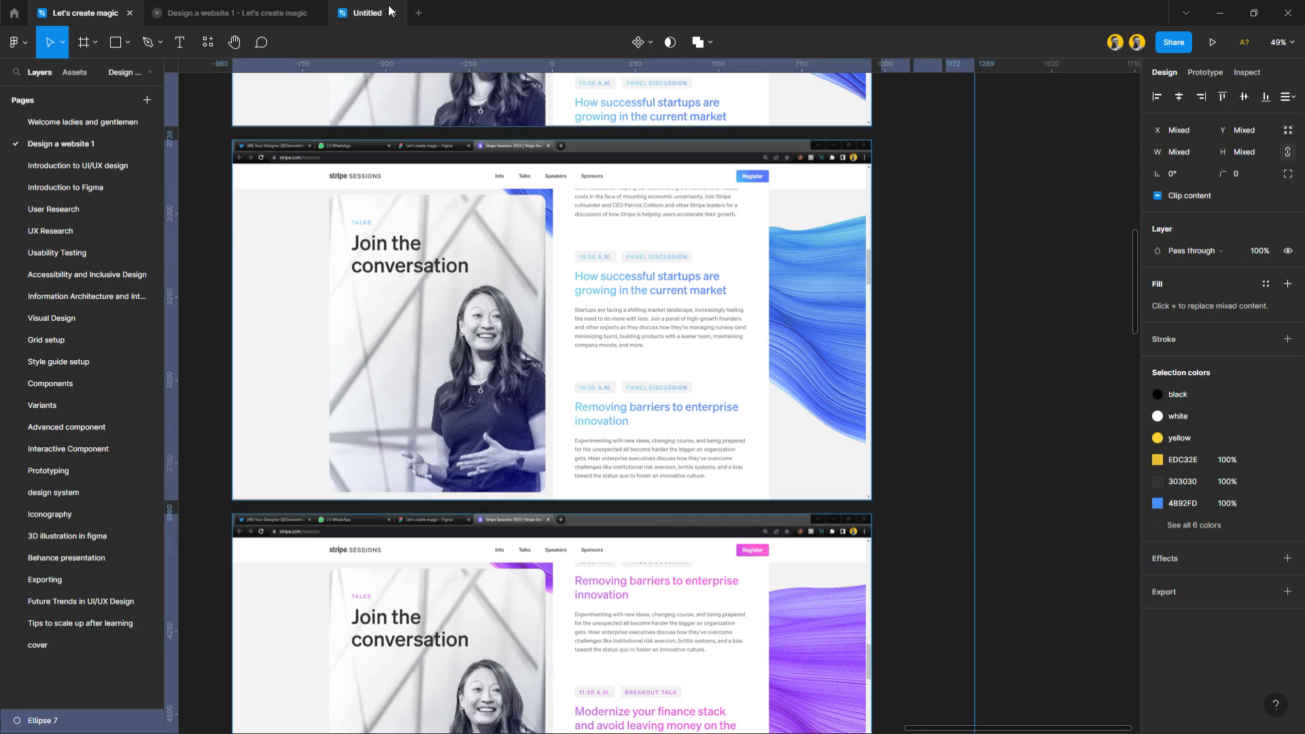
pyautogui.click(358, 14)
pyautogui.hotkey('ctrl', 'v')
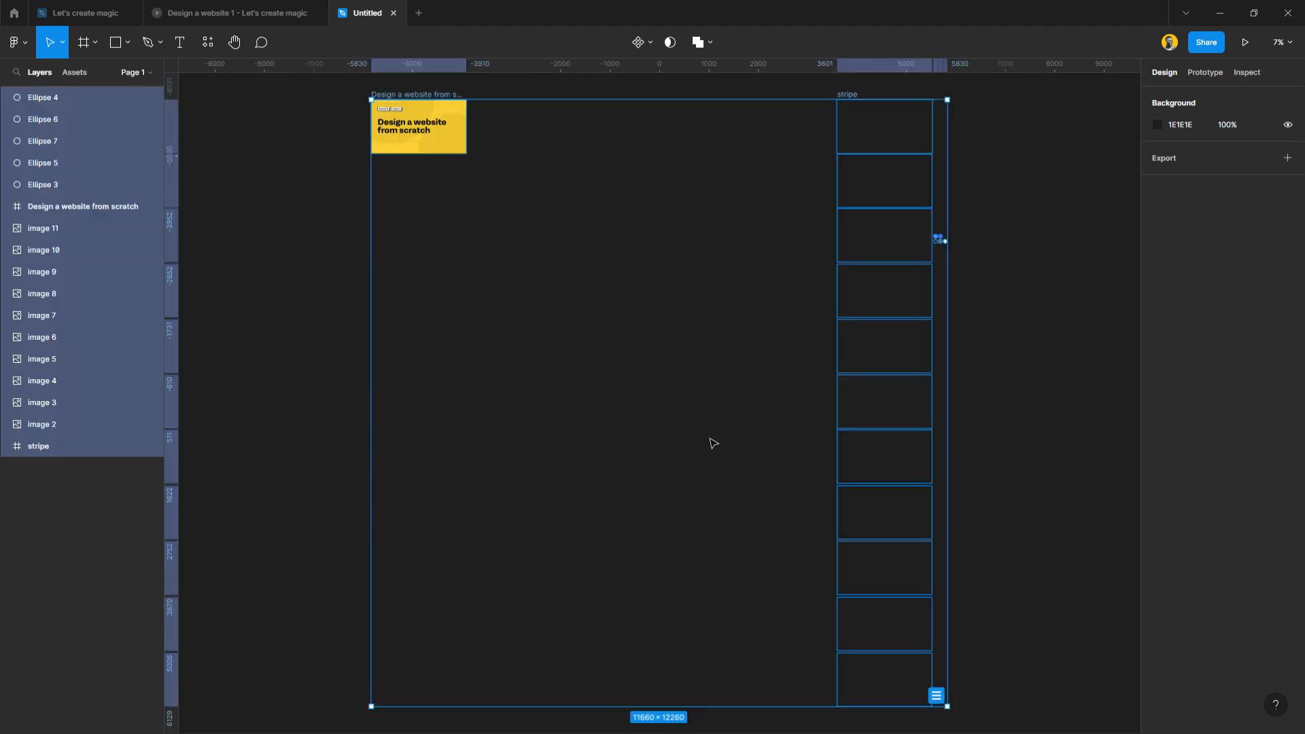
pyautogui.click(658, 432)
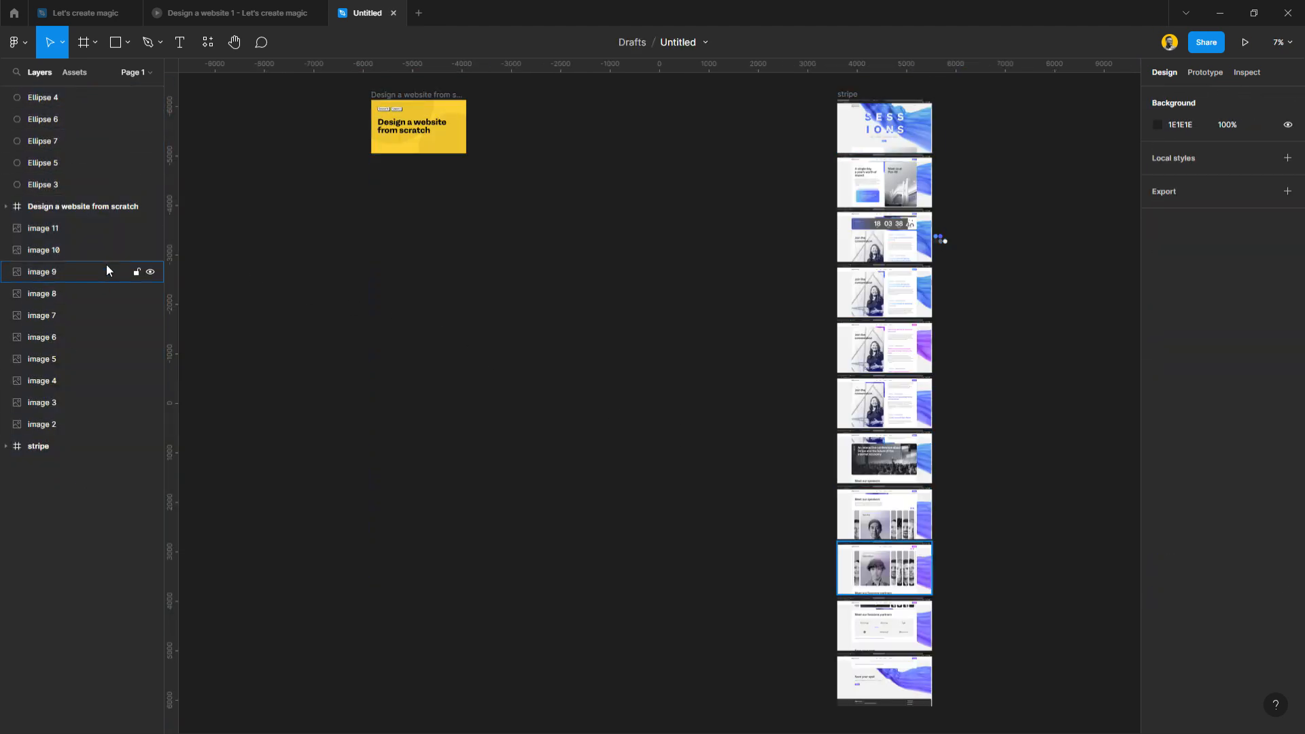
pyautogui.click(6, 207)
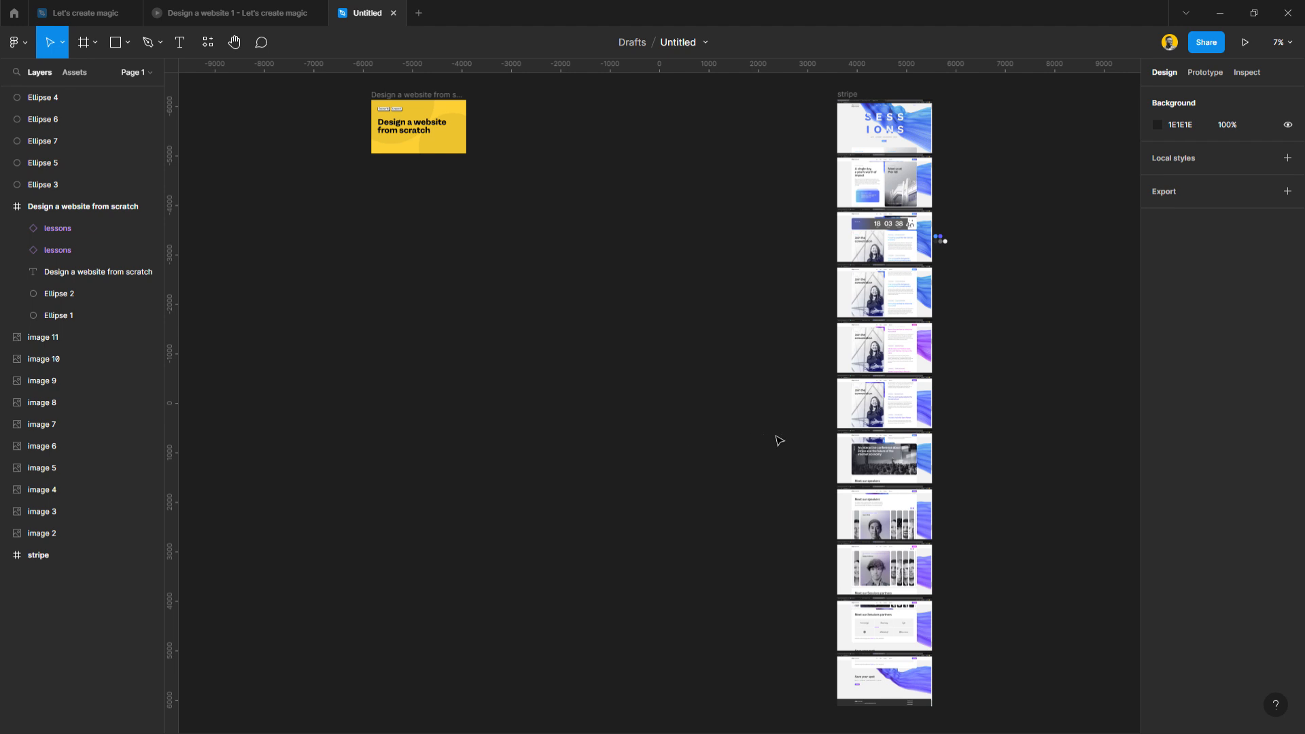
# Duplicate the F2F2F2 circle below the dark circle and fill the copy with FFFFFF sampled from the white talks card in the third screenshot.
pyautogui.hscroll(5, 775, 441)
pyautogui.scroll(4, 702, 401)
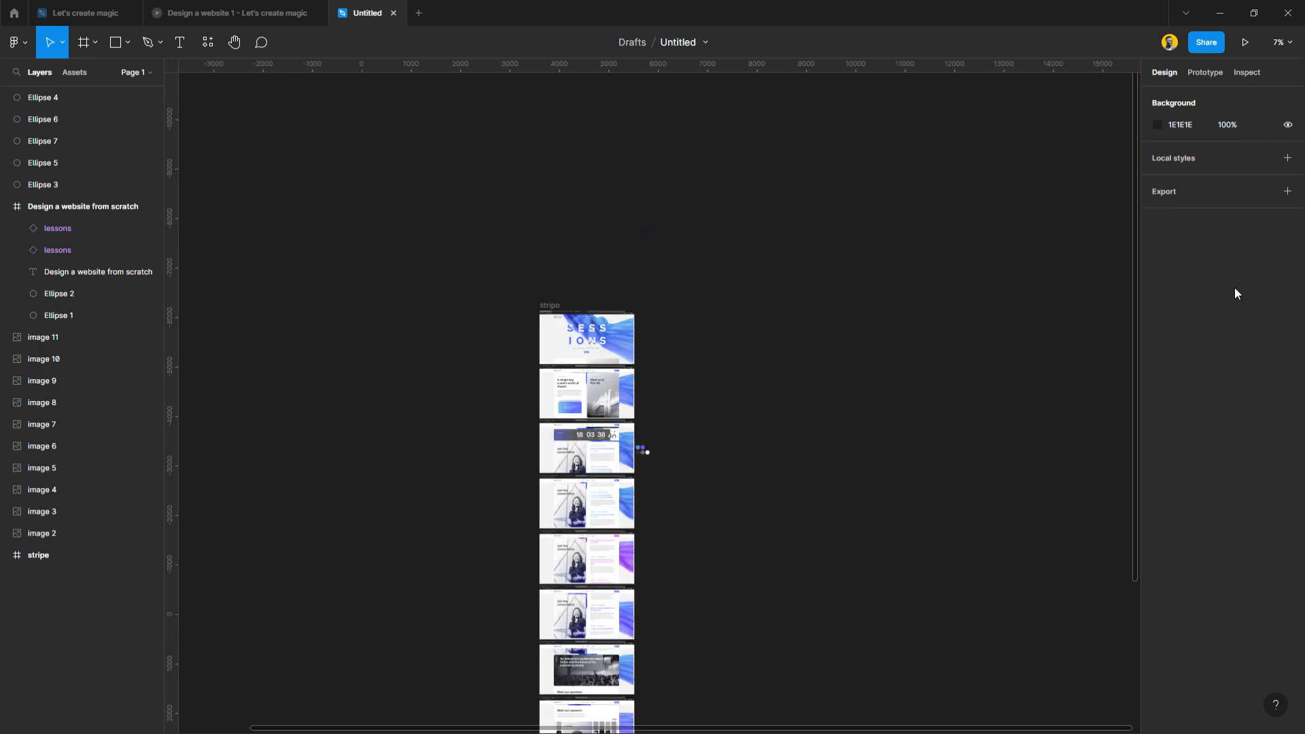
pyautogui.scroll(5, 641, 451)
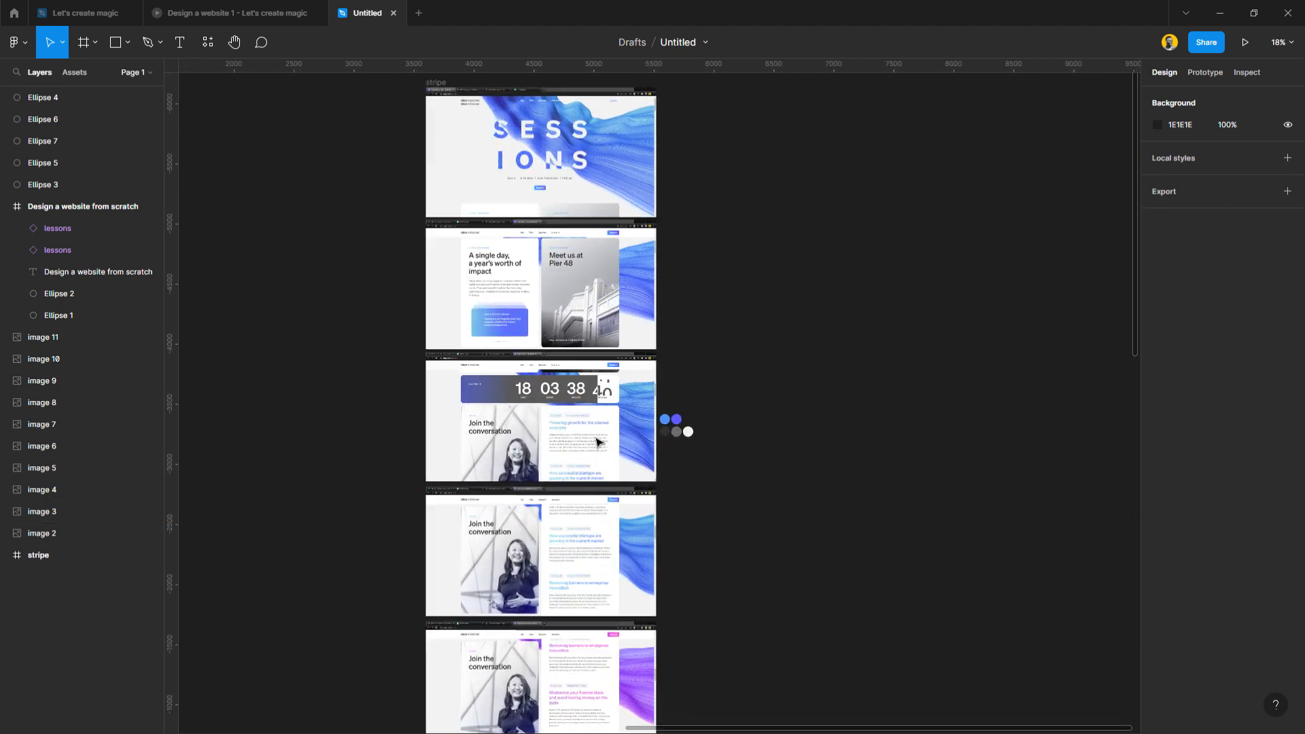
pyautogui.scroll(5, 597, 442)
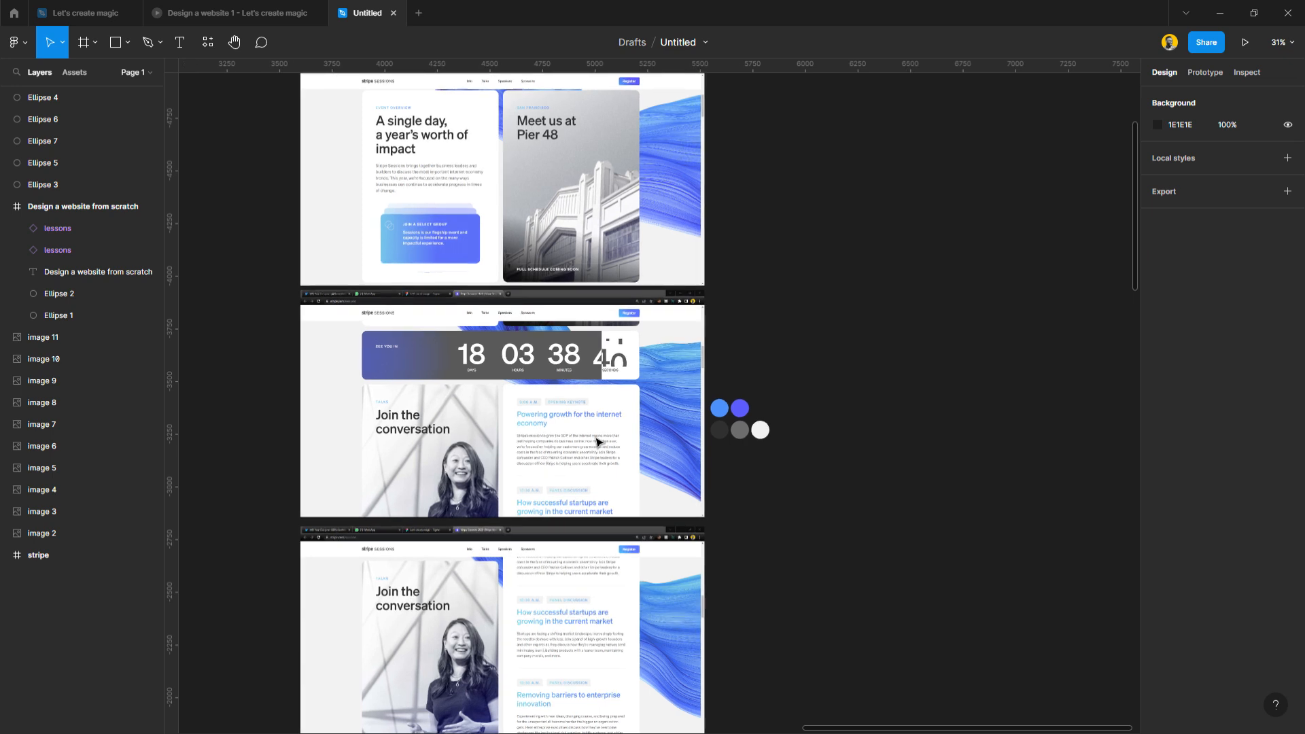
pyautogui.hscroll(-2, 597, 442)
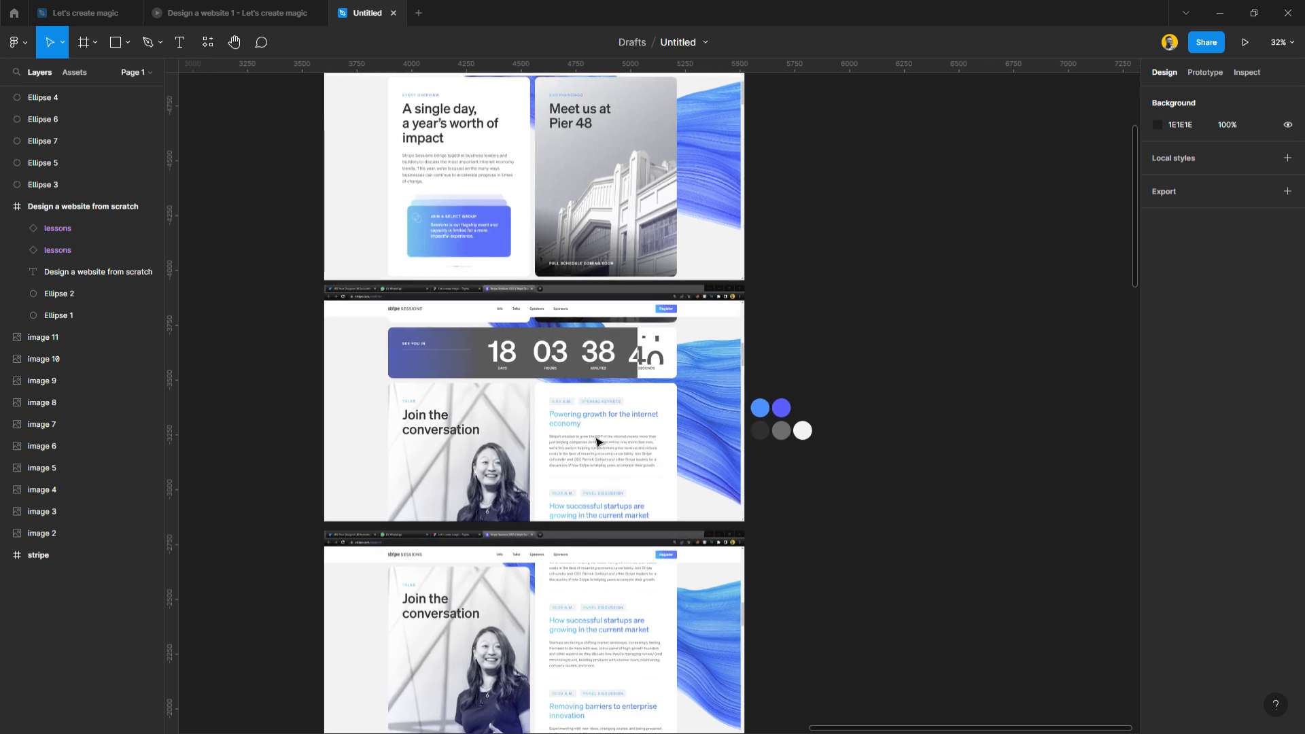
pyautogui.scroll(4, 724, 522)
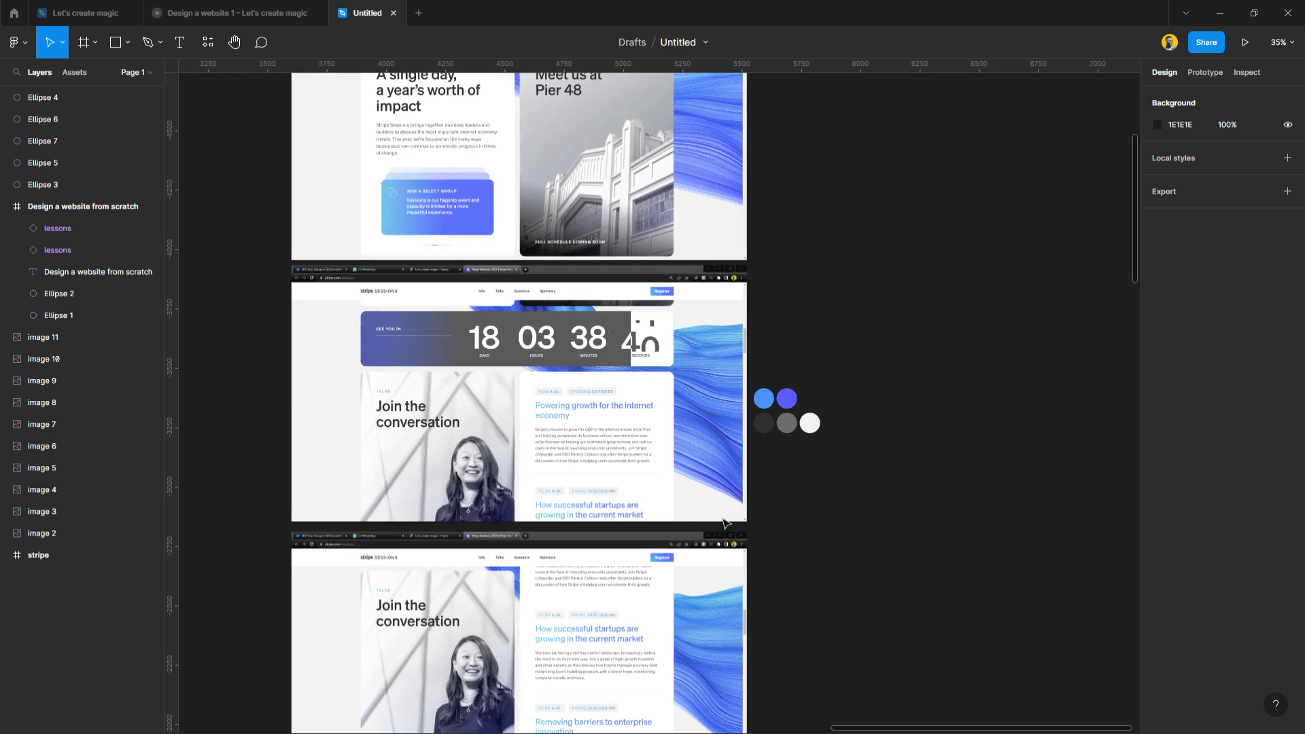
pyautogui.keyDown('alt'); pyautogui.moveTo(827, 401); pyautogui.dragTo(782, 441); pyautogui.keyUp('alt')
pyautogui.press('i')
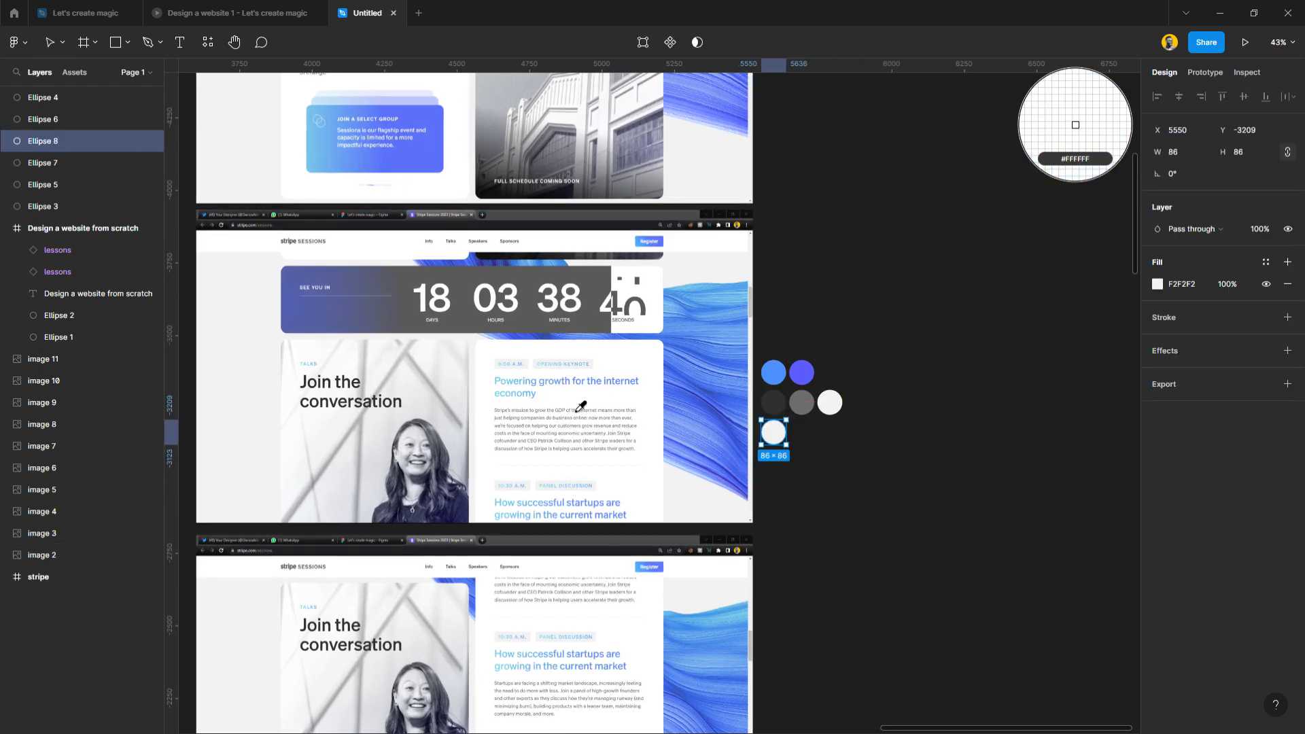
pyautogui.click(663, 364)
# Move all six colour circles together down to the empty canvas beside the fourth screenshot.
pyautogui.moveTo(887, 365); pyautogui.dragTo(756, 448)
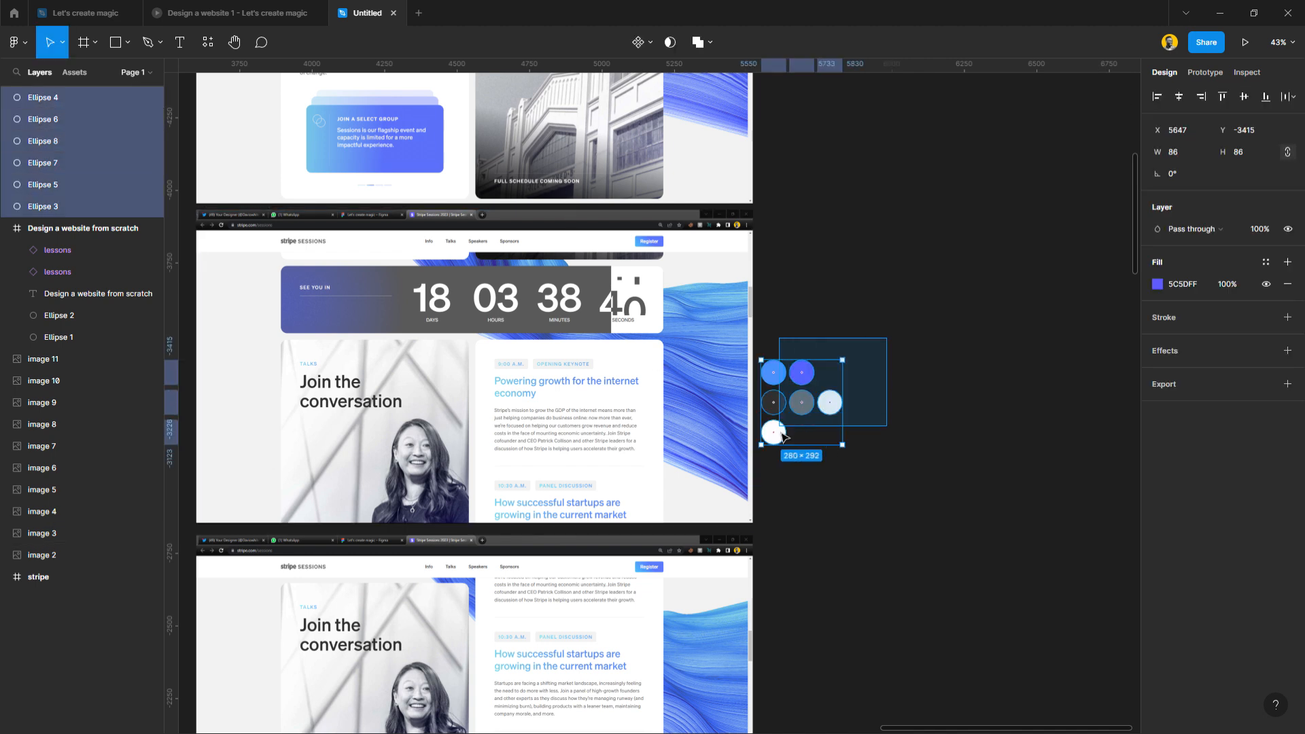
pyautogui.moveTo(792, 407); pyautogui.dragTo(796, 669)
pyautogui.scroll(-2, 797, 666)
pyautogui.scroll(-10, 795, 663)
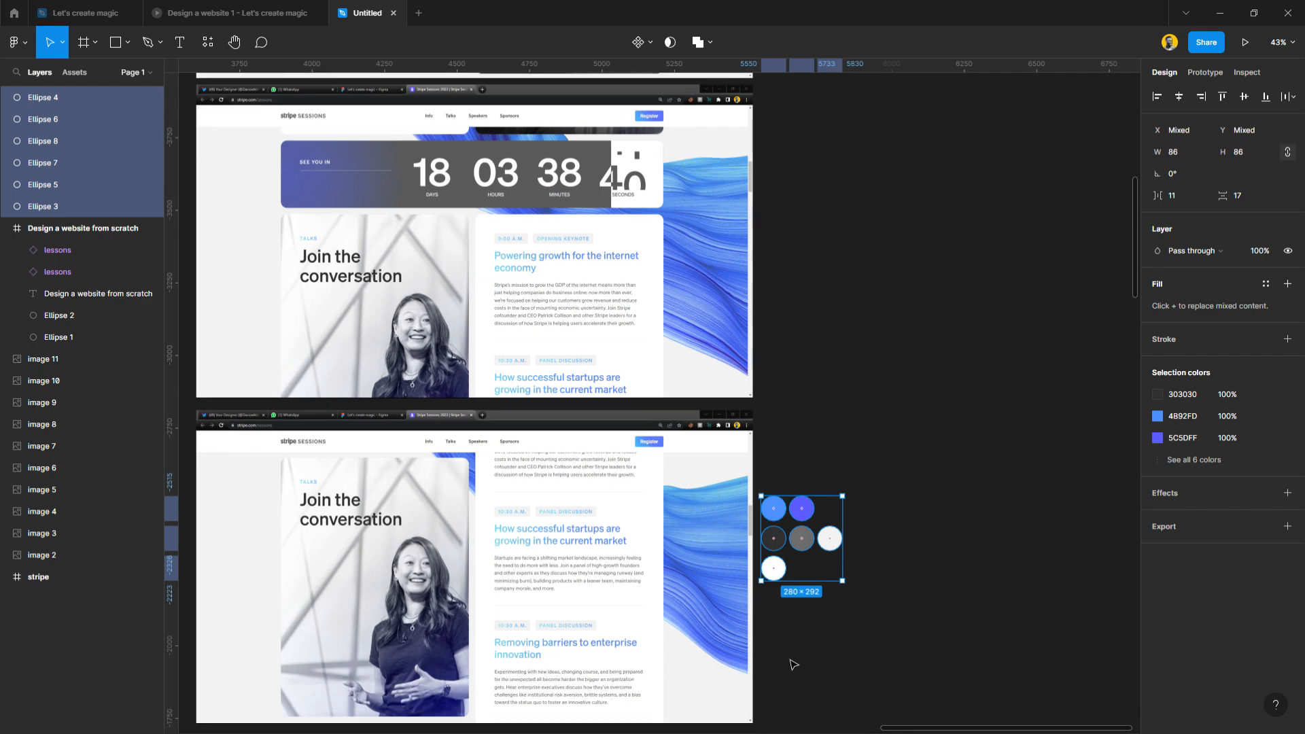
pyautogui.click(807, 474)
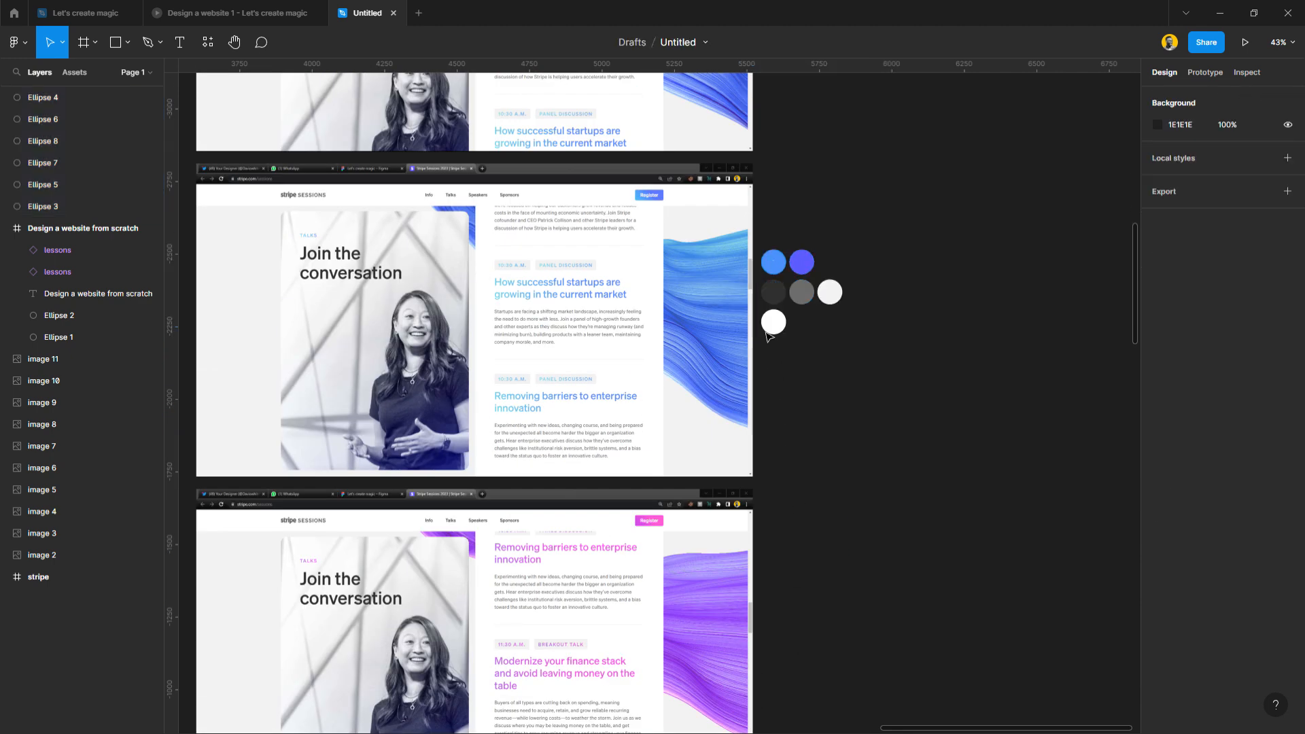
# Examine the fill values of the light blue and violet circles in the first palette row.
pyautogui.scroll(5, 788, 261)
pyautogui.click(794, 248)
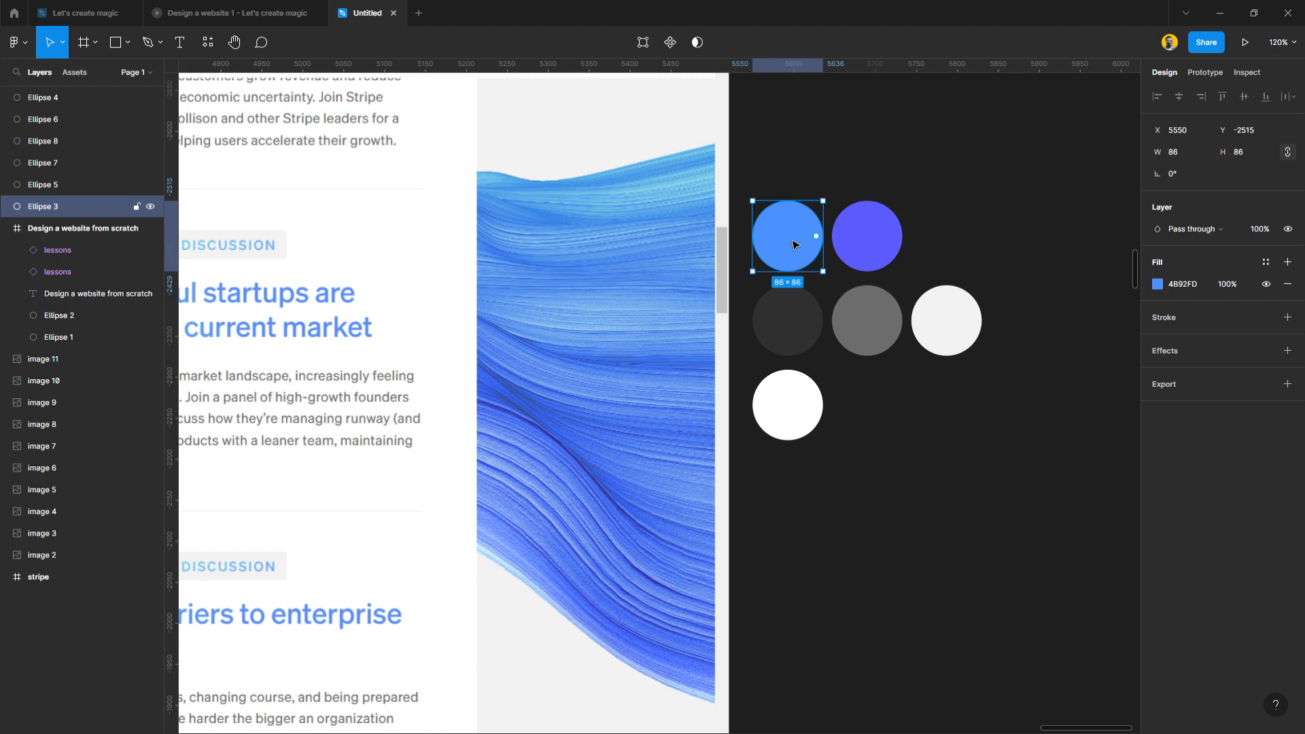
pyautogui.click(866, 250)
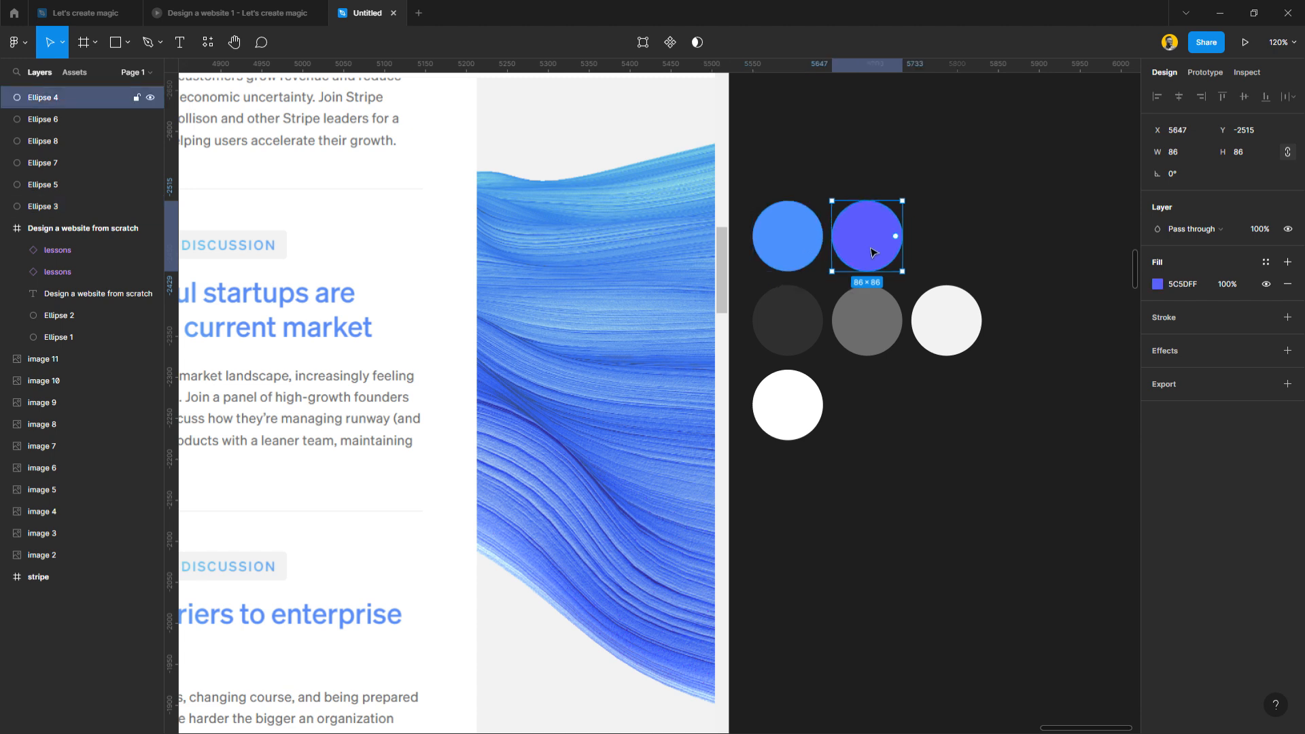
pyautogui.click(792, 237)
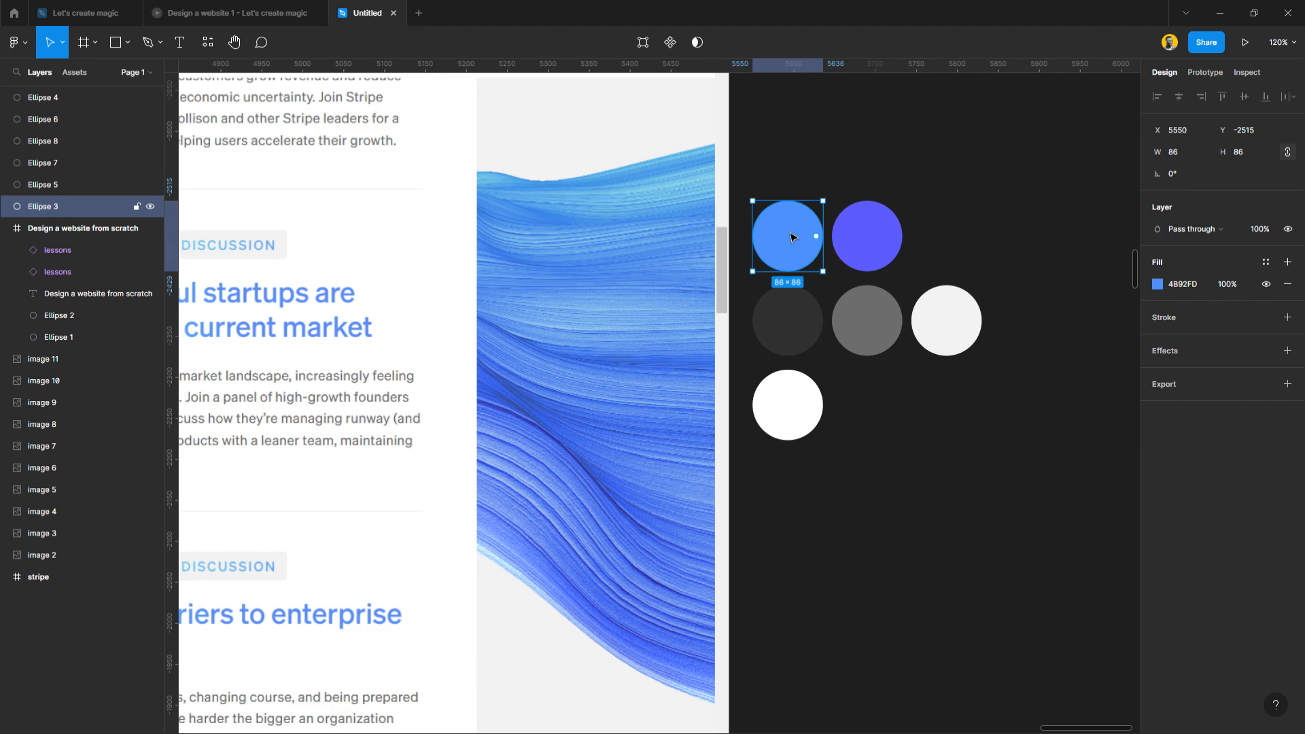
pyautogui.click(946, 238)
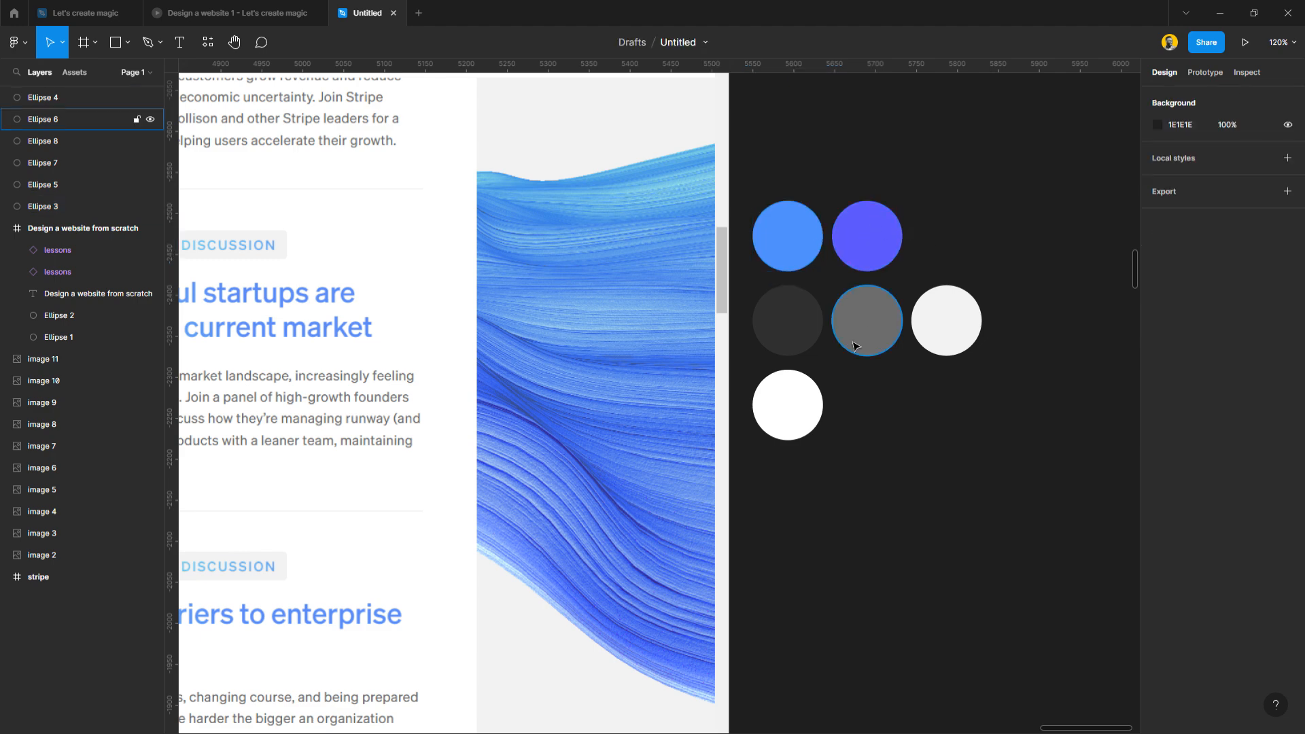
# Move the six colour circles together down beside the fifth screenshot with the pink headings.
pyautogui.scroll(-2, 853, 348)
pyautogui.scroll(-5, 853, 348)
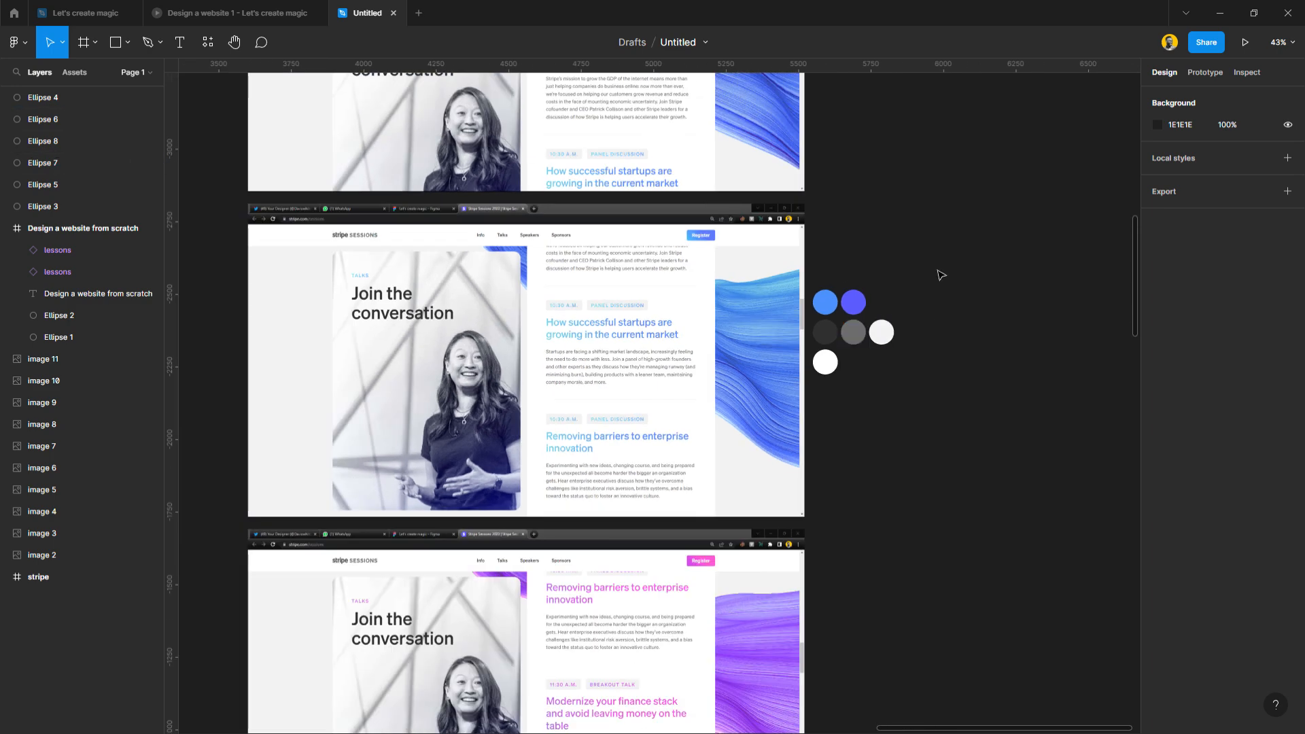
pyautogui.moveTo(933, 267); pyautogui.dragTo(831, 401)
pyautogui.moveTo(855, 333); pyautogui.dragTo(856, 597)
pyautogui.scroll(-3, 855, 585)
pyautogui.scroll(3, 841, 476)
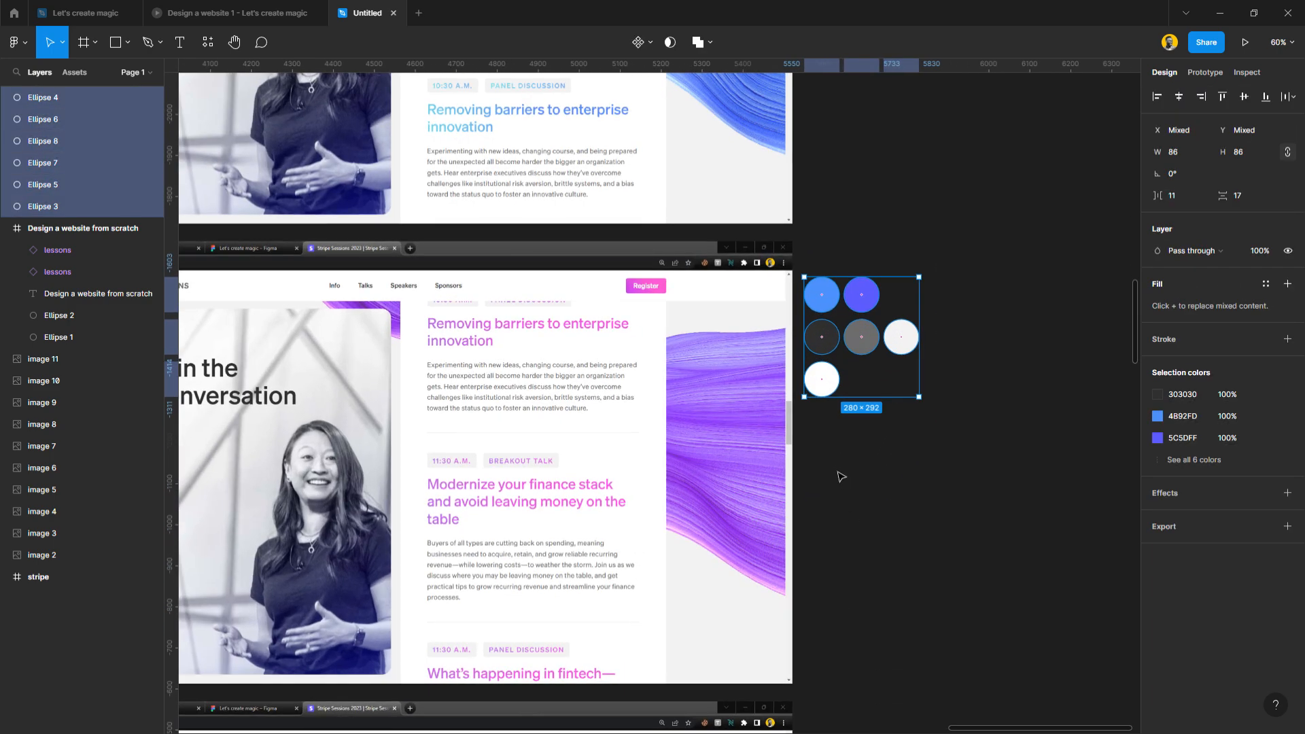
pyautogui.click(909, 503)
# Duplicate the light blue and violet circles together into a new row below the white circle.
pyautogui.hscroll(-1, 917, 512)
pyautogui.moveTo(938, 273); pyautogui.dragTo(859, 426)
pyautogui.scroll(1, 863, 491)
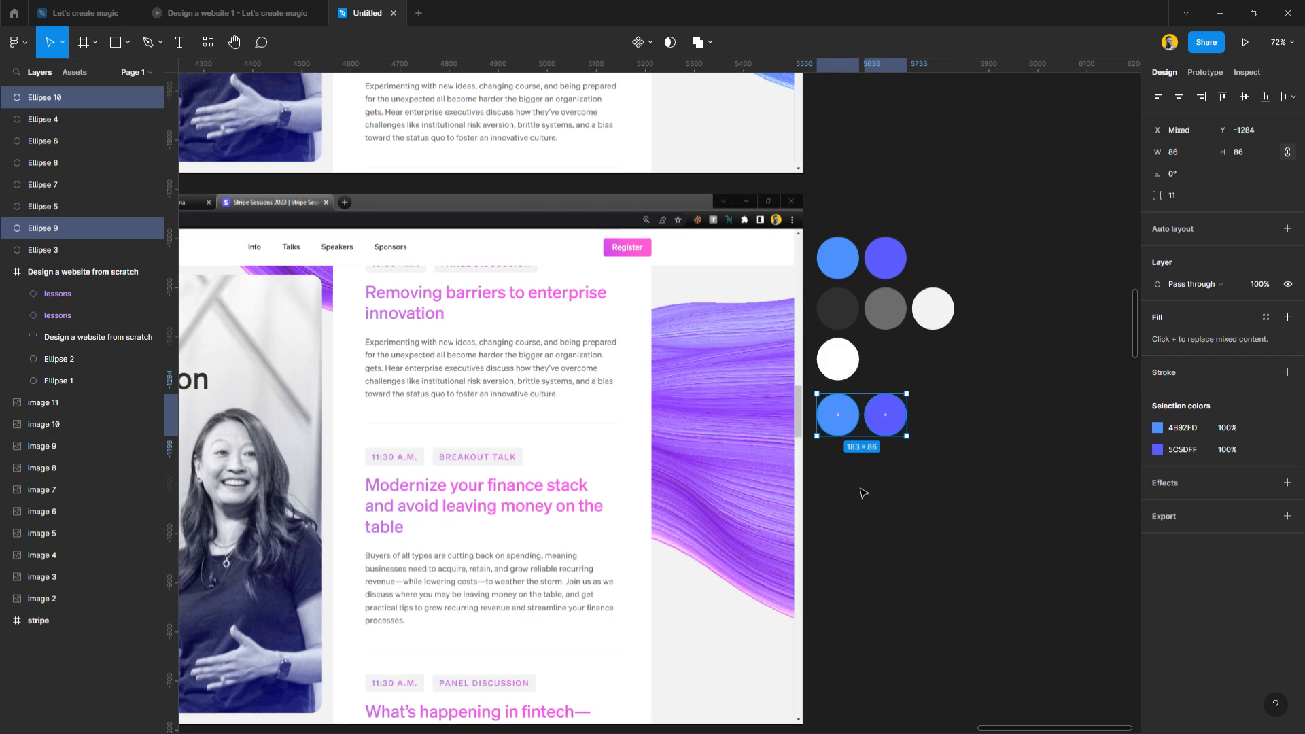
pyautogui.click(861, 491)
# Fill the copied light blue circle with D34BED sampled from the left end of the pink Register button.
pyautogui.scroll(5, 620, 232)
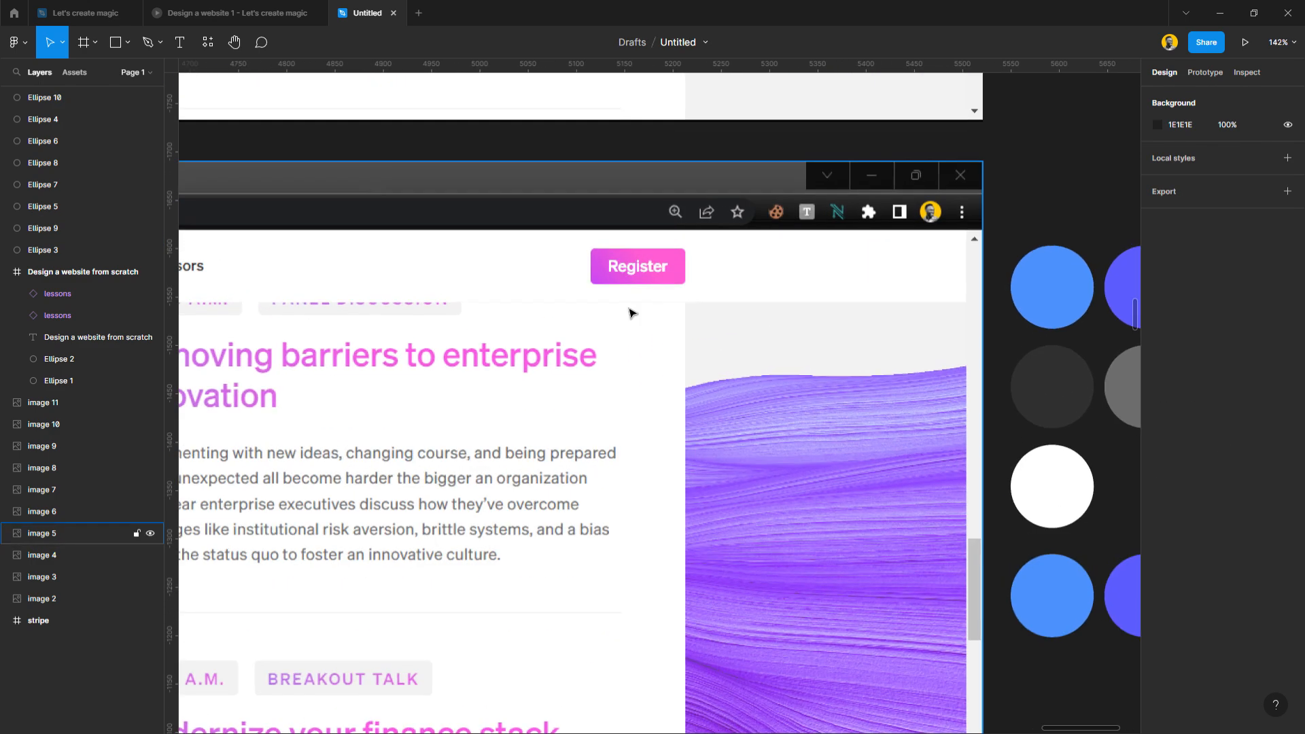
pyautogui.hscroll(4, 630, 309)
pyautogui.click(758, 602)
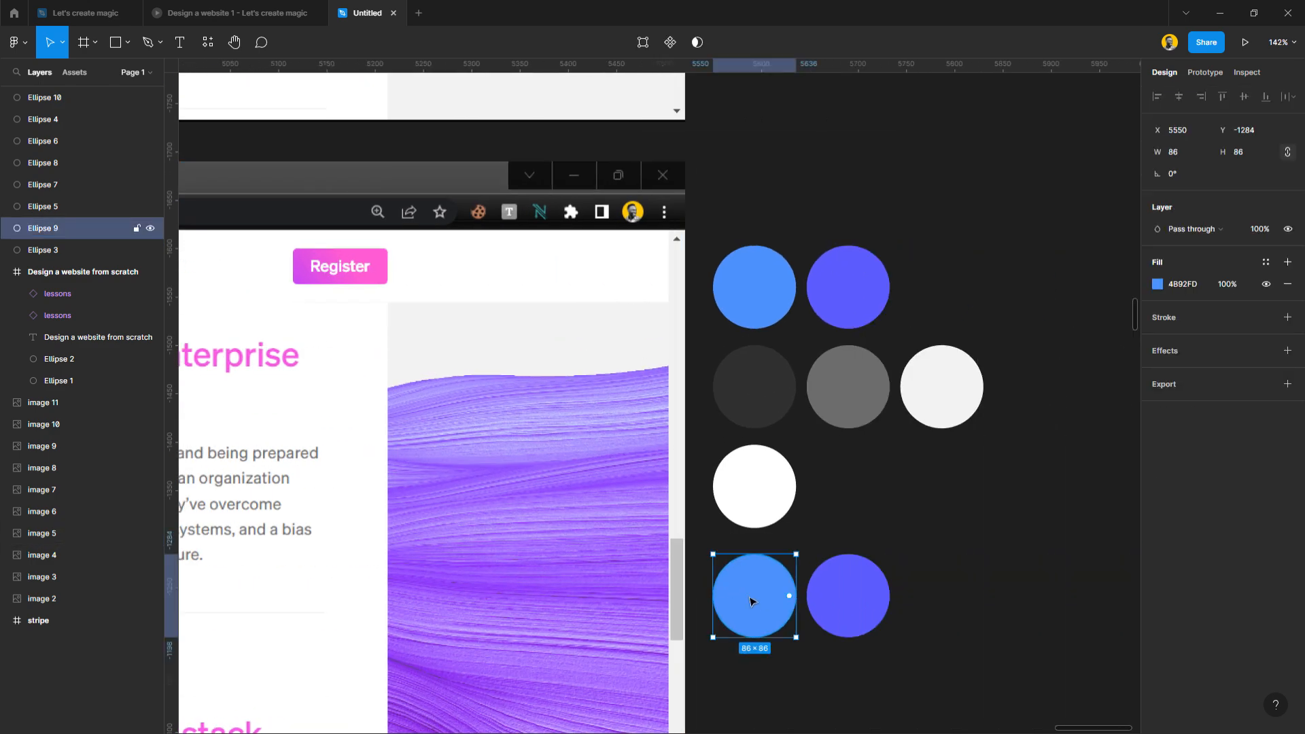
pyautogui.press('i')
pyautogui.click(303, 283)
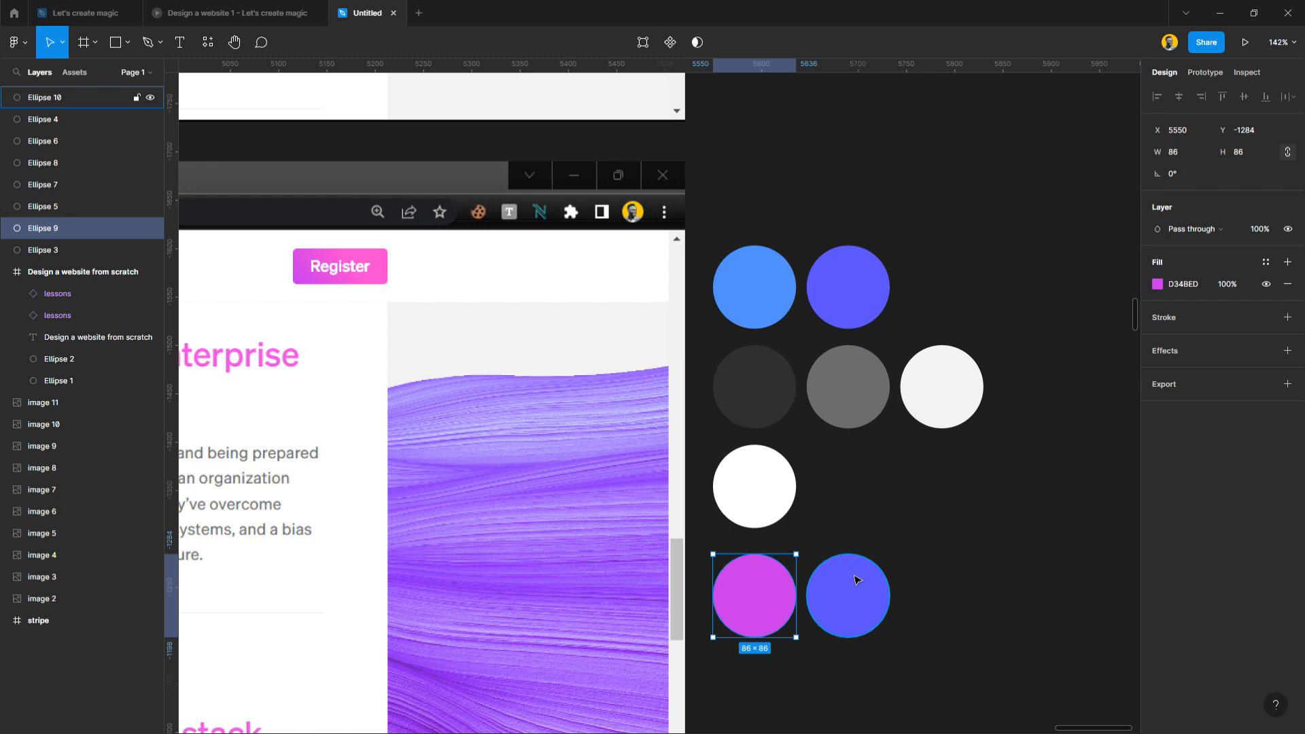
# Fill the copied violet circle with FF5CD4 sampled from the right end of the pink Register button.
pyautogui.click(846, 605)
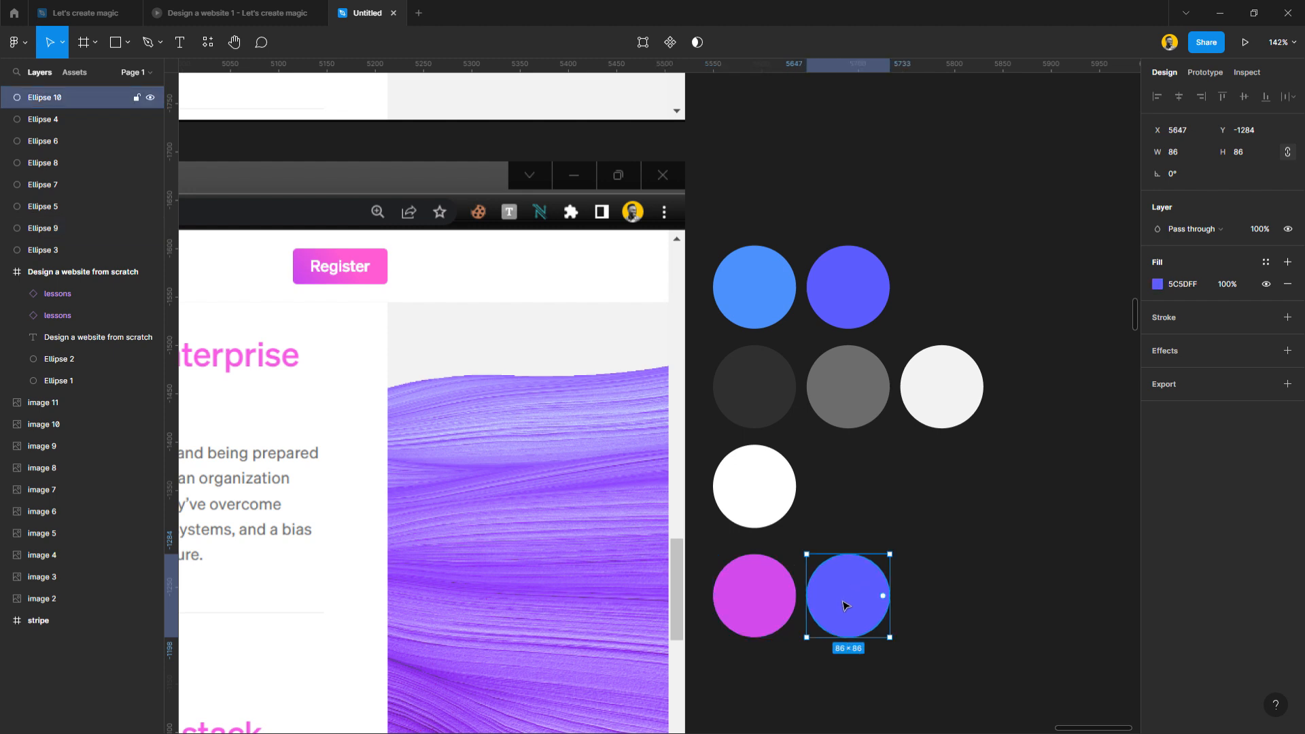
pyautogui.press('i')
pyautogui.click(388, 268)
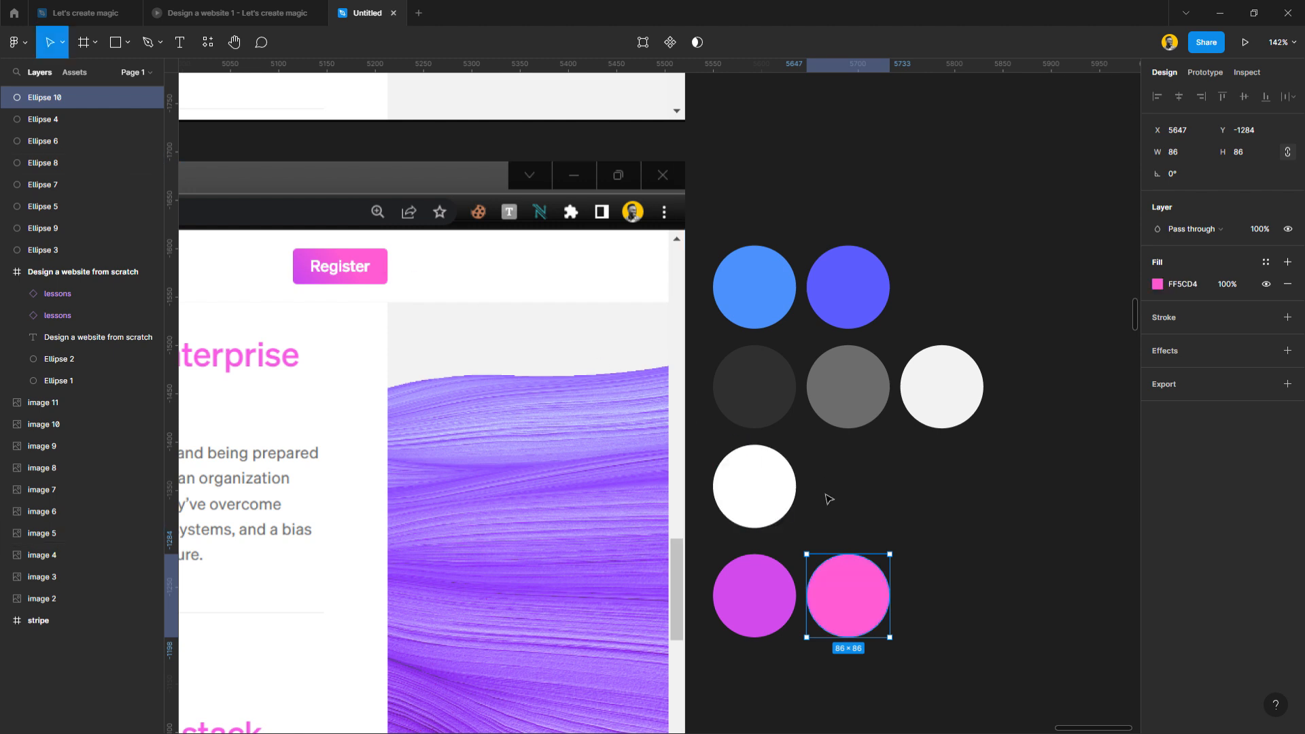
pyautogui.click(829, 501)
# Move all eight colour circles together down beside the screenshot headed "An interactive conference about Stripe and the future of the internet economy".
pyautogui.scroll(-6, 829, 500)
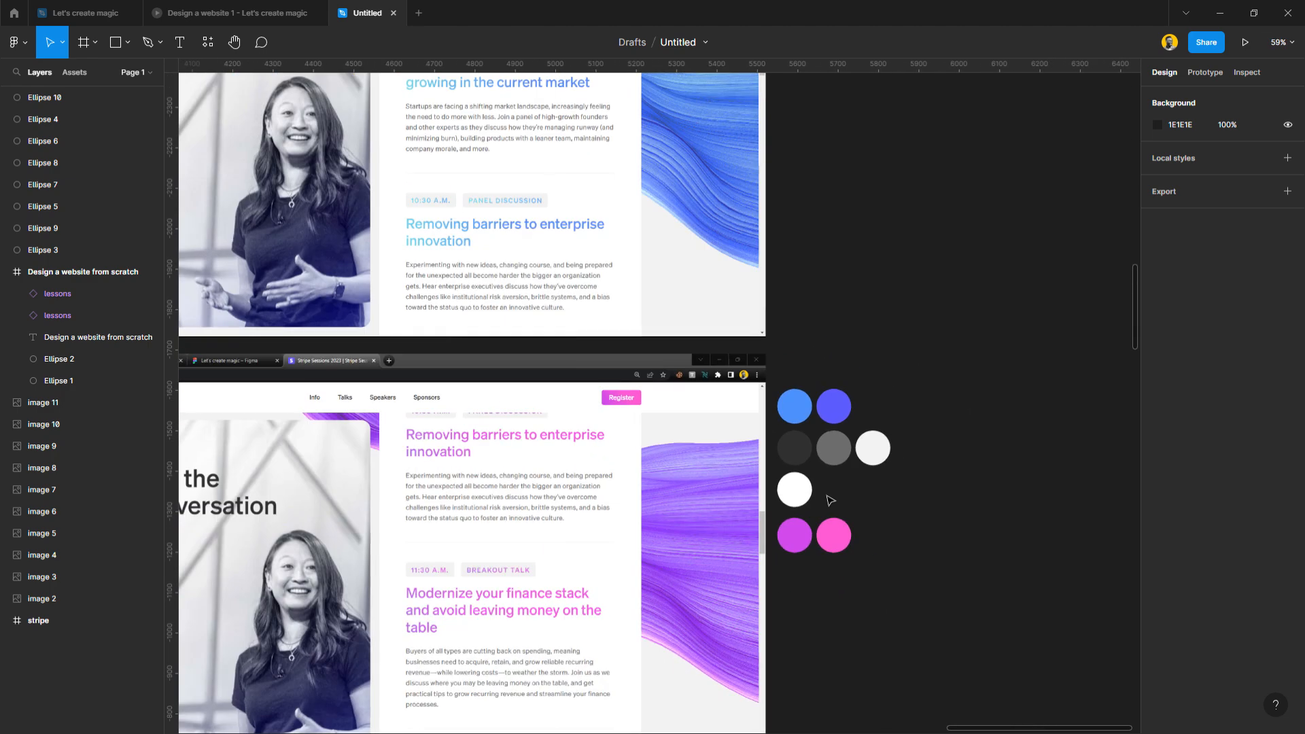
pyautogui.scroll(-3, 829, 501)
pyautogui.scroll(-3, 829, 500)
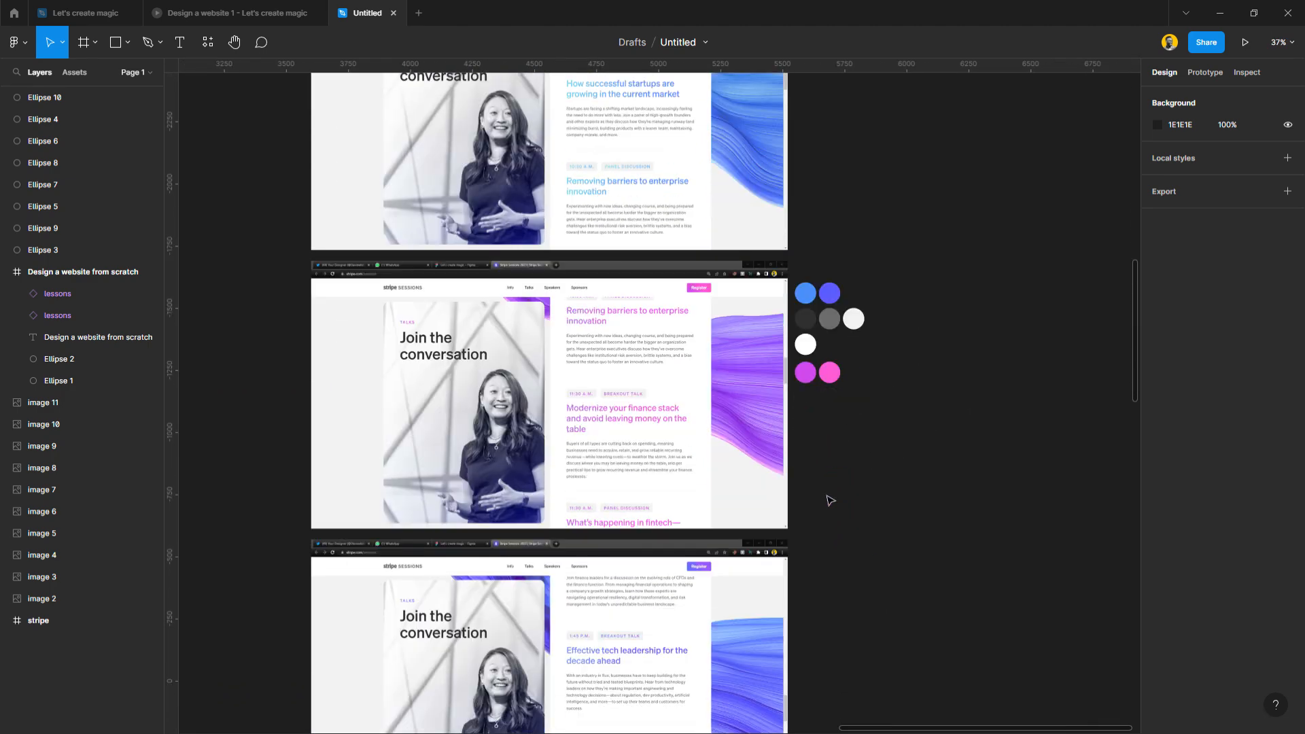
pyautogui.moveTo(893, 424); pyautogui.dragTo(824, 562)
pyautogui.scroll(-3, 824, 561)
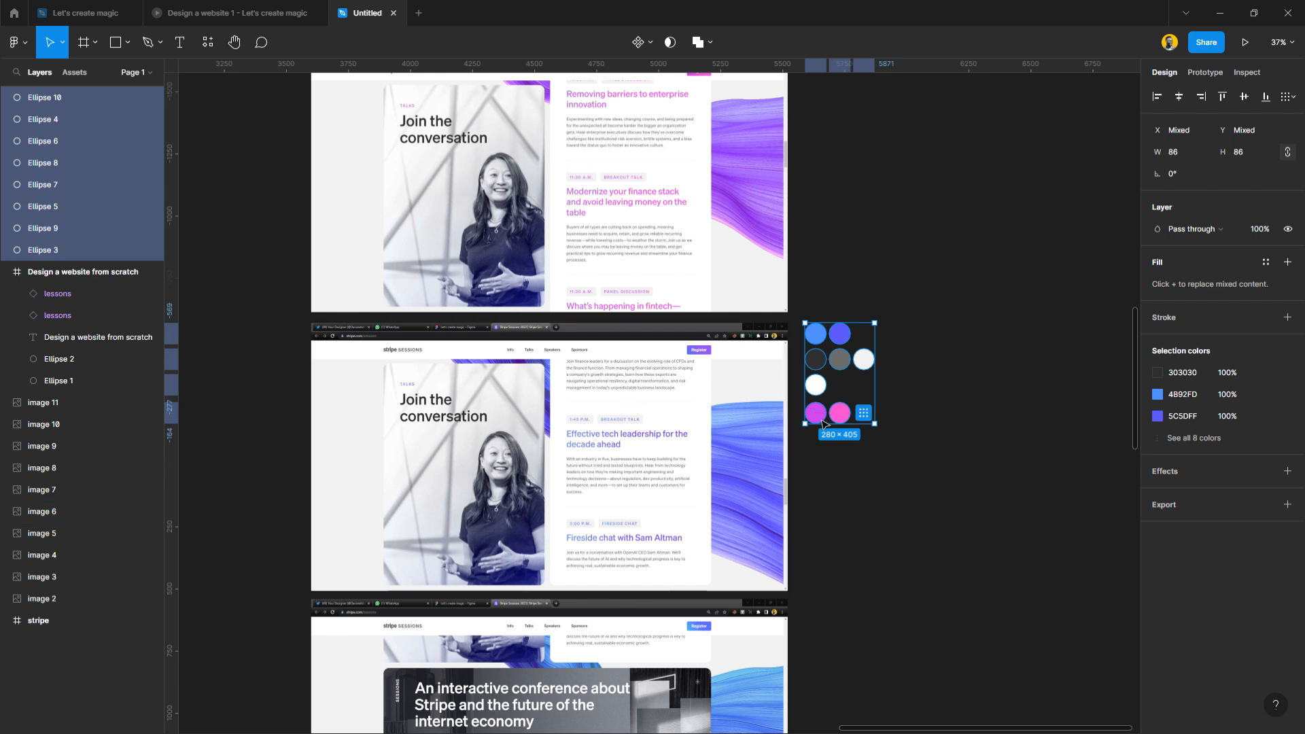
pyautogui.moveTo(828, 358); pyautogui.dragTo(825, 515)
pyautogui.scroll(-4, 824, 515)
pyautogui.moveTo(827, 246); pyautogui.dragTo(824, 501)
pyautogui.scroll(-2, 824, 501)
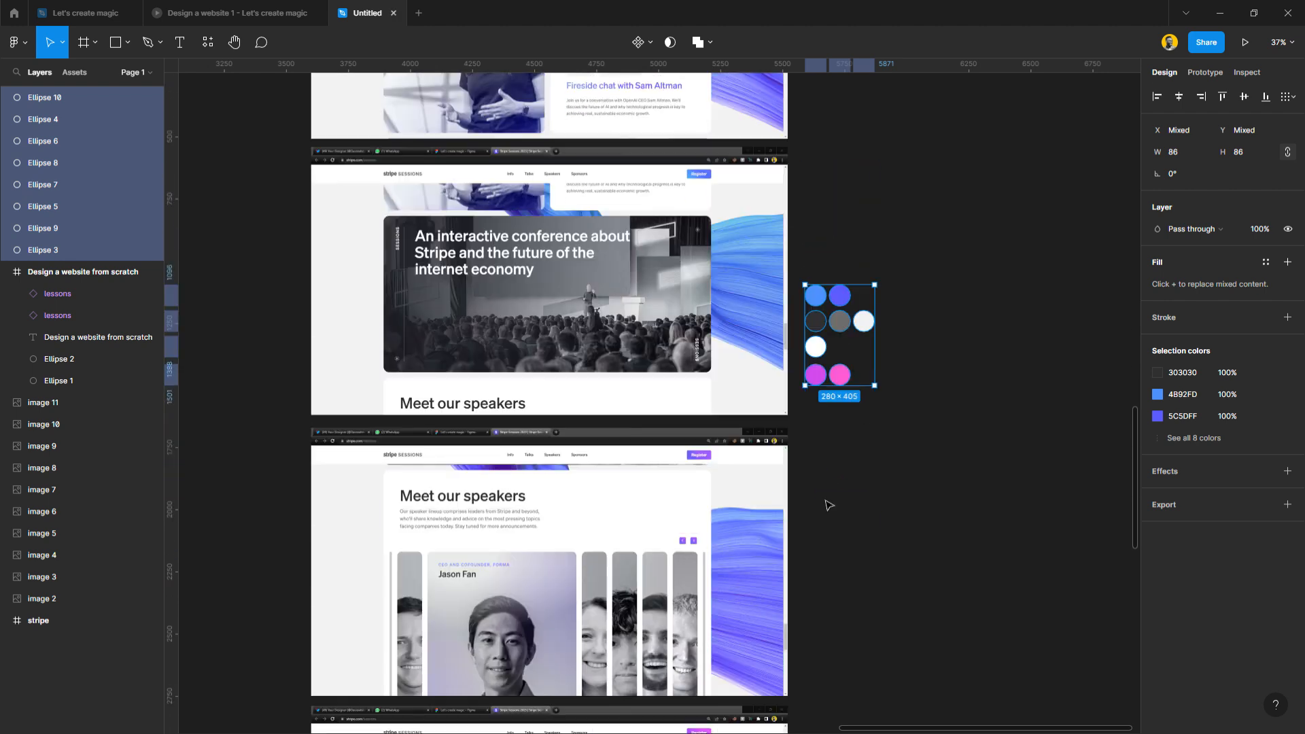
# Move the eight colour circles together down beside the last screenshot with the "Save your spot" section and footer.
pyautogui.scroll(1, 719, 586)
pyautogui.scroll(-1, 721, 592)
pyautogui.scroll(-1, 722, 592)
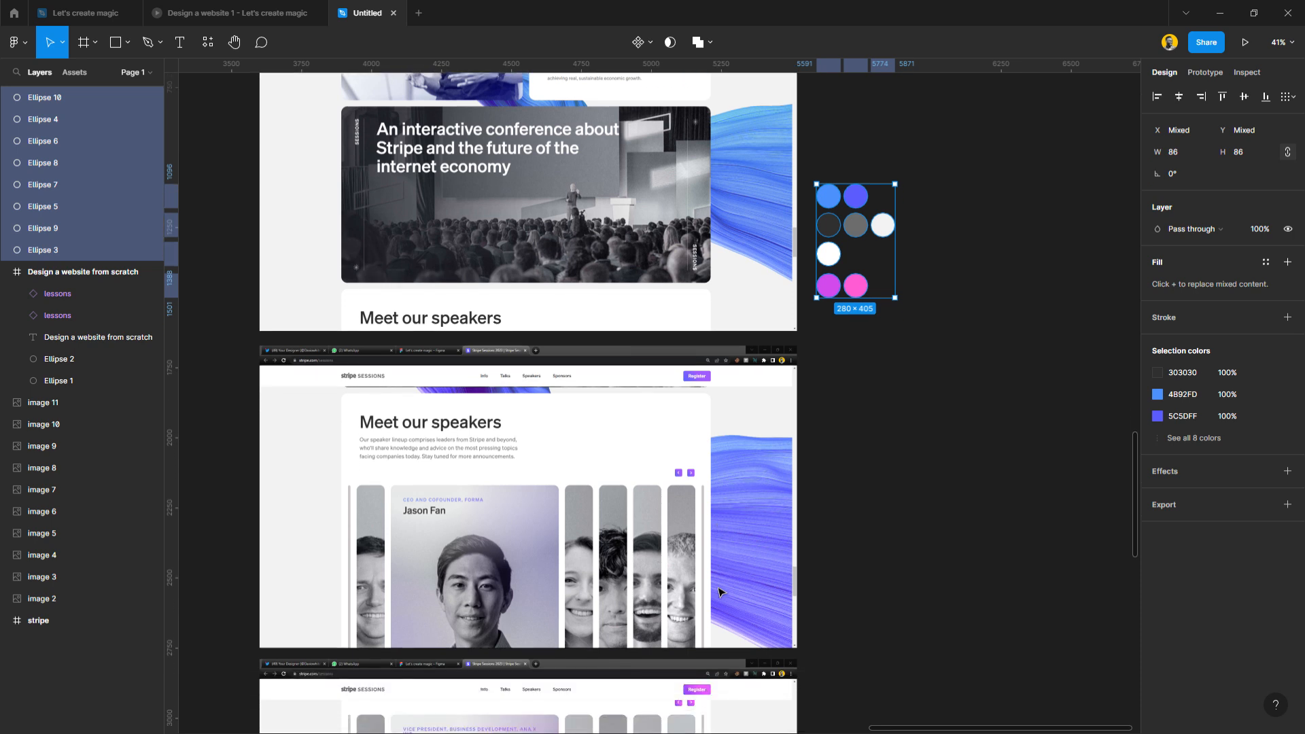
pyautogui.hscroll(-1, 802, 407)
pyautogui.scroll(-3, 852, 269)
pyautogui.scroll(1, 882, 195)
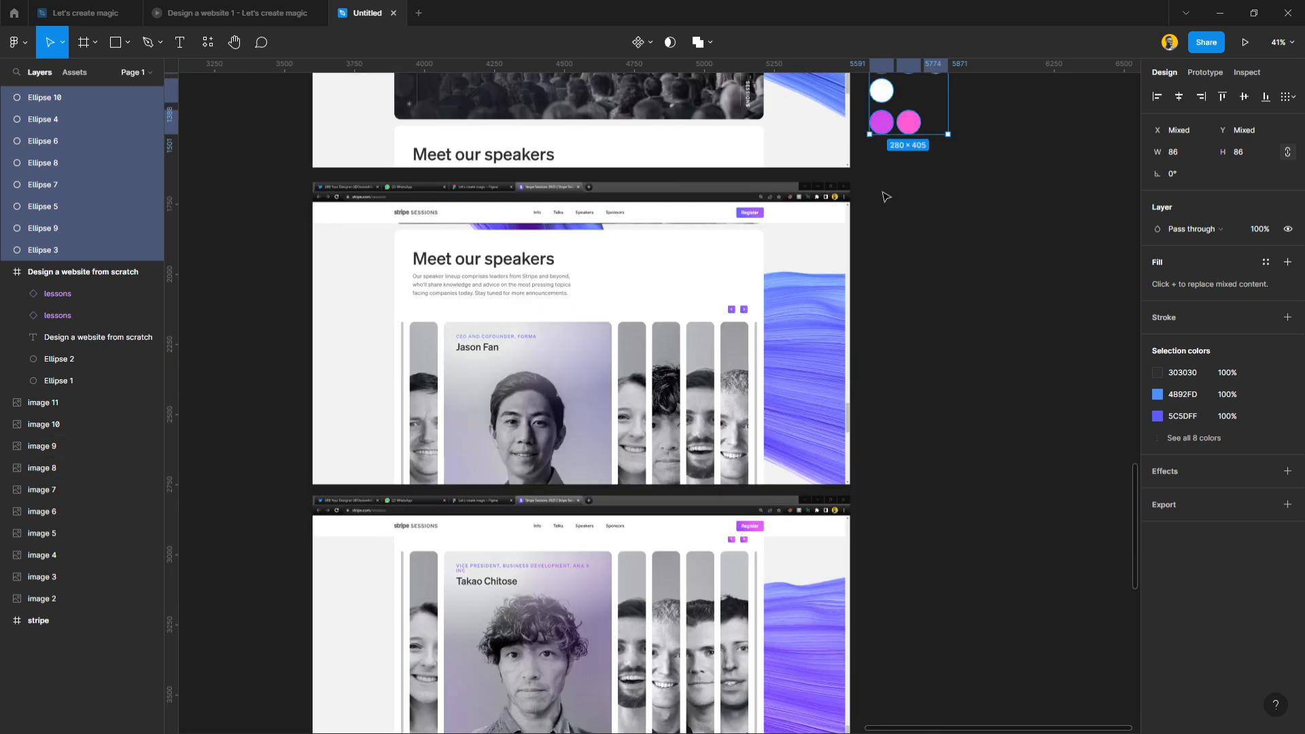
pyautogui.moveTo(889, 130); pyautogui.dragTo(925, 458)
pyautogui.click(909, 525)
pyautogui.scroll(3, 883, 520)
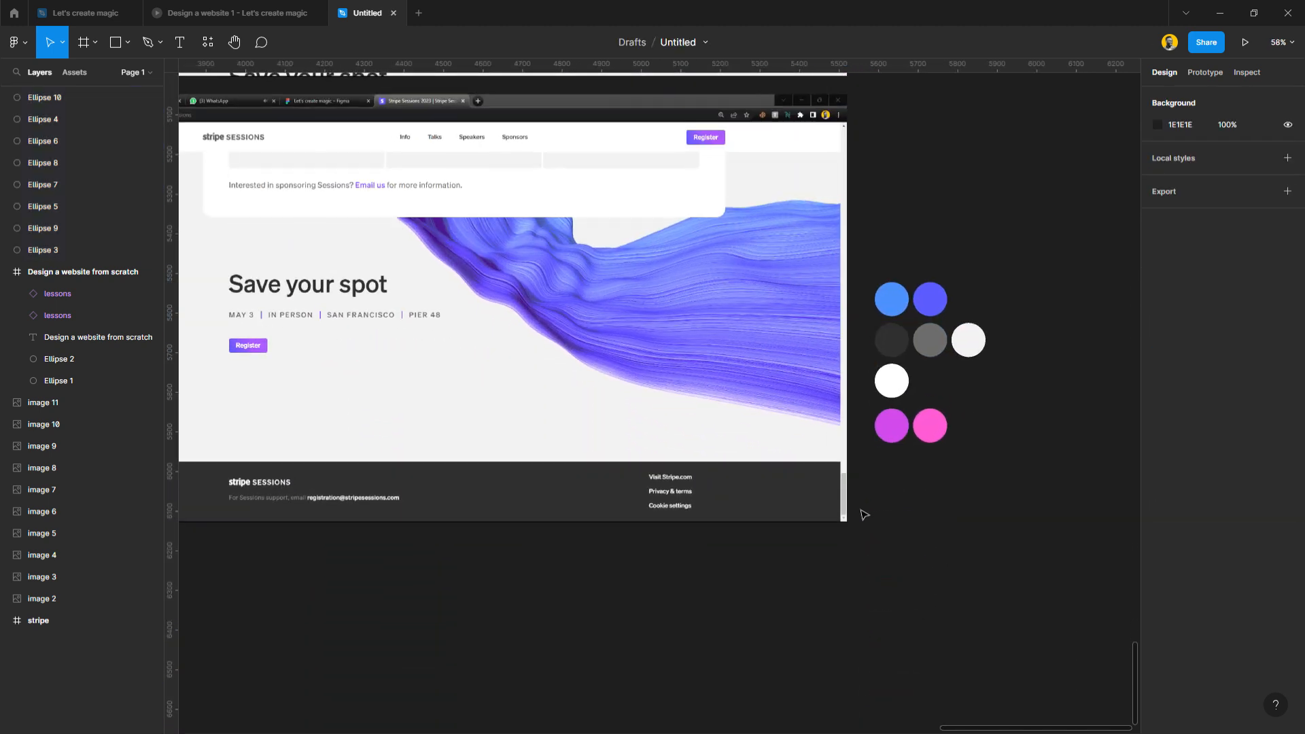
pyautogui.doubleClick(893, 343)
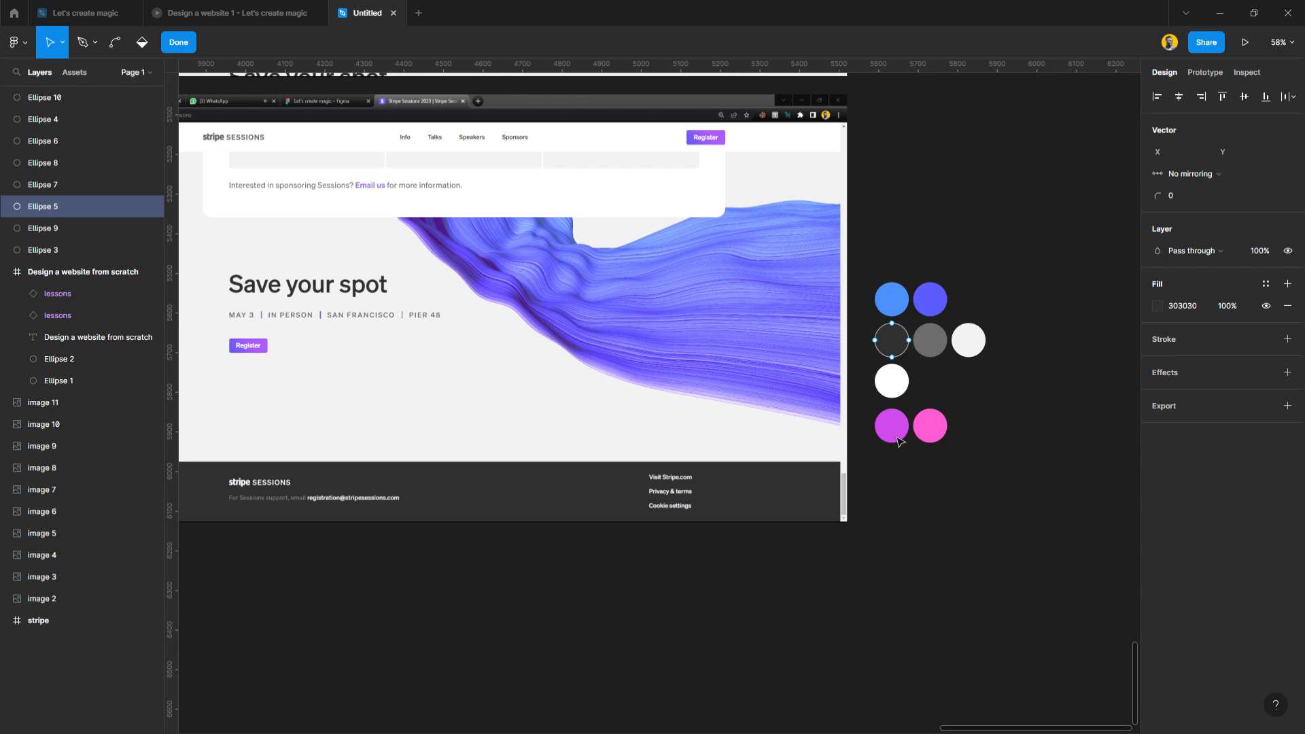
pyautogui.press('Escape')
pyautogui.moveTo(904, 350); pyautogui.dragTo(898, 473)
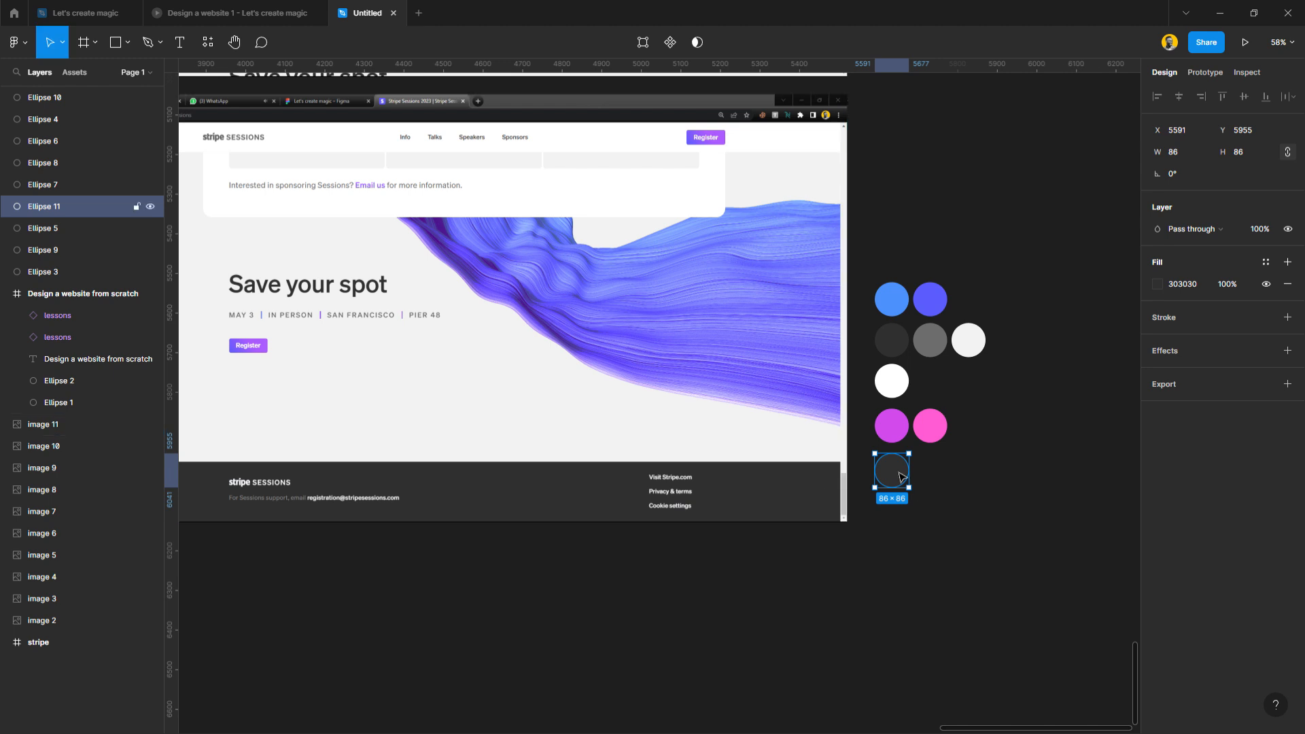
pyautogui.press('Delete')
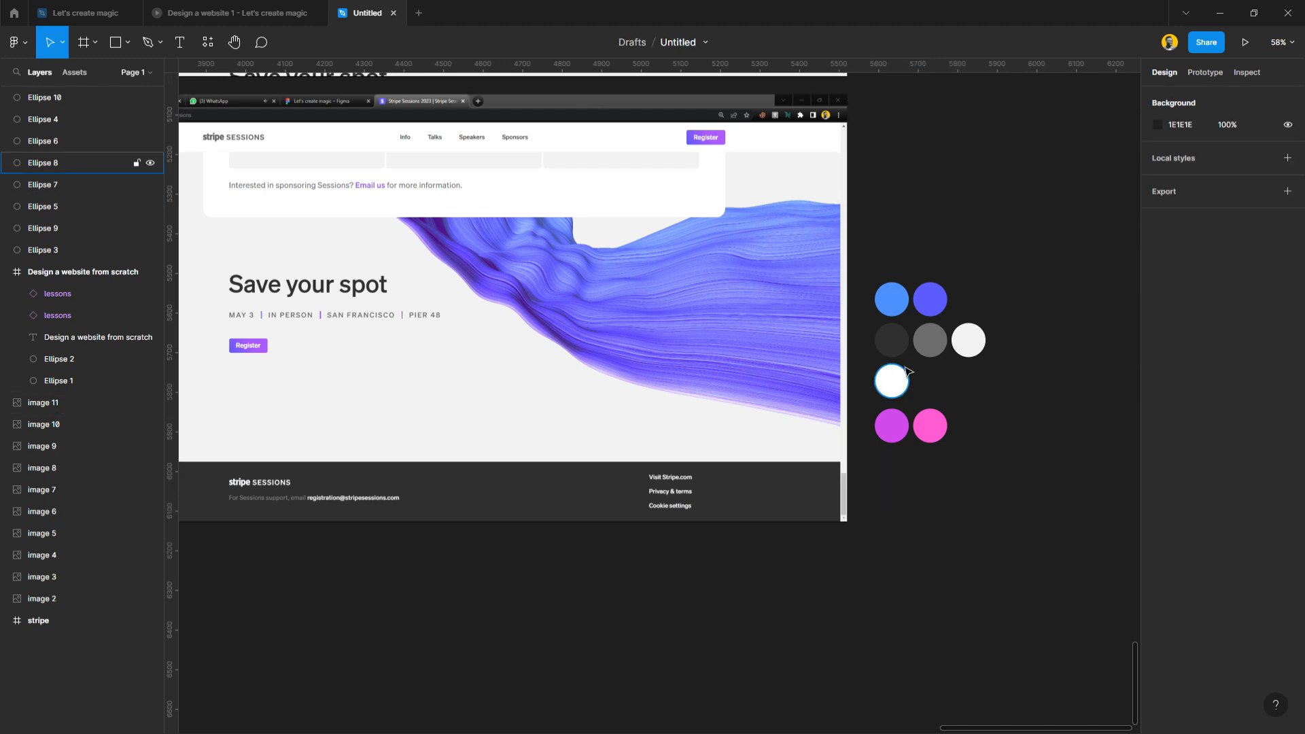
# Duplicate the dark 303030 circle into a new row below the purple circle, level with the dark footer.
pyautogui.click(891, 340)
pyautogui.moveTo(891, 339); pyautogui.dragTo(906, 476)
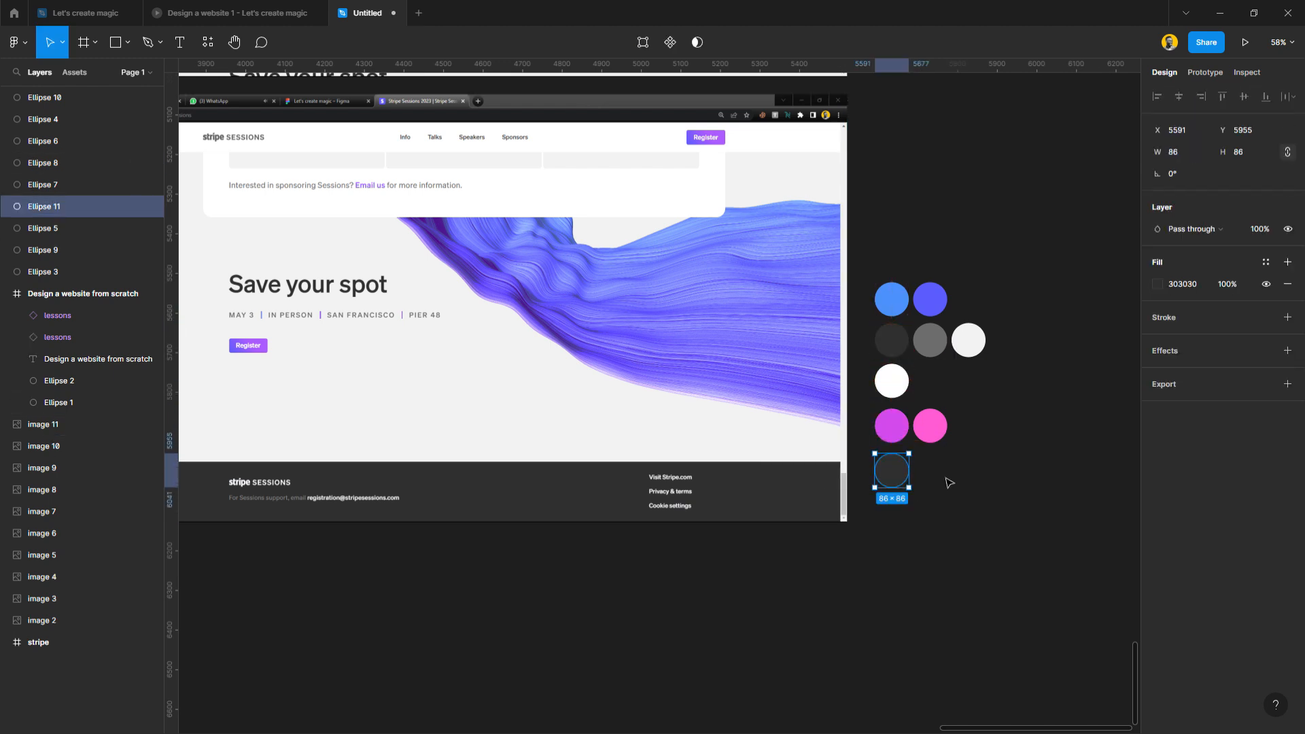
pyautogui.click(984, 483)
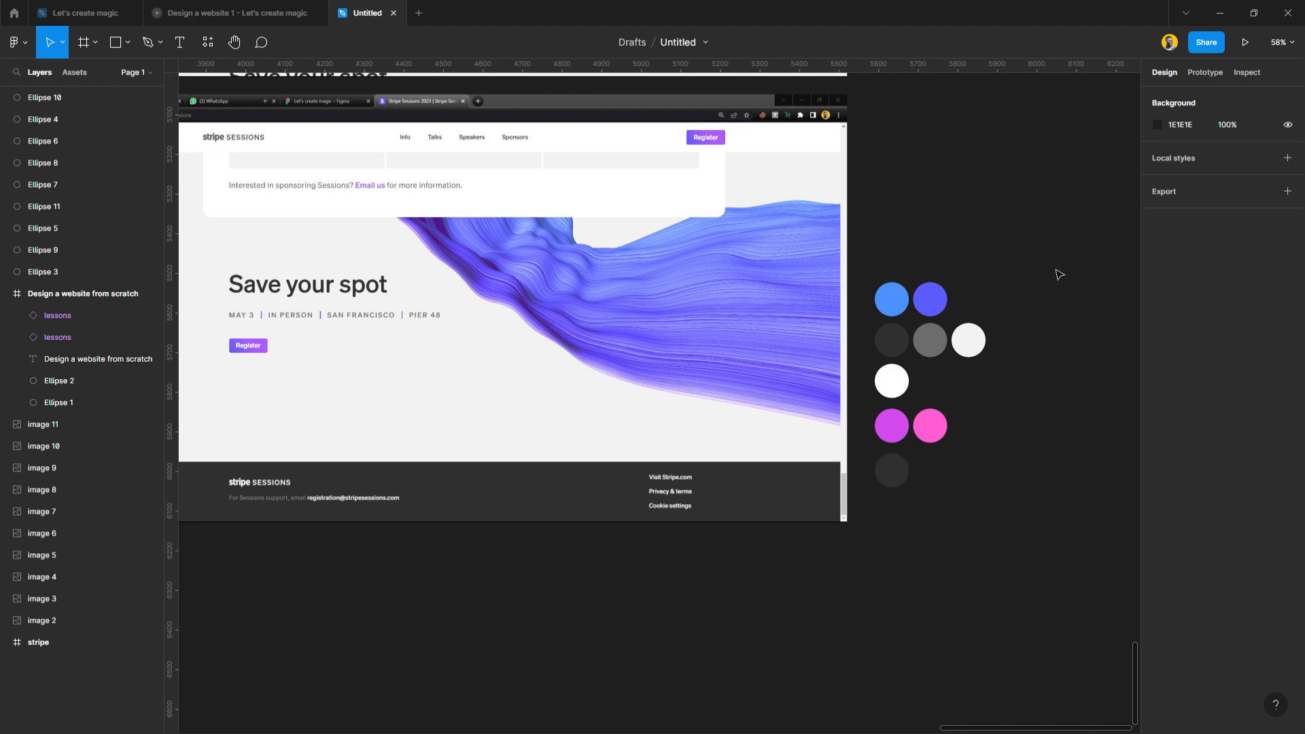
pyautogui.hscroll(2, 988, 325)
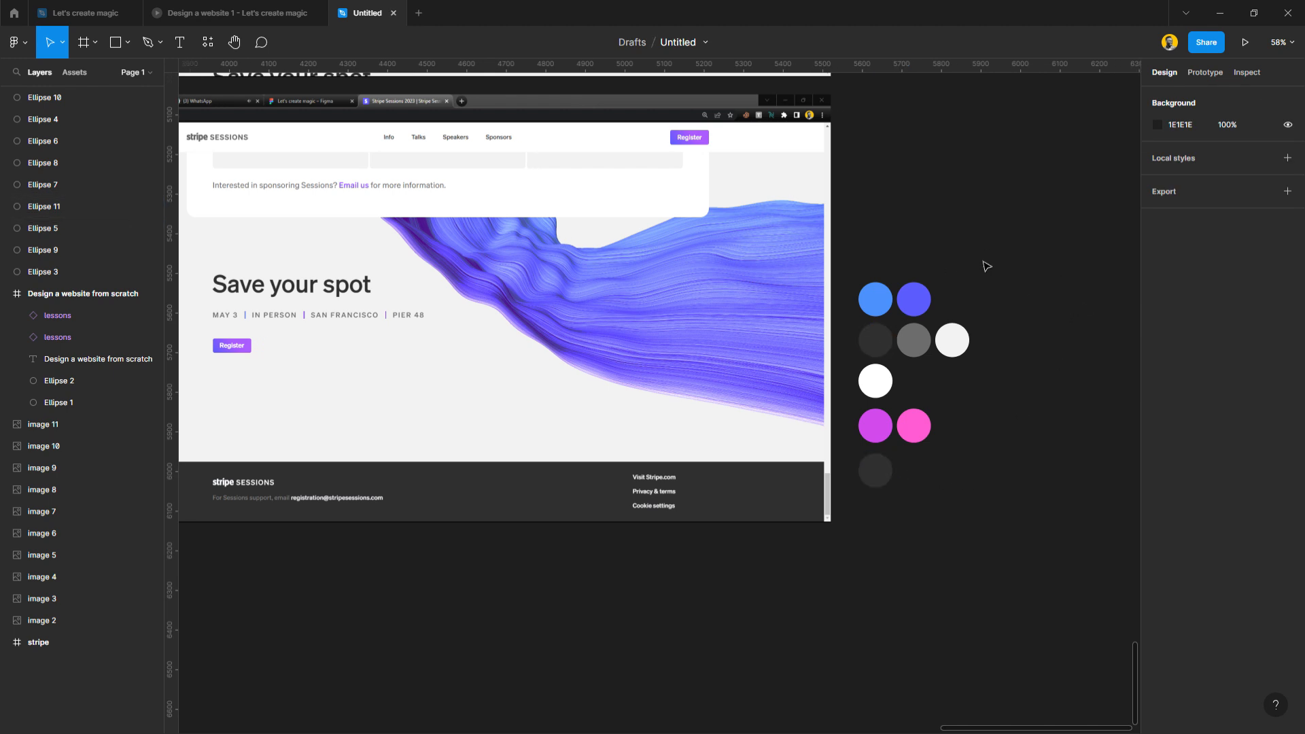
pyautogui.scroll(5, 925, 292)
pyautogui.scroll(5, 925, 292)
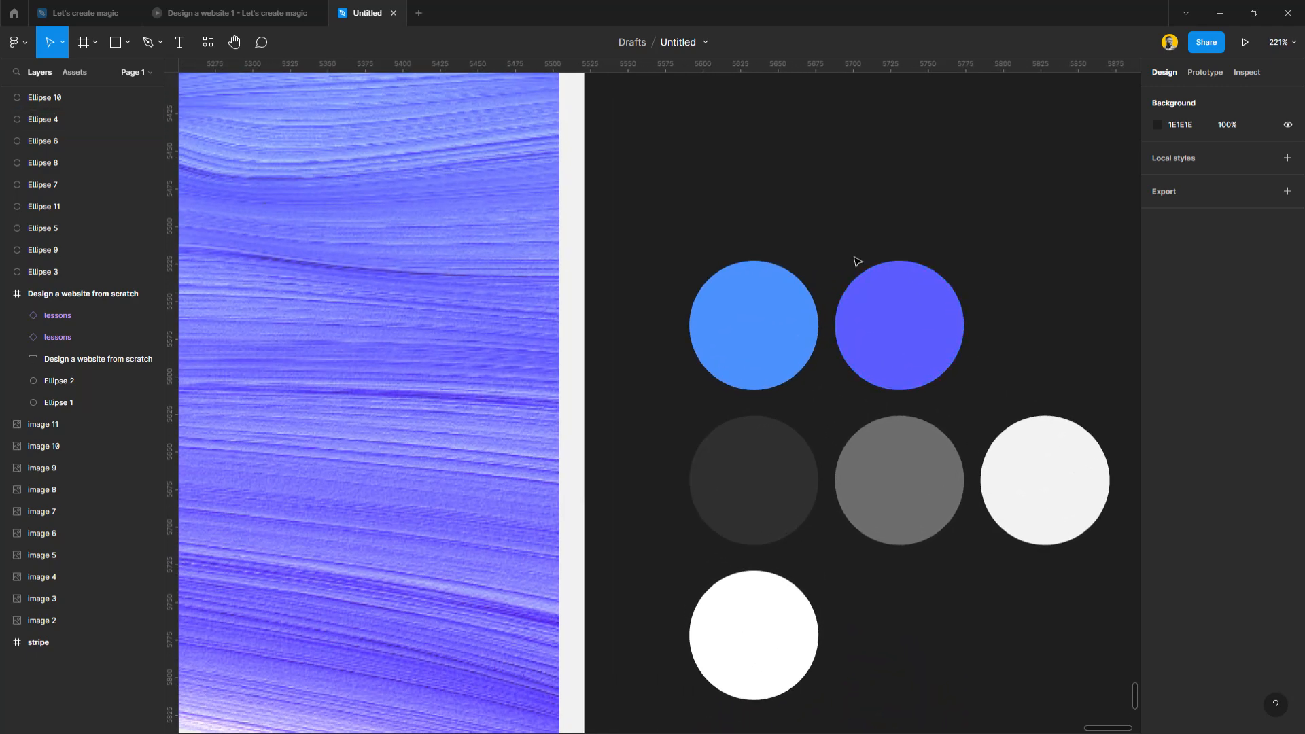
# Change the light blue circle's fill to a linear gradient running horizontally across the circle, starting from 4B92FD.
pyautogui.click(775, 332)
pyautogui.click(1160, 282)
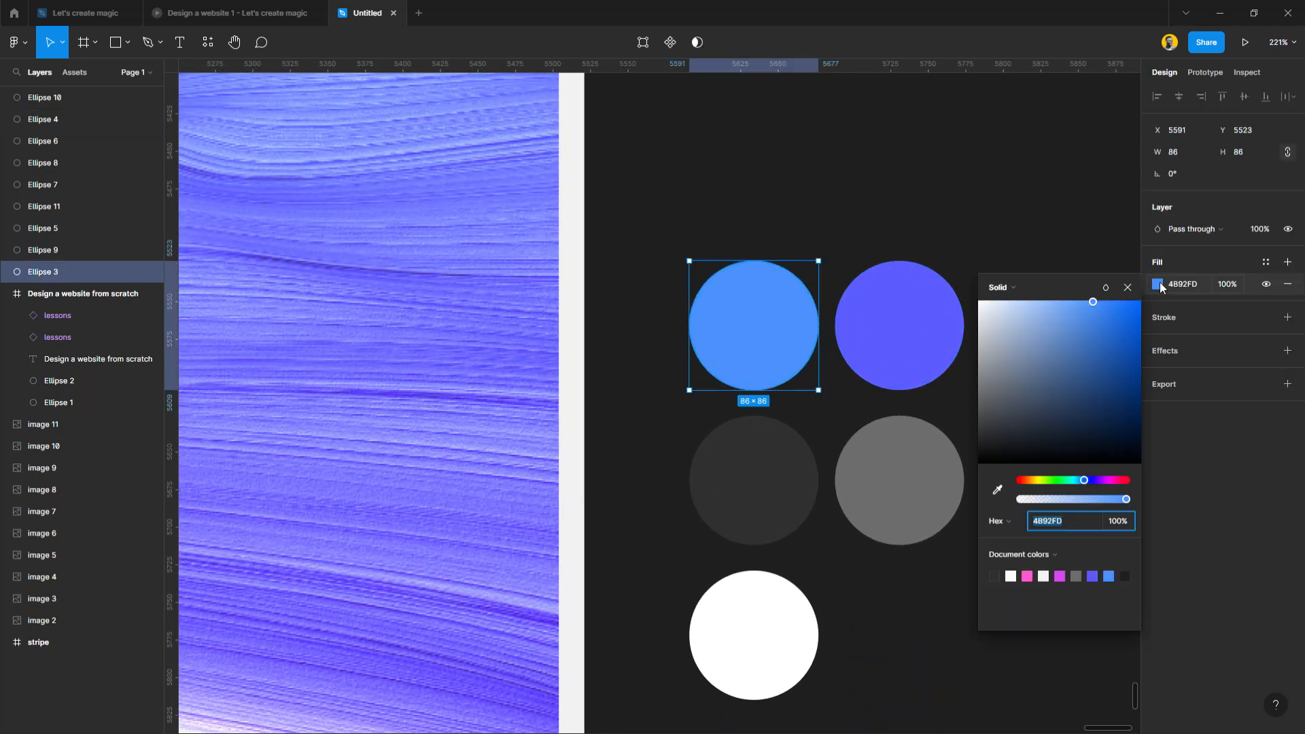
pyautogui.click(1033, 290)
pyautogui.click(1013, 300)
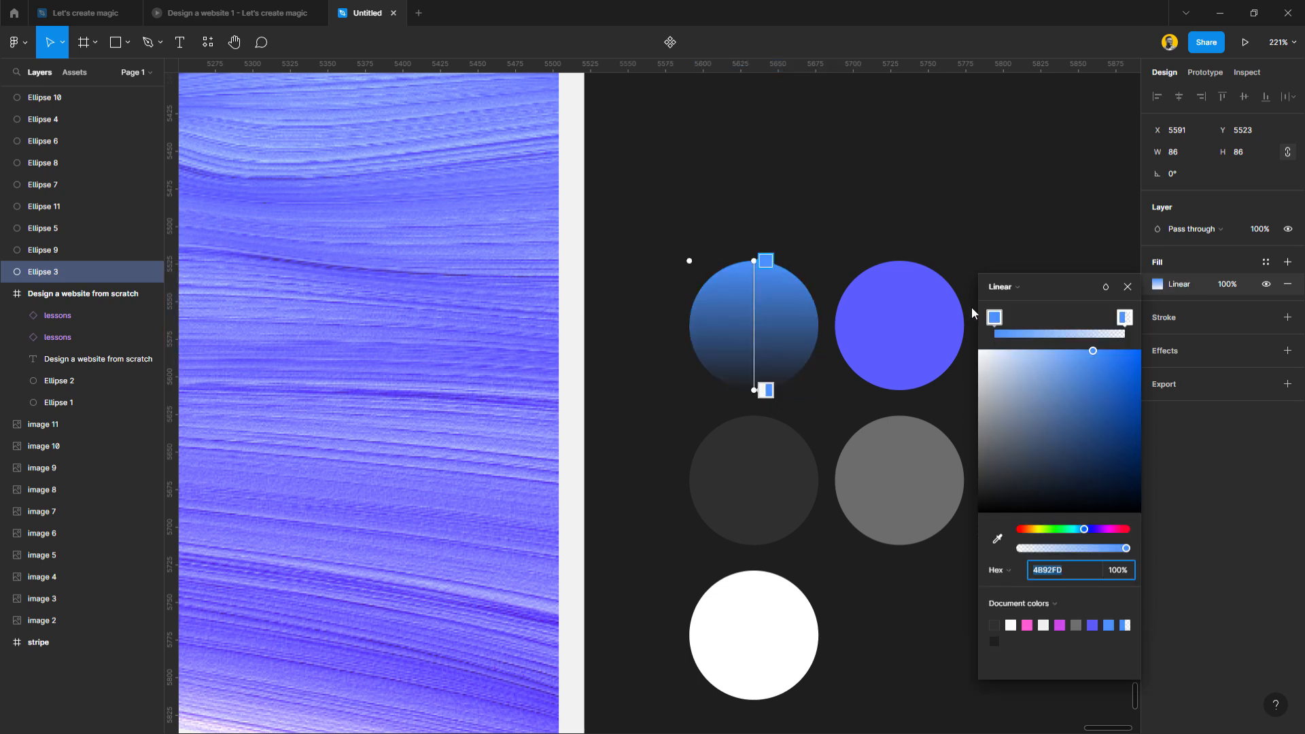
pyautogui.moveTo(765, 270); pyautogui.dragTo(700, 329)
pyautogui.moveTo(765, 393); pyautogui.dragTo(857, 321)
# Set the blue gradient's end stop to 5C5DFF sampled from the neighbouring violet circle and delete that violet circle.
pyautogui.click(1125, 317)
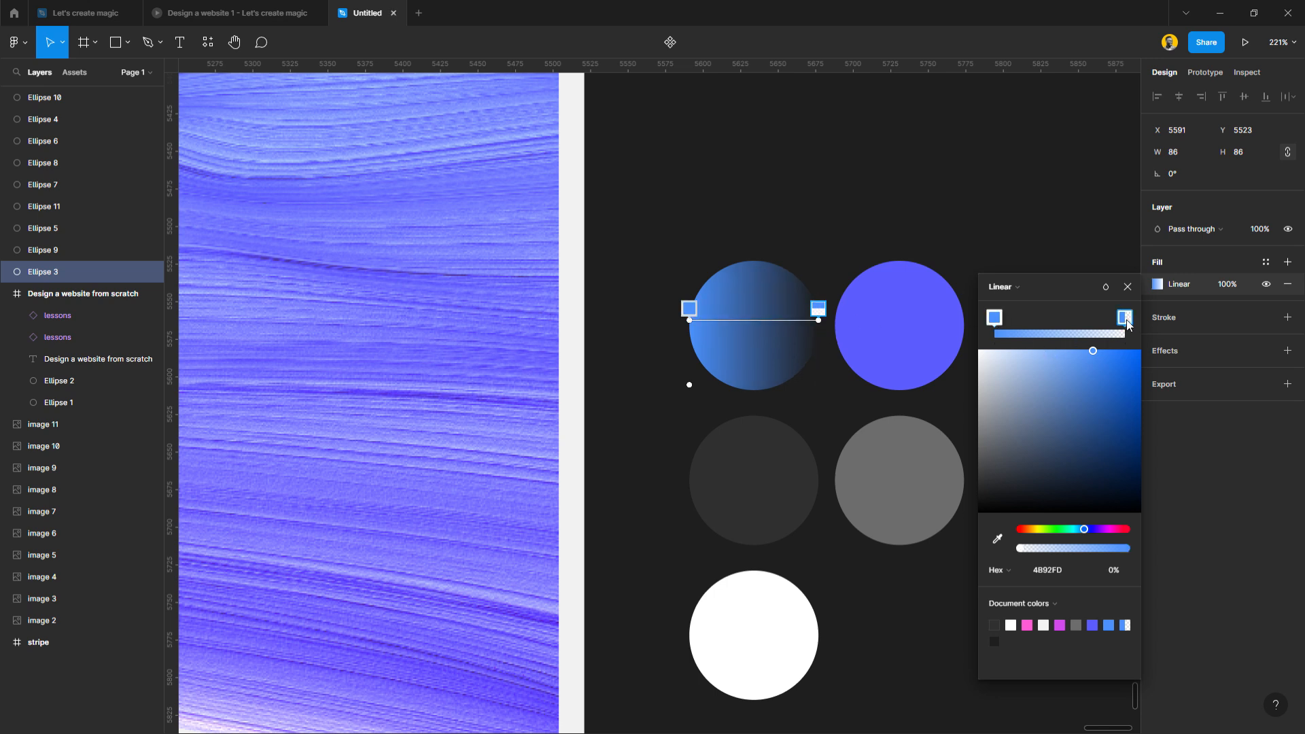
pyautogui.click(997, 540)
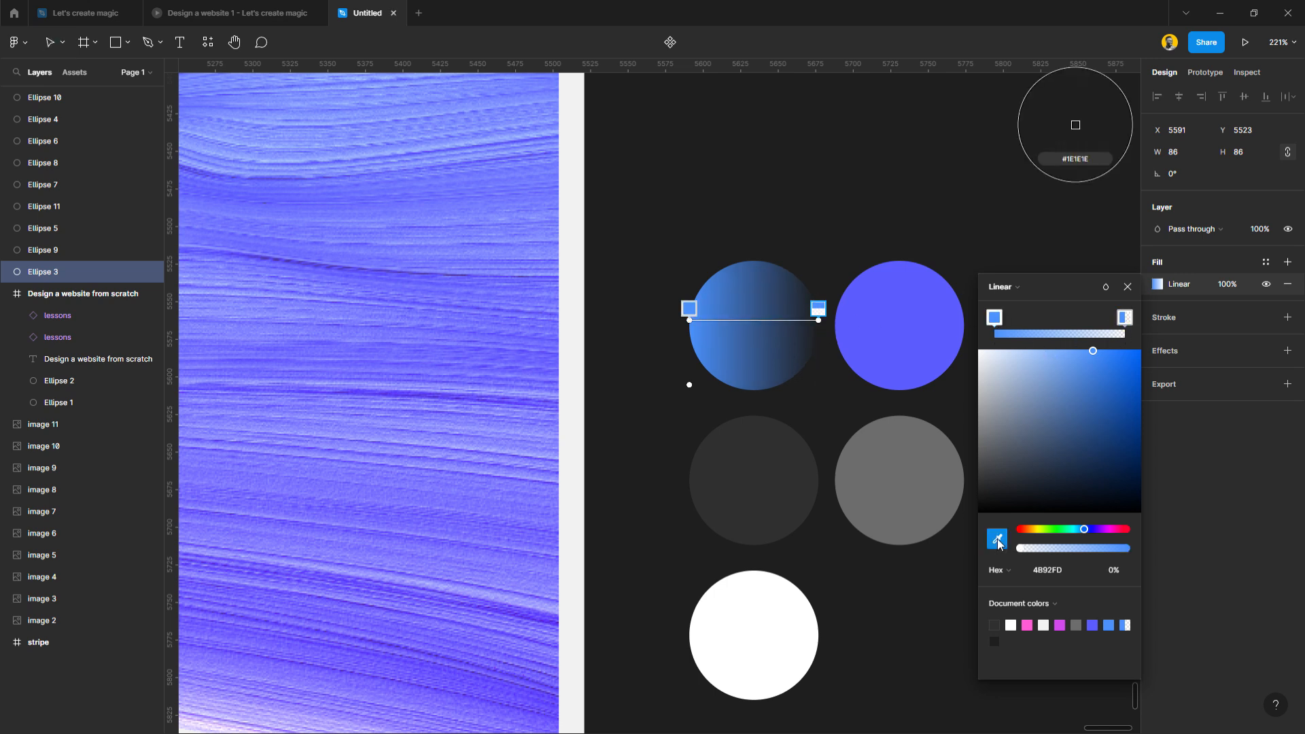
pyautogui.click(913, 309)
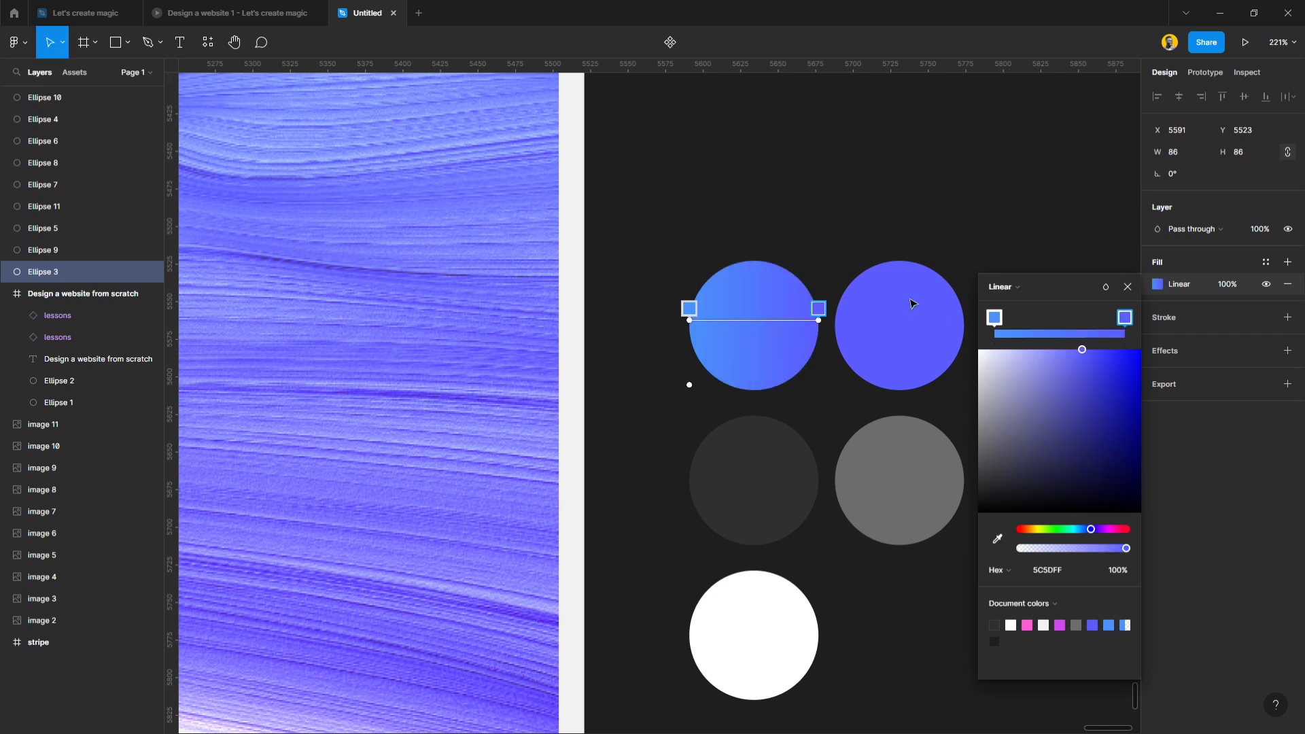
pyautogui.click(1127, 287)
pyautogui.click(893, 338)
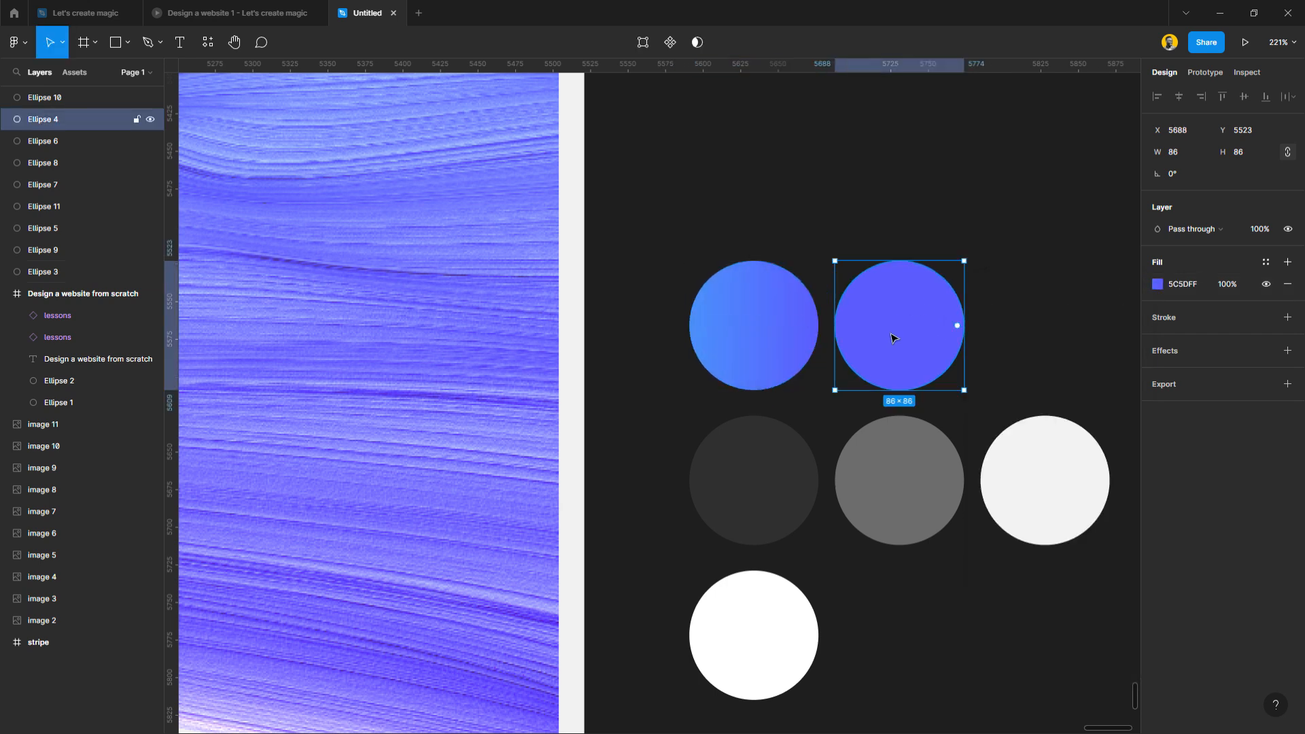
pyautogui.press('Delete')
# Change the purple D34BED circle's fill to a linear gradient running horizontally across the circle.
pyautogui.scroll(-4, 827, 340)
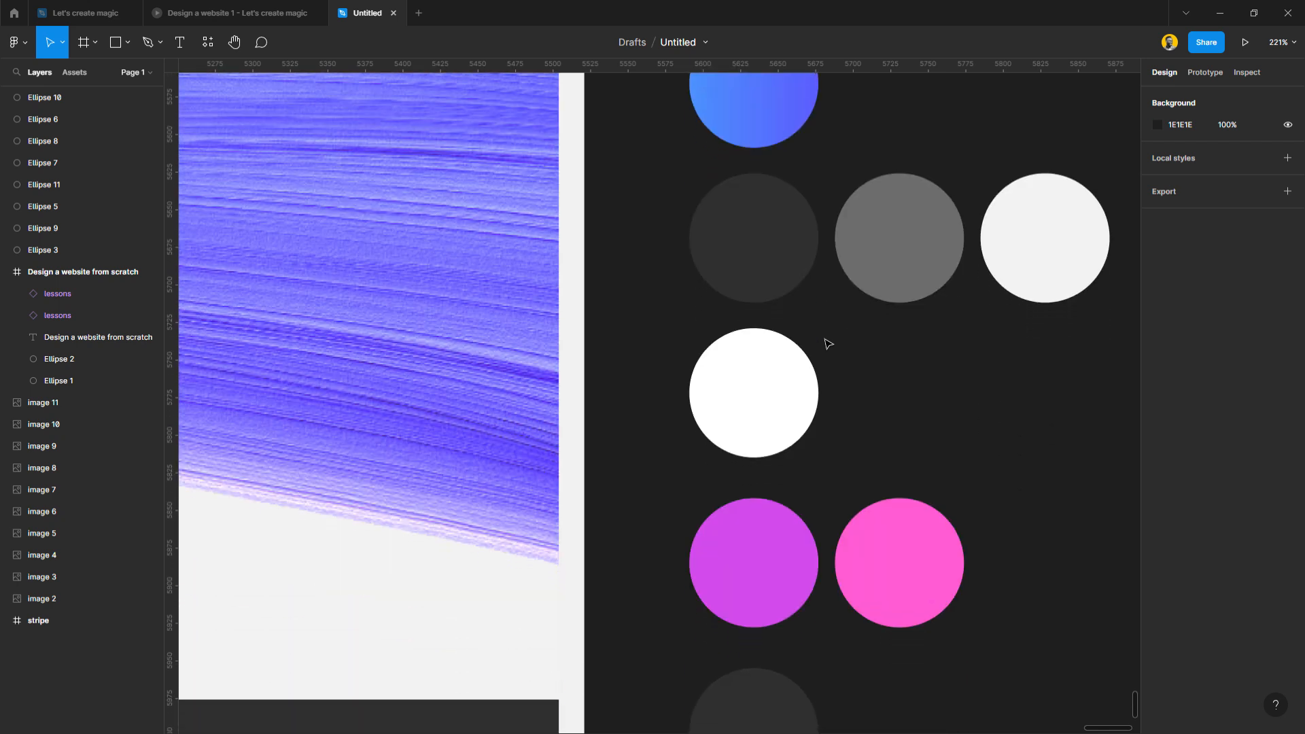
pyautogui.scroll(-1, 827, 343)
pyautogui.click(771, 541)
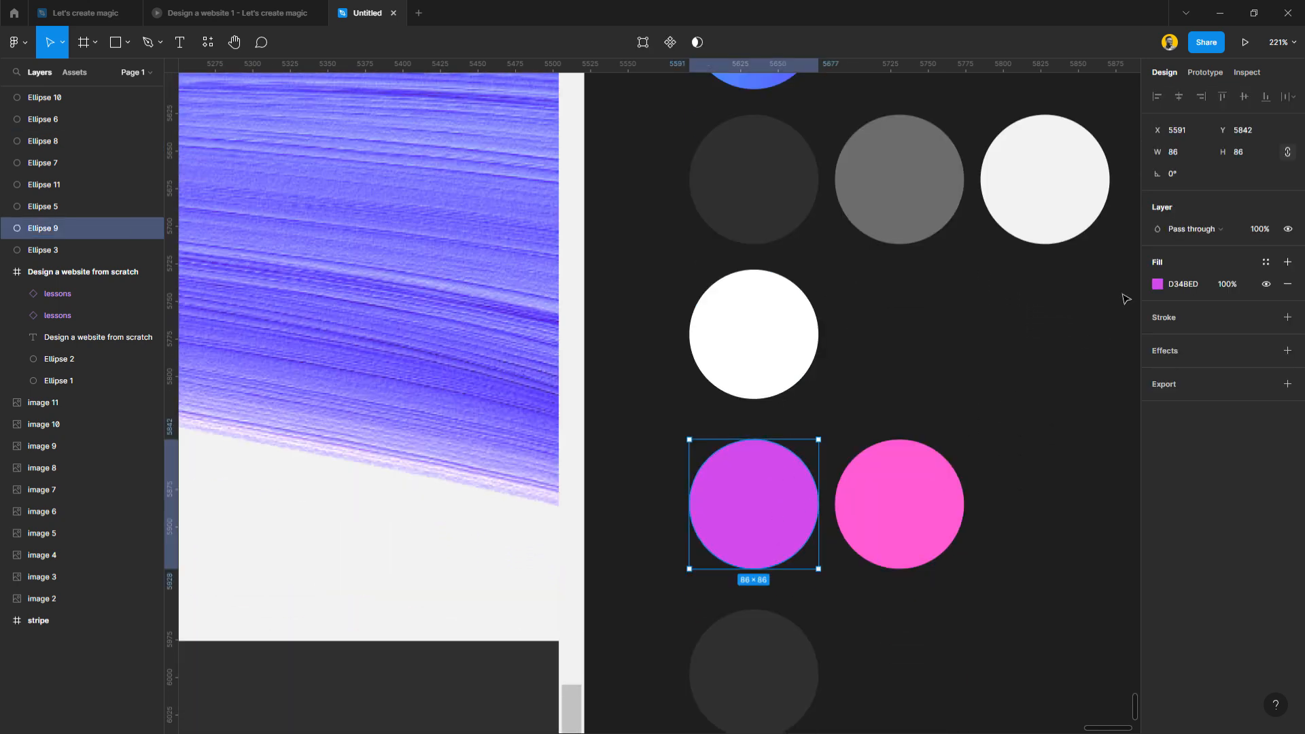
pyautogui.click(1157, 284)
pyautogui.click(998, 287)
pyautogui.click(1015, 304)
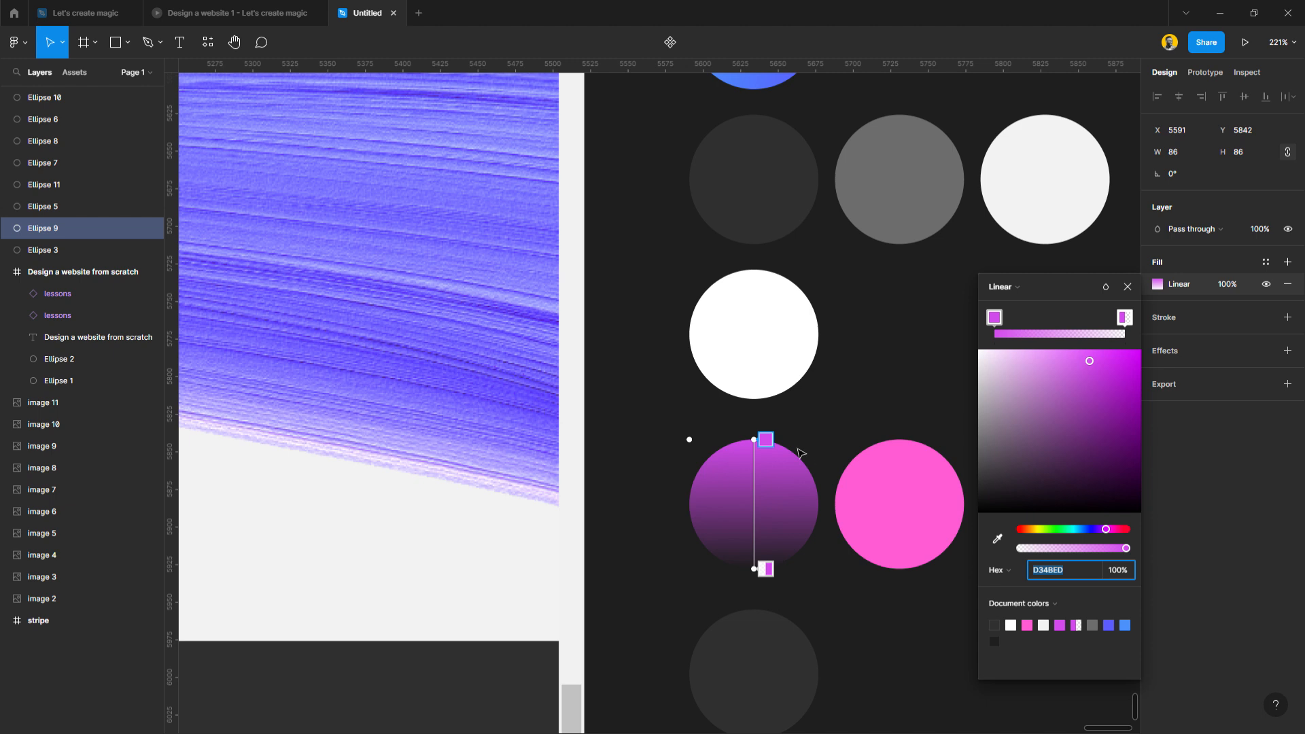
pyautogui.moveTo(753, 442); pyautogui.dragTo(694, 513)
pyautogui.moveTo(767, 577); pyautogui.dragTo(829, 503)
# Set the purple gradient's end stop to FF5CD4 sampled from the neighbouring pink circle and delete that pink circle.
pyautogui.click(997, 539)
pyautogui.click(928, 477)
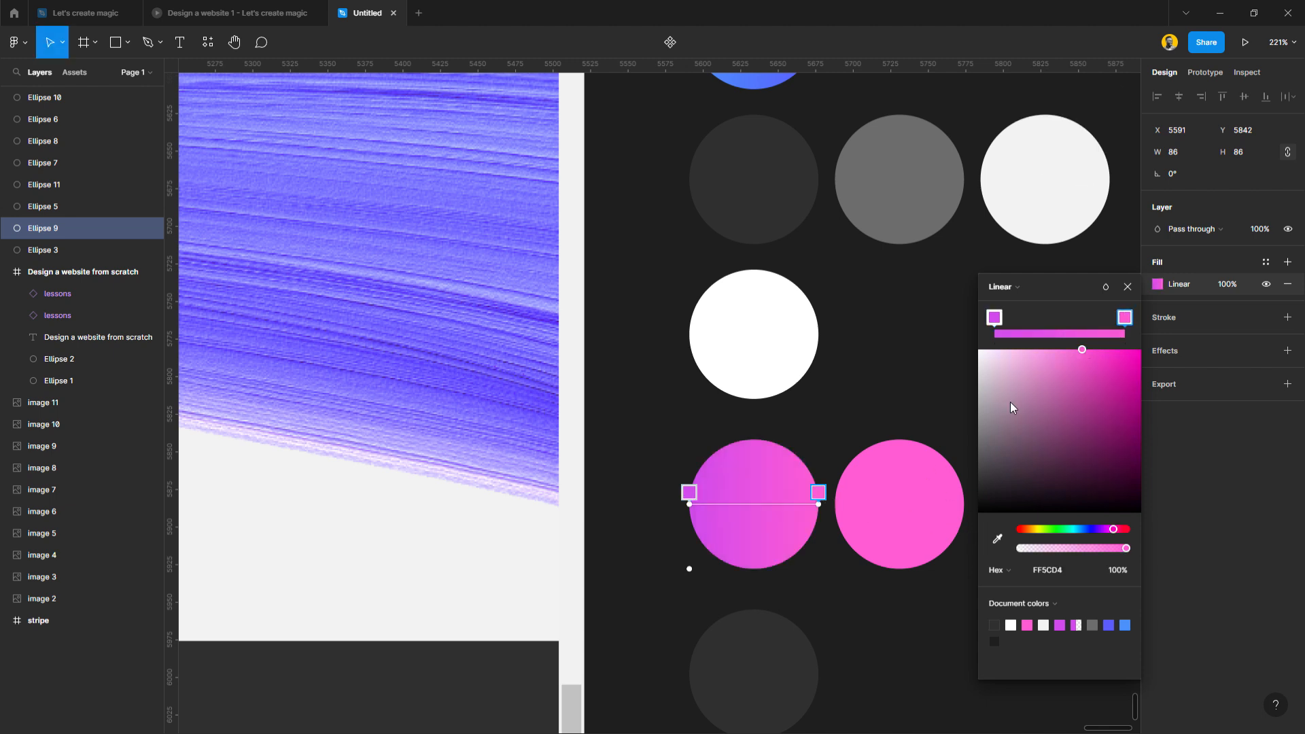
pyautogui.click(1127, 286)
pyautogui.click(940, 495)
pyautogui.press('Delete')
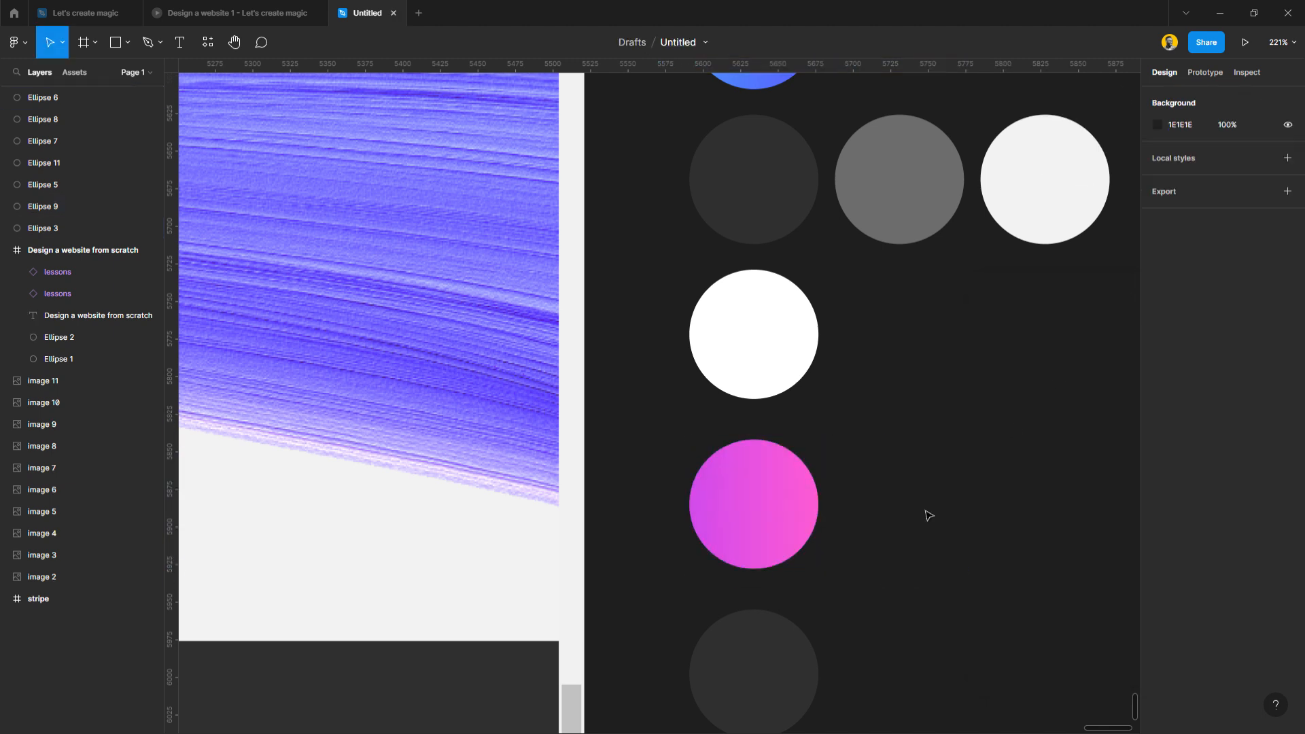
# Create a colour style named primary-gradient from the blue-to-violet gradient circle's fill.
pyautogui.scroll(-5, 790, 401)
pyautogui.scroll(2, 790, 401)
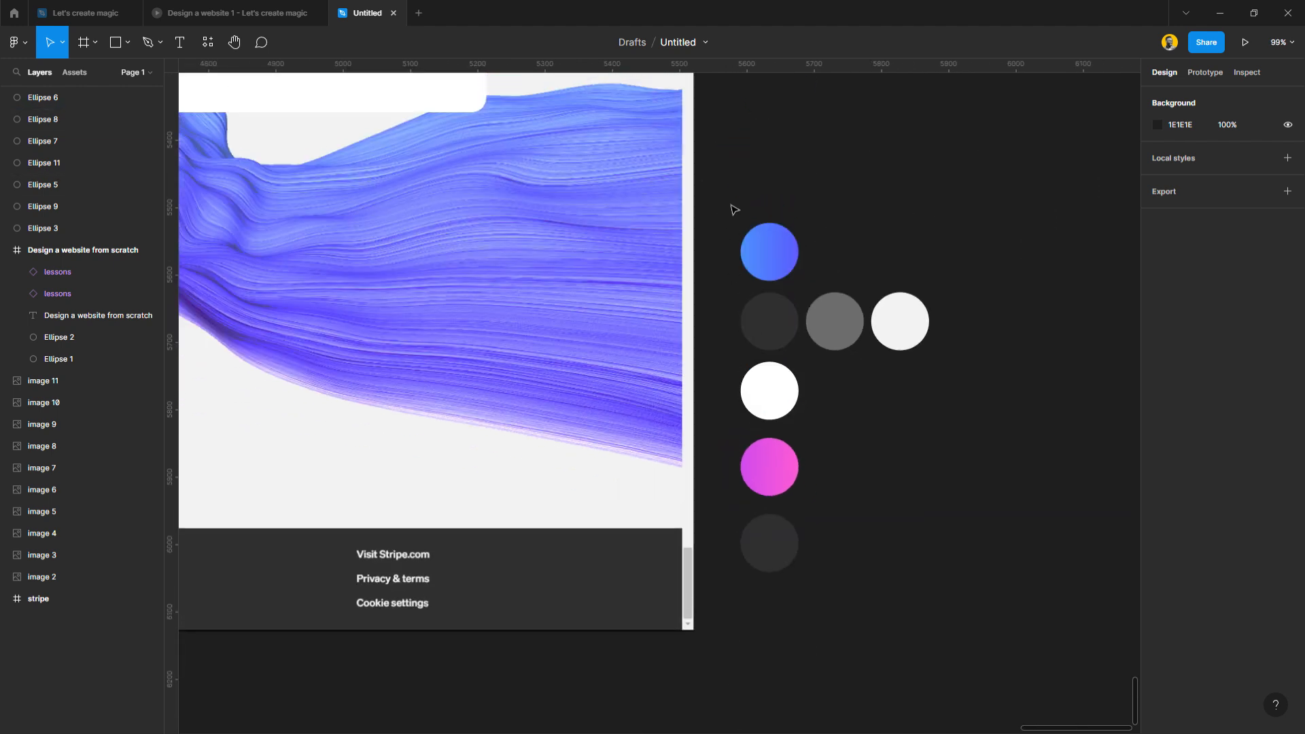
pyautogui.click(769, 253)
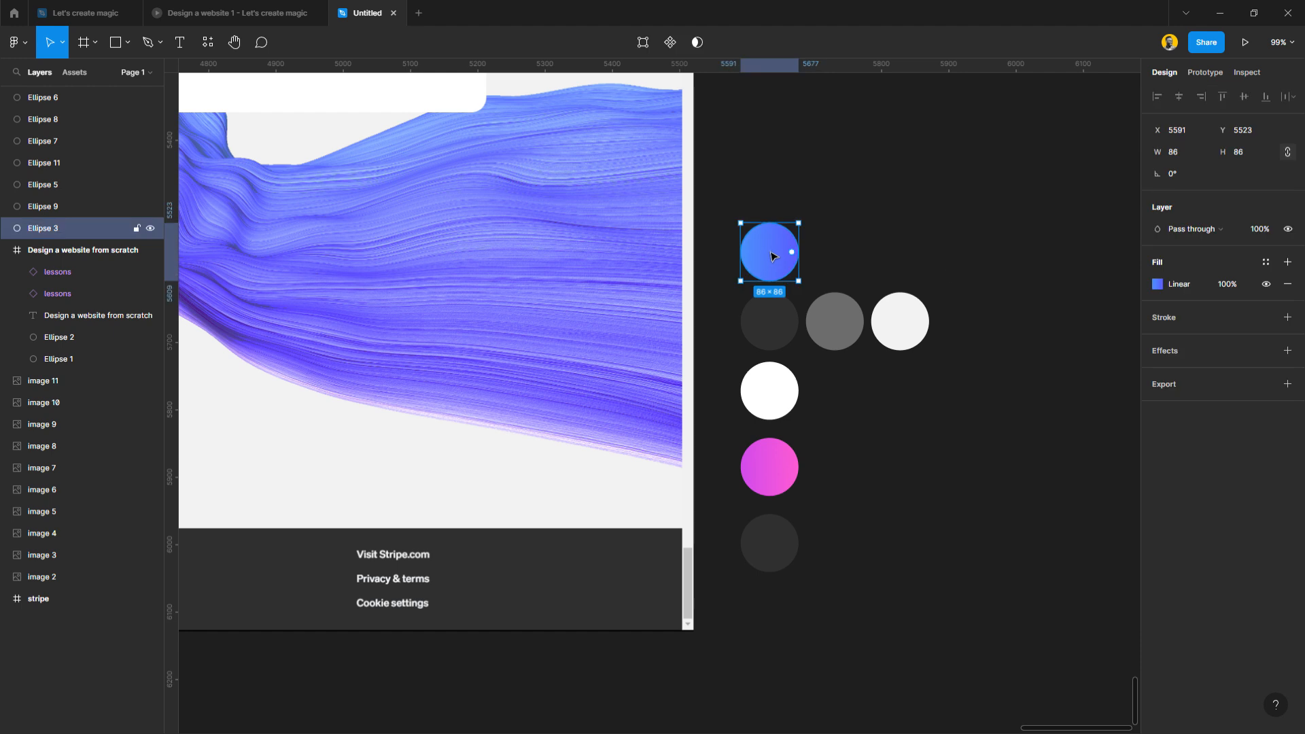
pyautogui.click(1268, 263)
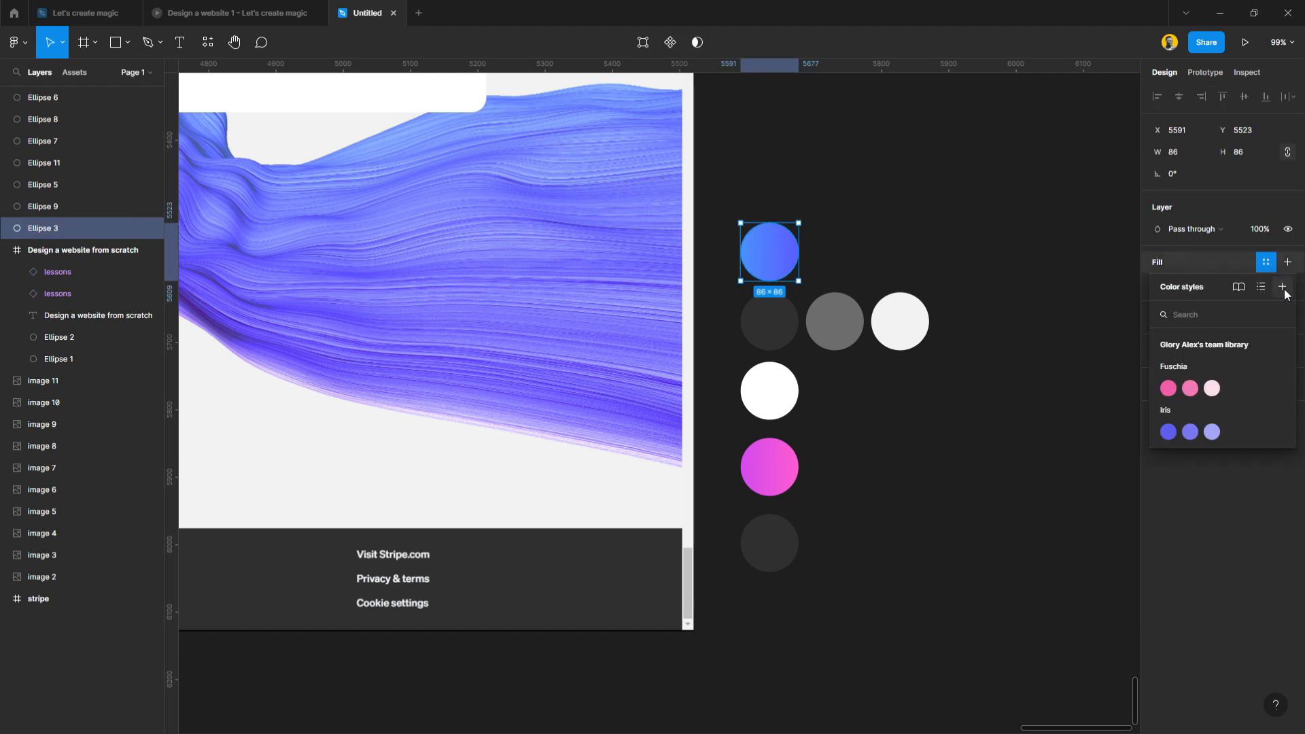
pyautogui.click(1282, 288)
pyautogui.write('primary-')
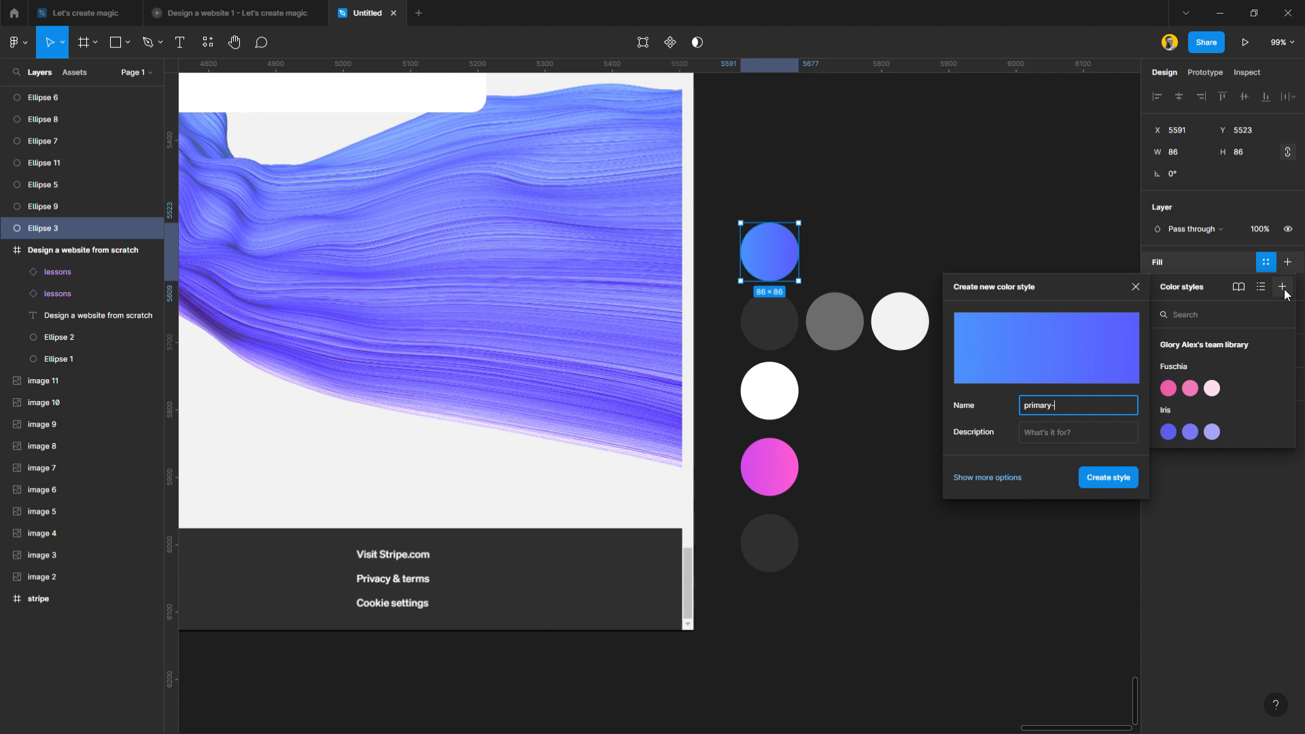
pyautogui.write('gradient')
pyautogui.press('Return')
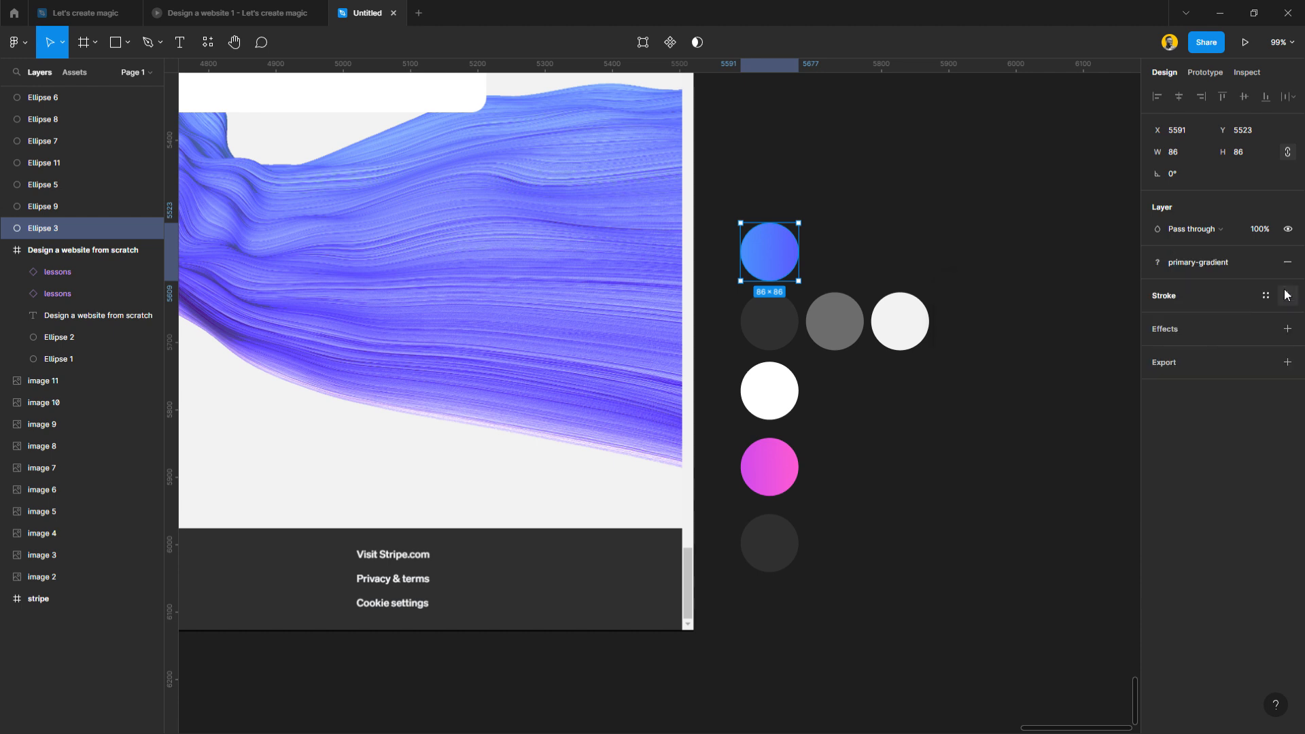
# Create a colour style named text-color from the dark 303030 circle directly below the blue gradient circle.
pyautogui.click(791, 342)
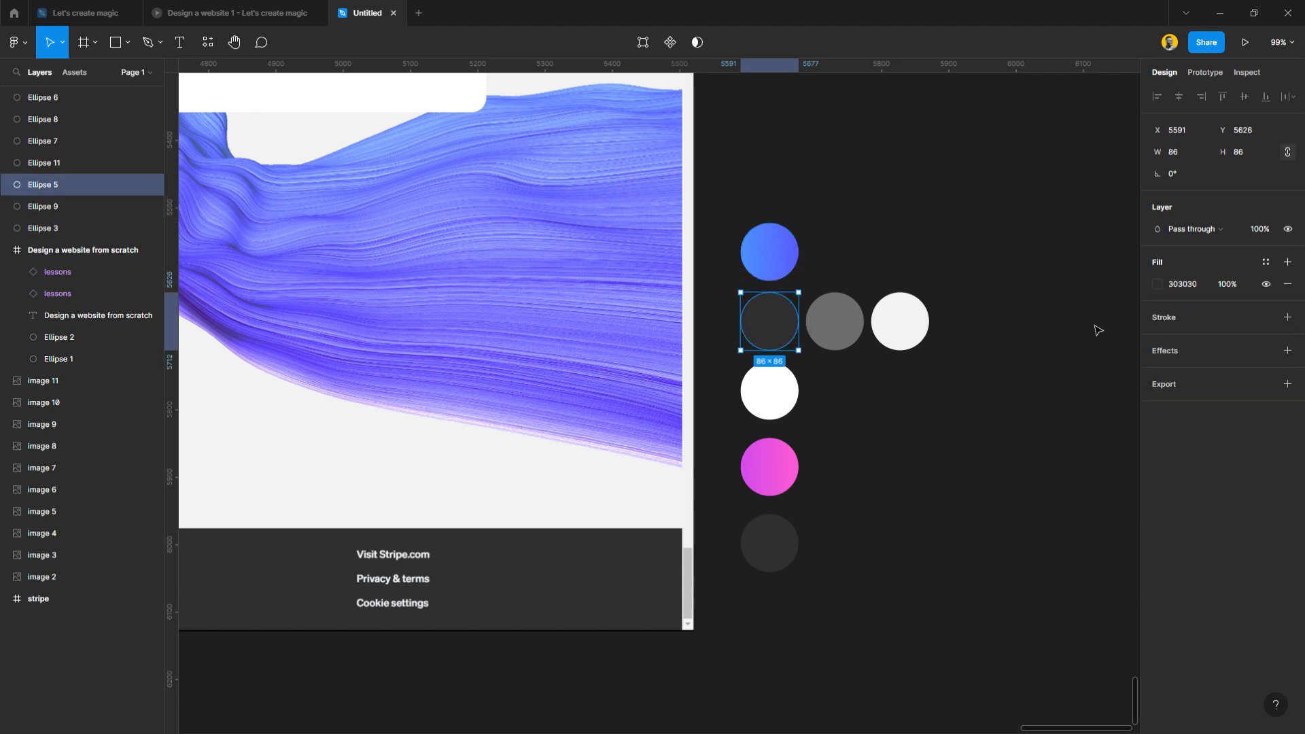
pyautogui.click(1265, 262)
pyautogui.click(1289, 293)
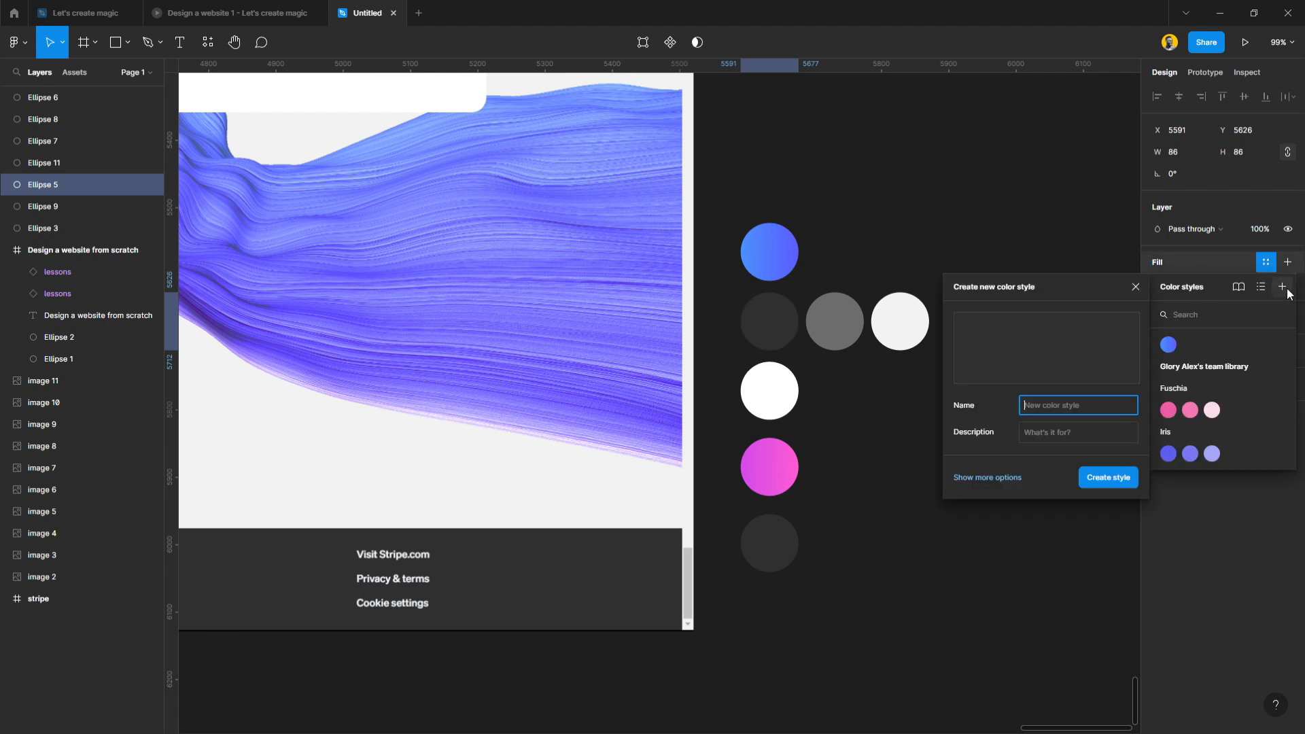
pyautogui.write('text')
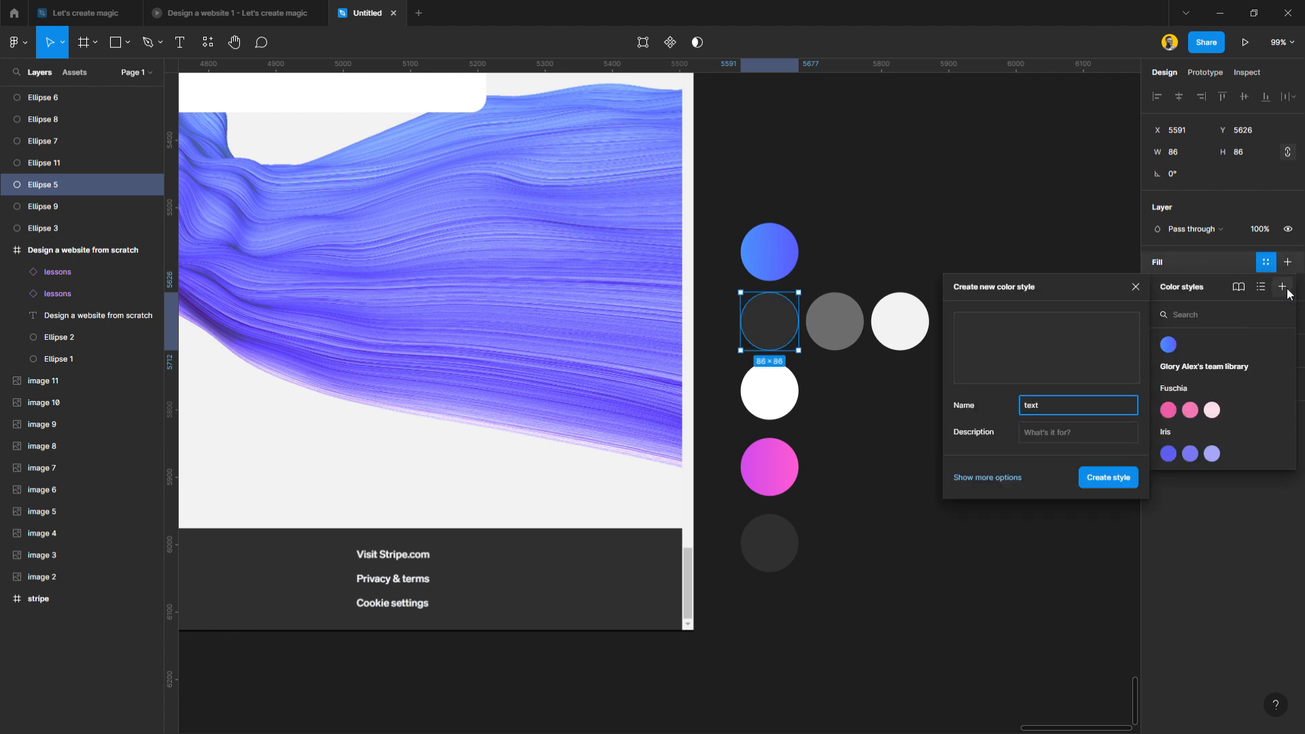
pyautogui.write('-color')
pyautogui.press('Return')
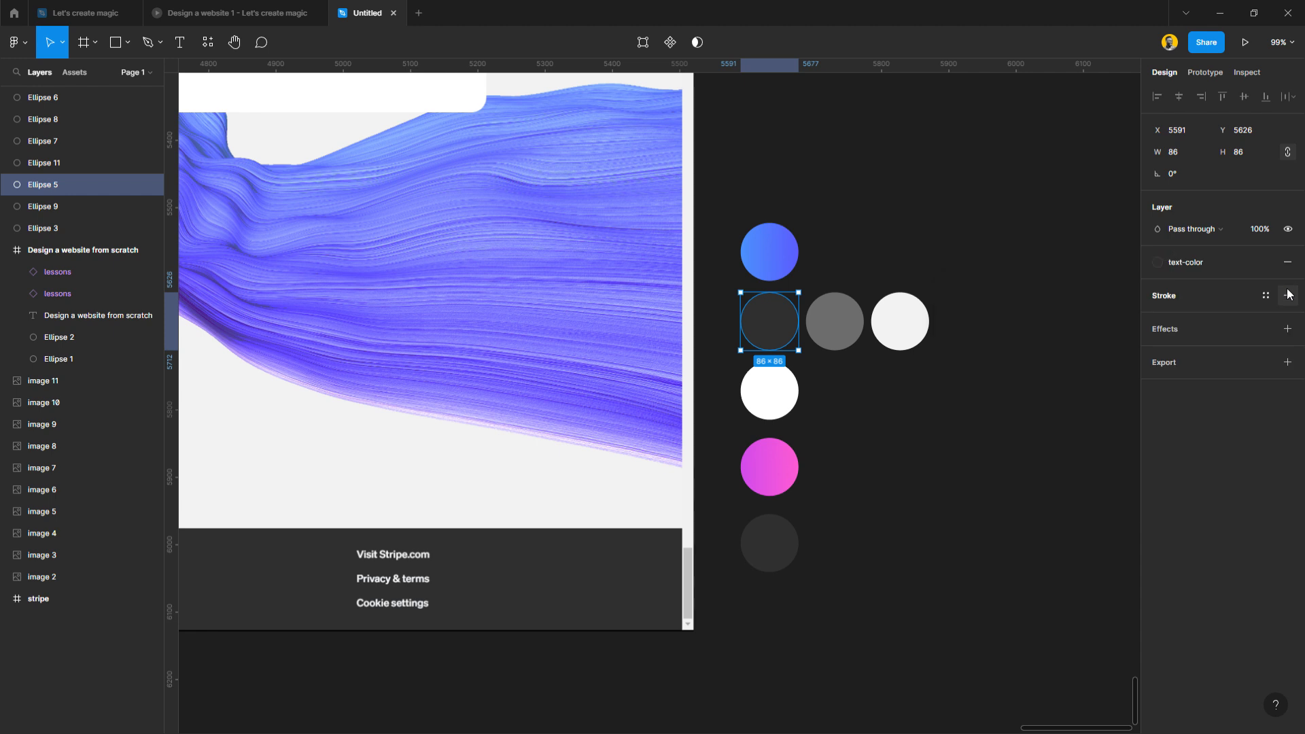
# Create a colour style named sub-text-color from the mid-grey 6C6C6C circle's fill.
pyautogui.click(846, 322)
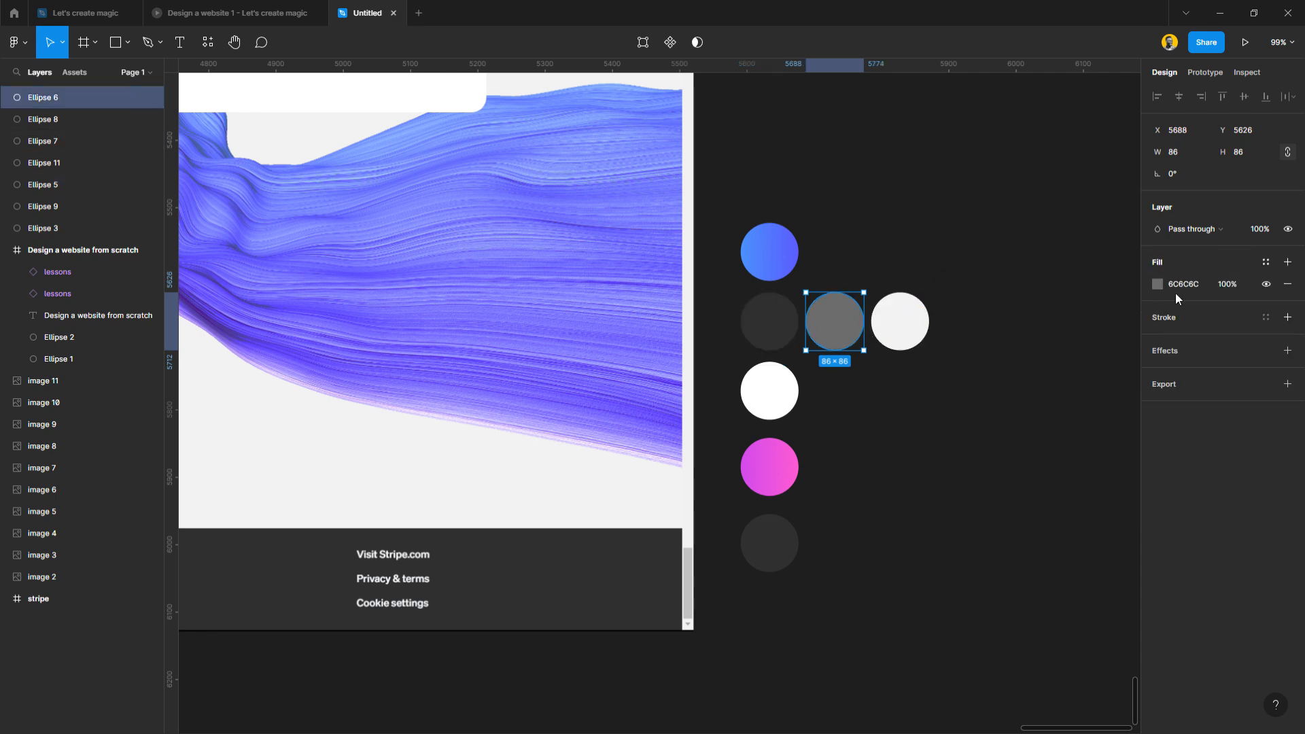
pyautogui.click(1265, 262)
pyautogui.click(1281, 288)
pyautogui.write('sub-text')
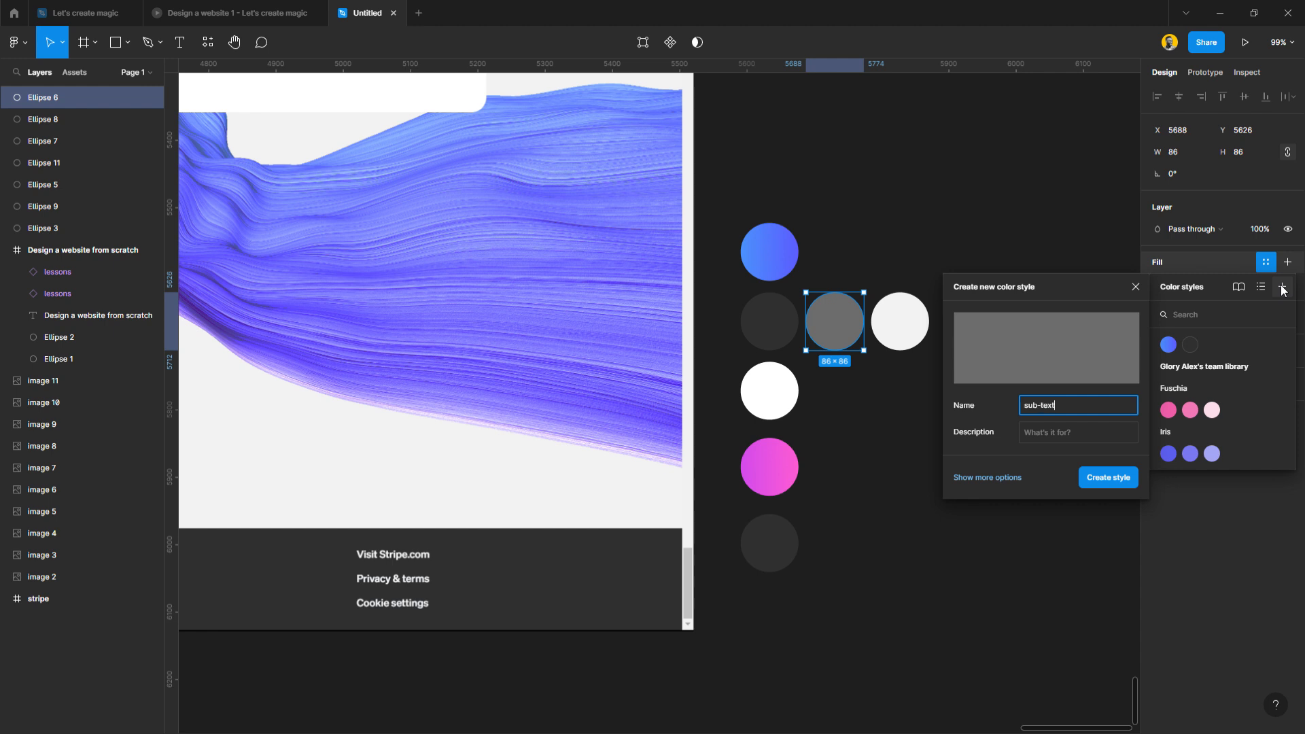
pyautogui.write('-color')
pyautogui.press('Return')
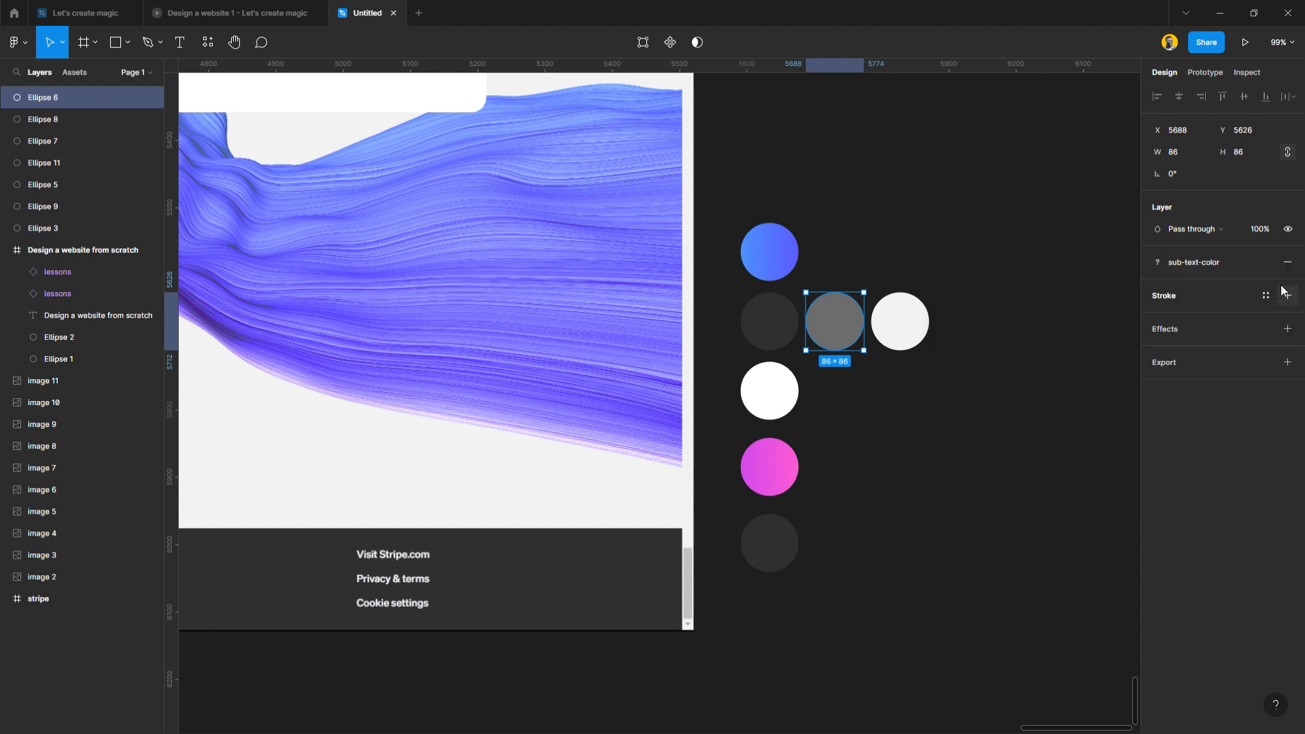
# Create a colour style named background-label-color from the light grey F2F2F2 circle's fill.
pyautogui.click(896, 335)
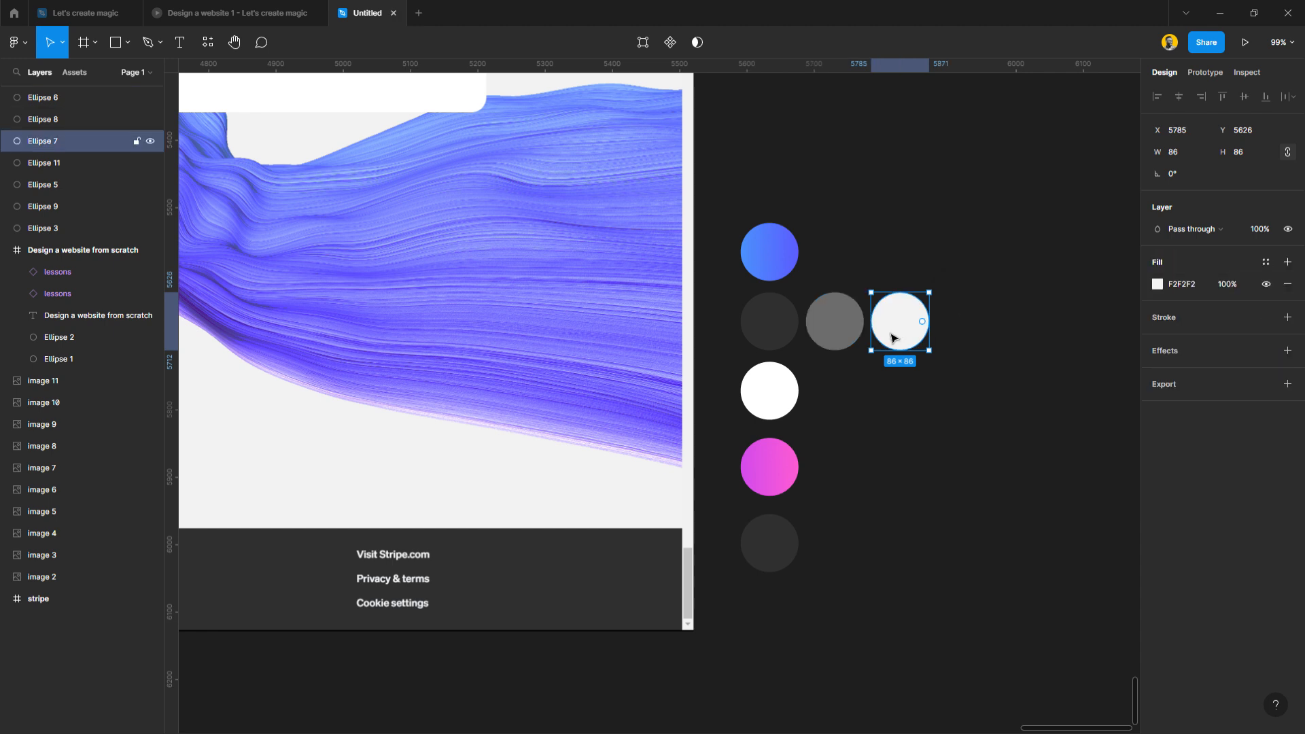
pyautogui.click(769, 407)
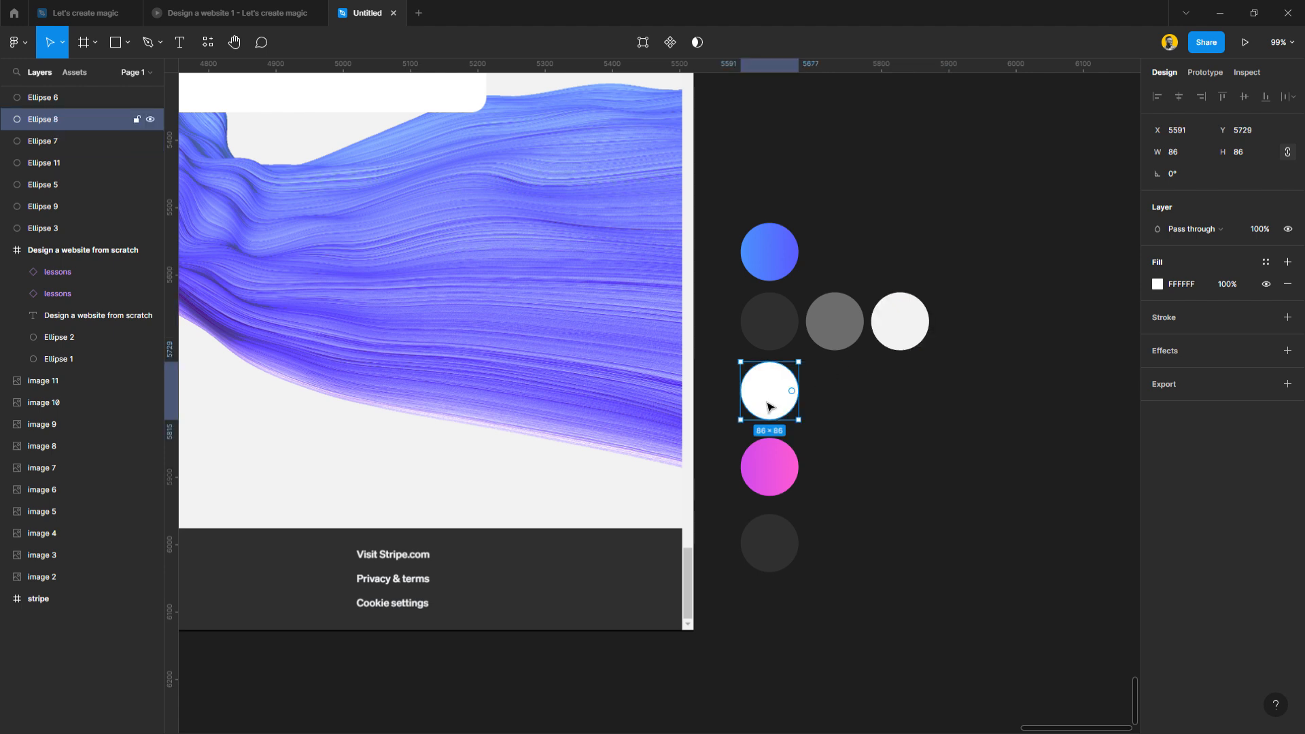
pyautogui.click(911, 338)
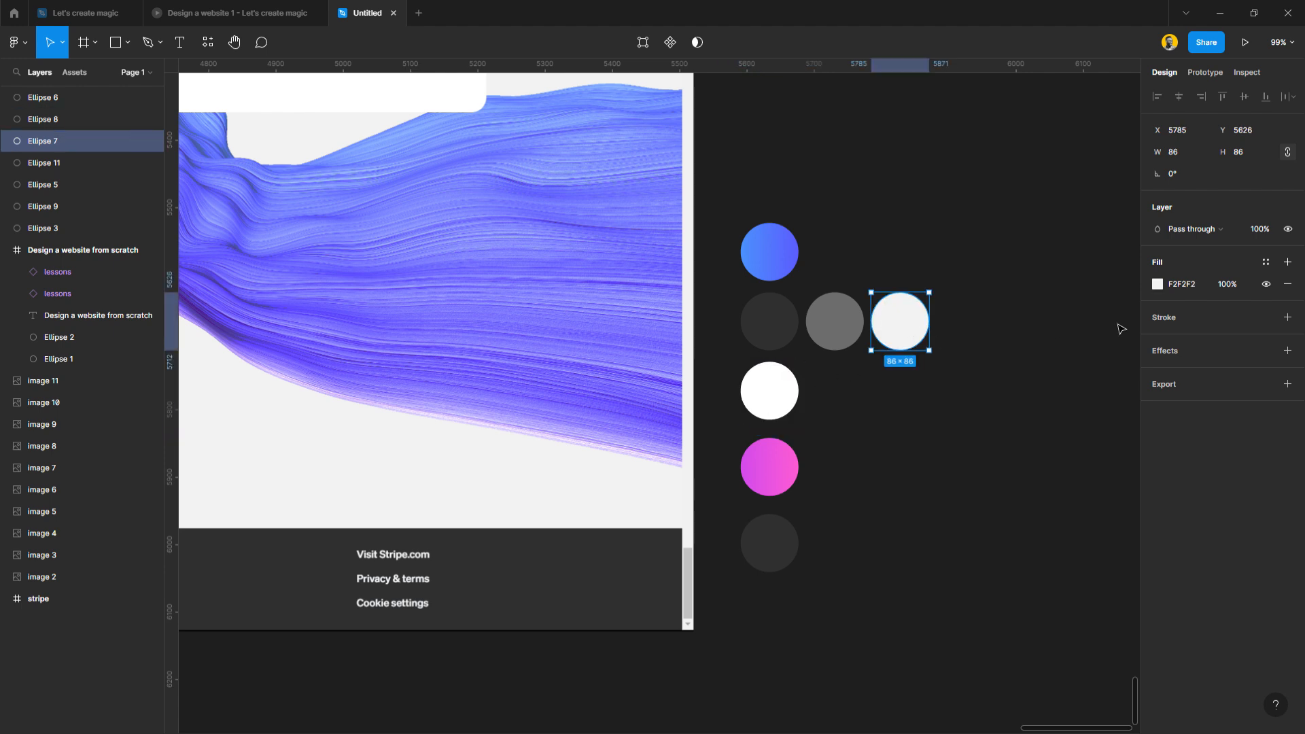
pyautogui.click(1265, 263)
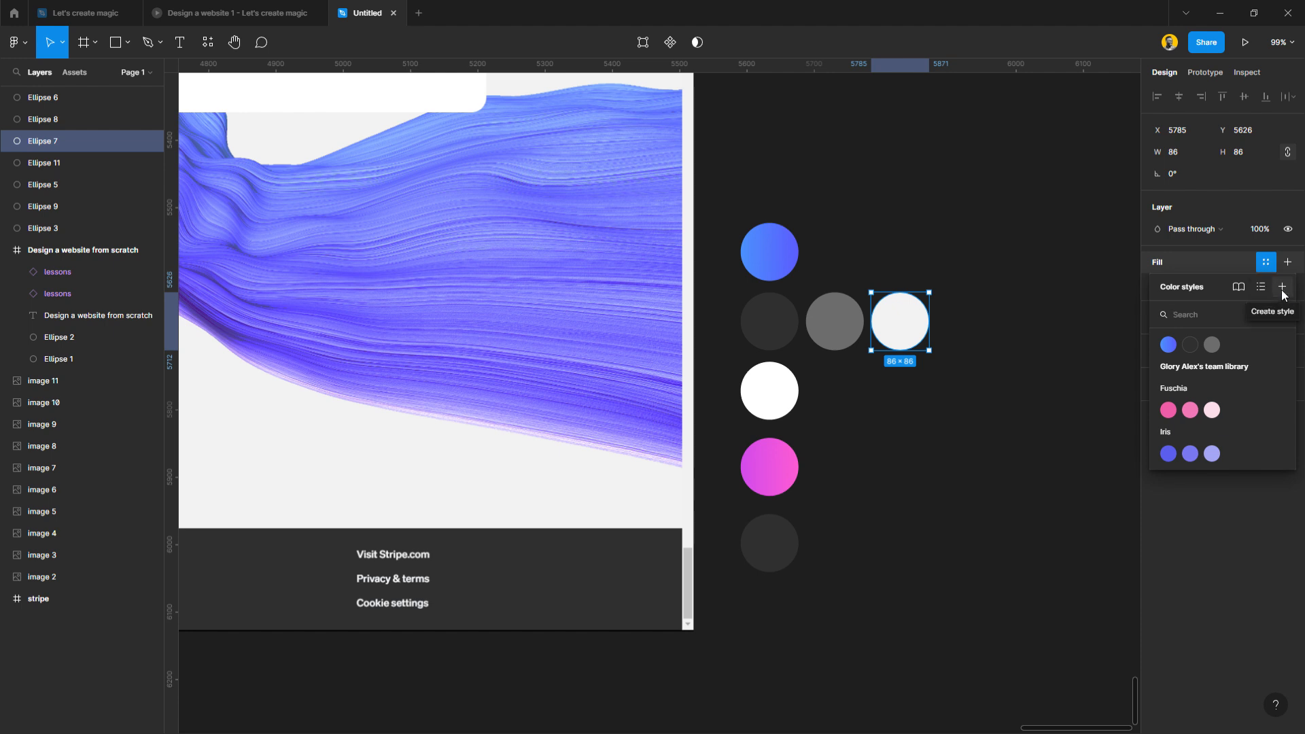
pyautogui.click(1282, 287)
pyautogui.write('background-label-colo')
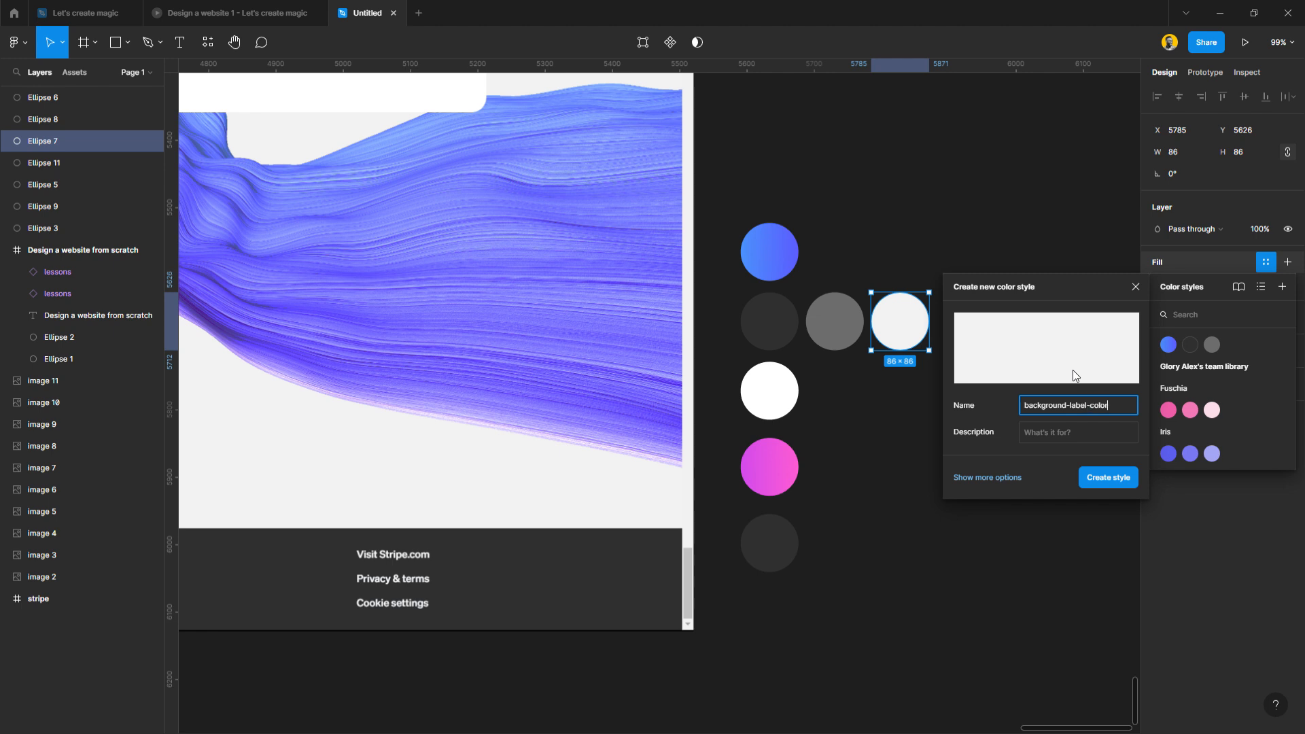
pyautogui.write('r')
pyautogui.press('Return')
# Create a colour style named white-color from the white FFFFFF circle's fill.
pyautogui.click(765, 409)
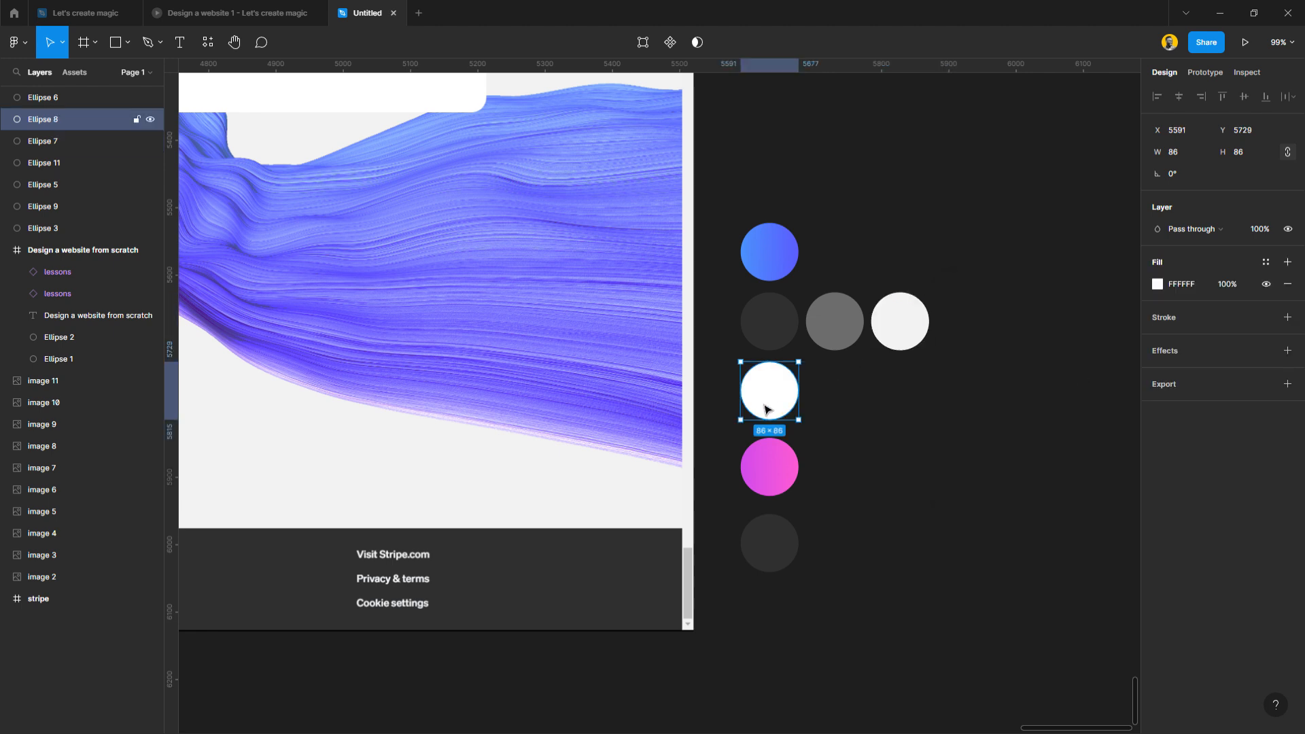
pyautogui.click(1265, 261)
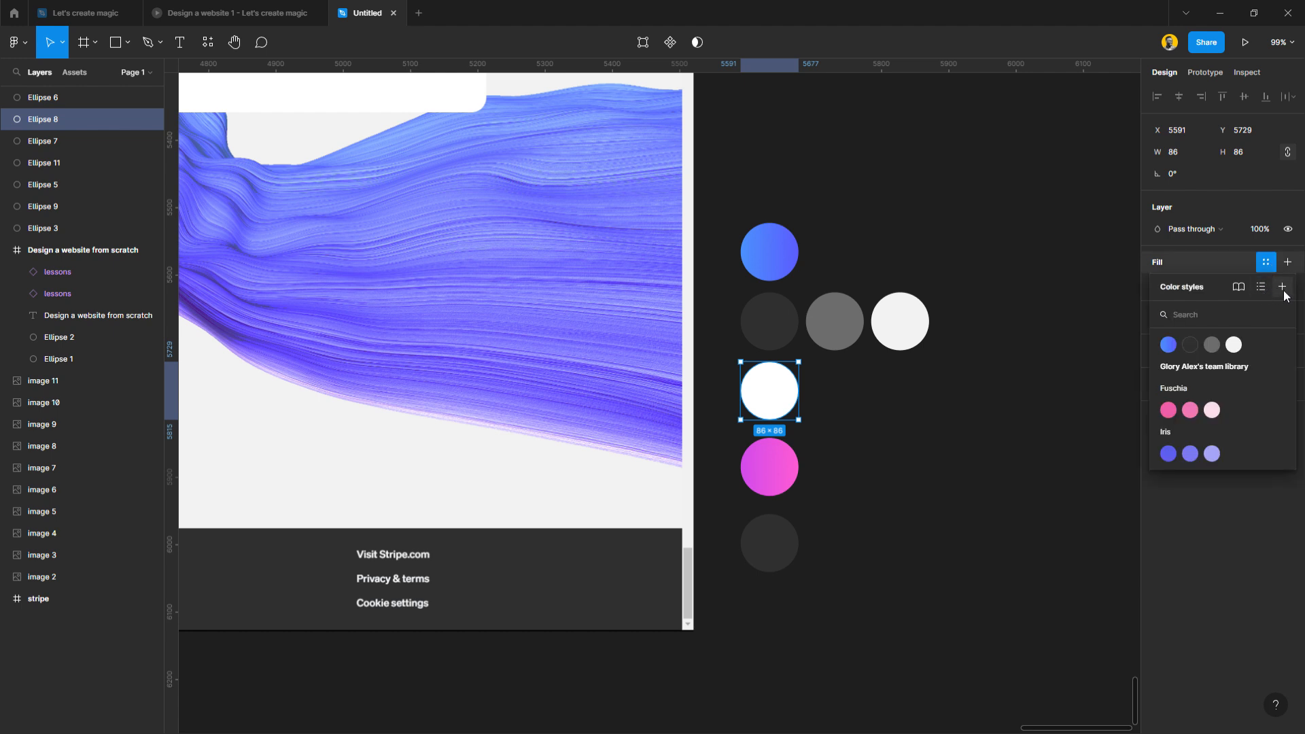
pyautogui.click(1281, 290)
pyautogui.write('white')
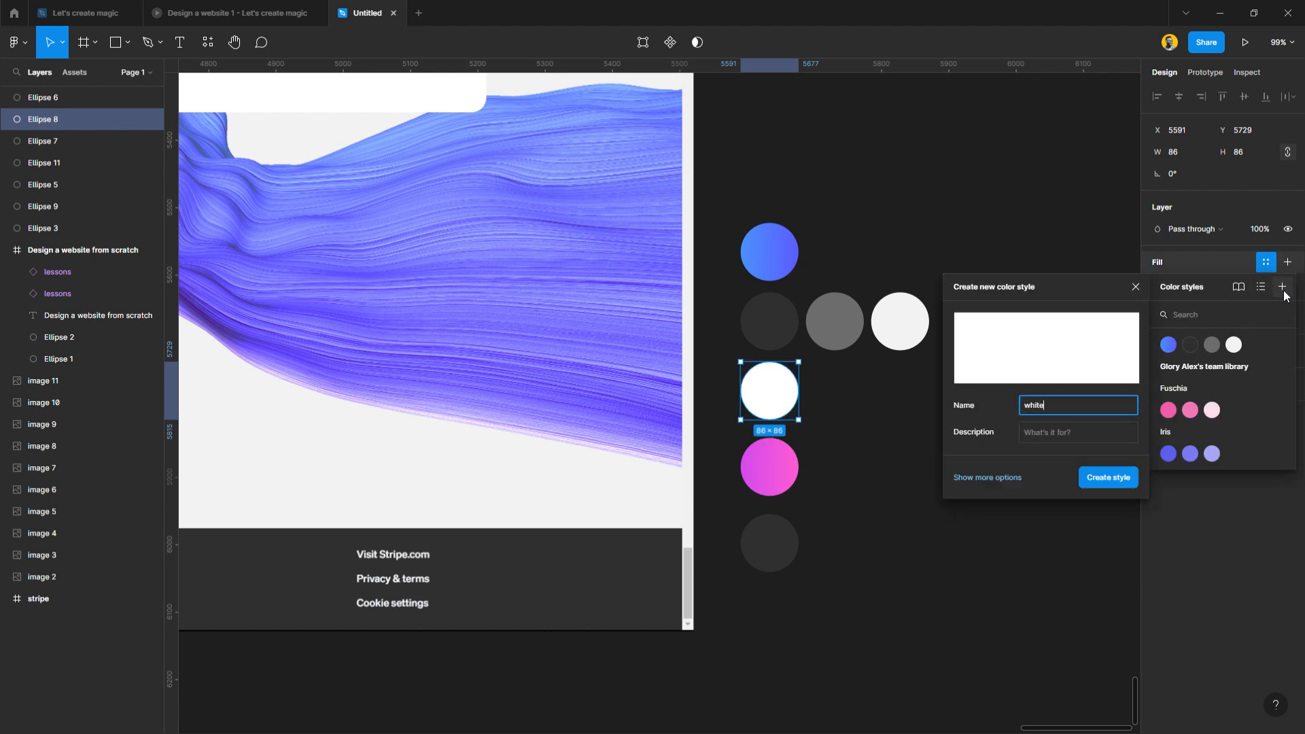
pyautogui.write('-color')
pyautogui.press('Return')
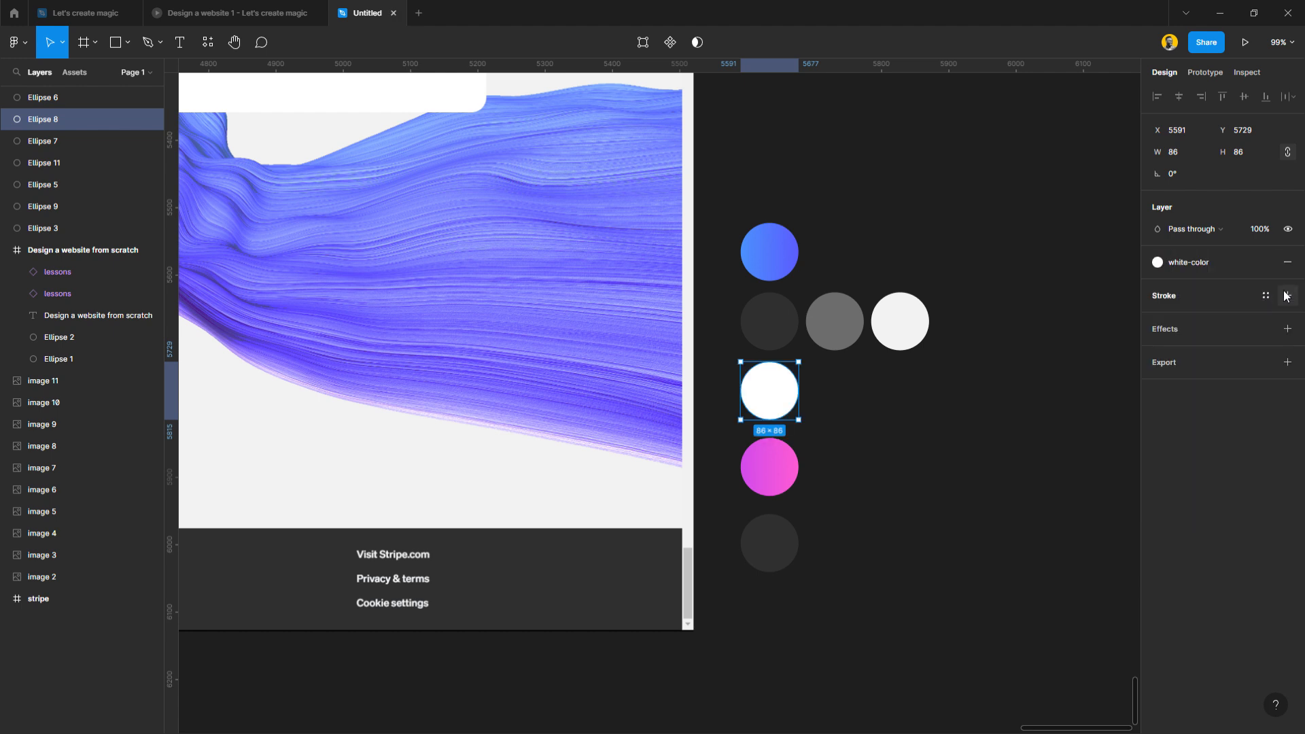
# Create a colour style named secondary-gradient from the pink-purple gradient circle's fill.
pyautogui.click(777, 469)
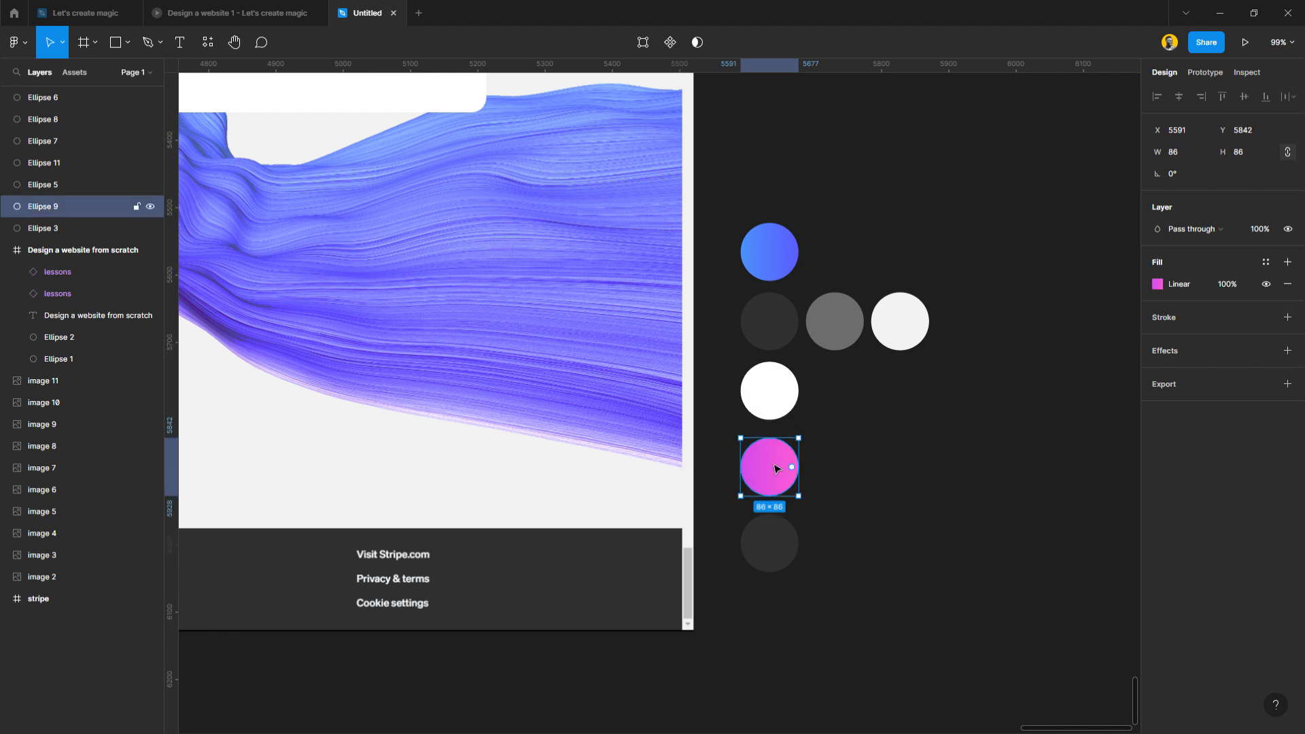
pyautogui.click(1268, 262)
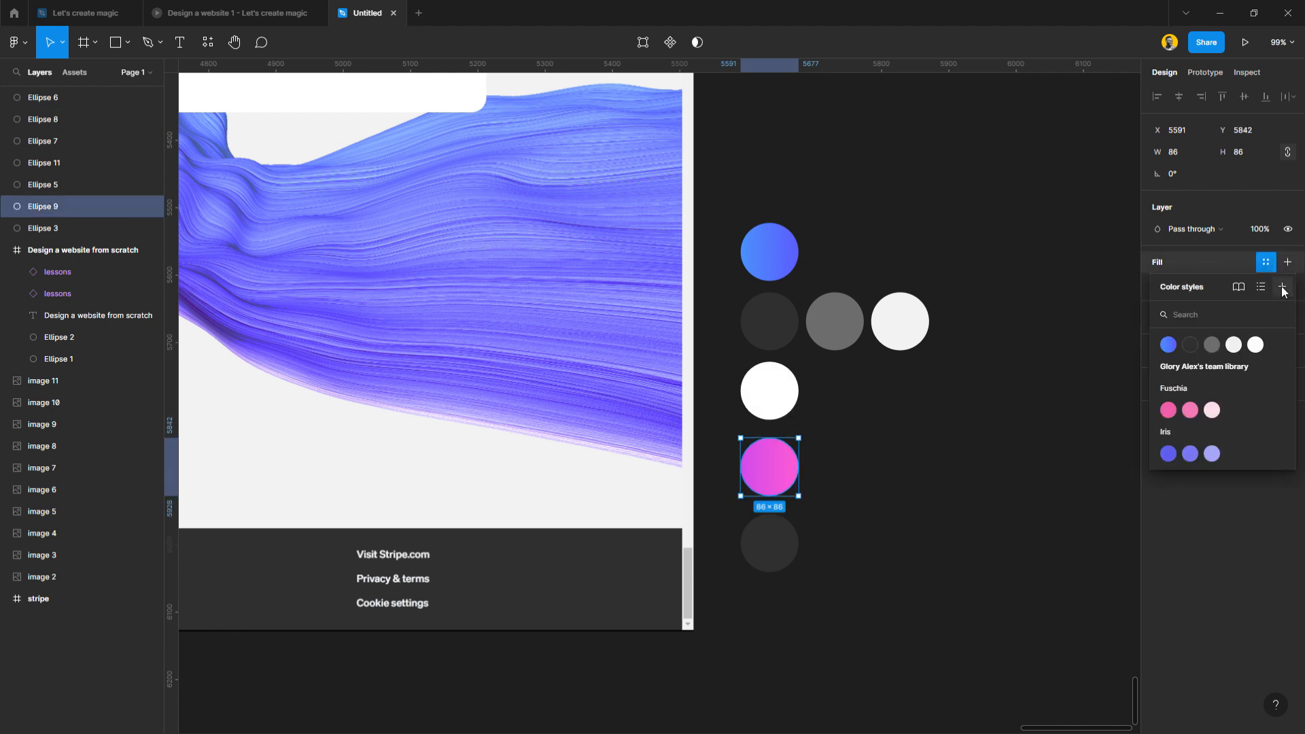
pyautogui.click(1282, 288)
pyautogui.write('secondary-gr')
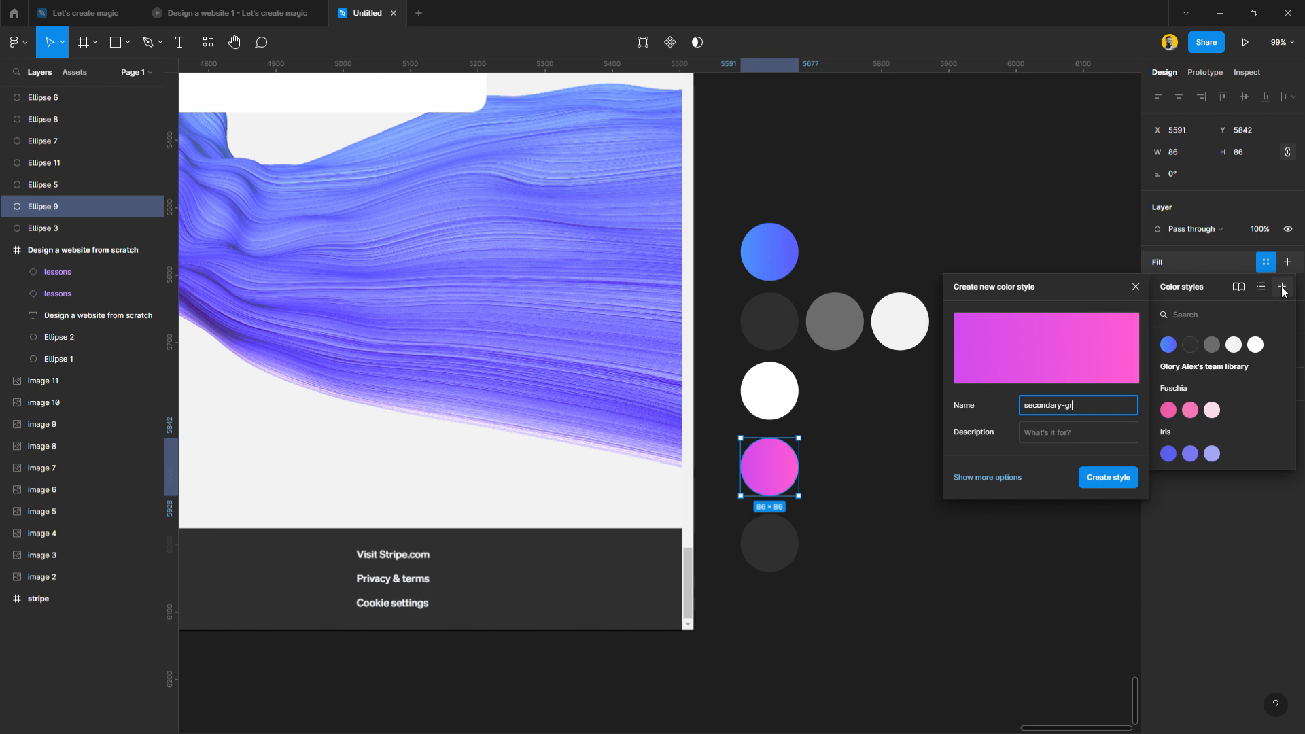
pyautogui.write('adient')
pyautogui.press('Return')
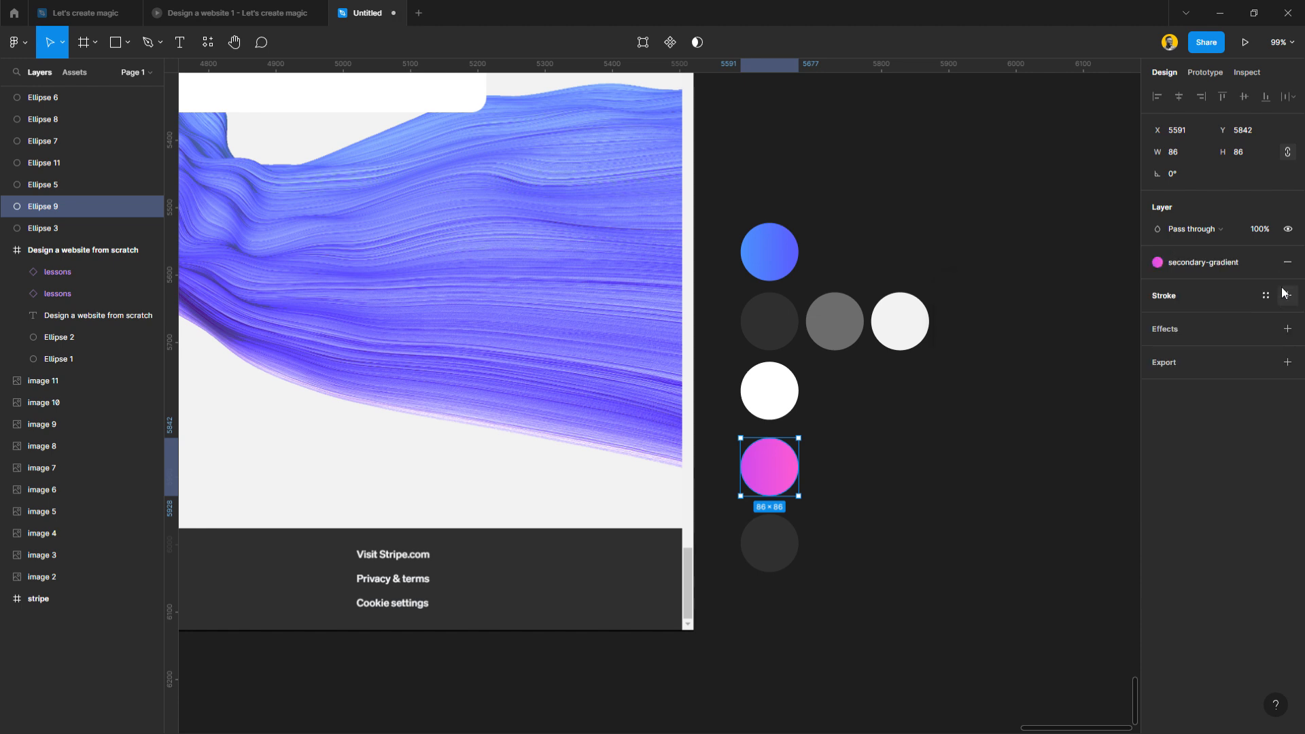
# Create a colour style named footer-color from the dark 303030 circle below the pink-purple gradient circle.
pyautogui.click(793, 552)
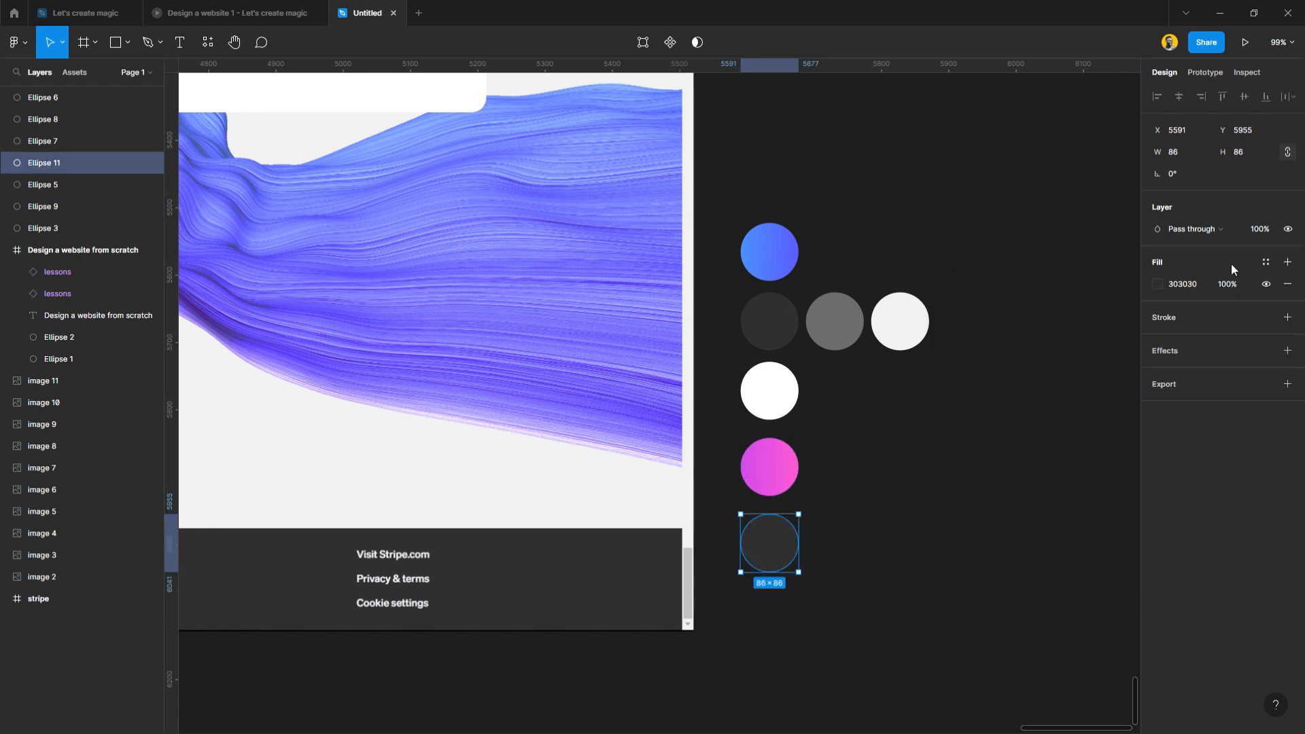
pyautogui.click(1266, 262)
pyautogui.click(1282, 286)
pyautogui.write('footer-')
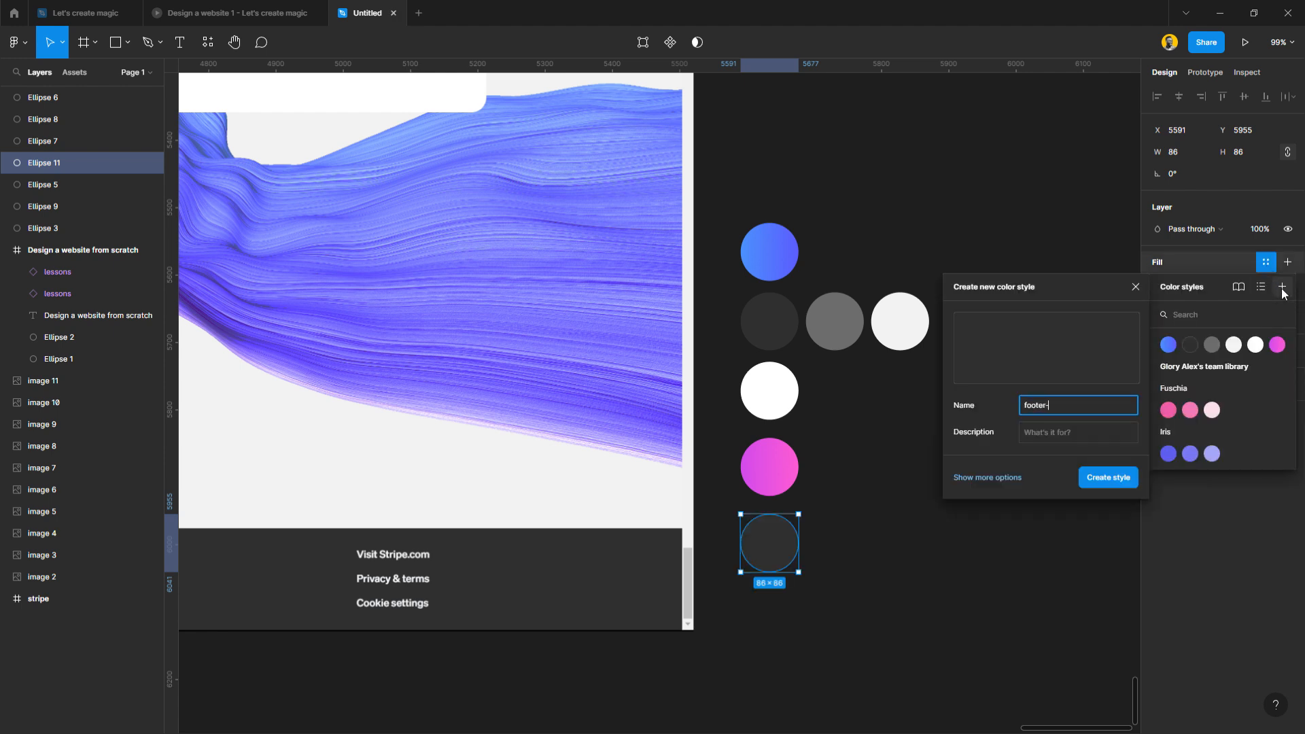
pyautogui.write('color')
pyautogui.press('Return')
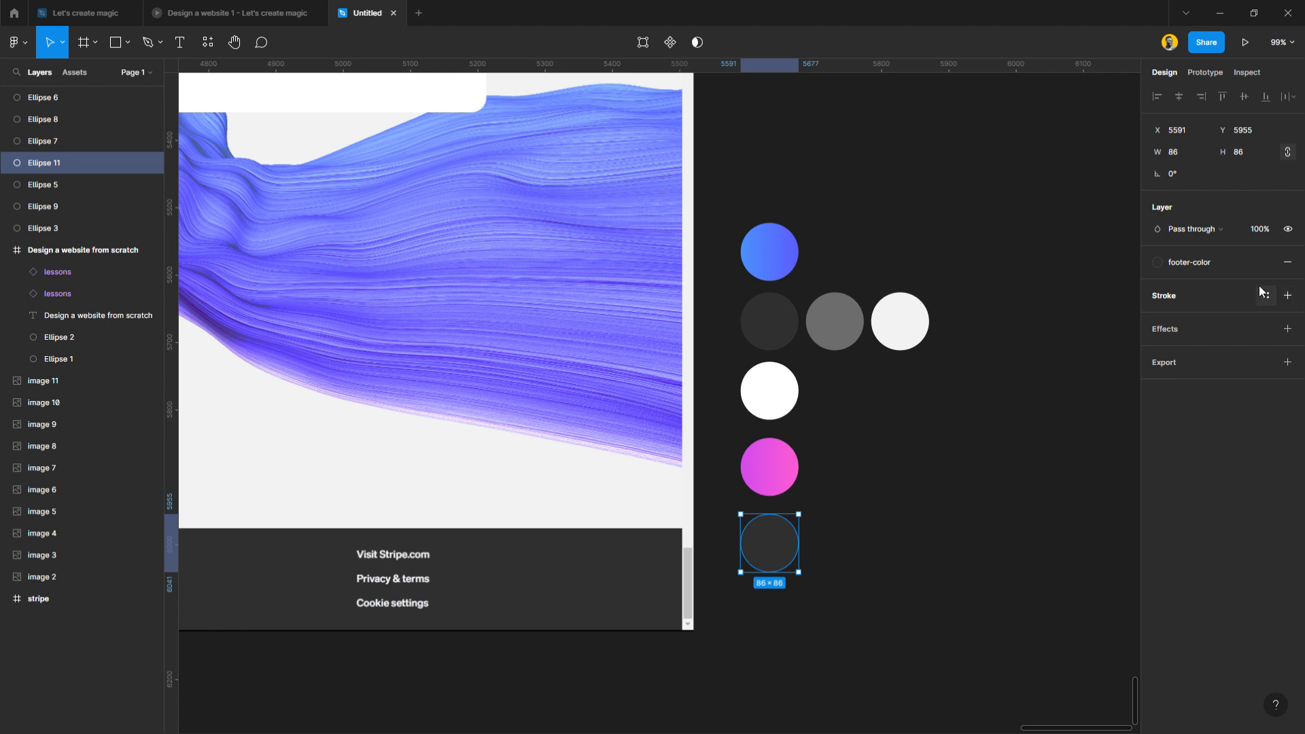
# Select all seven colour swatch circles beside the footer screenshot and delete them.
pyautogui.click(932, 460)
pyautogui.moveTo(729, 198); pyautogui.dragTo(1026, 664)
pyautogui.click(1210, 438)
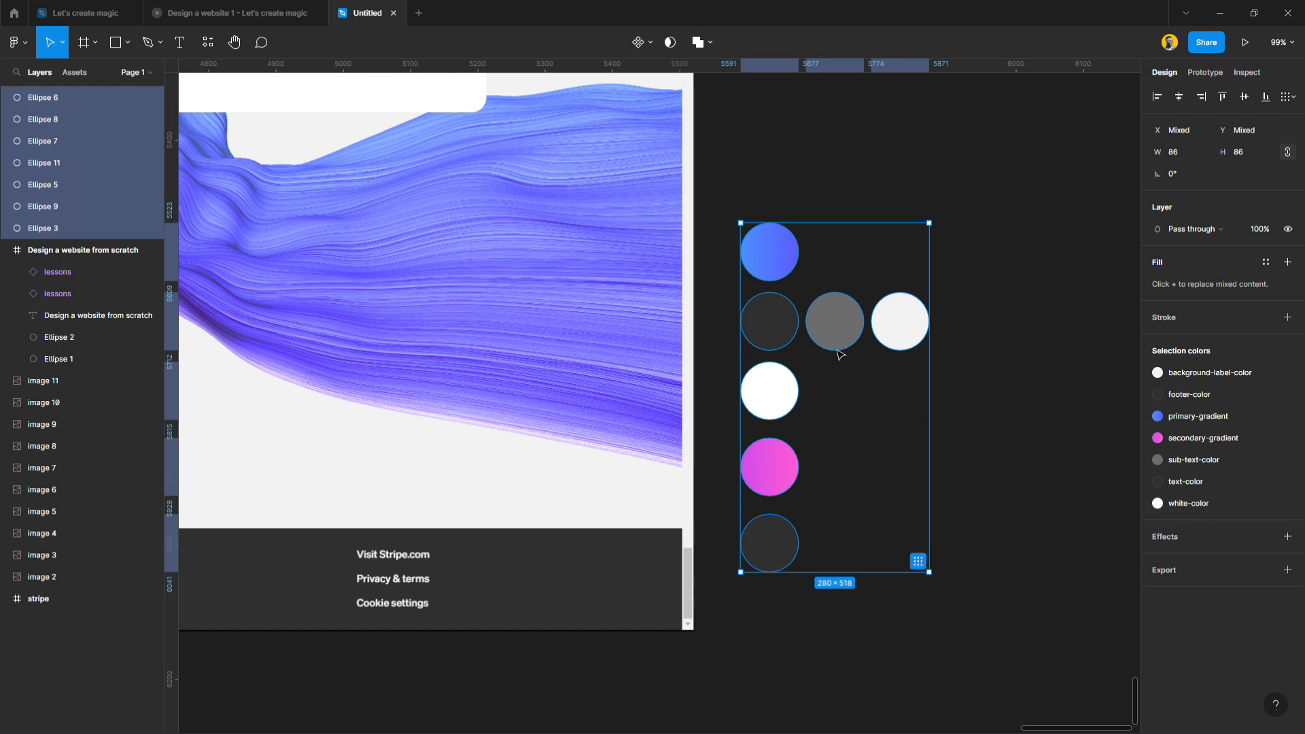
pyautogui.press('Delete')
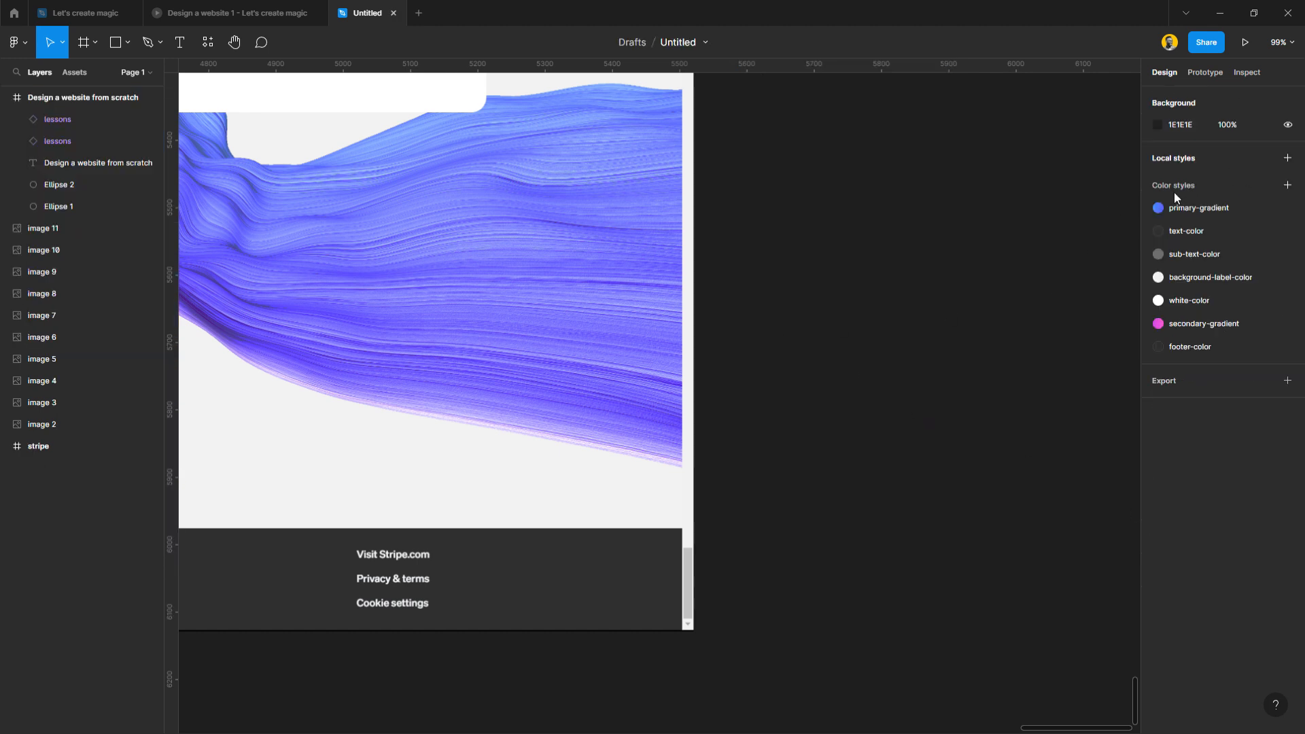
# Add a layout grid to the stripe frame that holds the SESSIONS hero screenshot.
pyautogui.scroll(-5, 739, 406)
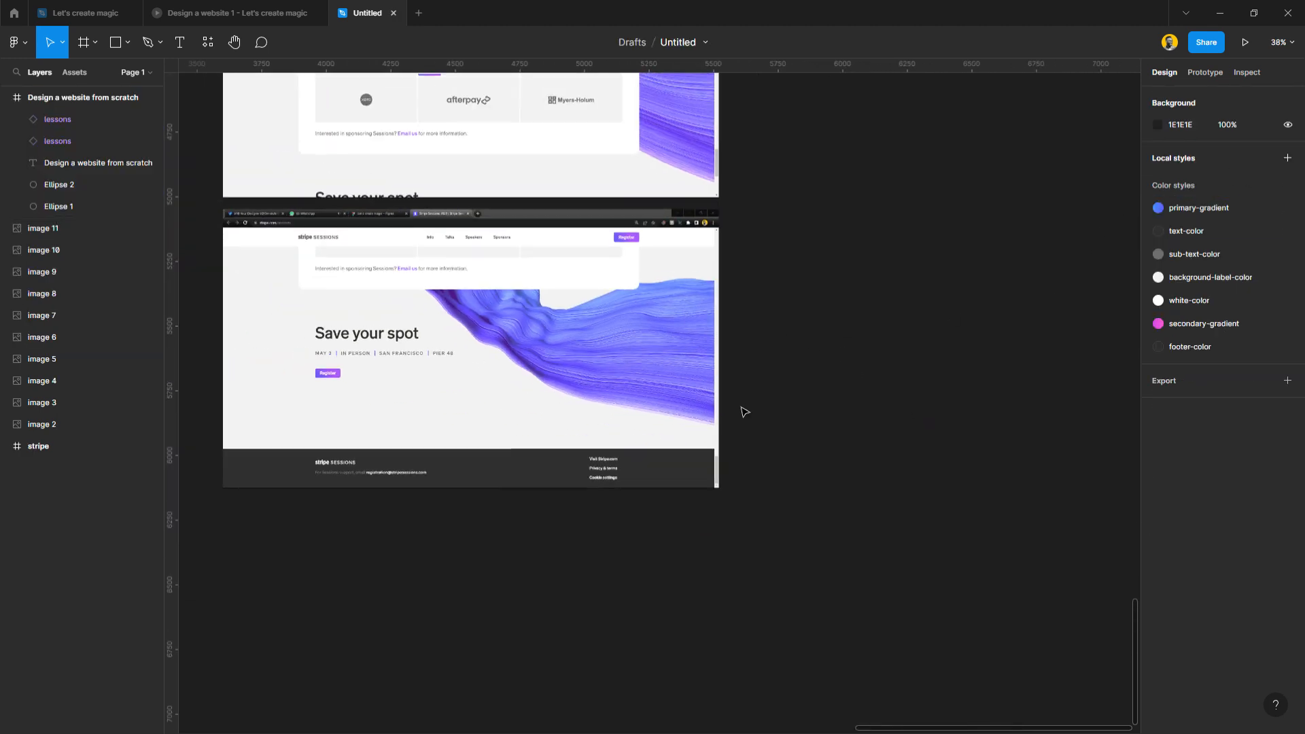
pyautogui.scroll(10, 555, 380)
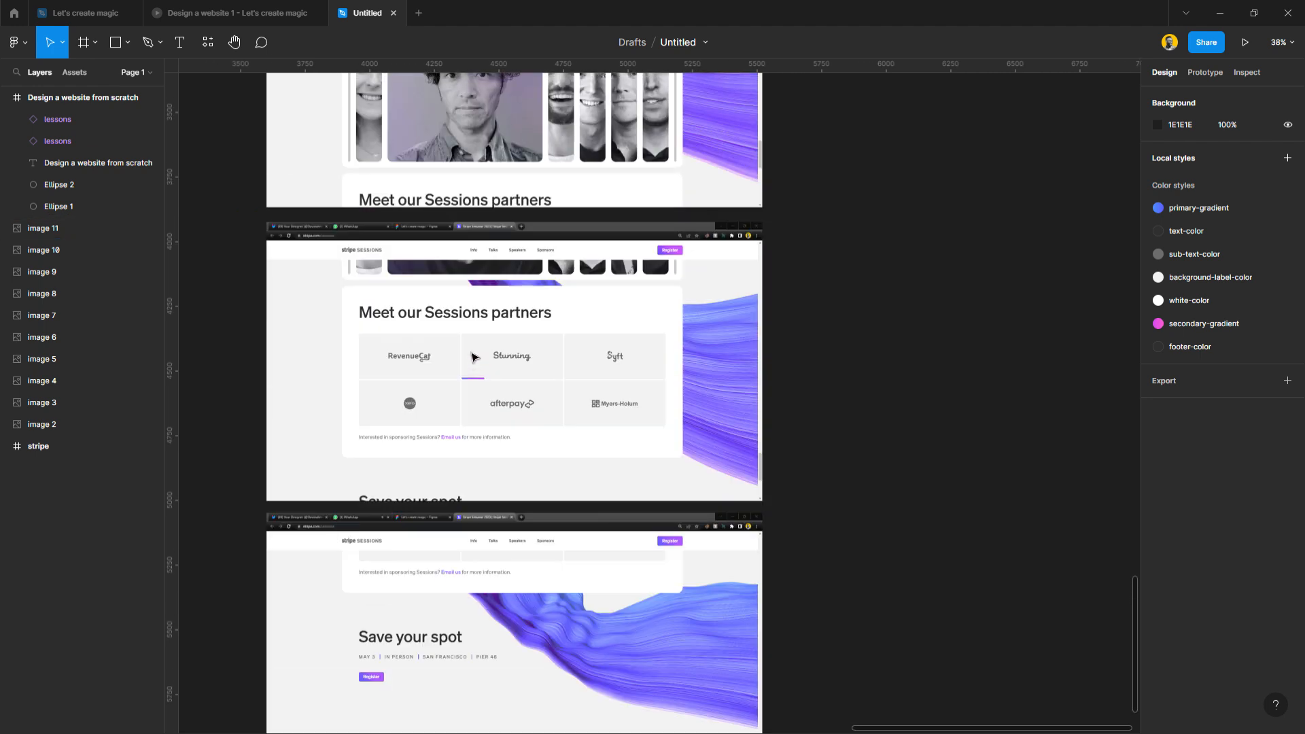
pyautogui.scroll(2, 473, 356)
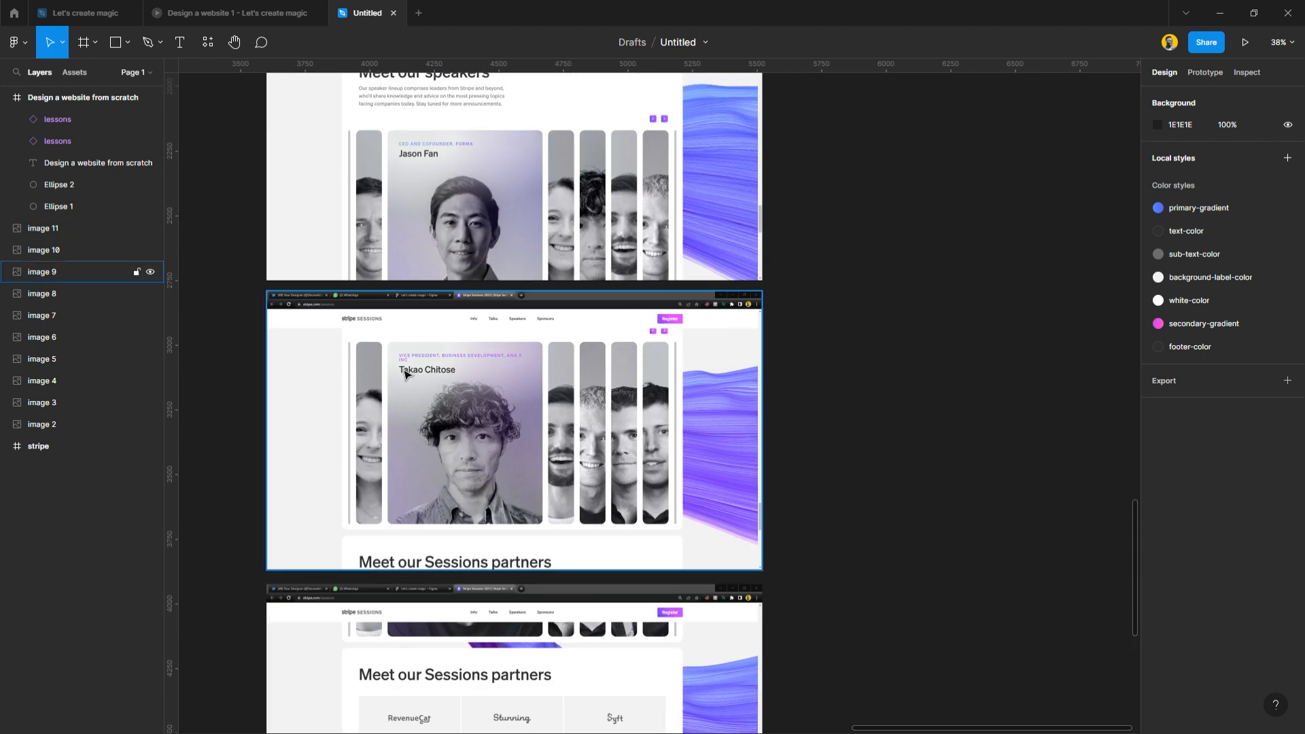
pyautogui.scroll(15, 405, 374)
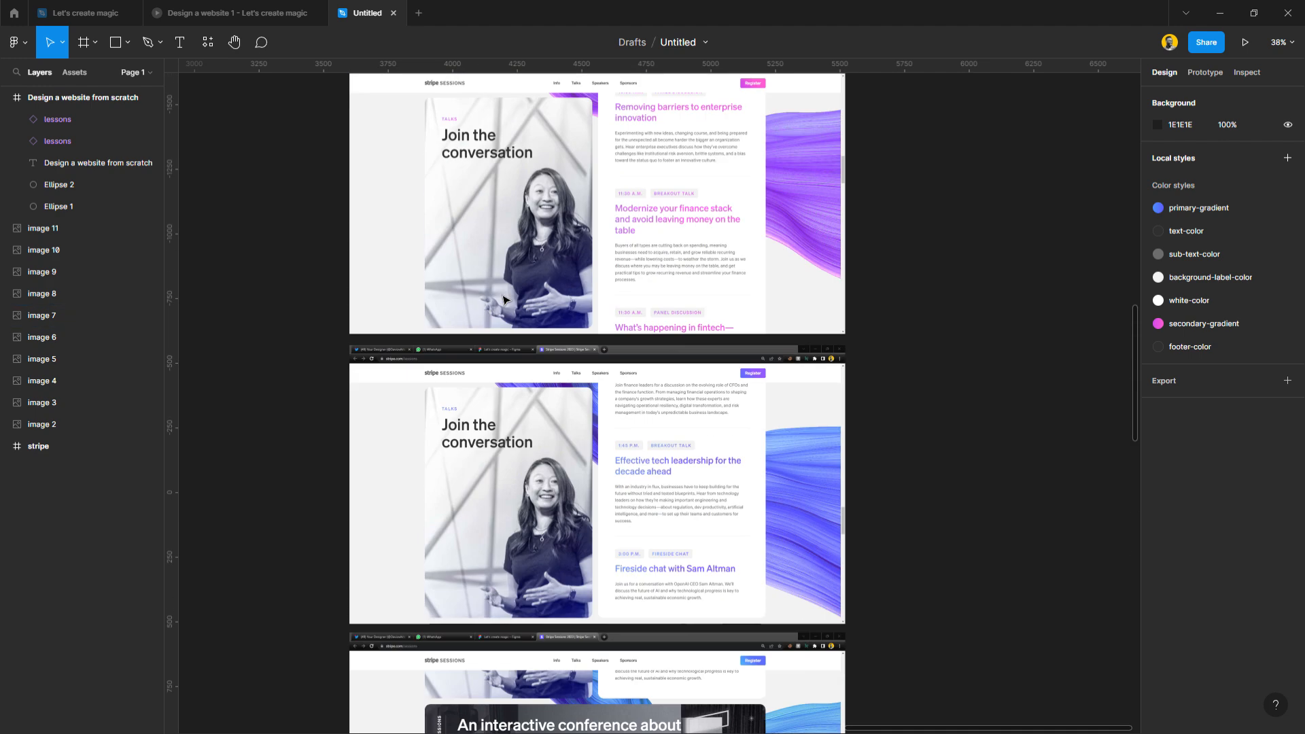
pyautogui.scroll(15, 503, 299)
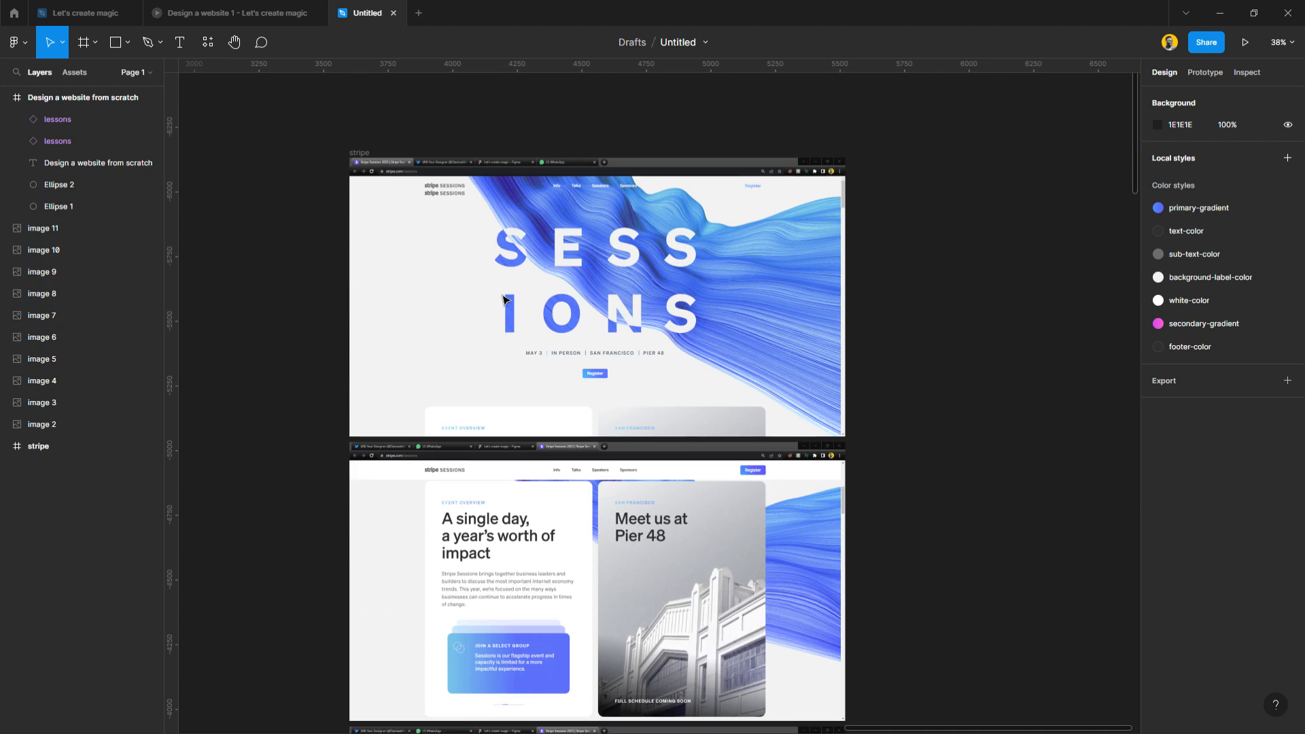
pyautogui.scroll(5, 484, 334)
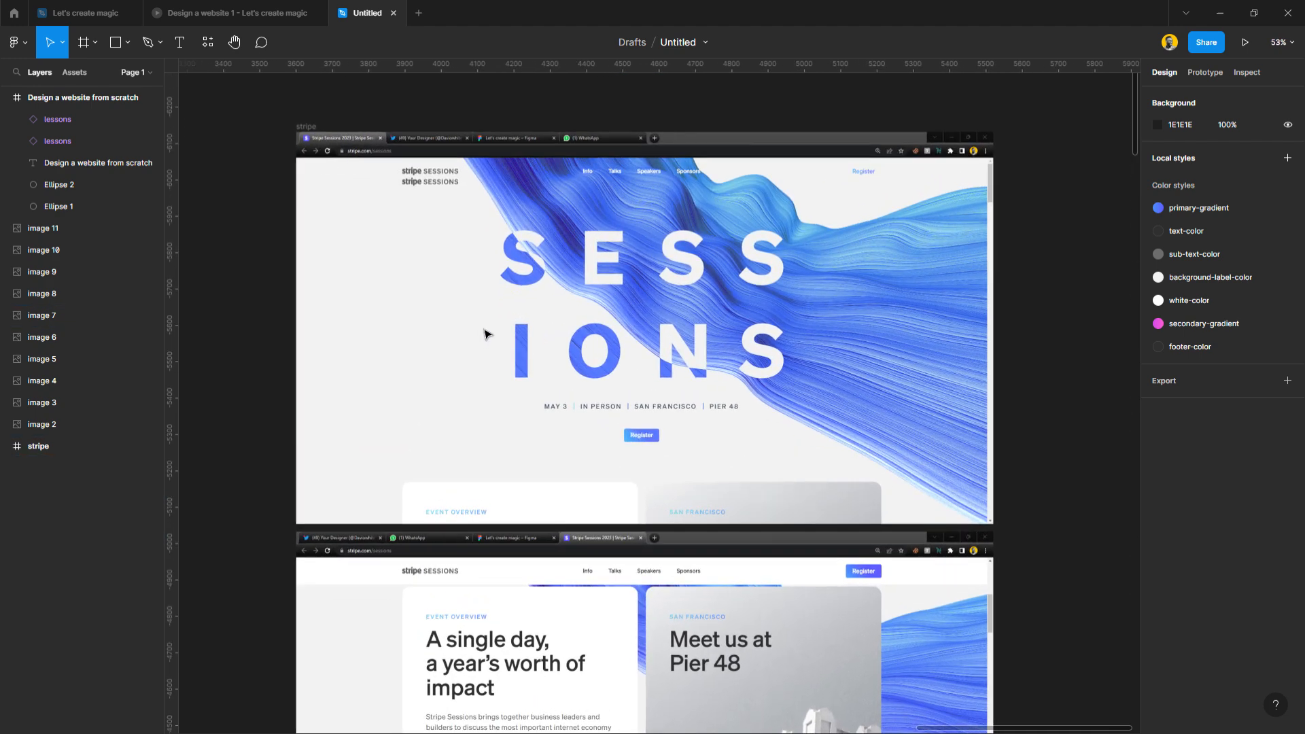
pyautogui.scroll(1, 483, 332)
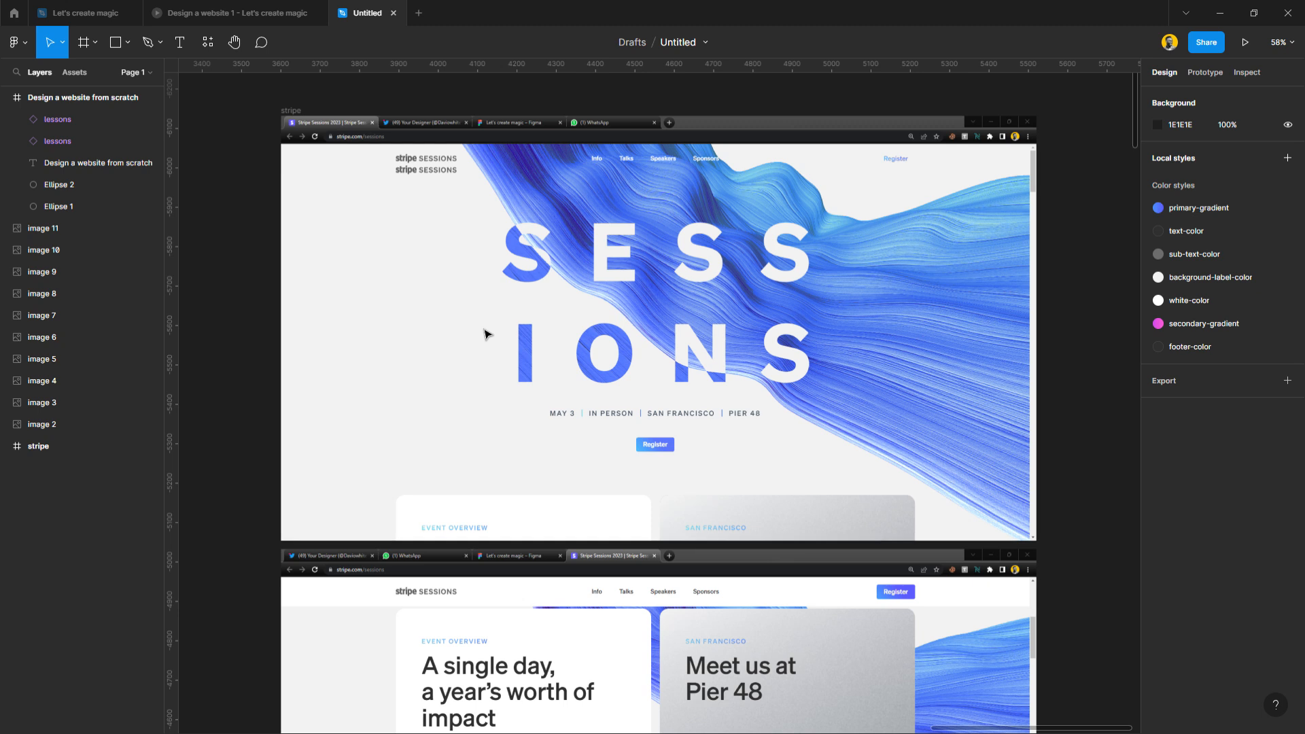
pyautogui.click(449, 174)
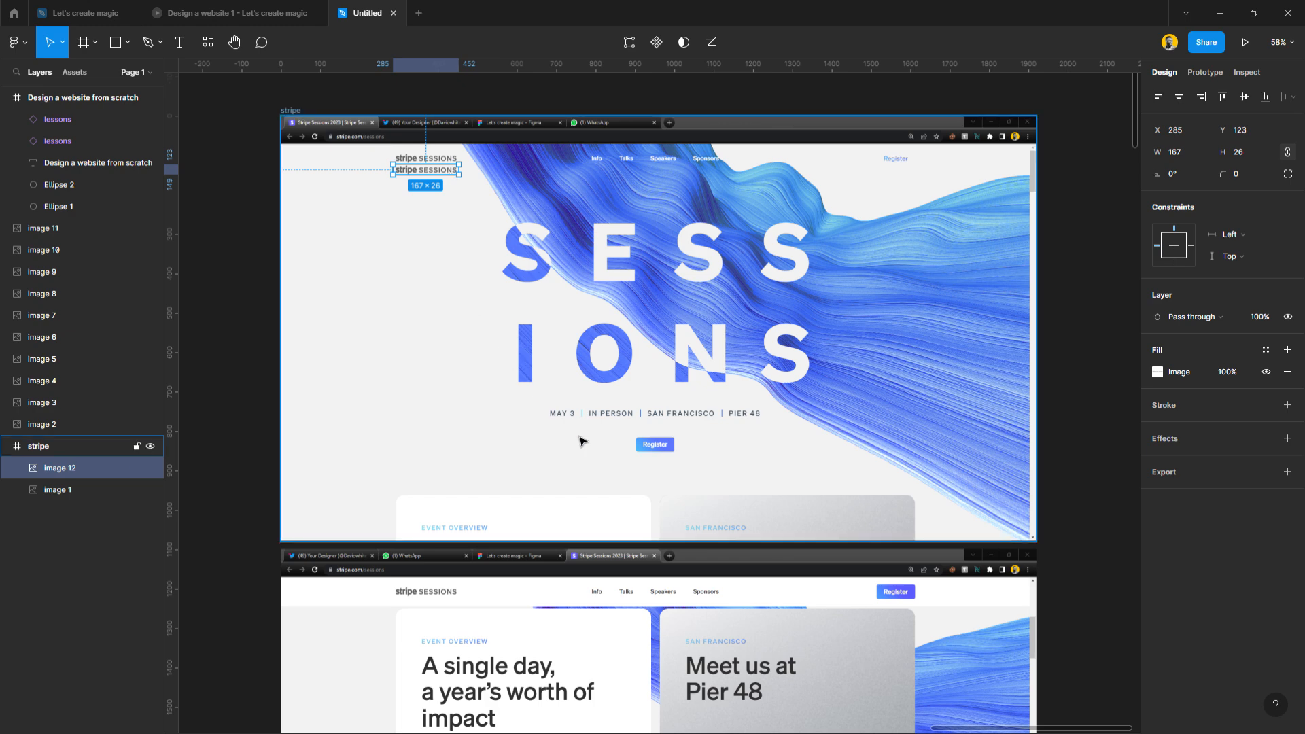
pyautogui.press('Escape')
pyautogui.scroll(2, 450, 316)
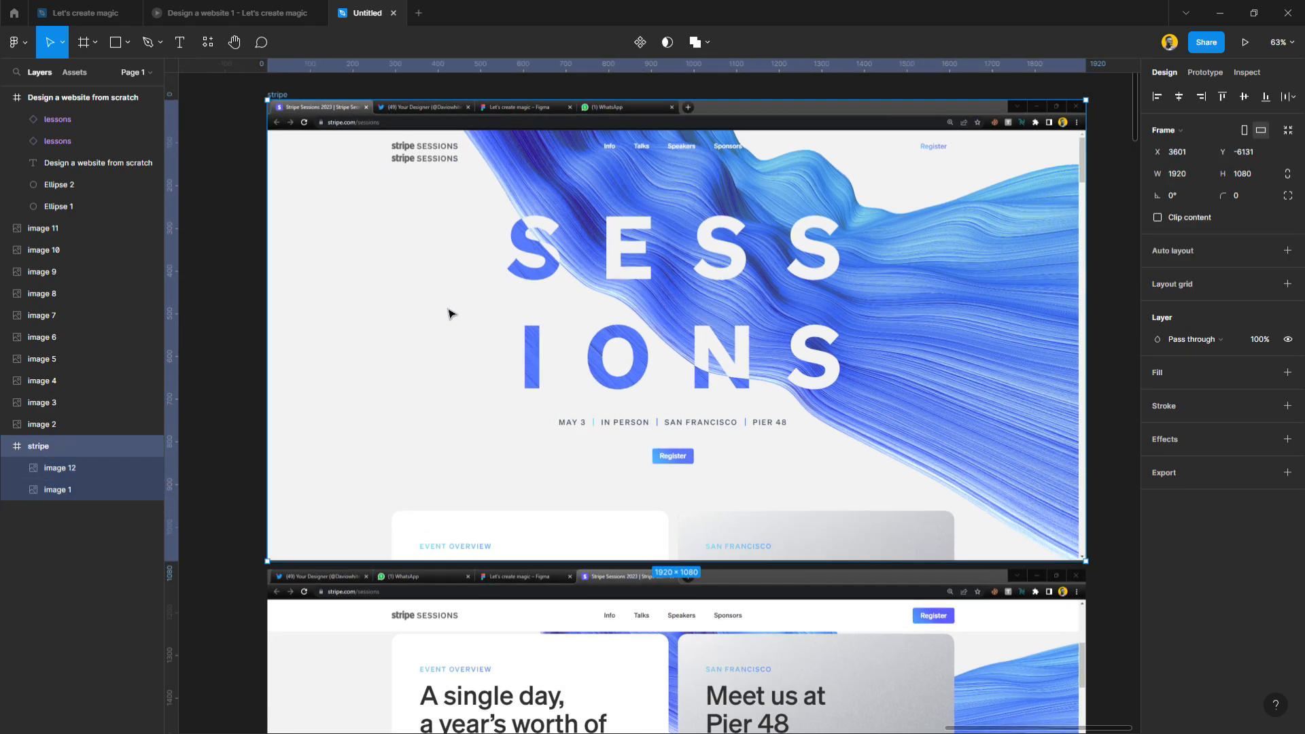
pyautogui.click(1193, 280)
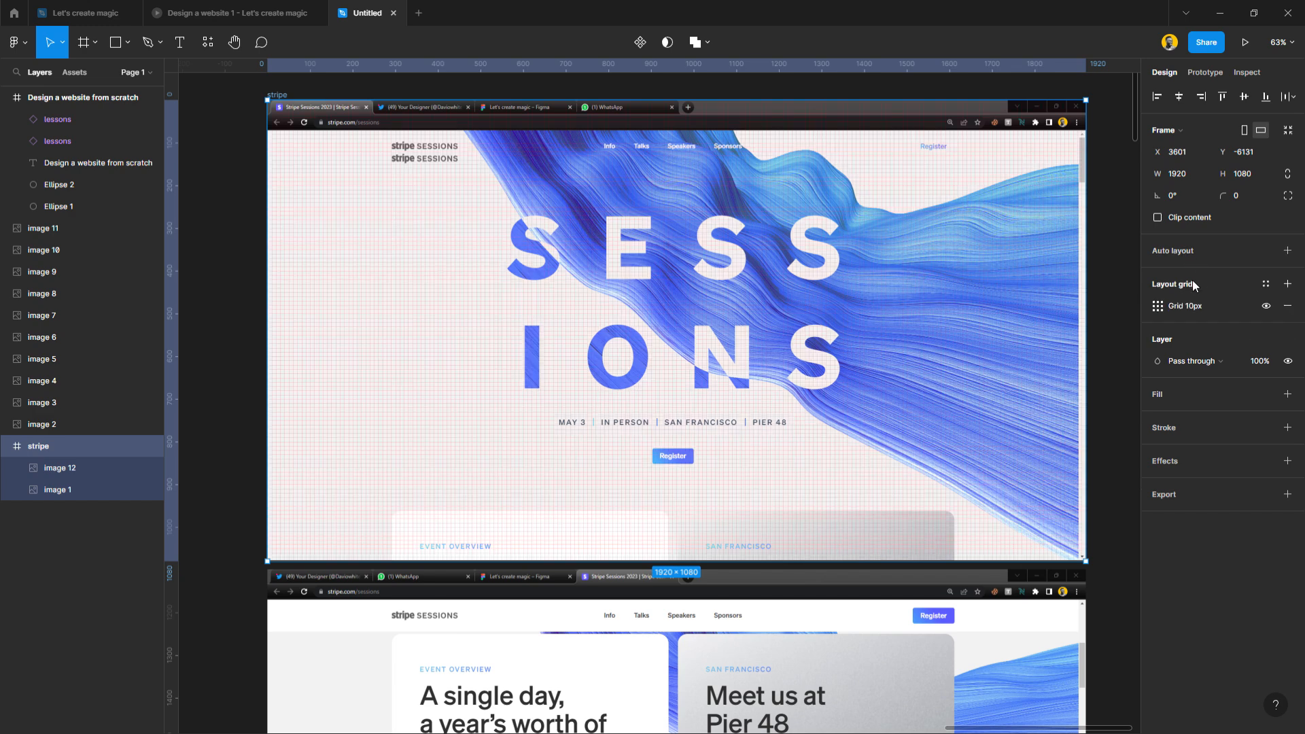
# Change the stripe frame's layout grid to columns and set its margin to 292.
pyautogui.click(1157, 305)
pyautogui.click(1019, 311)
pyautogui.click(1019, 324)
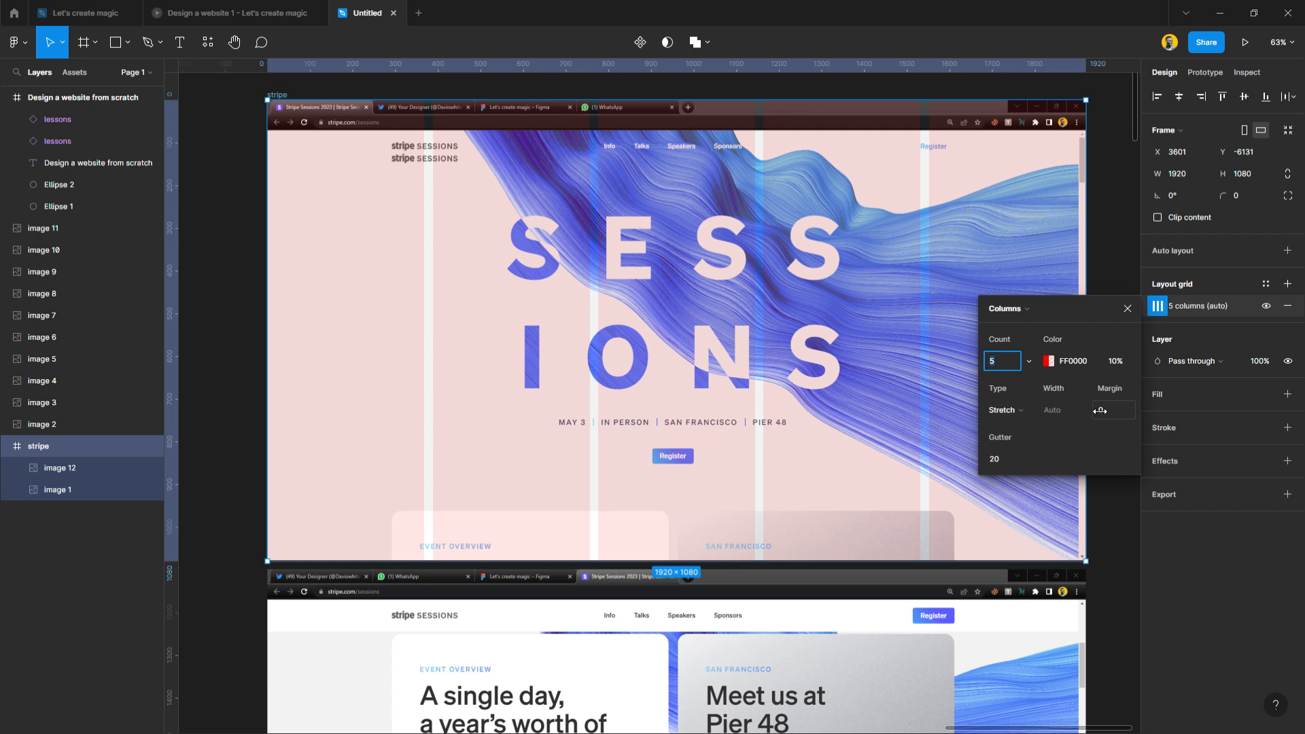
pyautogui.moveTo(1100, 411); pyautogui.dragTo(189, 452)
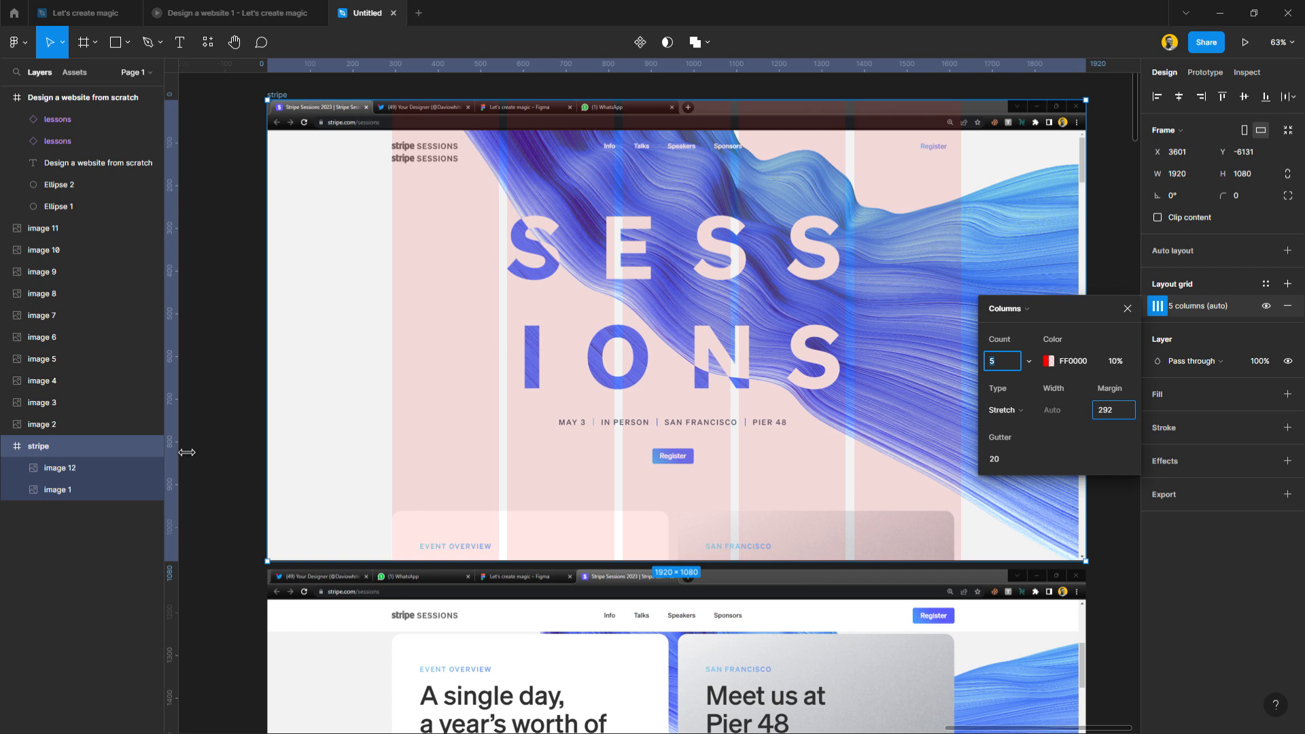
pyautogui.moveTo(187, 451); pyautogui.dragTo(187, 452)
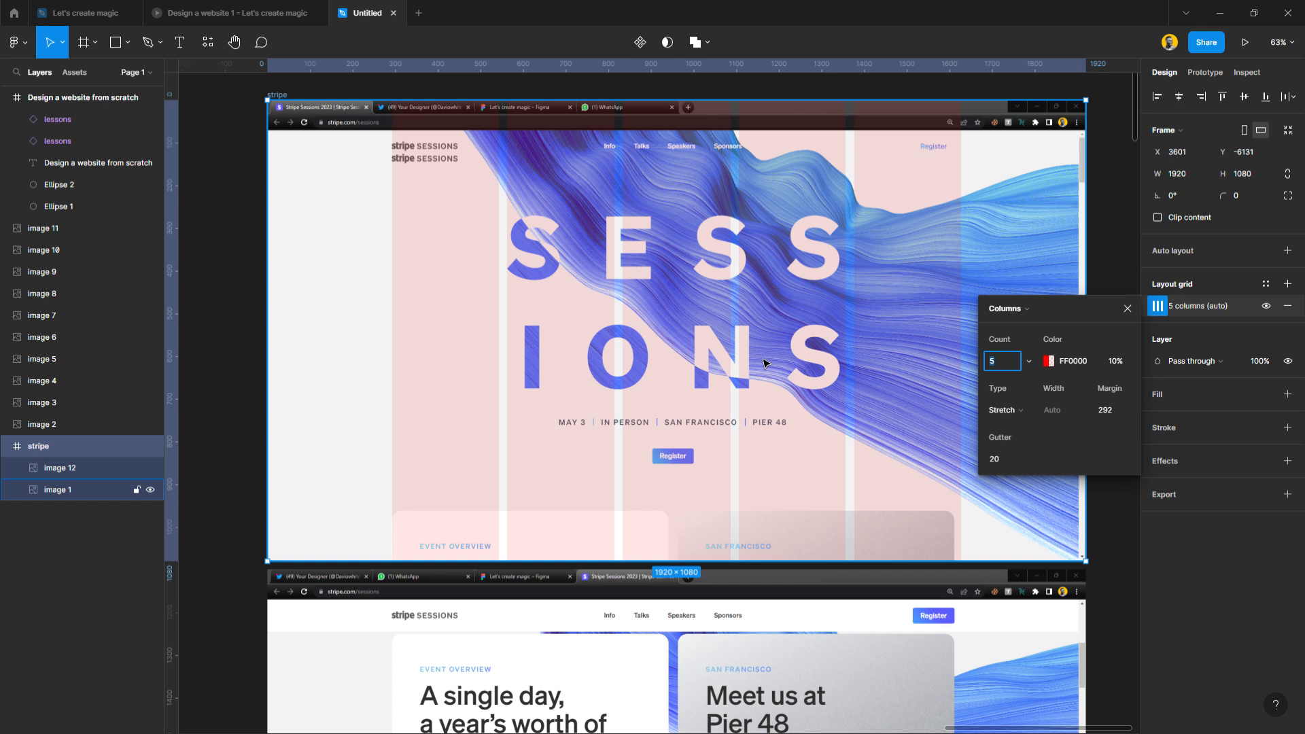
# Try to narrow the hero screenshot inside the stripe frame to a width of 1890.
pyautogui.click(1058, 234)
pyautogui.moveTo(1092, 227); pyautogui.dragTo(1083, 227)
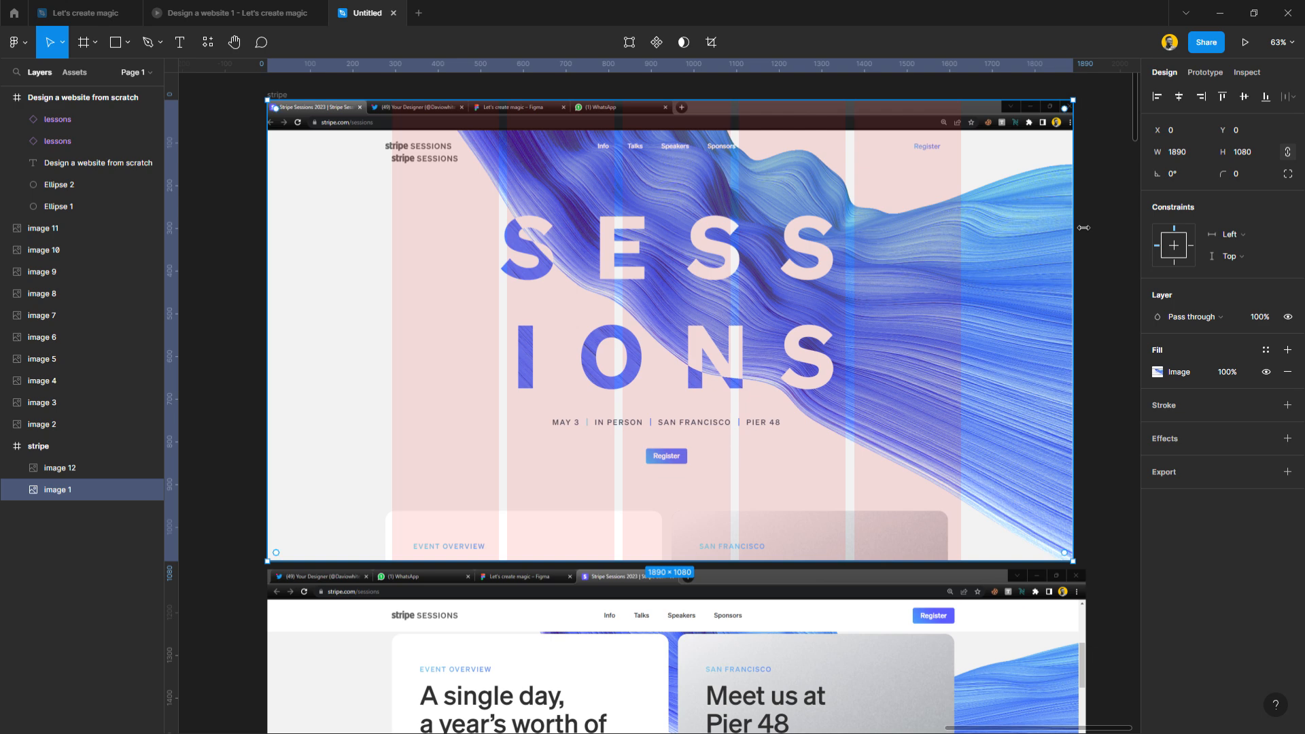
pyautogui.hotkey('ctrl', 'z')
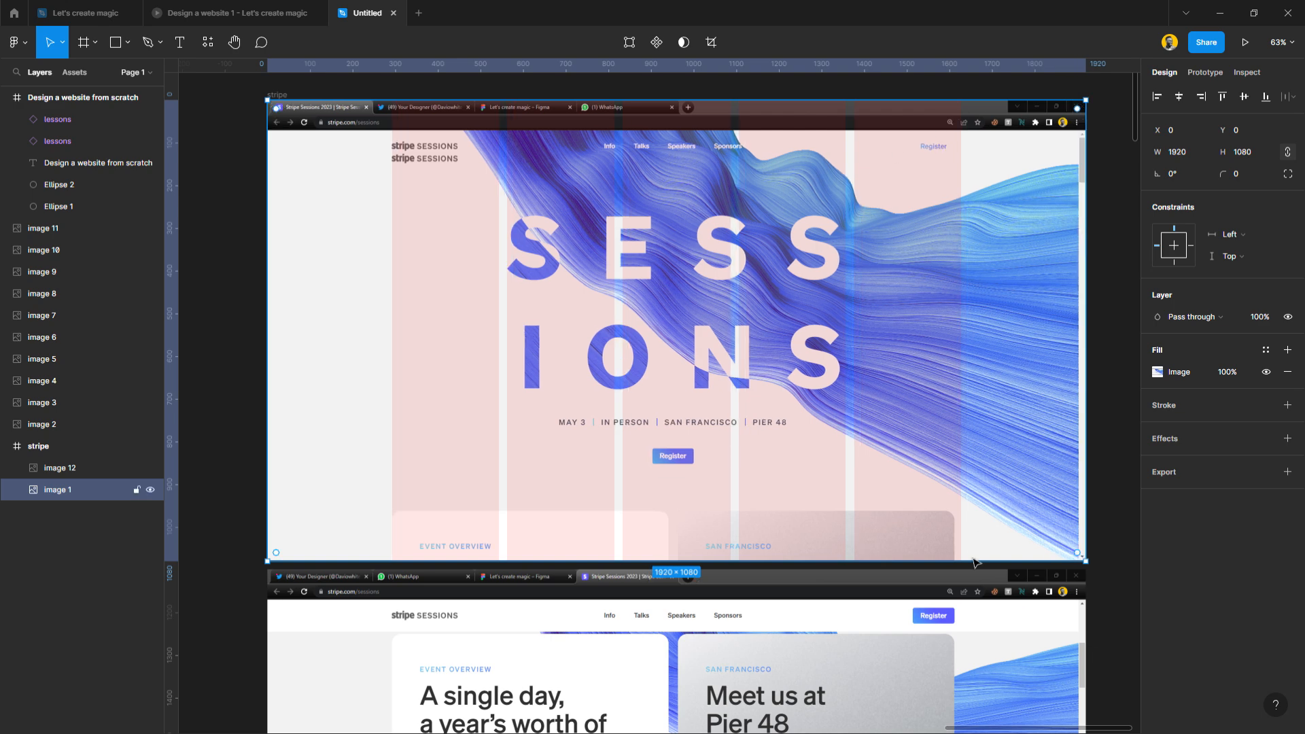
# Examine how the outer edges of the column grid line up with the content cards and the stripe SESSIONS logo.
pyautogui.scroll(6, 974, 553)
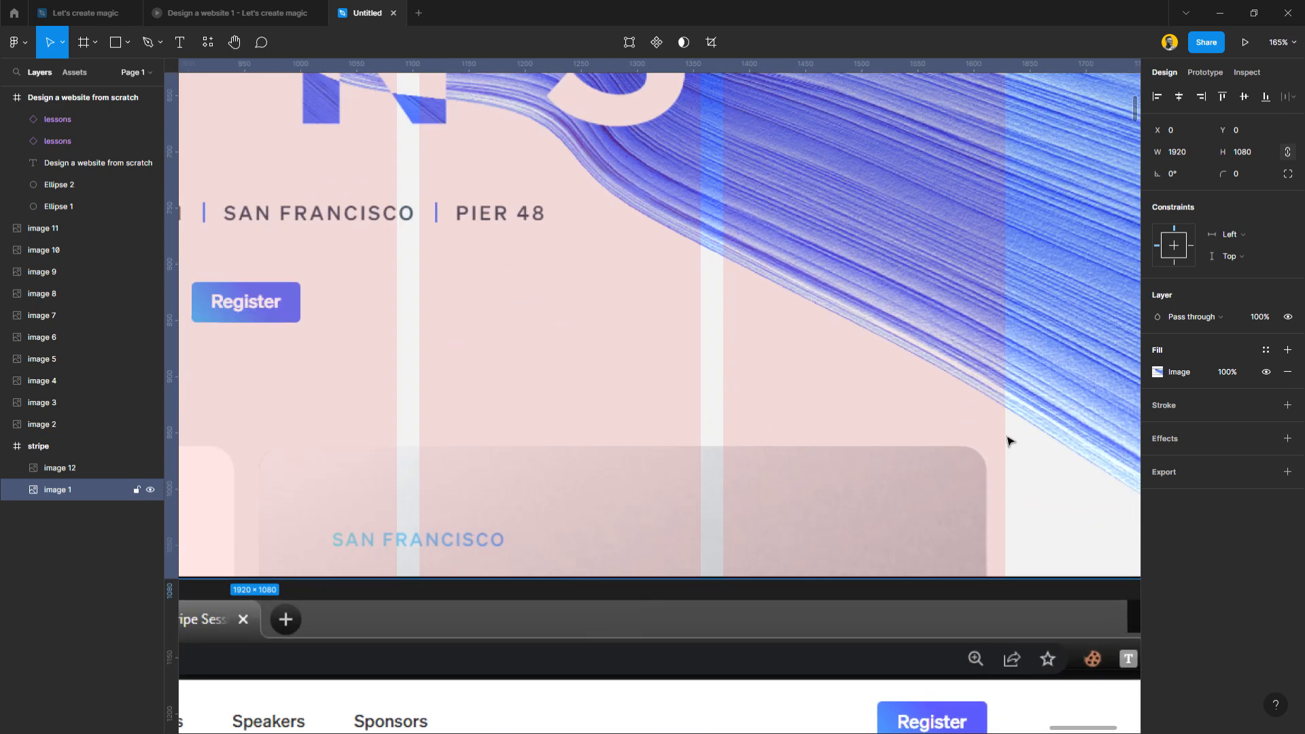
pyautogui.scroll(-8, 751, 421)
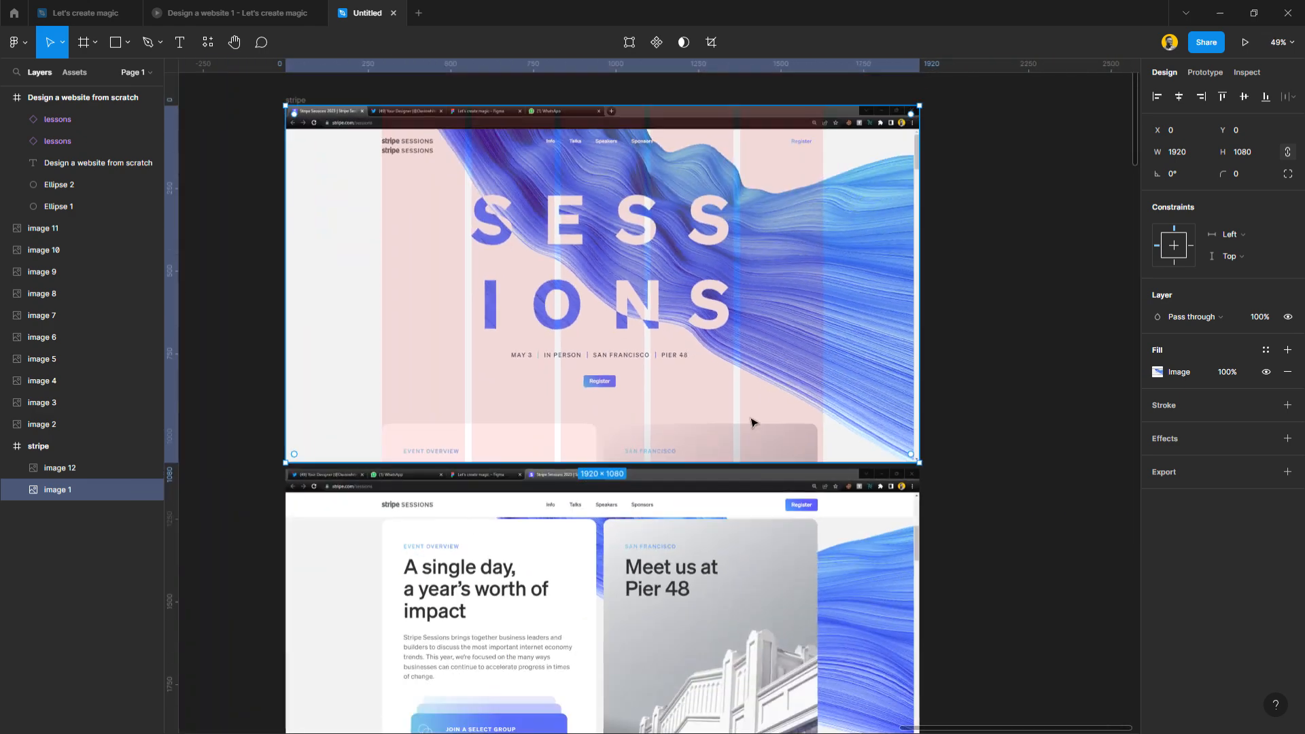
pyautogui.hscroll(-2, 453, 440)
pyautogui.scroll(15, 521, 441)
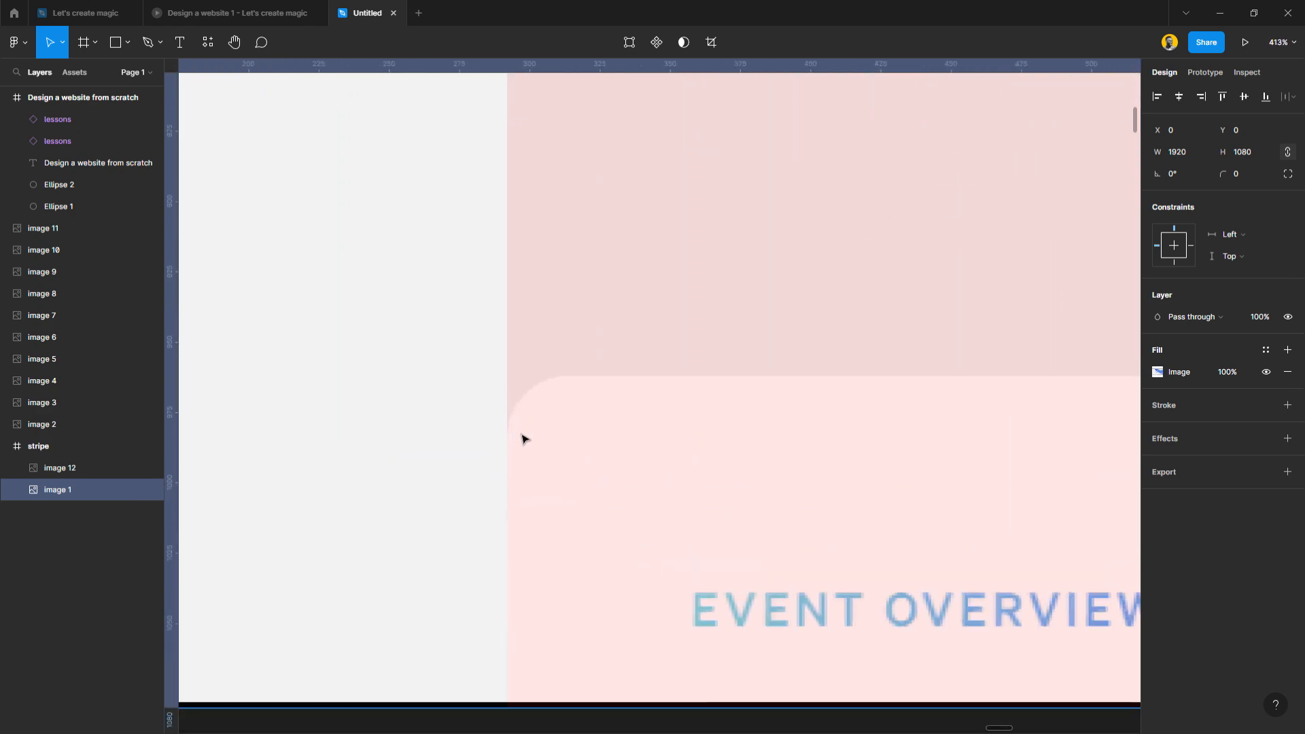
pyautogui.scroll(-5, 521, 440)
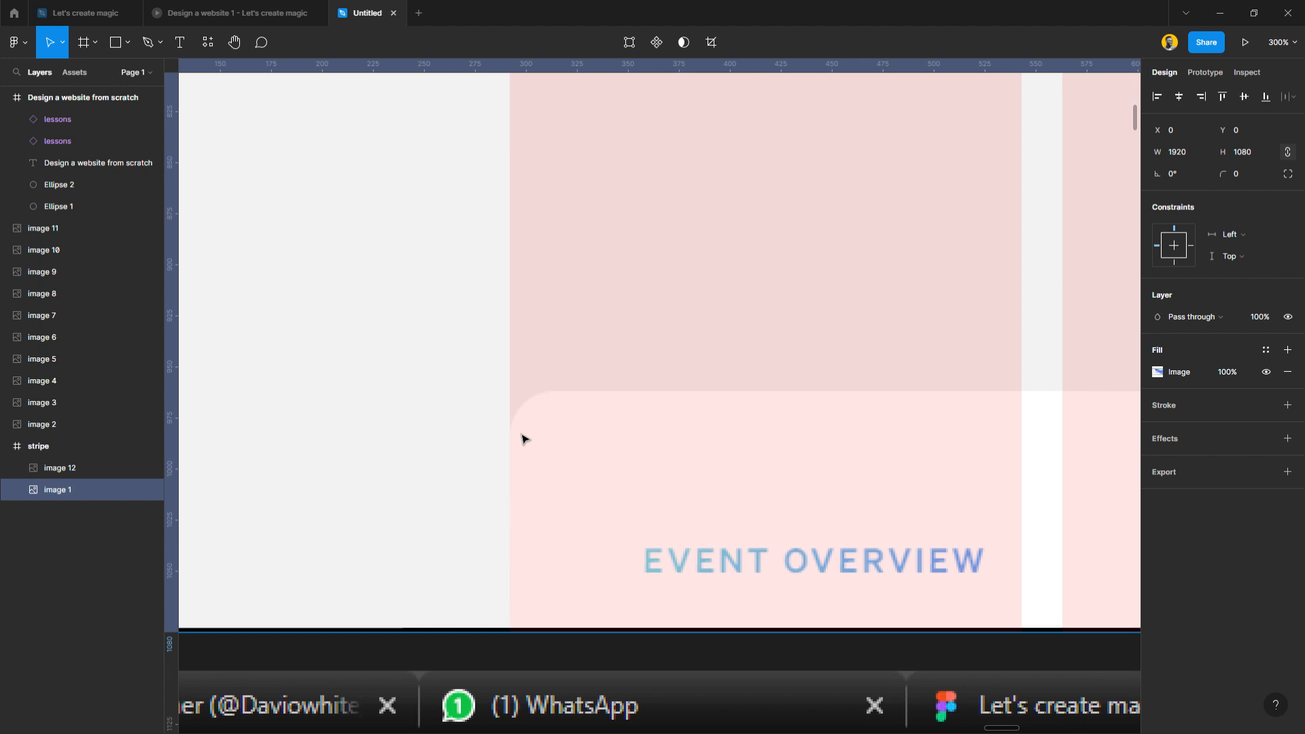
pyautogui.scroll(8, 522, 440)
pyautogui.scroll(5, 523, 438)
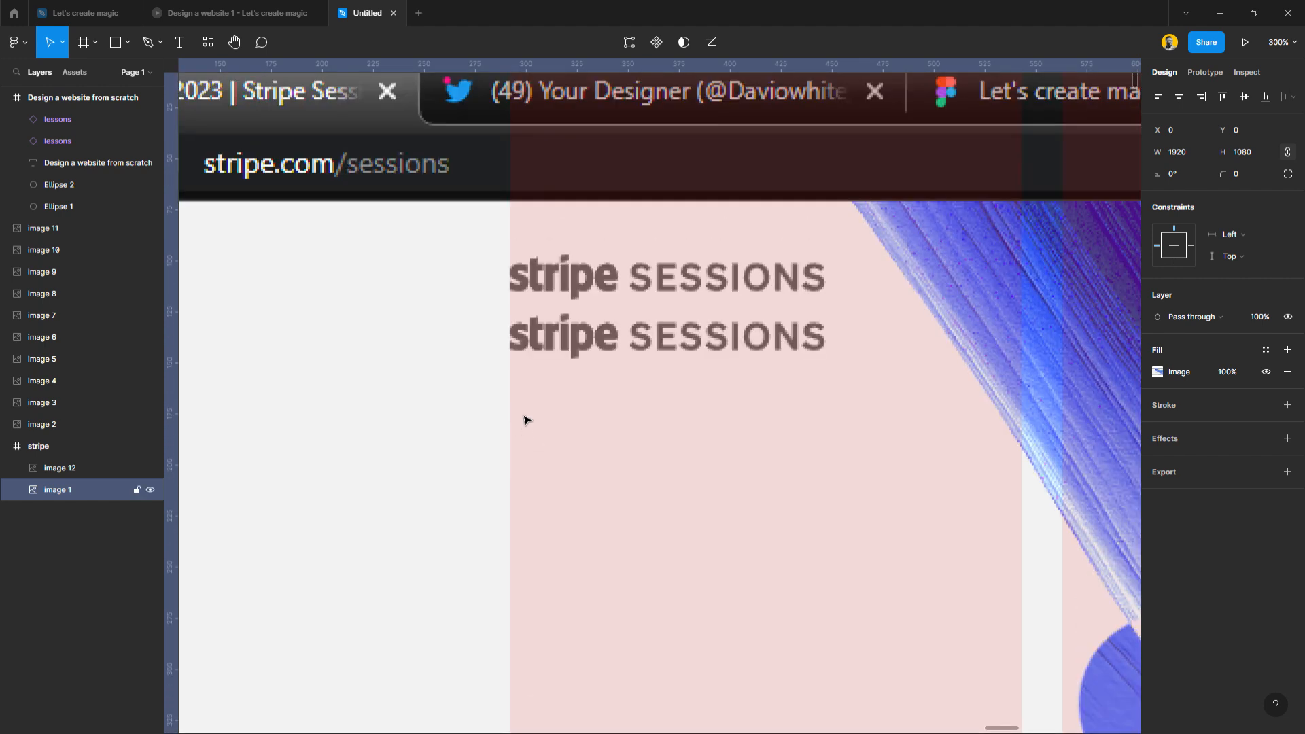
pyautogui.scroll(6, 522, 289)
pyautogui.scroll(-14, 522, 289)
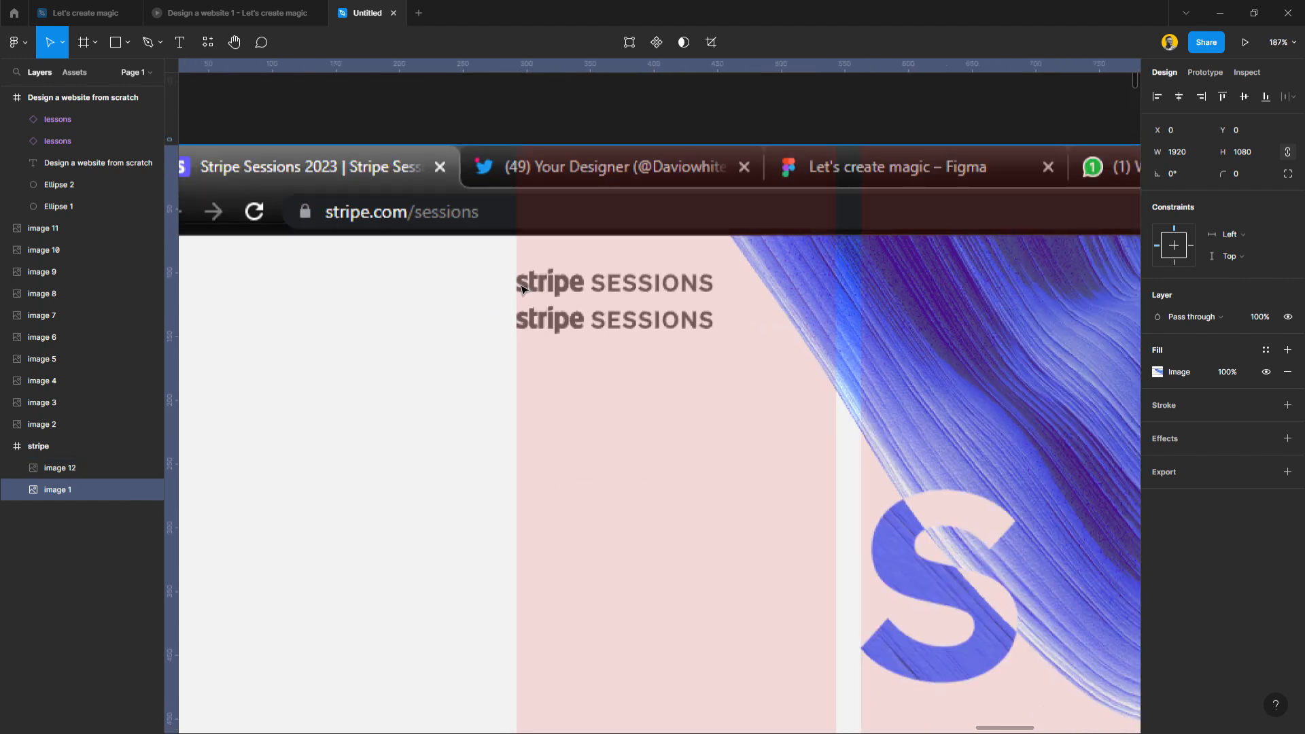
pyautogui.hscroll(1, 522, 289)
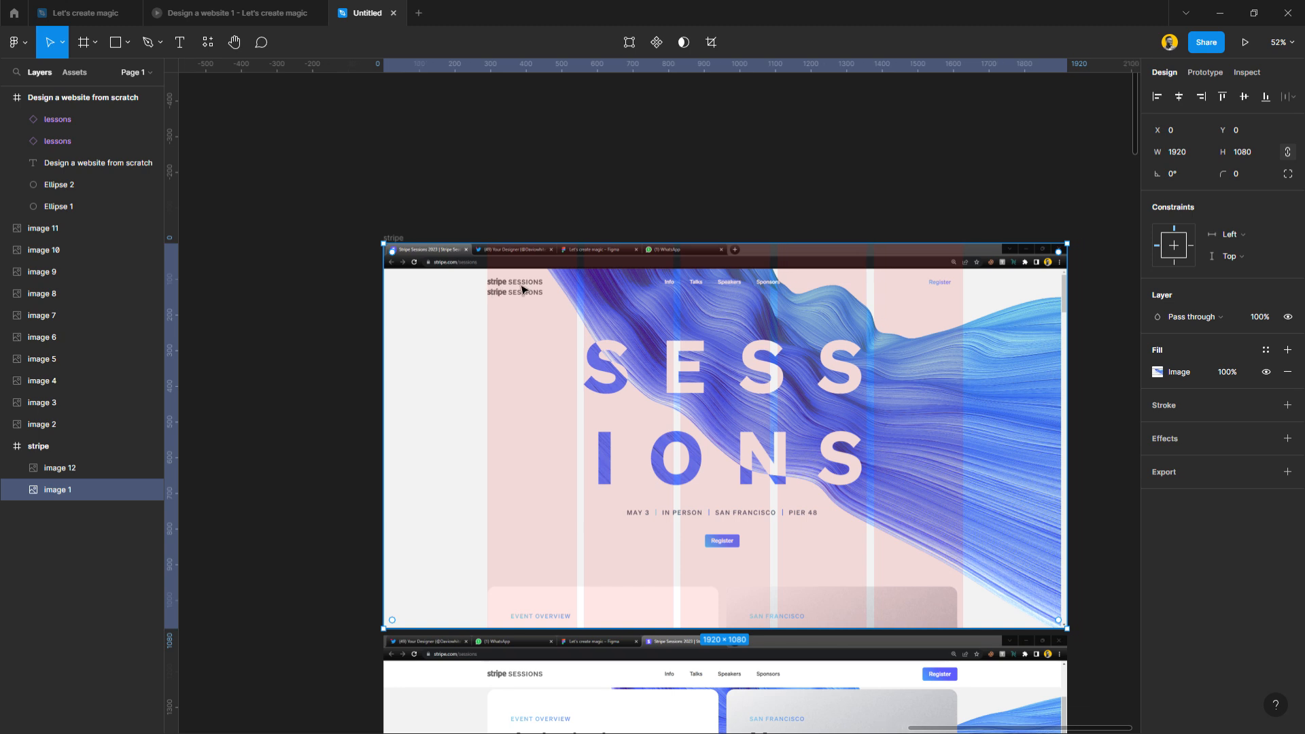
# Set the stripe frame's column grid to 12 columns and change its colour to black (000000).
pyautogui.click(398, 238)
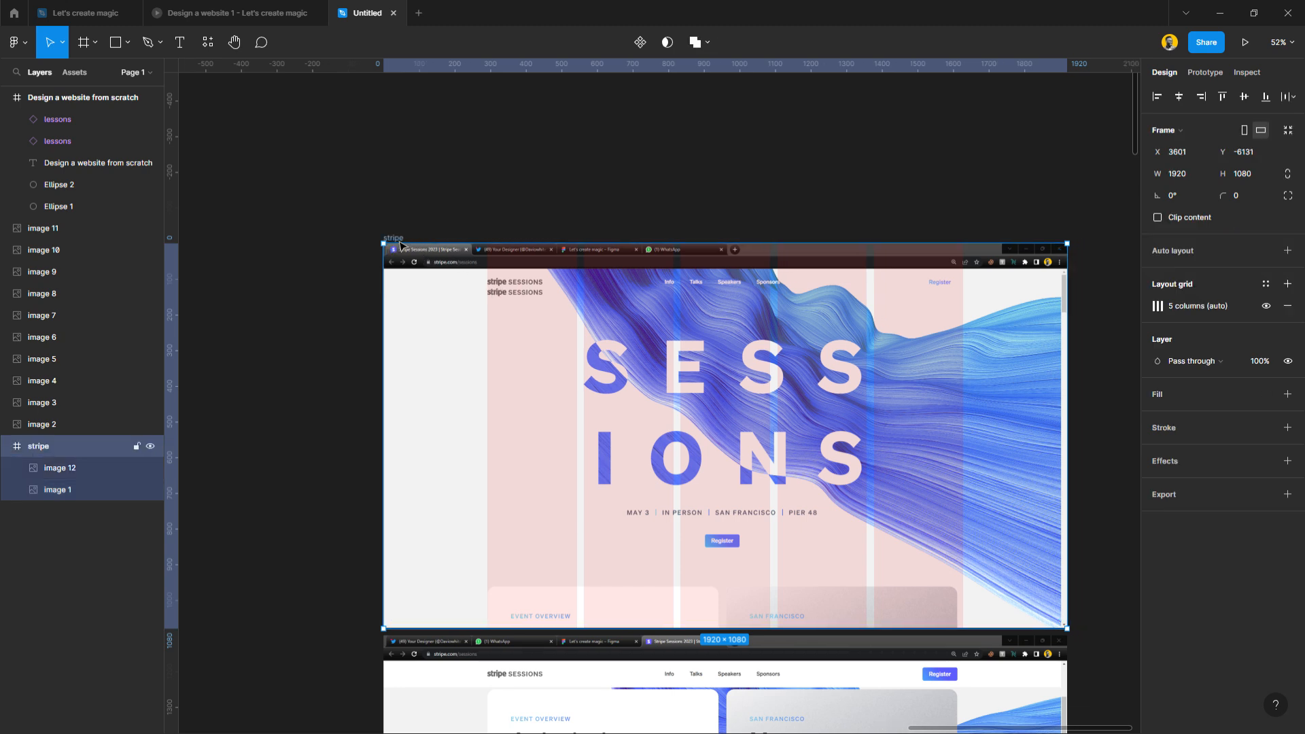
pyautogui.click(1159, 307)
pyautogui.click(1034, 362)
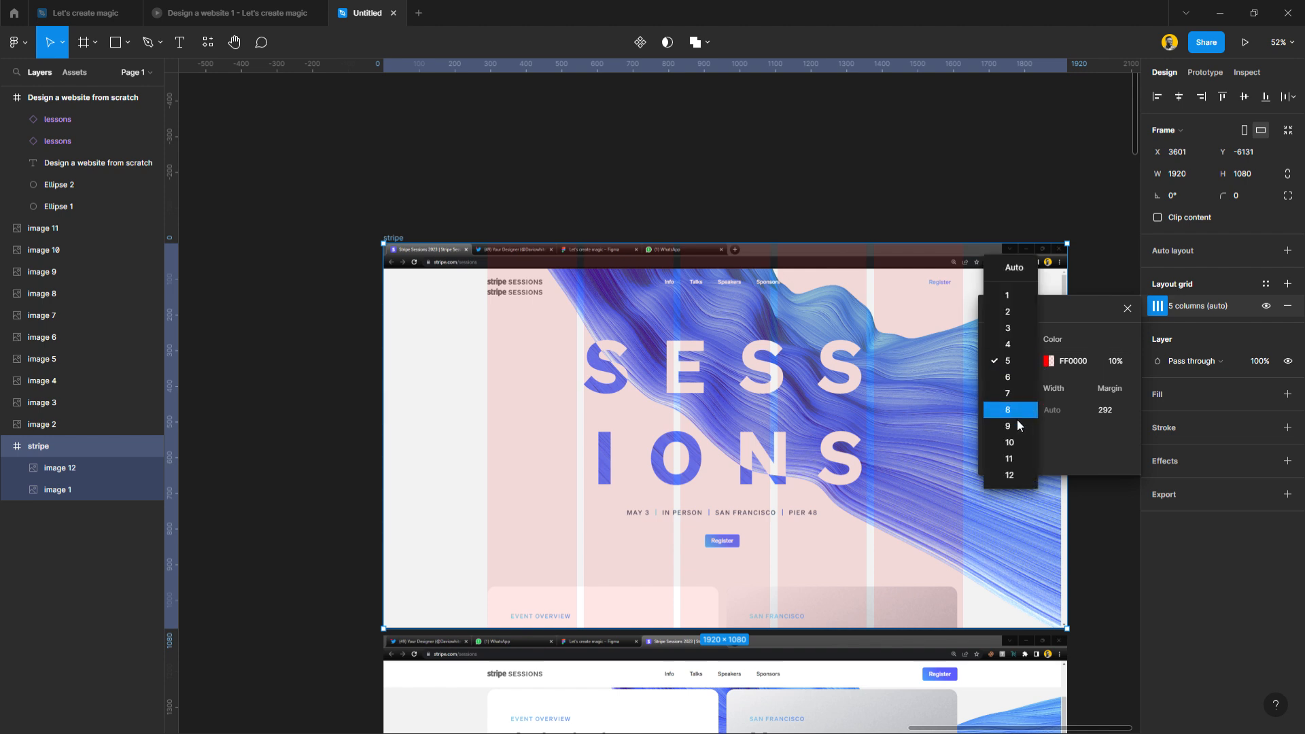
pyautogui.click(1013, 473)
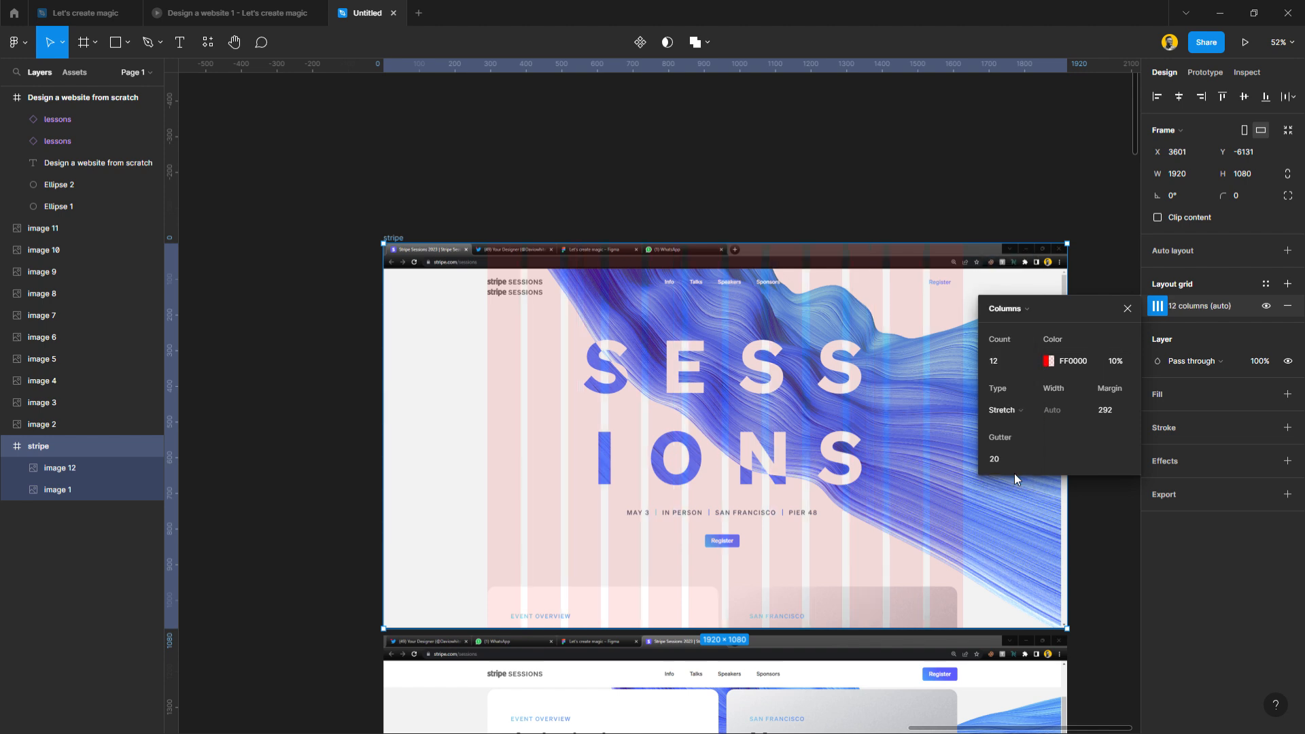
pyautogui.click(1048, 363)
pyautogui.moveTo(899, 457); pyautogui.dragTo(773, 598)
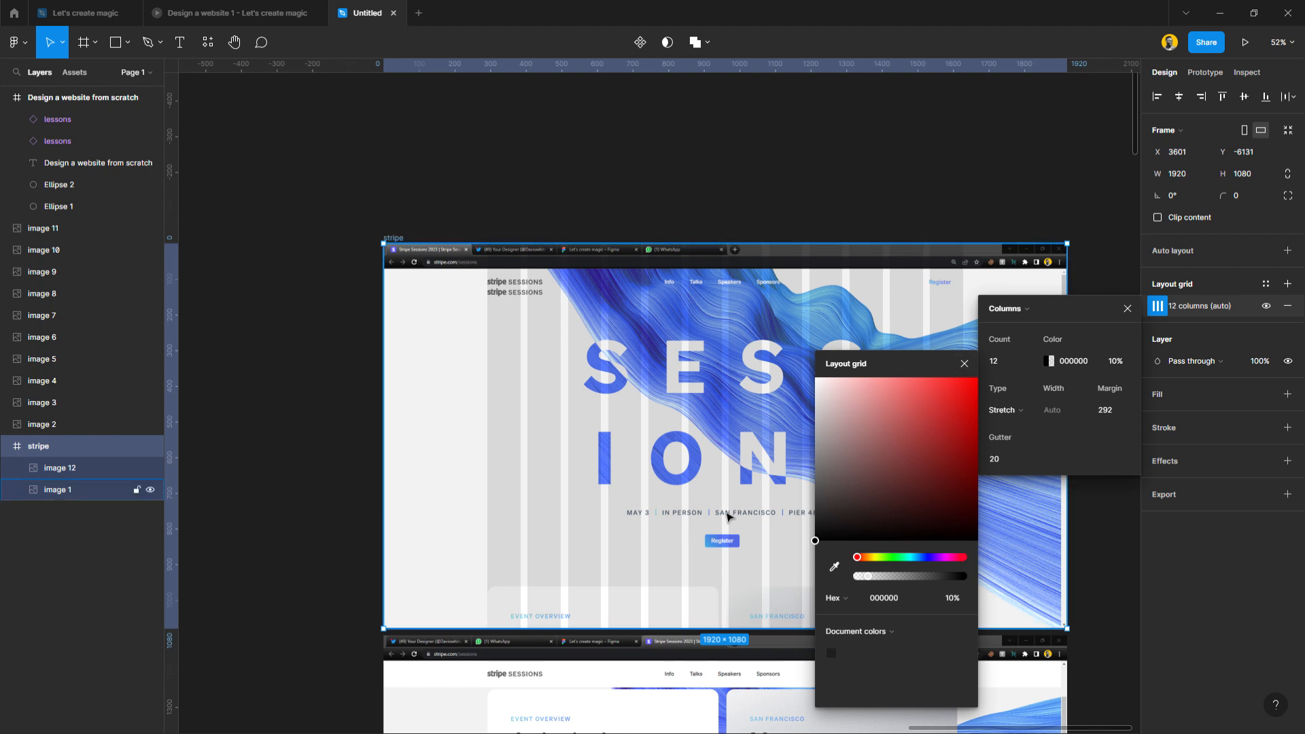
# Set the gutter of the stripe frame's 12-column grid to 24 and compare it with the gap between the content cards.
pyautogui.scroll(-3, 731, 589)
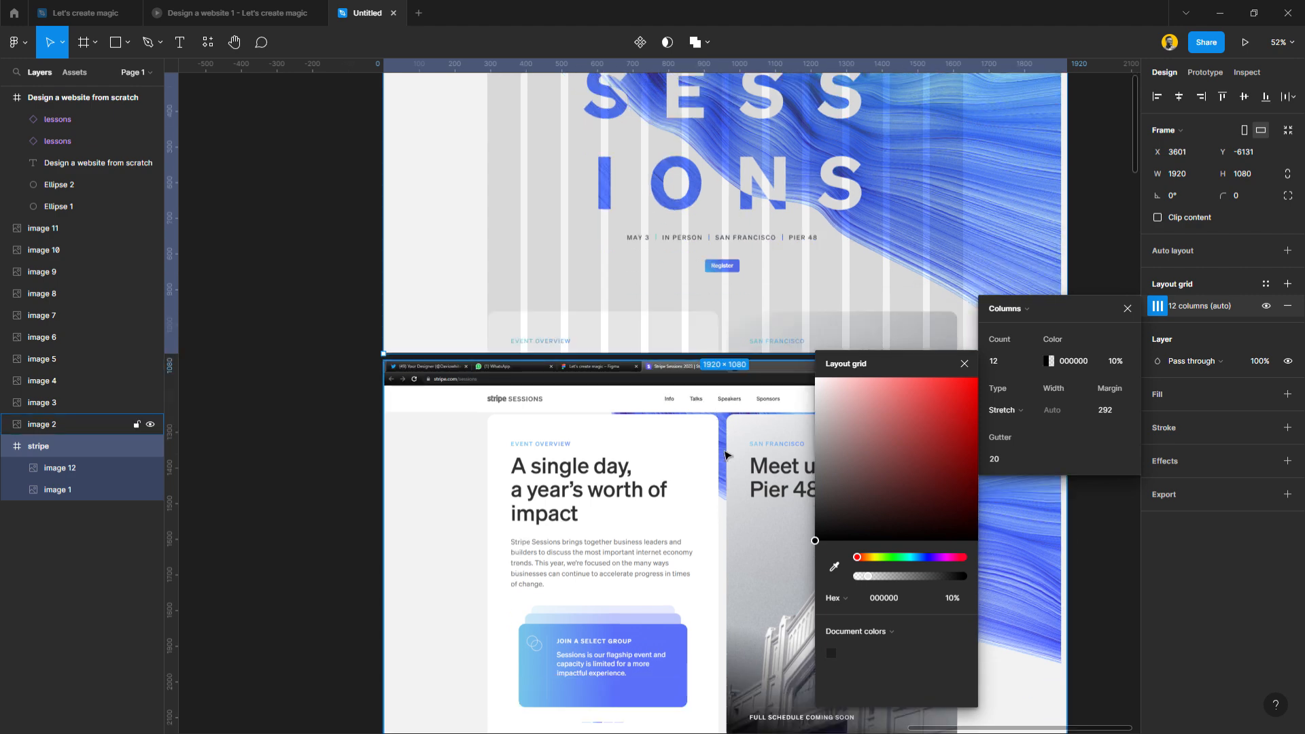
pyautogui.scroll(5, 732, 333)
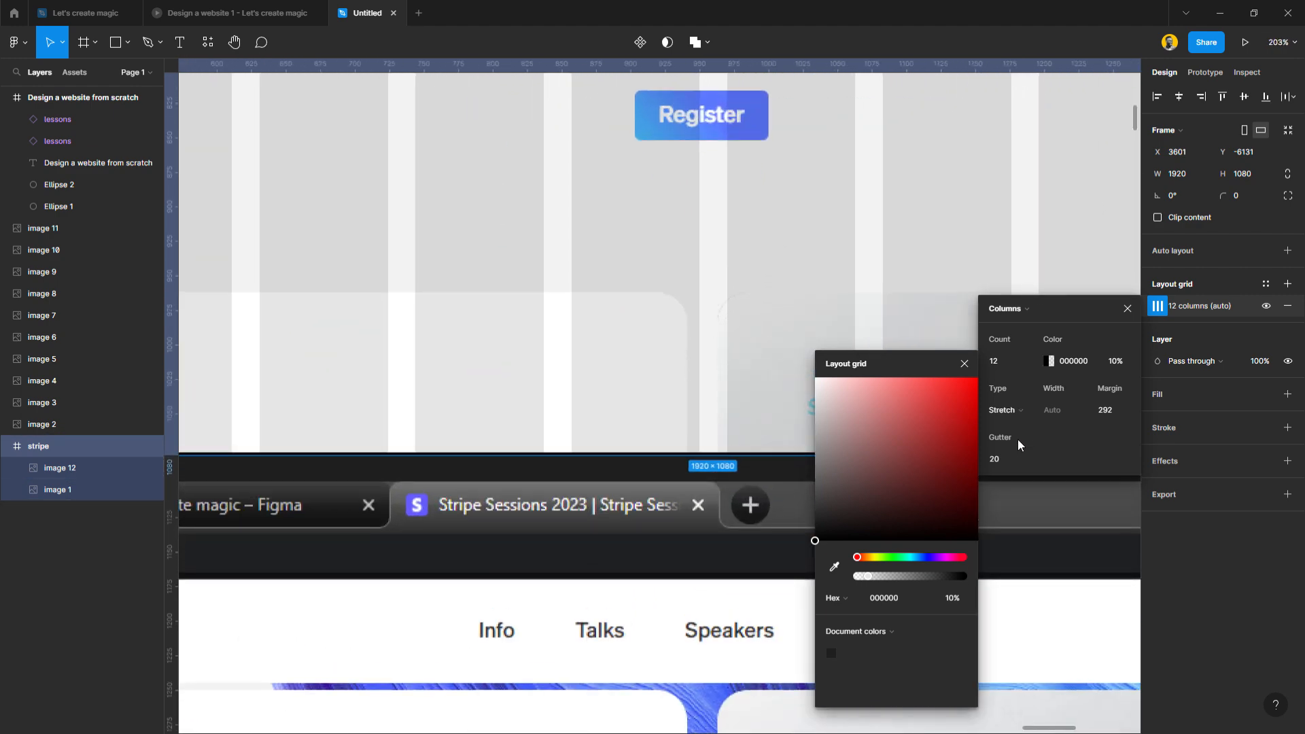
pyautogui.press('Up')
pyautogui.press('Up')
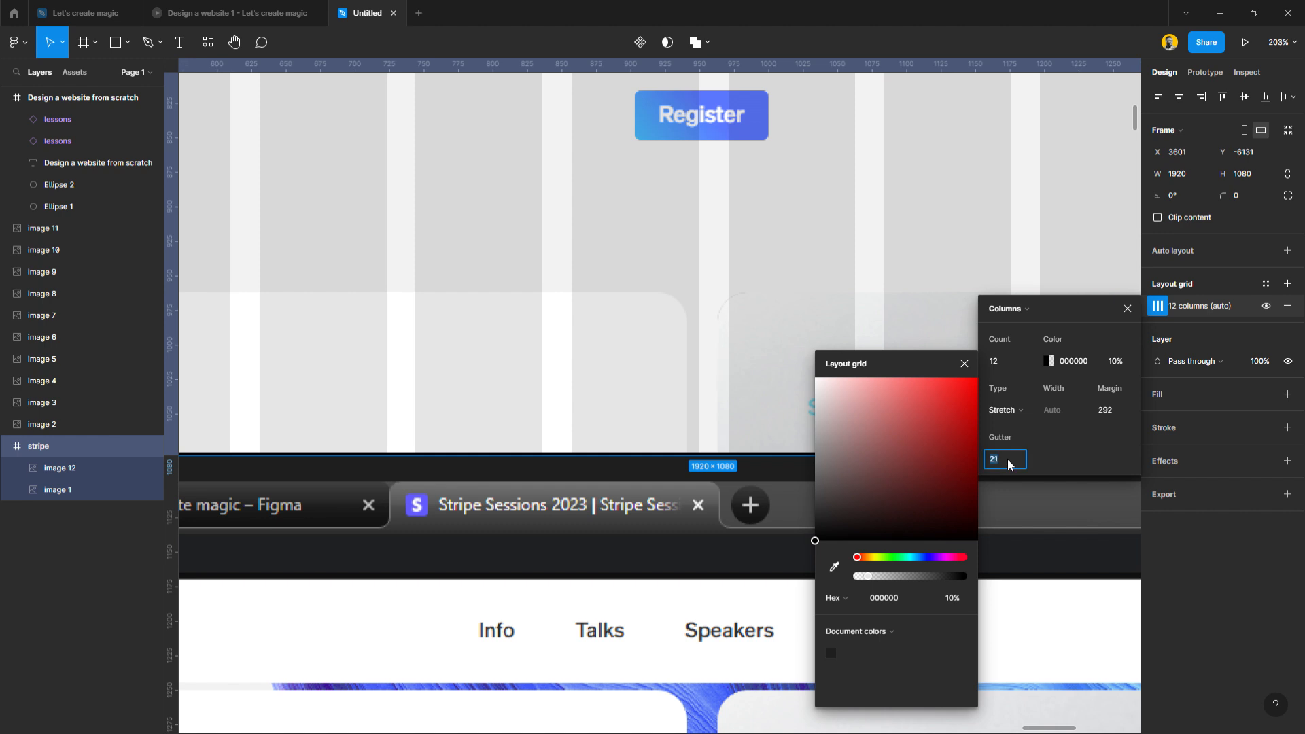
pyautogui.press('Up')
pyautogui.press('Up')
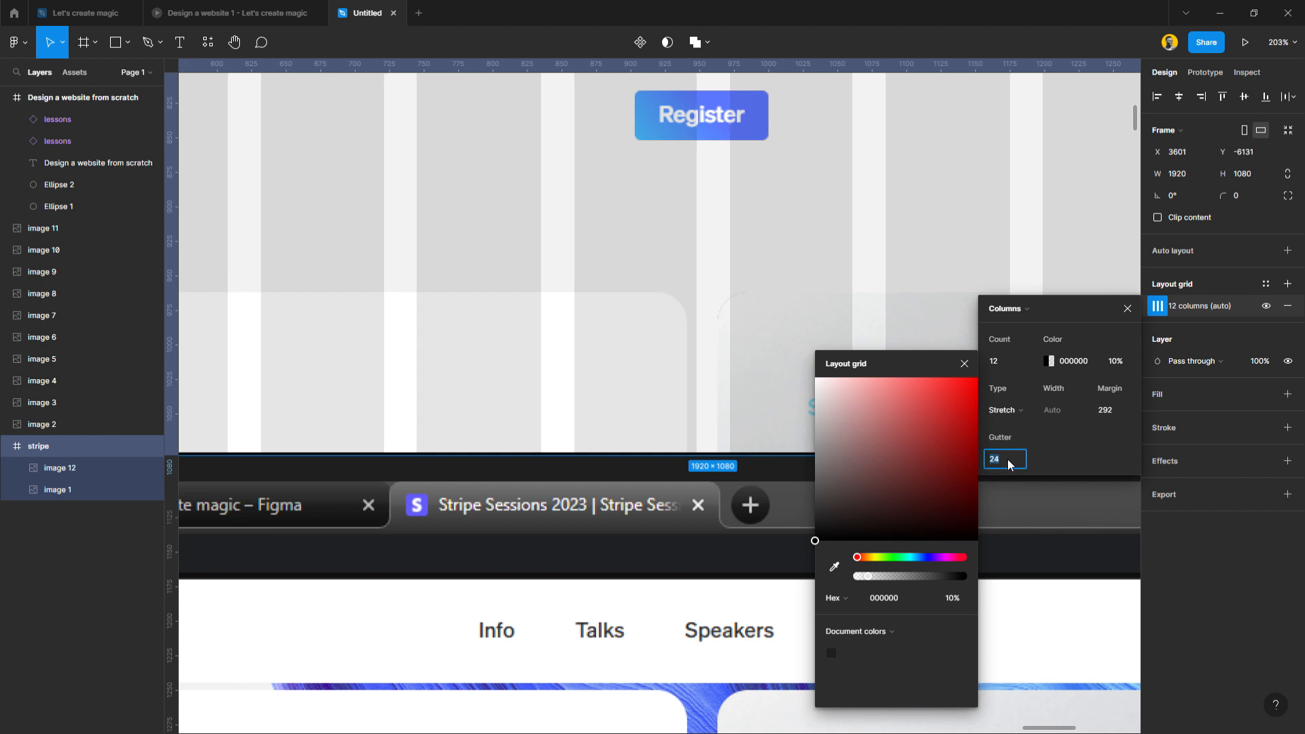
pyautogui.click(964, 363)
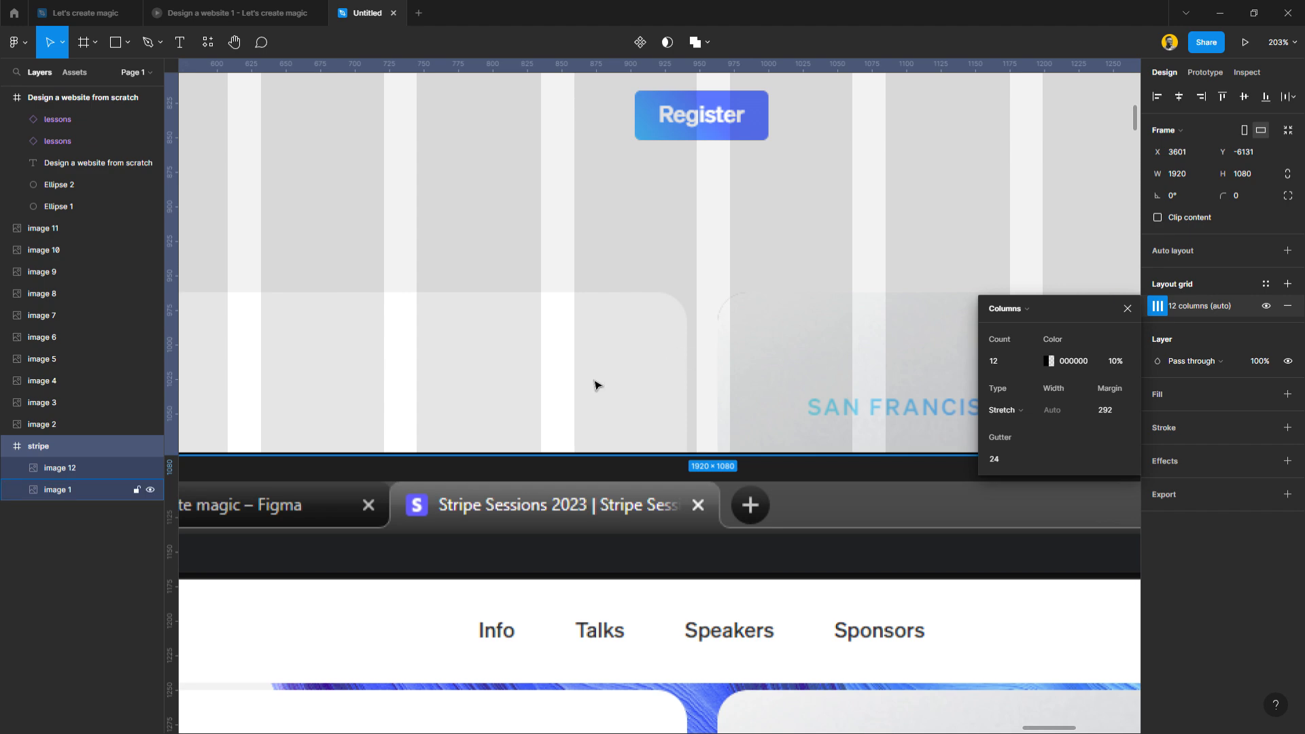
pyautogui.scroll(-5, 702, 549)
pyautogui.scroll(-10, 684, 539)
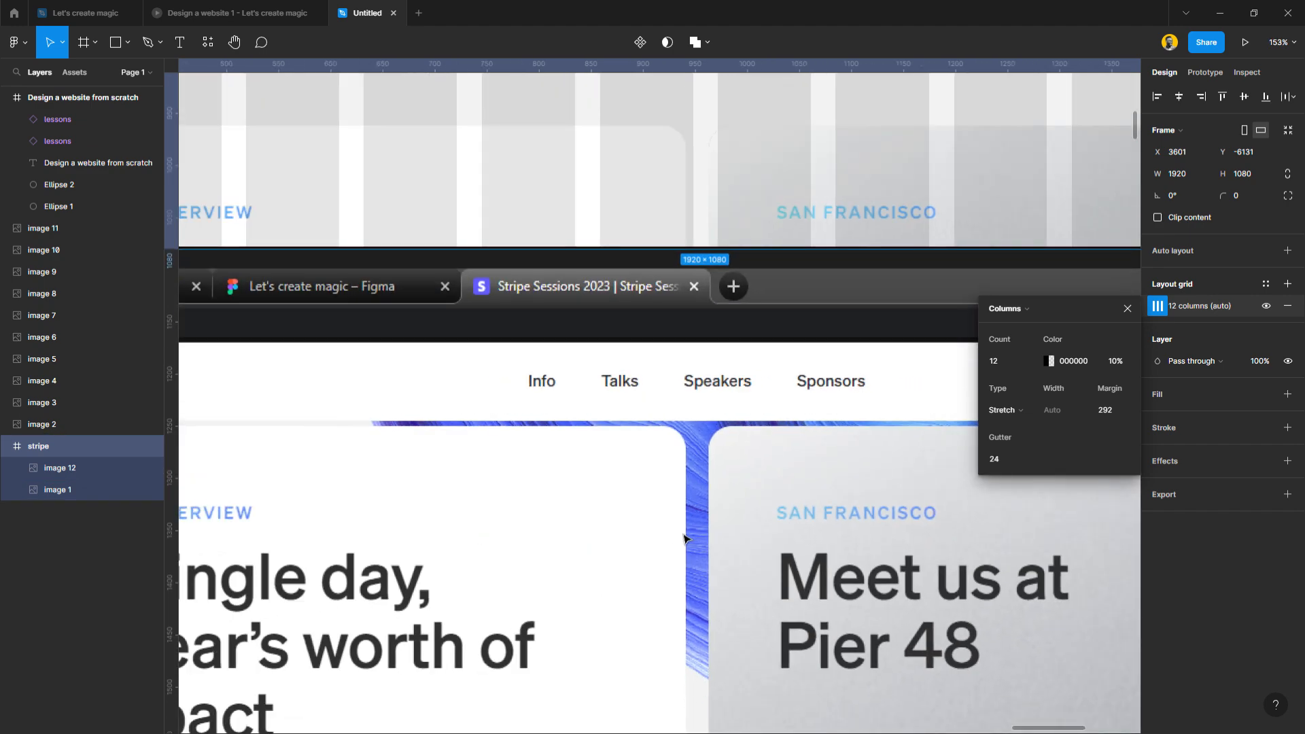
pyautogui.hscroll(2, 684, 539)
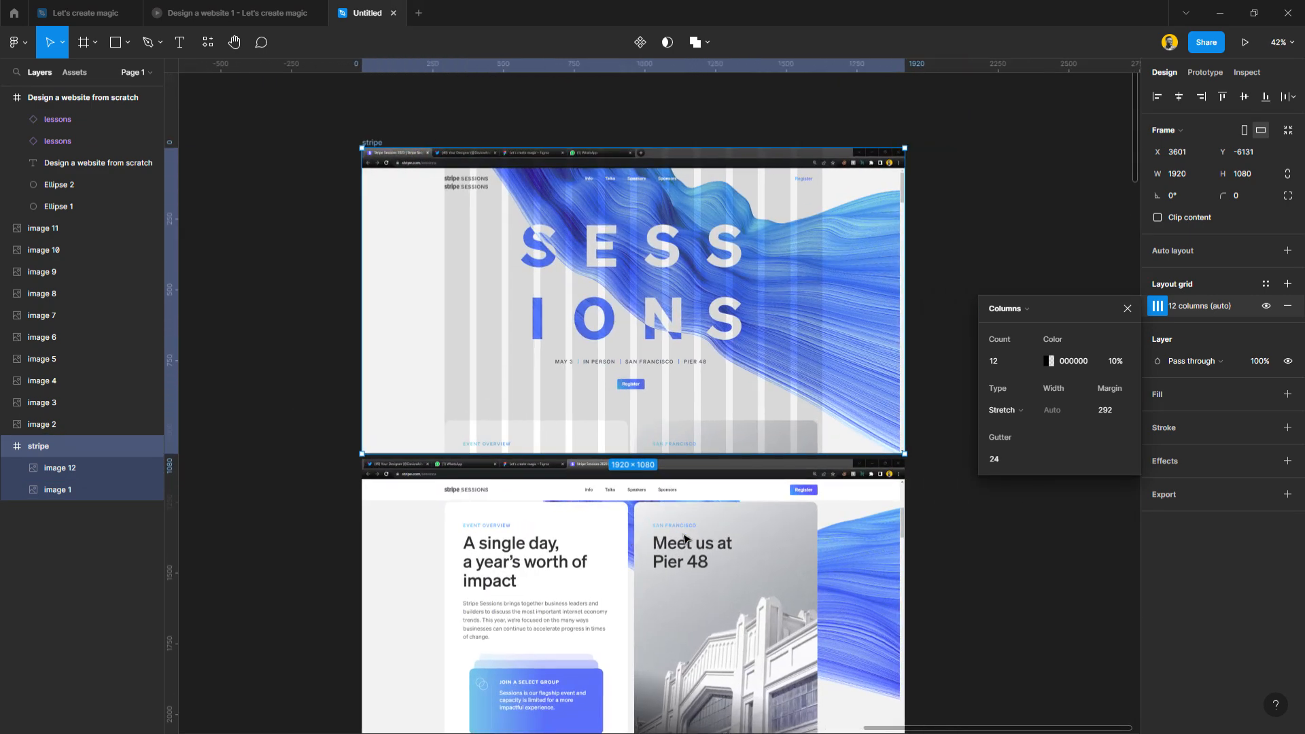
pyautogui.click(1126, 309)
# Save the stripe frame's column grid as a new grid style named 12pt-grid.
pyautogui.click(1267, 285)
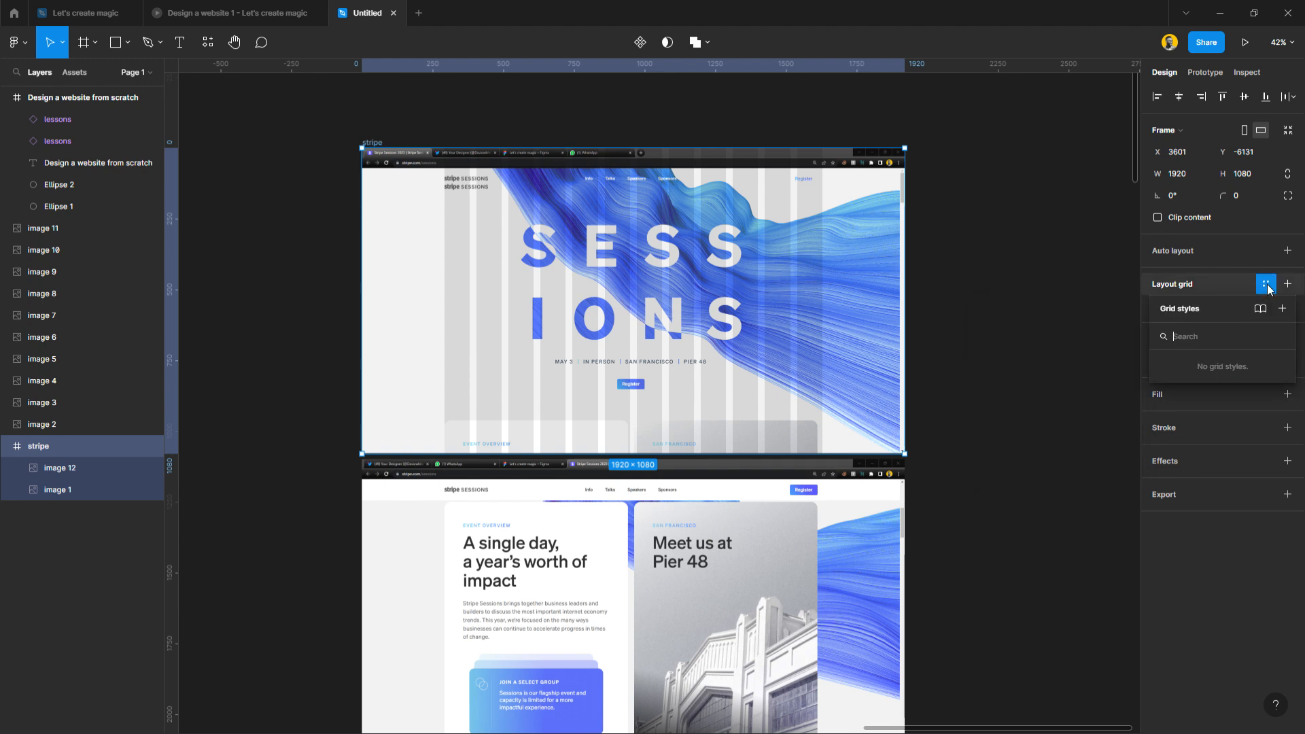
pyautogui.click(1282, 309)
pyautogui.write('12pt-grid')
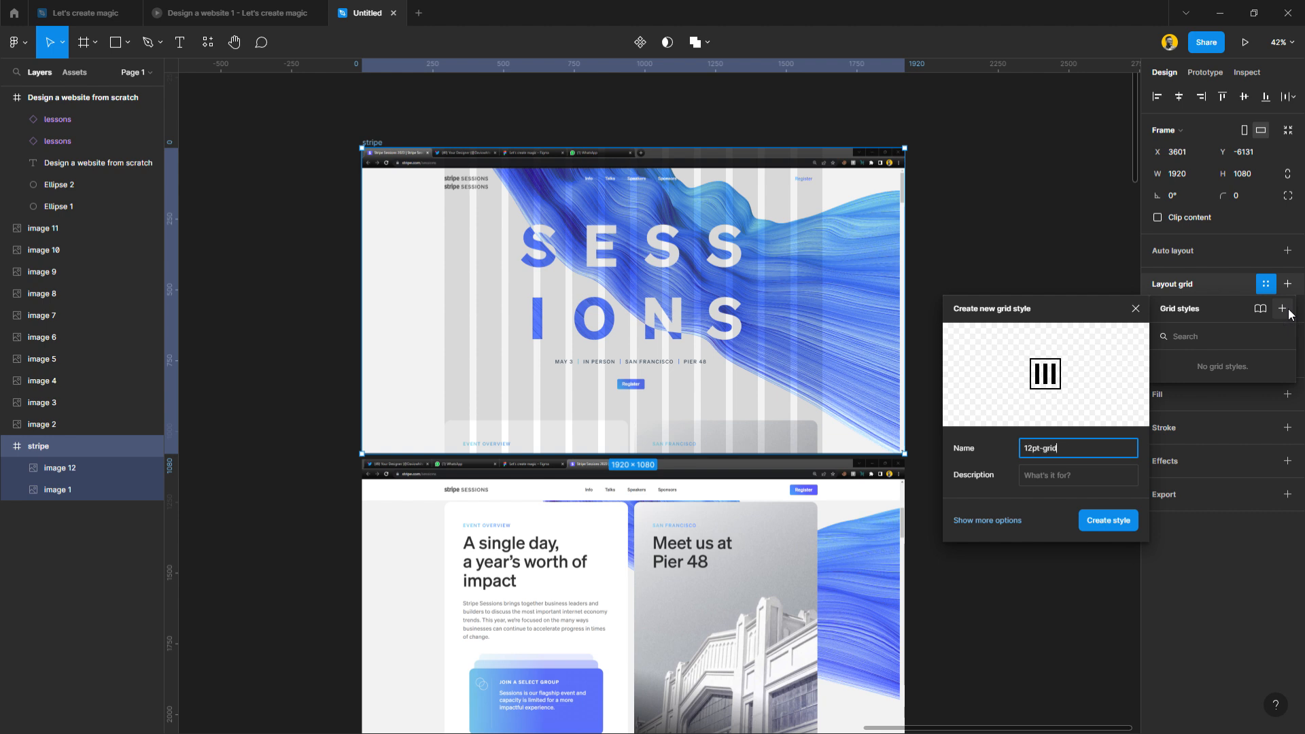
pyautogui.press('Return')
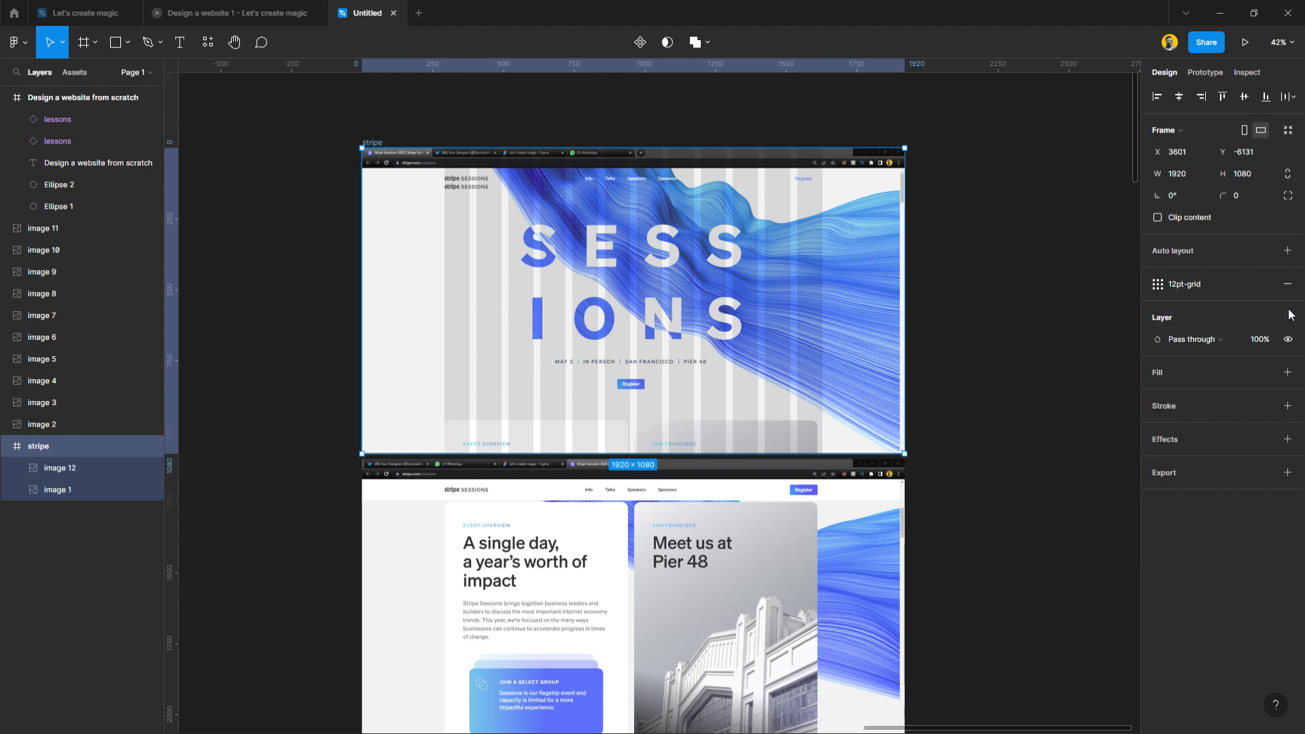
pyautogui.click(1094, 309)
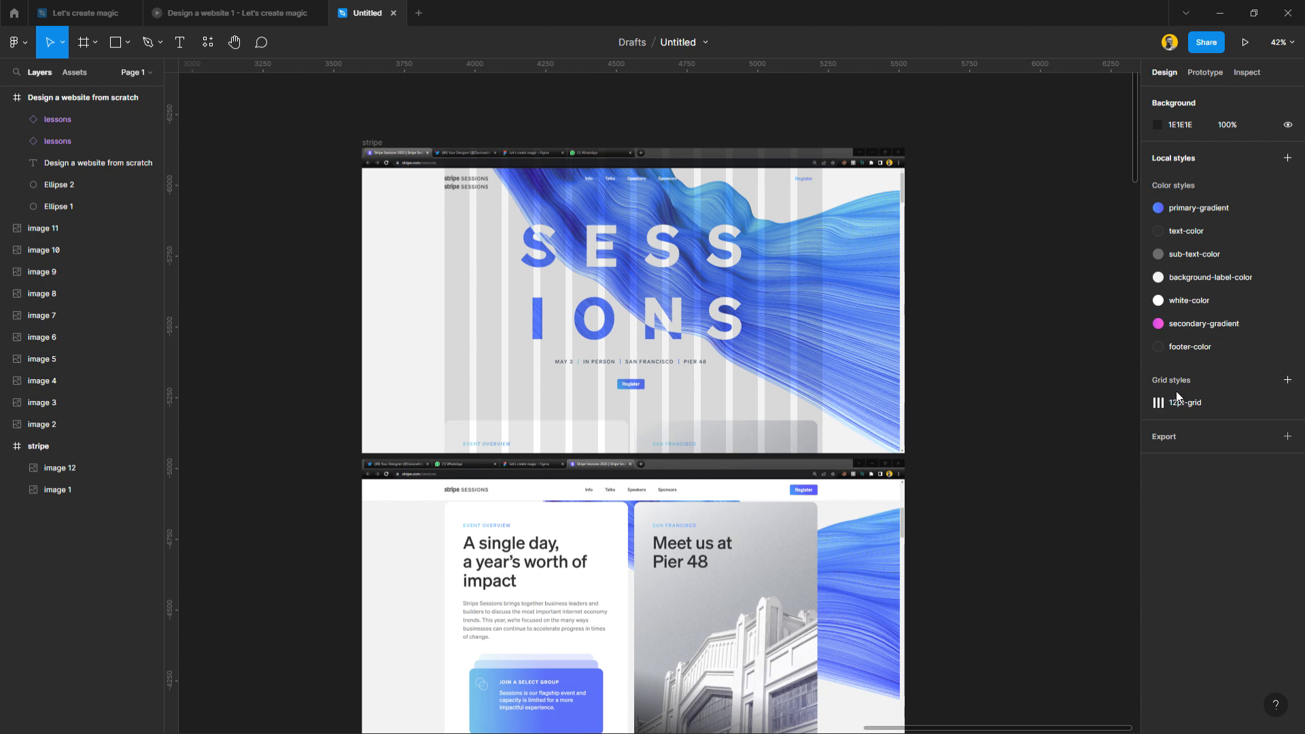
# Hide the layout grids on the canvas.
pyautogui.scroll(-3, 939, 402)
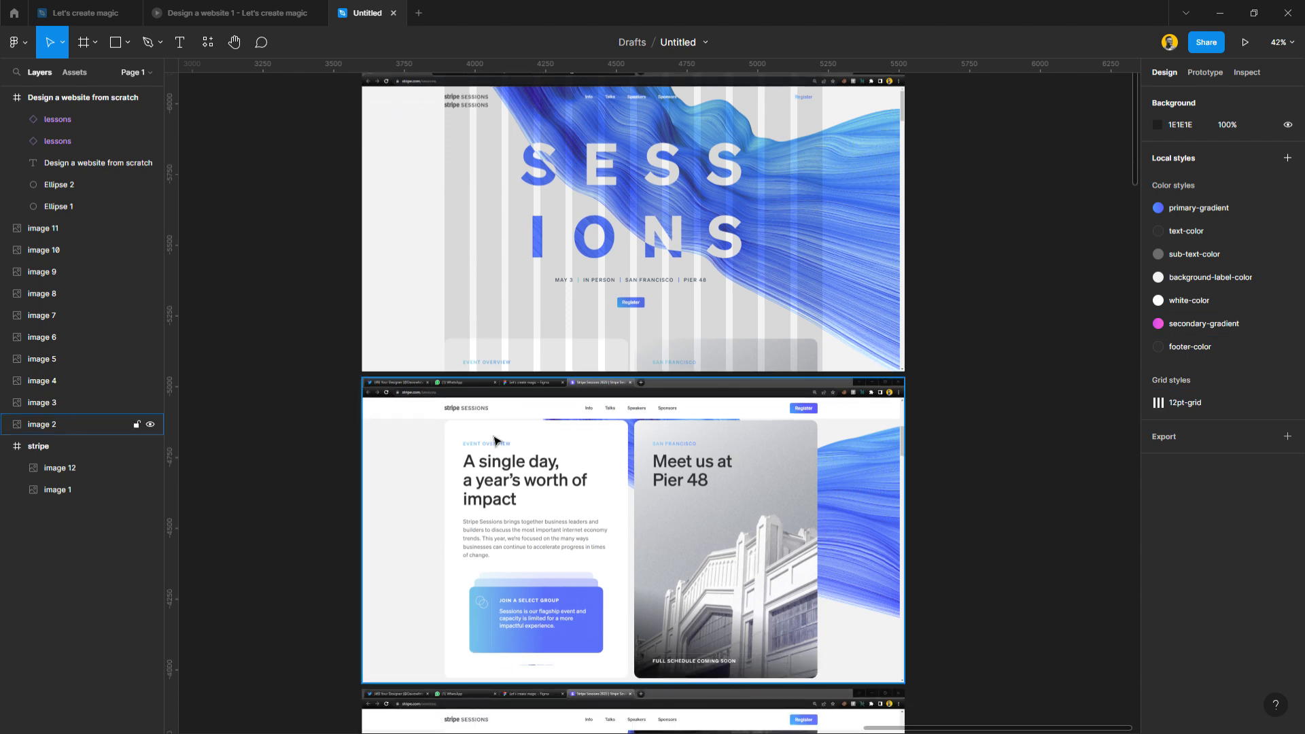
pyautogui.scroll(-3, 498, 442)
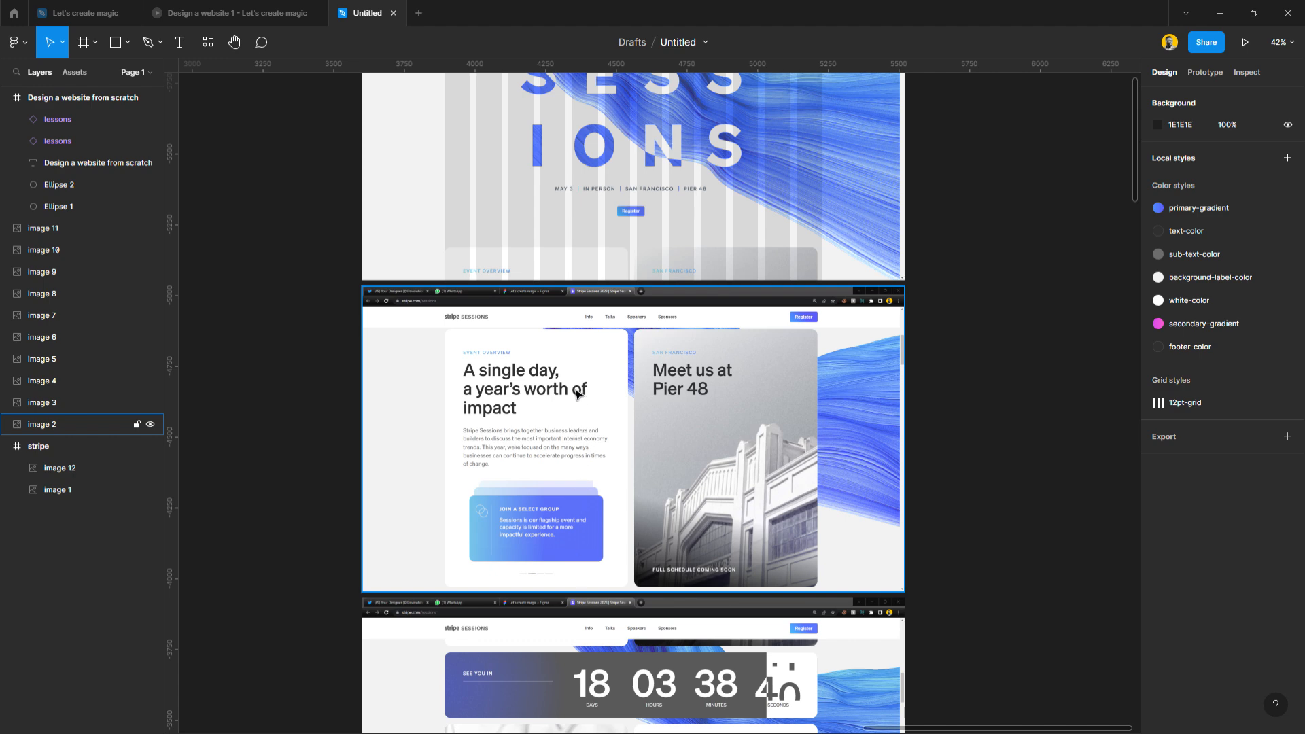
pyautogui.scroll(10, 576, 391)
pyautogui.keyDown('ctrl'); pyautogui.scroll(1, 775, 282); pyautogui.keyUp('ctrl')
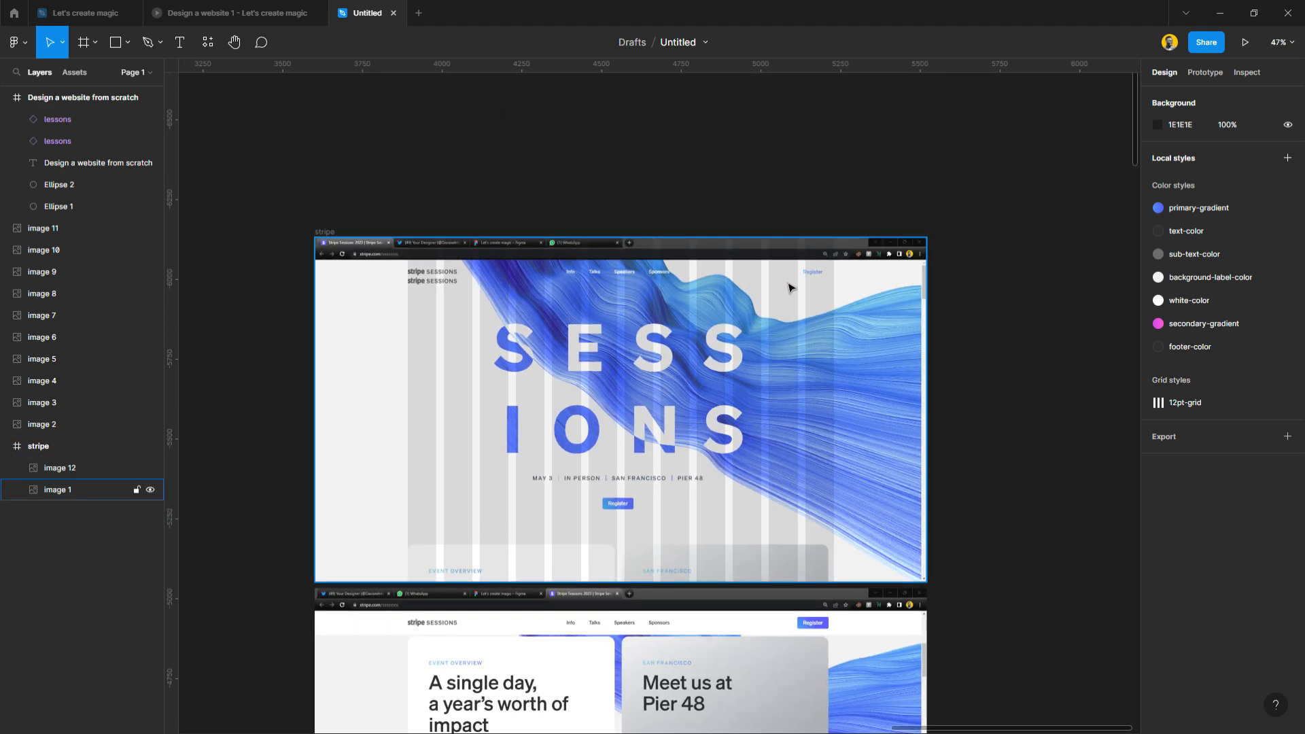
pyautogui.keyDown('ctrl'); pyautogui.scroll(2, 805, 286); pyautogui.keyUp('ctrl')
pyautogui.click(865, 306)
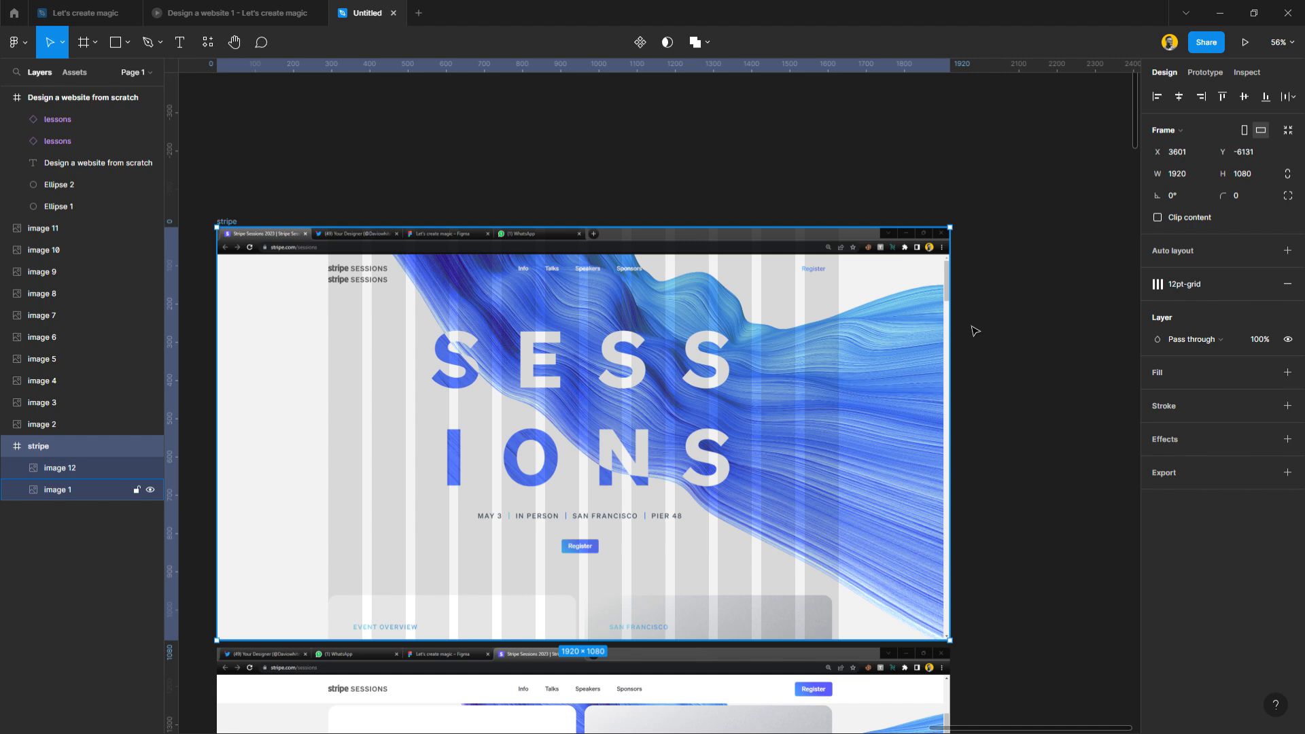
pyautogui.click(1264, 284)
pyautogui.click(1058, 317)
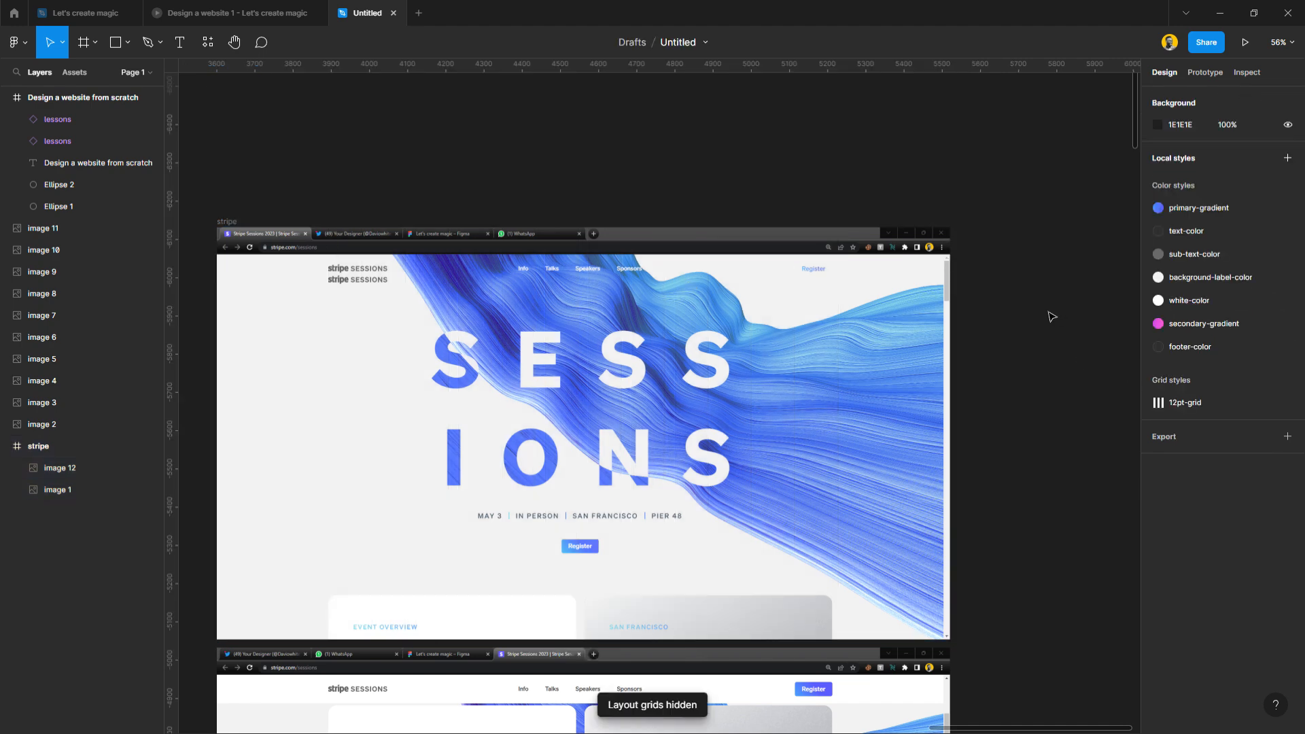
# Draw a thin rectangle about 1 wide and 73 high over the white navigation bar in the second screenshot.
pyautogui.keyDown('ctrl'); pyautogui.scroll(3, 780, 293); pyautogui.keyUp('ctrl')
pyautogui.scroll(-5, 722, 340)
pyautogui.hscroll(-3, 722, 341)
pyautogui.scroll(-1, 722, 341)
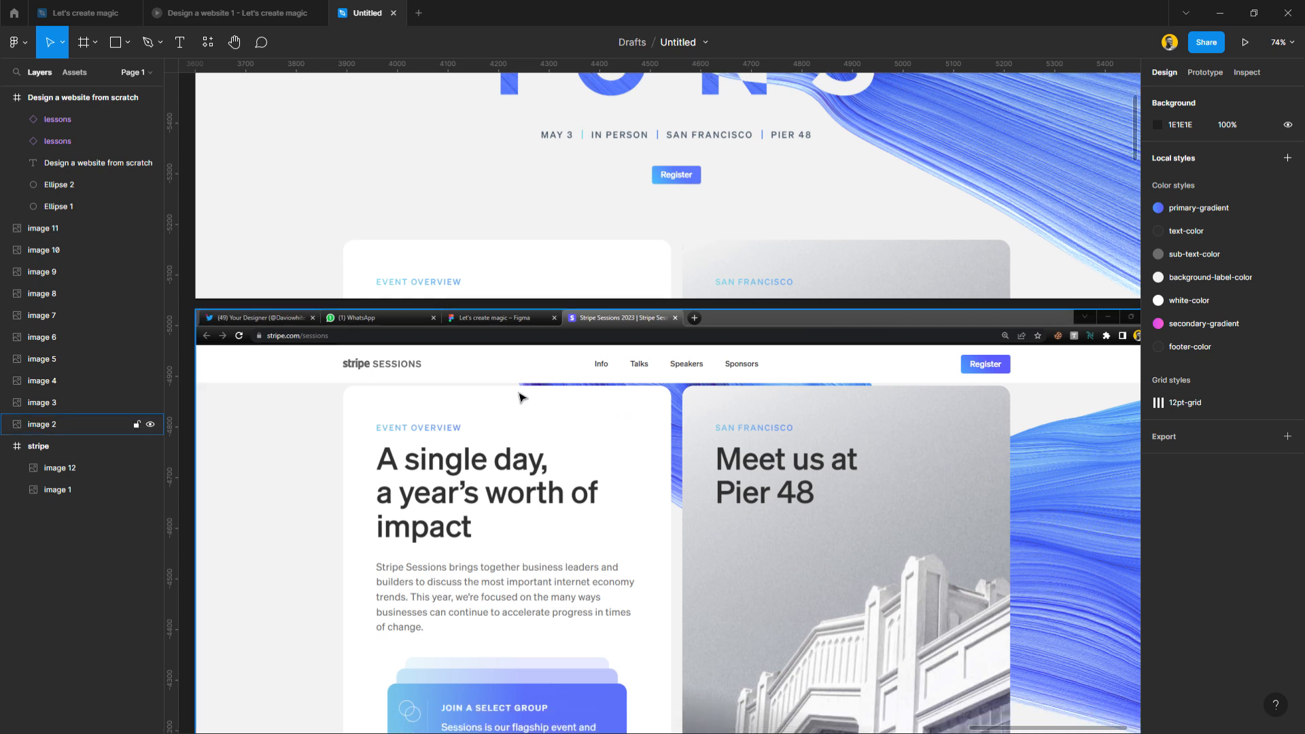
pyautogui.click(522, 398)
pyautogui.press('r')
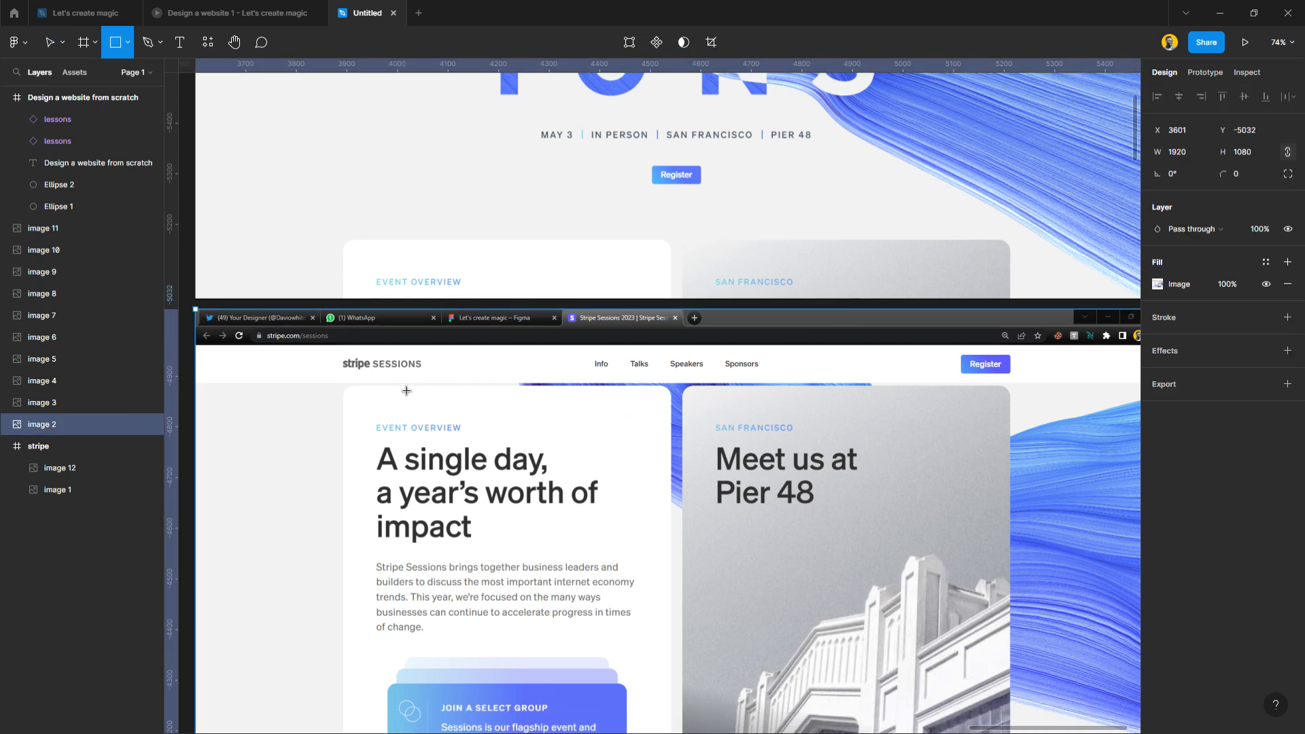
pyautogui.moveTo(394, 381); pyautogui.dragTo(394, 344)
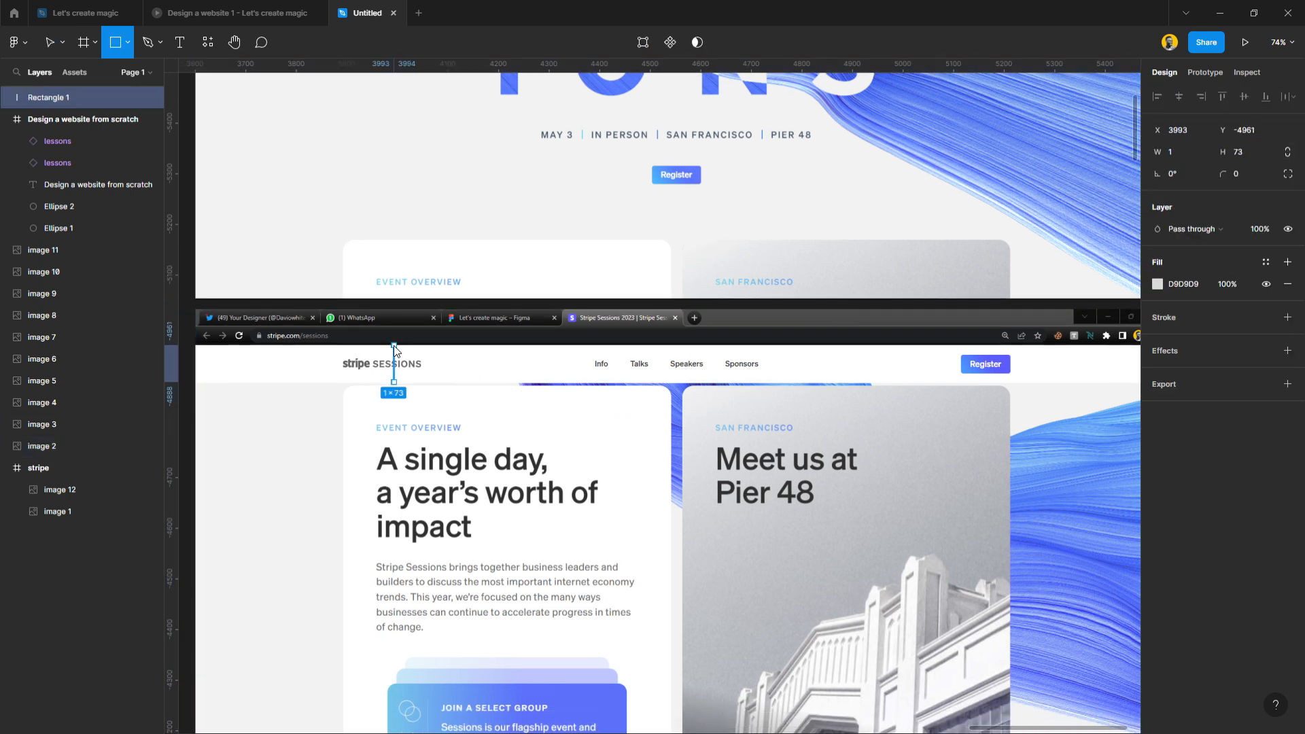
# Stretch the thin rectangle to the navigation bar's full height of 75 and widen it to about 129.
pyautogui.scroll(10, 395, 350)
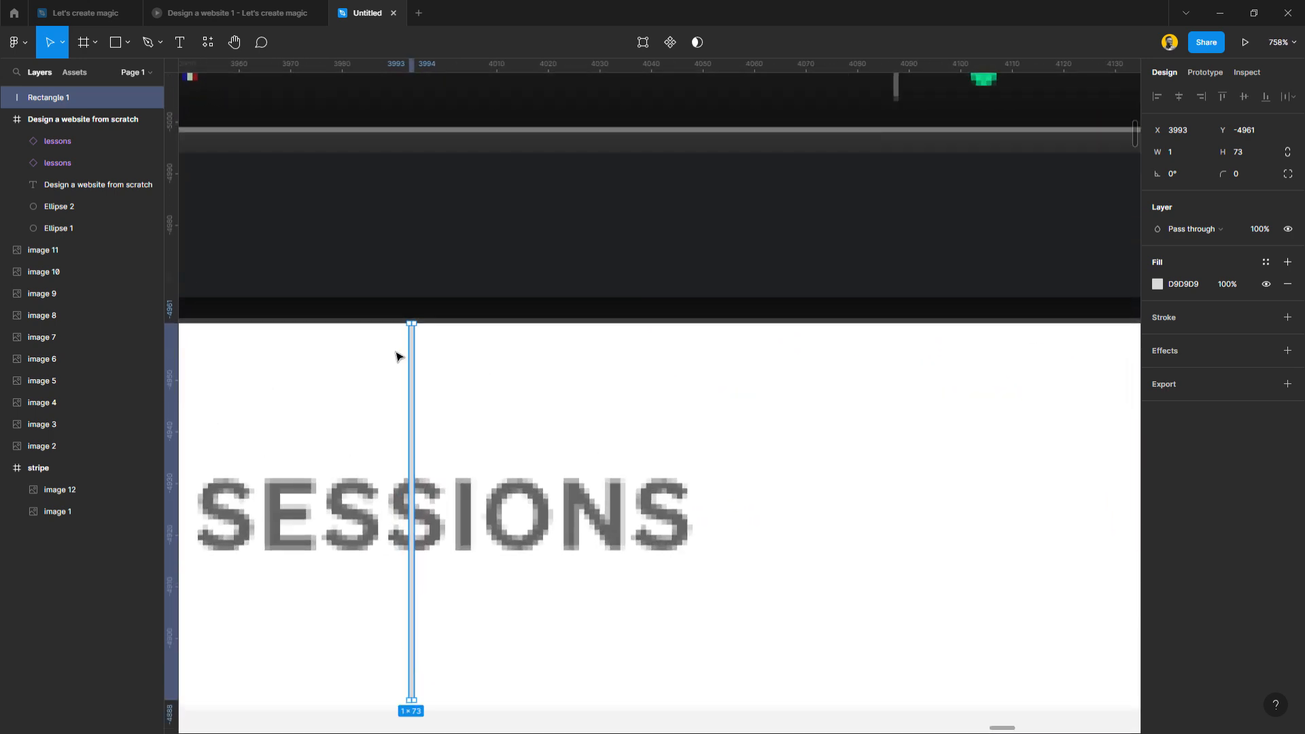
pyautogui.scroll(-3, 397, 356)
pyautogui.moveTo(421, 601); pyautogui.dragTo(421, 609)
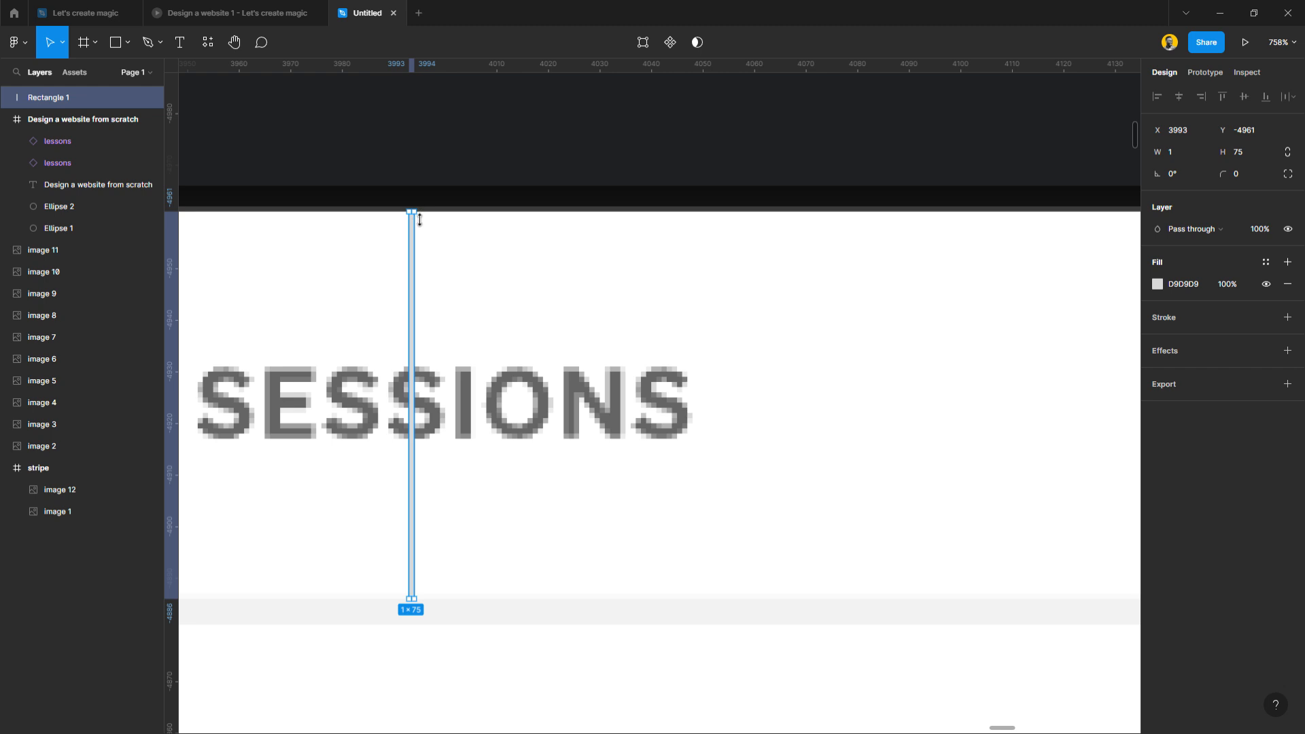
pyautogui.moveTo(420, 218); pyautogui.dragTo(426, 219)
pyautogui.moveTo(428, 279); pyautogui.dragTo(1074, 389)
pyautogui.scroll(-10, 924, 390)
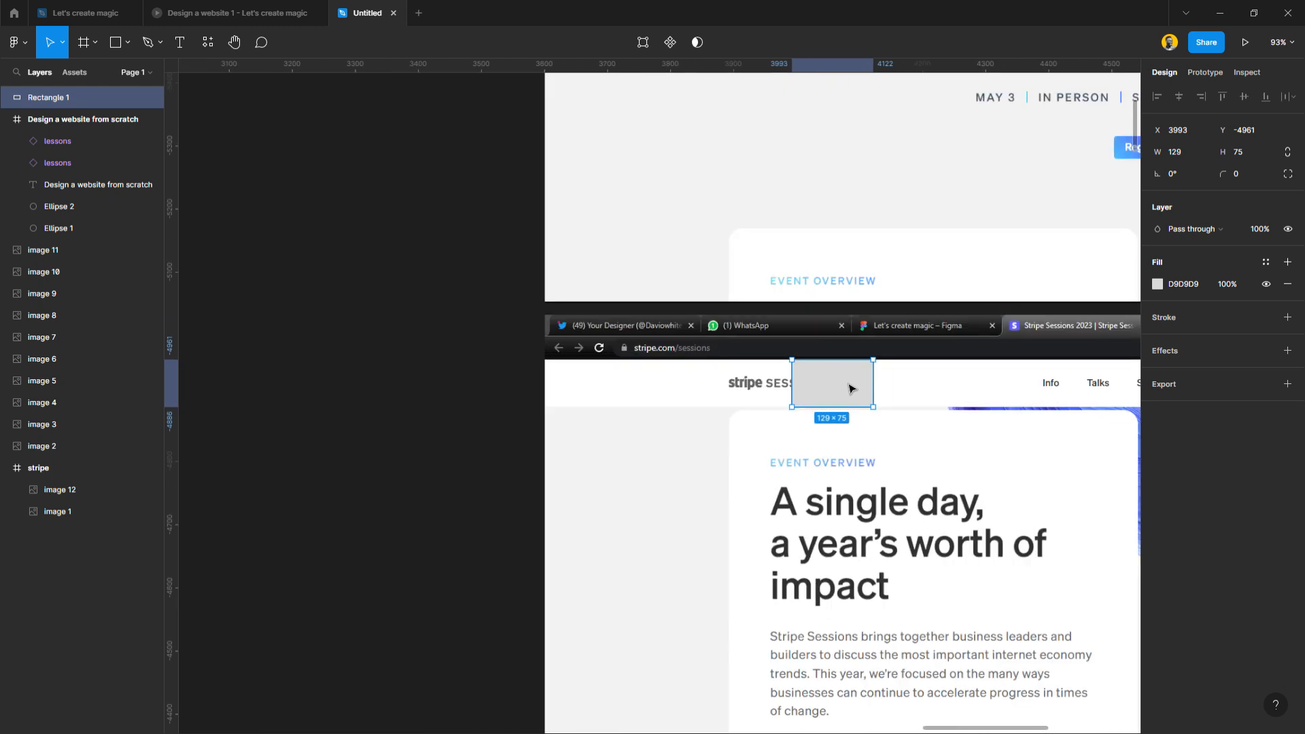
# Move the 129 × 75 rectangle into the stripe frame by cutting and pasting, placing it just below the browser bar at Y 71.
pyautogui.press('Delete')
pyautogui.scroll(-6, 851, 387)
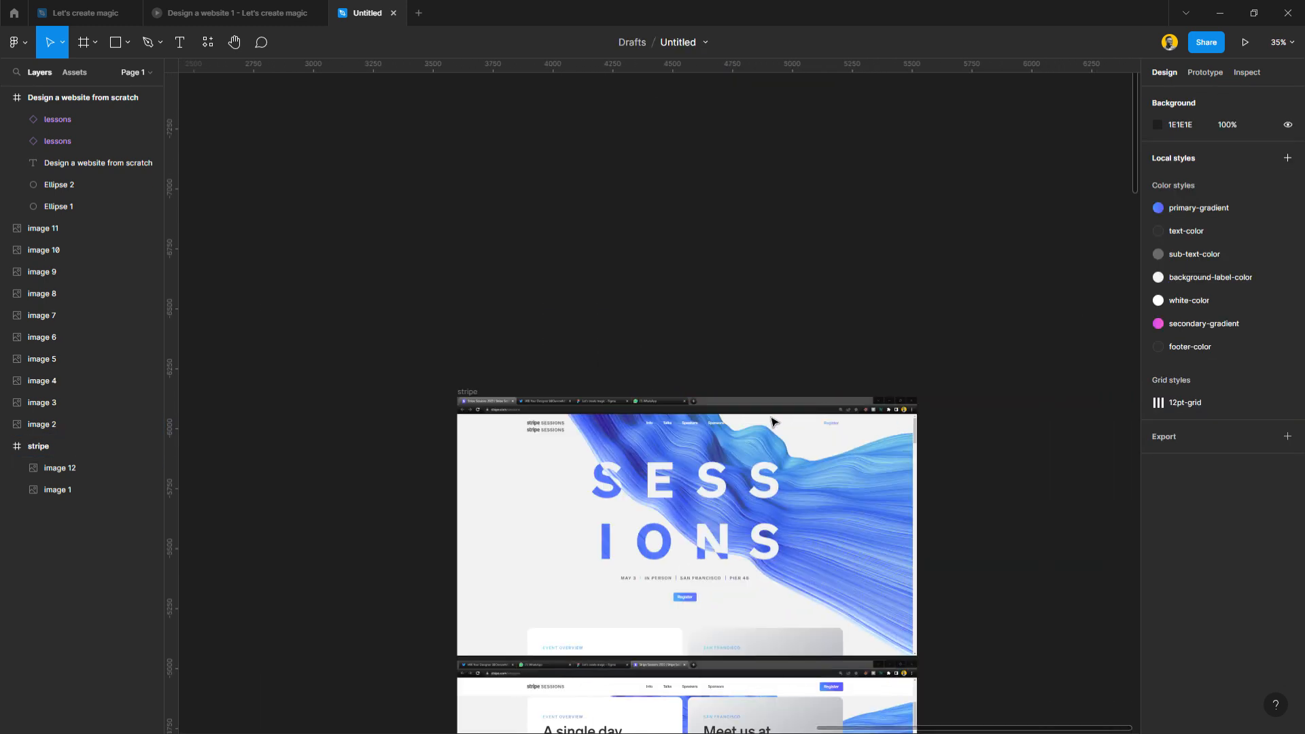
pyautogui.scroll(4, 639, 490)
pyautogui.click(646, 320)
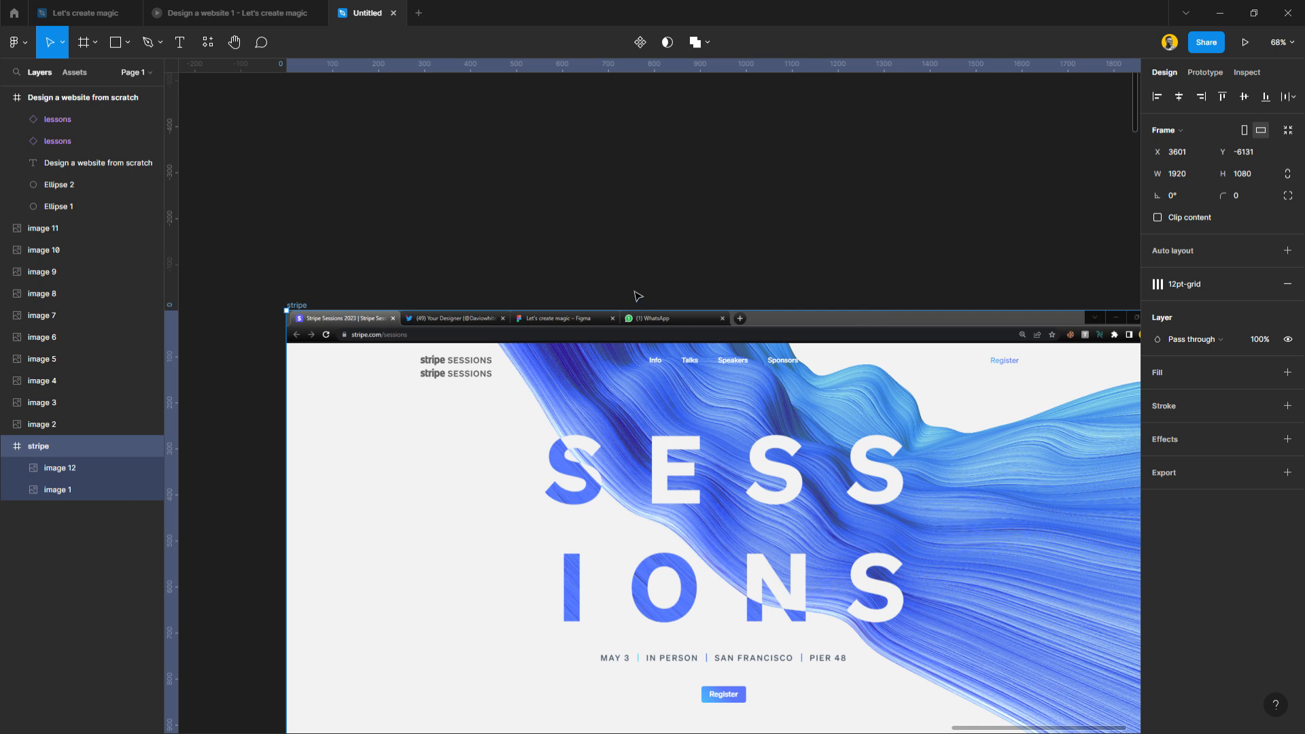
pyautogui.hscroll(5, 643, 338)
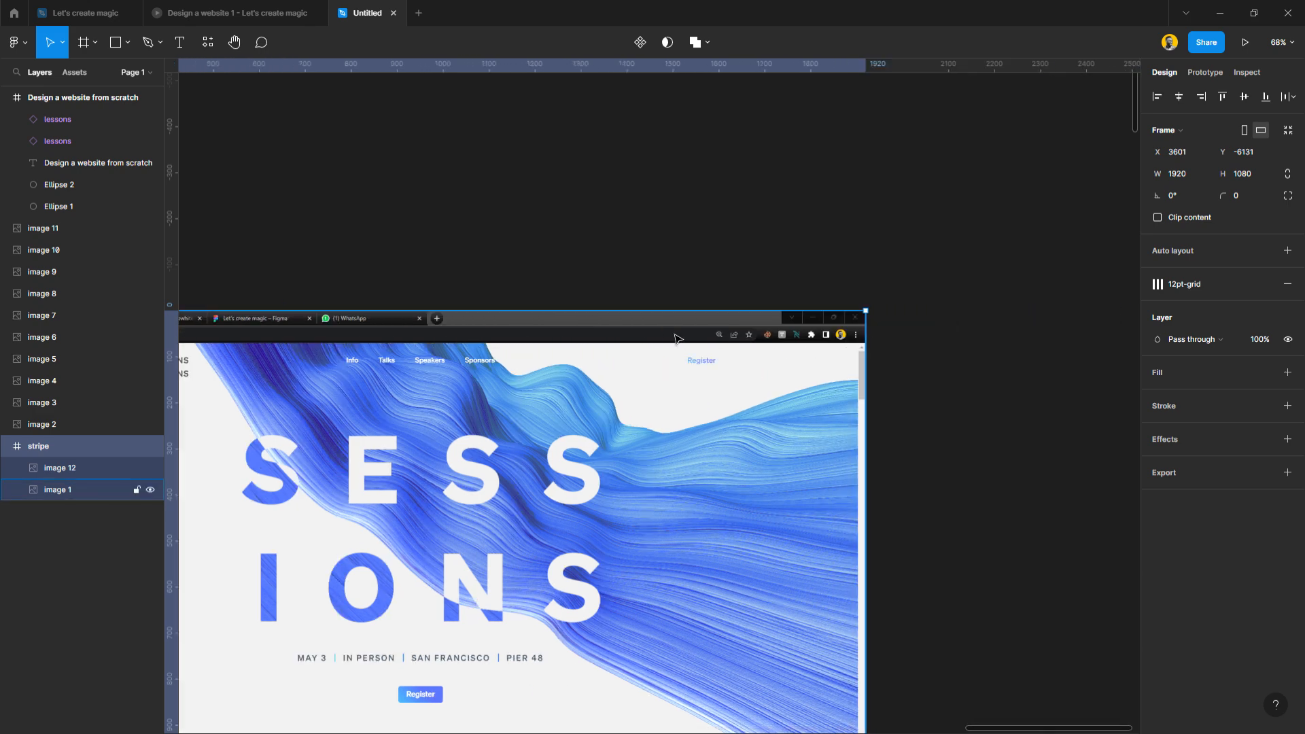
pyautogui.hscroll(-6, 665, 335)
pyautogui.scroll(3, 379, 360)
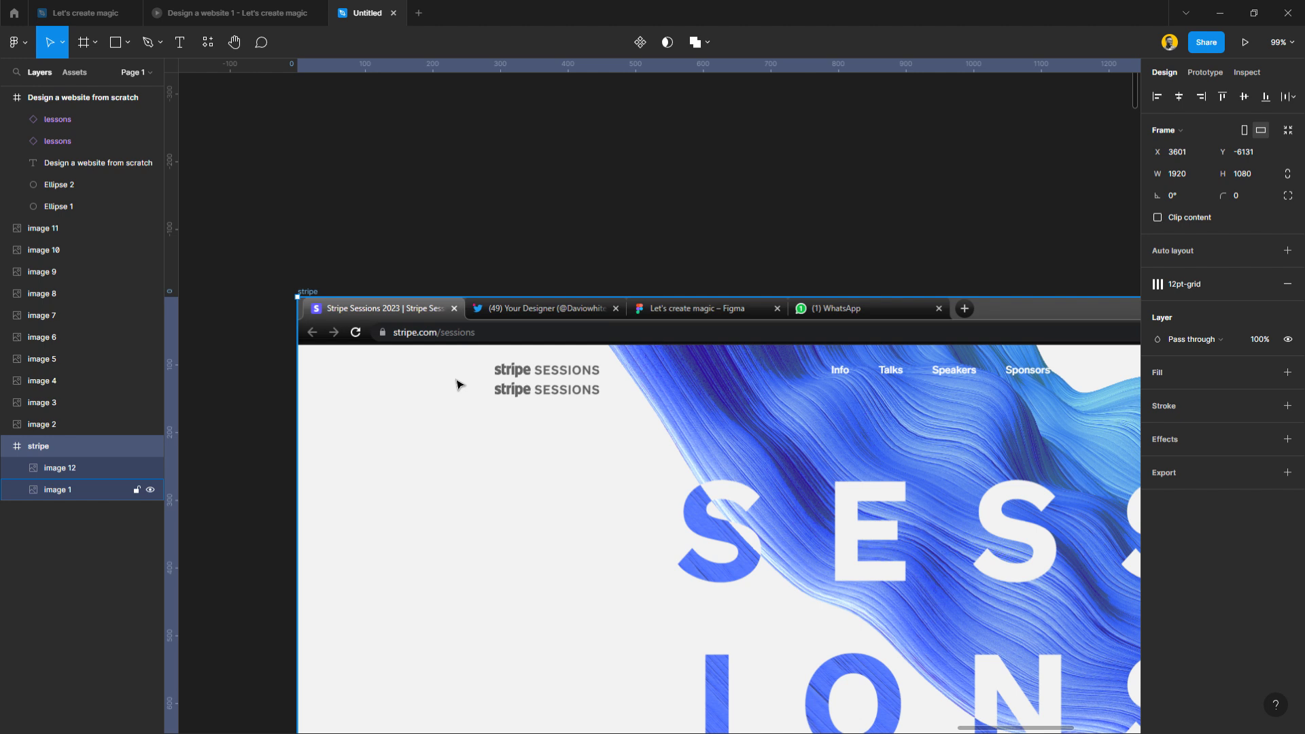
pyautogui.hotkey('ctrl', 'v')
pyautogui.moveTo(595, 515); pyautogui.dragTo(560, 338)
pyautogui.scroll(5, 526, 350)
pyautogui.scroll(8, 546, 341)
pyautogui.scroll(-15, 559, 338)
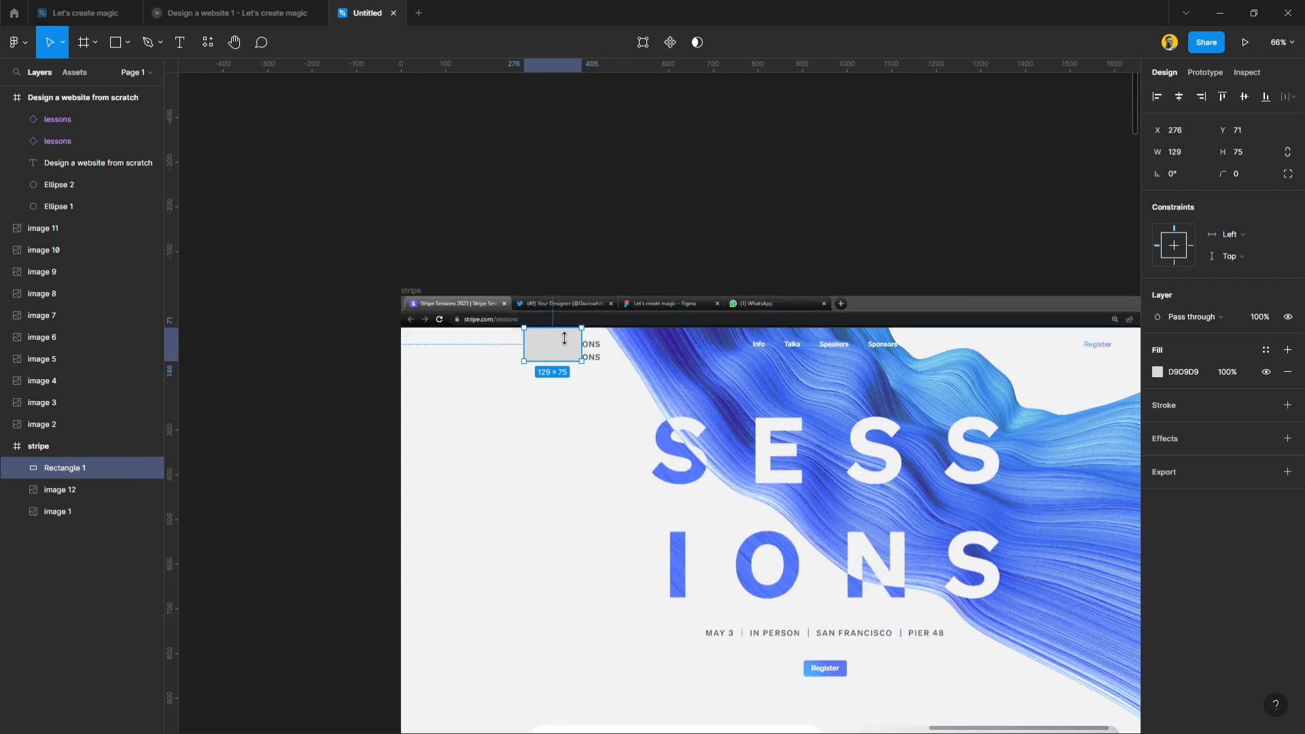
# Align the rectangle to the stripe frame's left edge and stretch it to the full frame width of 1920.
pyautogui.click(1157, 97)
pyautogui.moveTo(460, 347); pyautogui.dragTo(927, 374)
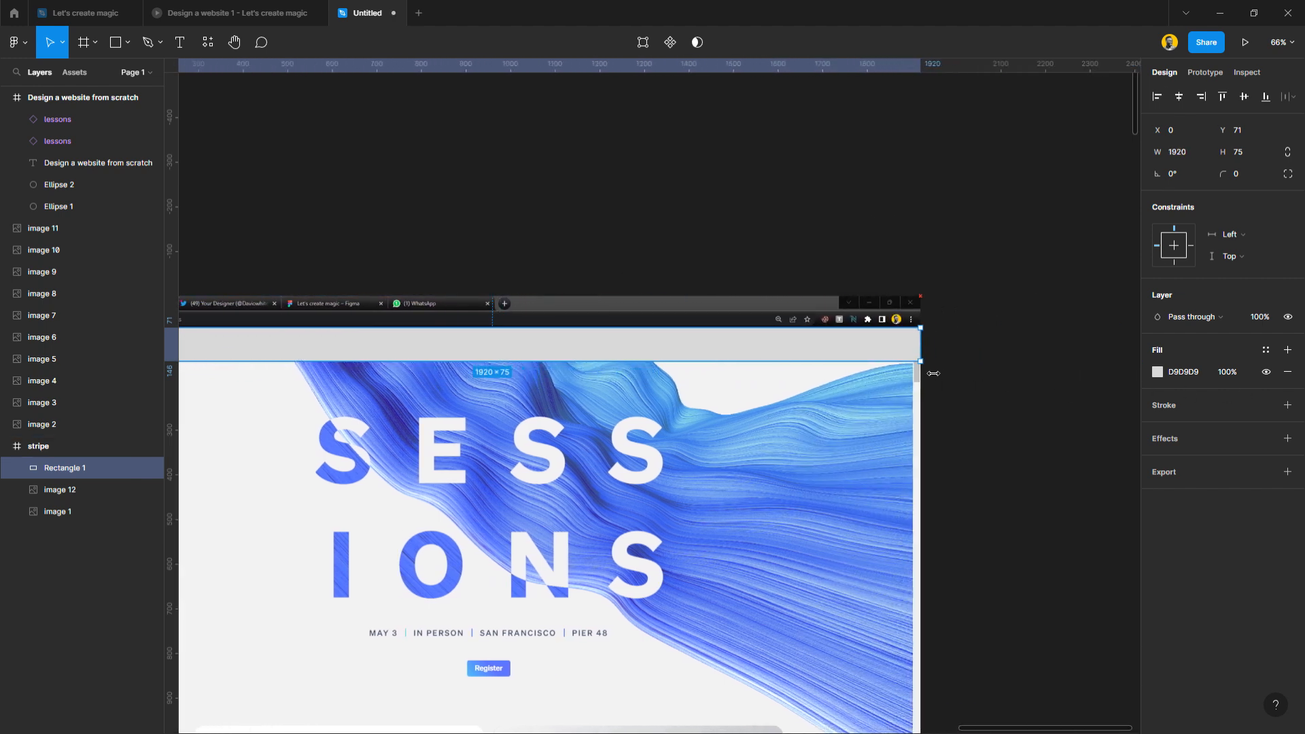
pyautogui.click(987, 400)
pyautogui.hscroll(-3, 483, 276)
pyautogui.click(377, 290)
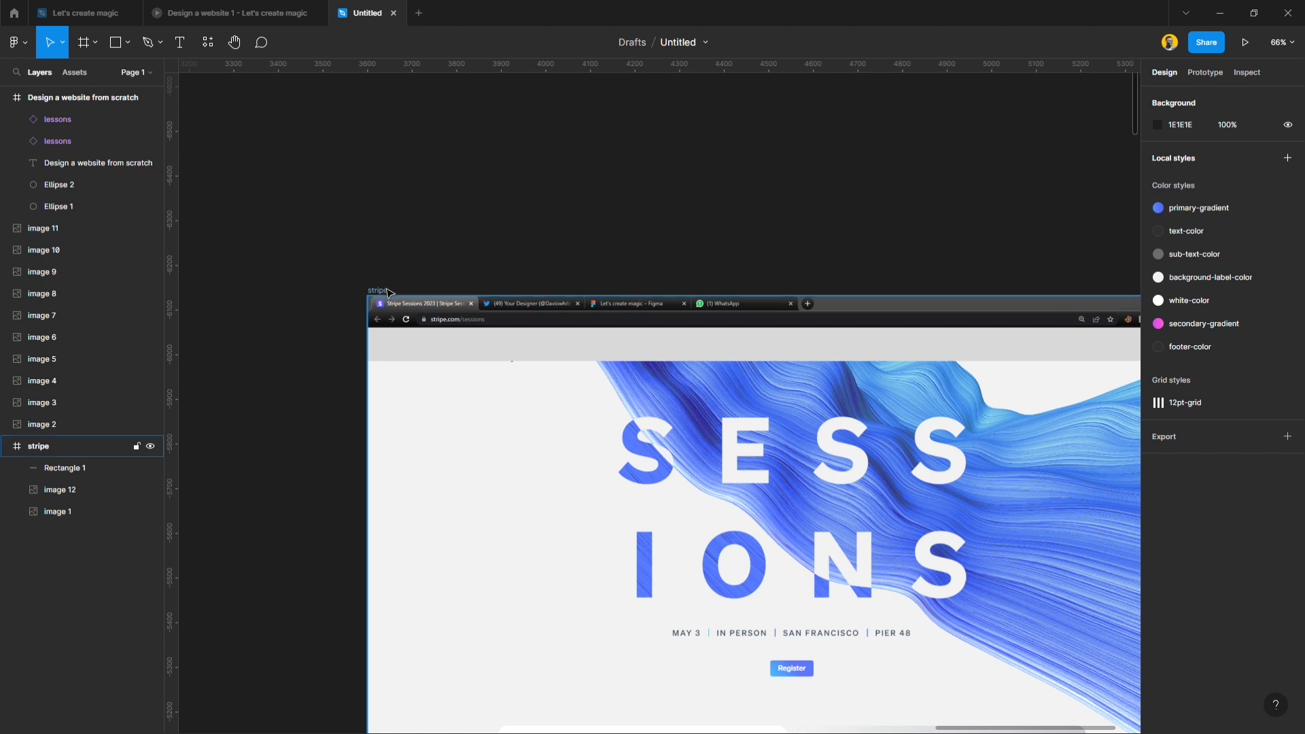
# Send the navigation bar rectangle behind the hero screenshot and the logo image in the stripe frame.
pyautogui.click(683, 241)
pyautogui.scroll(-2, 641, 314)
pyautogui.hscroll(2, 641, 364)
pyautogui.hscroll(2, 639, 364)
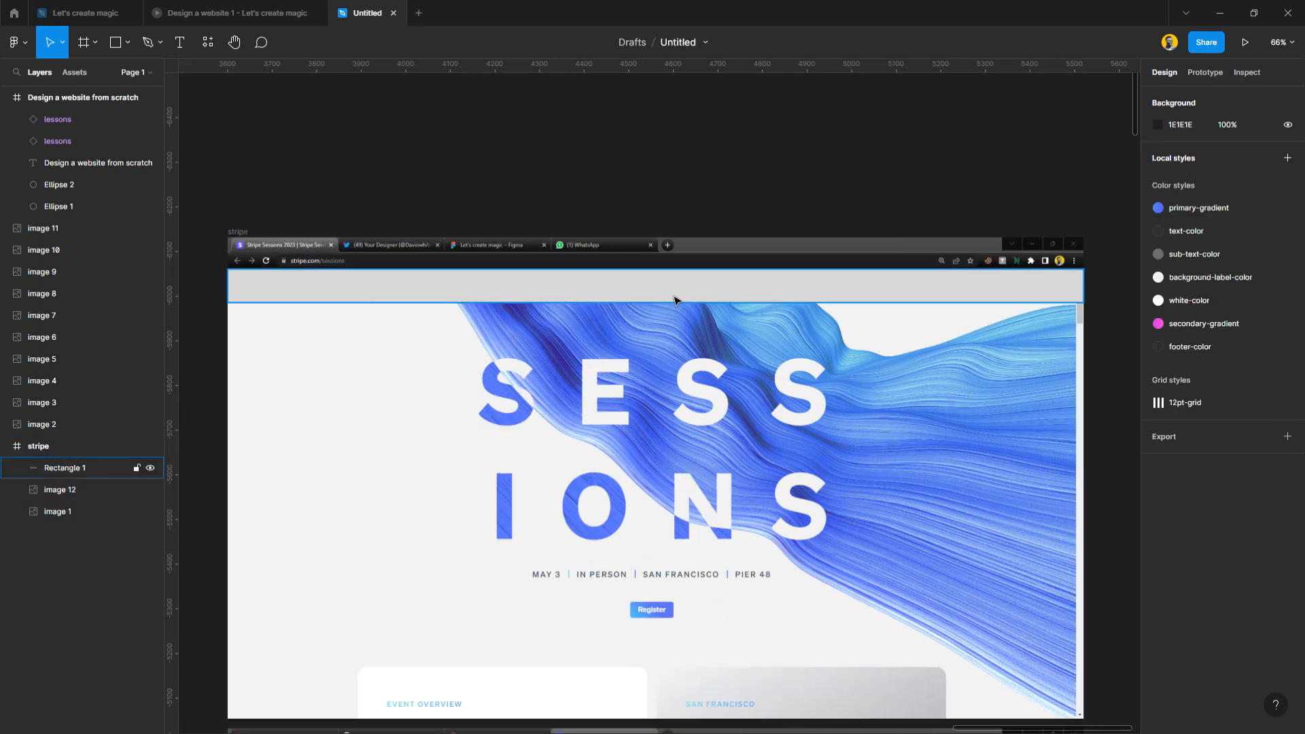
pyautogui.click(675, 299)
pyautogui.hotkey('ctrl', 'shift', '[')
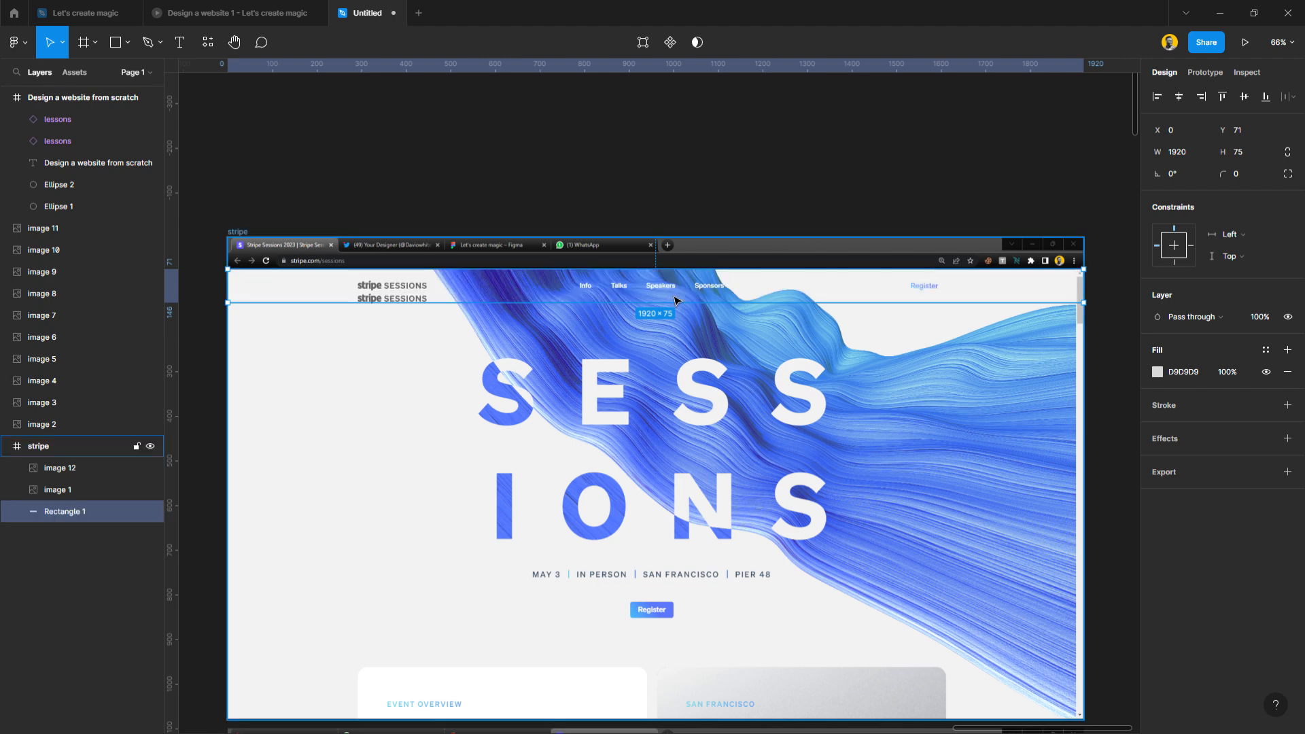
pyautogui.hotkey('ctrl', ']')
pyautogui.hotkey('ctrl', '[')
# Wrap the 1920 × 75 navigation bar rectangle in its own frame.
pyautogui.scroll(6, 389, 332)
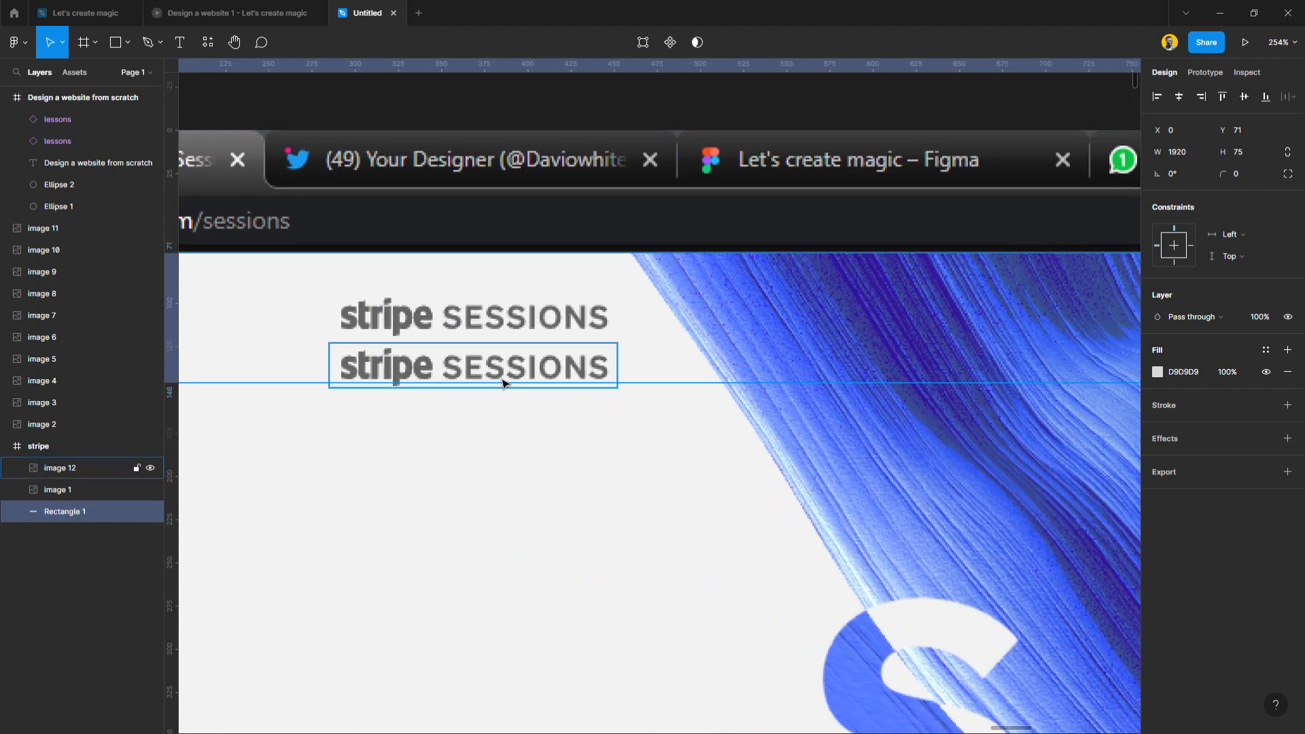
pyautogui.rightClick(688, 362)
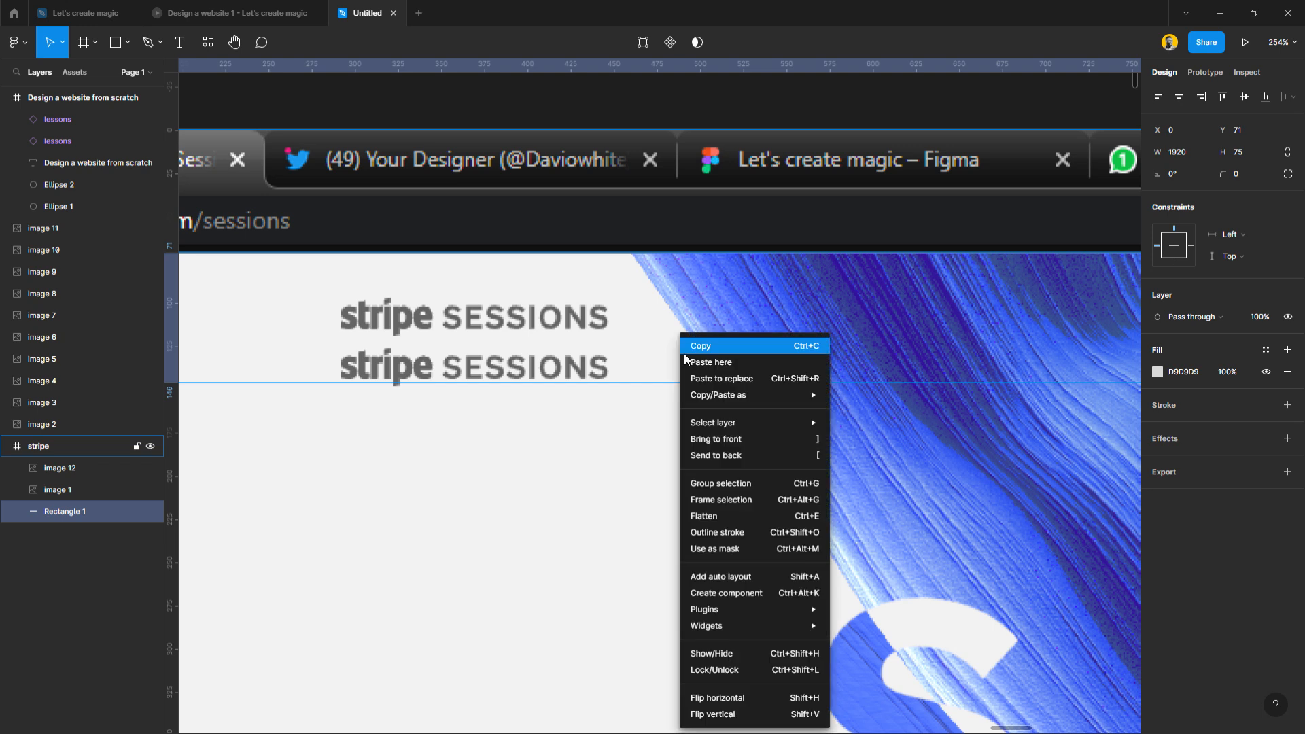
pyautogui.click(700, 511)
# Move the pasted stripe SESSIONS logo up over the original logo at Y 95 and nest it inside Frame 1 above the rectangle.
pyautogui.moveTo(564, 369); pyautogui.dragTo(558, 326)
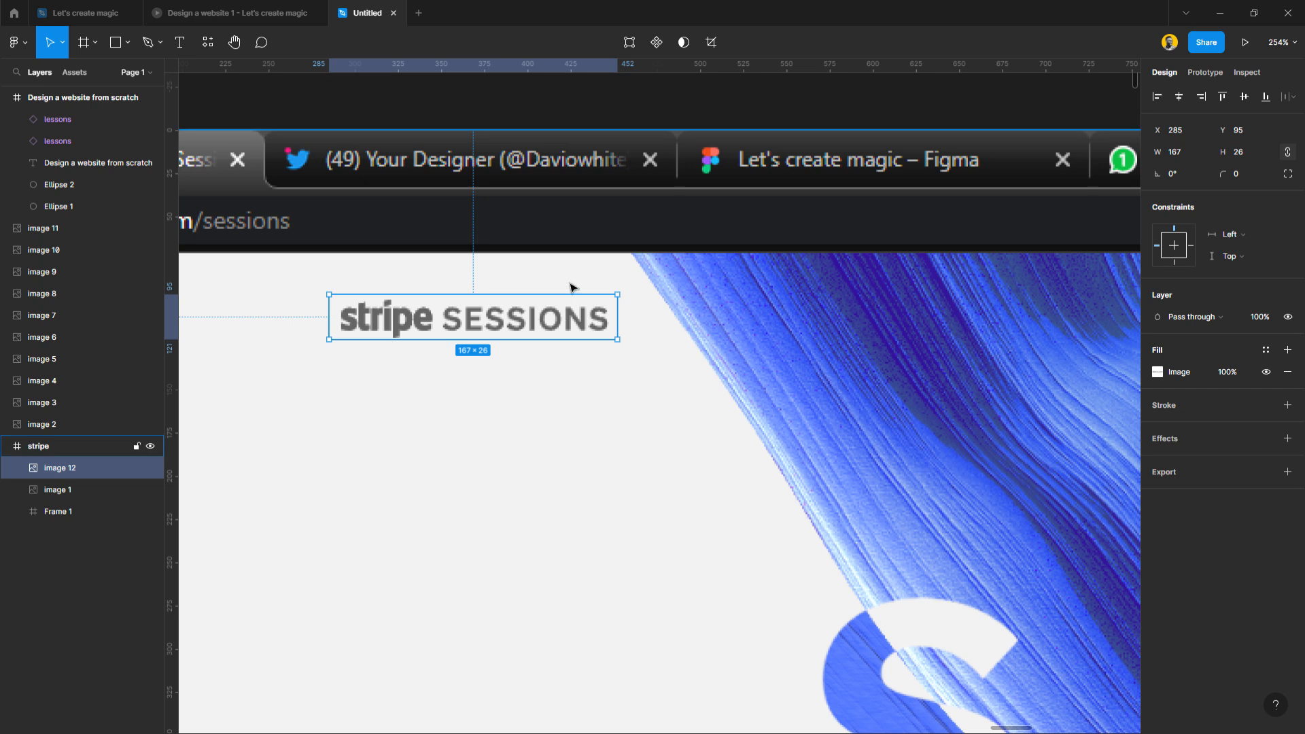
pyautogui.moveTo(61, 469); pyautogui.dragTo(60, 515)
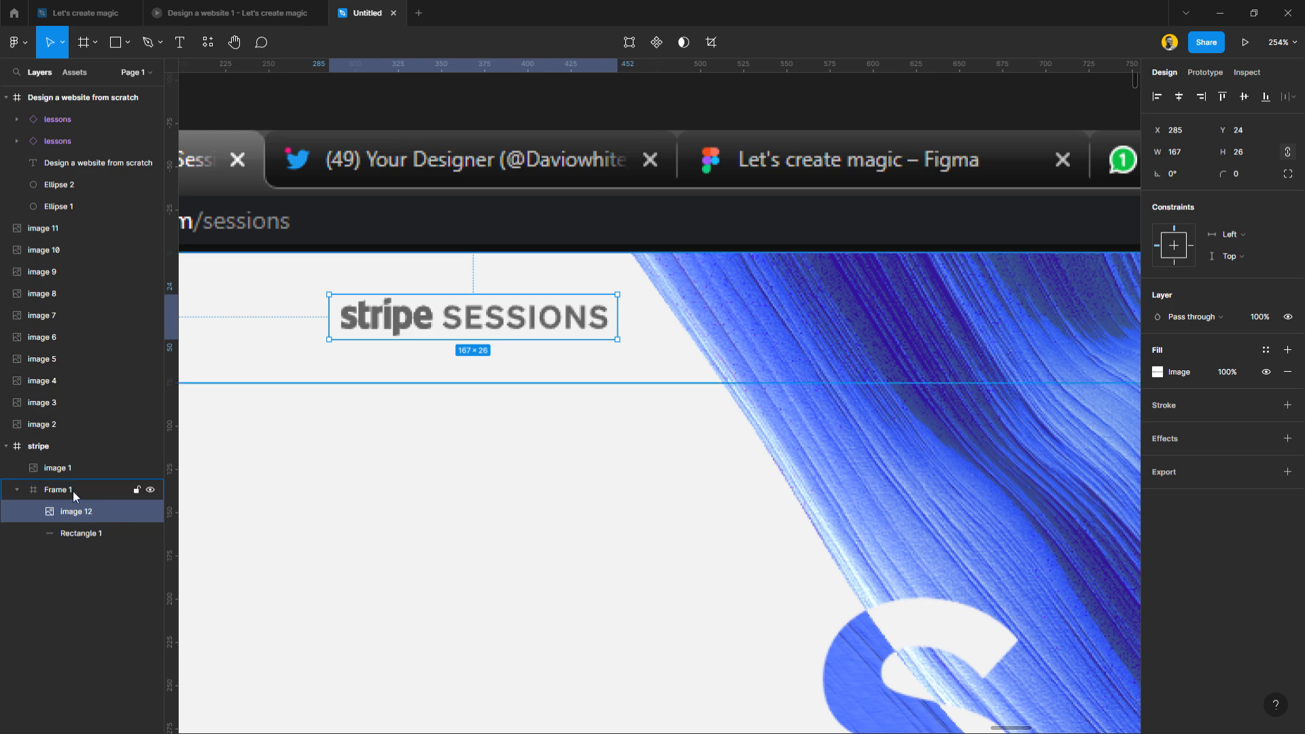
# Delete the rectangle inside Frame 1 and fill the frame with the background-label-color style.
pyautogui.click(92, 536)
pyautogui.press('Delete')
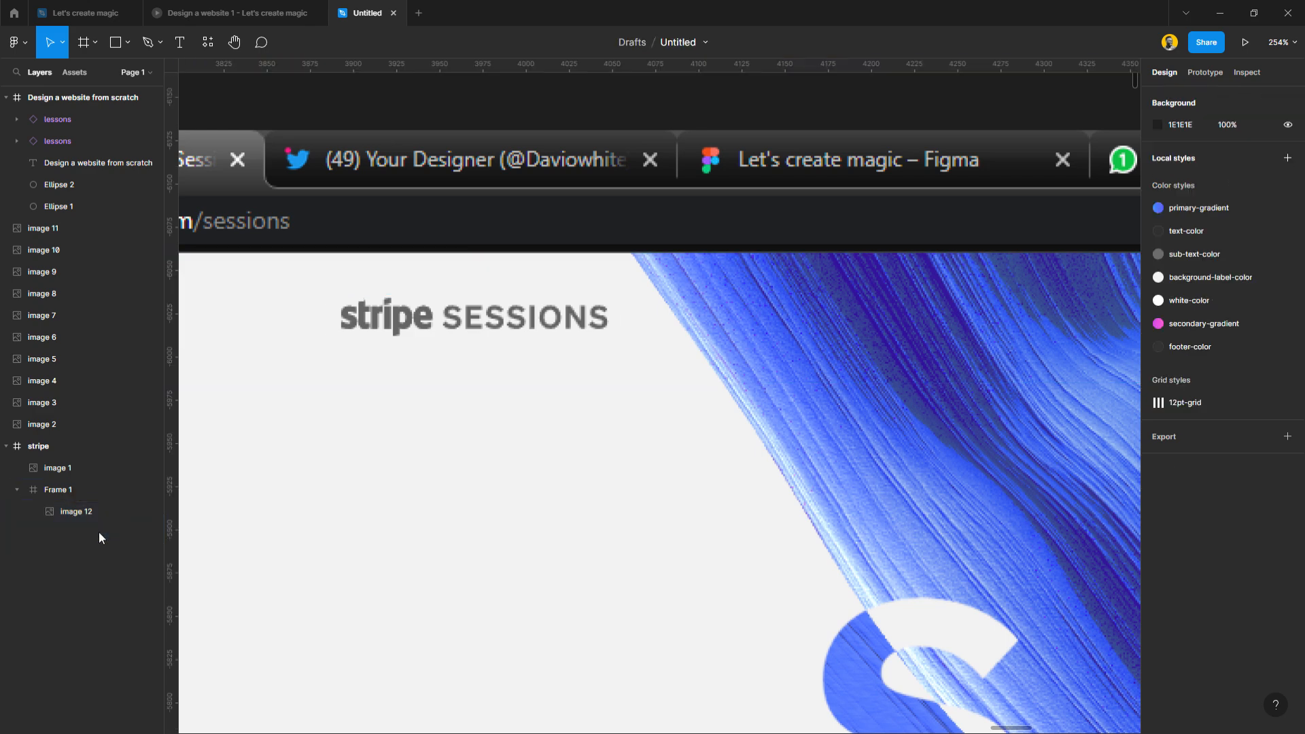
pyautogui.scroll(-5, 329, 487)
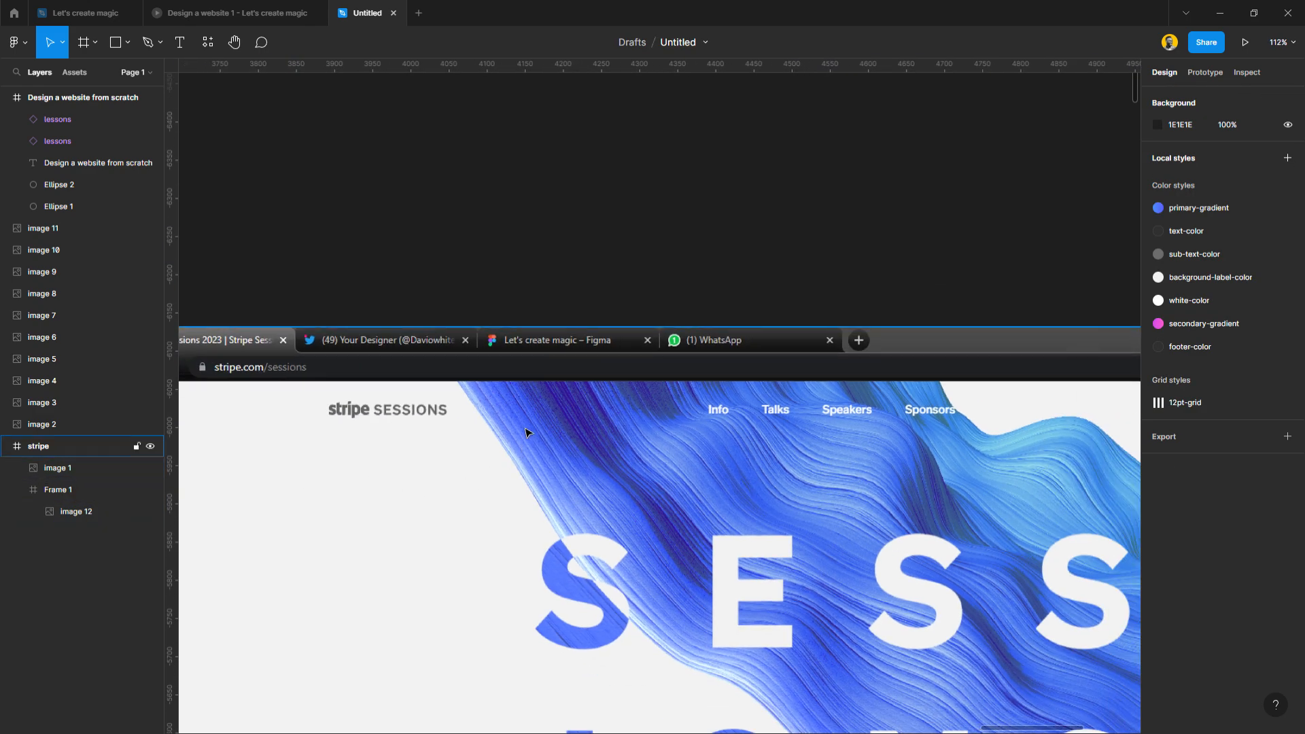
pyautogui.click(81, 491)
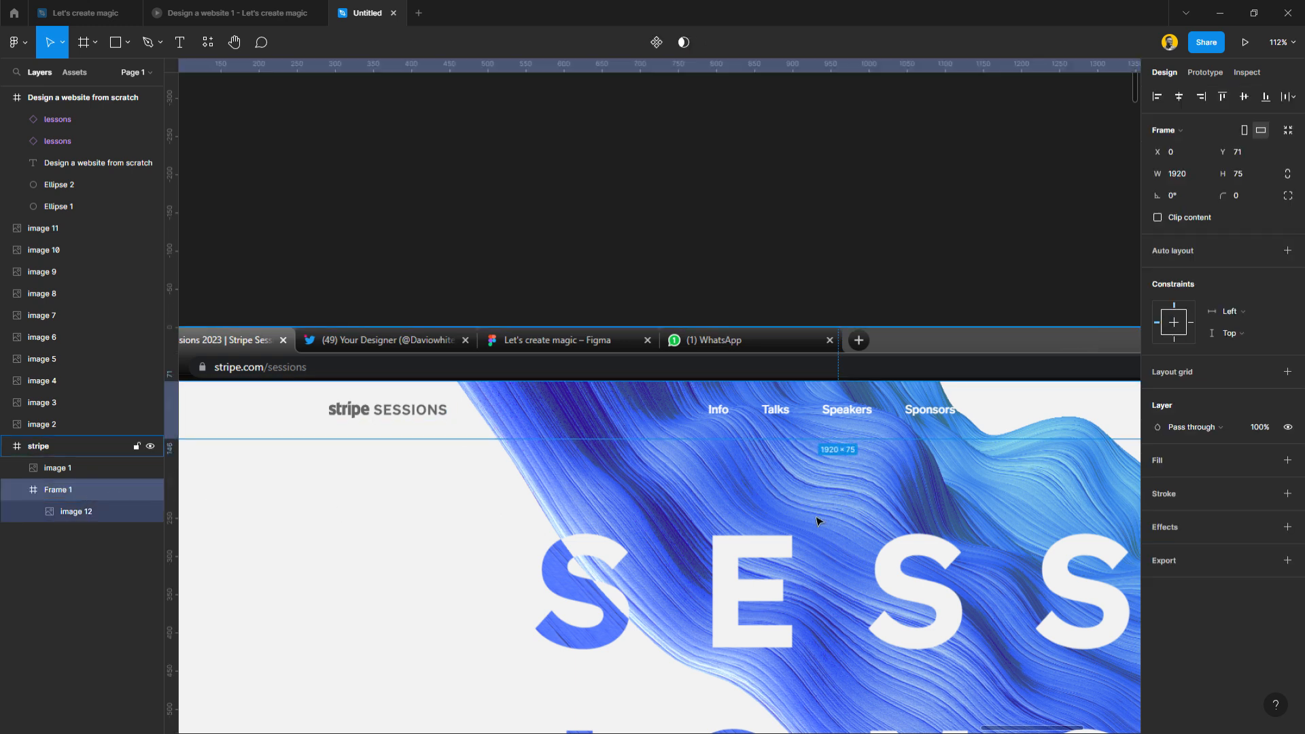
pyautogui.click(1266, 461)
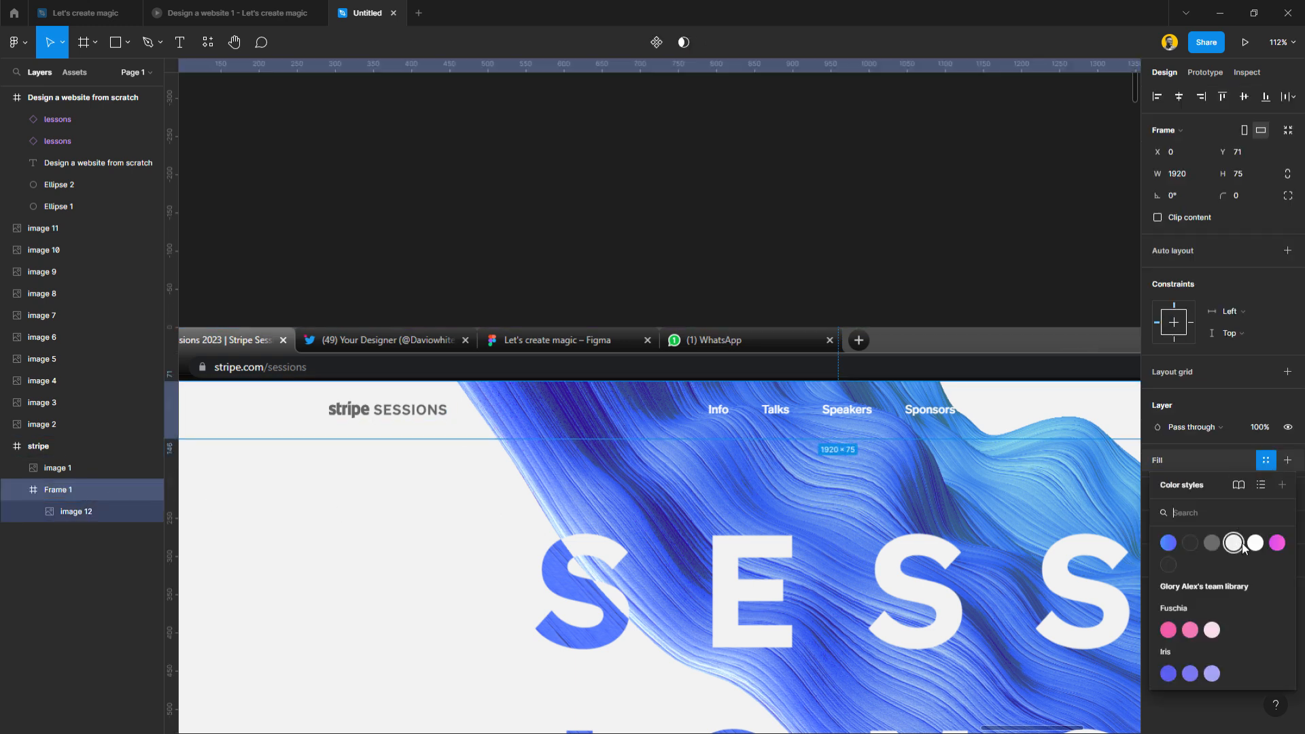
pyautogui.click(1234, 543)
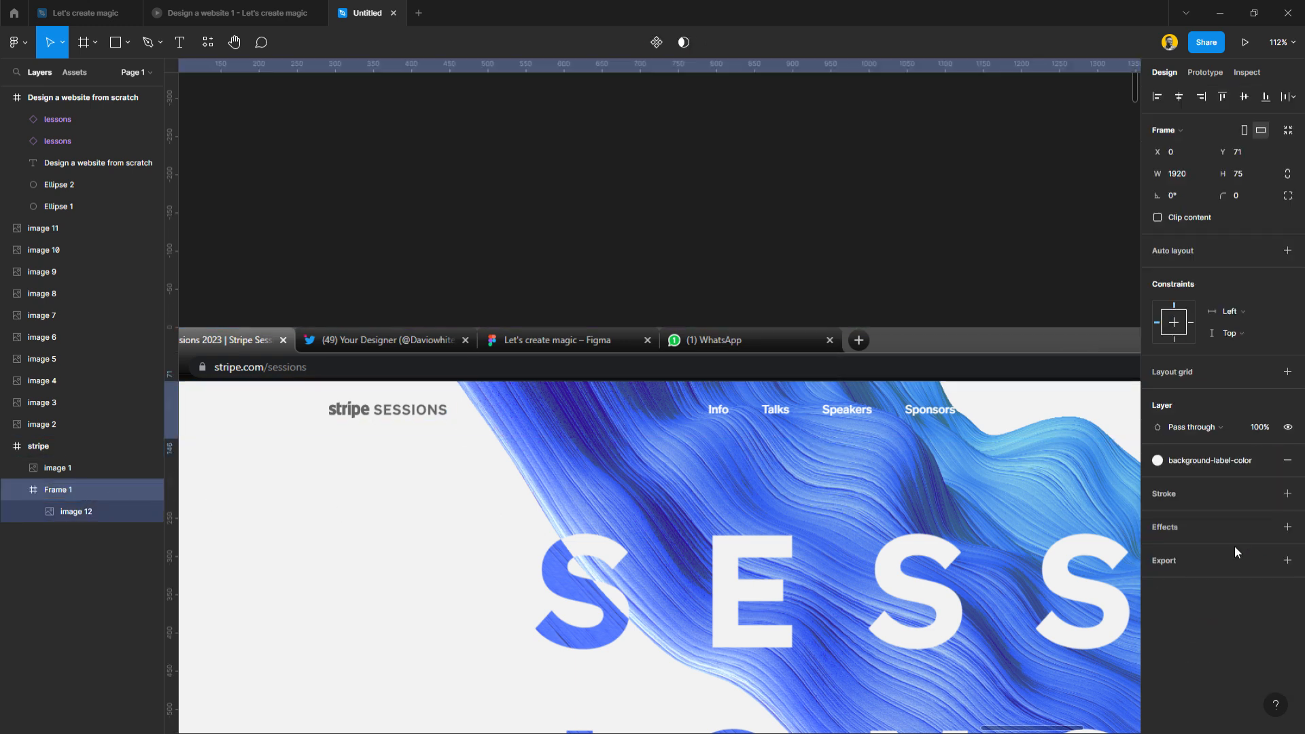
# Show the colour styles in the style picker as a named list.
pyautogui.click(1226, 459)
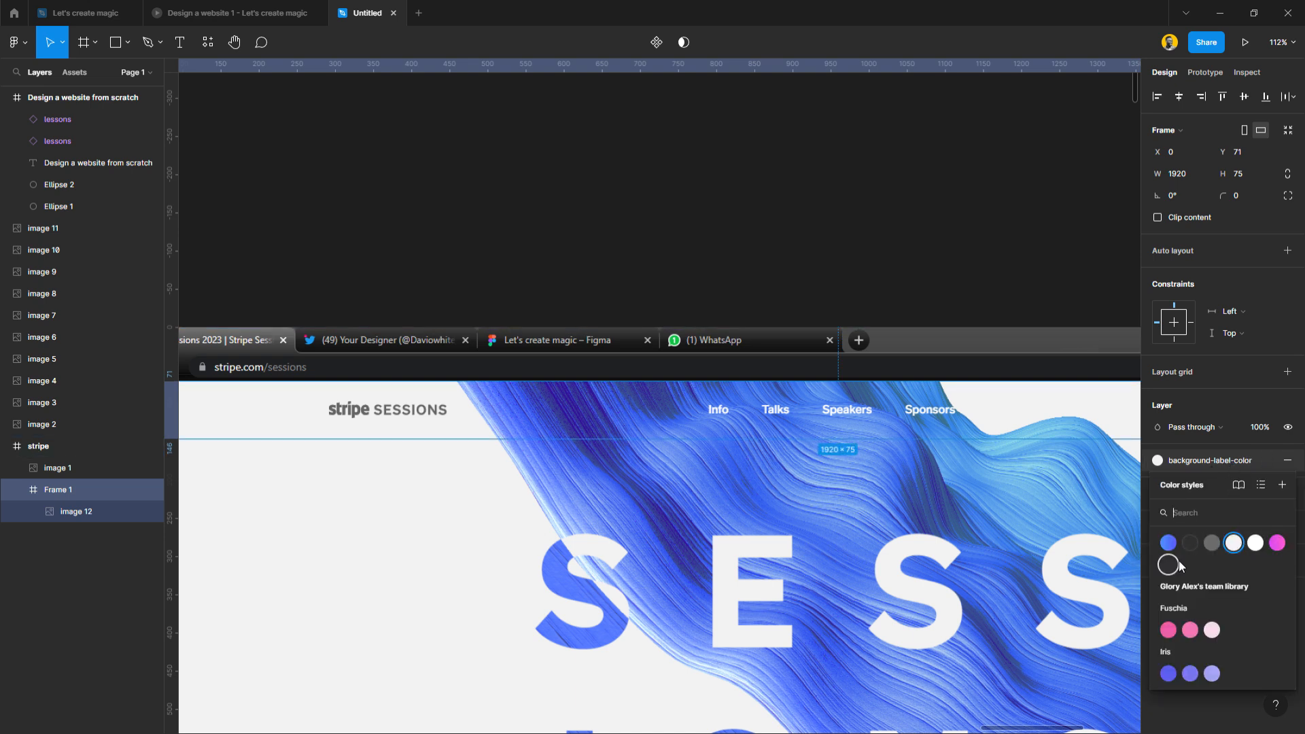
pyautogui.click(1262, 484)
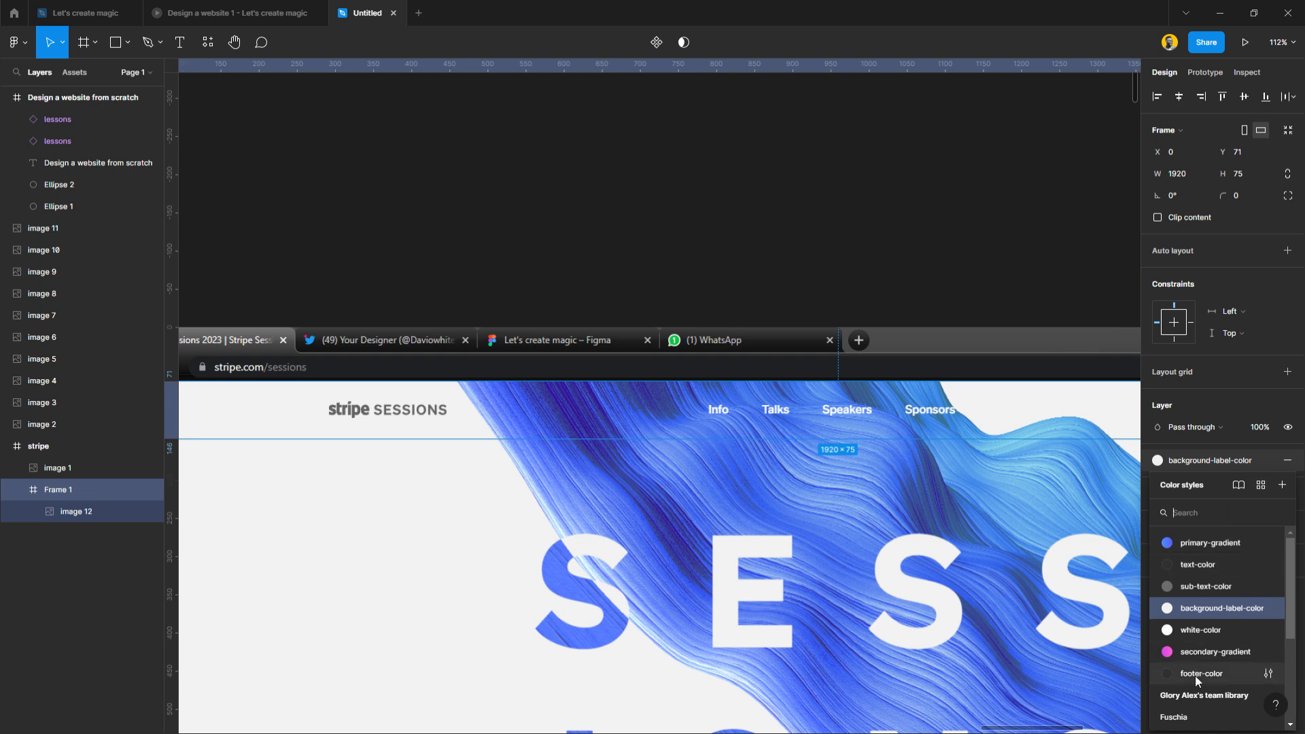
pyautogui.click(1261, 485)
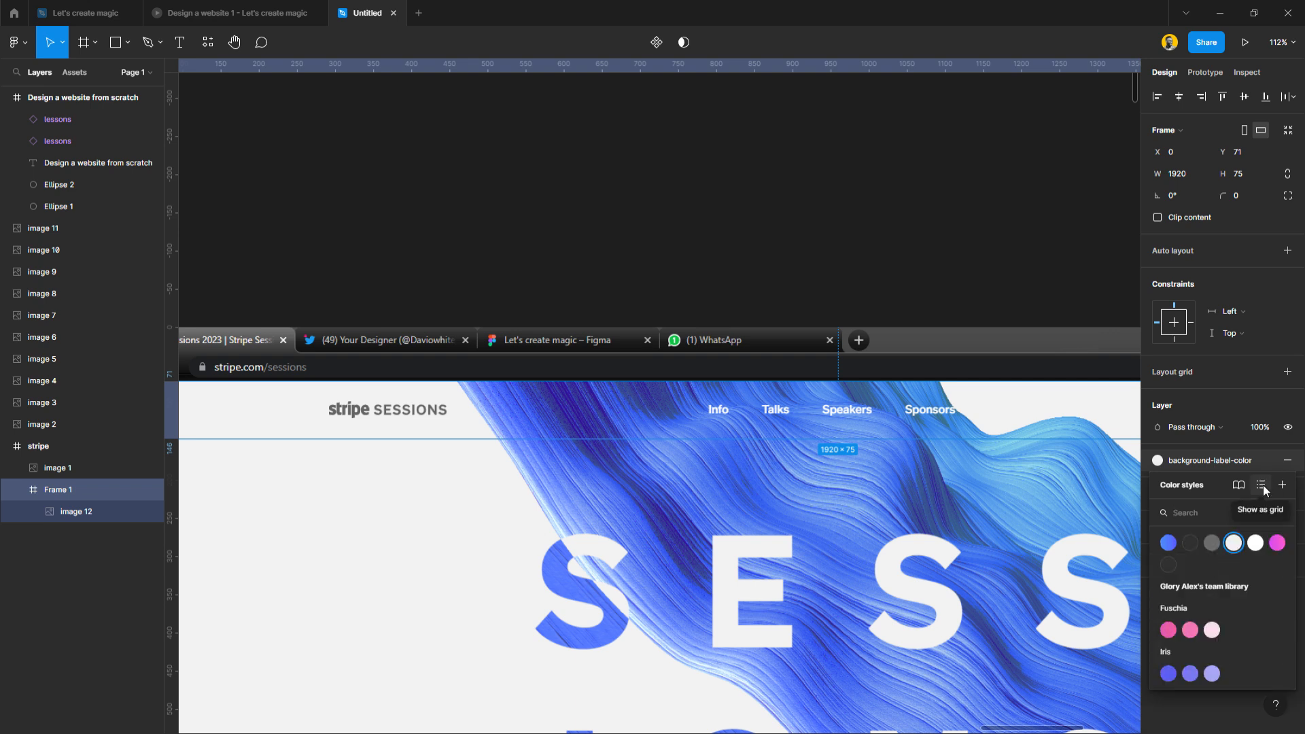
pyautogui.click(1261, 484)
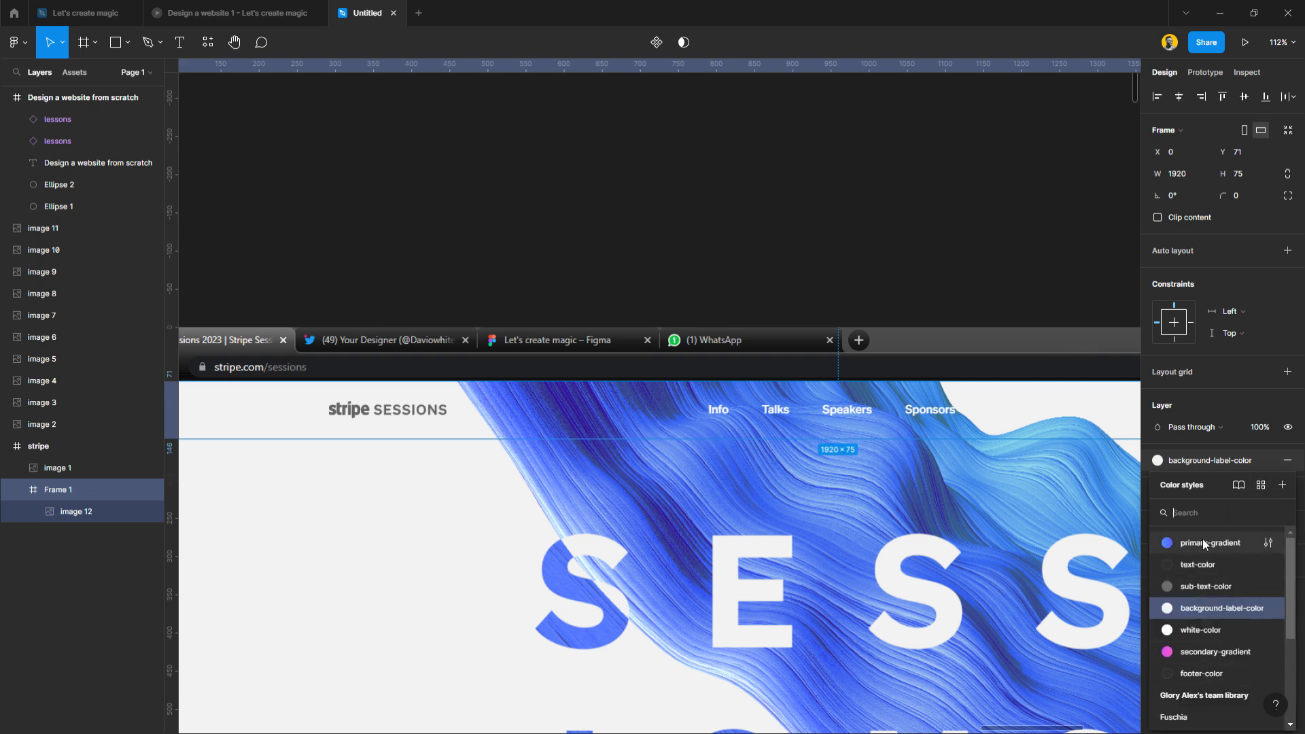
pyautogui.click(746, 275)
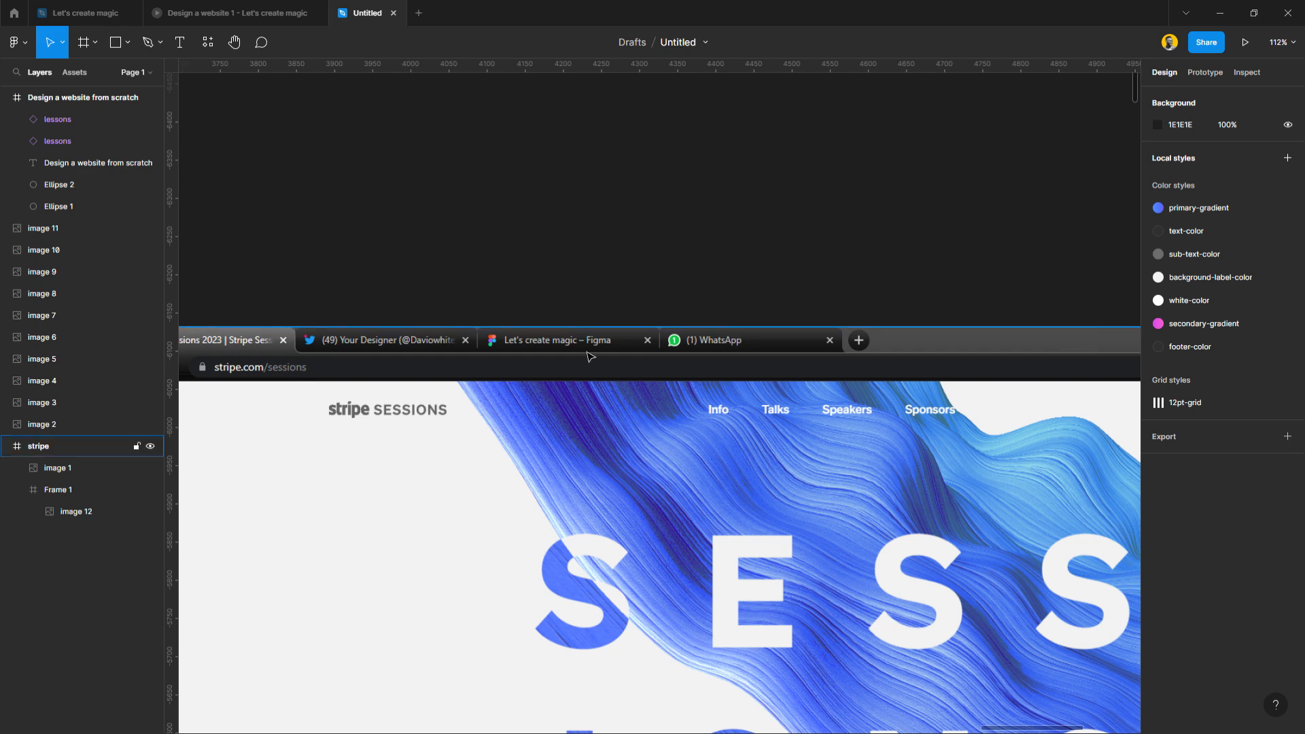
# Add a text layer reading "A sinle day," over the event overview heading in the second screenshot.
pyautogui.scroll(-4, 593, 340)
pyautogui.scroll(-3, 584, 380)
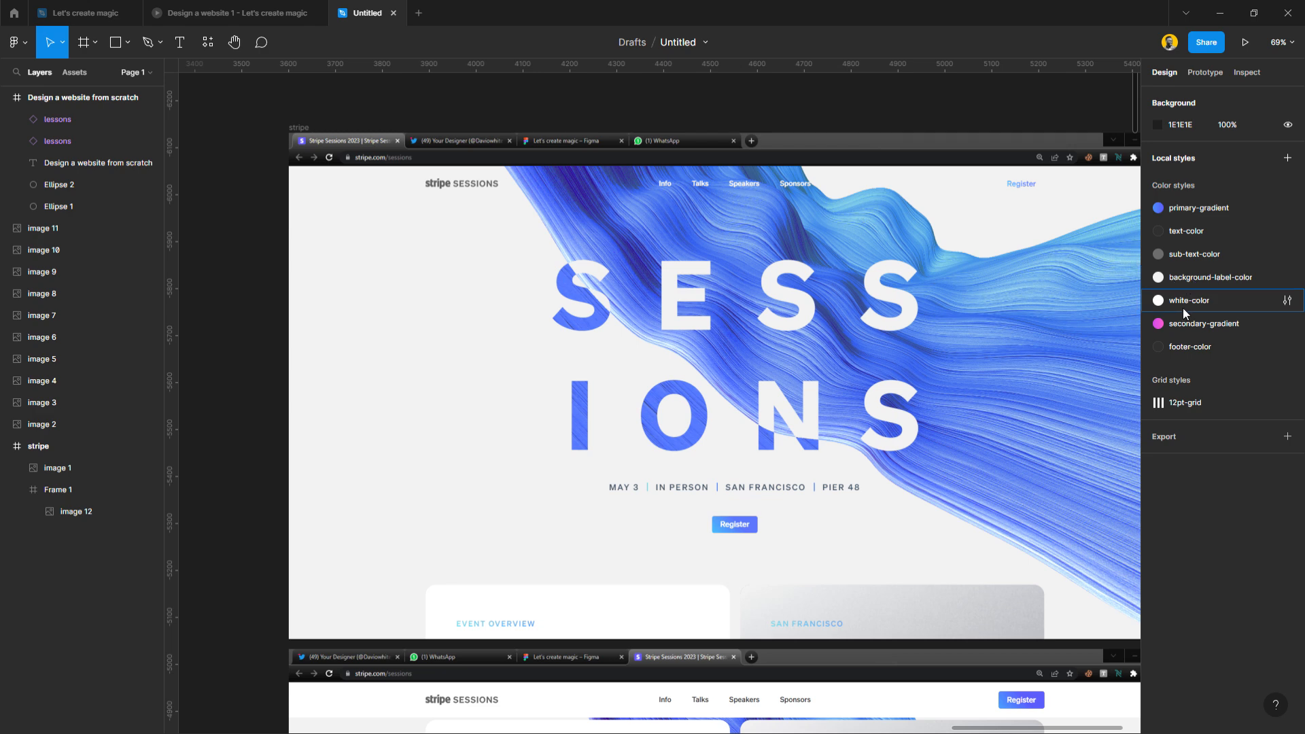
pyautogui.scroll(-2, 541, 363)
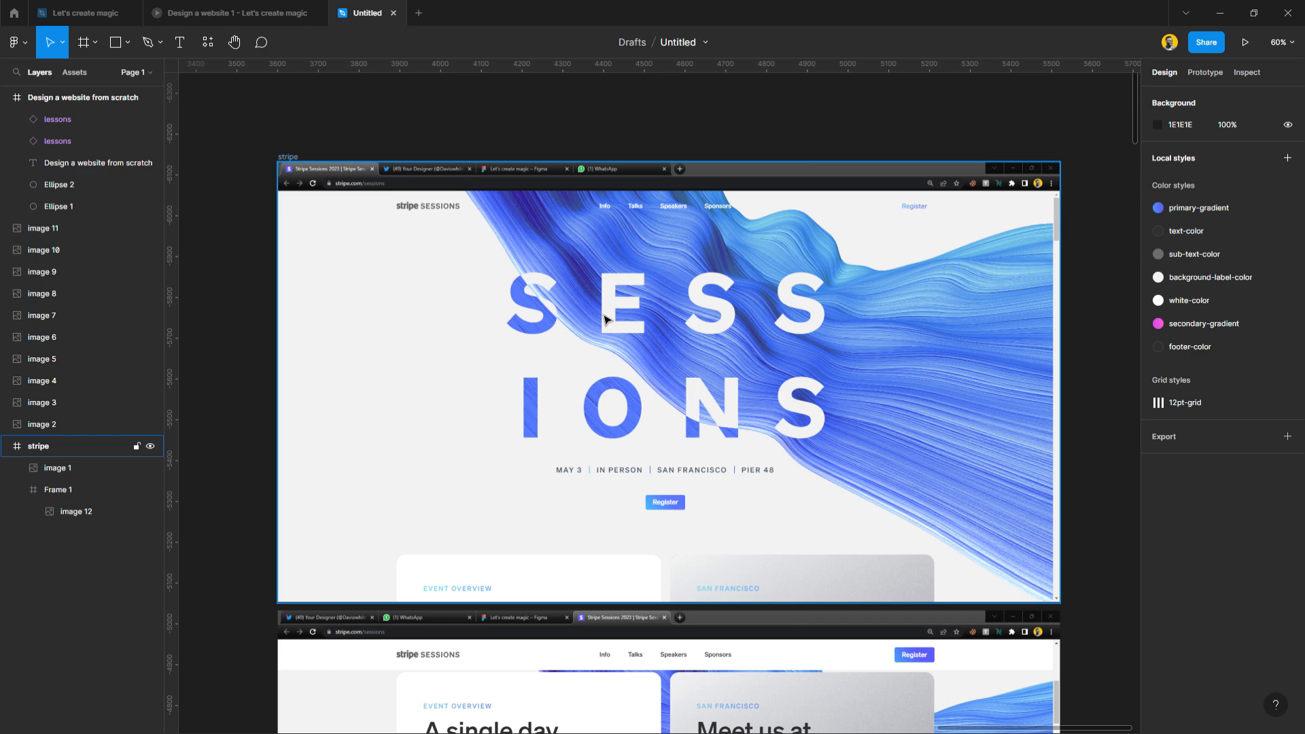
pyautogui.scroll(-6, 626, 331)
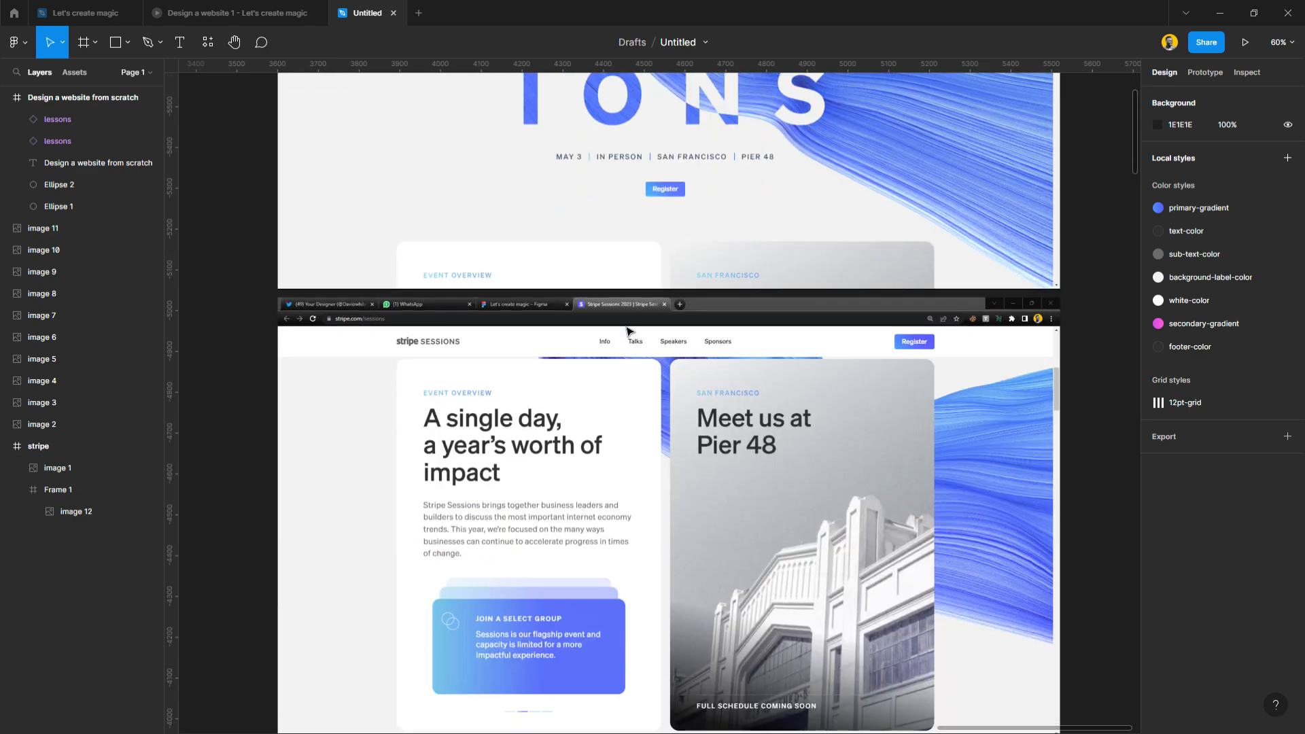
pyautogui.hscroll(-2, 598, 462)
pyautogui.scroll(5, 501, 381)
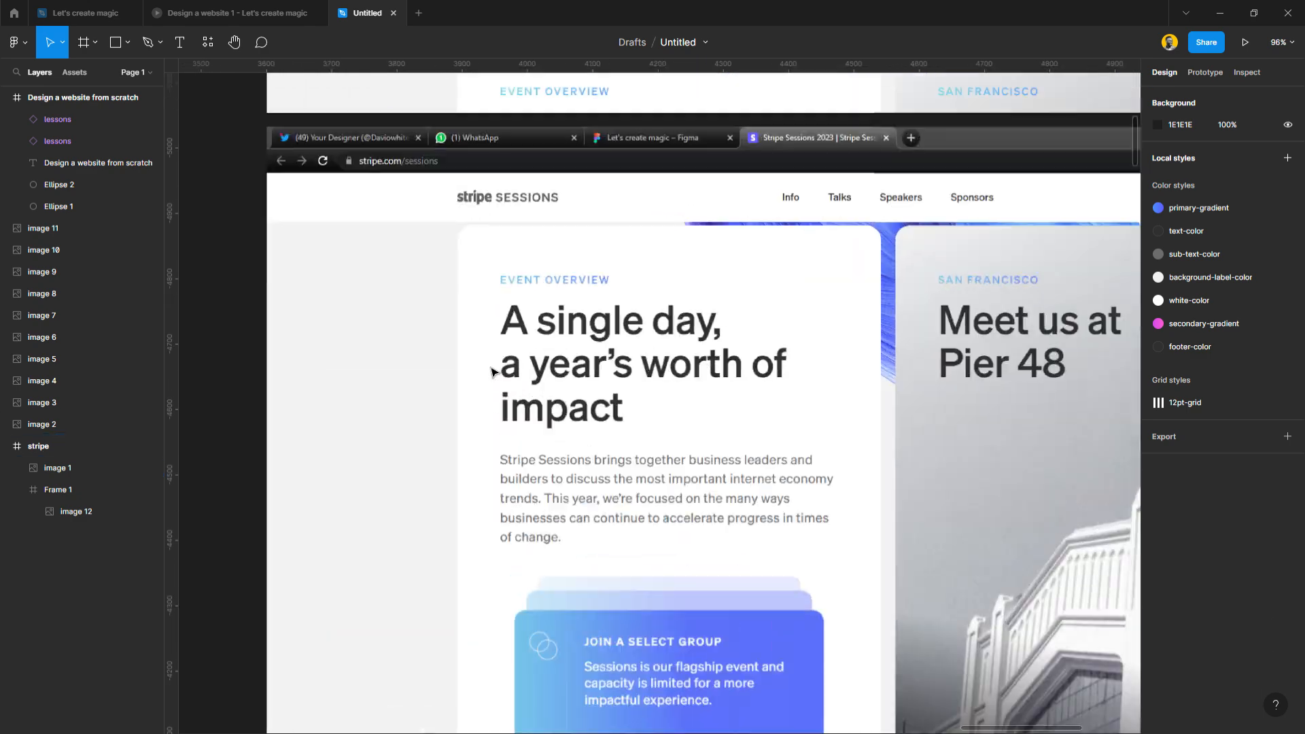
pyautogui.scroll(3, 599, 357)
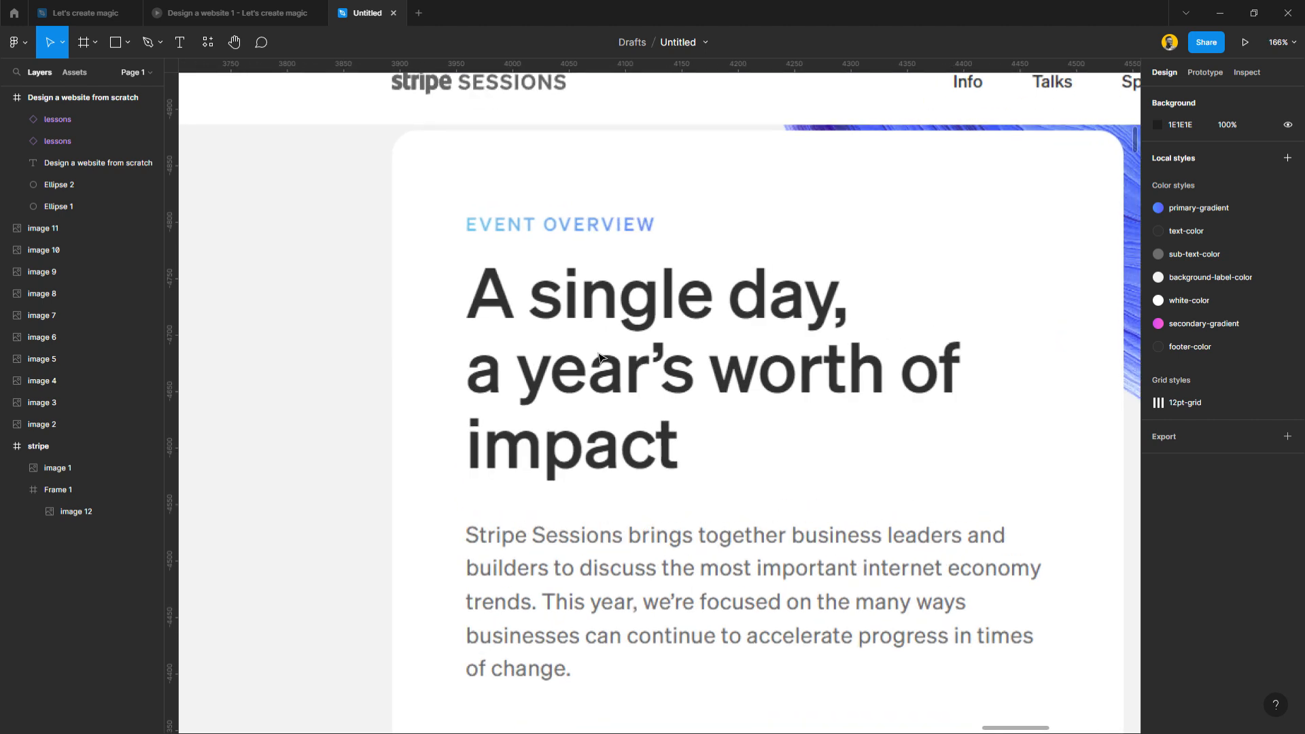
pyautogui.press('t')
pyautogui.click(493, 373)
pyautogui.write('A sinle day,')
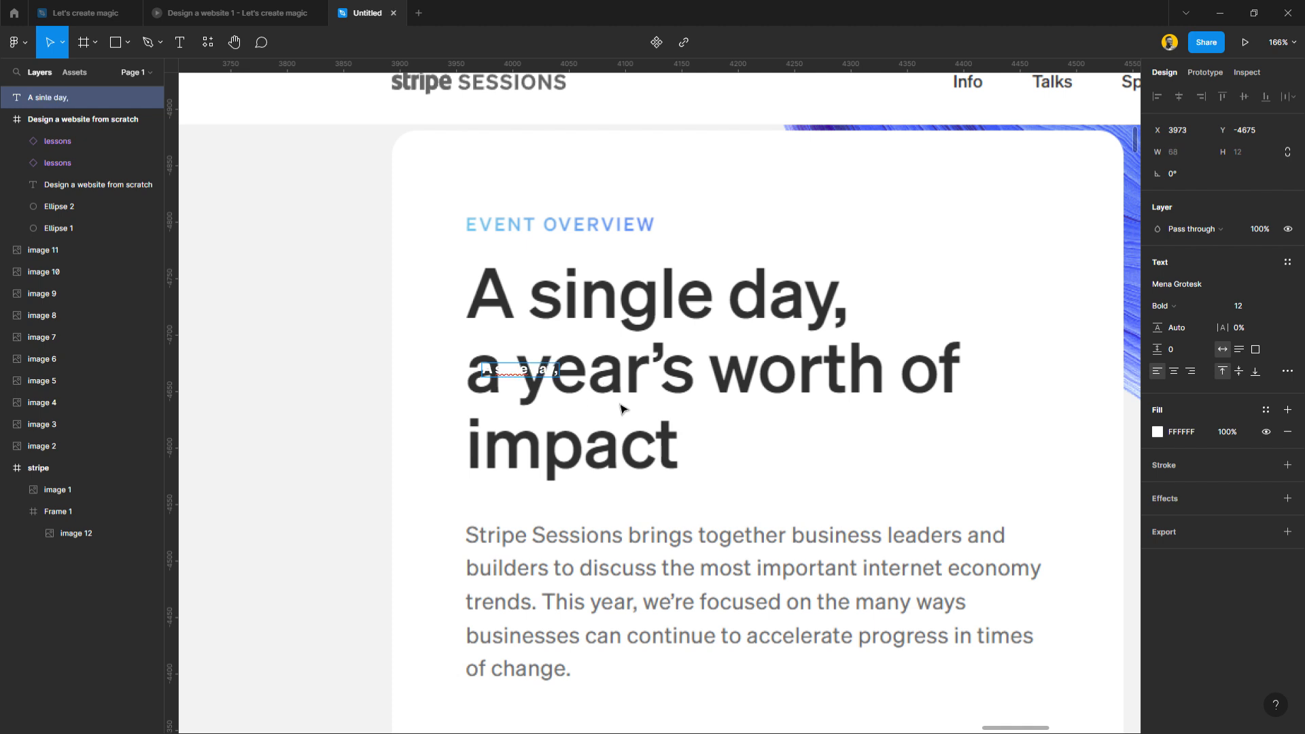
pyautogui.press('Escape')
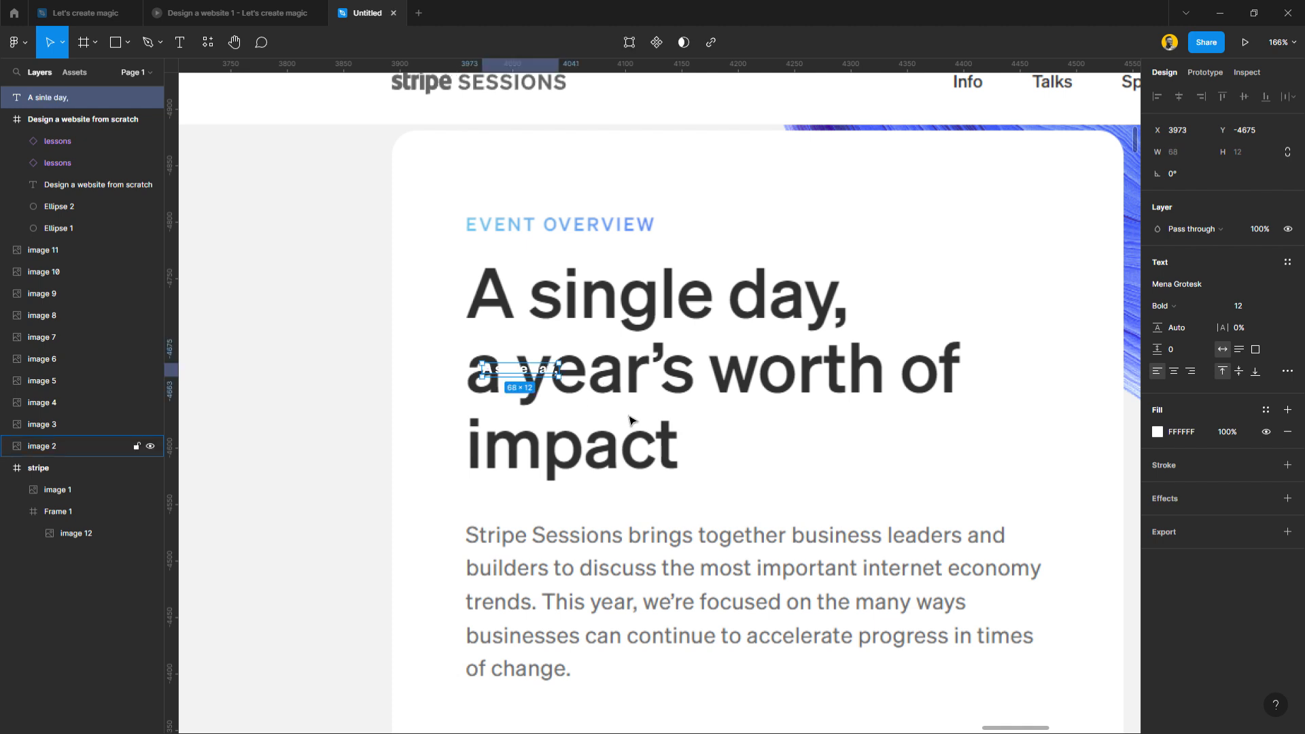
# Apply the text-color style to the new text and move it just above the heading, to X 3960, Y -4784.
pyautogui.click(1265, 410)
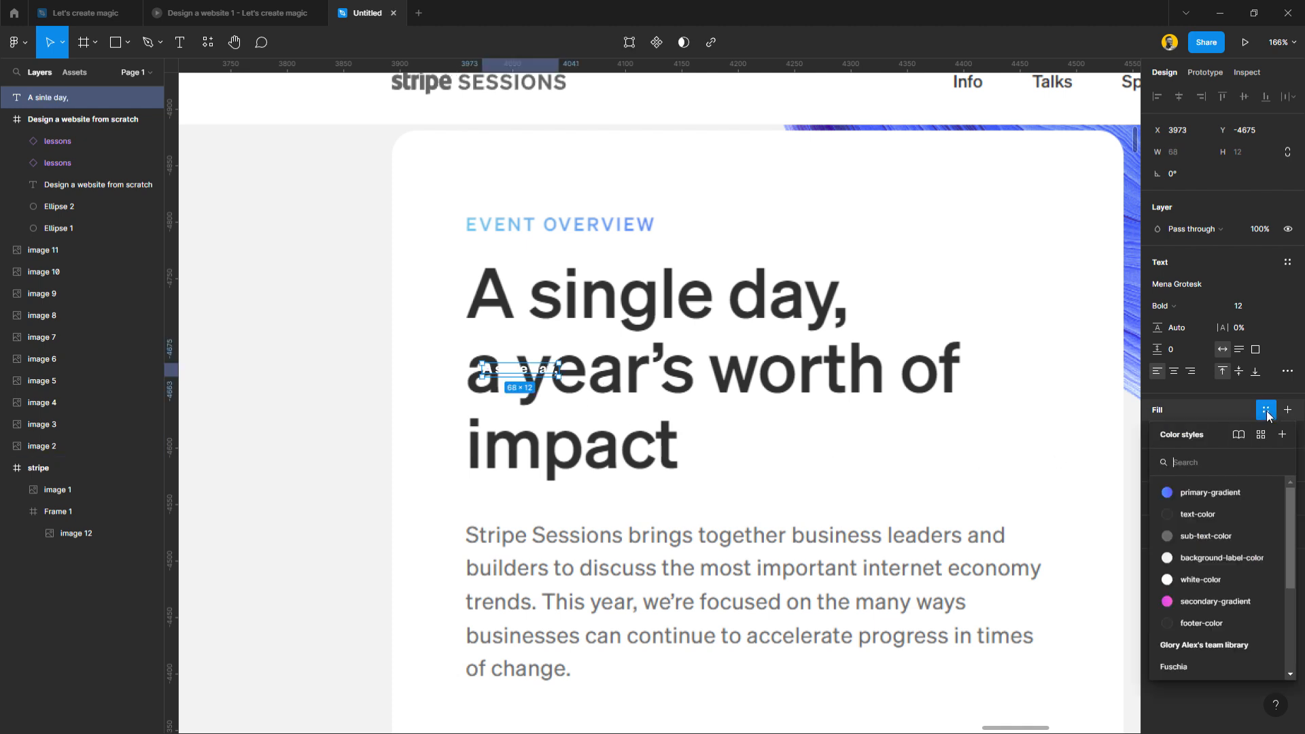
pyautogui.click(1213, 515)
pyautogui.moveTo(523, 372); pyautogui.dragTo(522, 254)
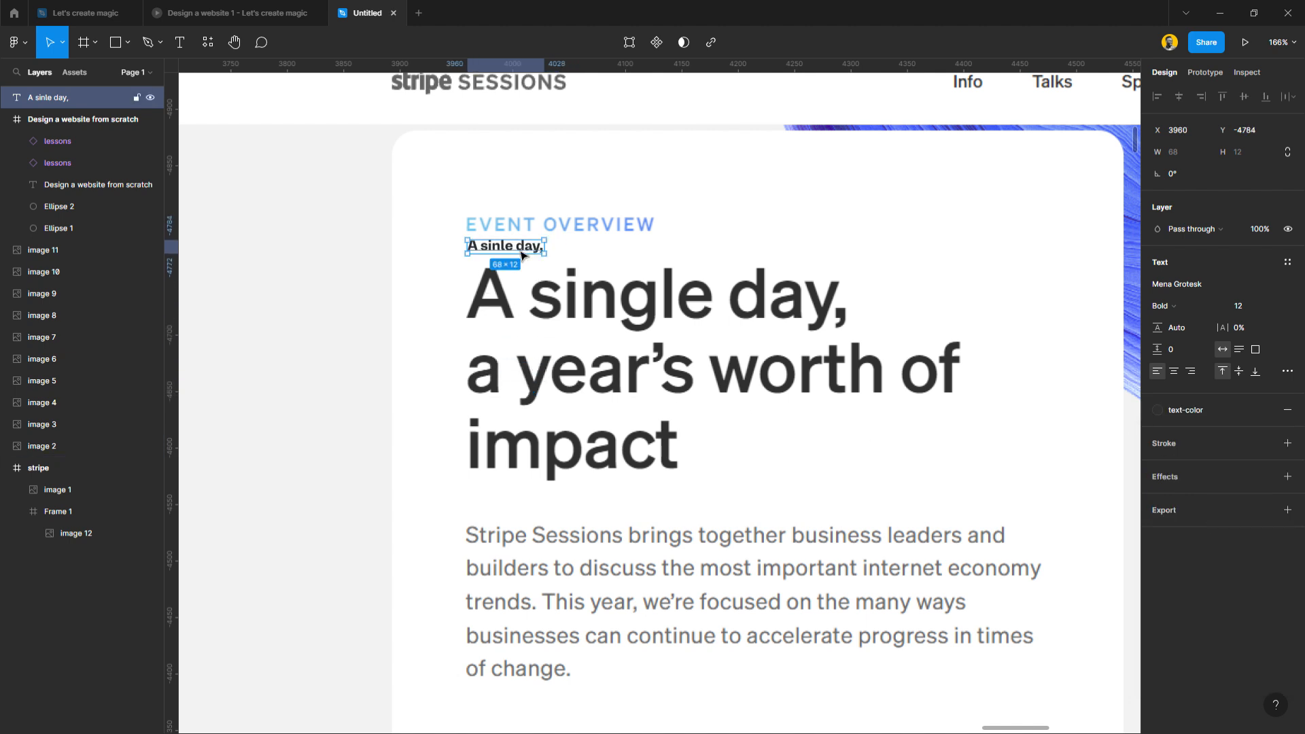
# Set the weight of the "A sinle day," text to SemiBold.
pyautogui.click(1177, 306)
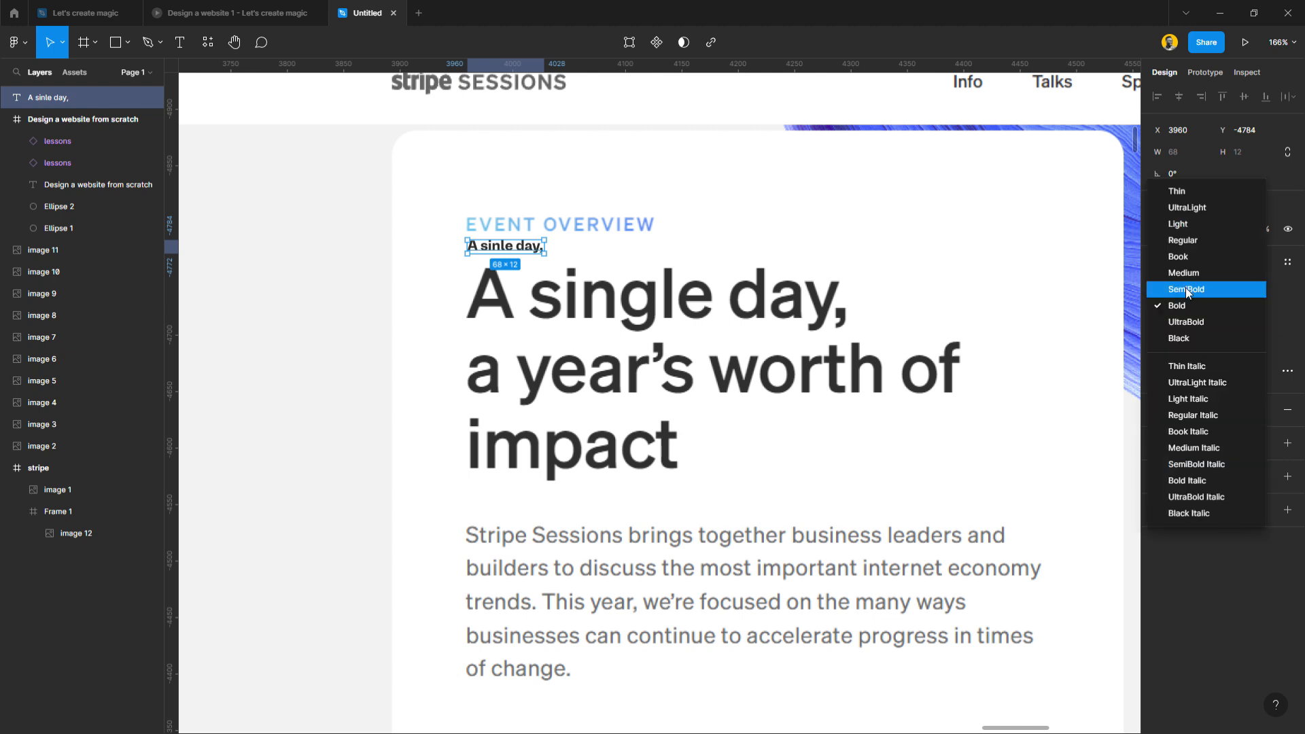
pyautogui.click(1185, 288)
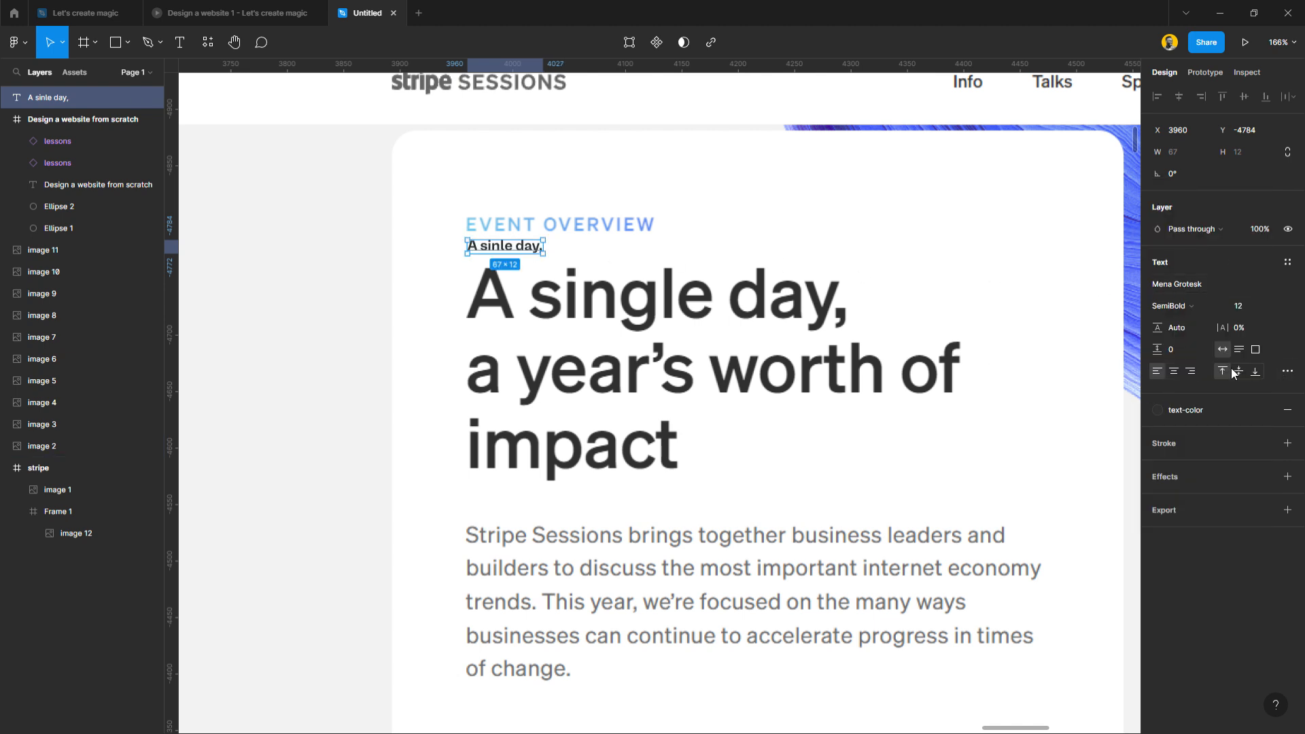
# Place a vertical guide at 4397 on the end of the heading's longest line and widen the text box to 437.
pyautogui.moveTo(554, 256); pyautogui.dragTo(967, 335)
pyautogui.moveTo(171, 248); pyautogui.dragTo(971, 447)
pyautogui.scroll(5, 960, 367)
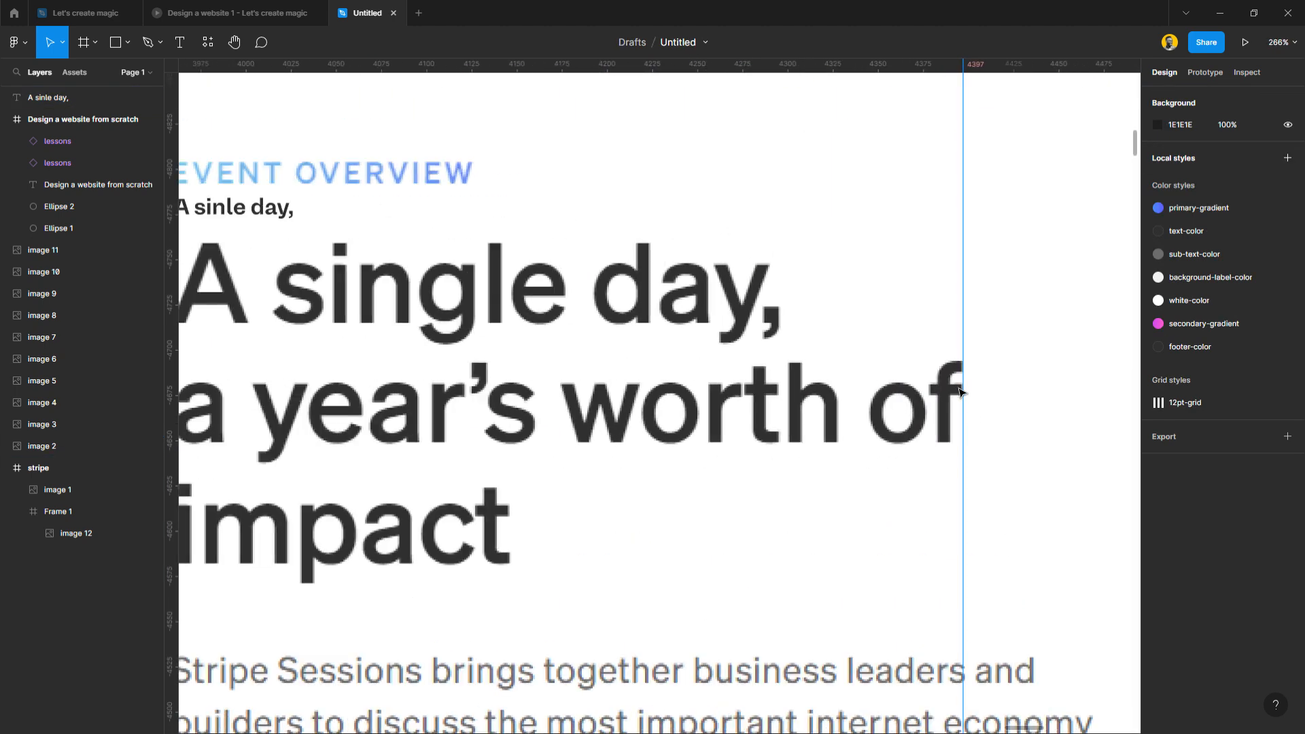
pyautogui.click(287, 207)
pyautogui.moveTo(972, 216); pyautogui.dragTo(970, 286)
pyautogui.scroll(-4, 974, 288)
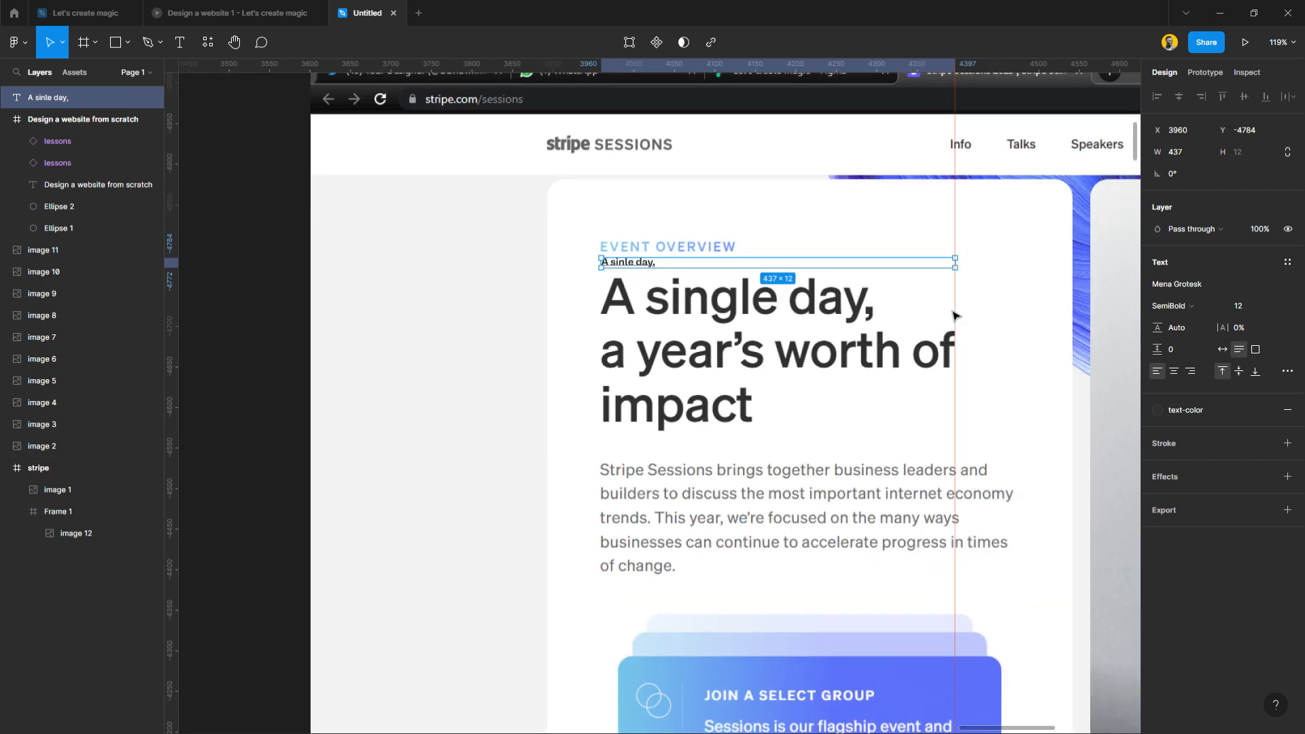
# Mark the three-line heading with a vertical guide on its left edge and horizontal guides at its cap height and each line's x-height and baseline.
pyautogui.scroll(2, 952, 306)
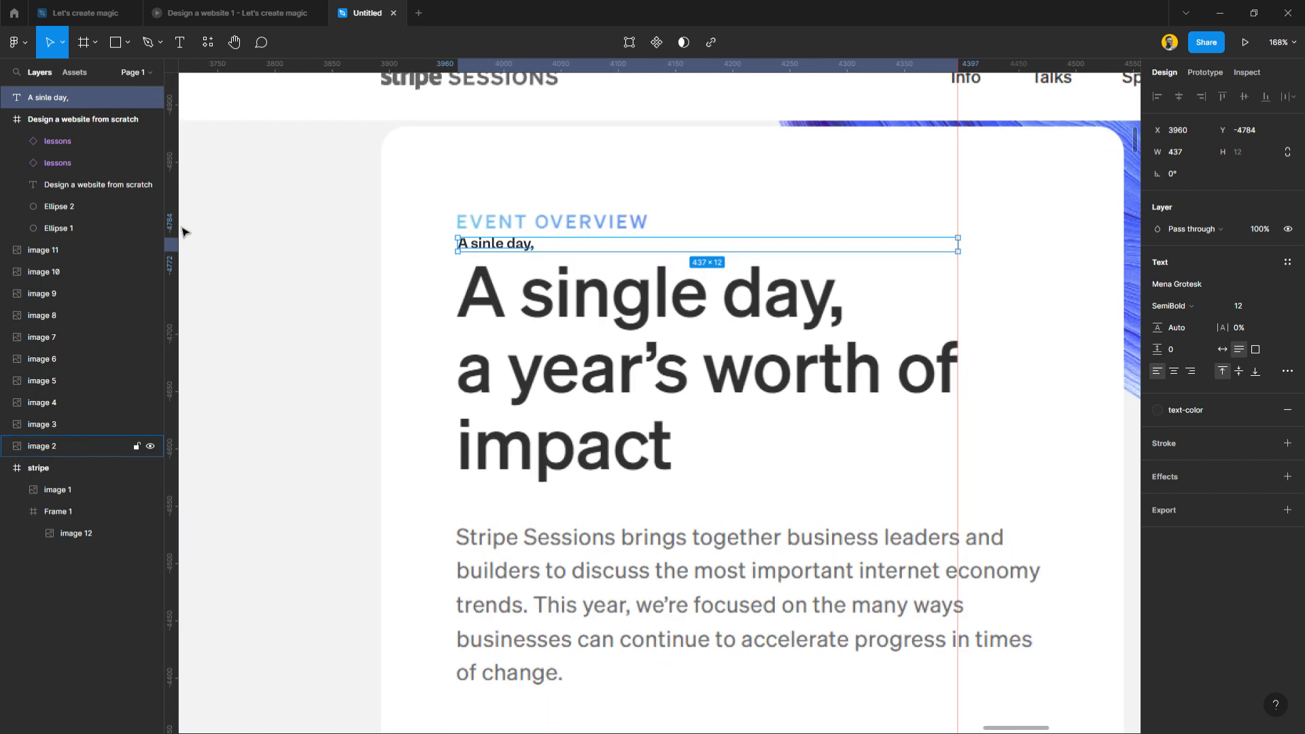
pyautogui.moveTo(175, 233); pyautogui.dragTo(466, 361)
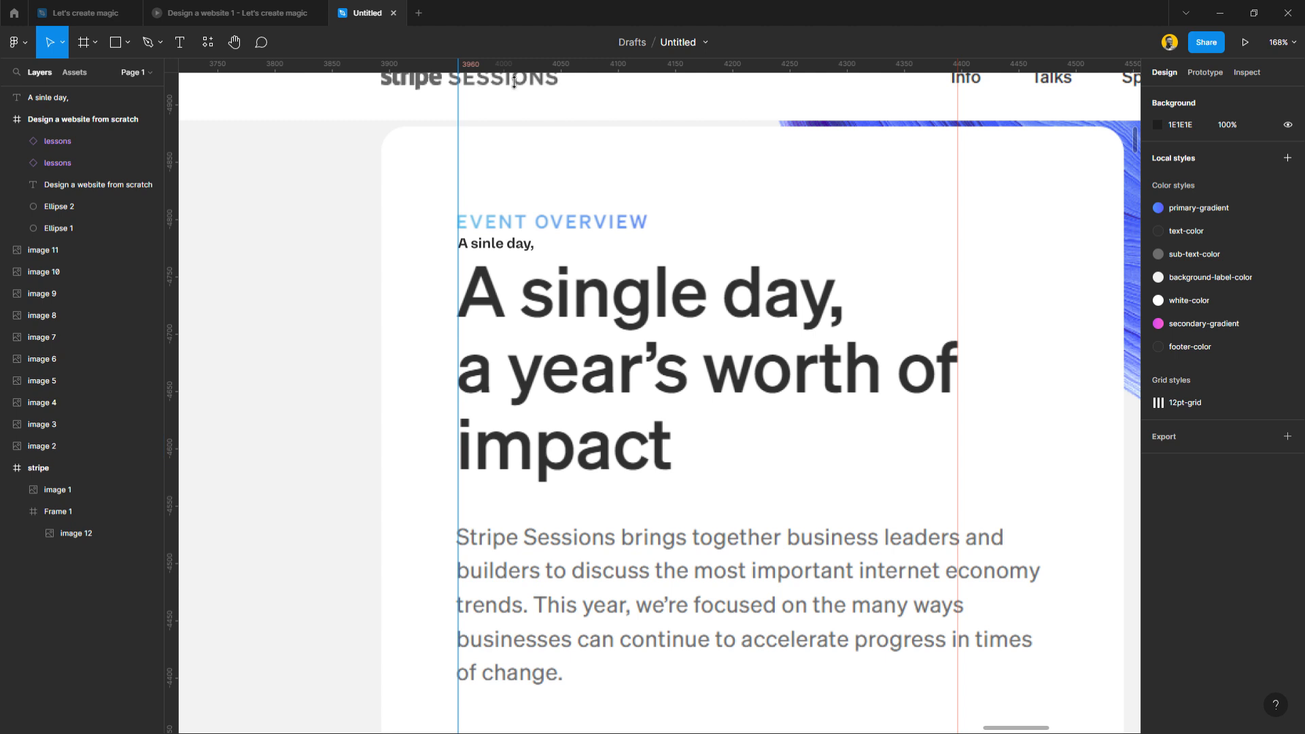
pyautogui.moveTo(518, 78); pyautogui.dragTo(537, 326)
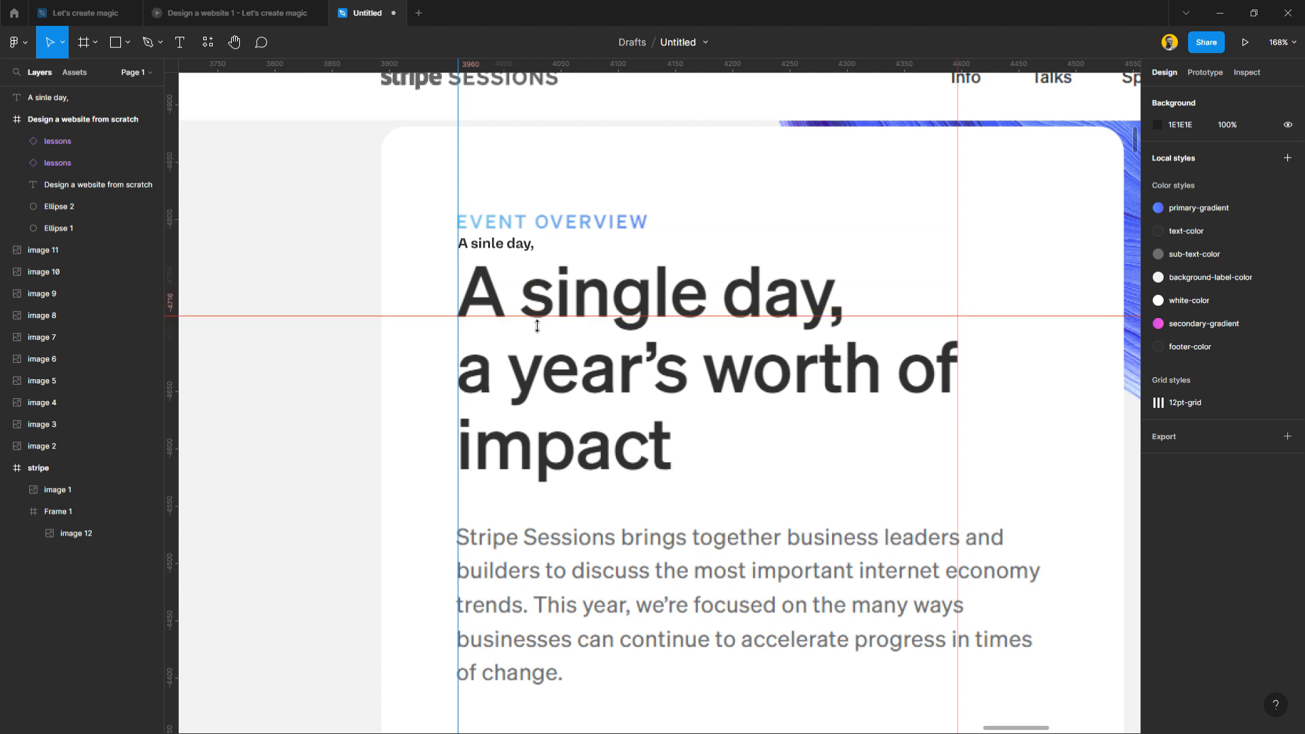
pyautogui.moveTo(563, 65); pyautogui.dragTo(582, 366)
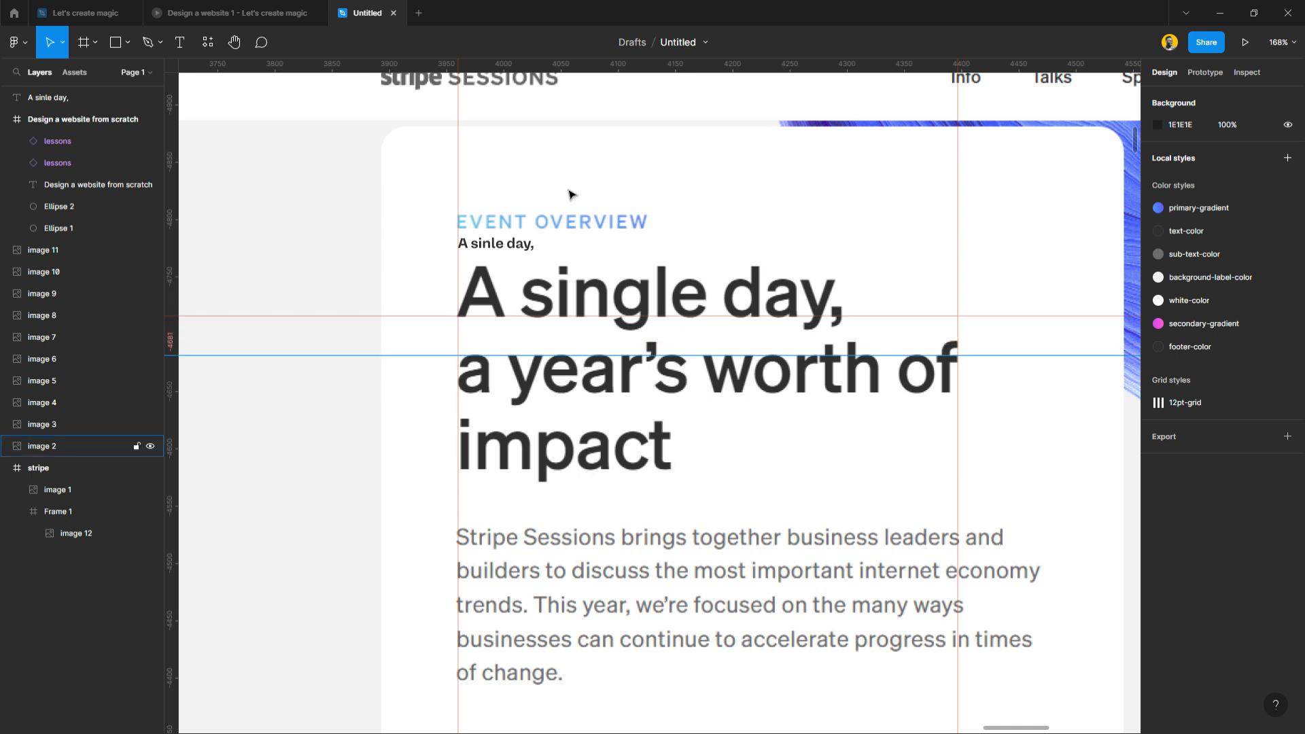
pyautogui.moveTo(575, 66); pyautogui.dragTo(588, 267)
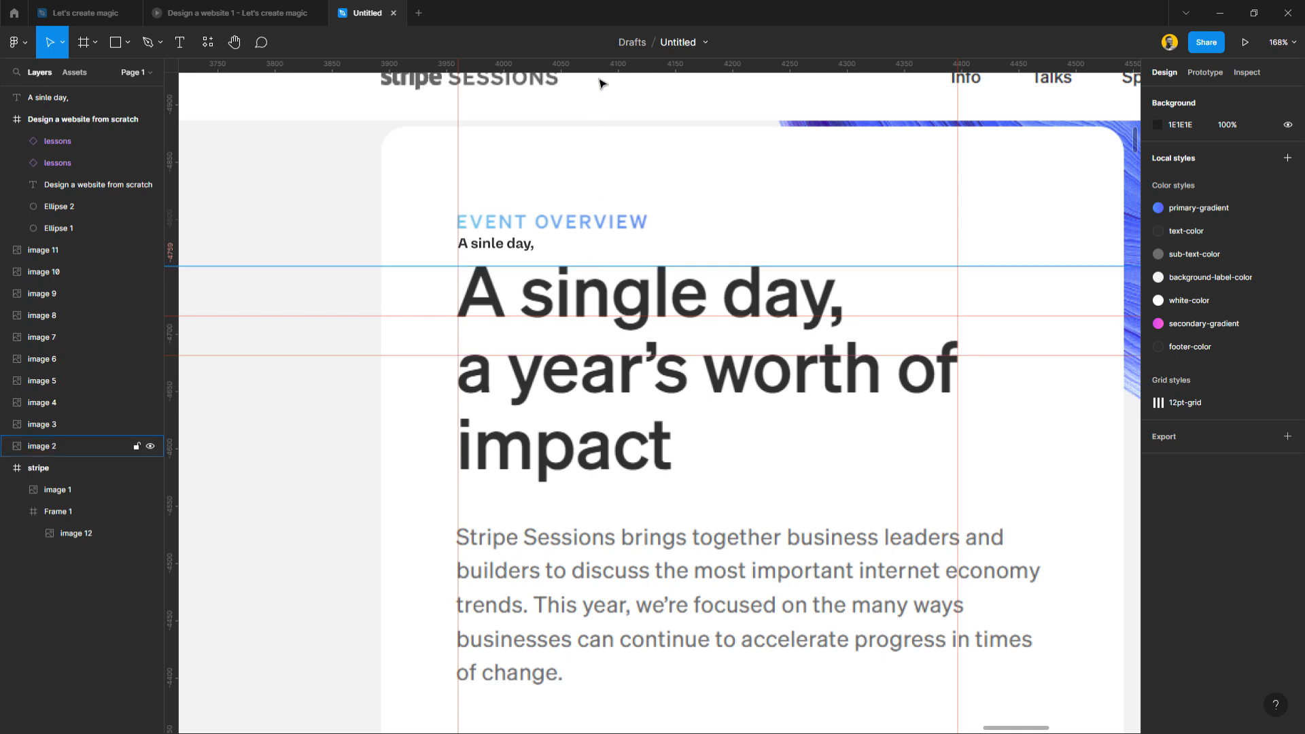
pyautogui.moveTo(606, 65); pyautogui.dragTo(618, 404)
pyautogui.moveTo(585, 66); pyautogui.dragTo(604, 480)
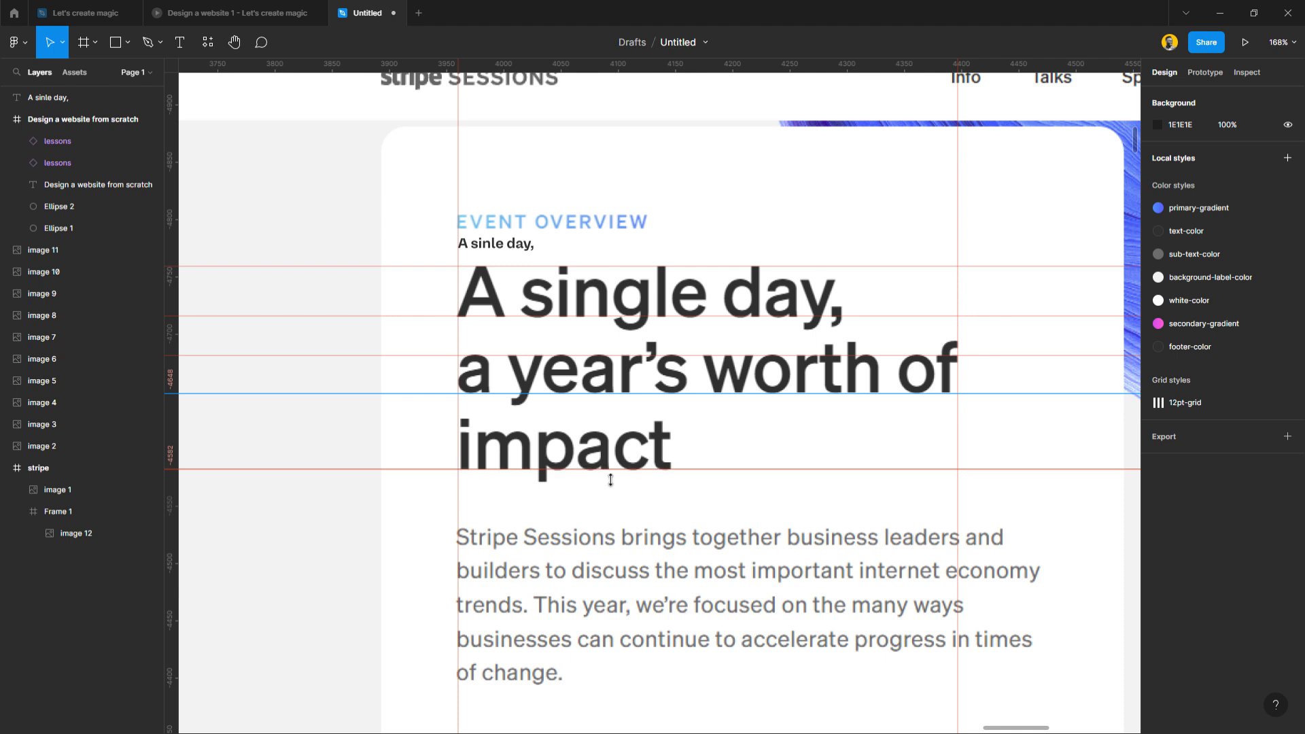
pyautogui.moveTo(586, 80); pyautogui.dragTo(587, 442)
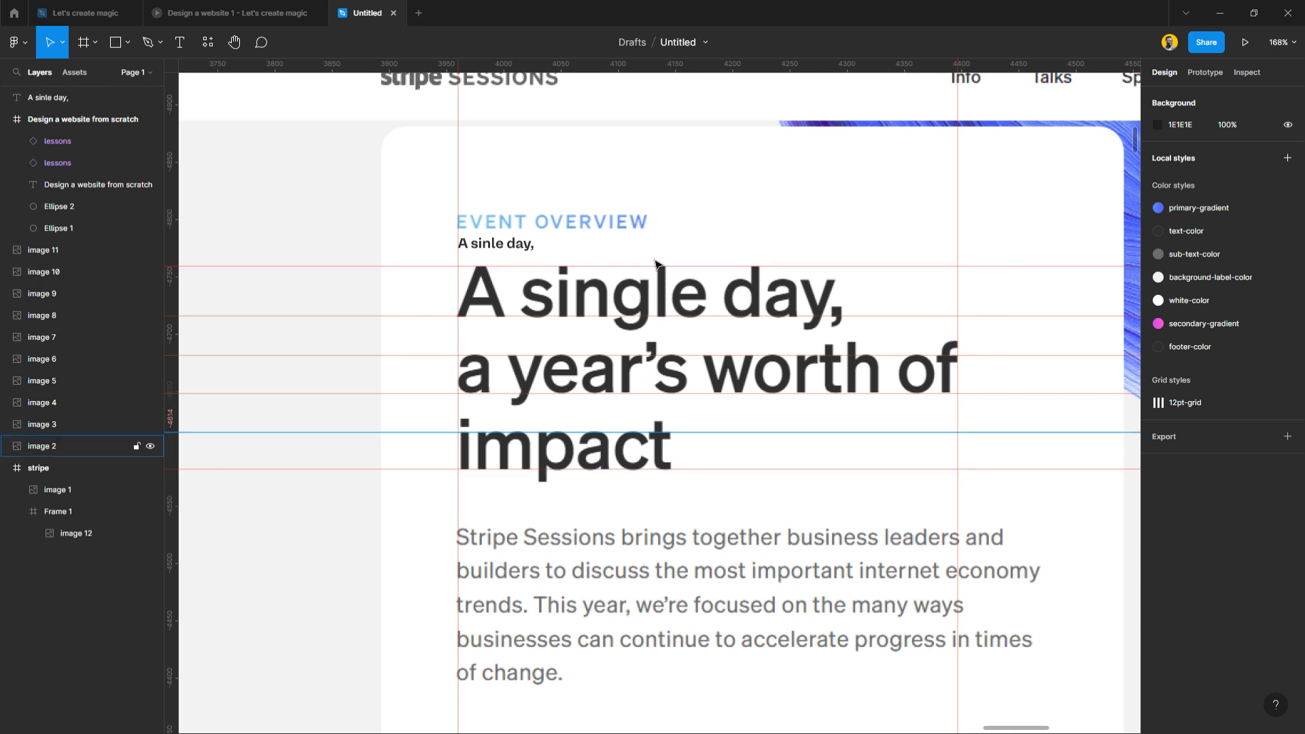
pyautogui.moveTo(659, 275); pyautogui.dragTo(661, 290)
pyautogui.moveTo(645, 64); pyautogui.dragTo(634, 276)
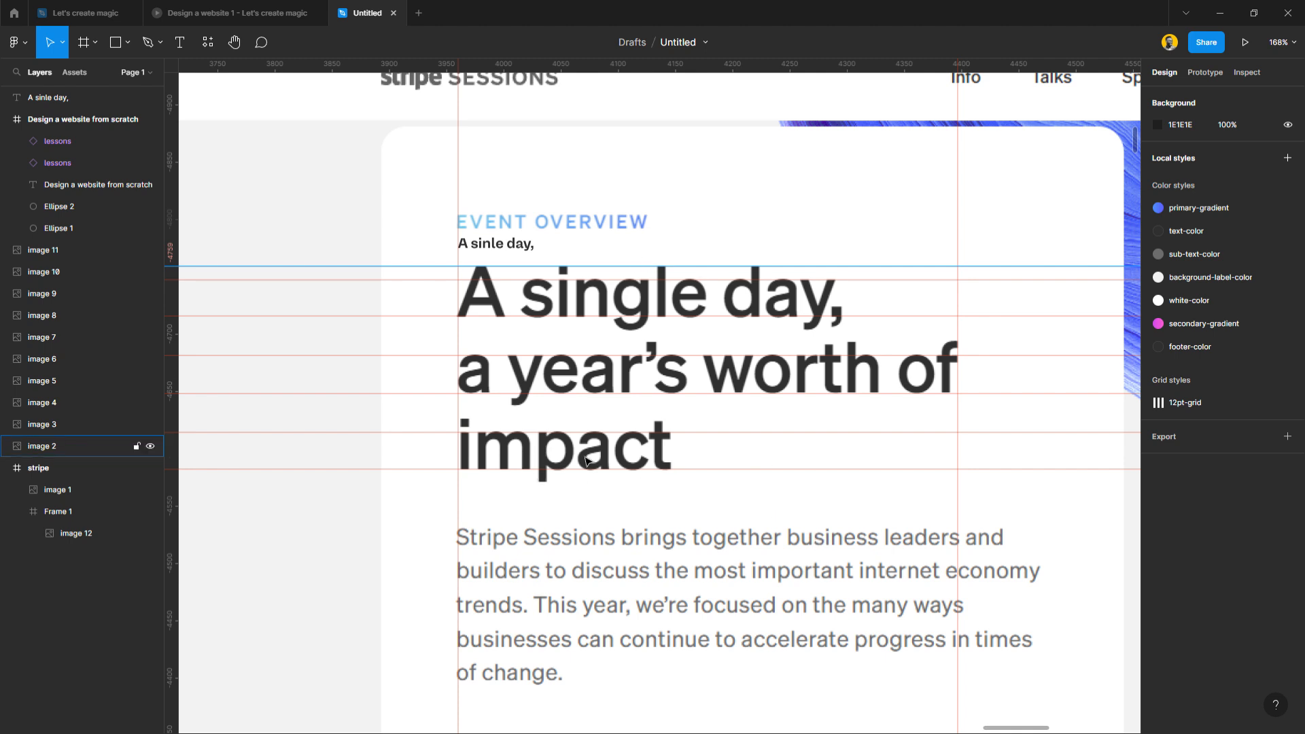
# Select the image 2 screenshot behind the text and lower its image fill opacity to dim it.
pyautogui.click(510, 248)
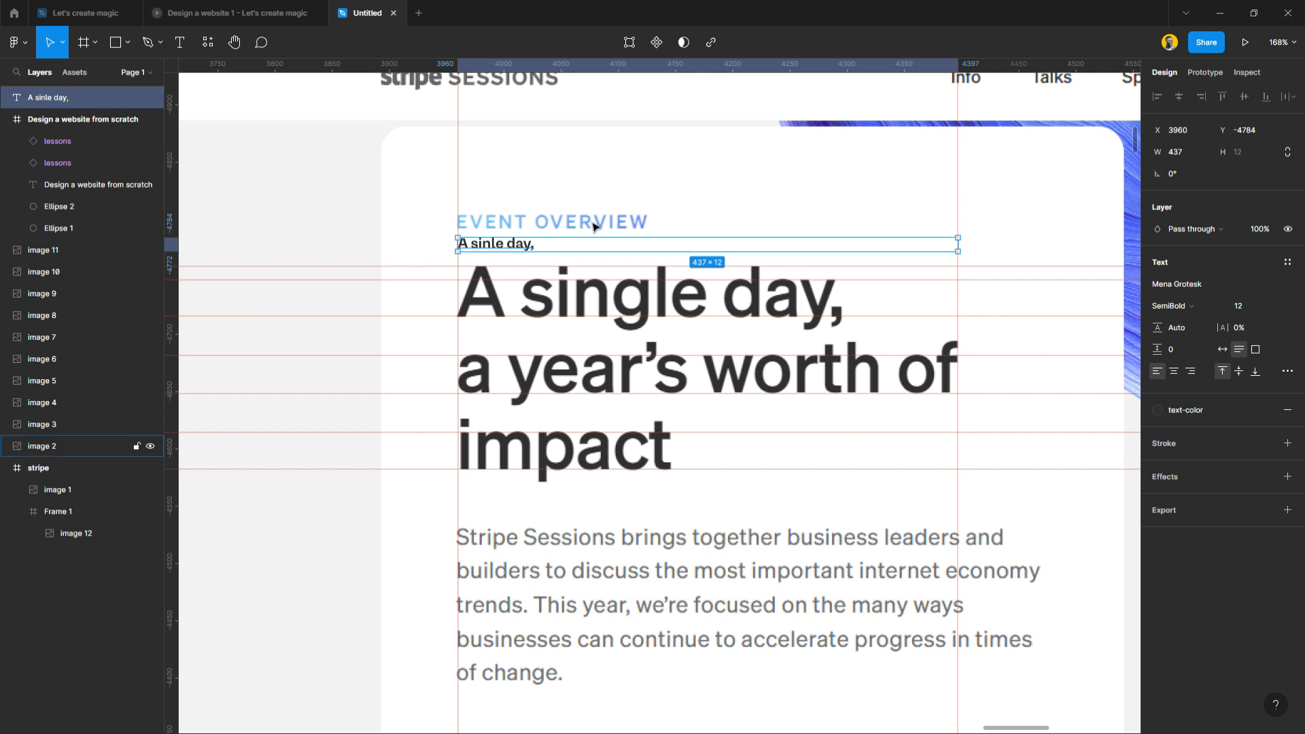
pyautogui.click(615, 199)
pyautogui.click(530, 250)
pyautogui.click(627, 186)
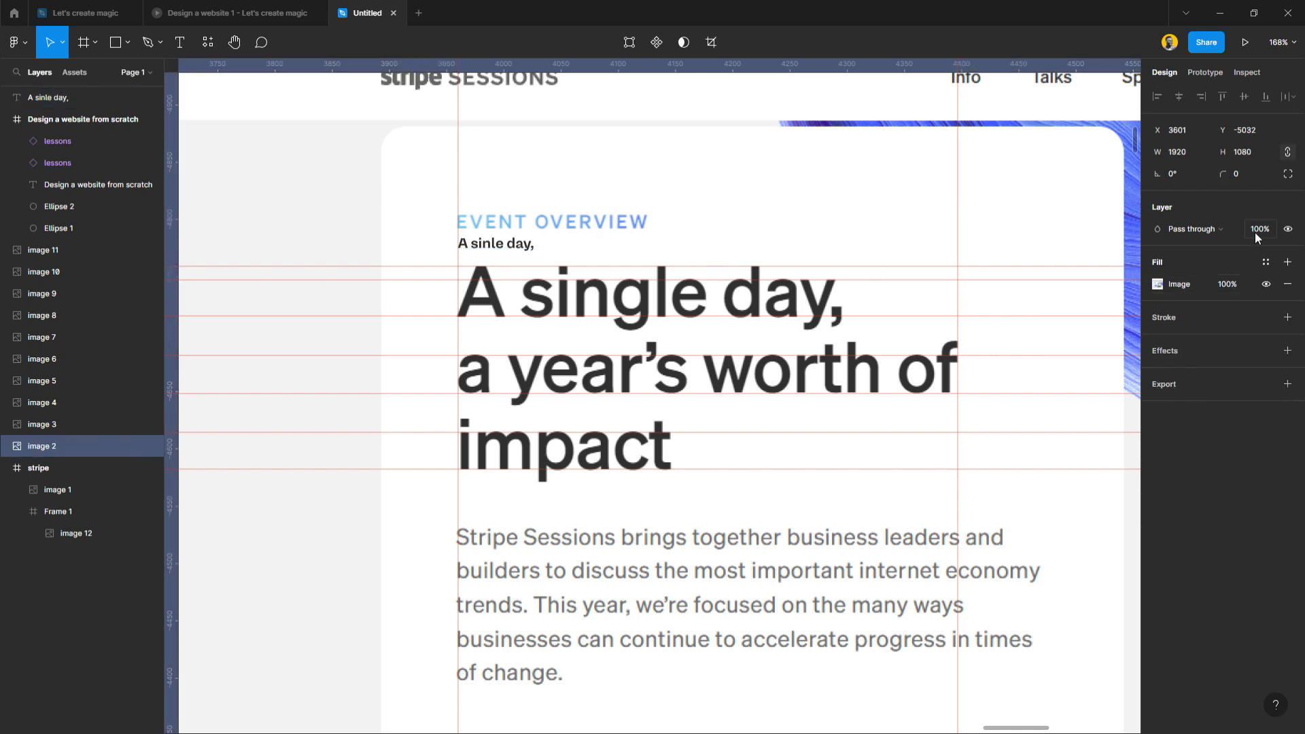
pyautogui.moveTo(1219, 286); pyautogui.dragTo(1111, 297)
# Apply the white-color style to the "A sinle day," text.
pyautogui.click(494, 247)
pyautogui.click(1208, 413)
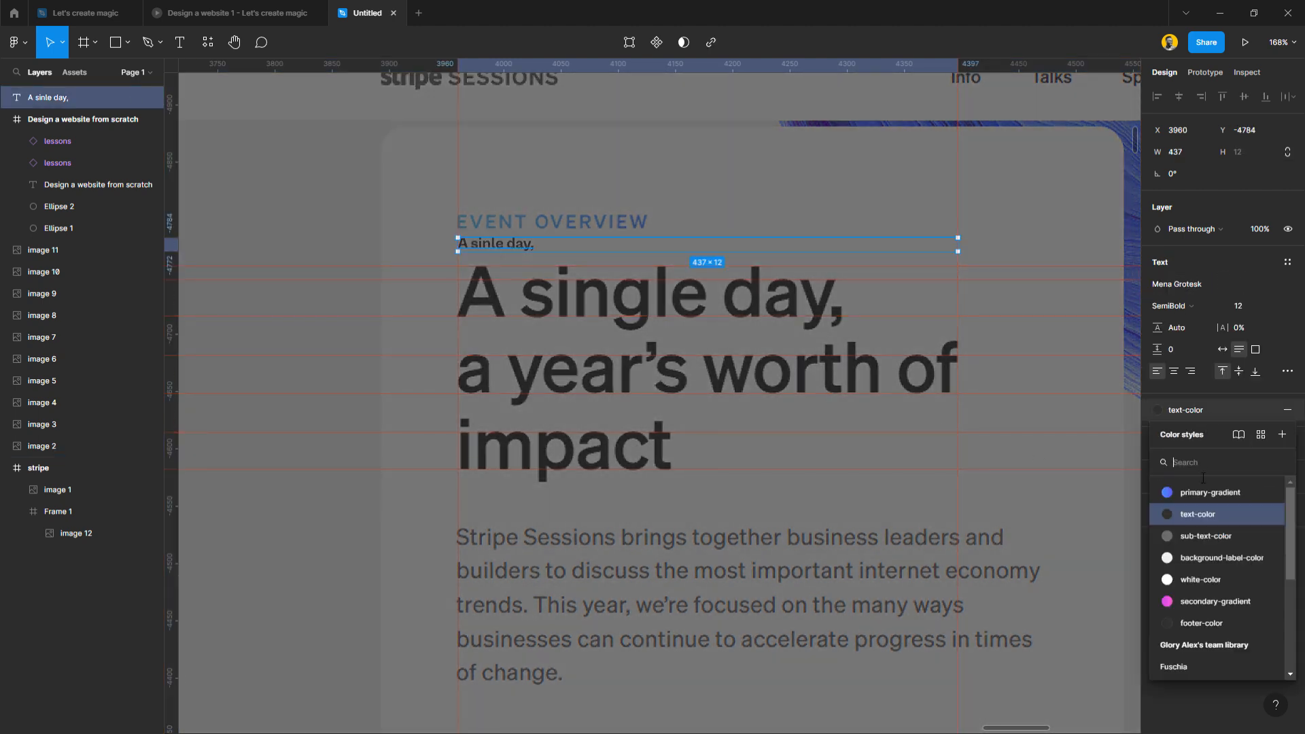
pyautogui.click(1192, 579)
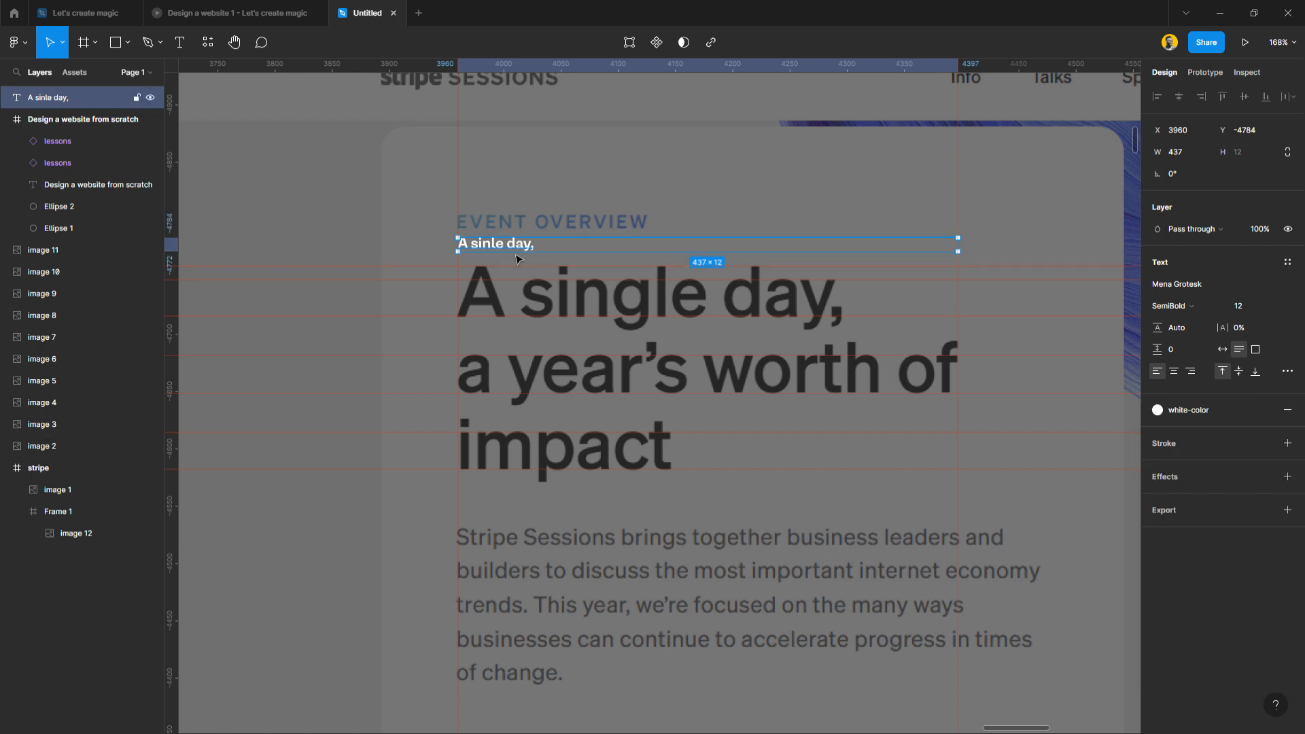
# Correct the misspelled heading text to read "A single day,".
pyautogui.doubleClick(490, 249)
pyautogui.click(502, 249)
pyautogui.write('g')
pyautogui.press('Escape')
# Enlarge the "A single day," text to font size 55 to match the width of the screenshot's first heading line.
pyautogui.click(1272, 307)
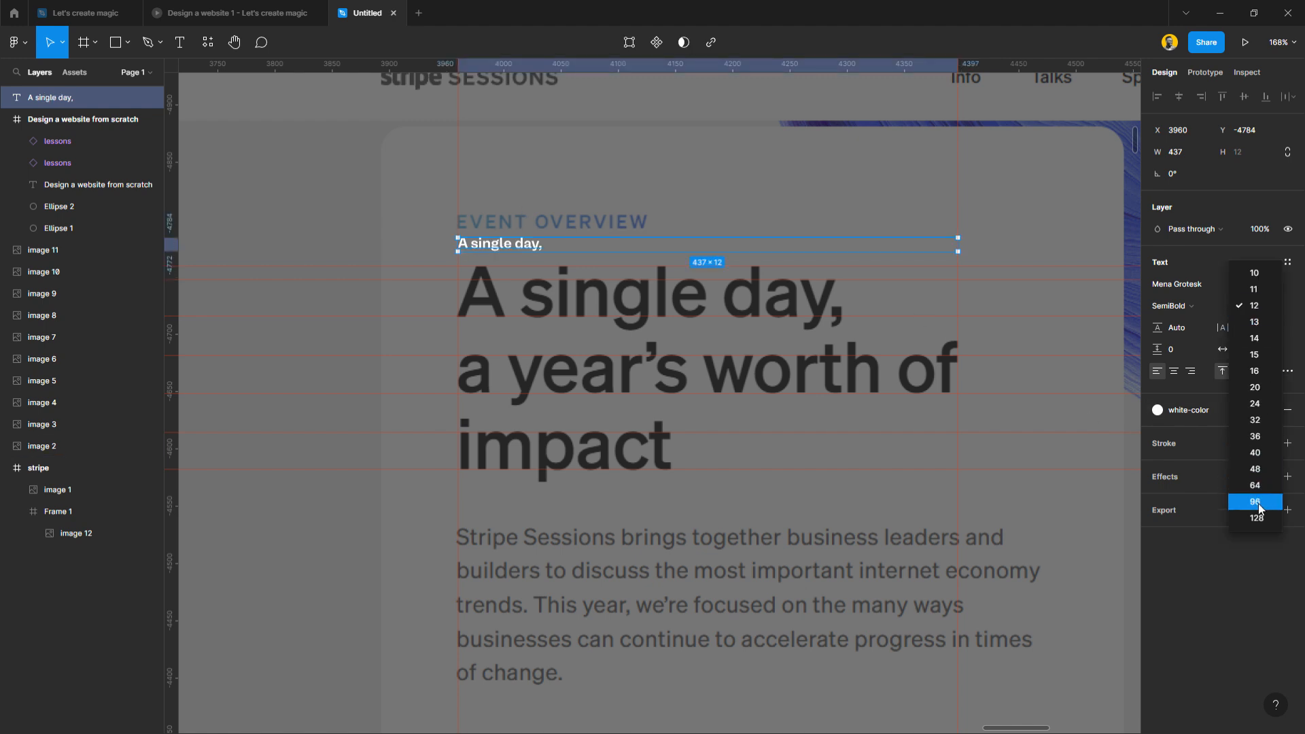
pyautogui.click(1261, 485)
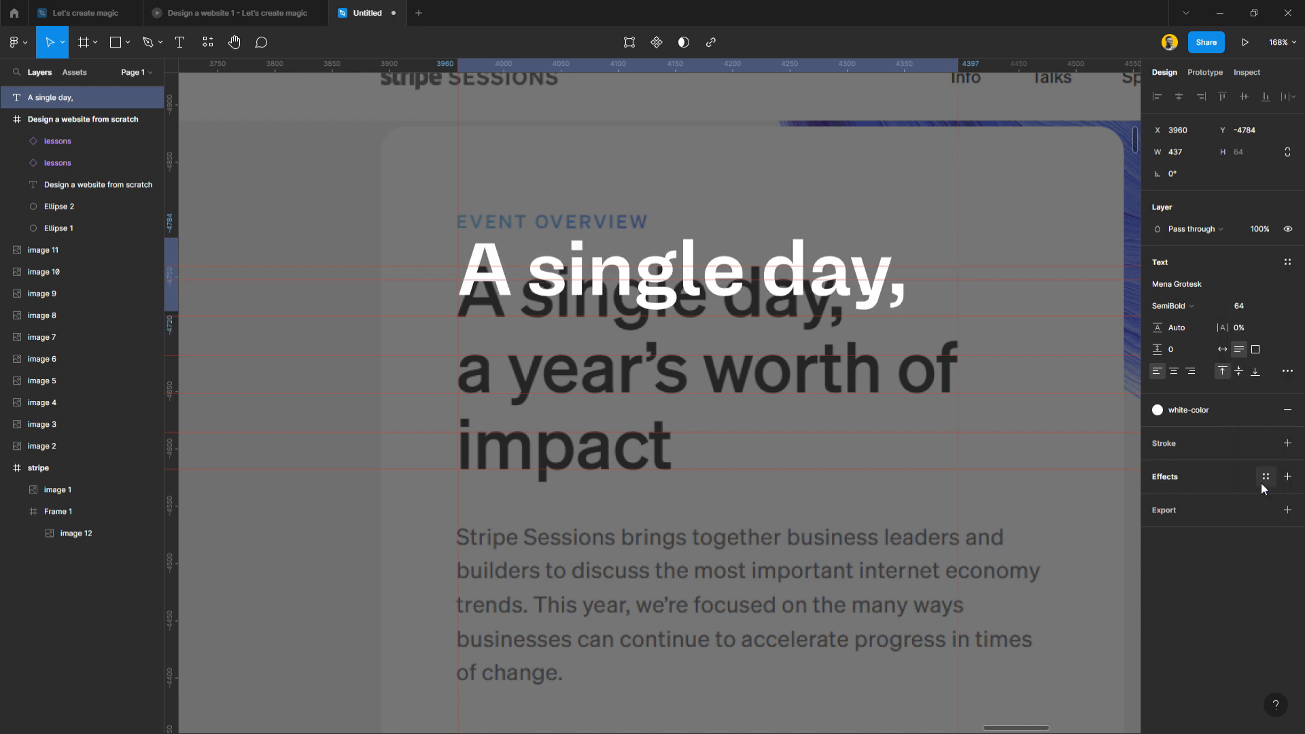
pyautogui.click(1271, 303)
pyautogui.click(1263, 287)
pyautogui.click(1253, 309)
pyautogui.press('Up')
pyautogui.press('Up')
pyautogui.press('Up')
pyautogui.press('Up')
pyautogui.press('Up')
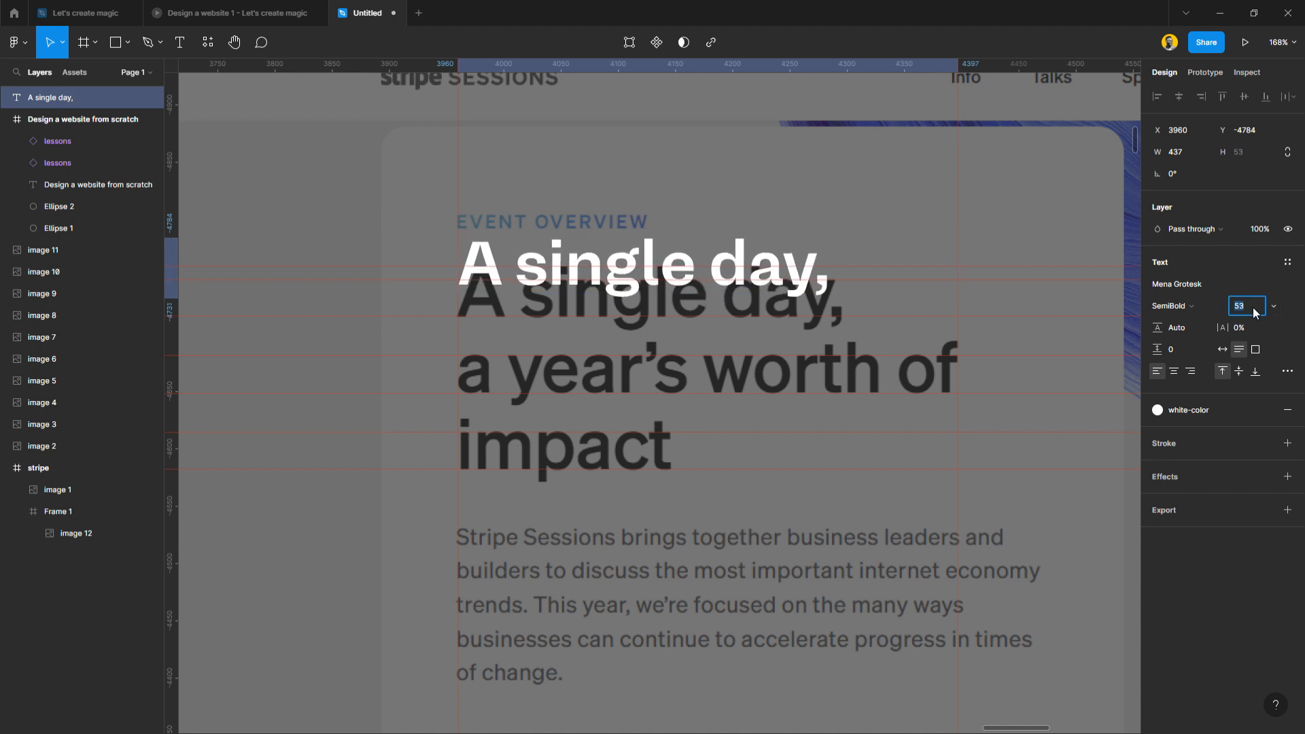
pyautogui.press('Up')
pyautogui.press('Up')
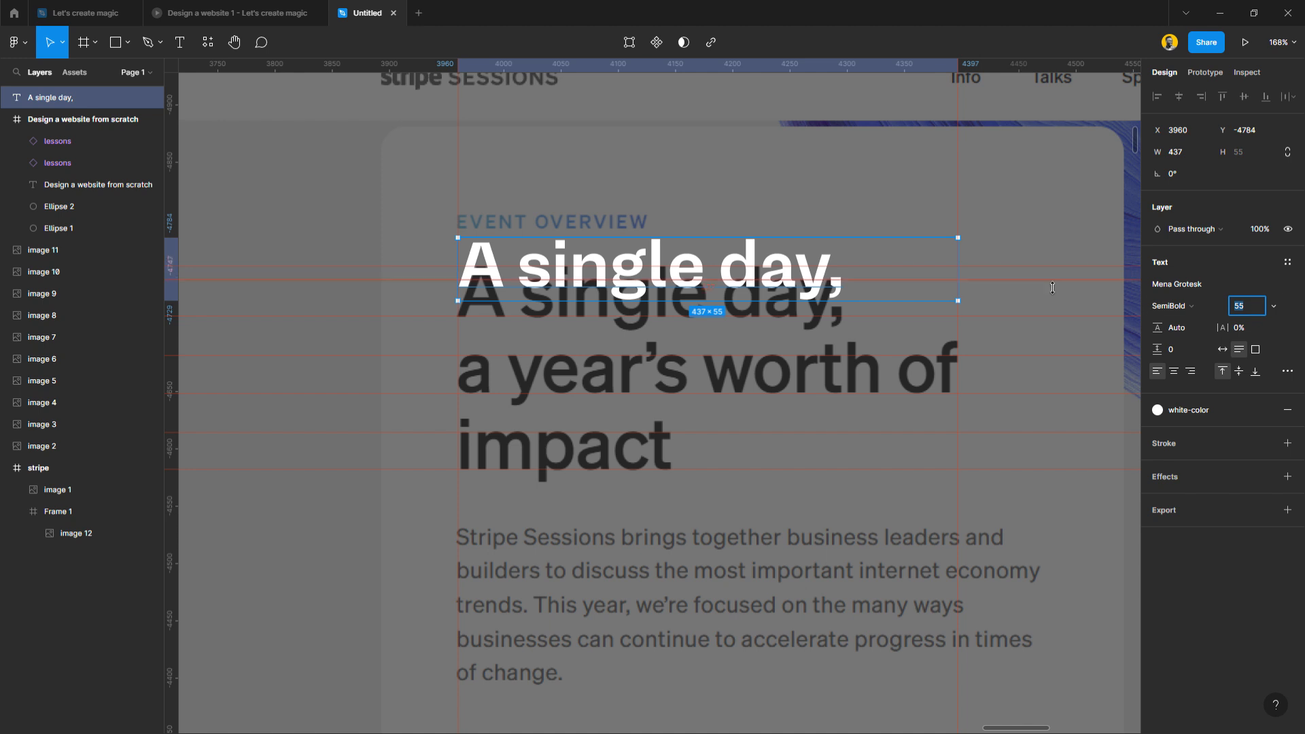
# Move the "A single day," text down onto the screenshot's first heading line, at Y -4759.
pyautogui.moveTo(761, 252); pyautogui.dragTo(759, 280)
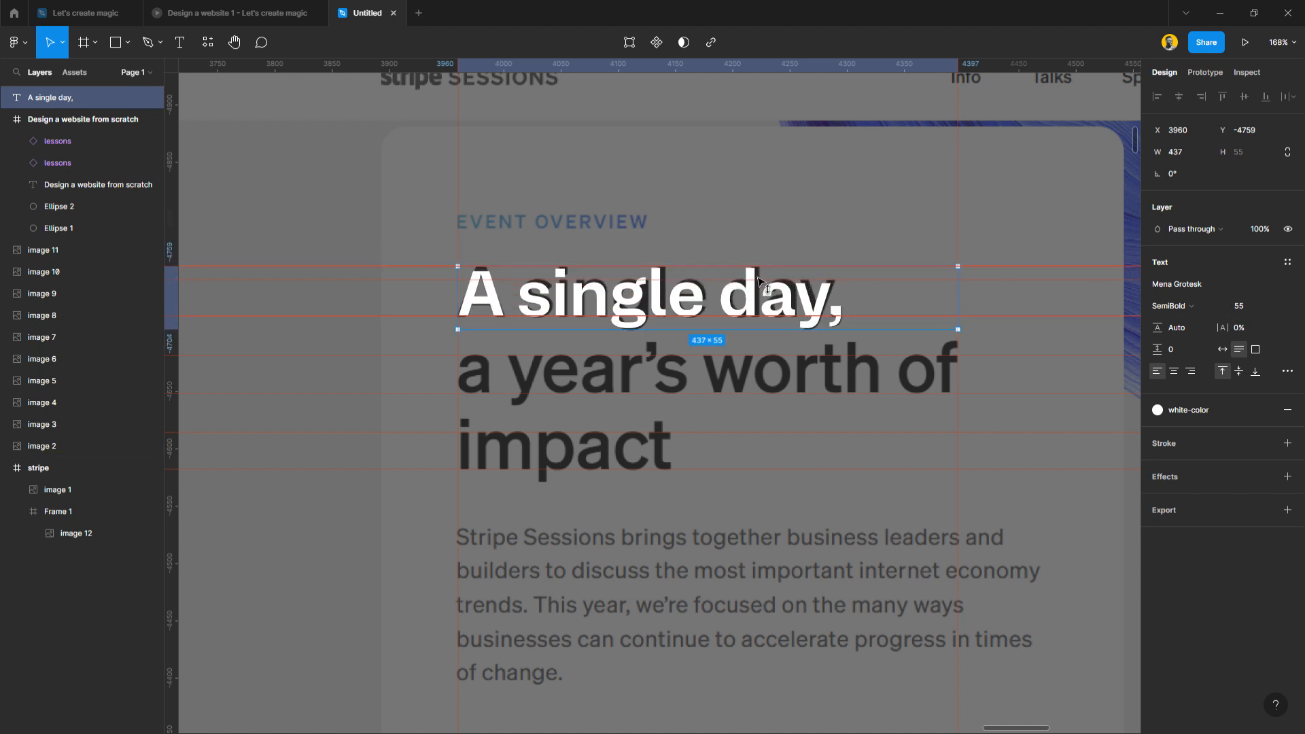
pyautogui.moveTo(645, 303); pyautogui.dragTo(646, 281)
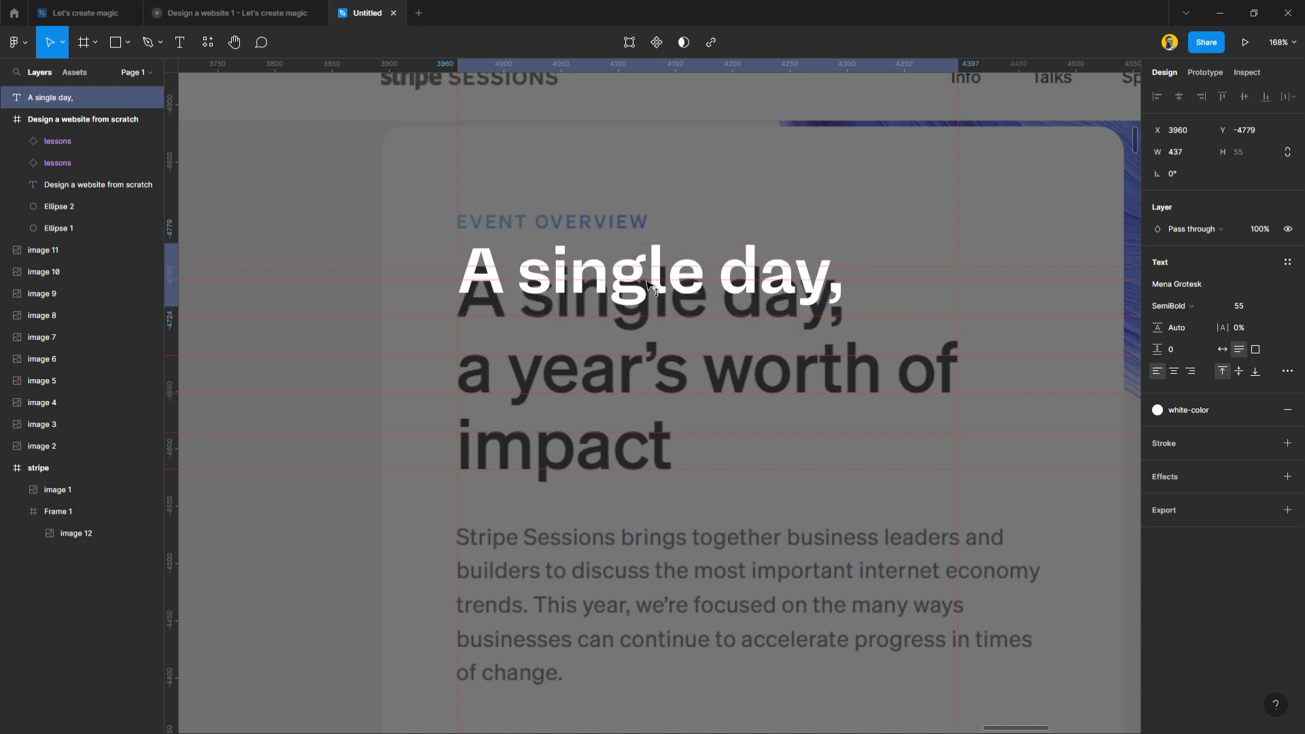
pyautogui.hotkey('ctrl', 'z')
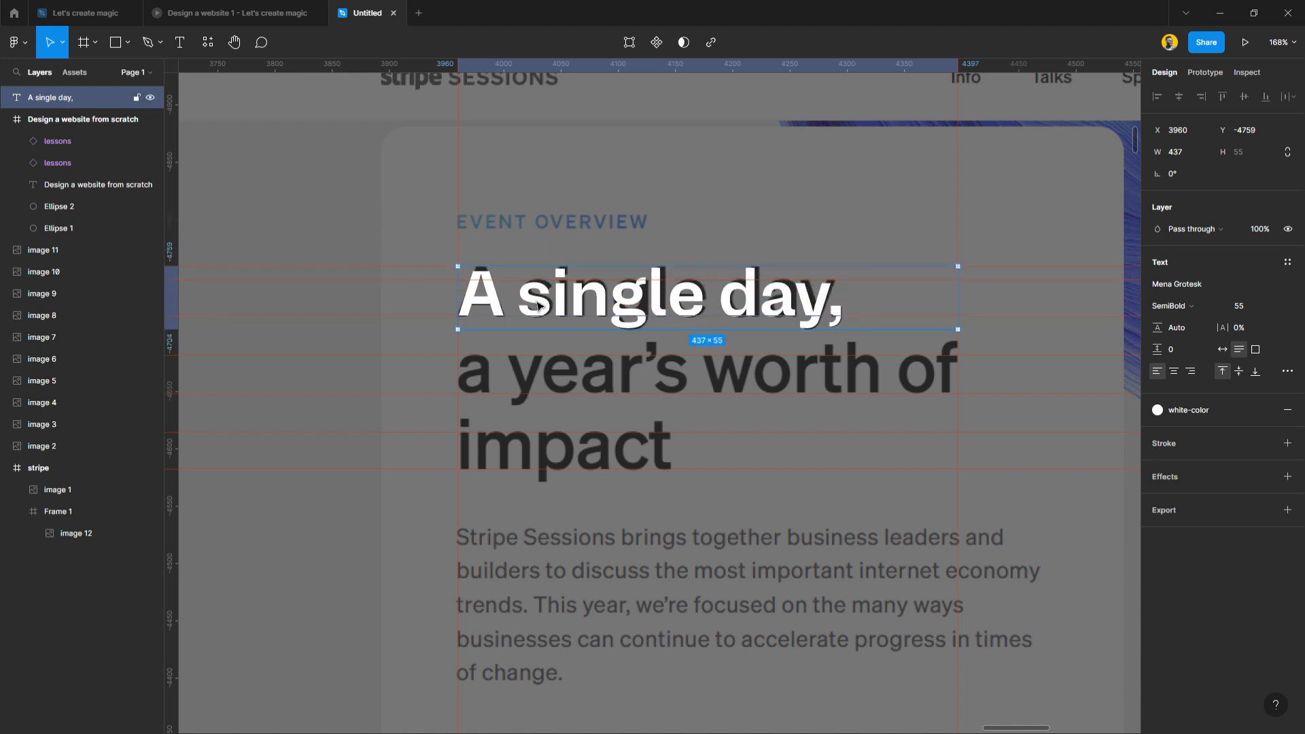
# Change the heading's font to Inter and realign it over the screenshot's first line at Y -4770.
pyautogui.scroll(3, 537, 306)
pyautogui.click(1188, 284)
pyautogui.write('Inter')
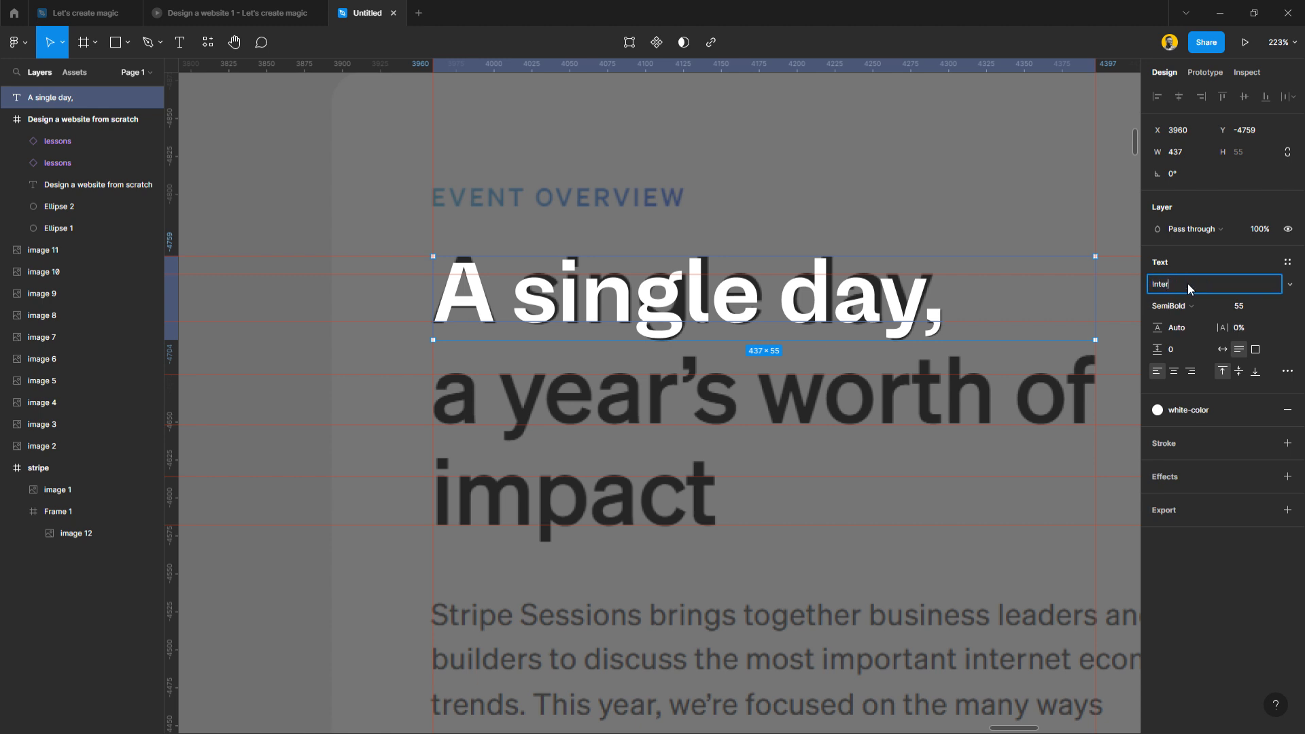
pyautogui.press('Return')
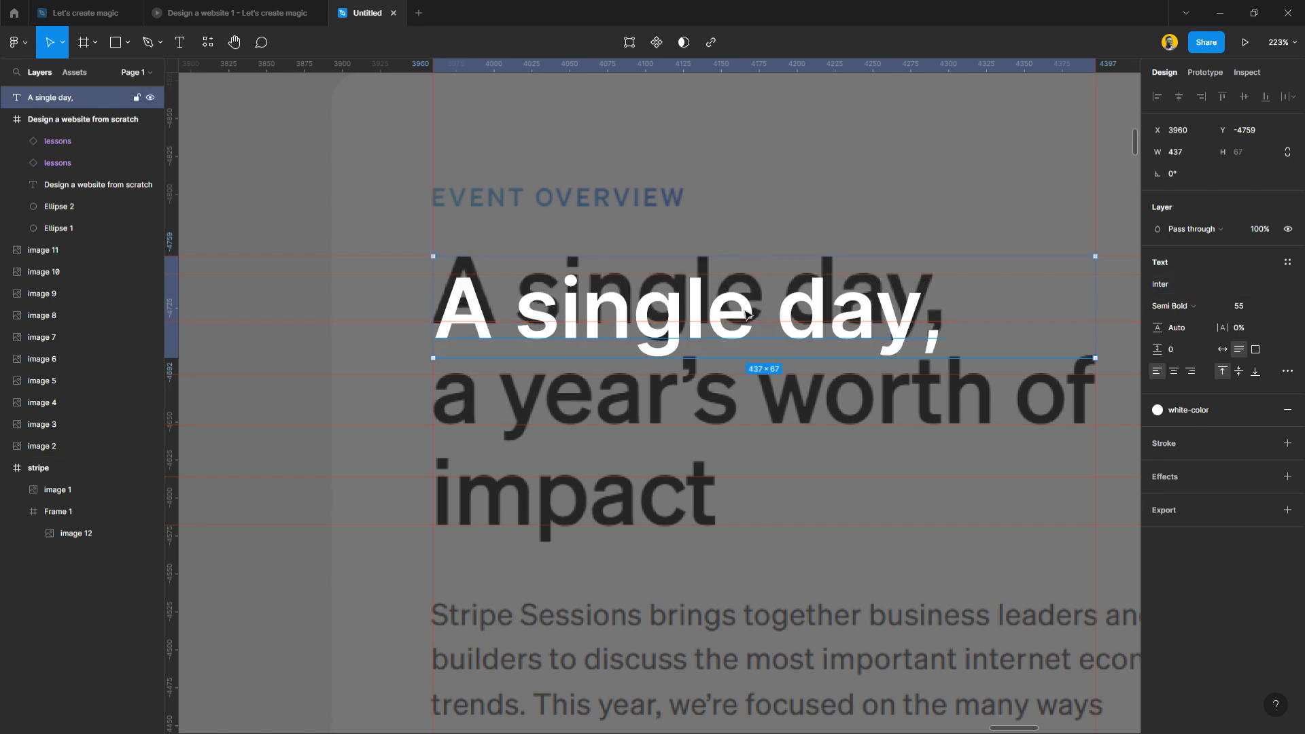
pyautogui.moveTo(749, 317); pyautogui.dragTo(747, 301)
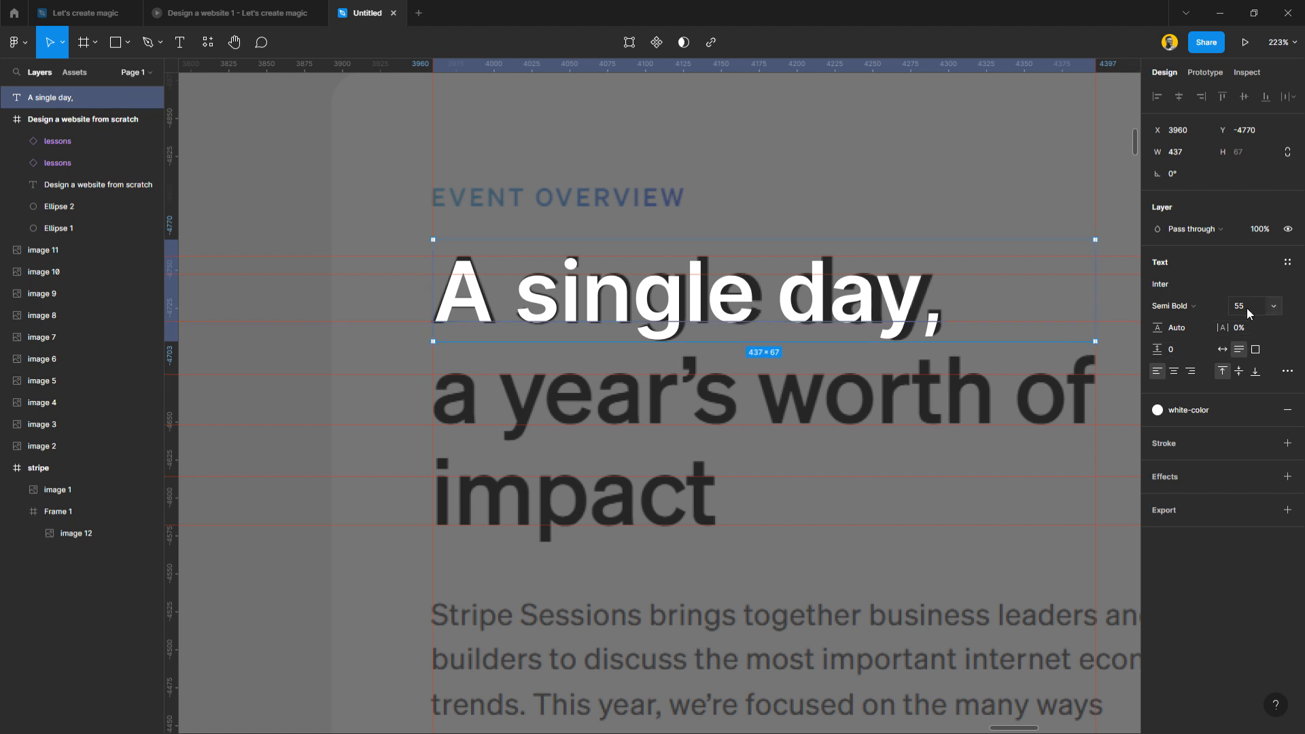
# Set the heading's font size to 56 and continue it on a new line with "a year’s worth of impact".
pyautogui.press('Up')
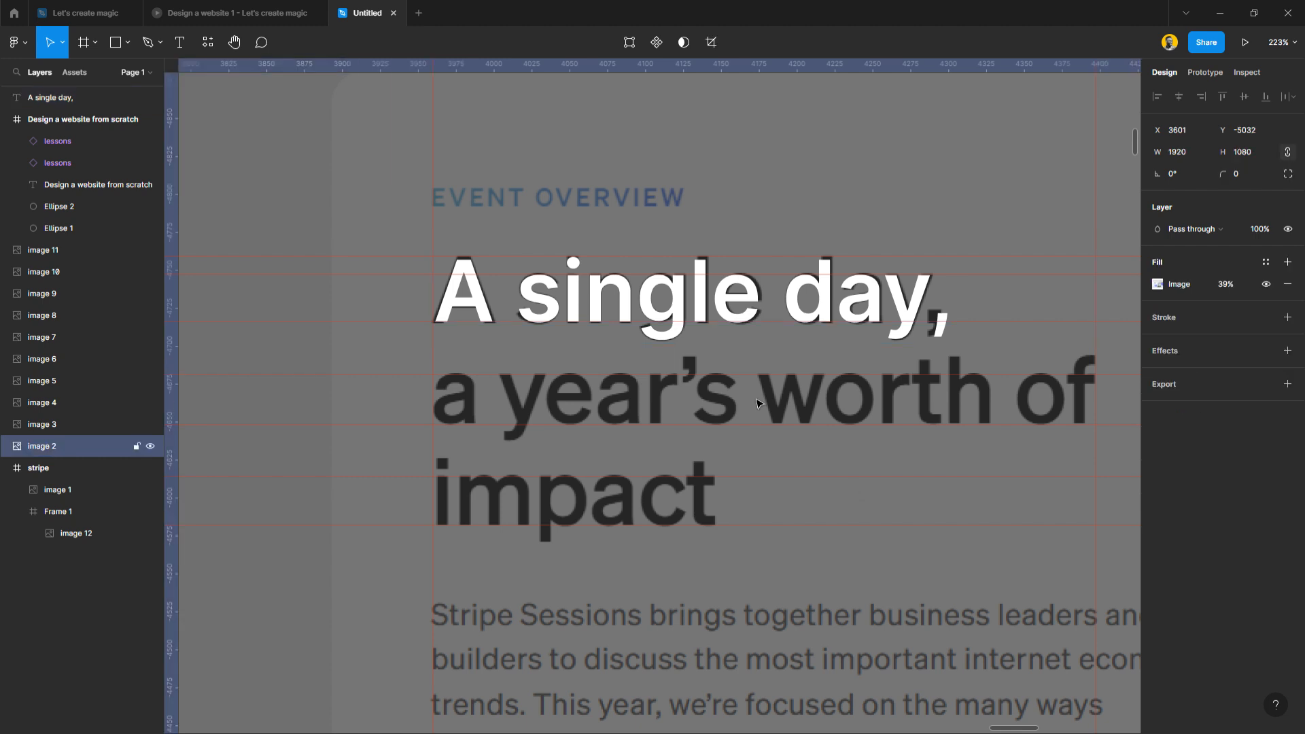
pyautogui.click(682, 311)
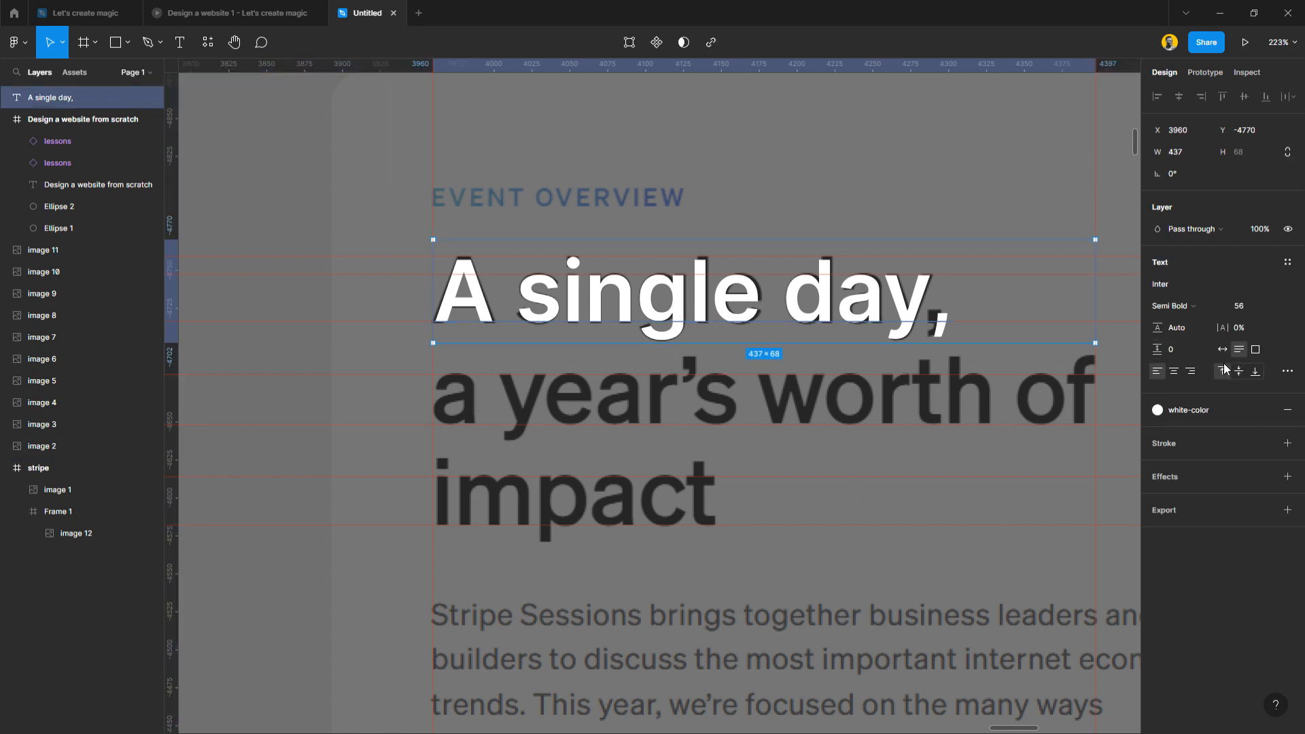
pyautogui.doubleClick(923, 310)
pyautogui.click(968, 320)
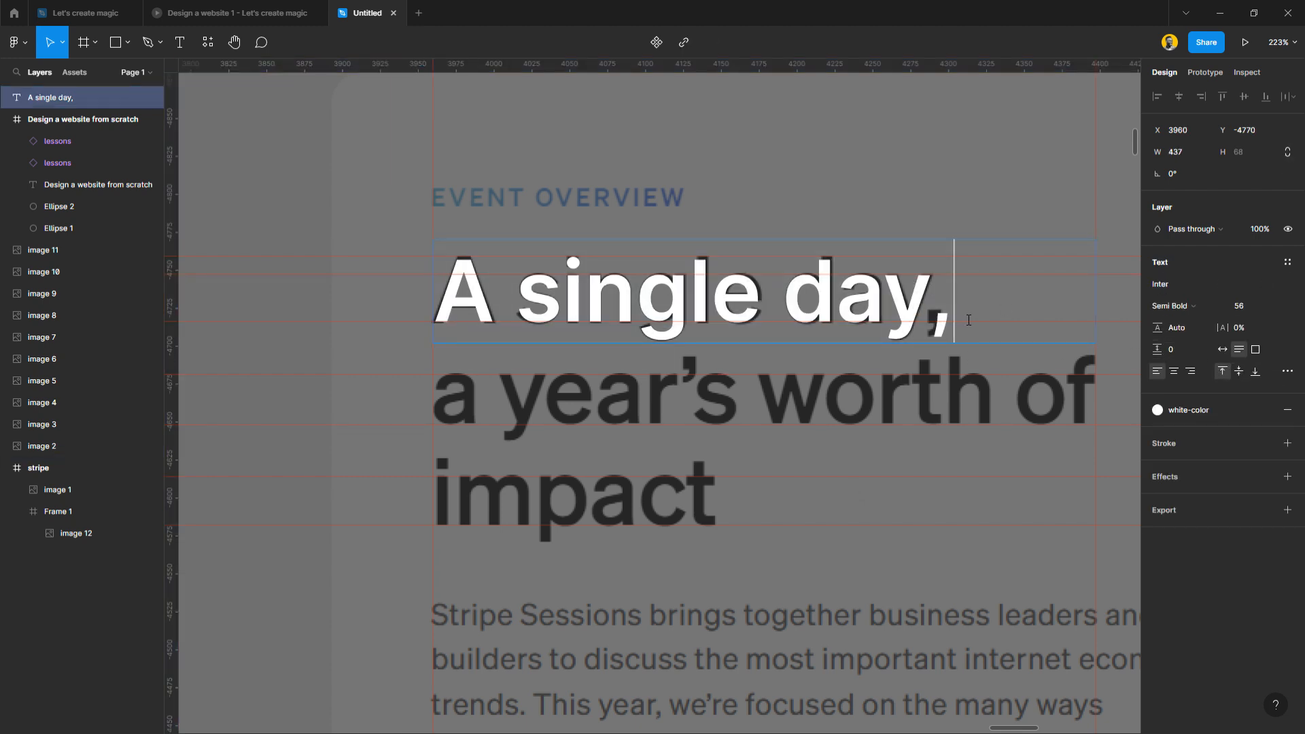
pyautogui.press('Return')
pyautogui.write('a')
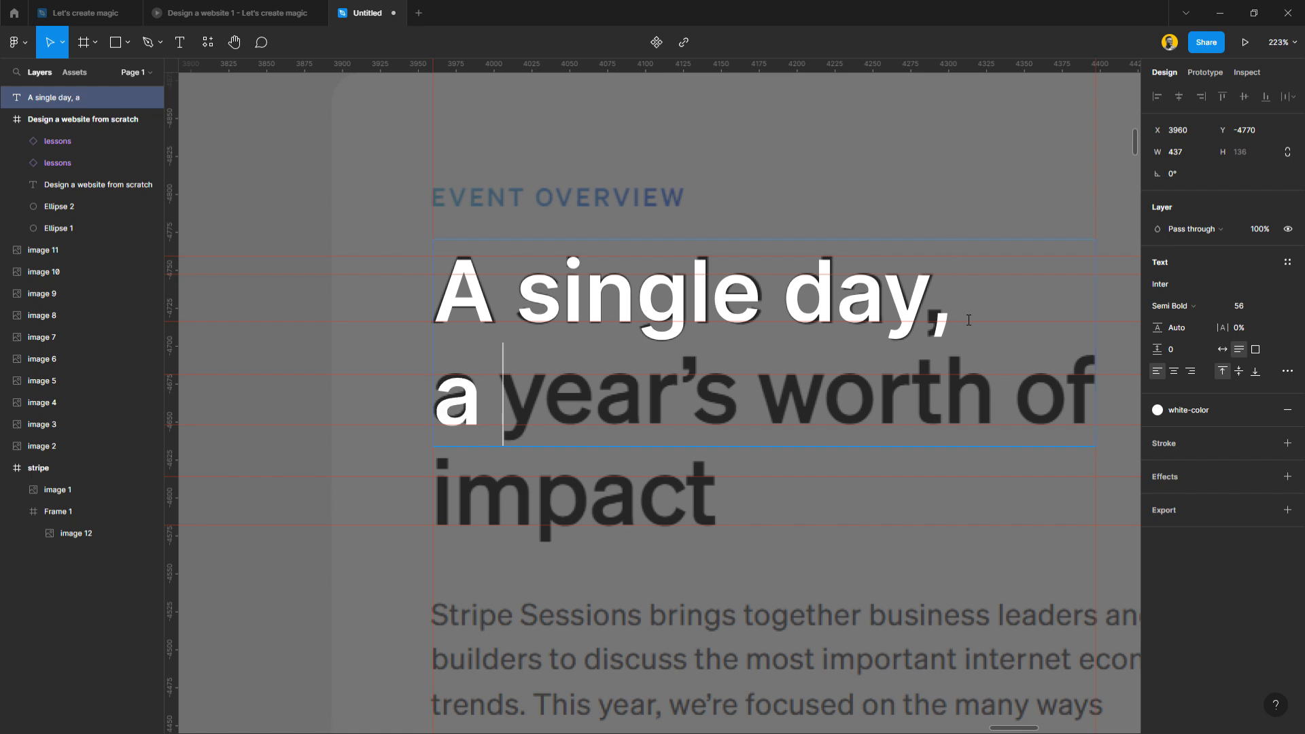
pyautogui.write(' year’s worth of')
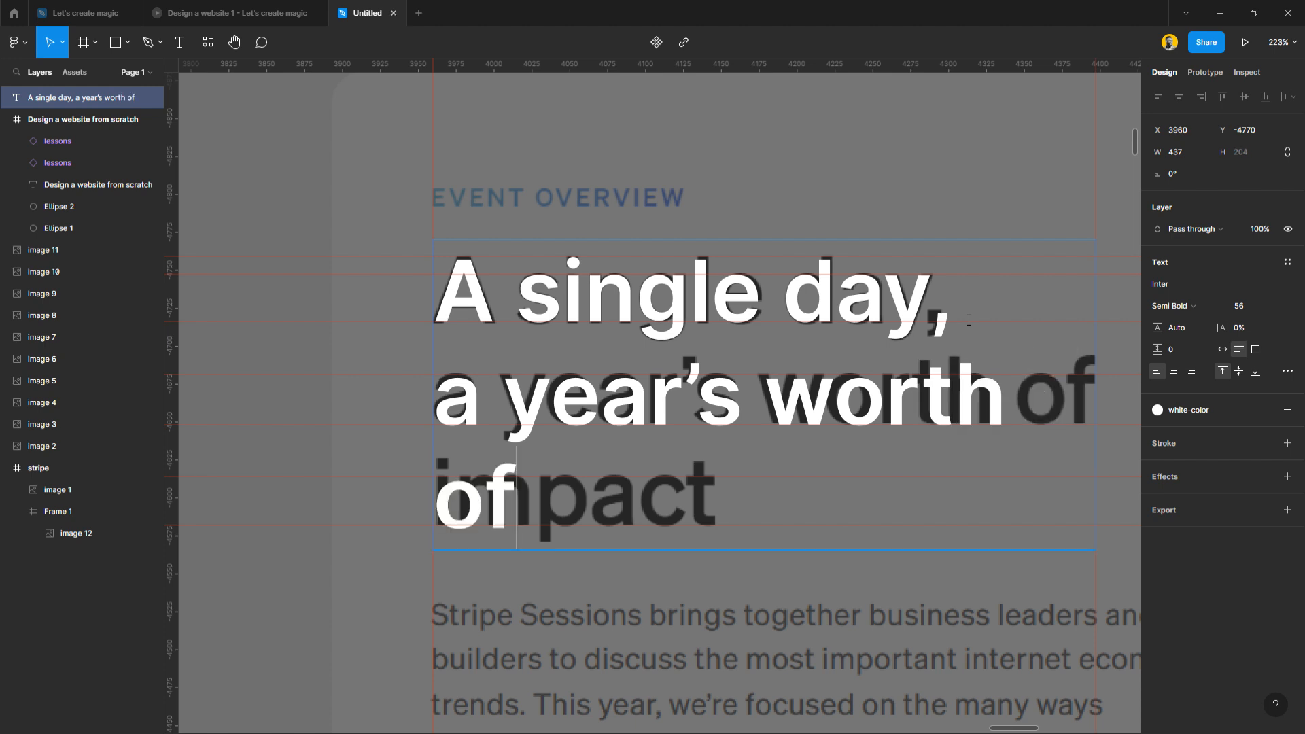
pyautogui.write(' impact')
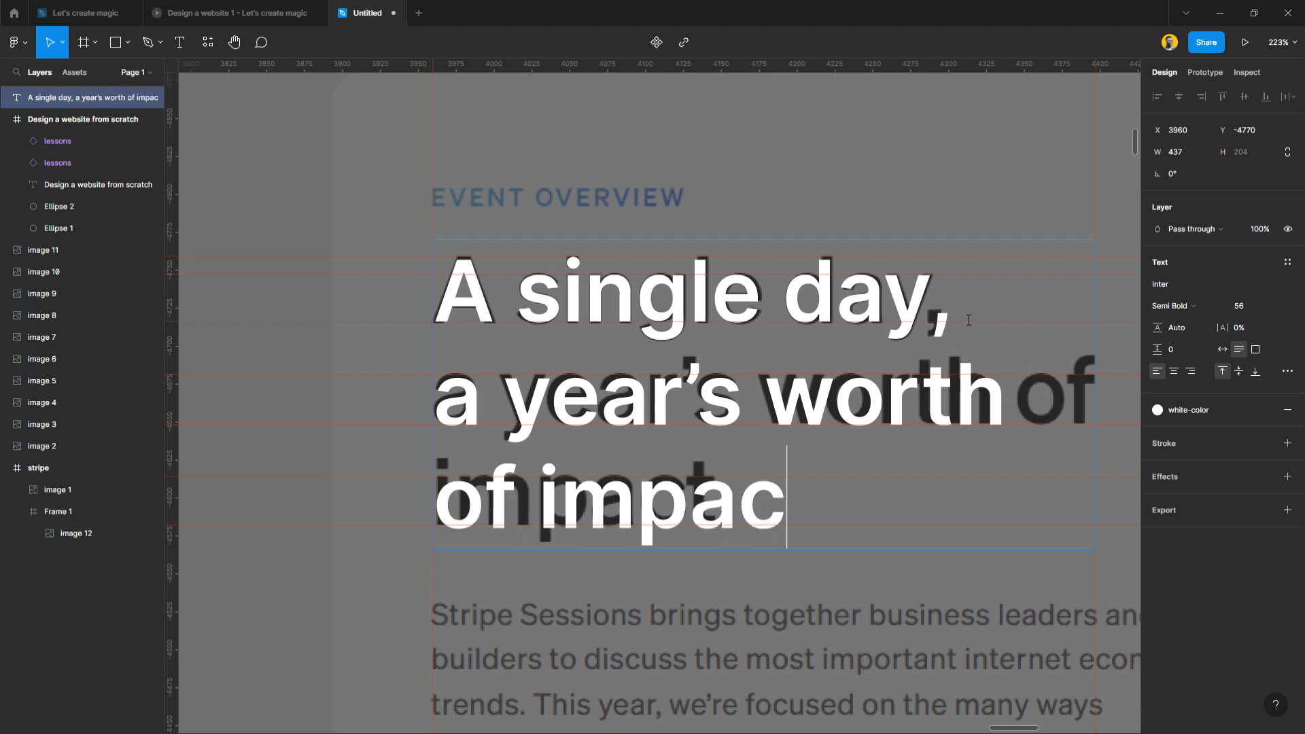
pyautogui.press('Escape')
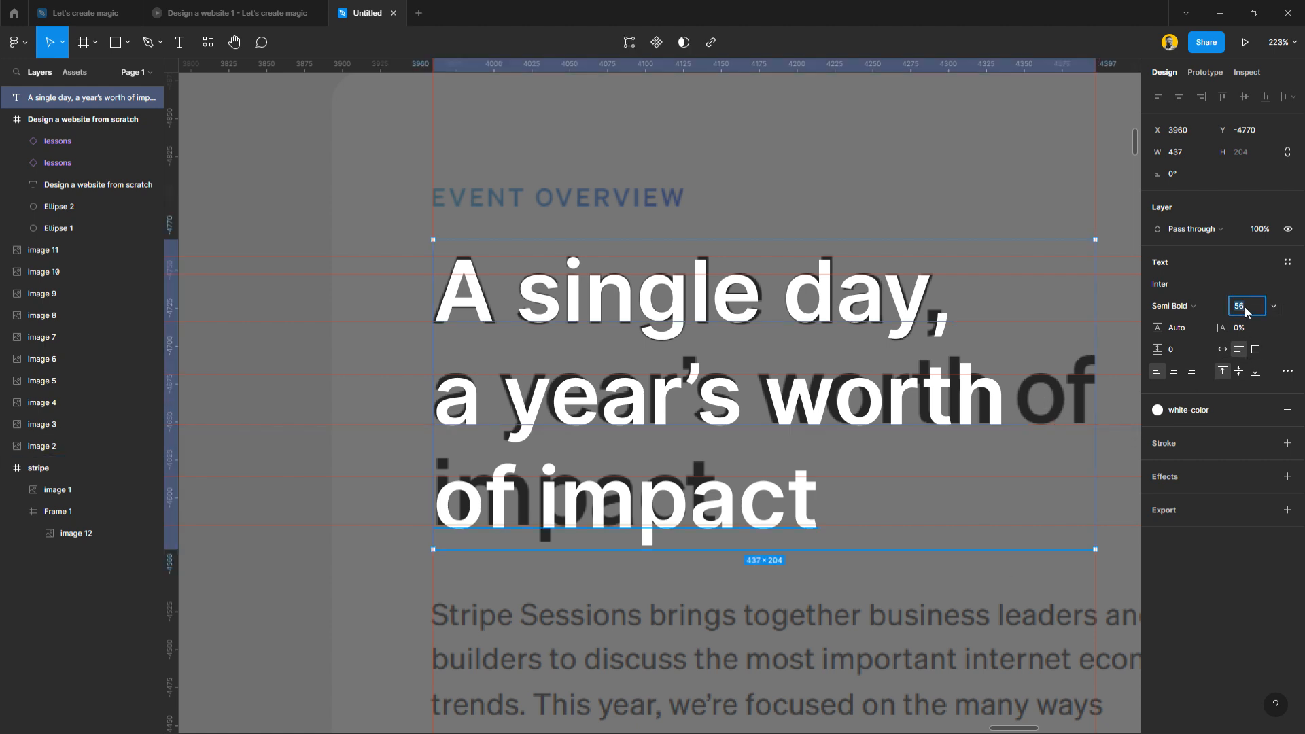
# Set the heading's font size to 55 and widen its text box to 442.
pyautogui.press('Down')
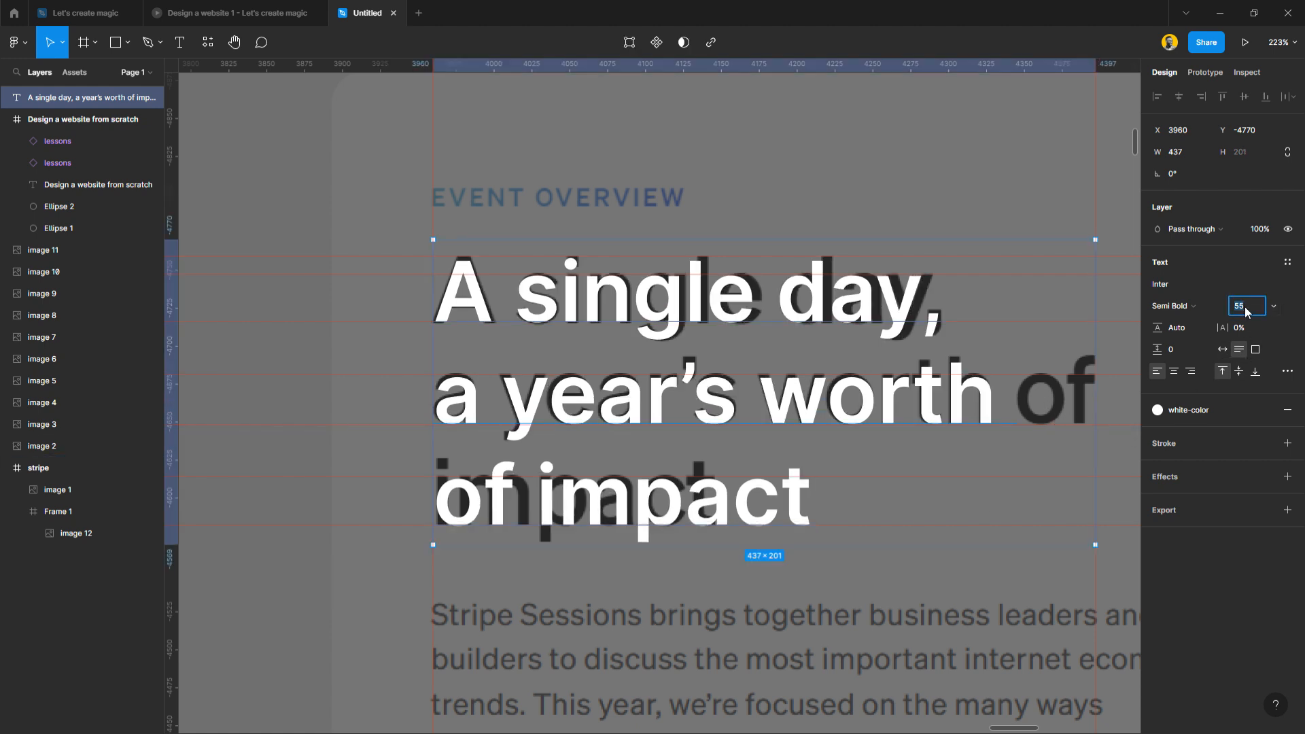
pyautogui.moveTo(1105, 346); pyautogui.dragTo(1113, 351)
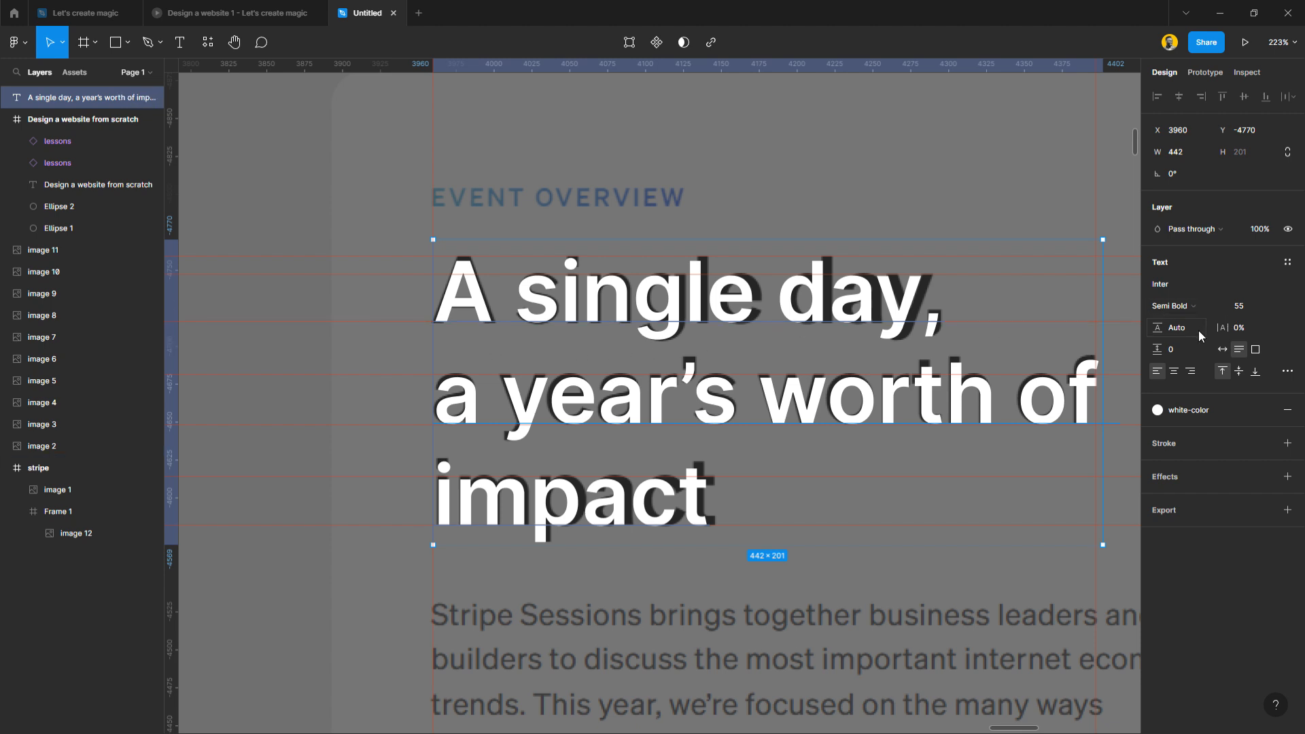
# Try 0.5% letter spacing on the heading, restore it to 0%, and compare its fit with the screenshot.
pyautogui.moveTo(1224, 329); pyautogui.dragTo(1221, 328)
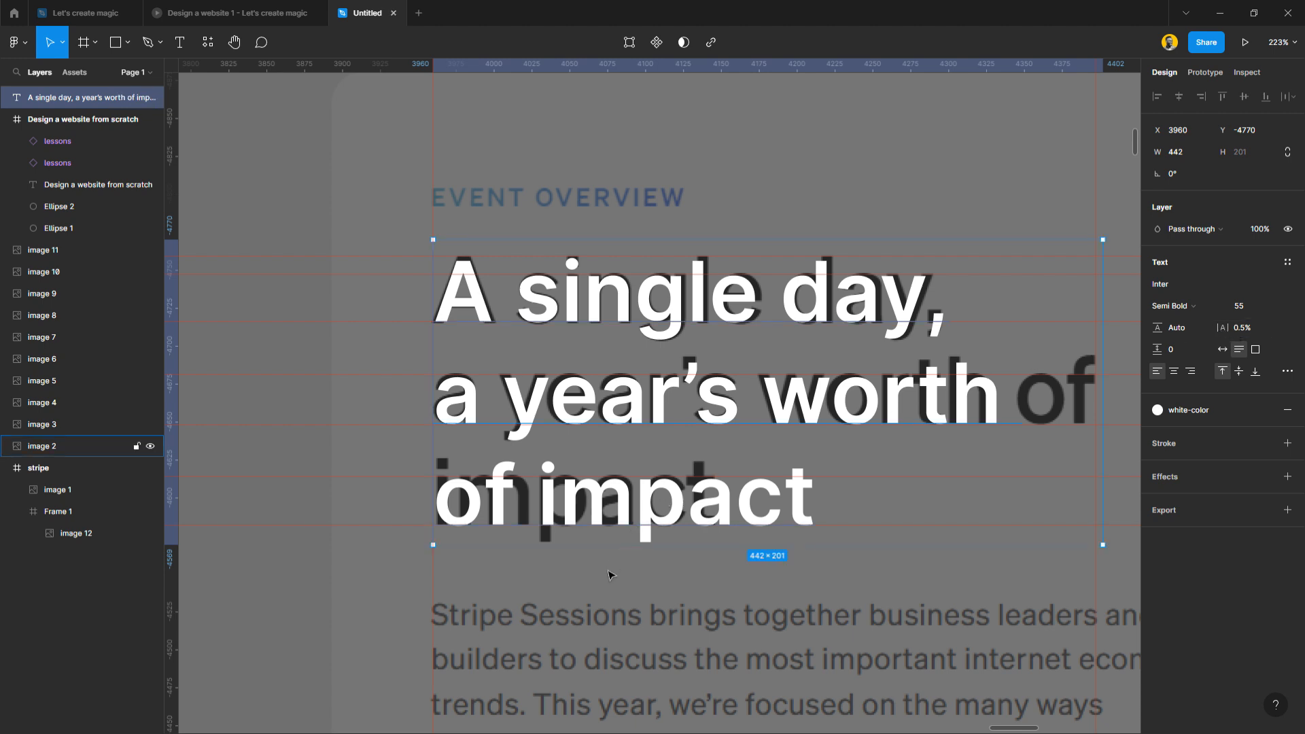
pyautogui.click(1262, 329)
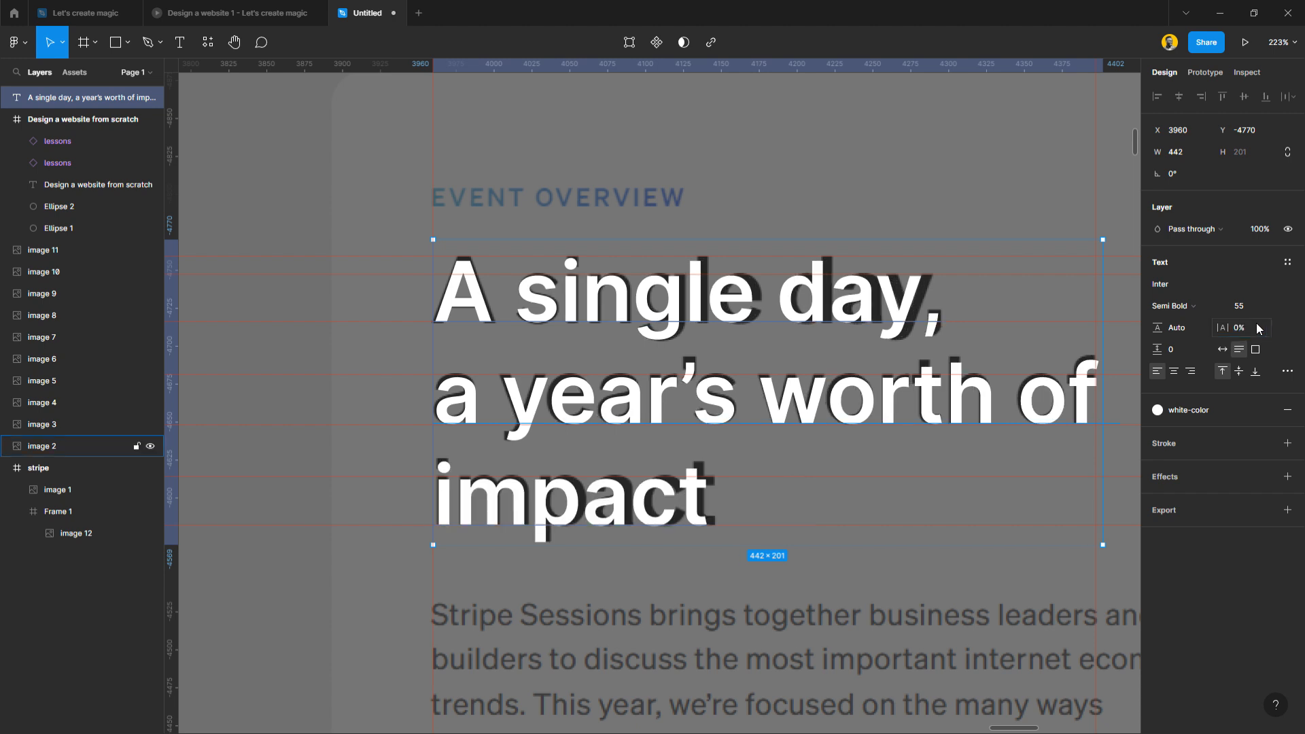
pyautogui.click(588, 573)
pyautogui.scroll(-5, 588, 573)
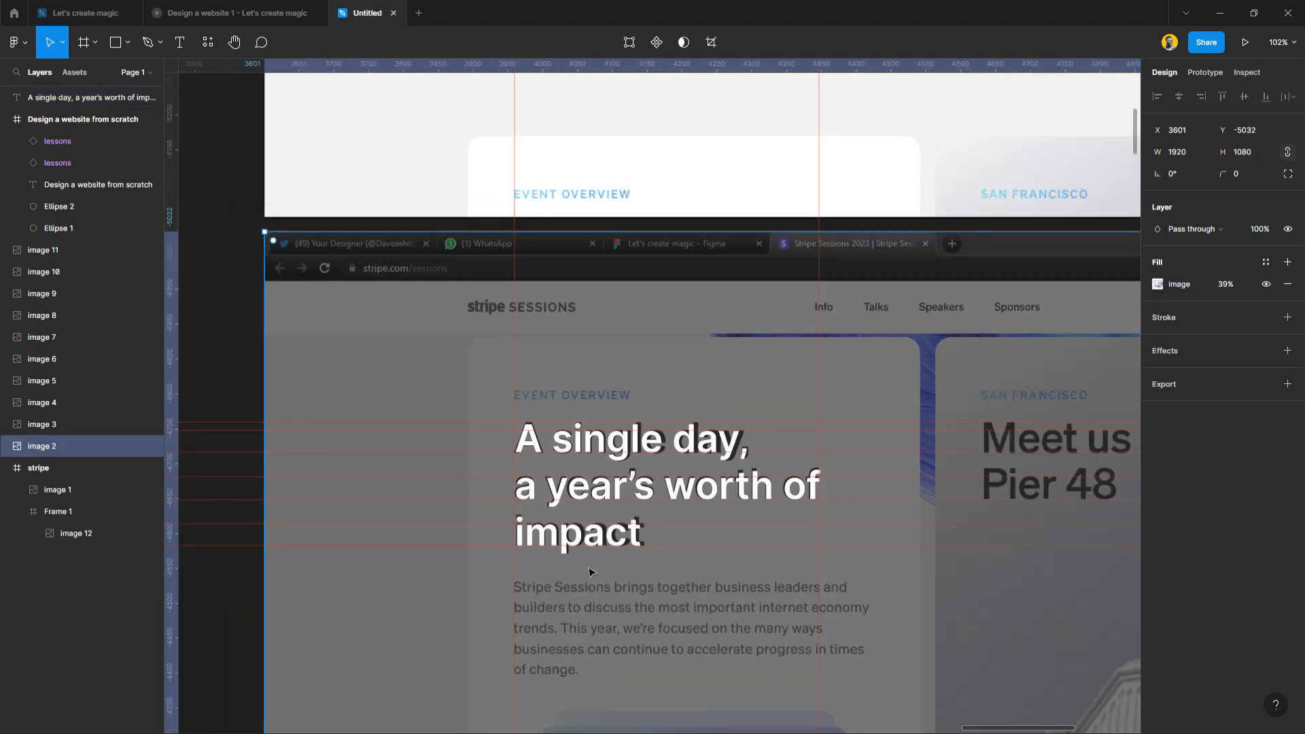
pyautogui.scroll(3, 588, 572)
pyautogui.scroll(-2, 598, 476)
pyautogui.scroll(2, 615, 271)
# Duplicate the heading straight down over the screenshot's paragraph, at Y -4480.
pyautogui.click(618, 238)
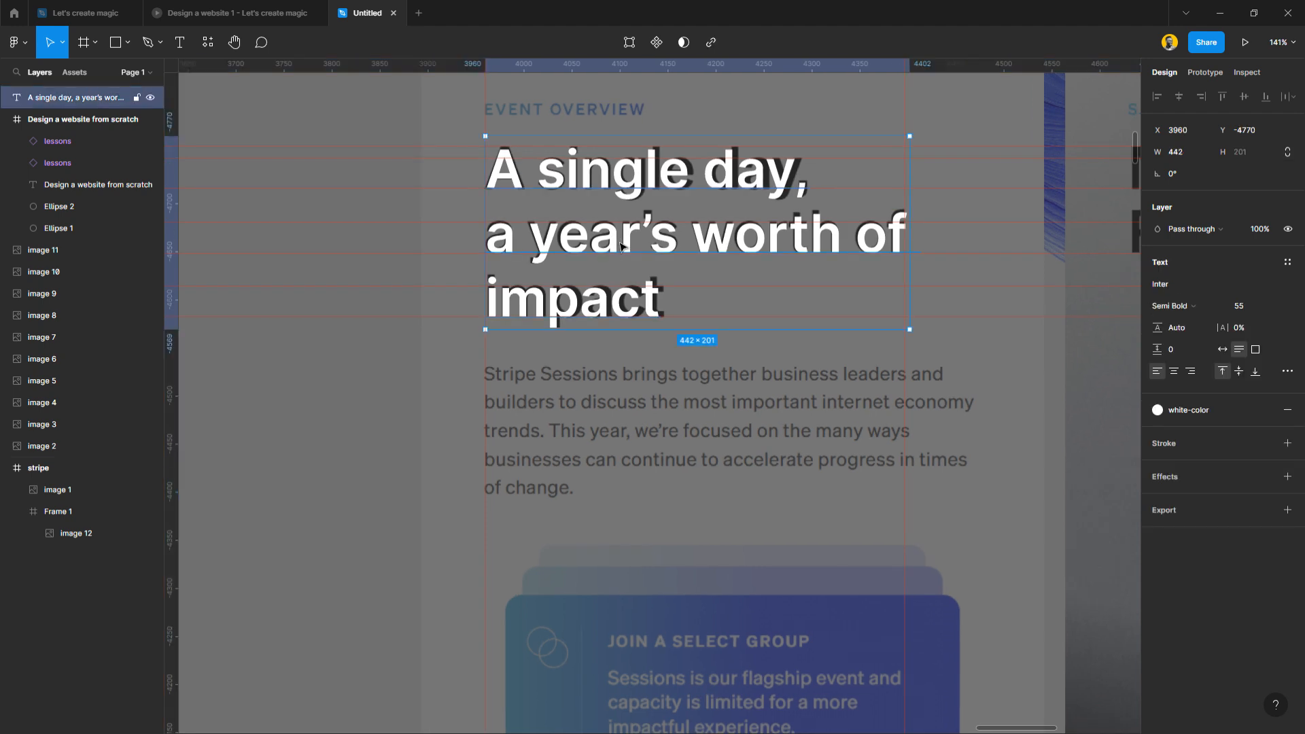
pyautogui.moveTo(603, 223); pyautogui.dragTo(595, 452)
pyautogui.doubleClick(590, 452)
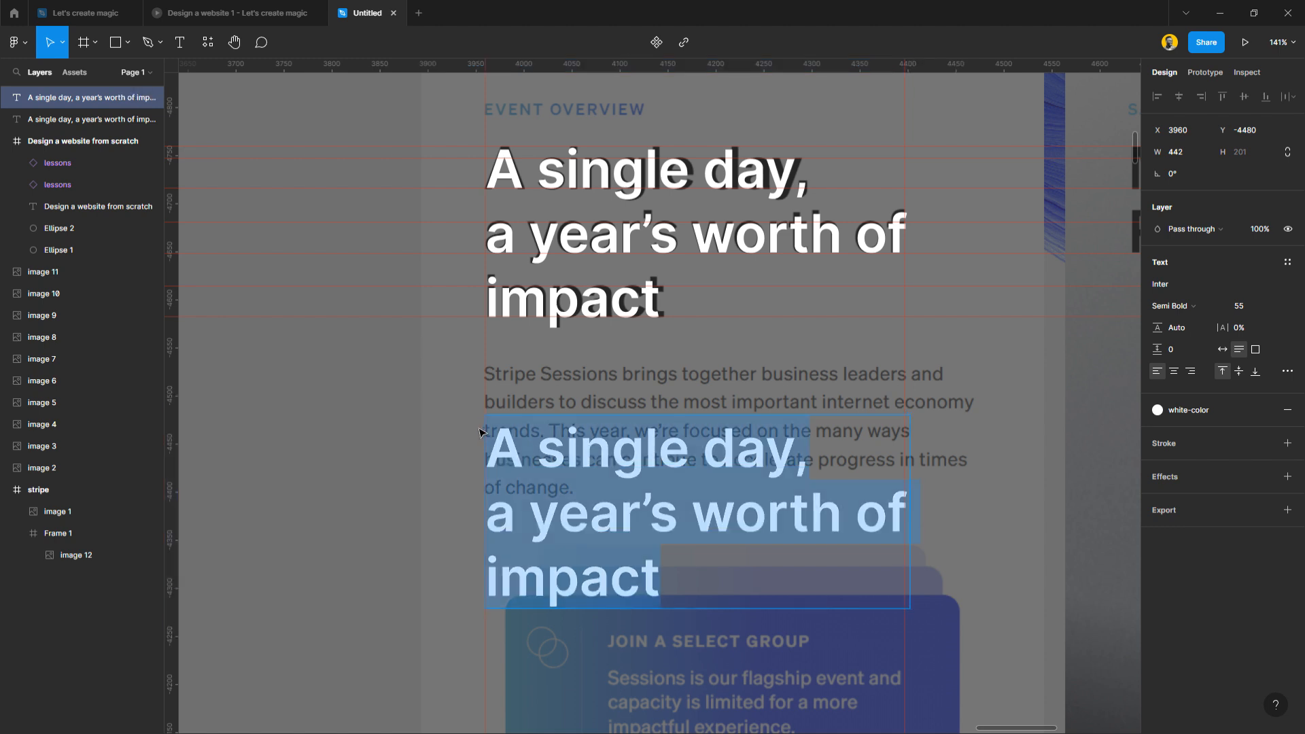
pyautogui.press('Escape')
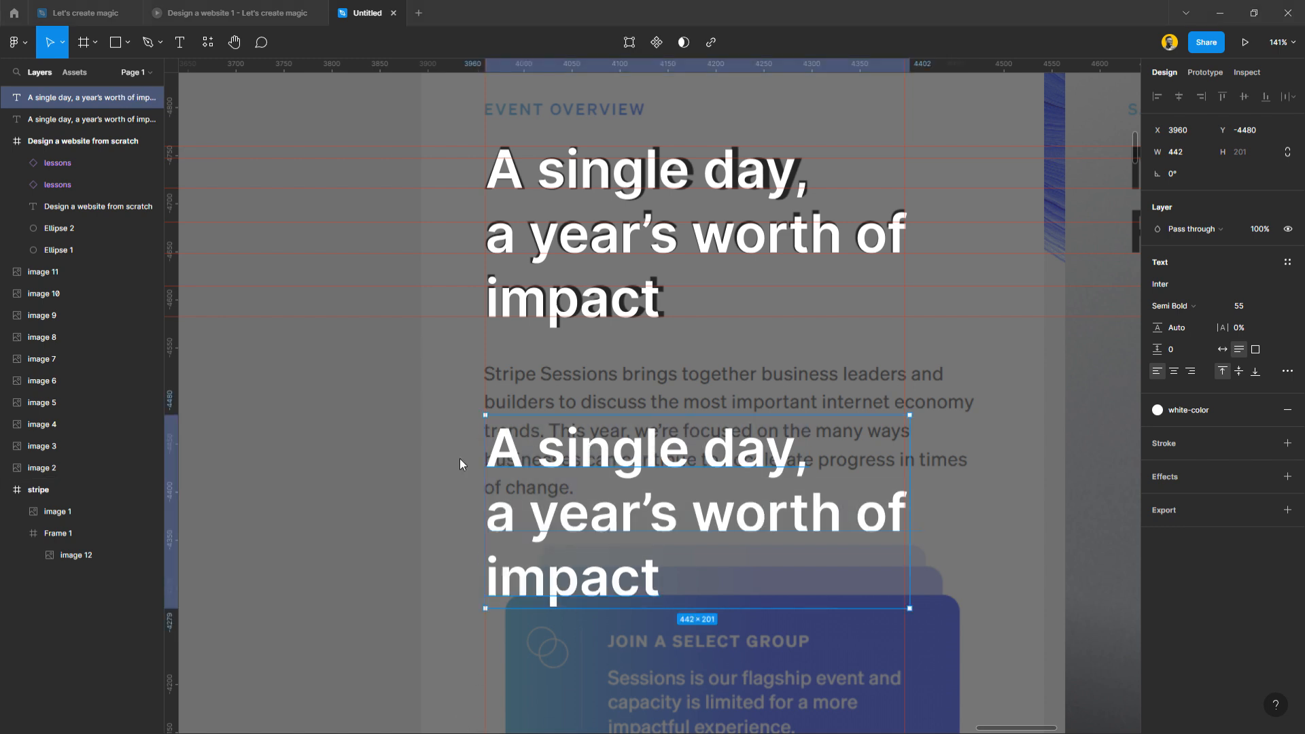
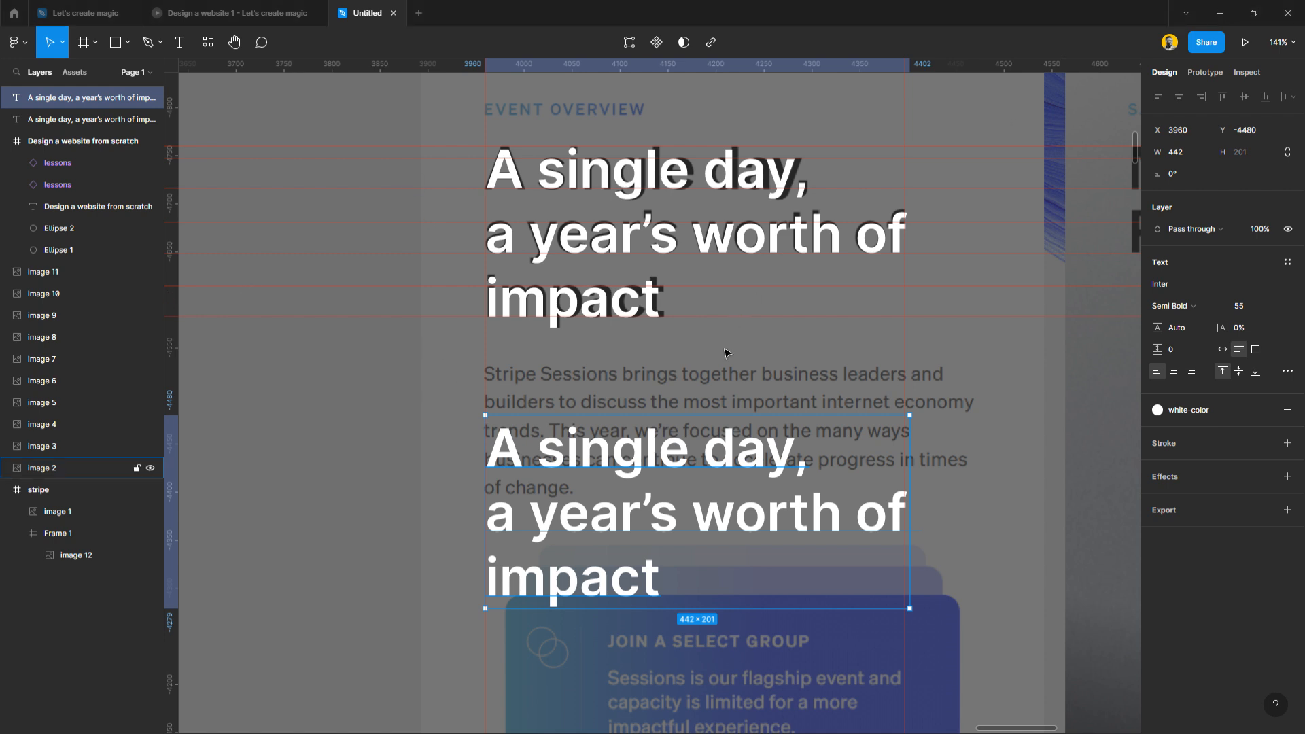
# Set the duplicated text to font size 16 and Regular weight.
pyautogui.click(1273, 310)
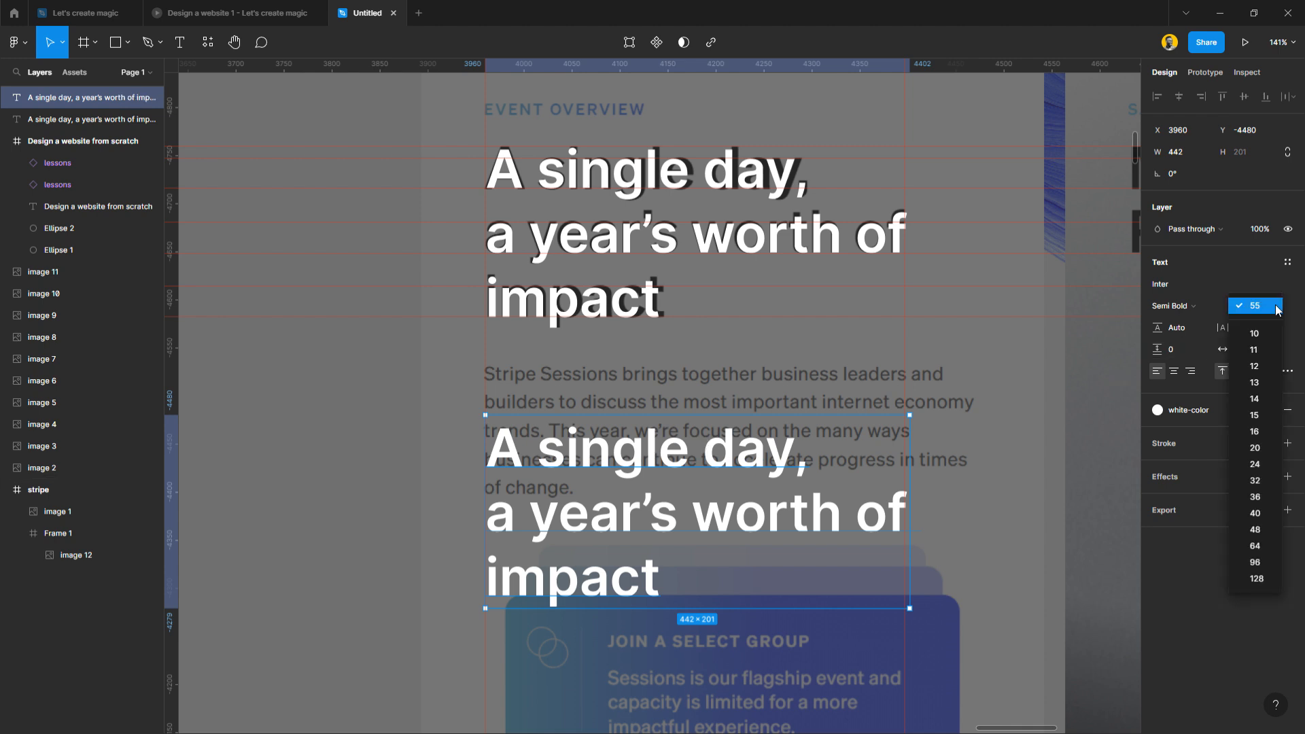
pyautogui.click(1260, 414)
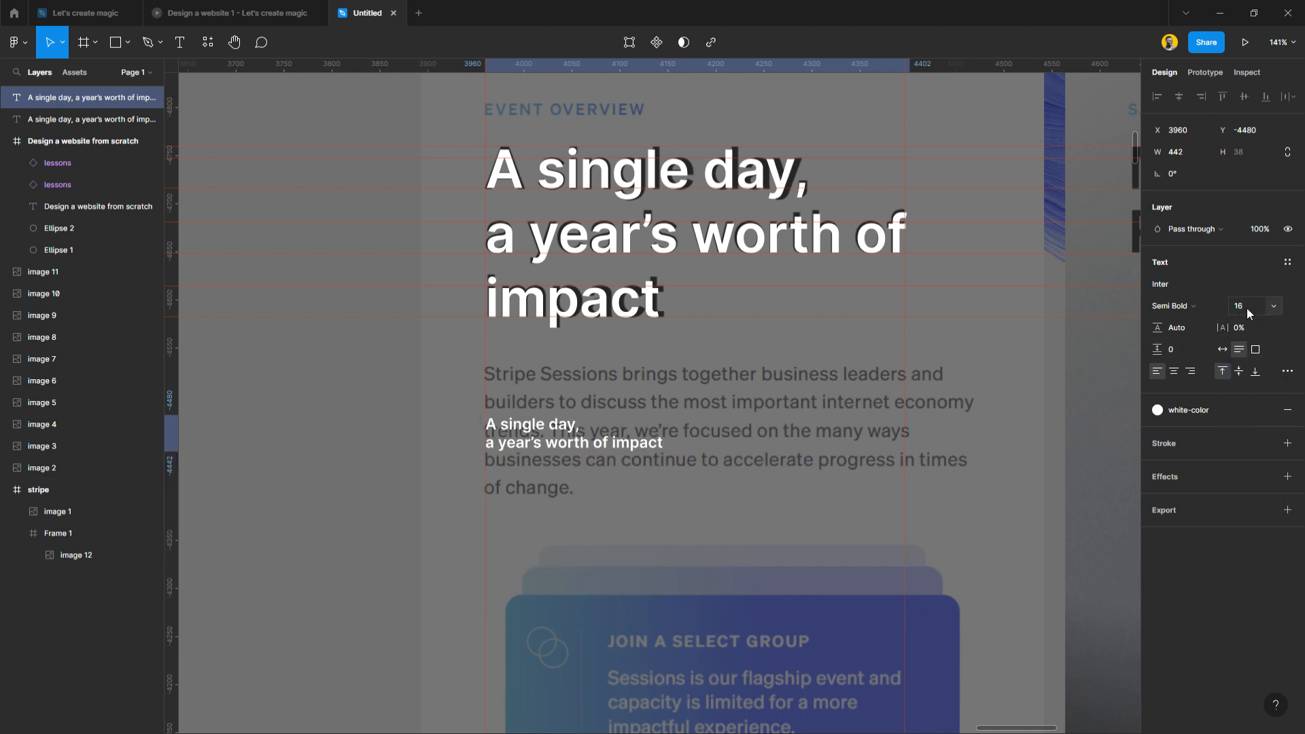
pyautogui.click(1188, 304)
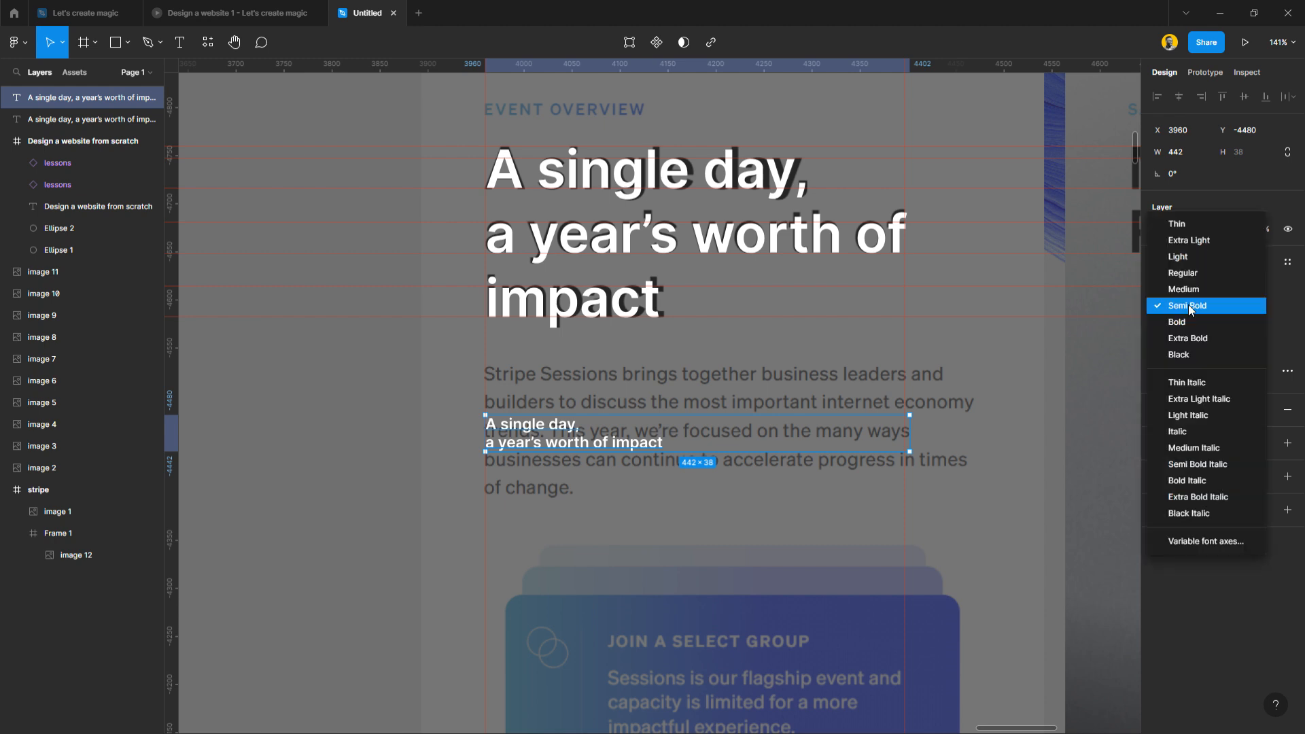
pyautogui.click(1190, 291)
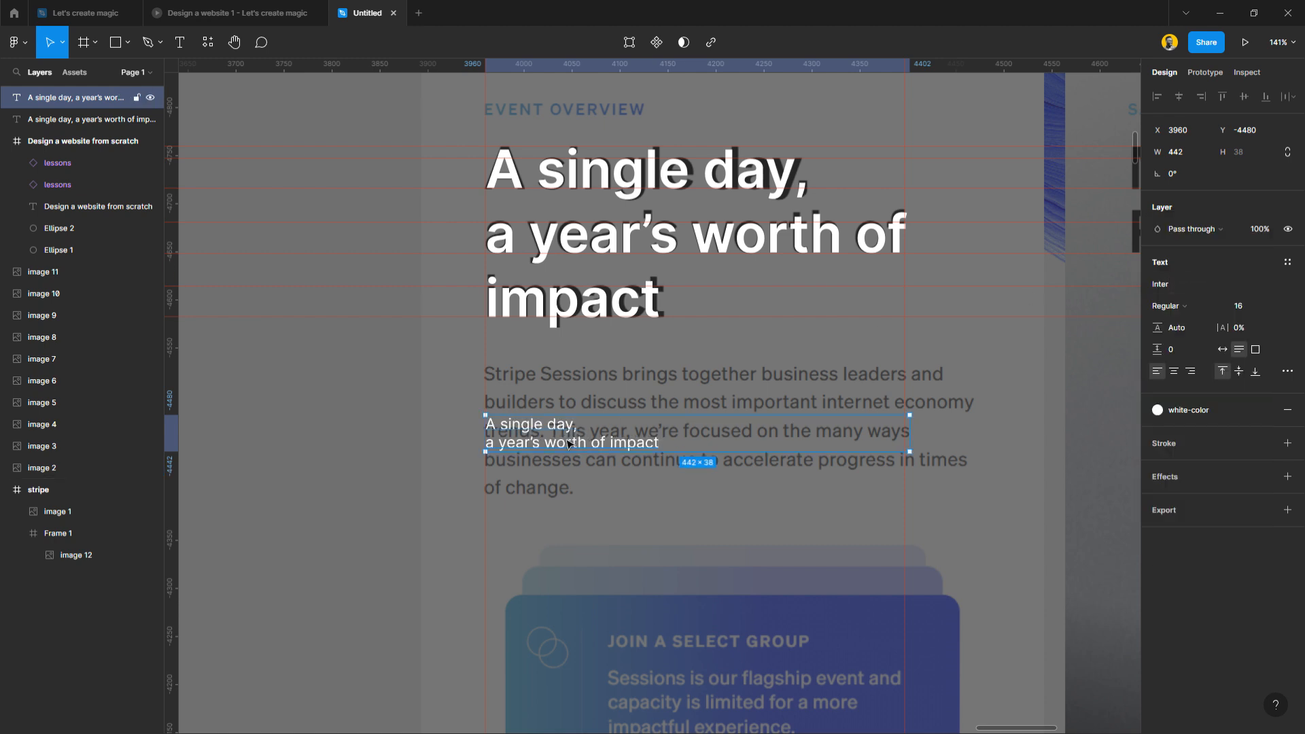
# Widen the duplicated text box to 513 and move it up to the paragraph's first line at Y -4532.
pyautogui.moveTo(923, 434); pyautogui.dragTo(985, 439)
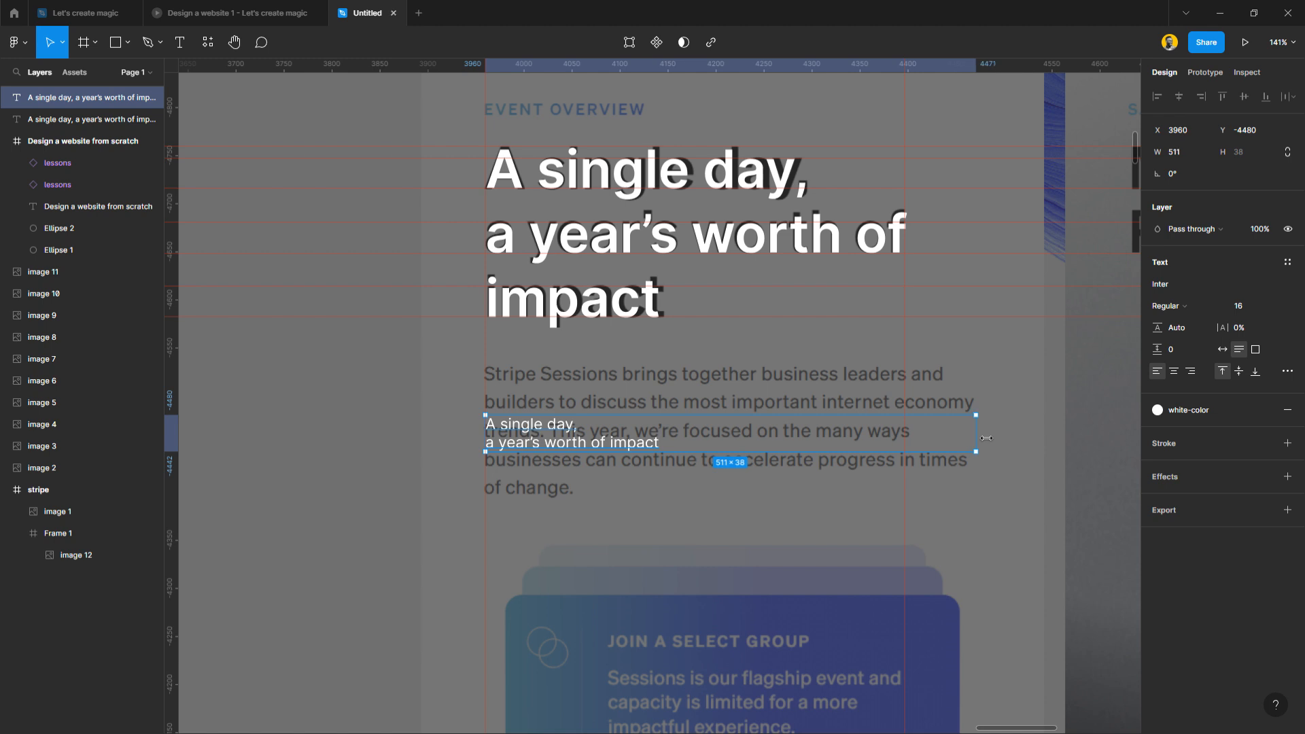
pyautogui.moveTo(986, 438); pyautogui.dragTo(984, 438)
pyautogui.moveTo(569, 433); pyautogui.dragTo(569, 383)
# Replace the duplicate's text with the screenshot's paragraph, from "Stripe Sessions brings together business leaders" through "progress in times of change.".
pyautogui.scroll(5, 568, 384)
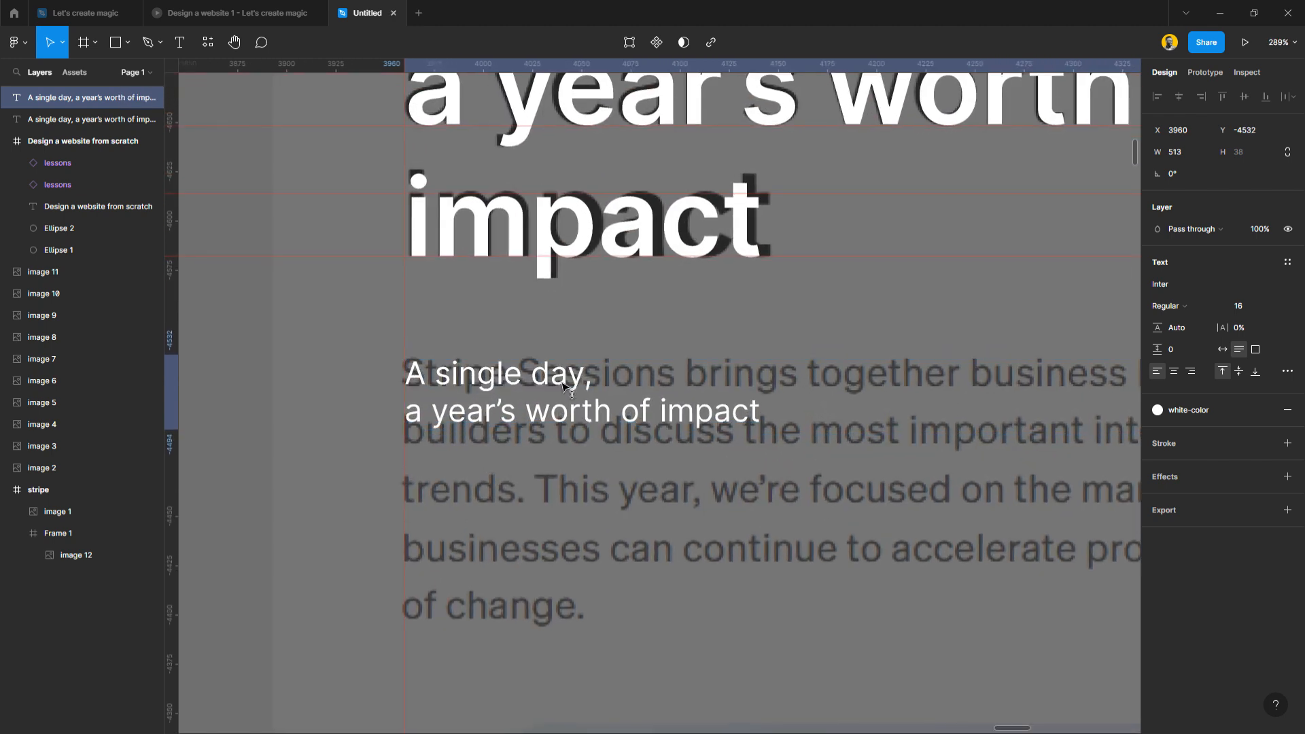
pyautogui.doubleClick(562, 386)
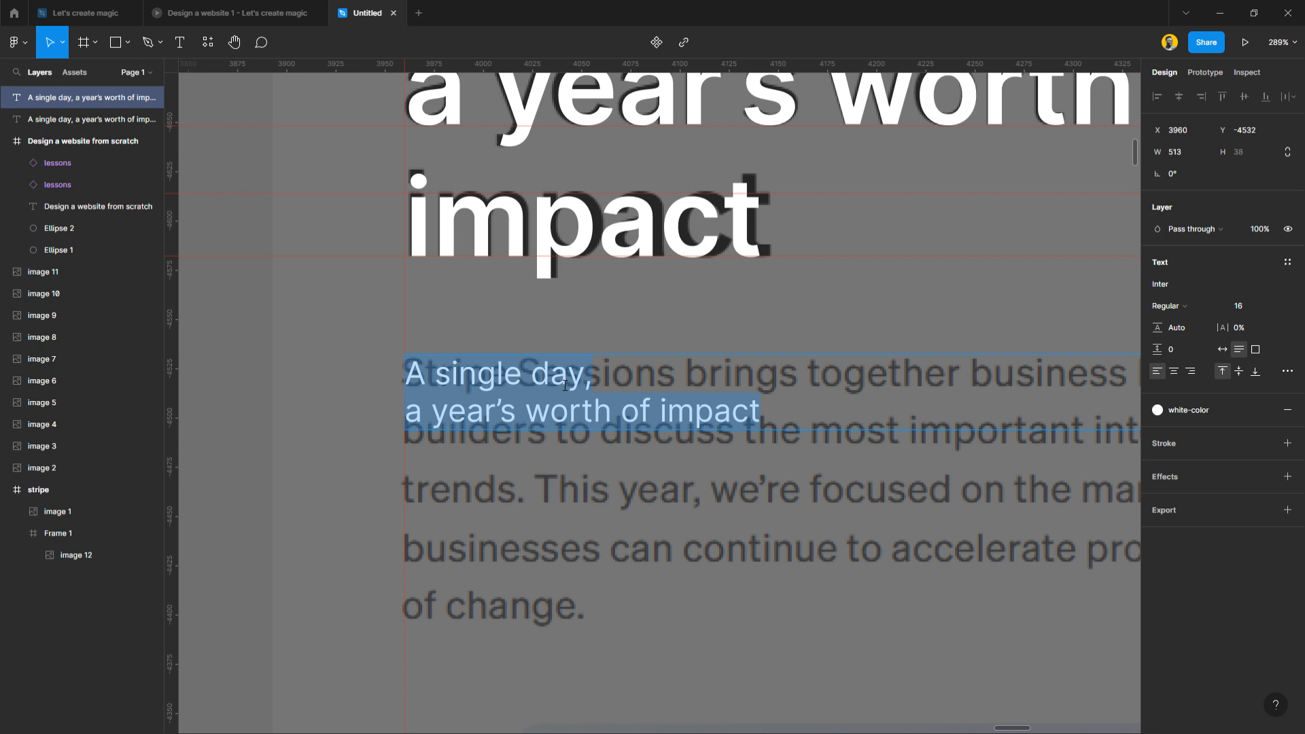
pyautogui.write('Stripe Sessions brings together business leaders and builders to discuss the most important internet economy trends. This year, we’re focused on the many ways businesses can continue to accelerate progress in times of change.')
pyautogui.scroll(-5, 577, 484)
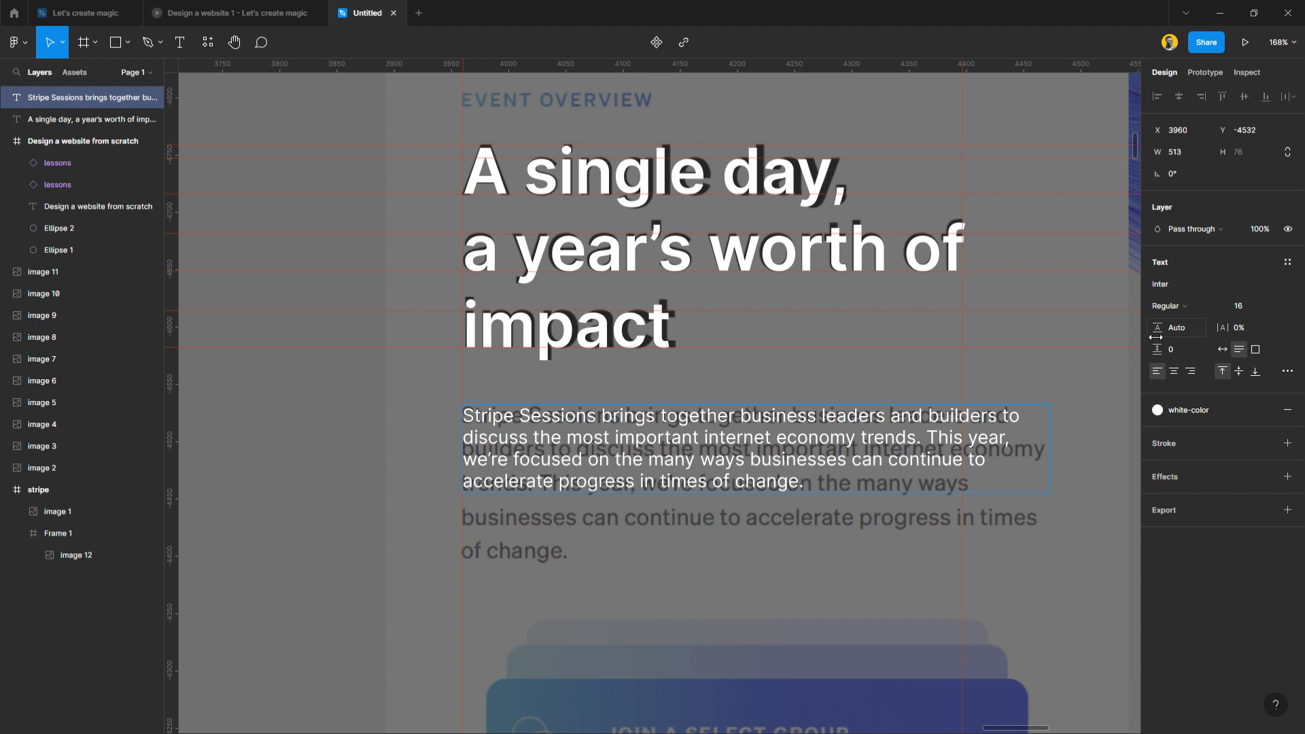
pyautogui.press('Escape')
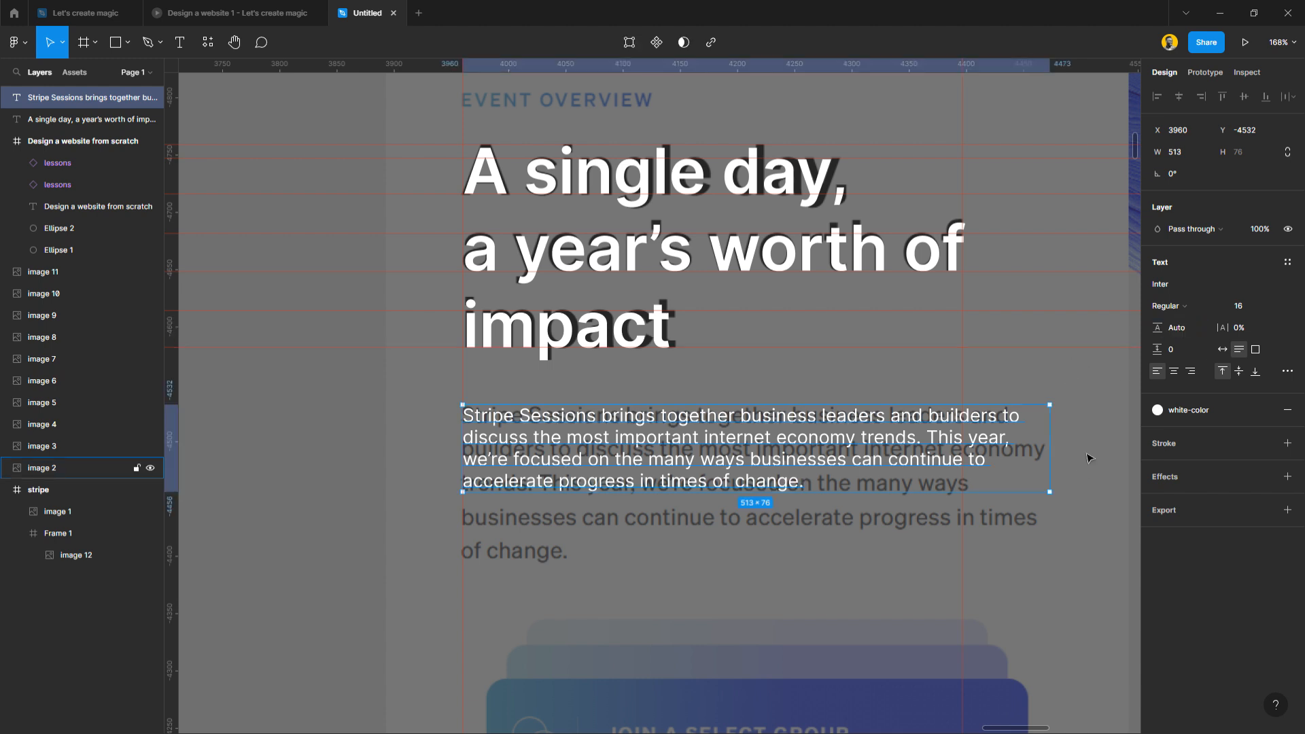
# Set the paragraph to 176% line height and font size 19, and move it up to Y -4536.
pyautogui.moveTo(1157, 328); pyautogui.dragTo(1231, 341)
pyautogui.moveTo(683, 465); pyautogui.dragTo(683, 460)
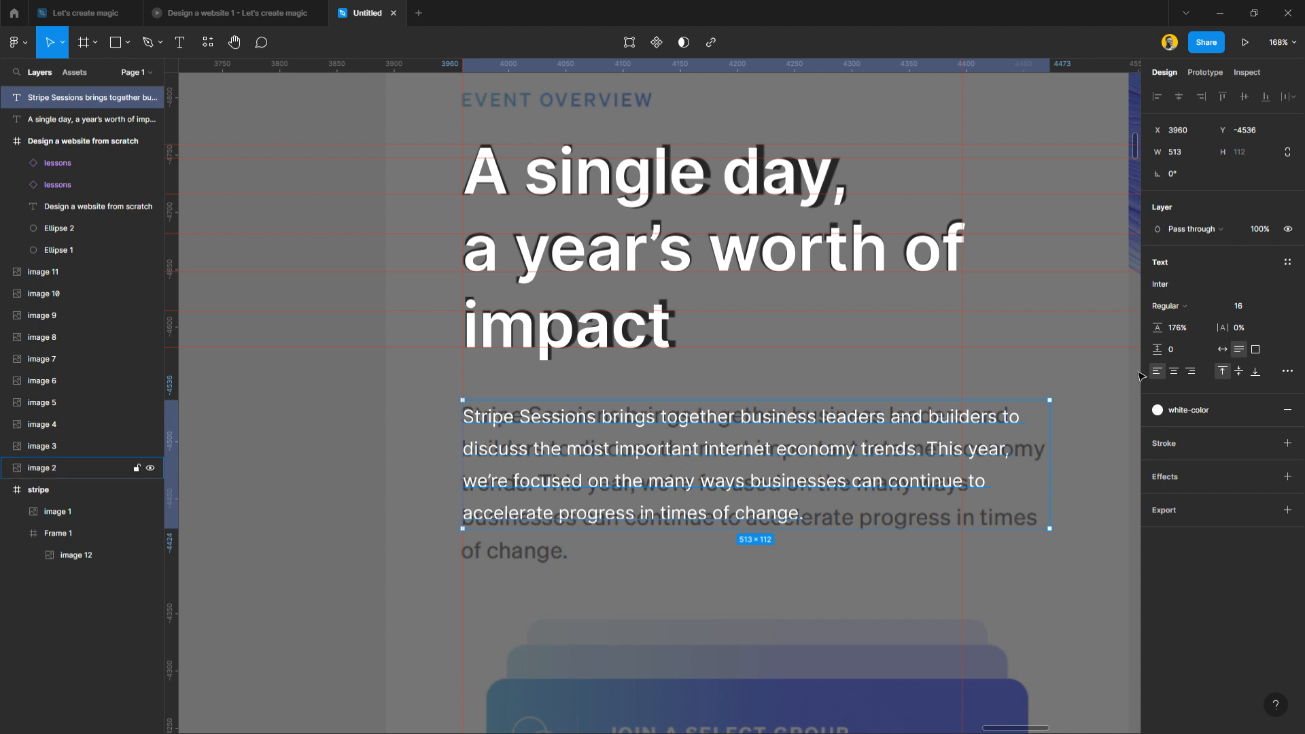
pyautogui.click(1254, 307)
pyautogui.press('Up')
pyautogui.press('Up')
pyautogui.press('Up')
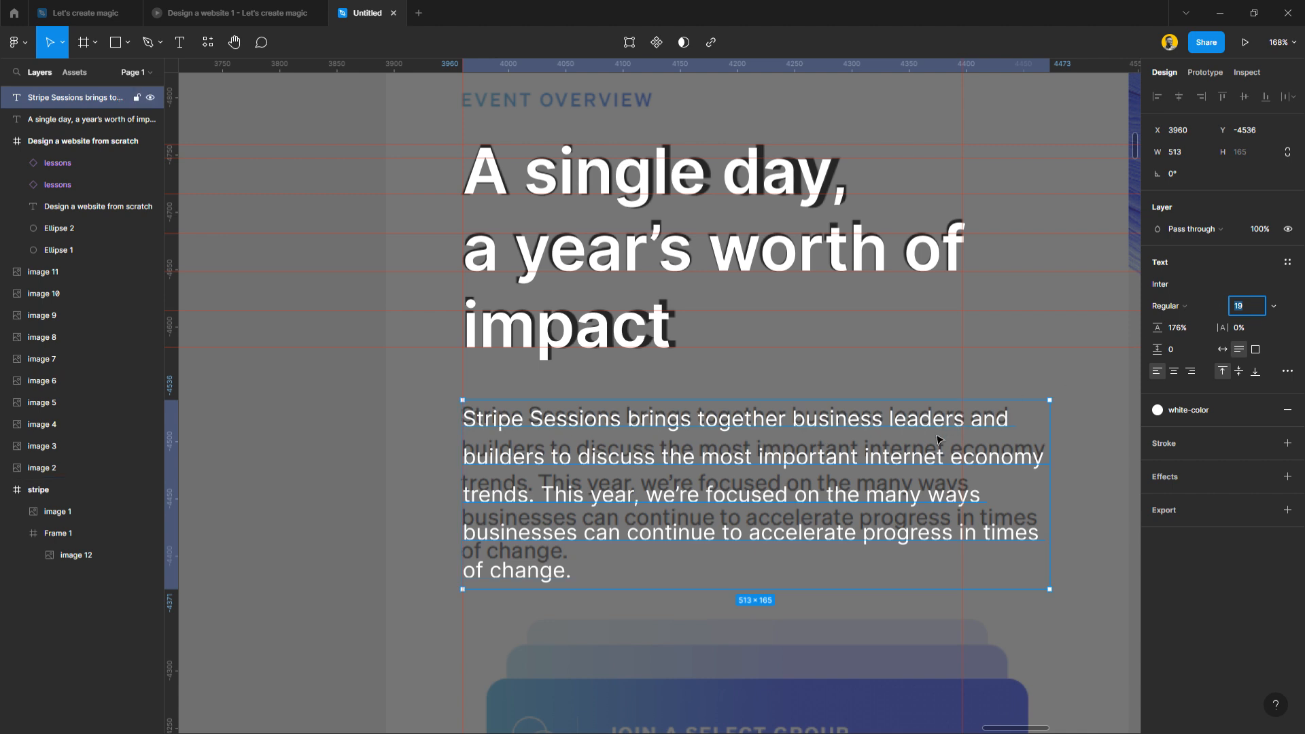
pyautogui.press('Up')
pyautogui.press('Down')
# Reduce the paragraph's line height to 153.5% so its lines match the screenshot's text.
pyautogui.moveTo(1167, 329); pyautogui.dragTo(1131, 327)
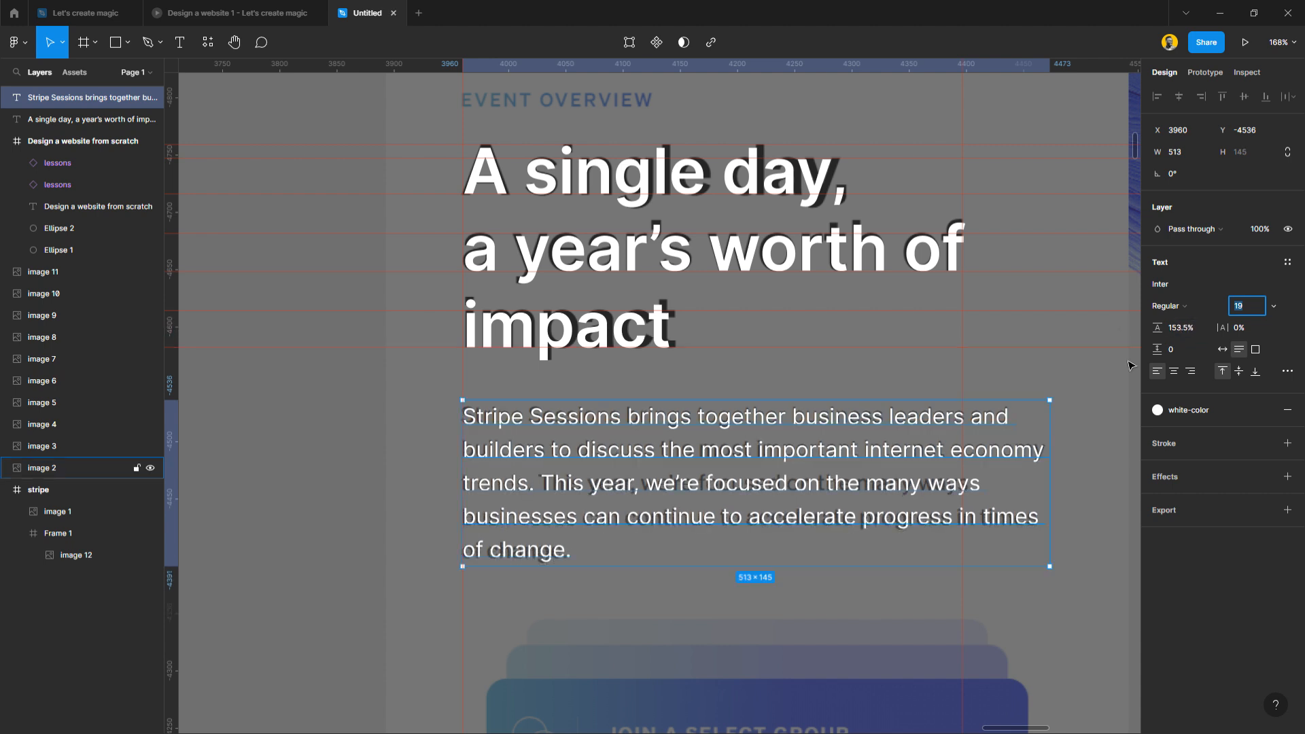
pyautogui.click(1166, 327)
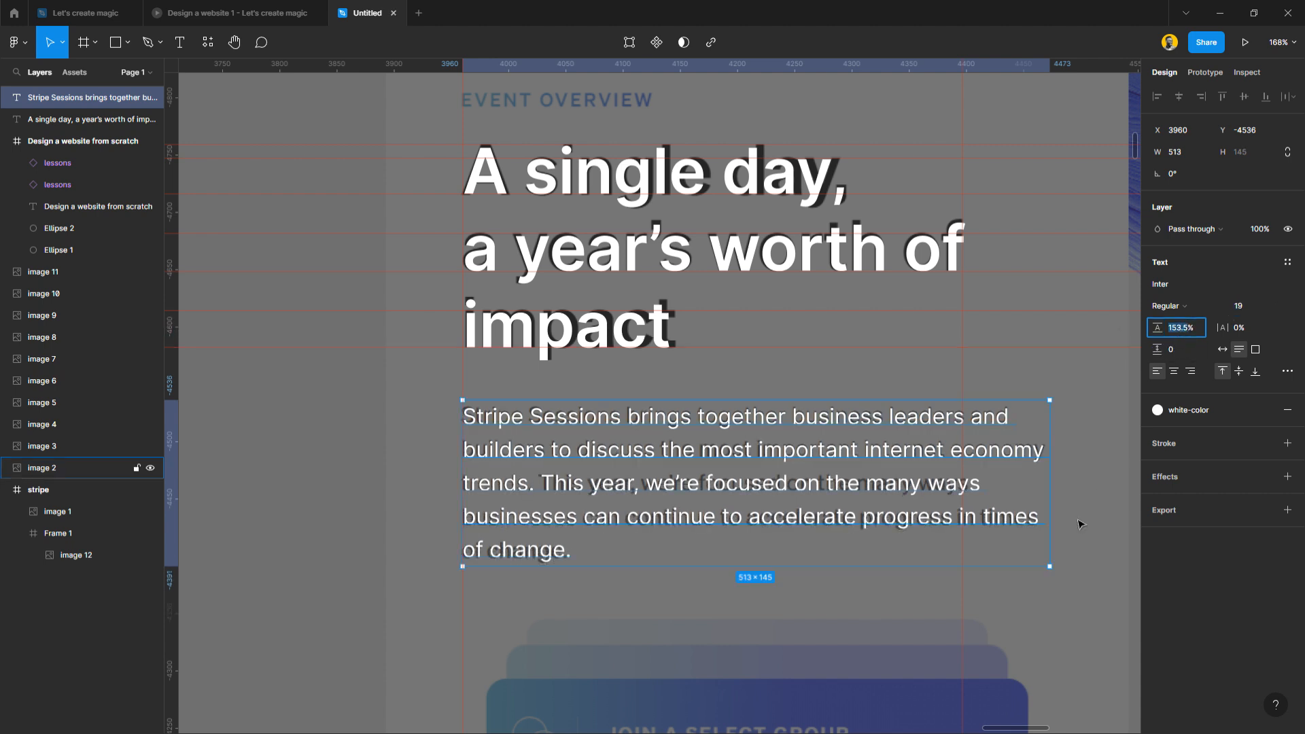
pyautogui.click(1070, 578)
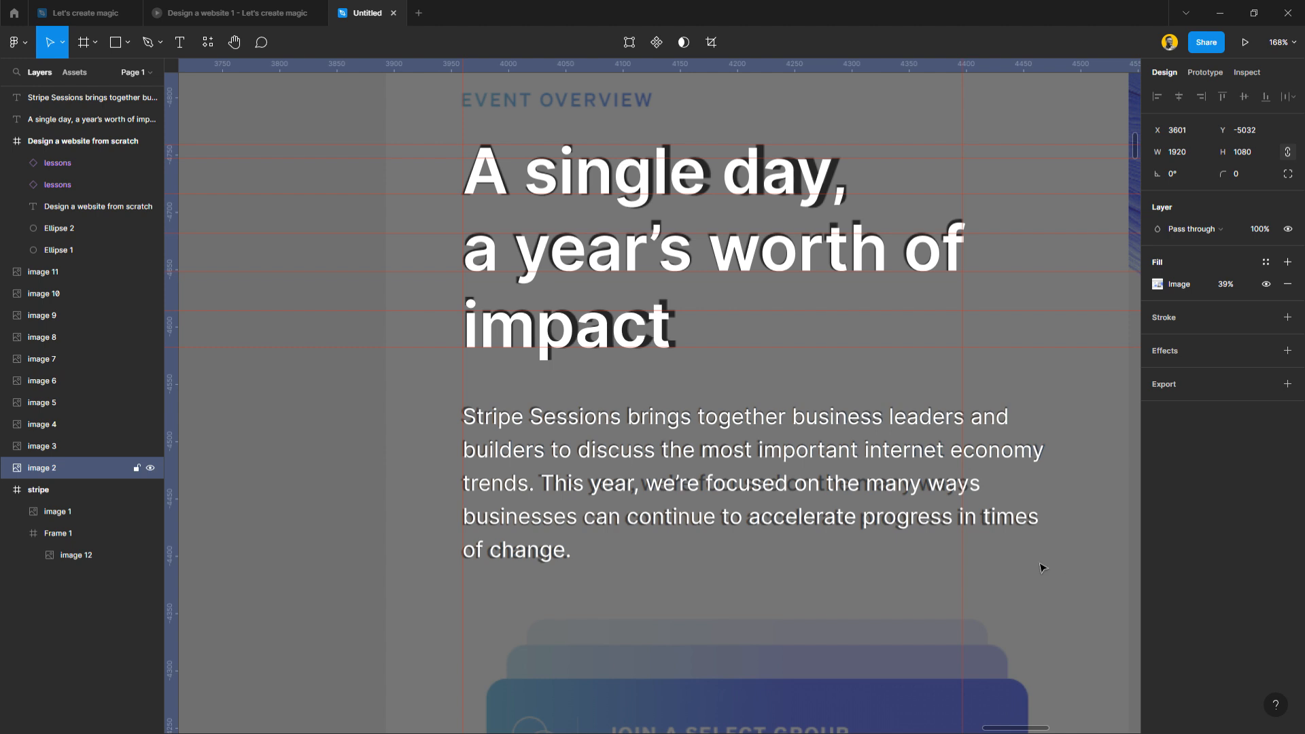
pyautogui.click(831, 522)
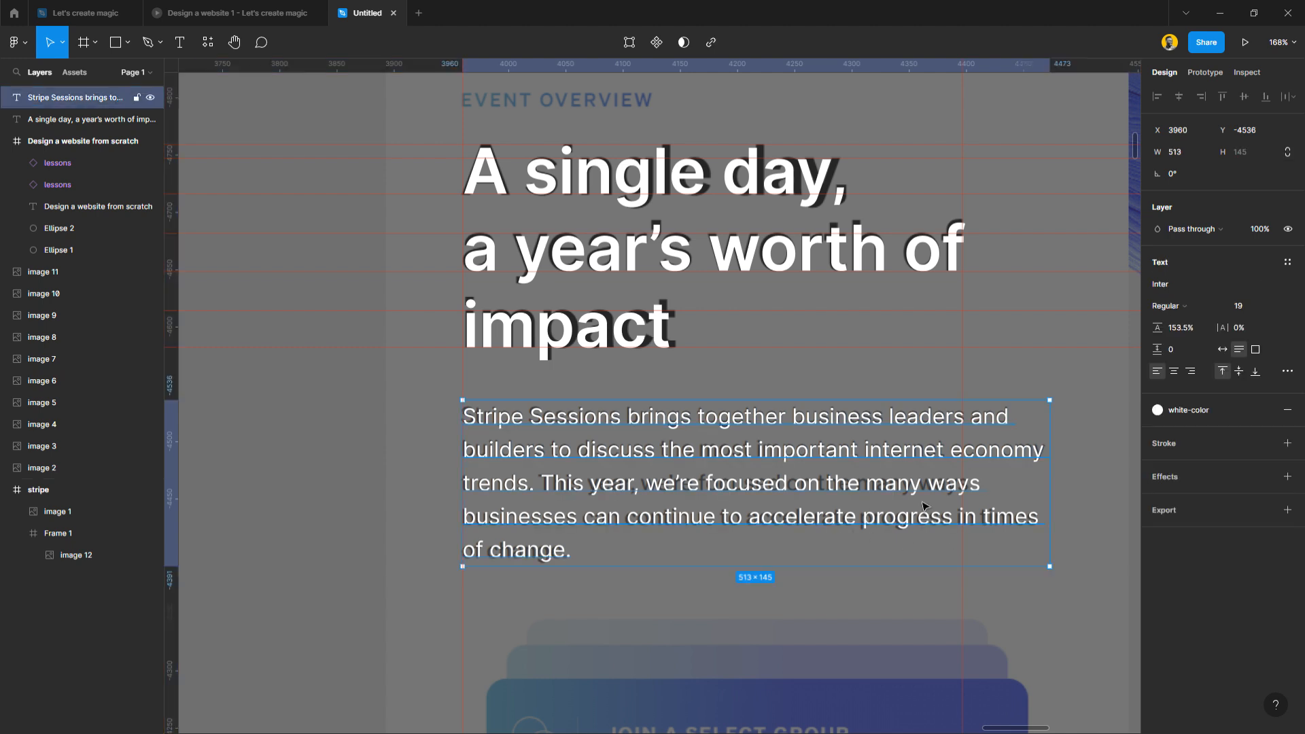
pyautogui.click(662, 610)
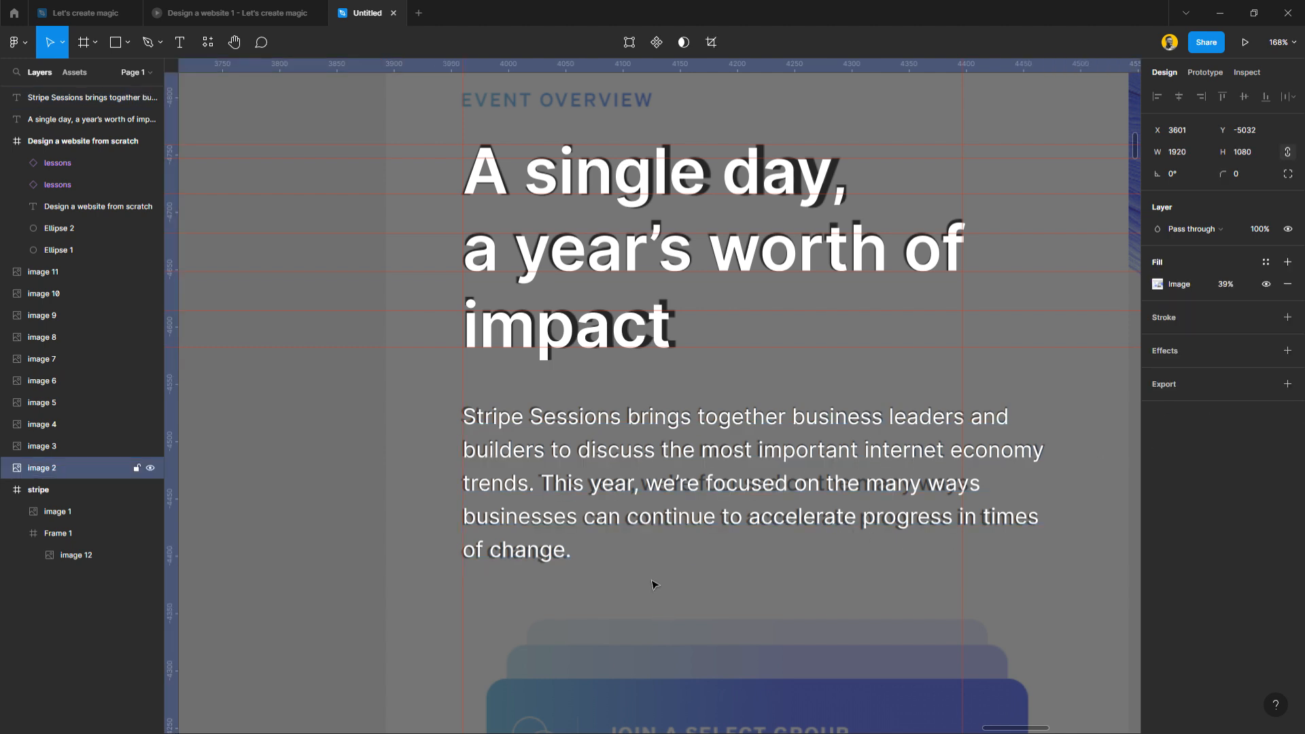
# Duplicate the heading straight up over the screenshot's small label, at Y -4802, and replace its text with "EVENT OVERVIEW".
pyautogui.scroll(-2, 637, 521)
pyautogui.scroll(-8, 638, 521)
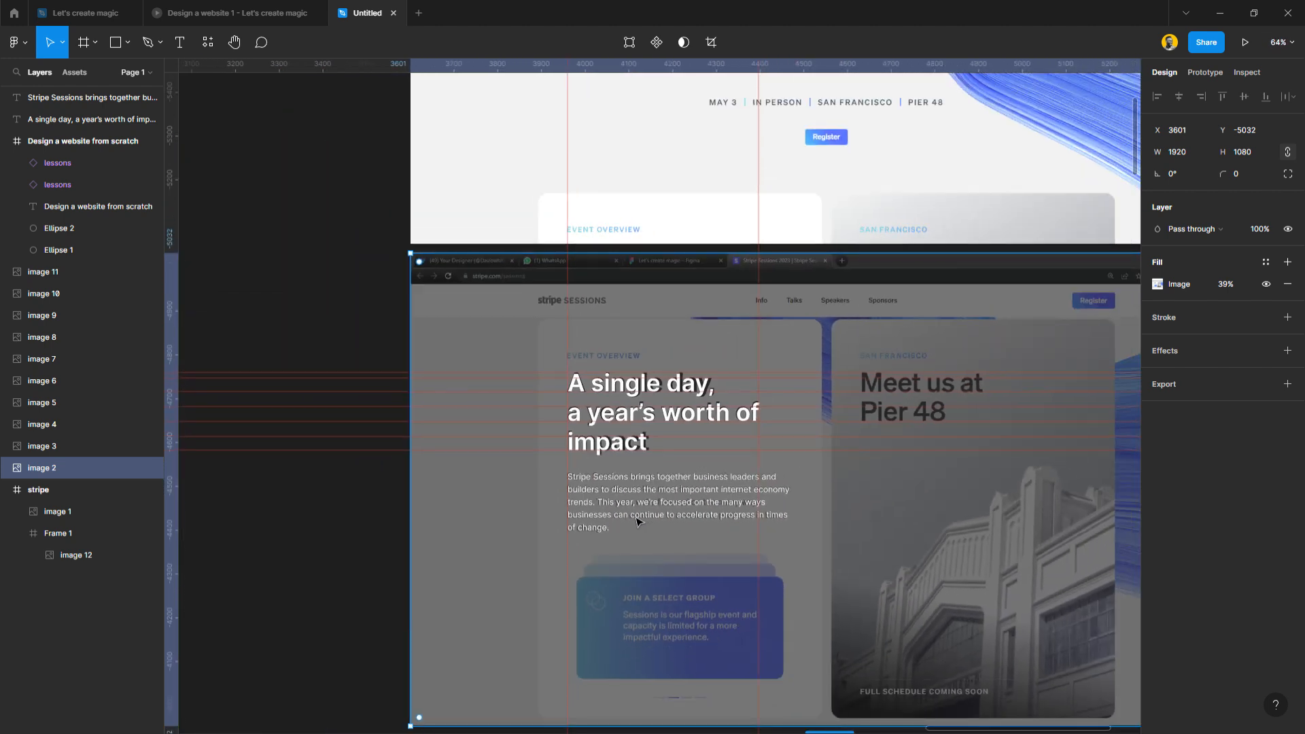
pyautogui.scroll(2, 637, 521)
pyautogui.scroll(8, 606, 415)
pyautogui.scroll(4, 606, 415)
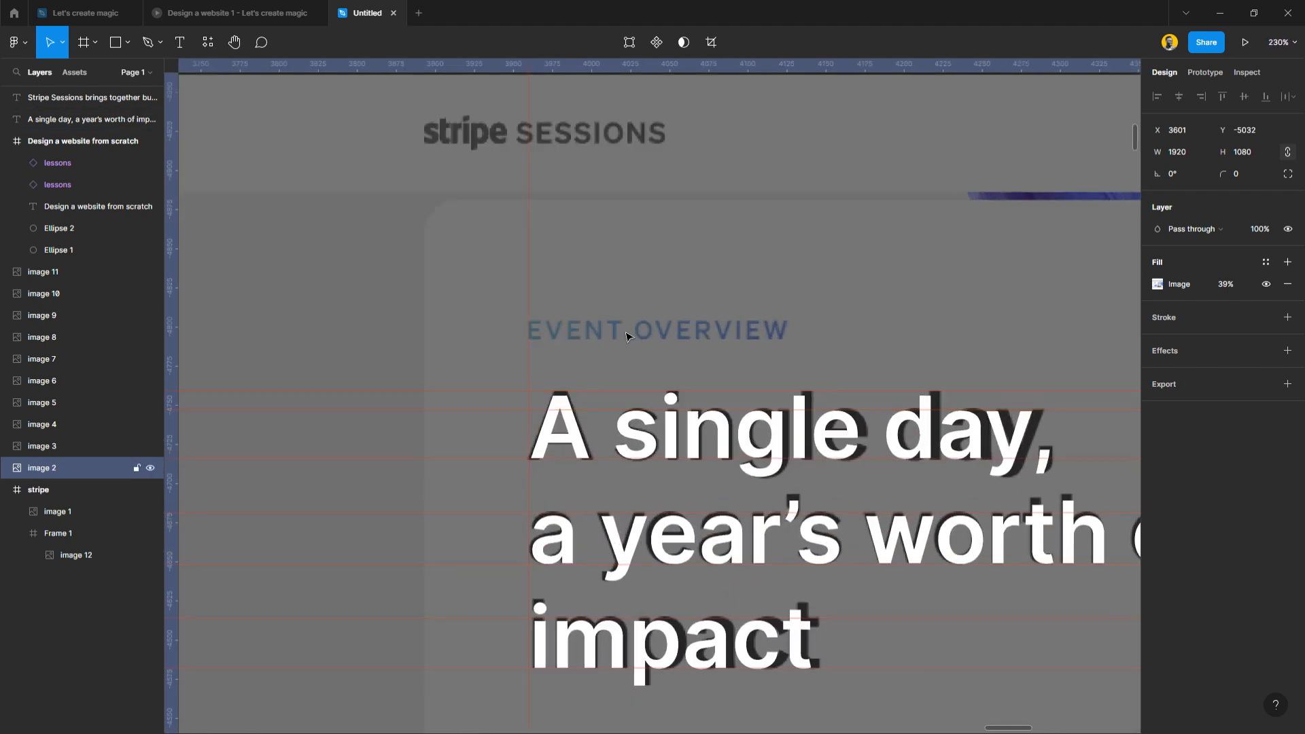
pyautogui.keyDown('alt'); pyautogui.moveTo(647, 431); pyautogui.dragTo(637, 375); pyautogui.keyUp('alt')
pyautogui.doubleClick(639, 374)
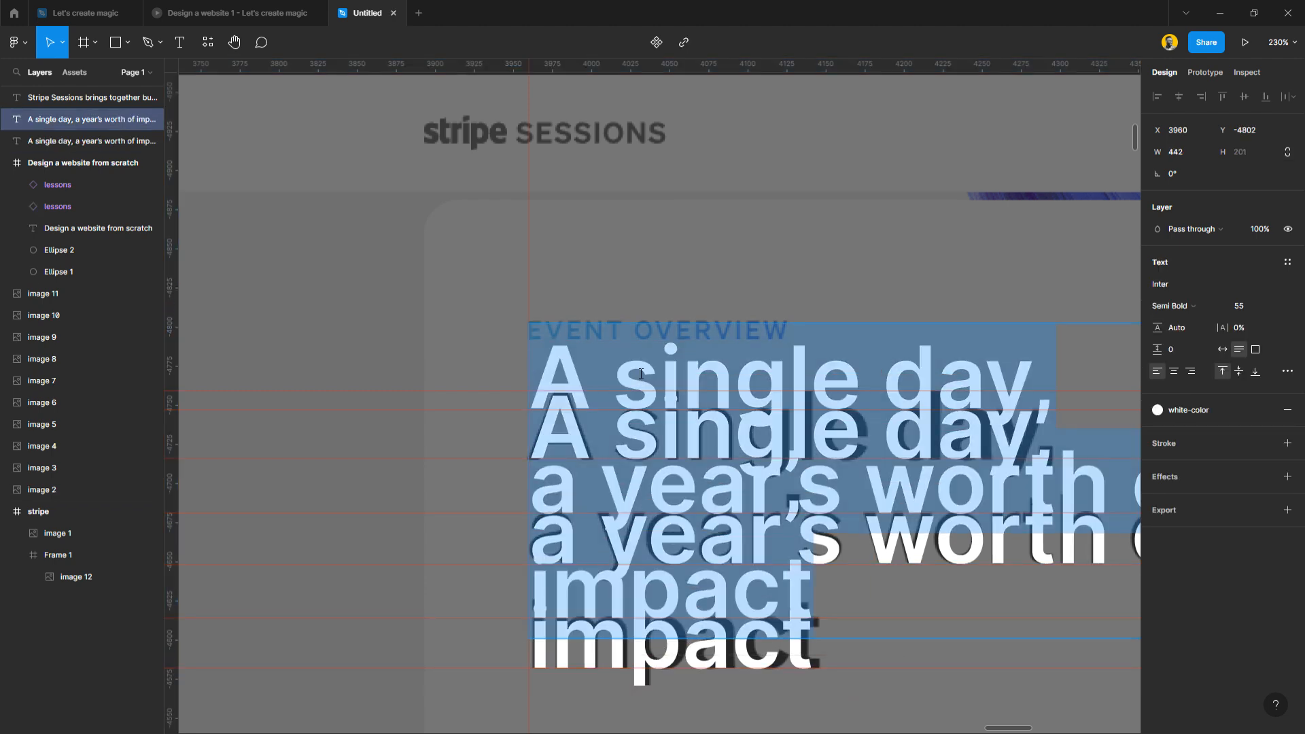
pyautogui.write('EVENT')
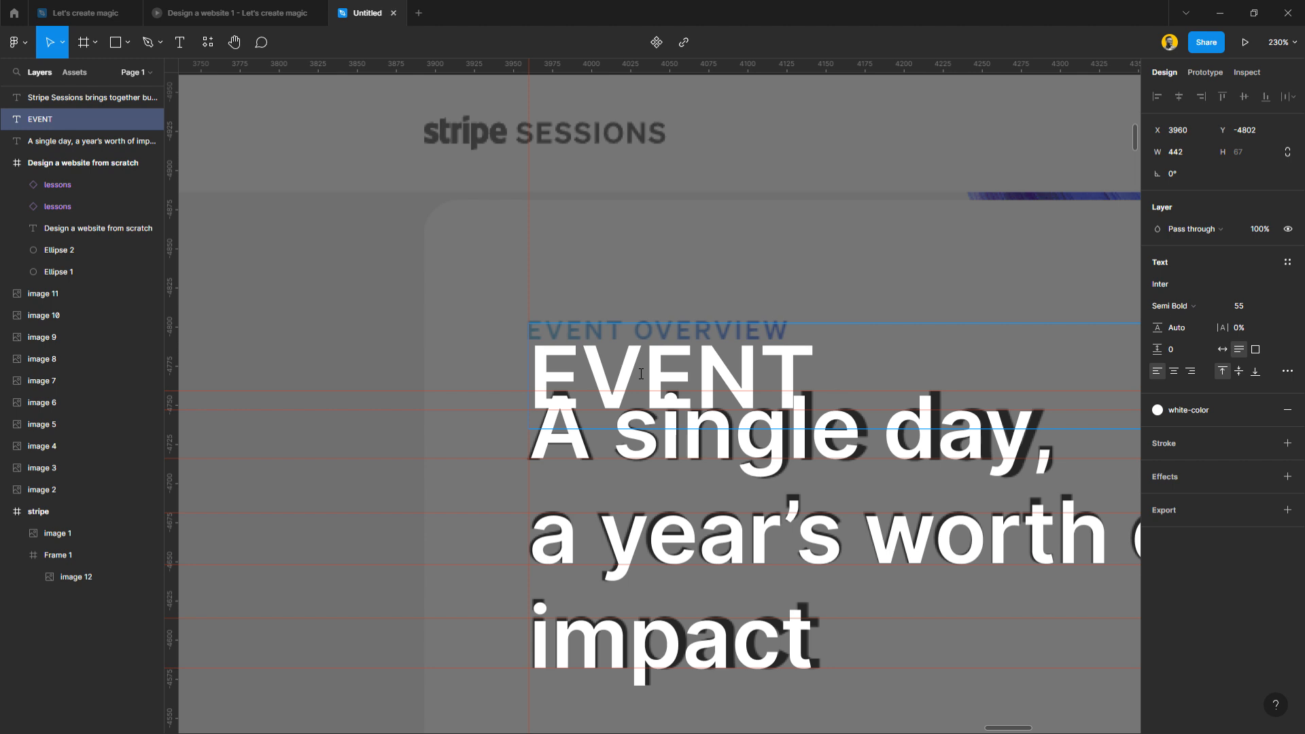
pyautogui.write(' OVERVIEW')
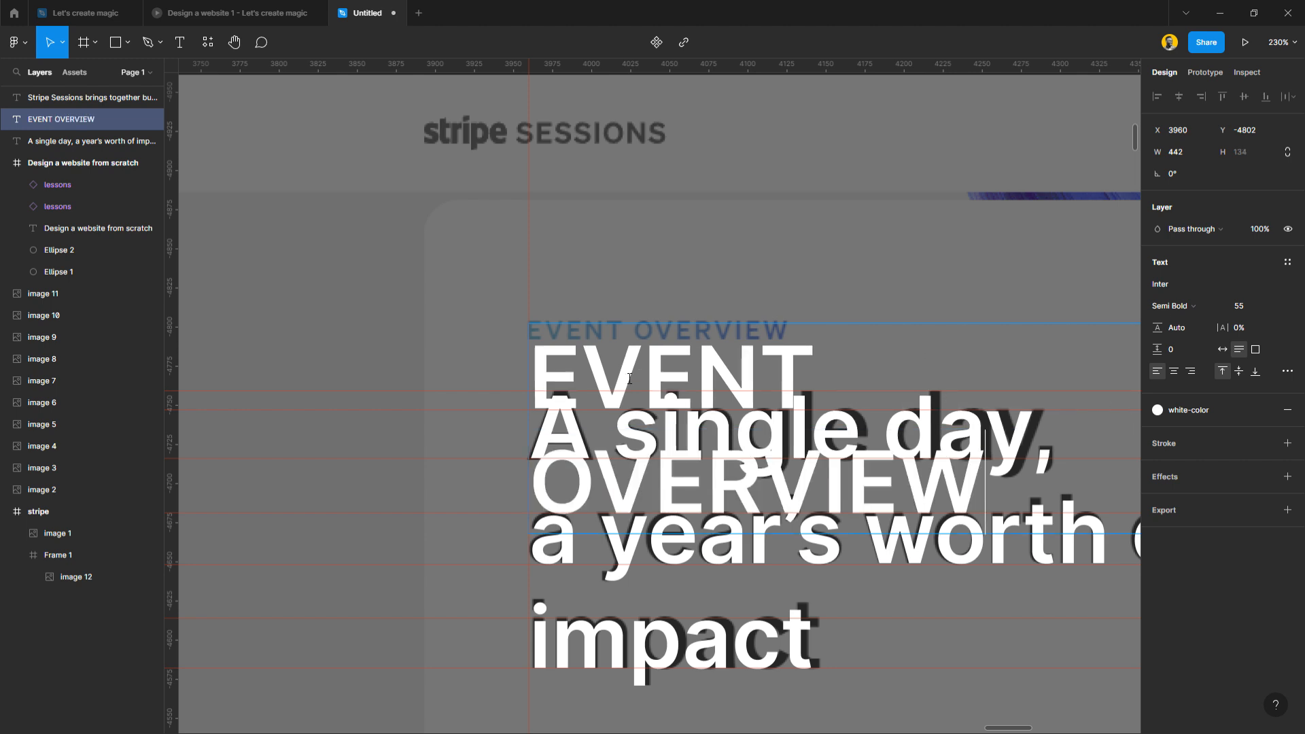
pyautogui.press('Escape')
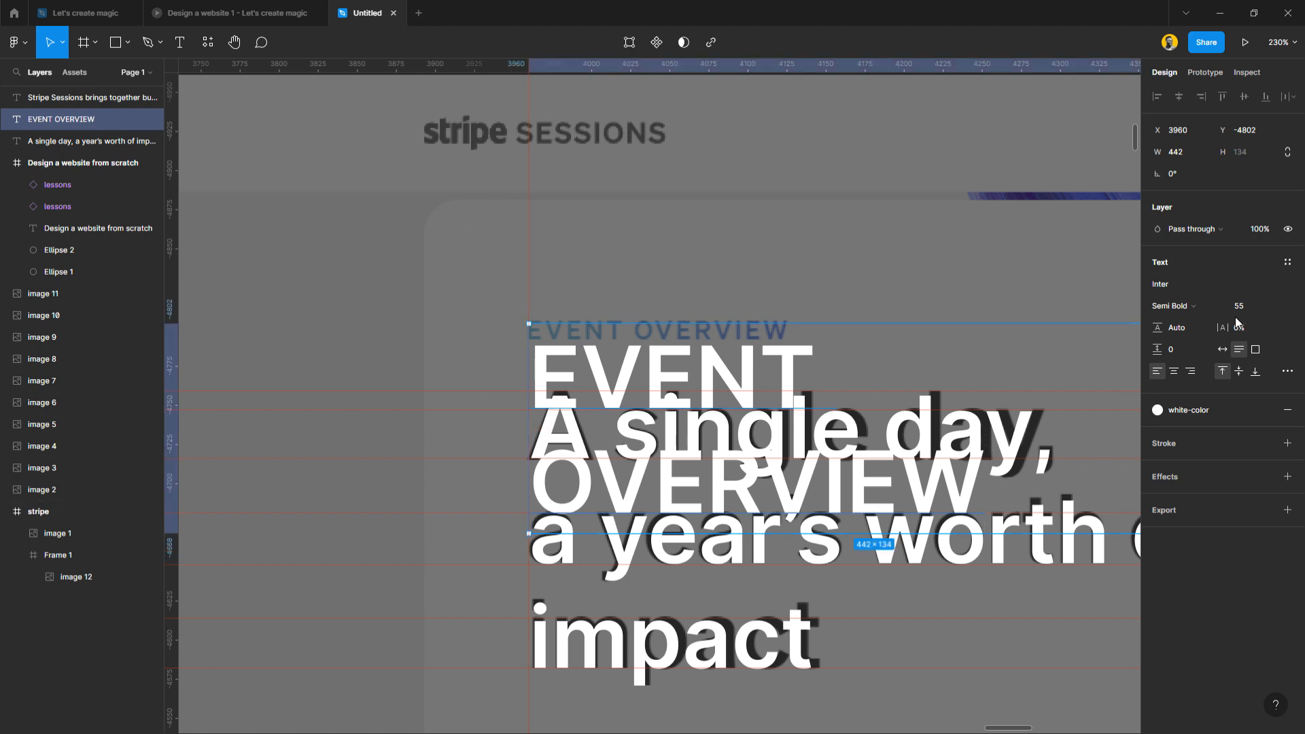
# Set the label to font size 16 with auto width, and move it up to Y -4807.
pyautogui.click(1270, 305)
pyautogui.click(1263, 433)
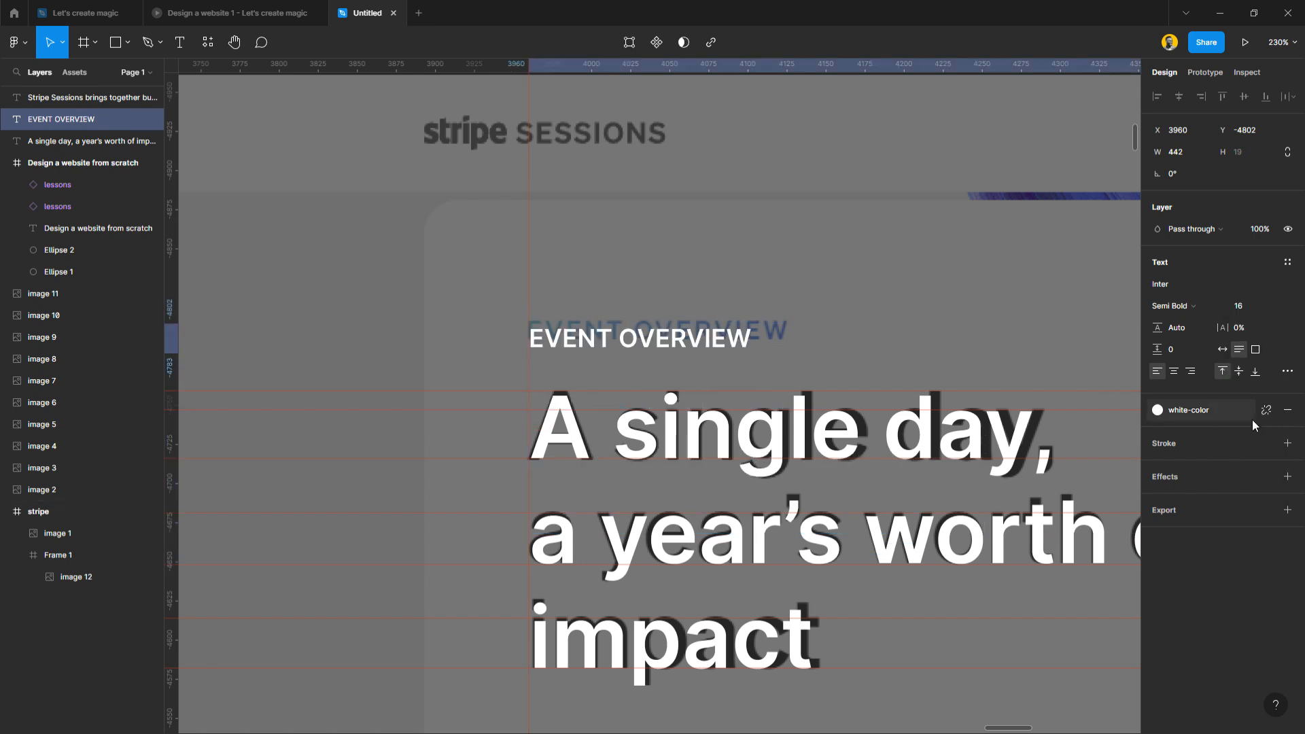
pyautogui.moveTo(711, 346); pyautogui.dragTo(707, 337)
pyautogui.click(1221, 349)
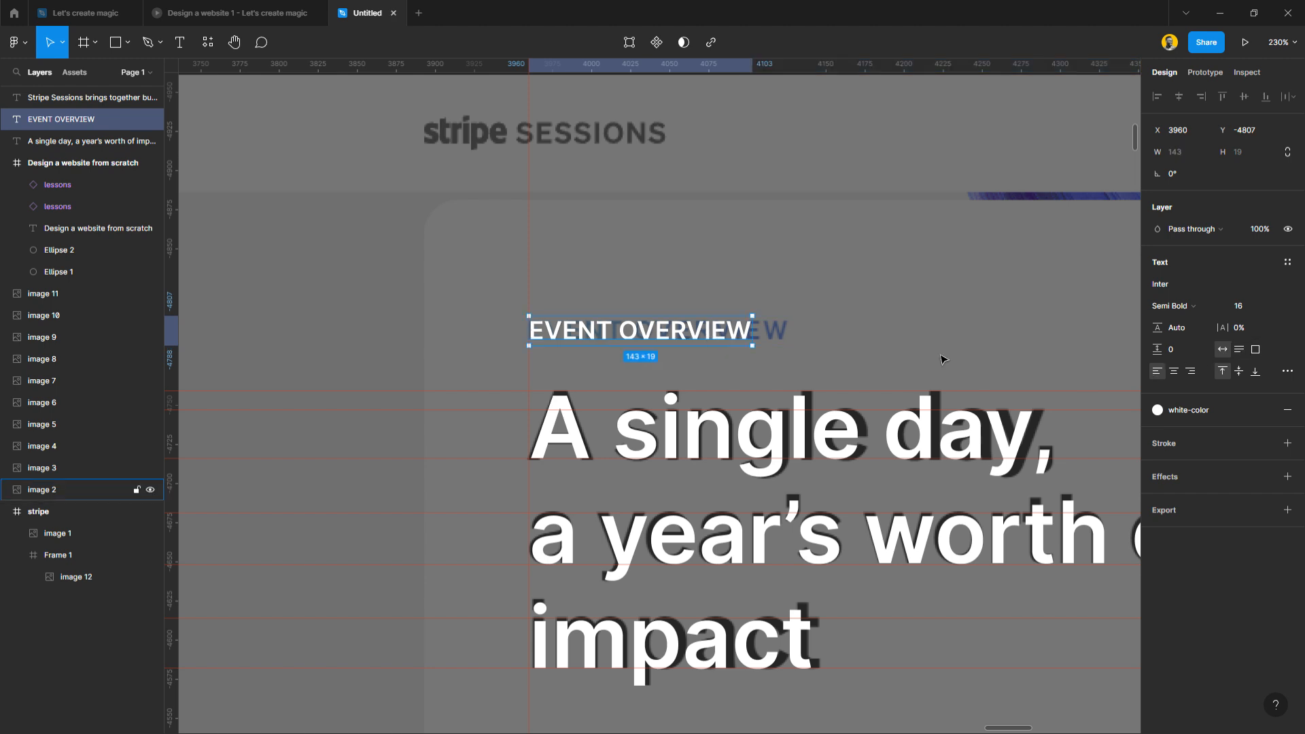
# Shift the label down to Y -4797 to compare it, and change it to Medium weight at font size 19.
pyautogui.moveTo(659, 342); pyautogui.dragTo(662, 352)
pyautogui.click(1173, 306)
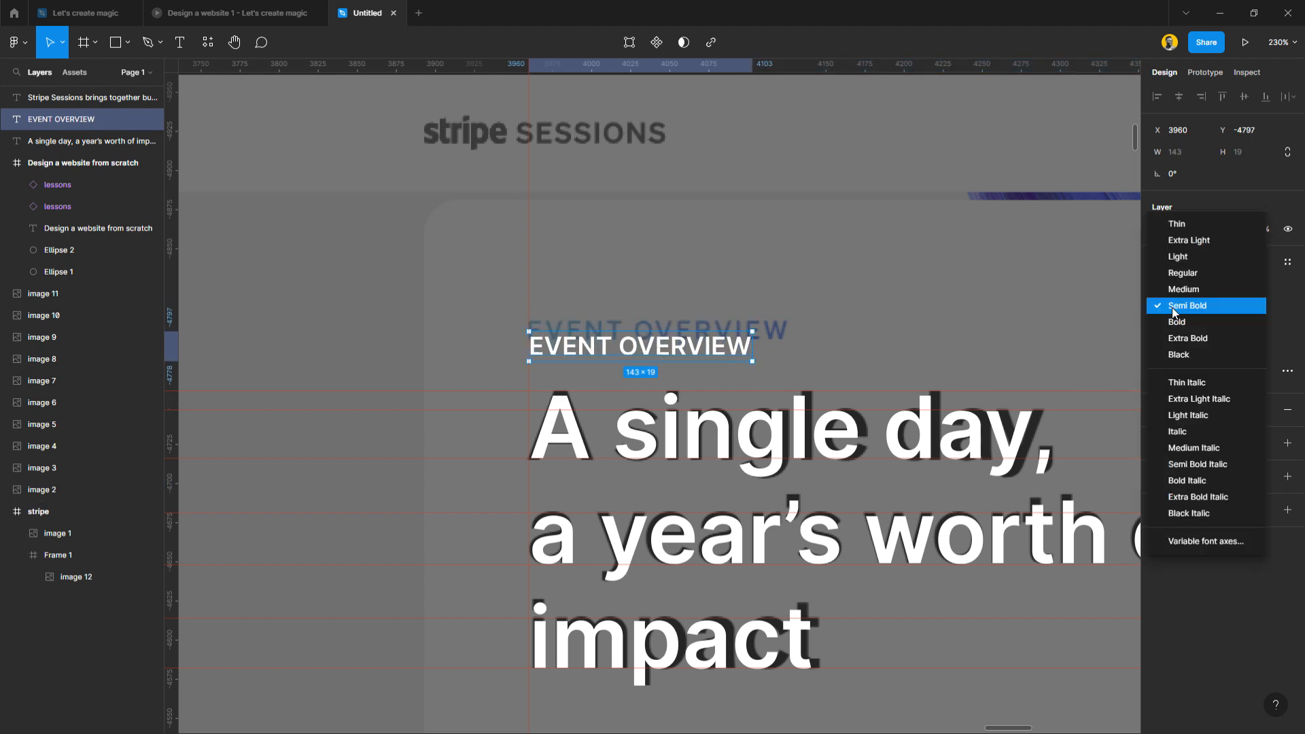
pyautogui.click(1179, 289)
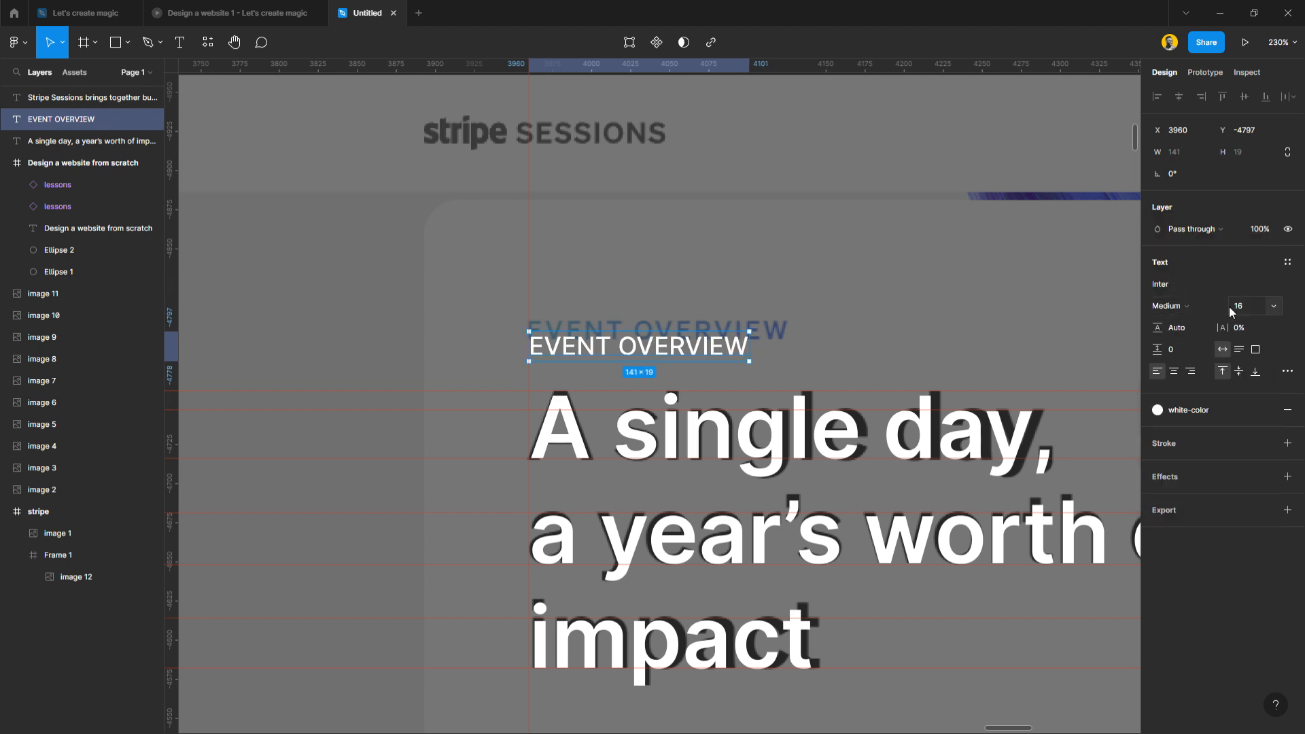
pyautogui.click(1271, 306)
pyautogui.click(1247, 320)
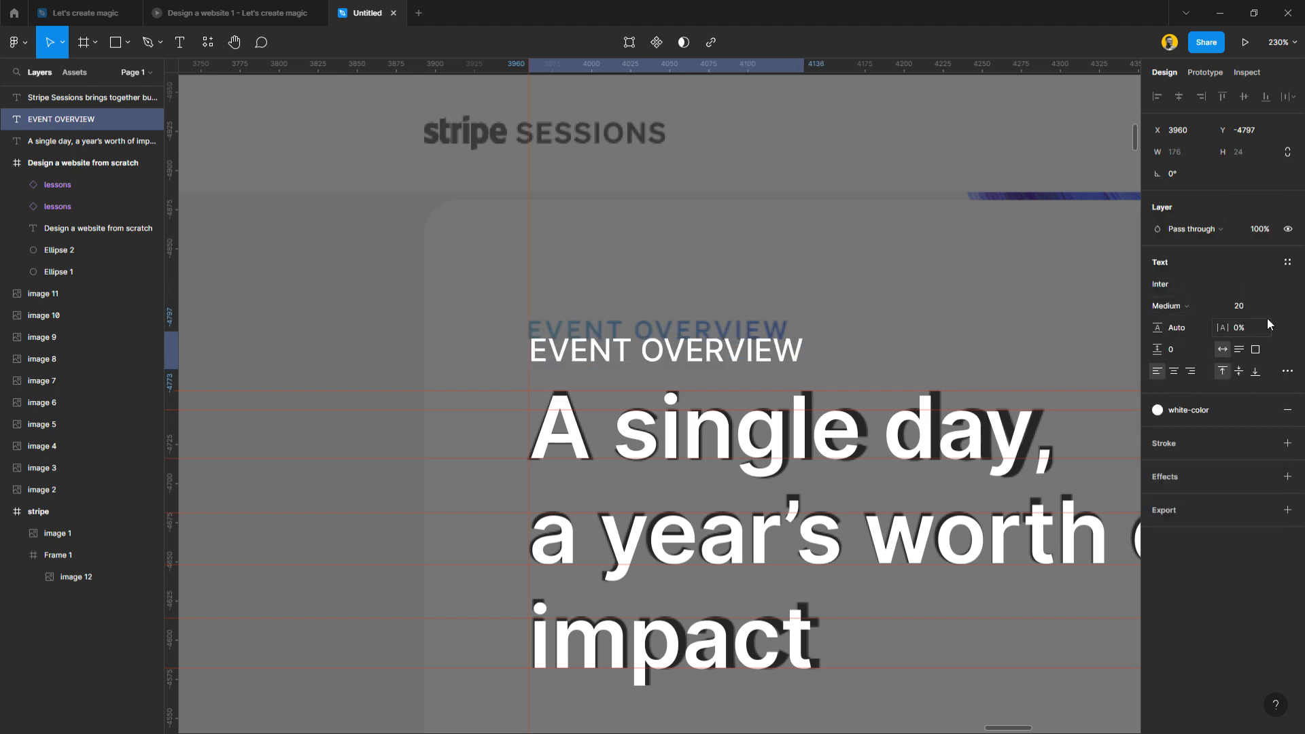
pyautogui.click(1243, 307)
pyautogui.press('Down')
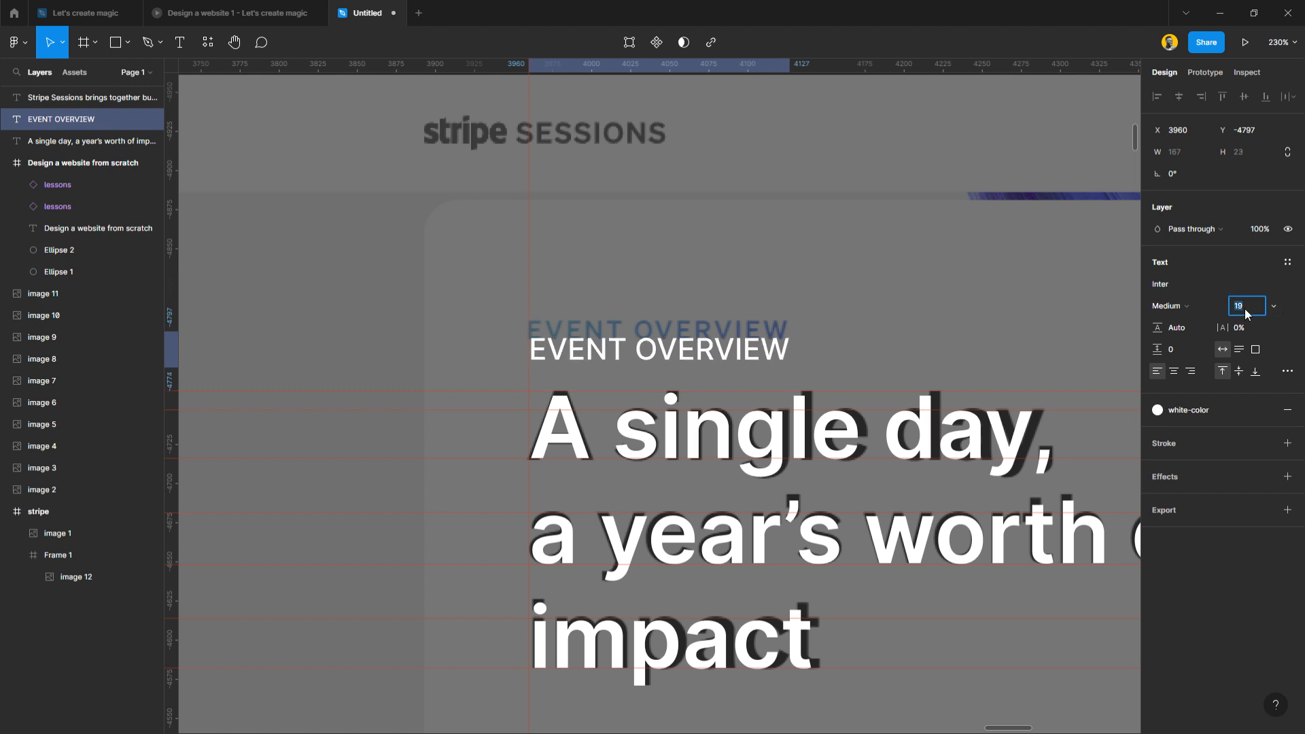
# Move the label up over the screenshot's "EVENT OVERVIEW" at Y -4809 and set its font size to 18.
pyautogui.moveTo(735, 360); pyautogui.dragTo(732, 336)
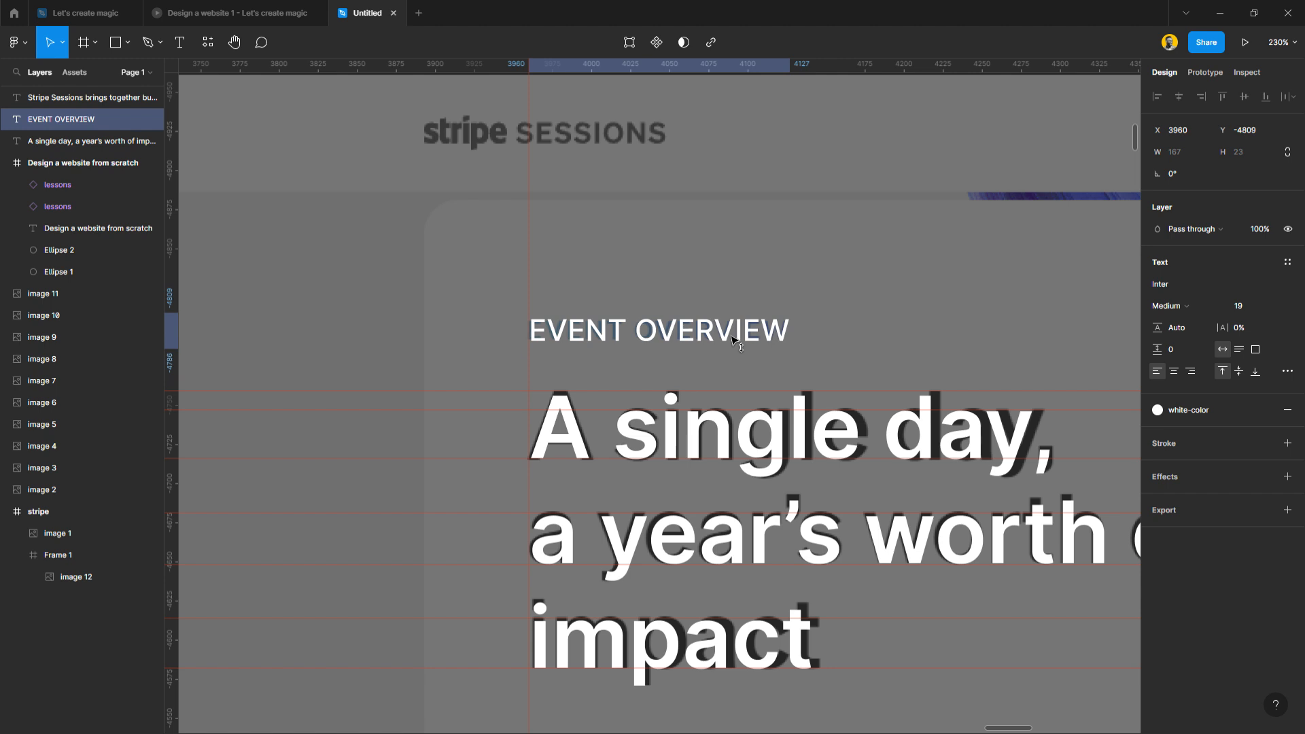
pyautogui.click(1254, 310)
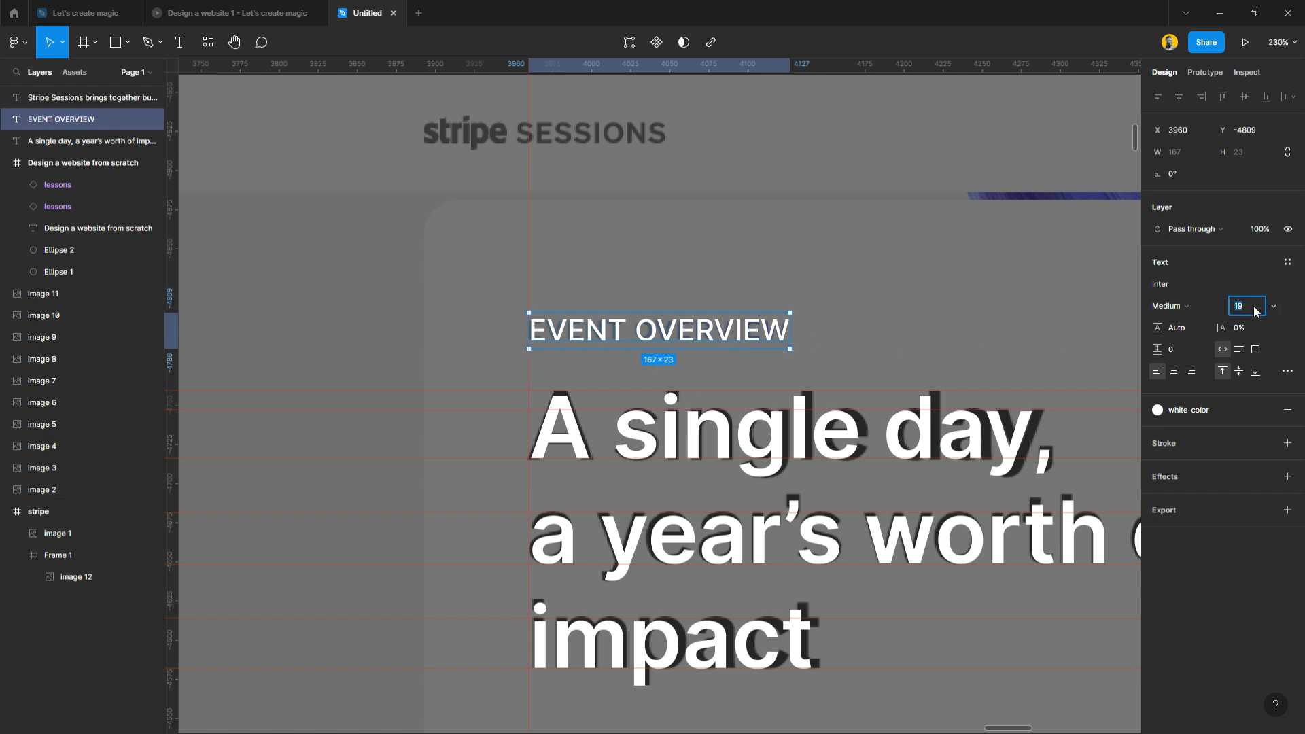
pyautogui.click(807, 346)
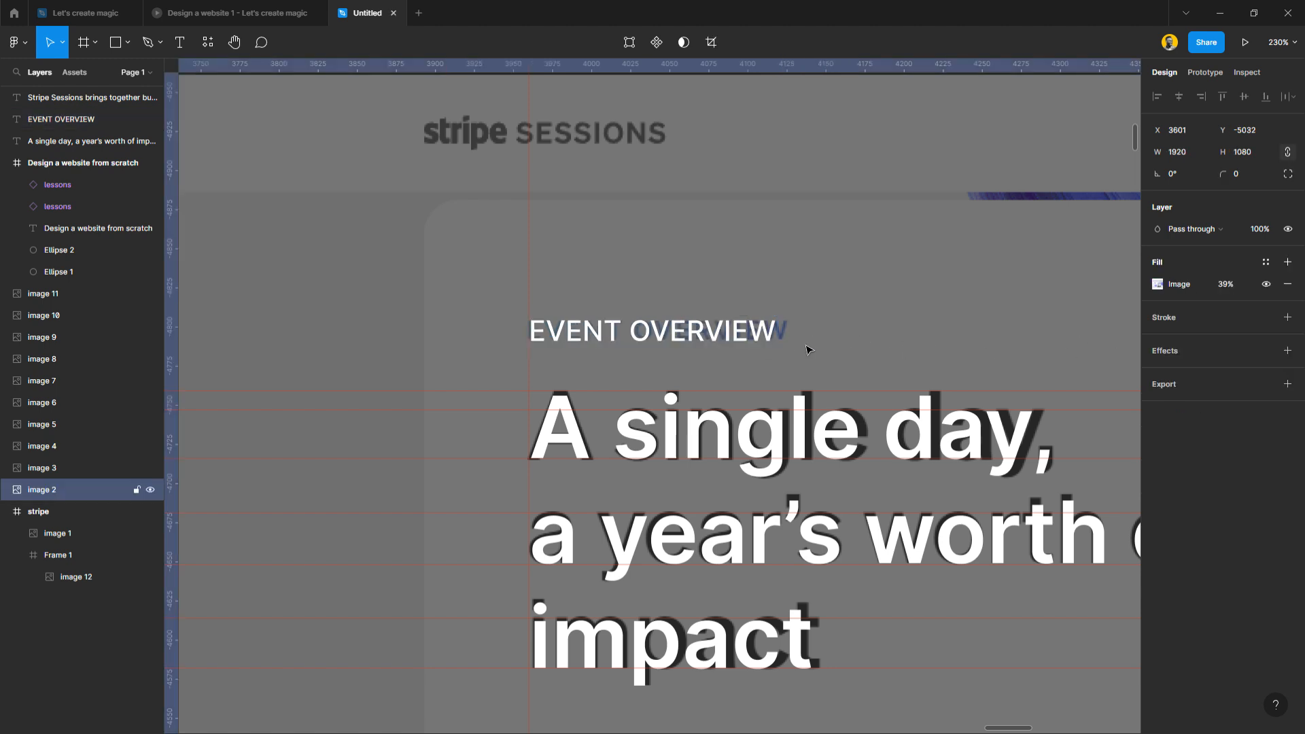
# Examine the text sizes in the countdown, talks and keynote sections of the other screenshots.
pyautogui.click(754, 344)
pyautogui.scroll(-5, 708, 351)
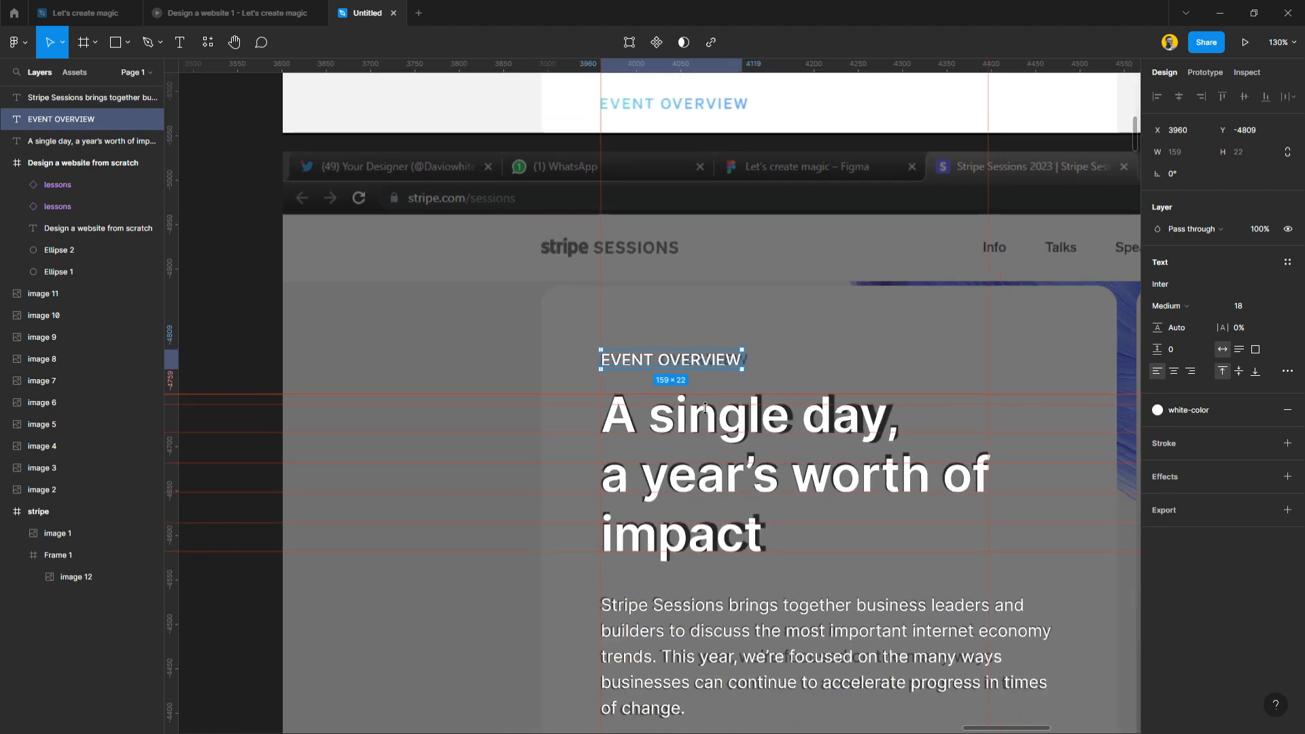
pyautogui.scroll(-4, 704, 407)
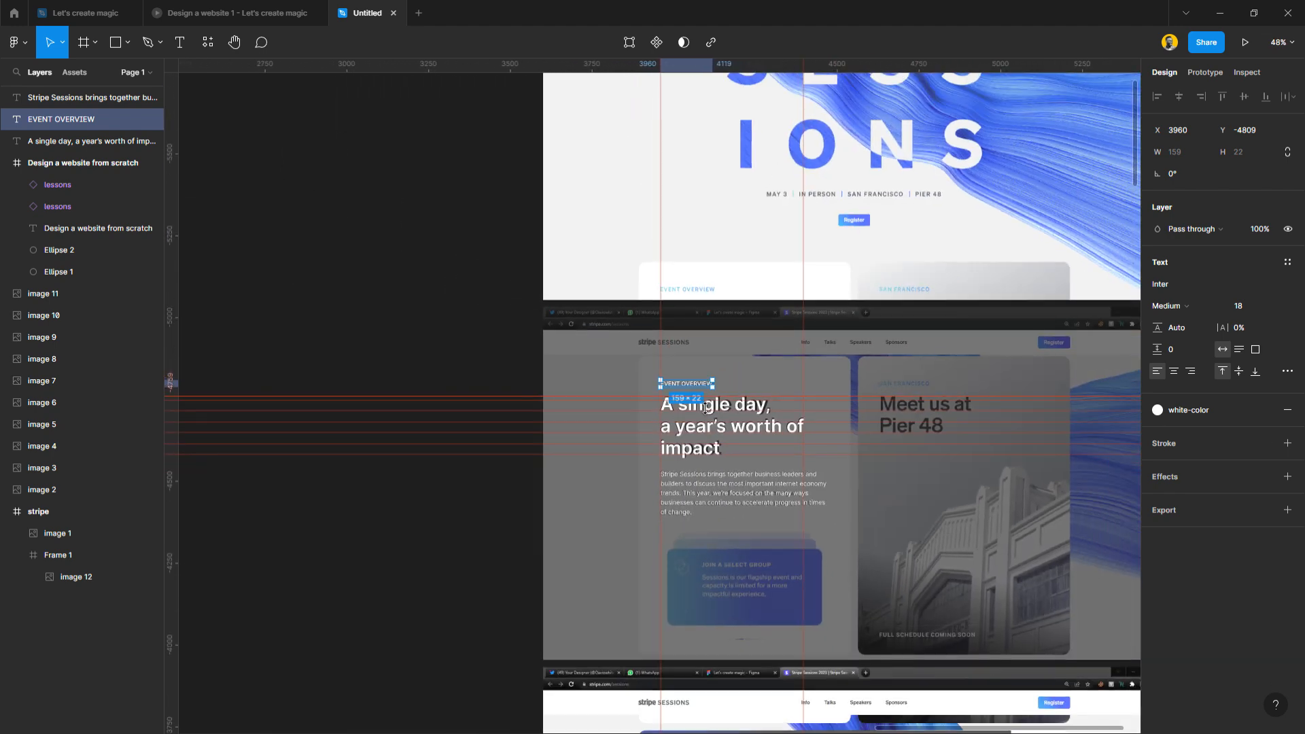
pyautogui.scroll(-10, 700, 406)
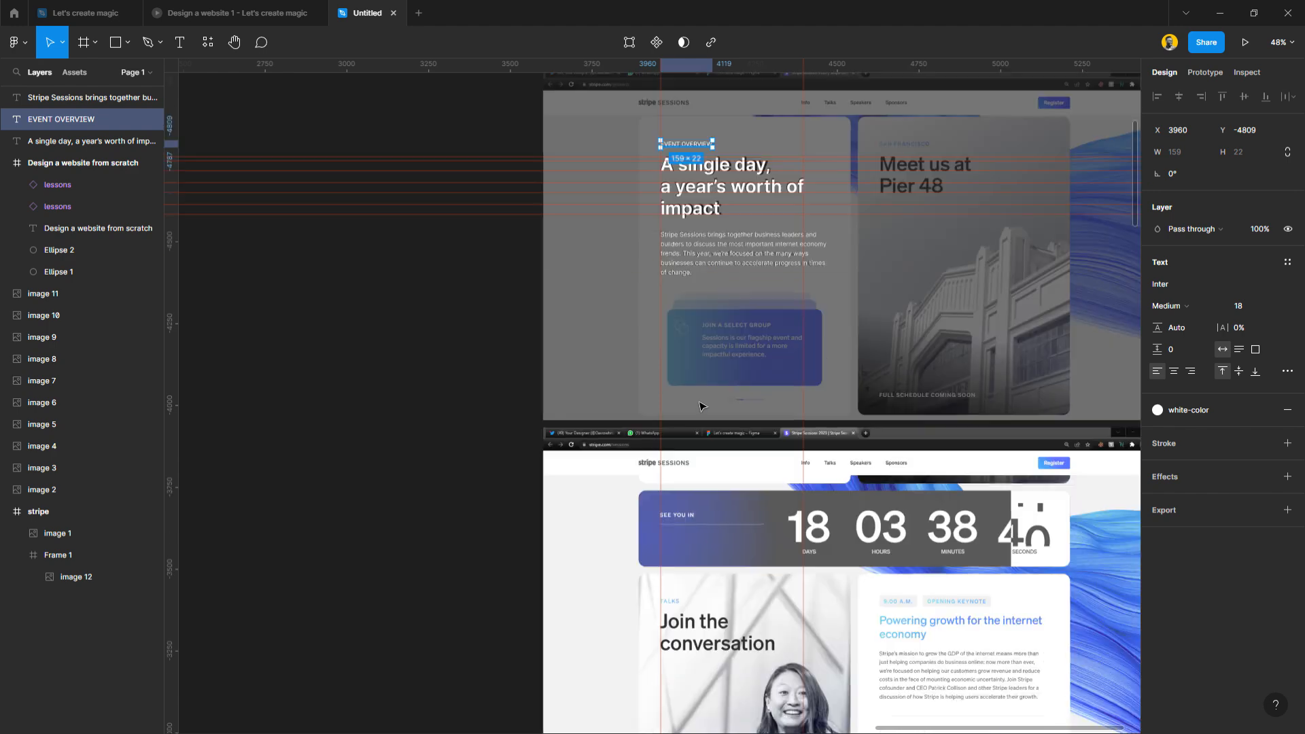
pyautogui.scroll(4, 699, 406)
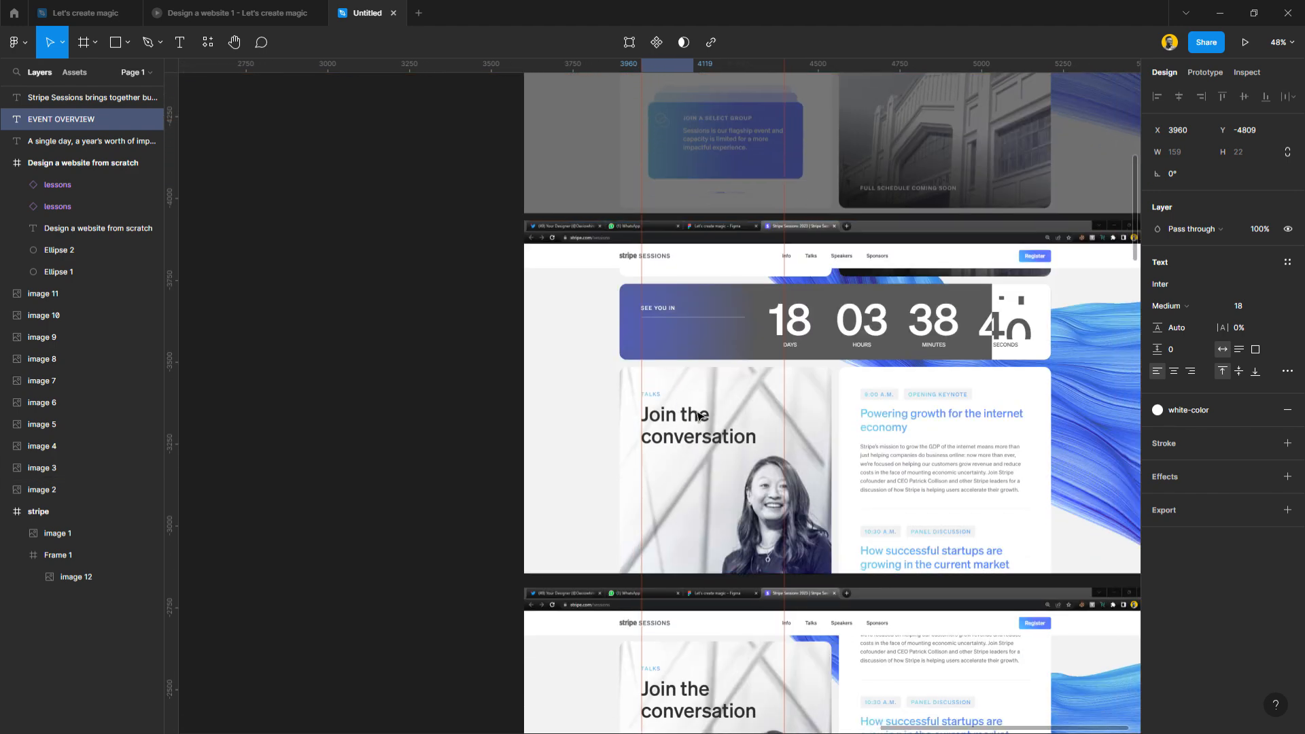
pyautogui.scroll(-7, 698, 384)
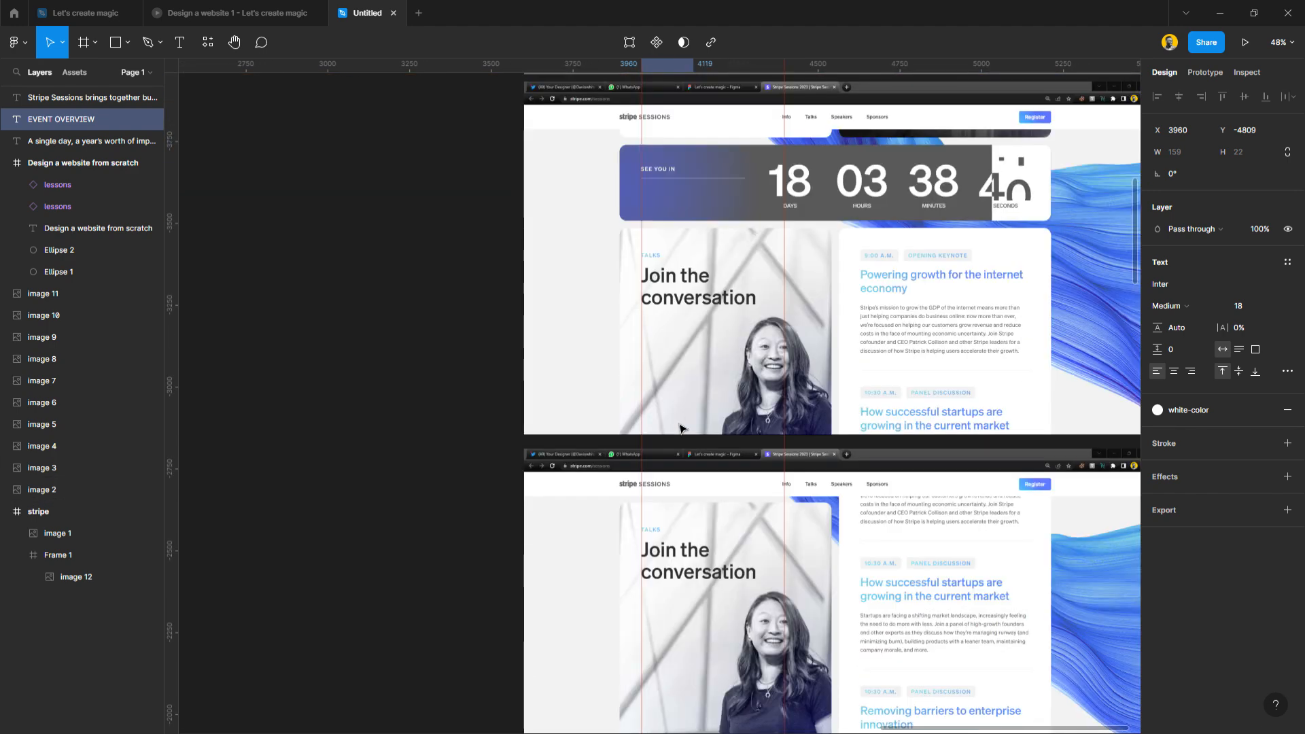
pyautogui.scroll(5, 702, 287)
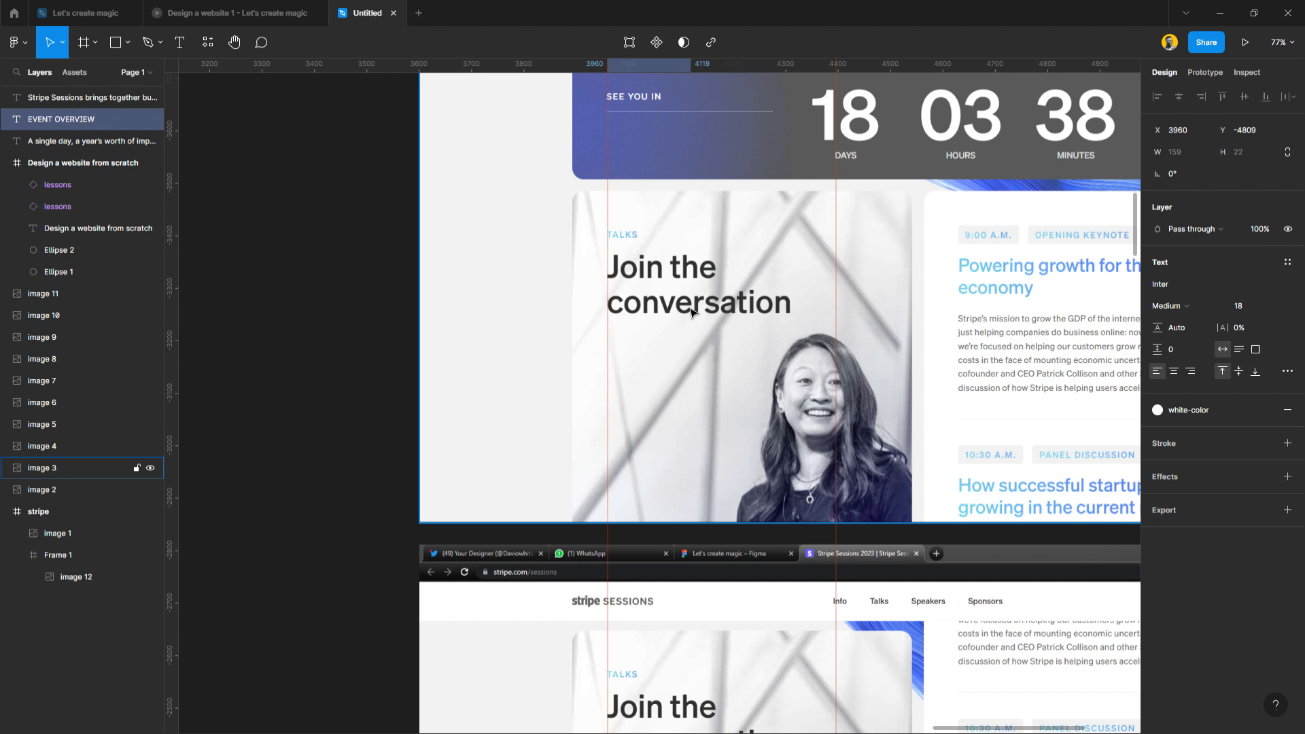
pyautogui.scroll(-2, 692, 312)
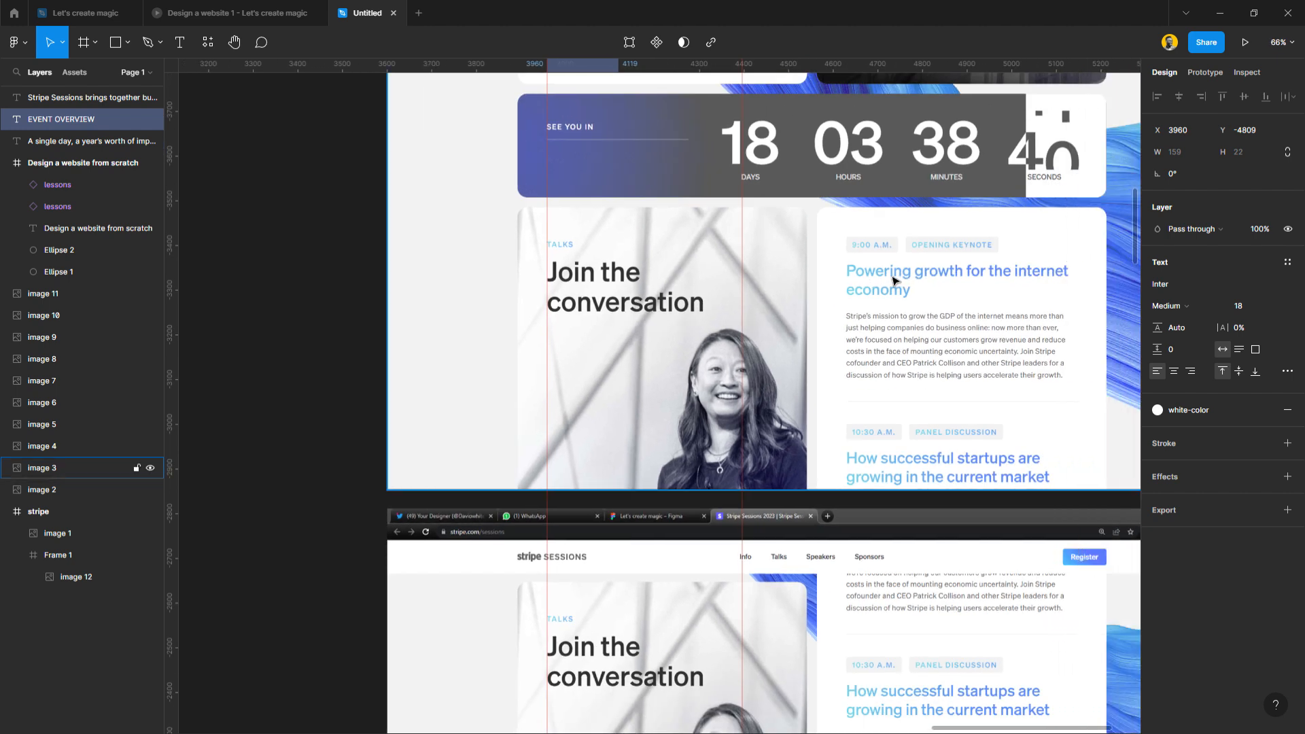
pyautogui.scroll(-2, 775, 305)
pyautogui.scroll(5, 772, 307)
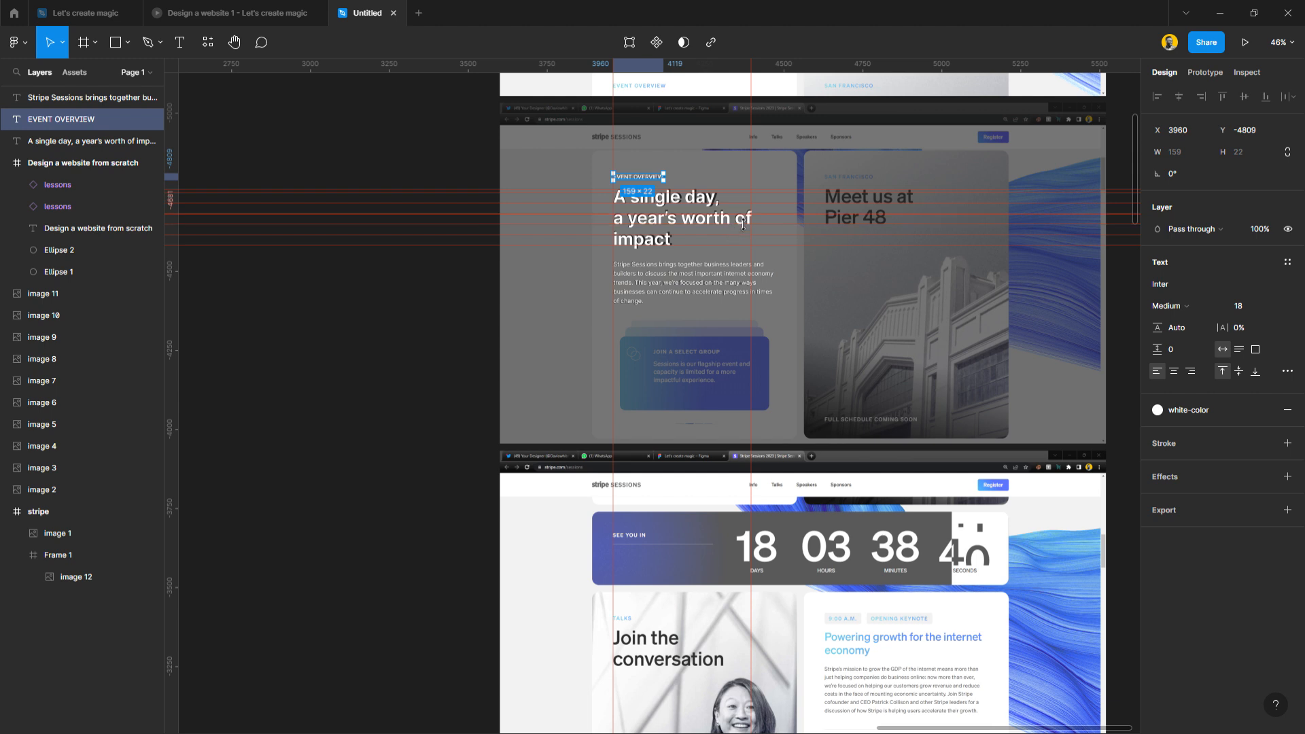
# Remove all horizontal and vertical guides from the canvas.
pyautogui.click(443, 314)
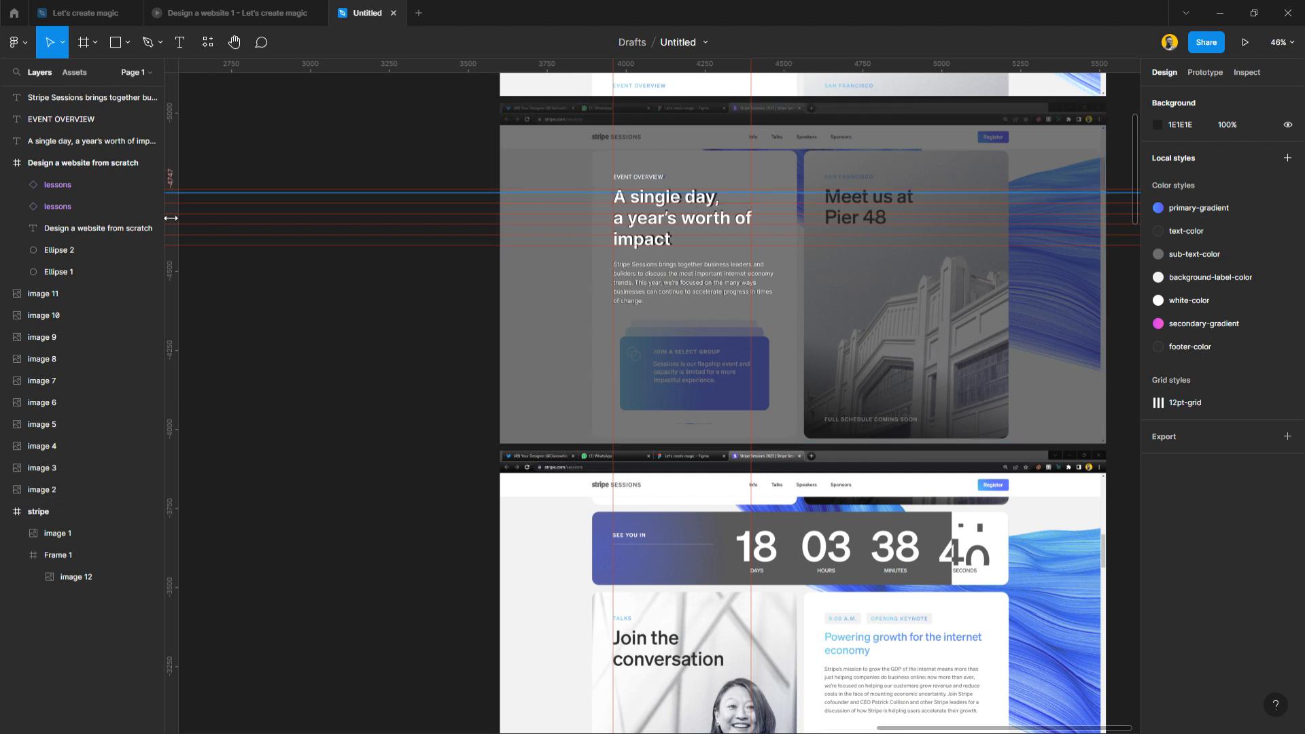
pyautogui.rightClick(176, 273)
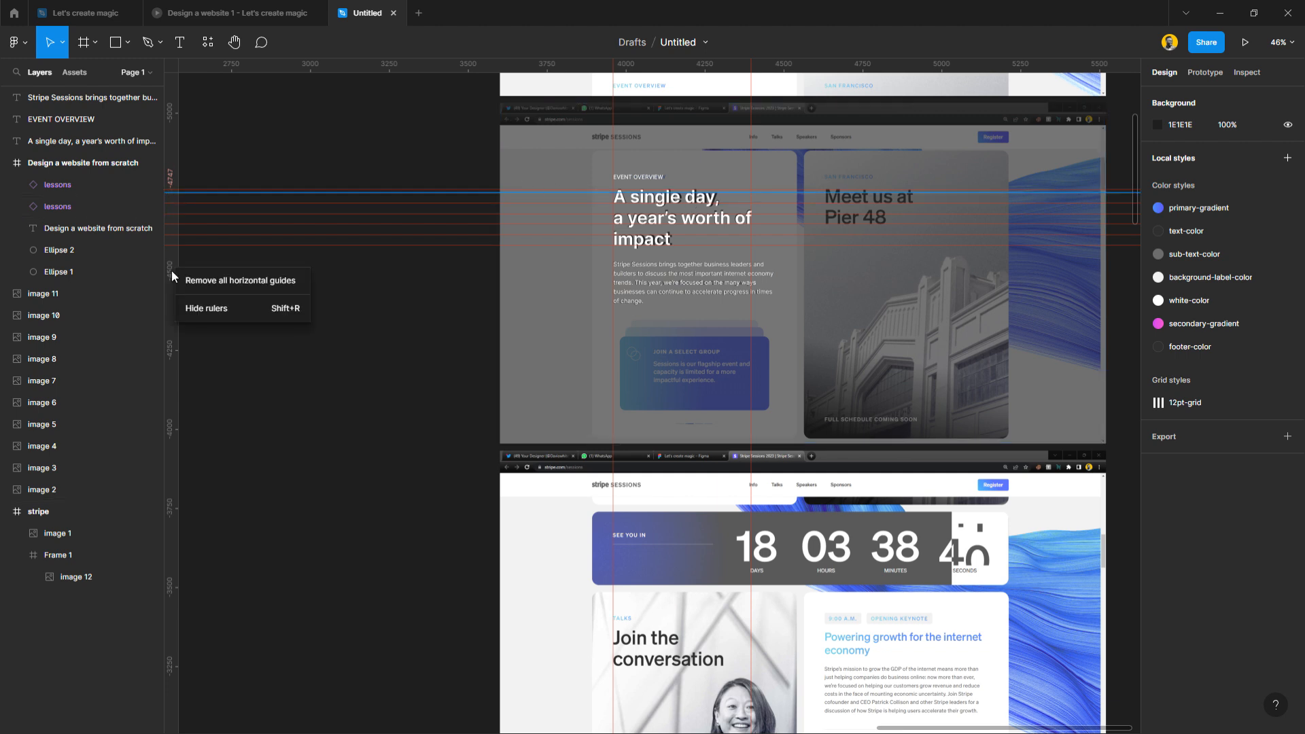
pyautogui.click(230, 281)
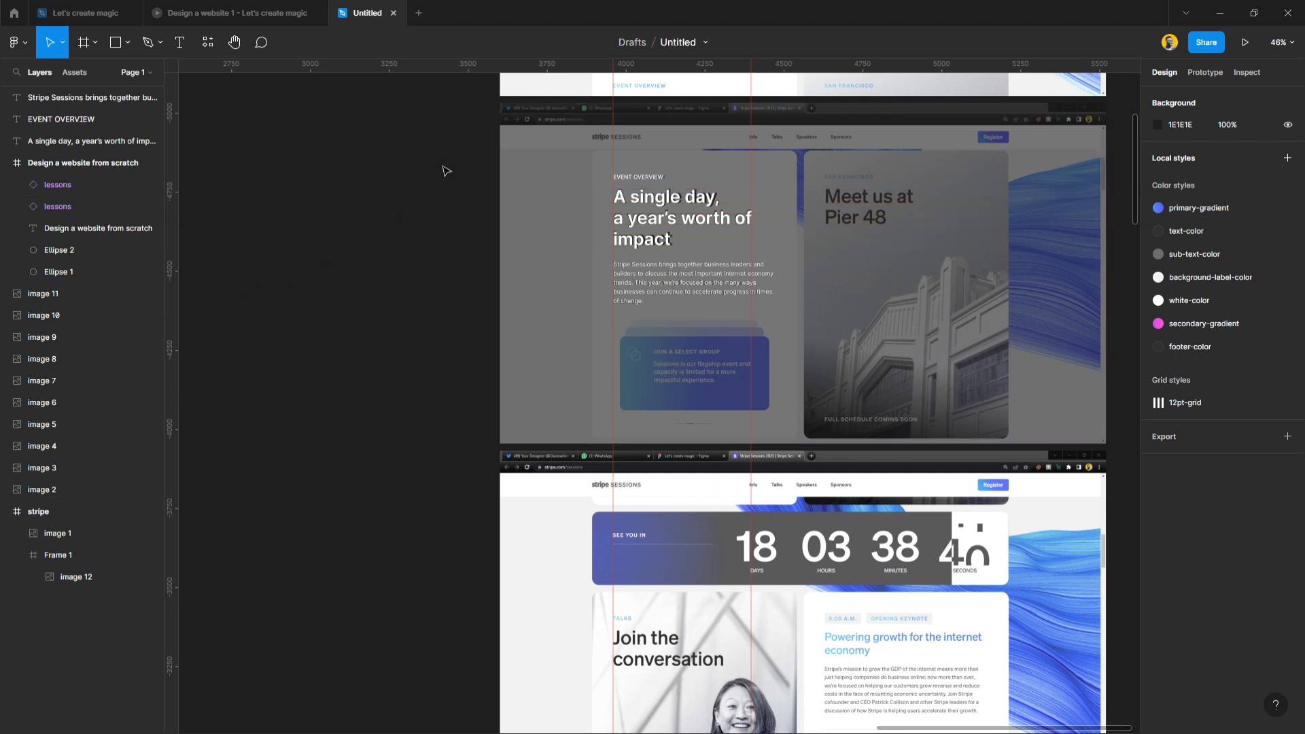
pyautogui.rightClick(548, 64)
pyautogui.click(600, 77)
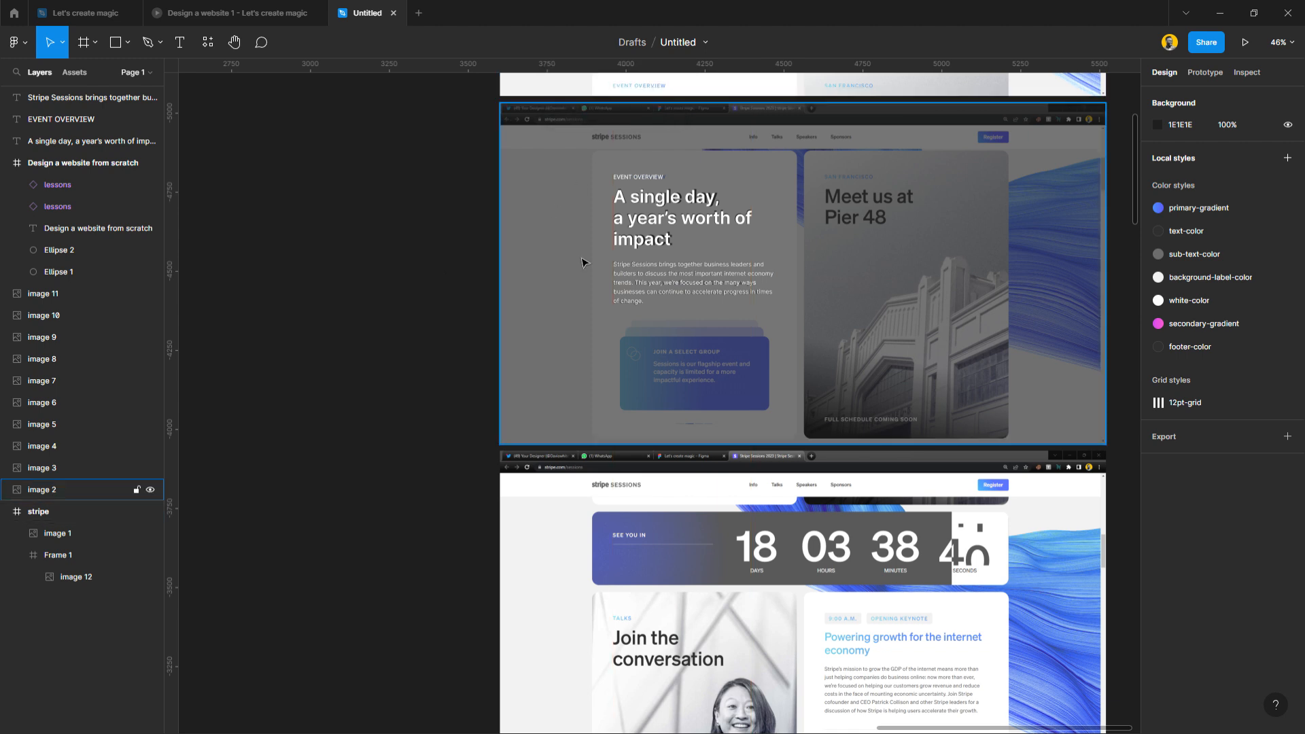
# Duplicate the heading onto the opening keynote's body text in the third screenshot, at X 4632, Y -3291.
pyautogui.click(681, 229)
pyautogui.keyDown('alt'); pyautogui.moveTo(666, 226); pyautogui.dragTo(877, 694); pyautogui.keyUp('alt')
pyautogui.hscroll(5, 877, 693)
pyautogui.scroll(-3, 652, 543)
pyautogui.keyDown('ctrl'); pyautogui.scroll(6, 616, 534); pyautogui.keyUp('ctrl')
pyautogui.hscroll(-1, 616, 534)
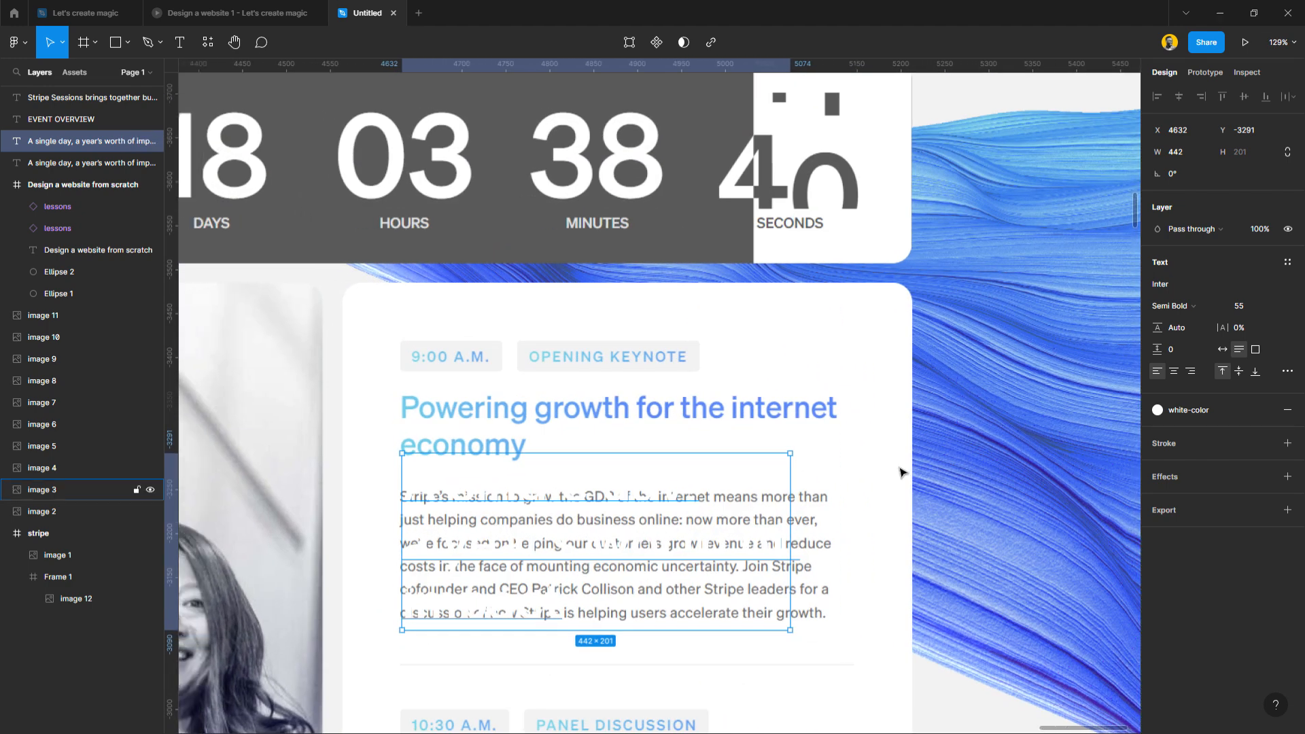
# Apply the text-color style to the duplicated heading on the opening keynote and set its font size to 36.
pyautogui.click(1225, 408)
pyautogui.click(1214, 498)
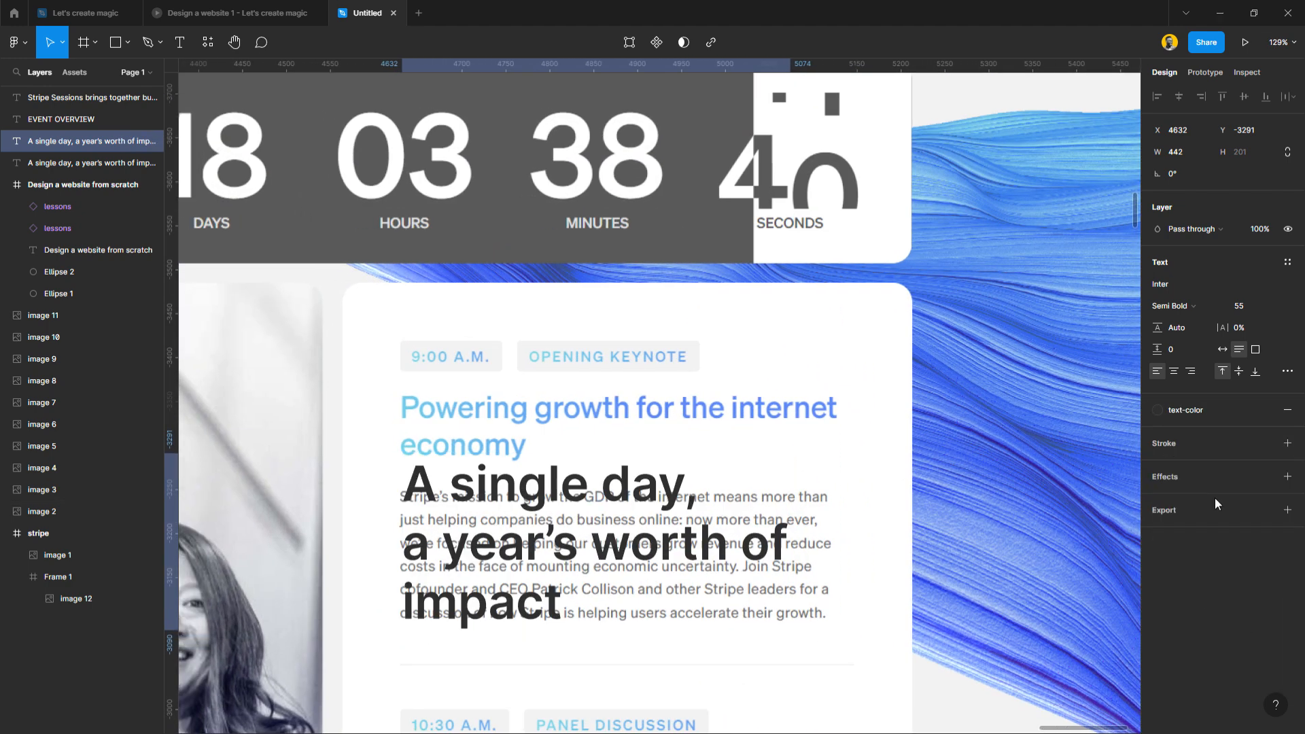
pyautogui.hscroll(-2, 696, 478)
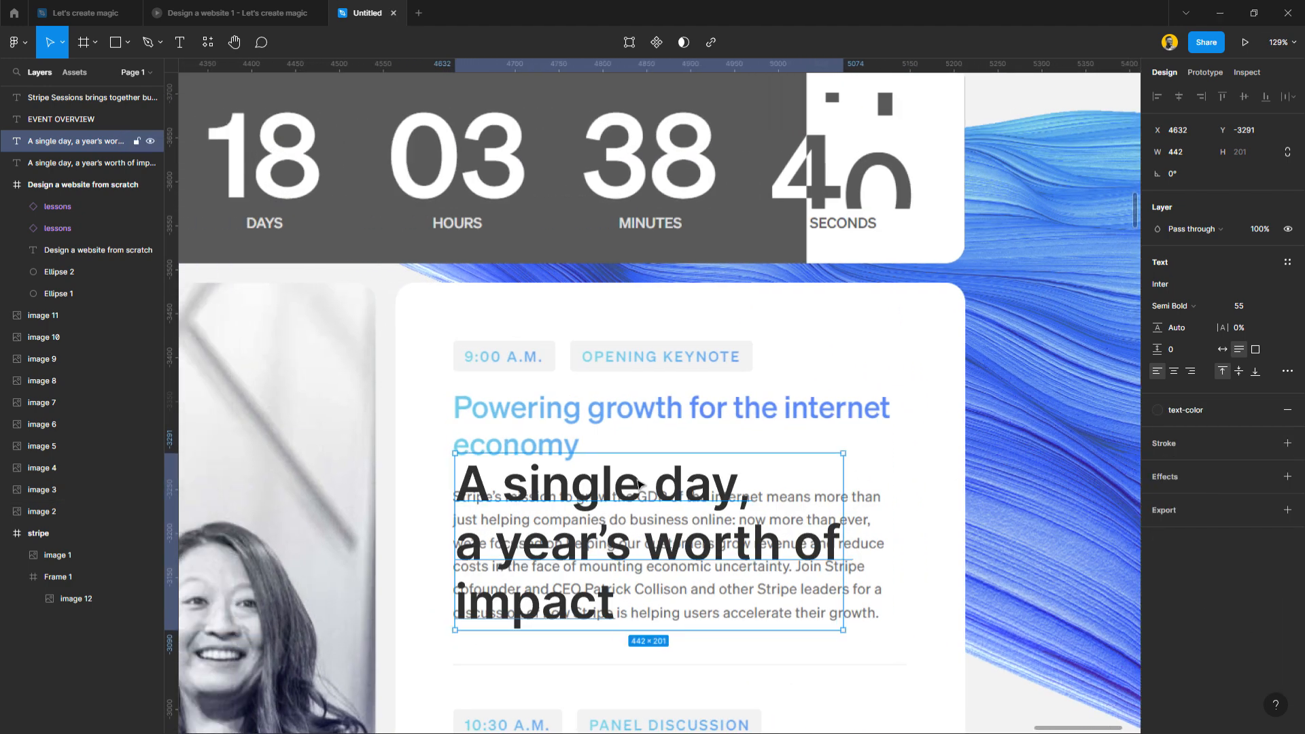
pyautogui.click(1272, 306)
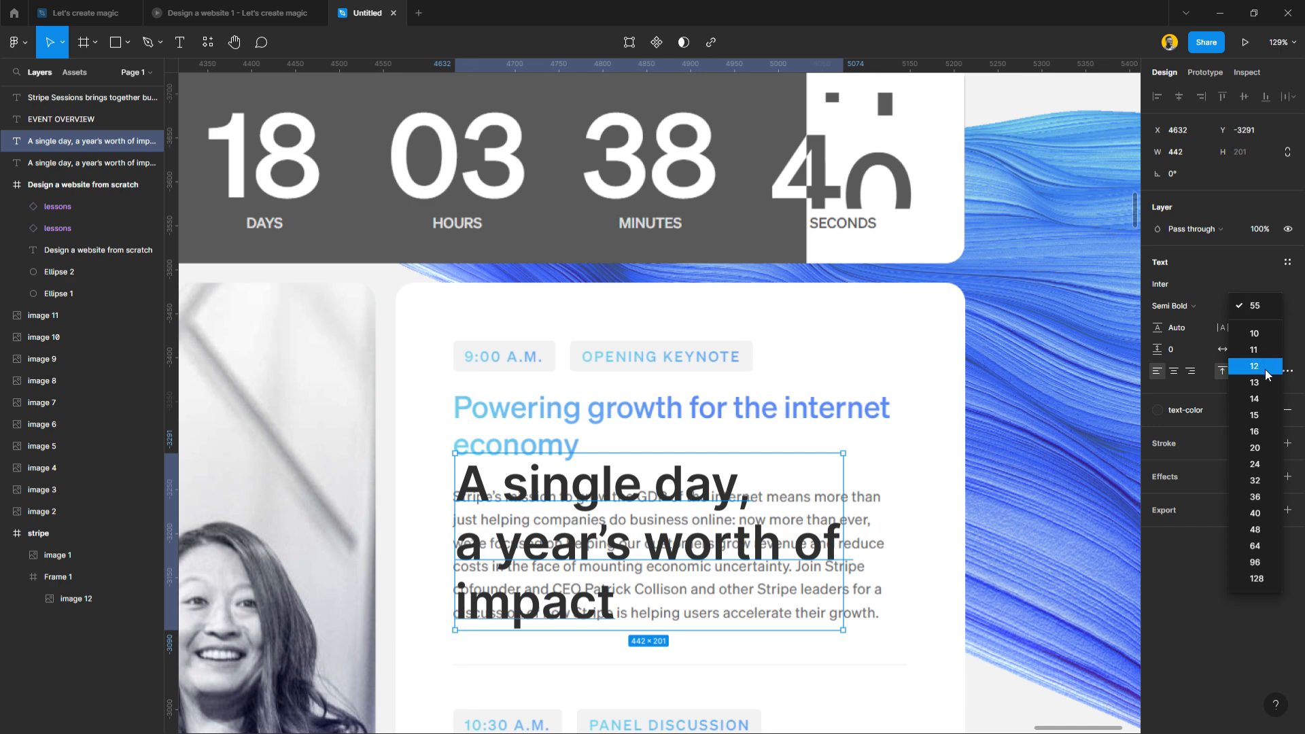
pyautogui.click(1259, 495)
# Replace the duplicated heading's text with "Powering growth for the internet economy".
pyautogui.doubleClick(570, 478)
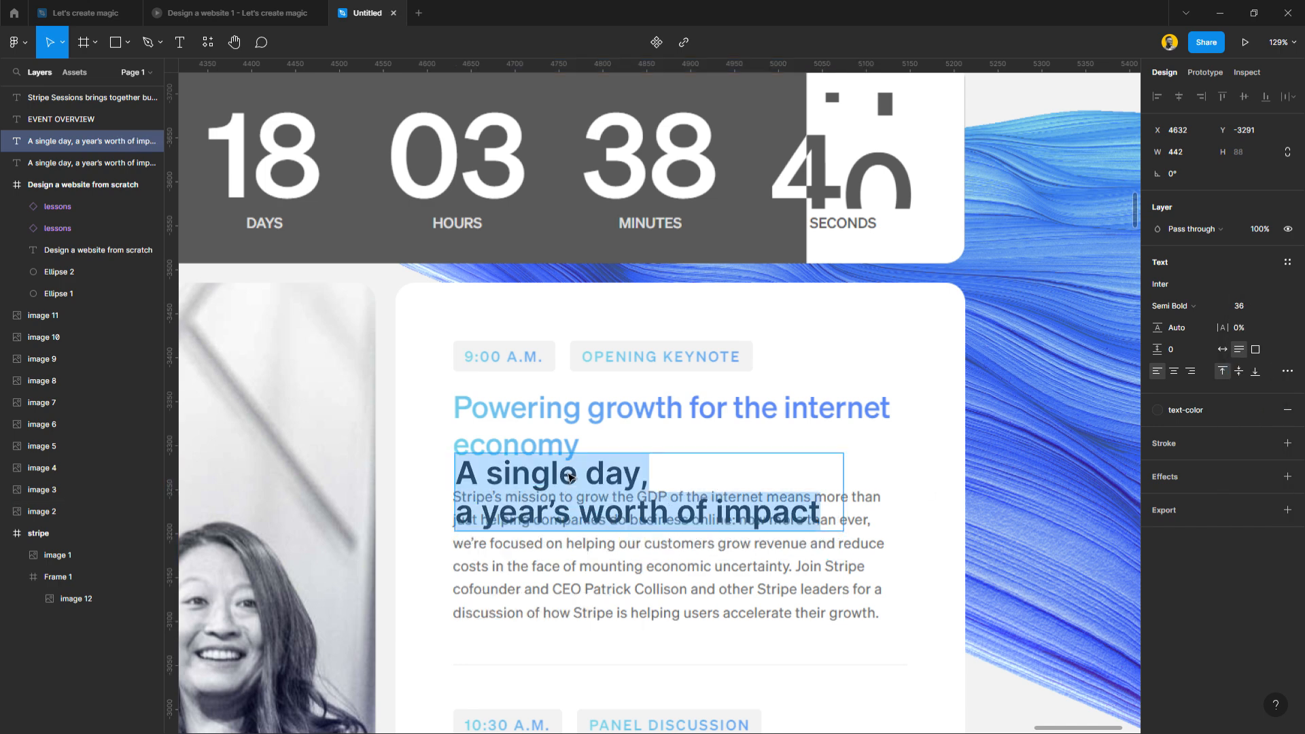
pyautogui.write('pOWERING')
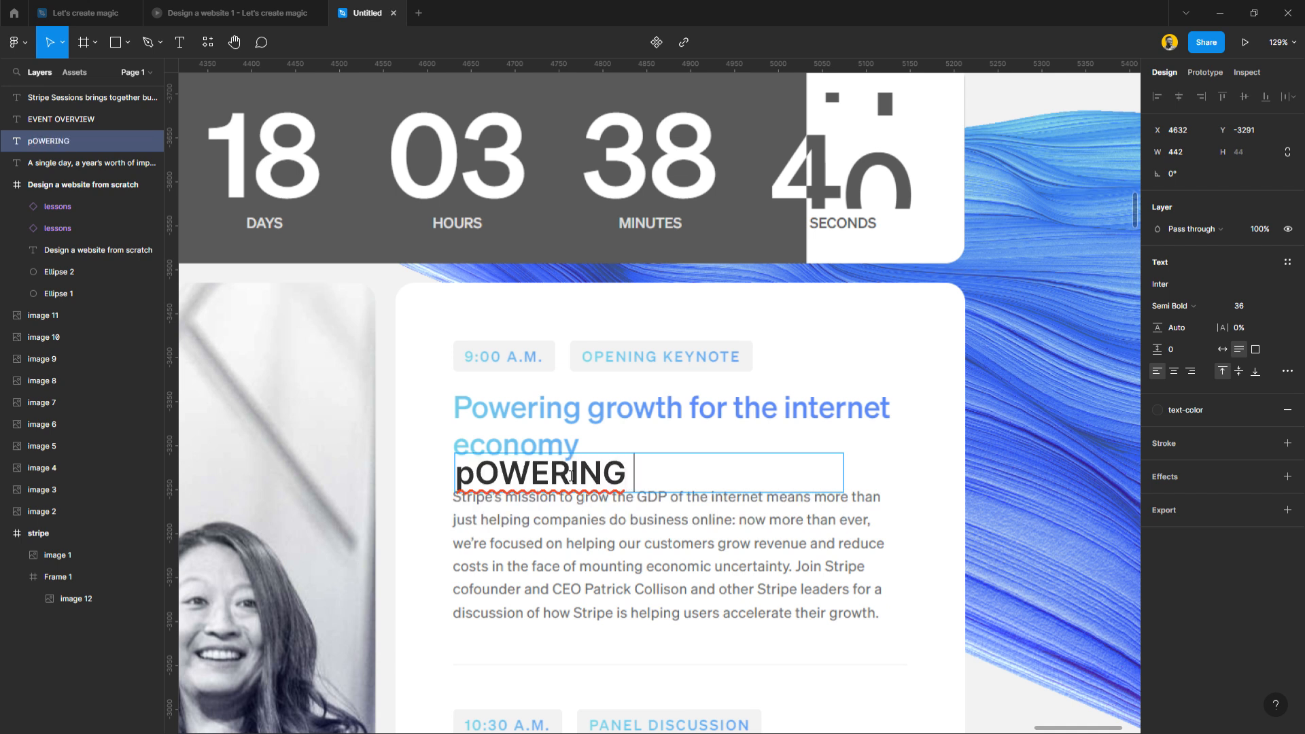
pyautogui.hotkey('ctrl', 'a')
pyautogui.write('P')
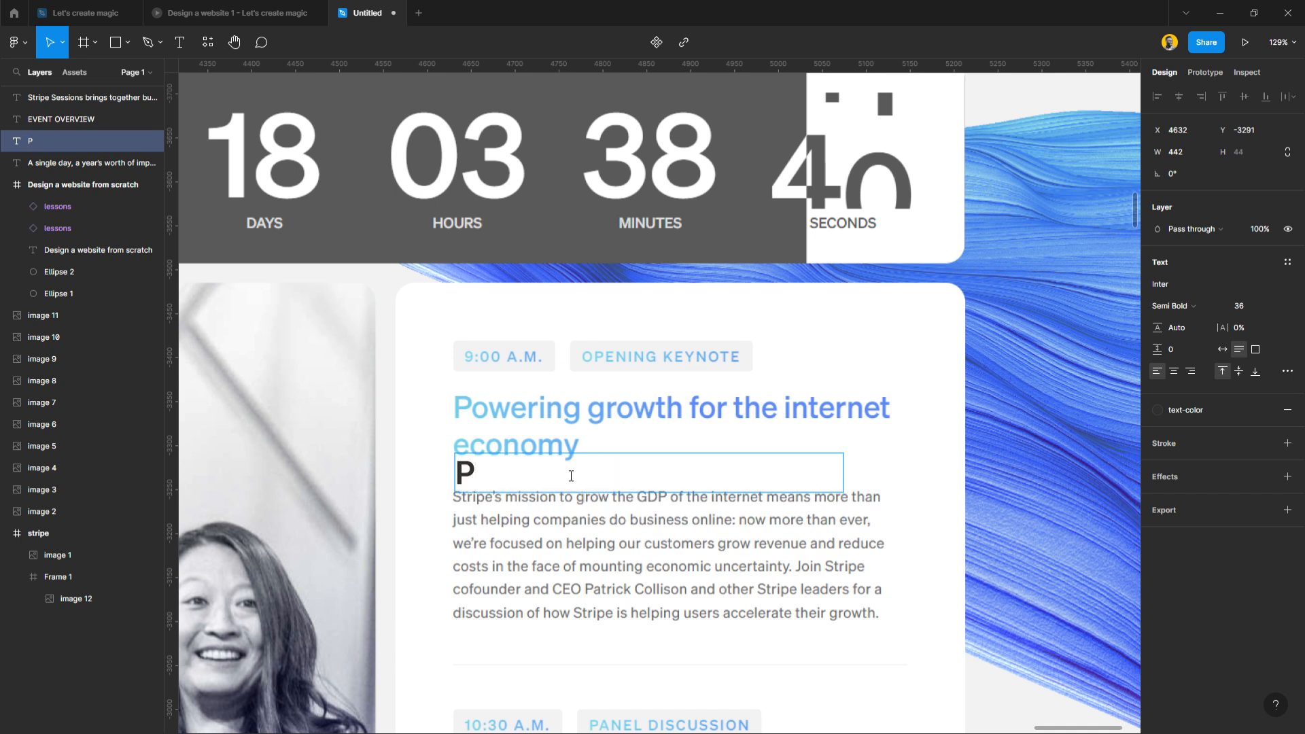
pyautogui.write('owering')
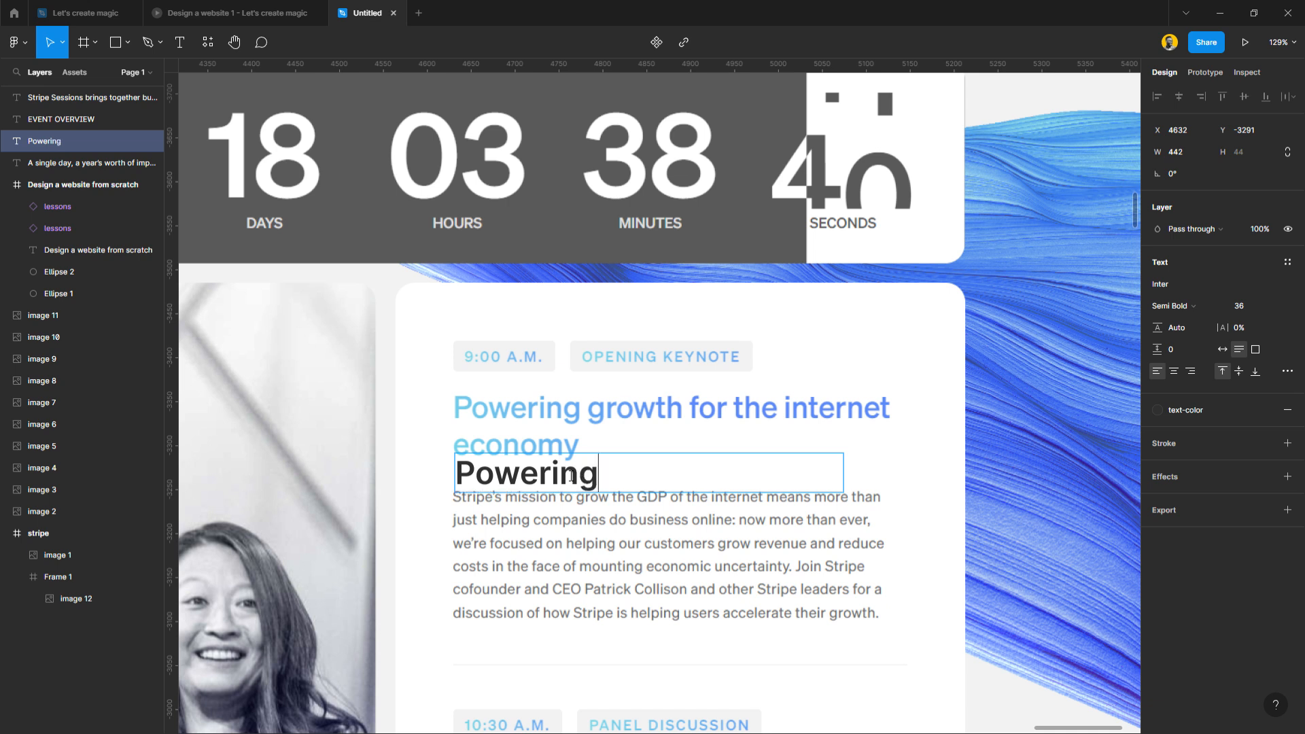
pyautogui.write(' growth')
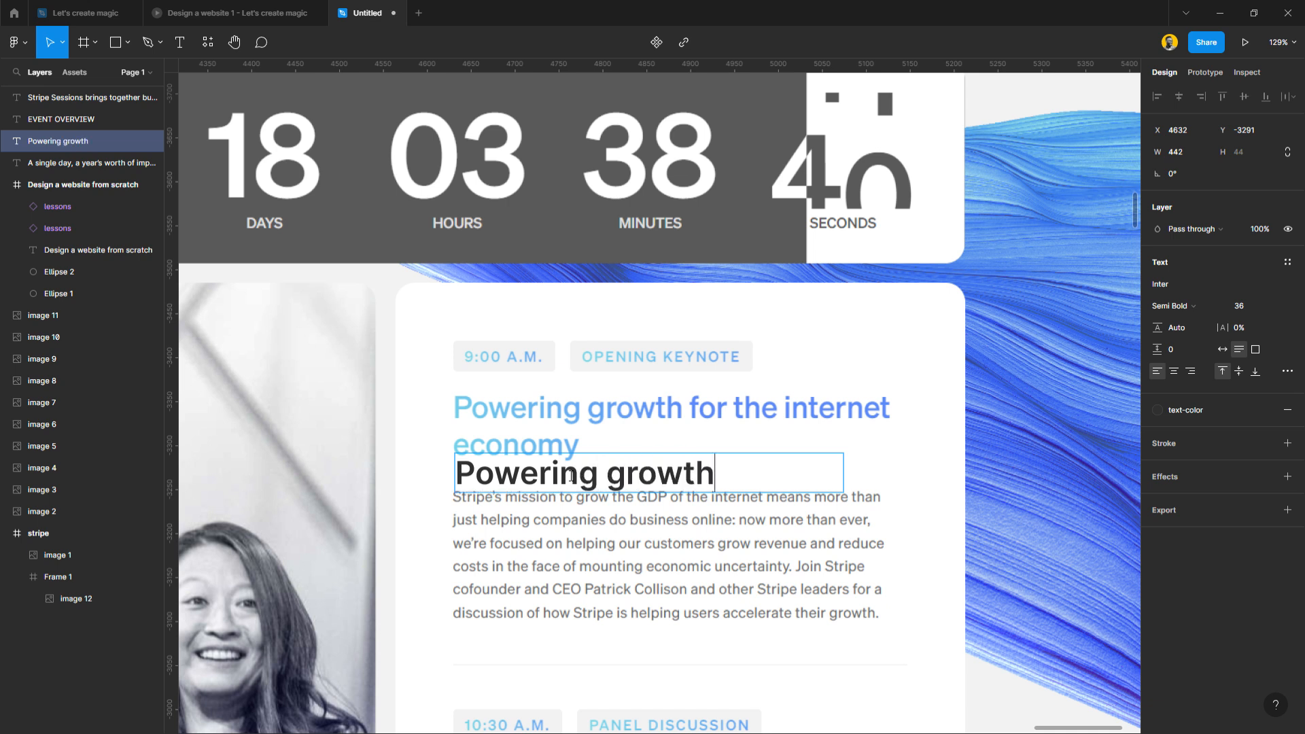
pyautogui.write(' for the i')
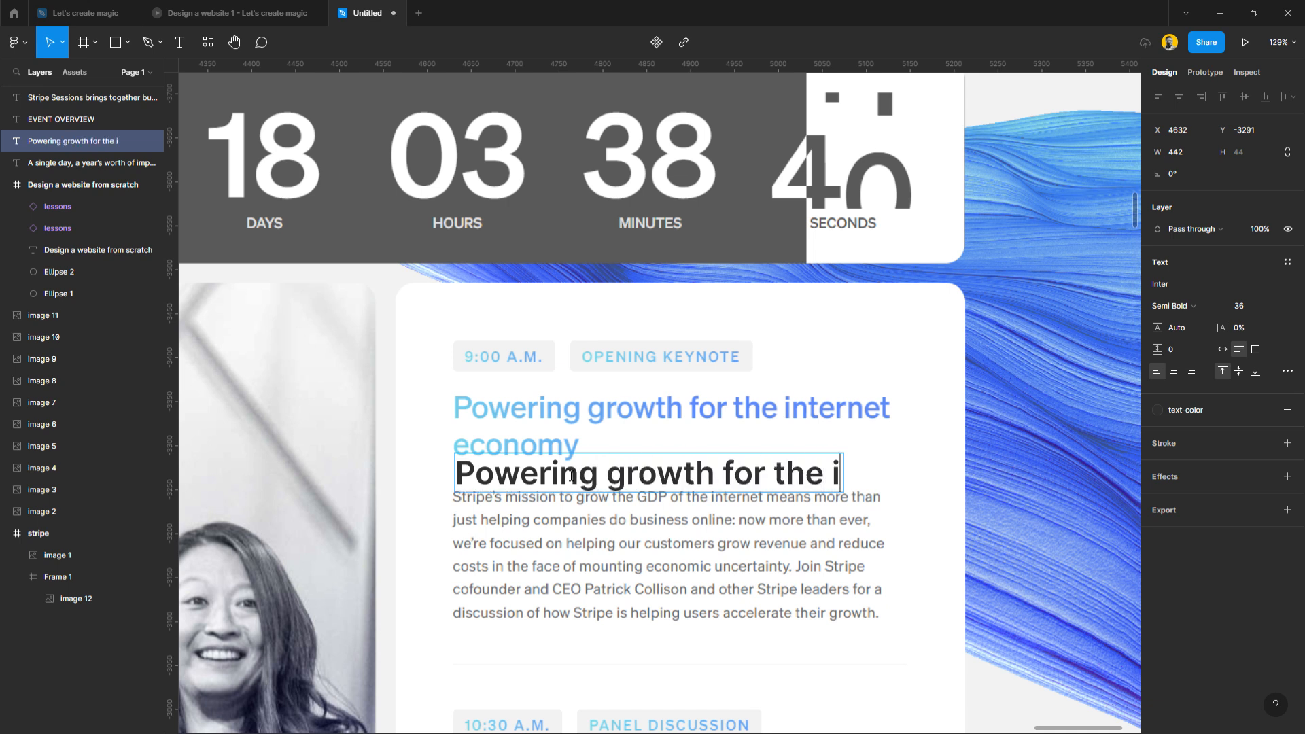
pyautogui.write('nternet economy')
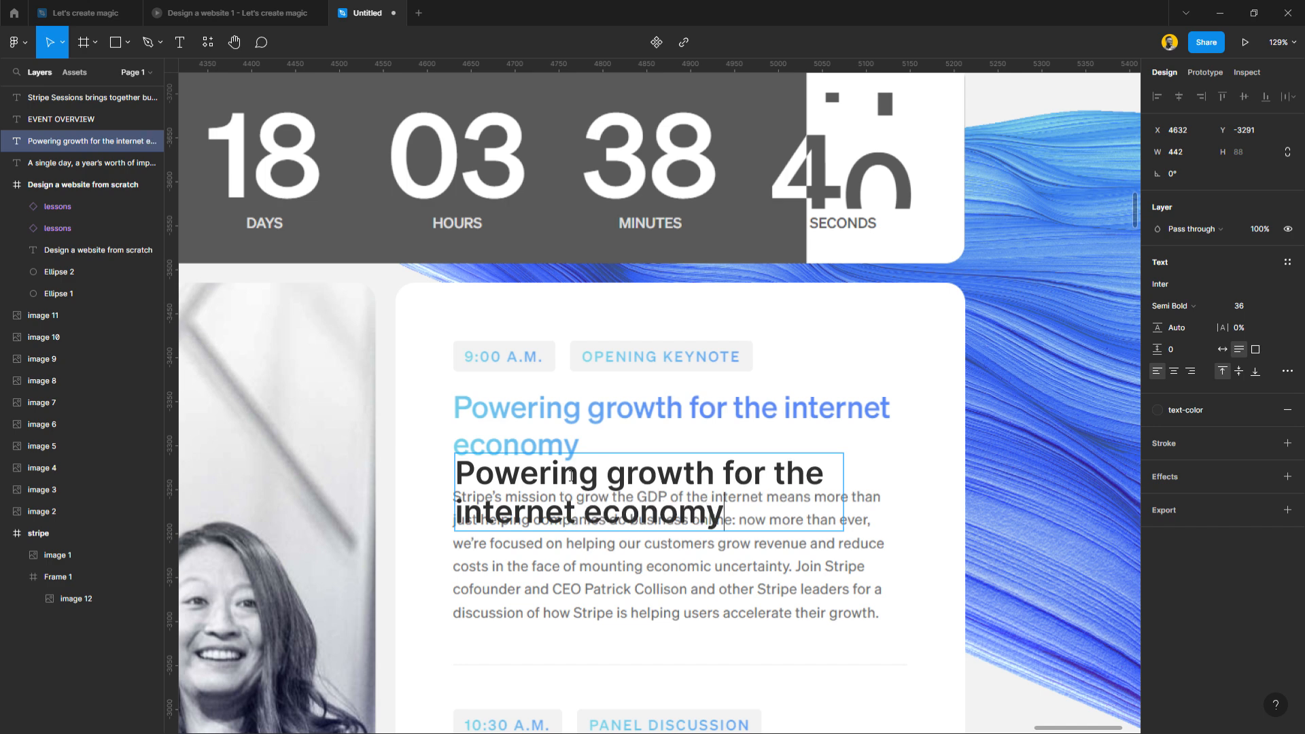
pyautogui.press('Escape')
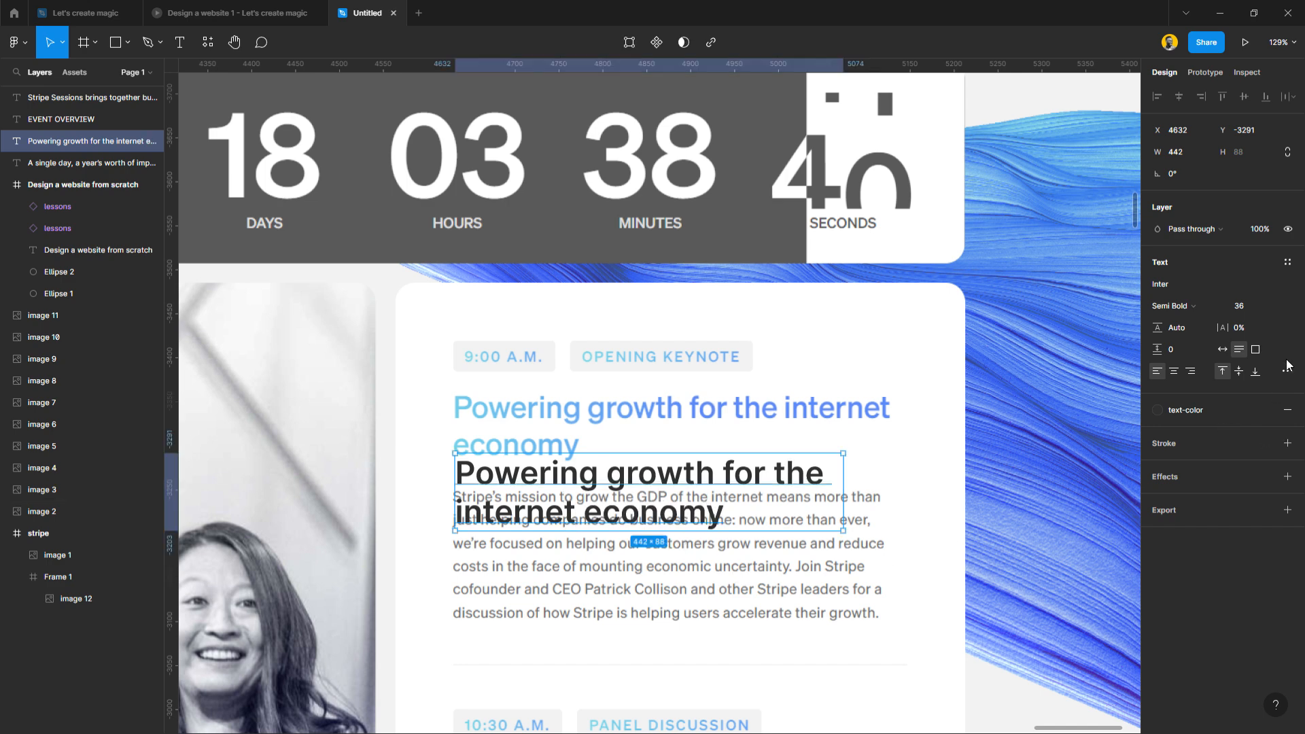
# Set the keynote title's font size to 32, widen it to 509 and move it over the screenshot's title at Y -3363.
pyautogui.click(1273, 314)
pyautogui.click(1255, 289)
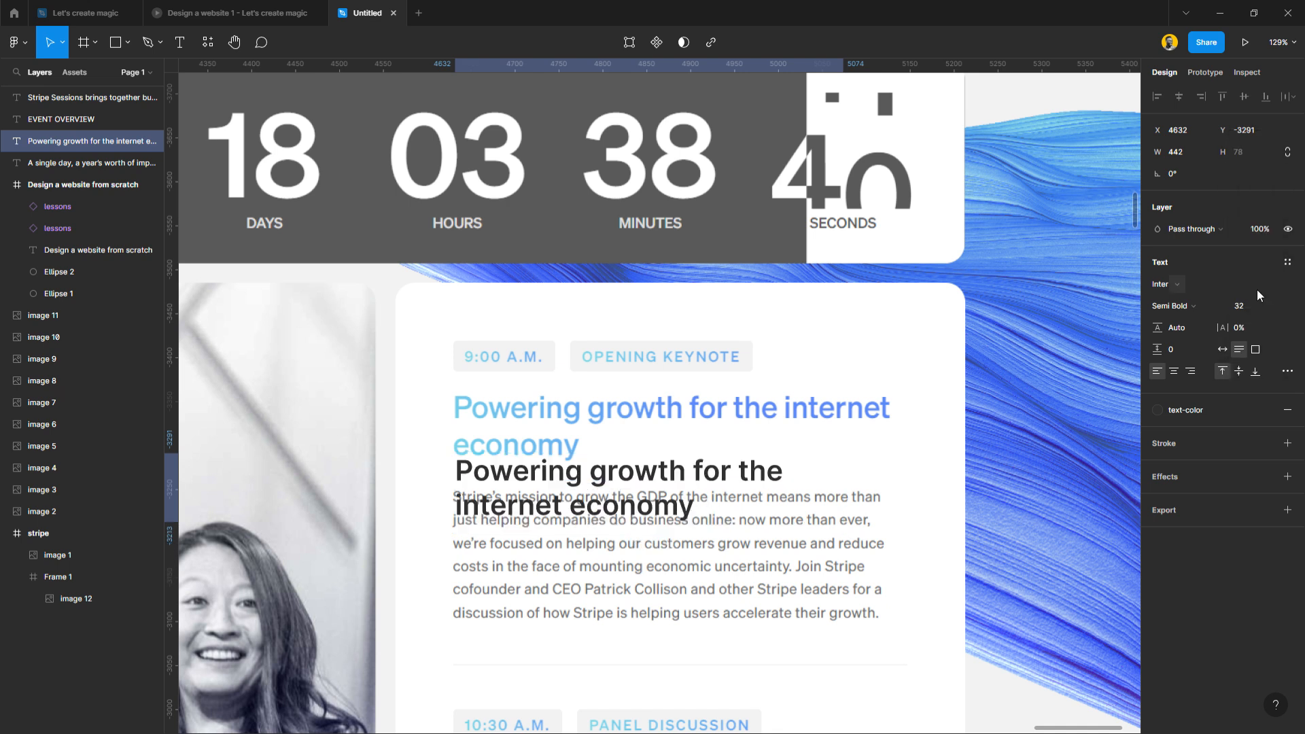
pyautogui.moveTo(854, 479); pyautogui.dragTo(906, 479)
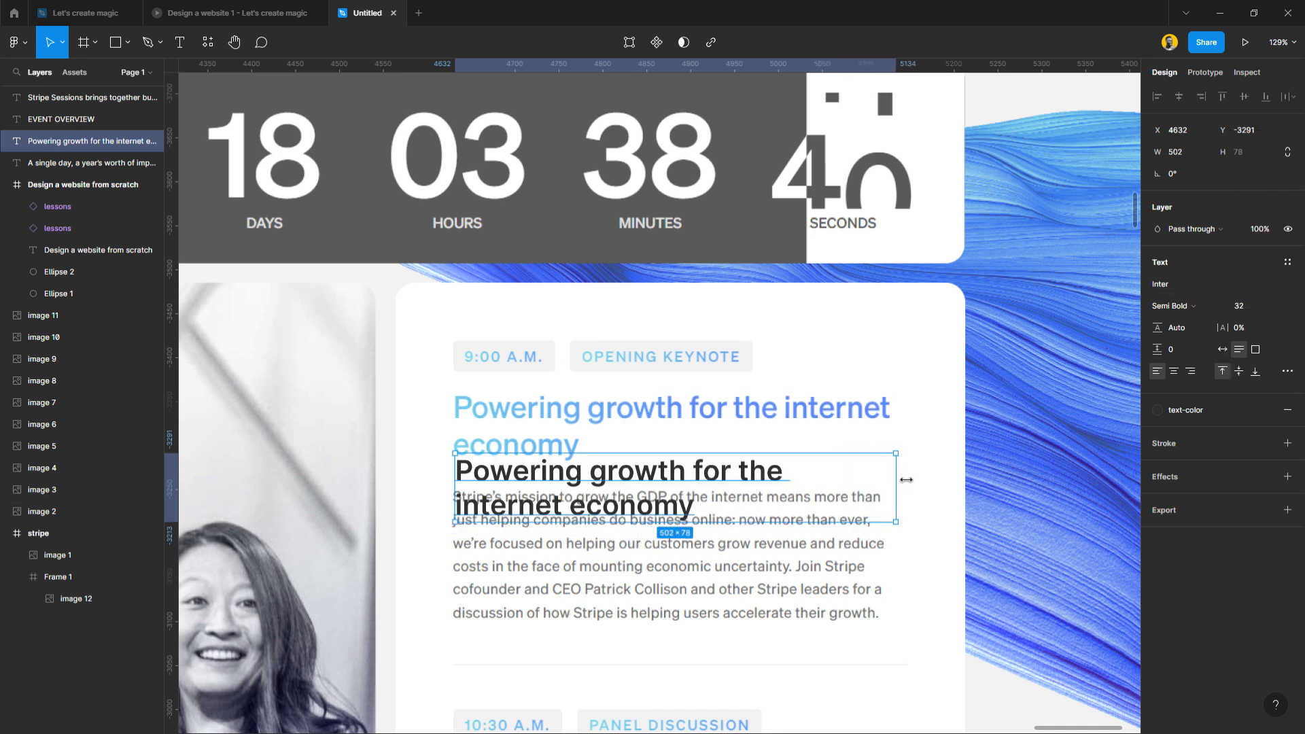
pyautogui.moveTo(619, 482); pyautogui.dragTo(647, 419)
pyautogui.moveTo(904, 426); pyautogui.dragTo(912, 425)
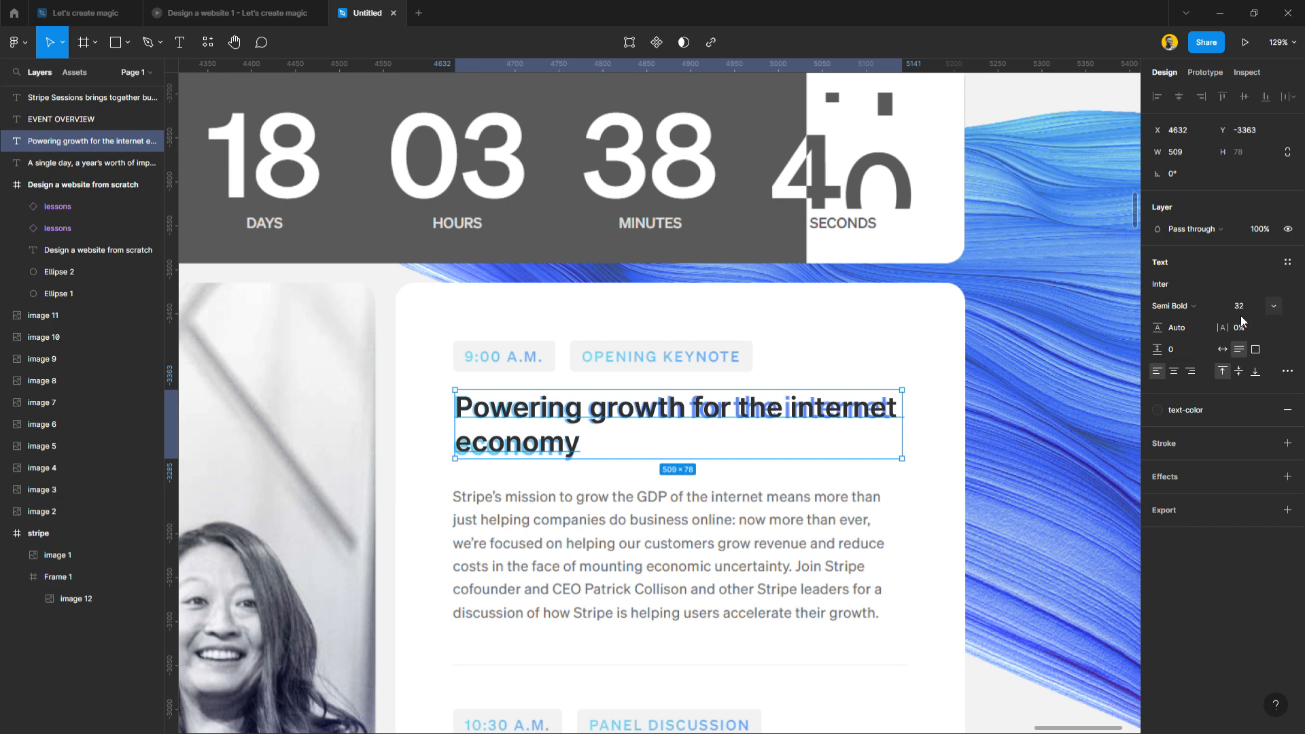
# Try font size 31 on the keynote title, return it to 32 and nudge the title down to Y -3362.
pyautogui.press('Down')
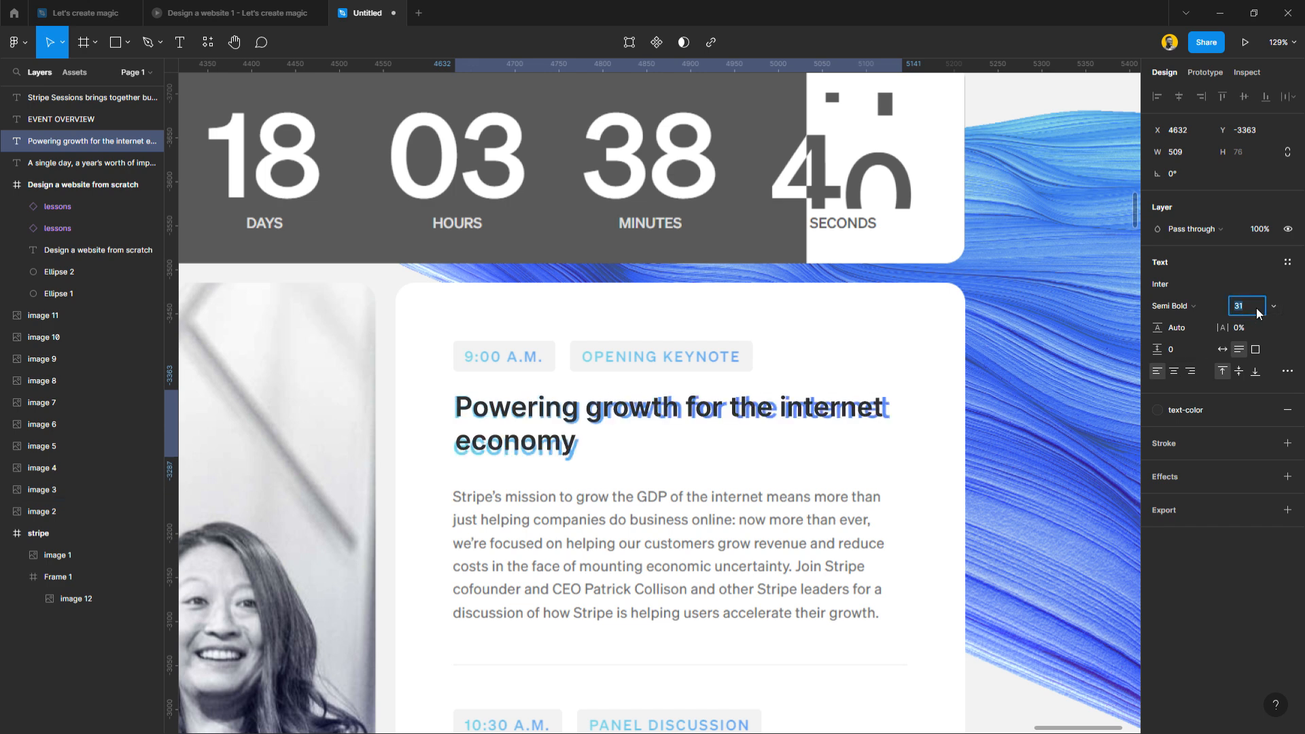
pyautogui.press('Up')
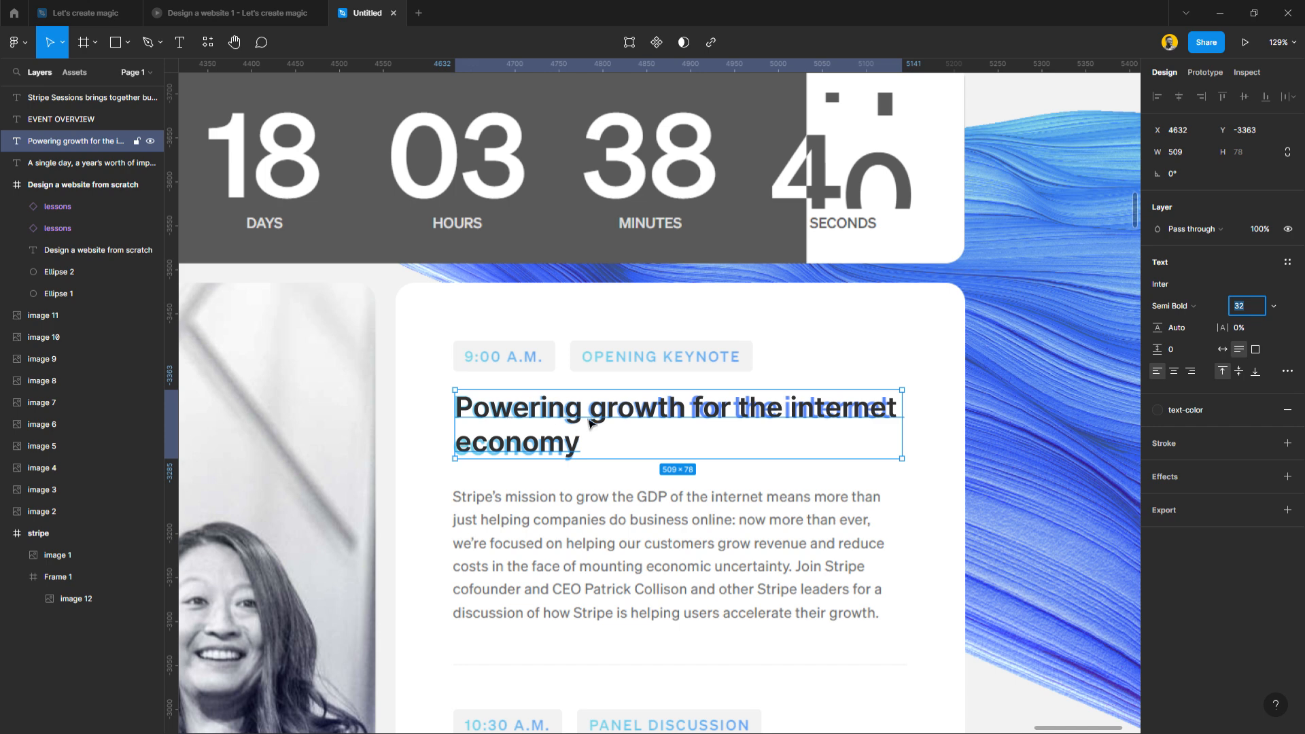
pyautogui.click(792, 495)
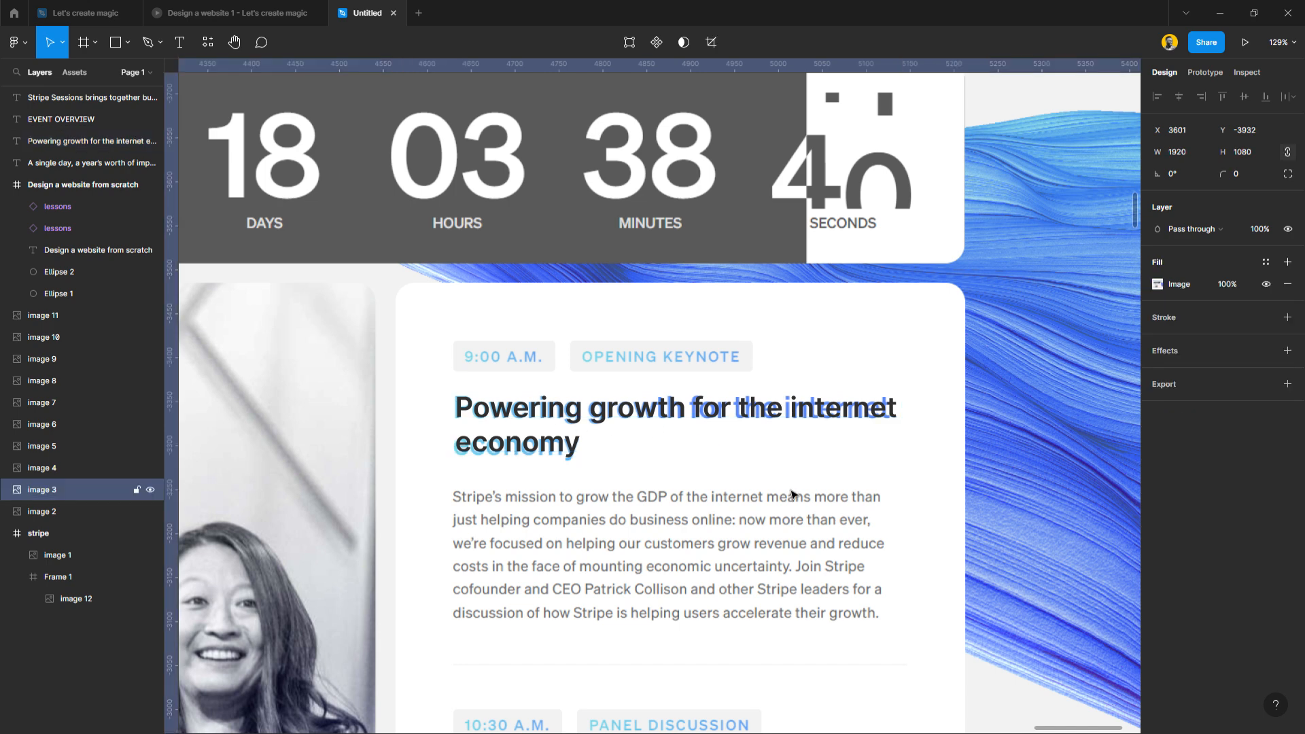
pyautogui.click(565, 430)
pyautogui.moveTo(544, 416); pyautogui.dragTo(545, 417)
pyautogui.click(665, 539)
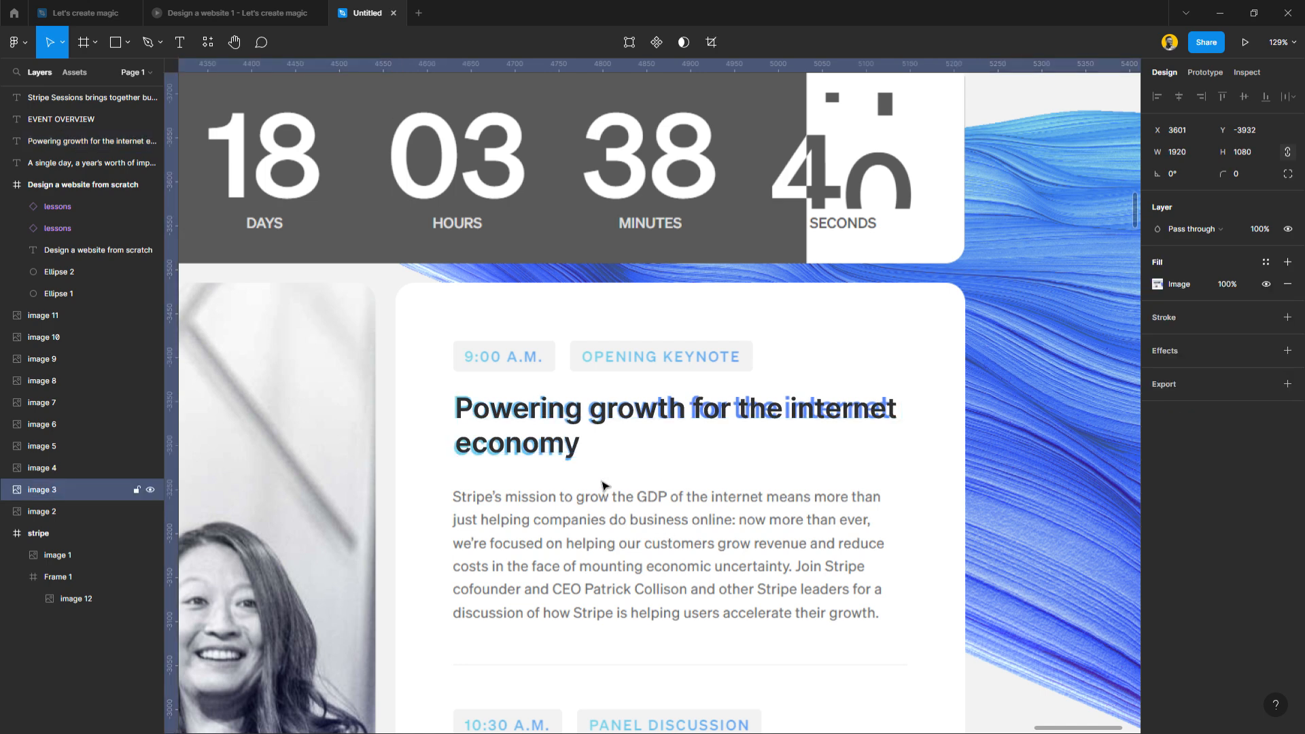
# Examine the keynote and panel discussion titles in the talks screenshots against the overlaid keynote title.
pyautogui.scroll(-5, 606, 486)
pyautogui.hscroll(-1, 570, 479)
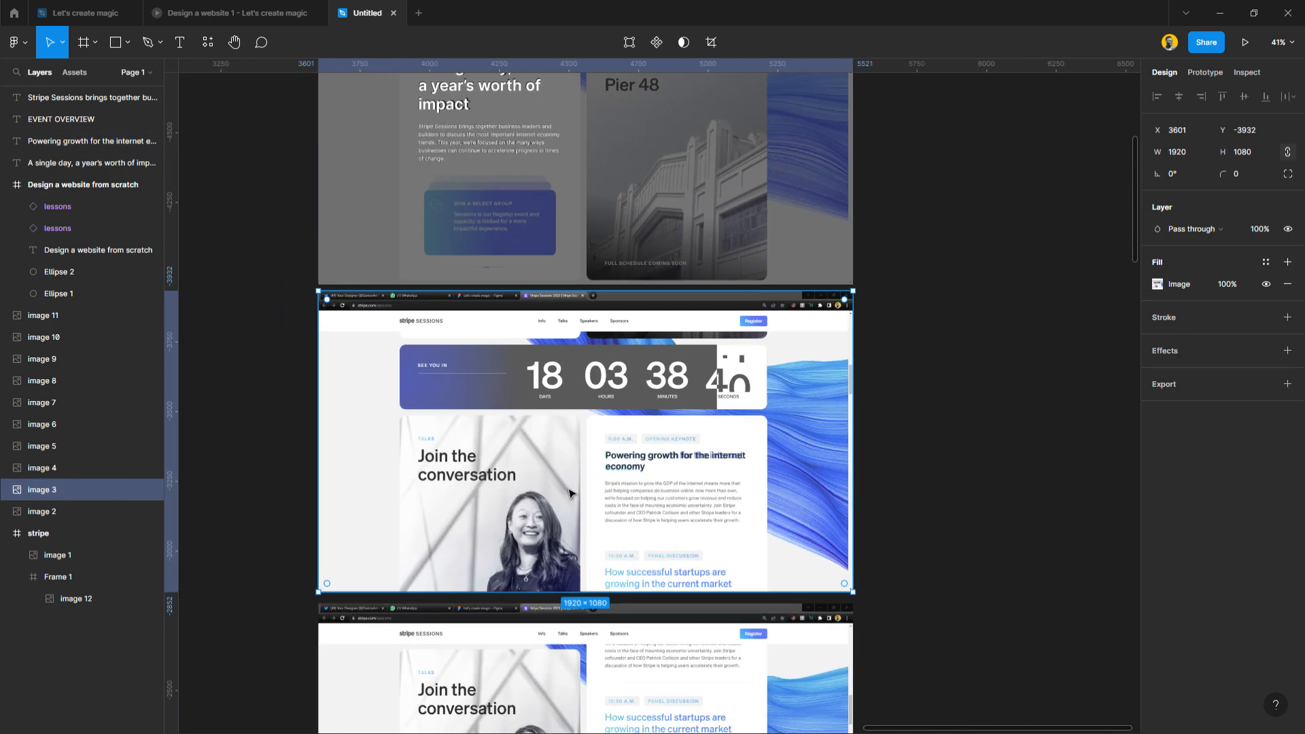
pyautogui.scroll(-1, 570, 477)
pyautogui.scroll(1, 570, 477)
pyautogui.scroll(1, 570, 477)
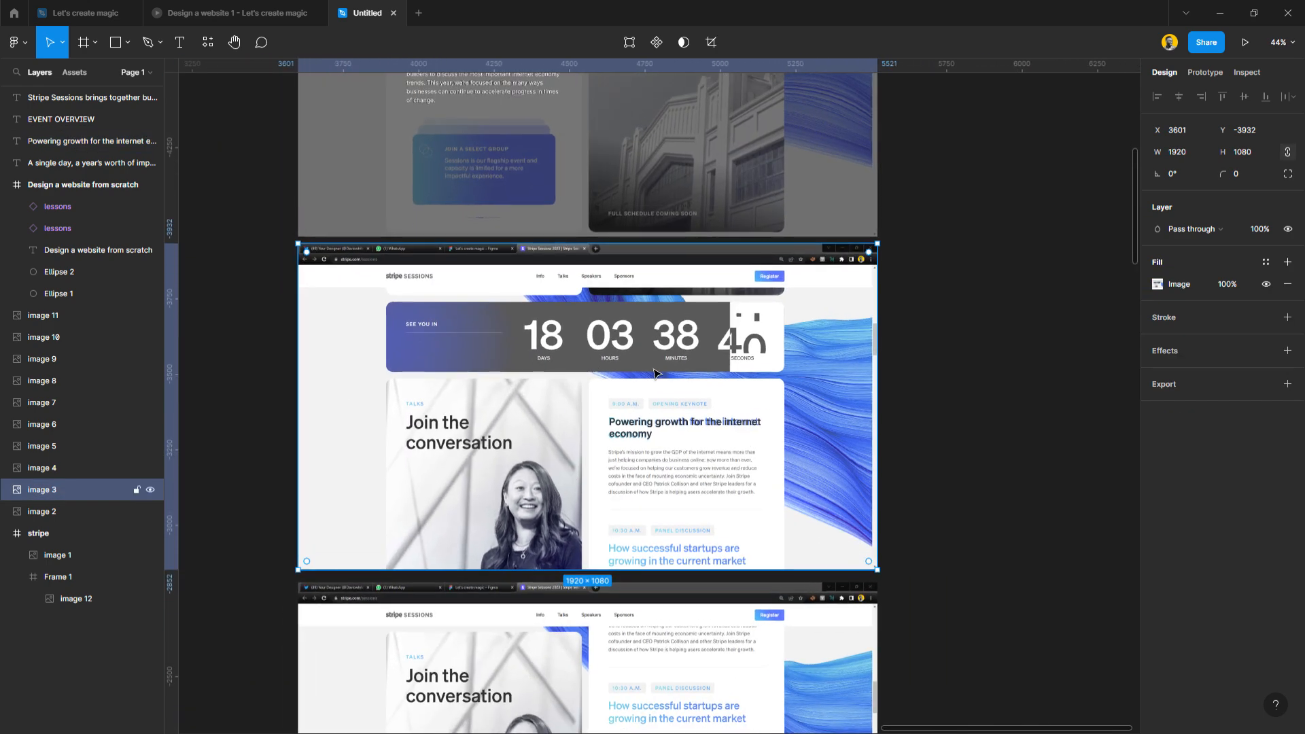
pyautogui.scroll(-8, 571, 471)
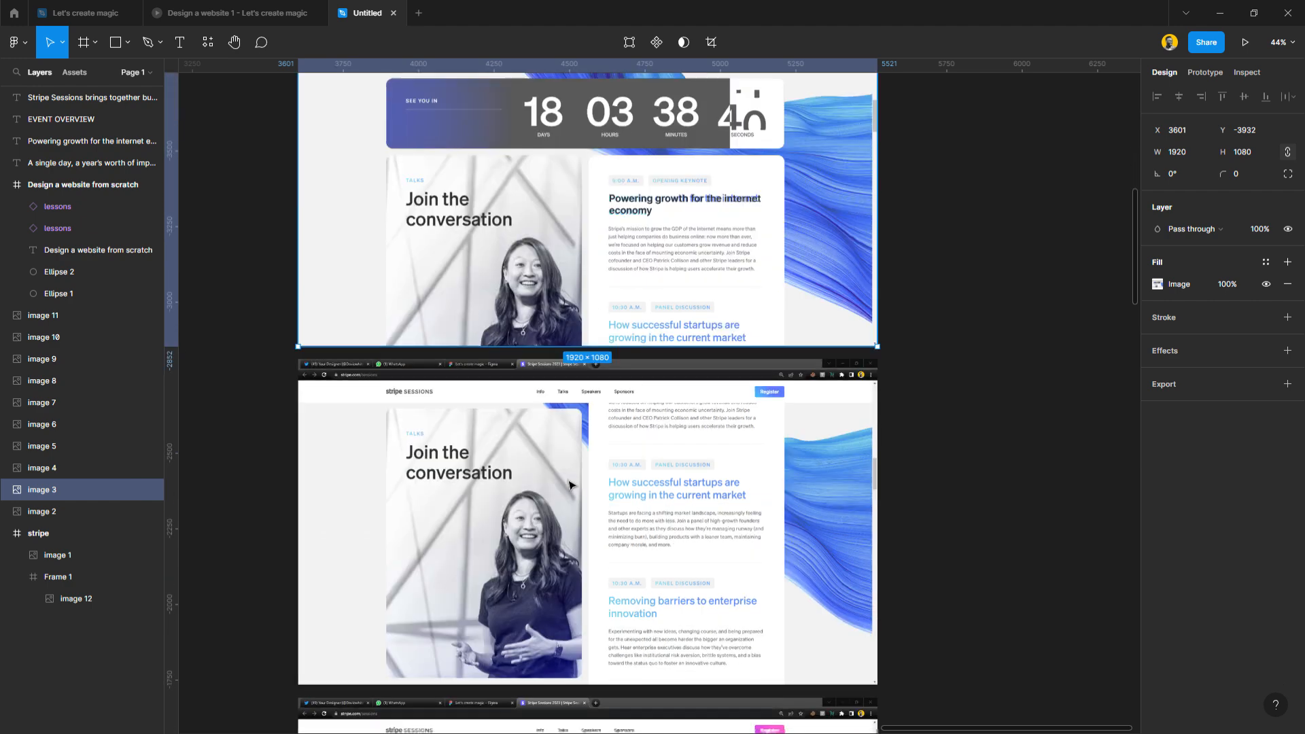
pyautogui.scroll(-2, 570, 484)
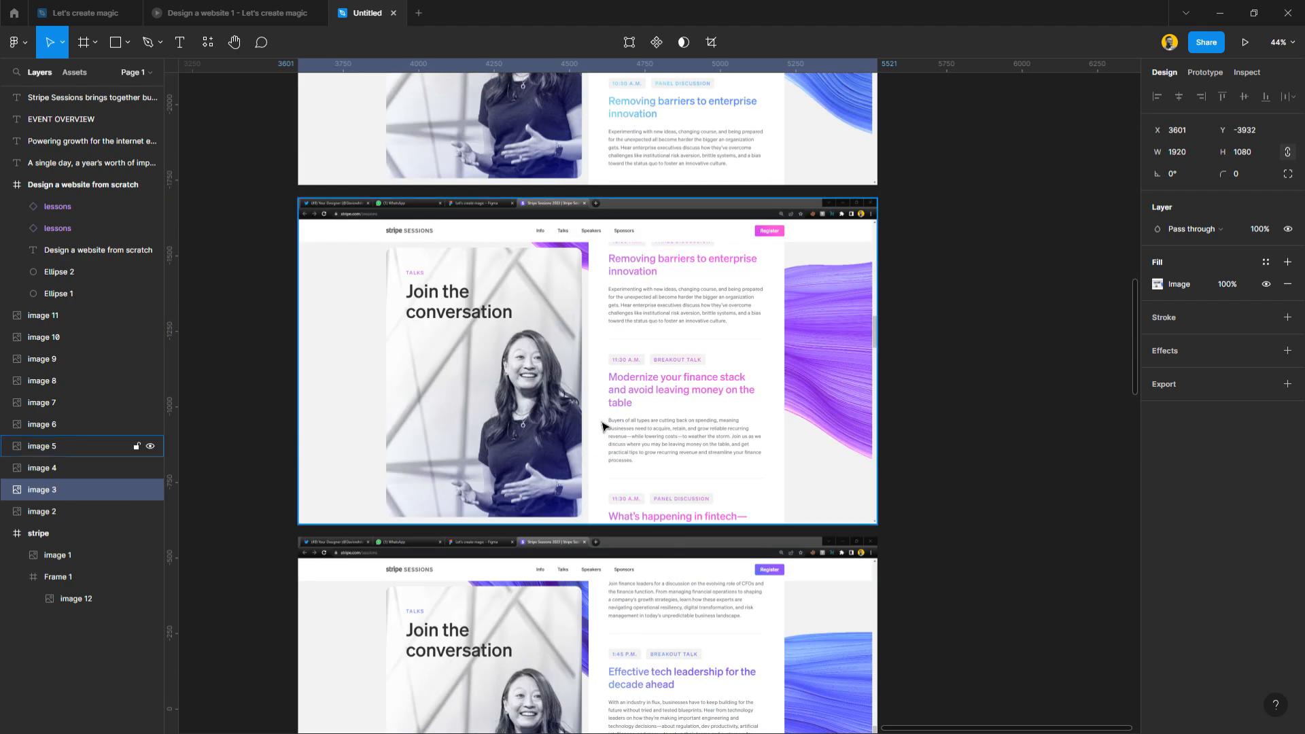
pyautogui.scroll(13, 579, 469)
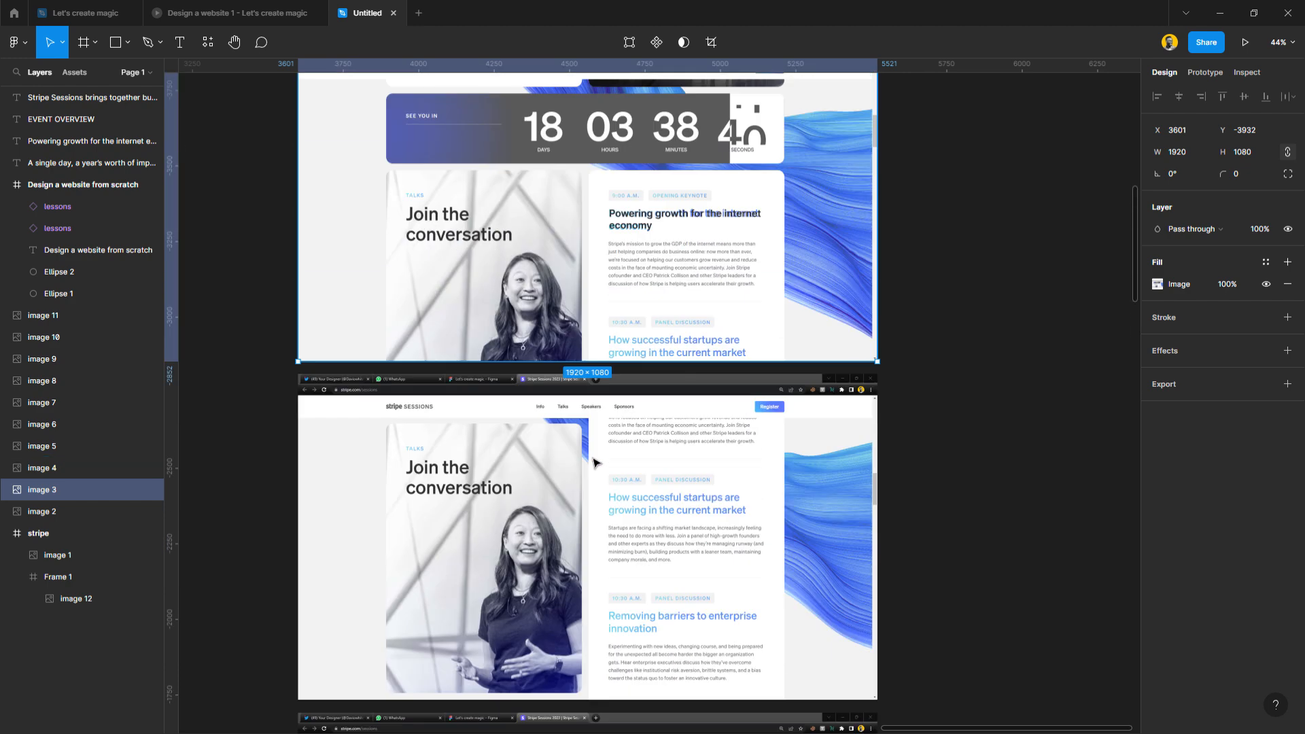
pyautogui.scroll(-4, 549, 390)
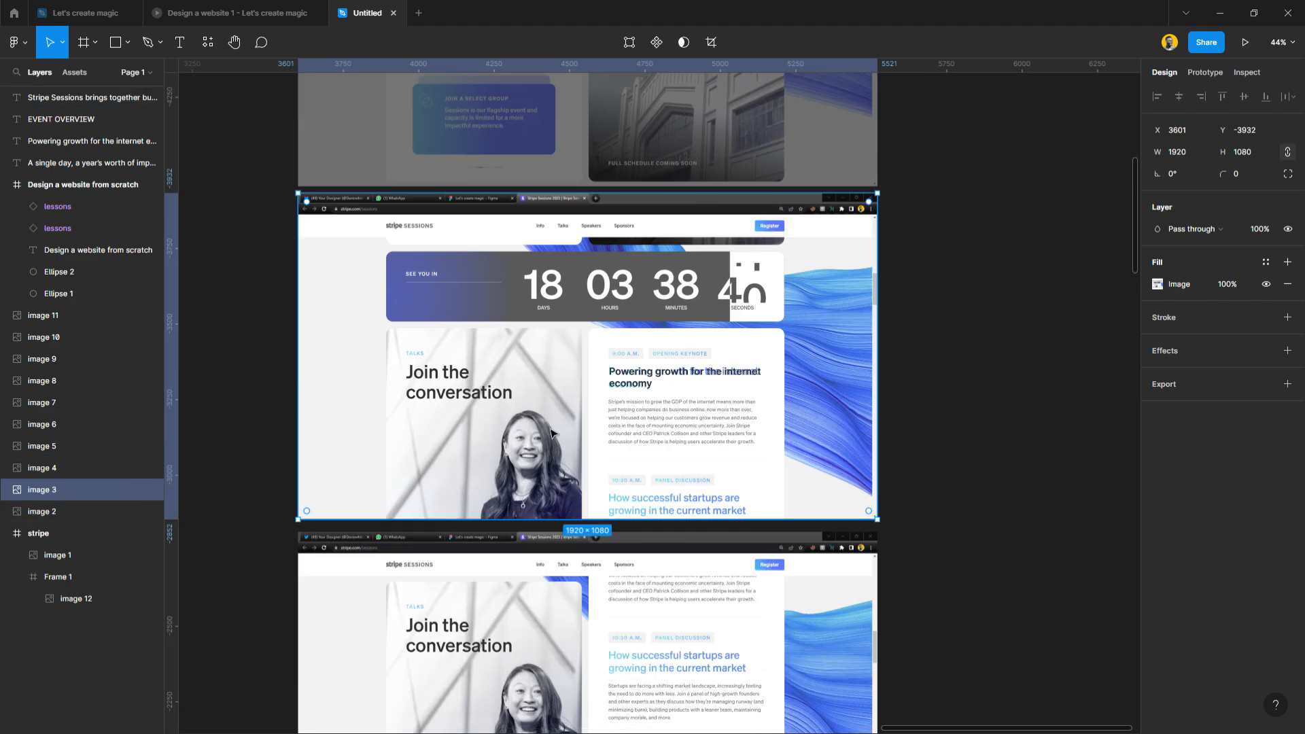
# Examine the text sizes in the conference, speakers, Sessions partners and "Save your spot" sections of the remaining screenshots.
pyautogui.scroll(-16, 592, 462)
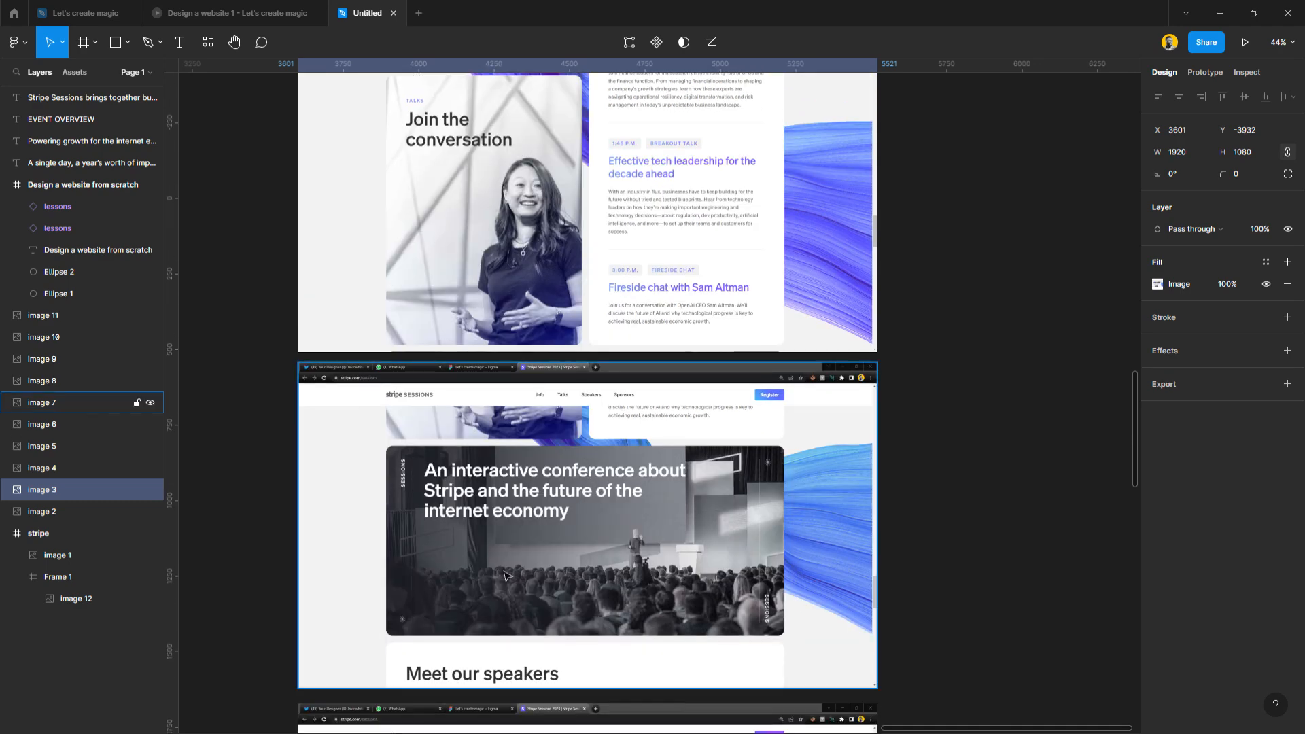
pyautogui.scroll(5, 527, 572)
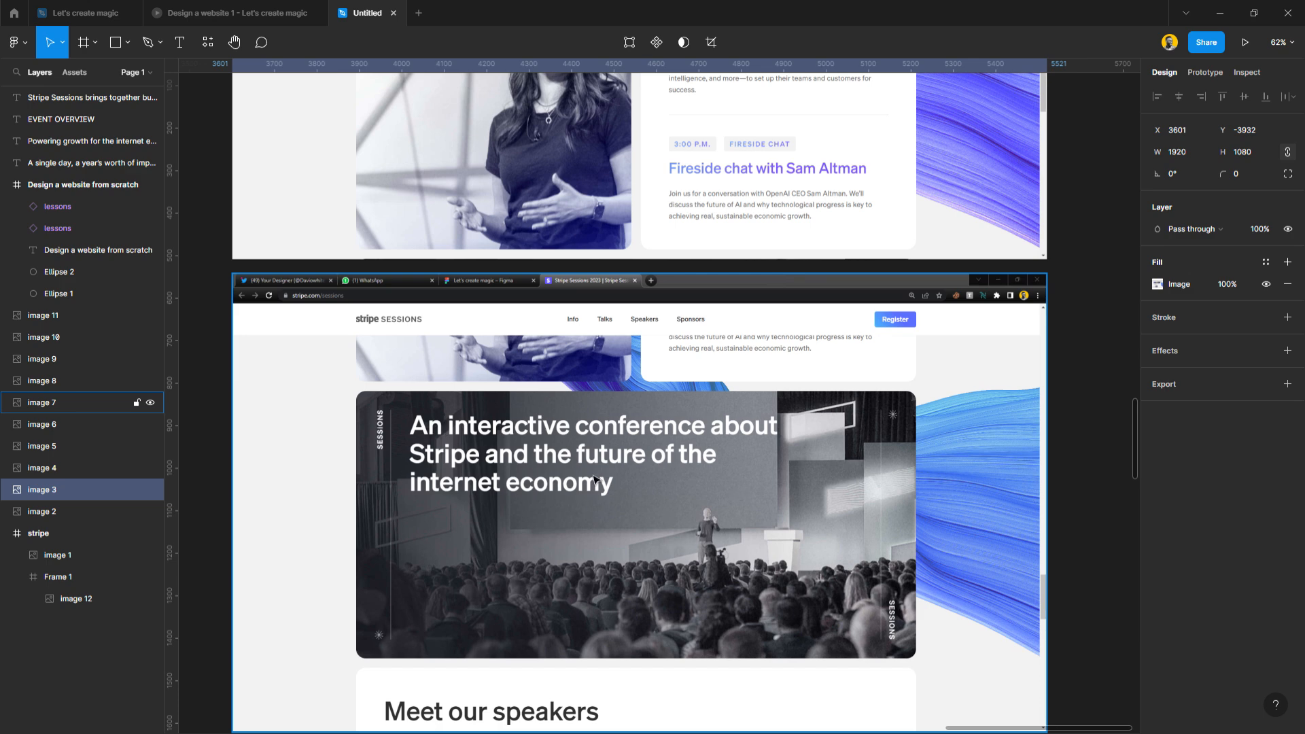
pyautogui.scroll(-4, 552, 506)
pyautogui.scroll(5, 547, 503)
pyautogui.scroll(-2, 546, 517)
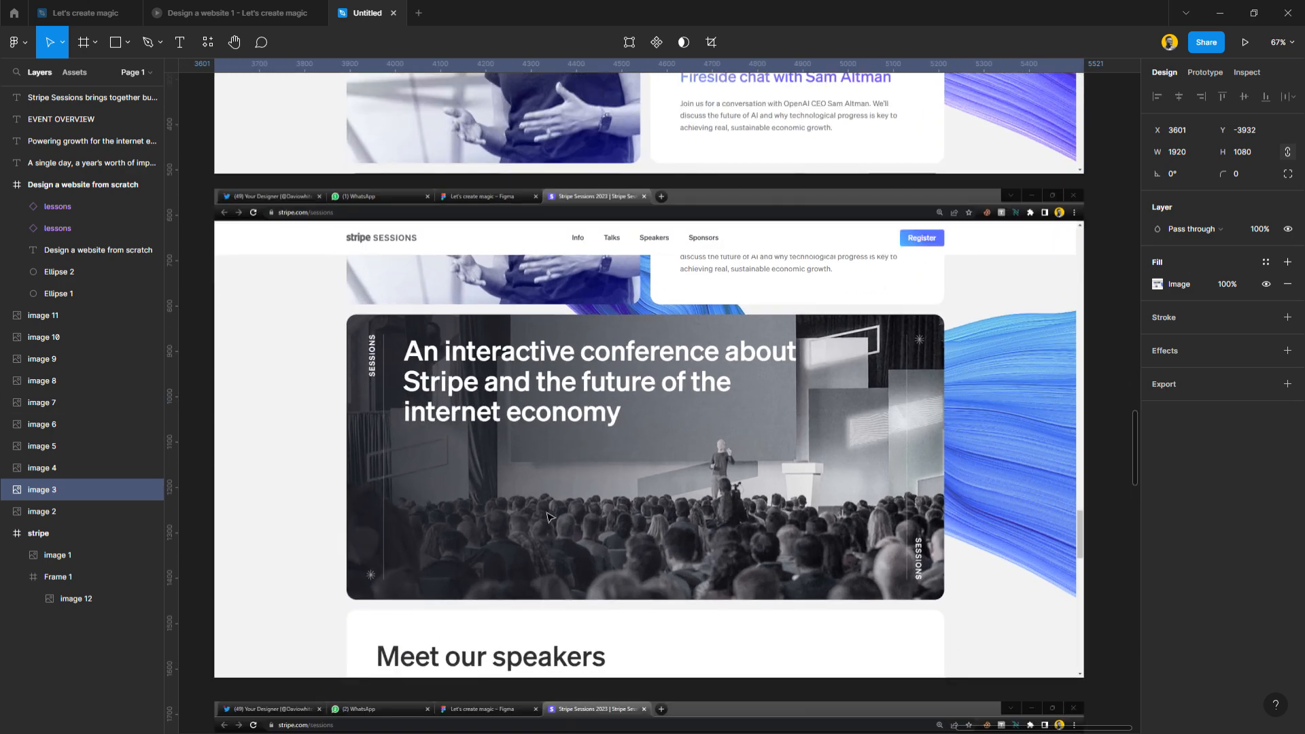
pyautogui.scroll(-8, 550, 504)
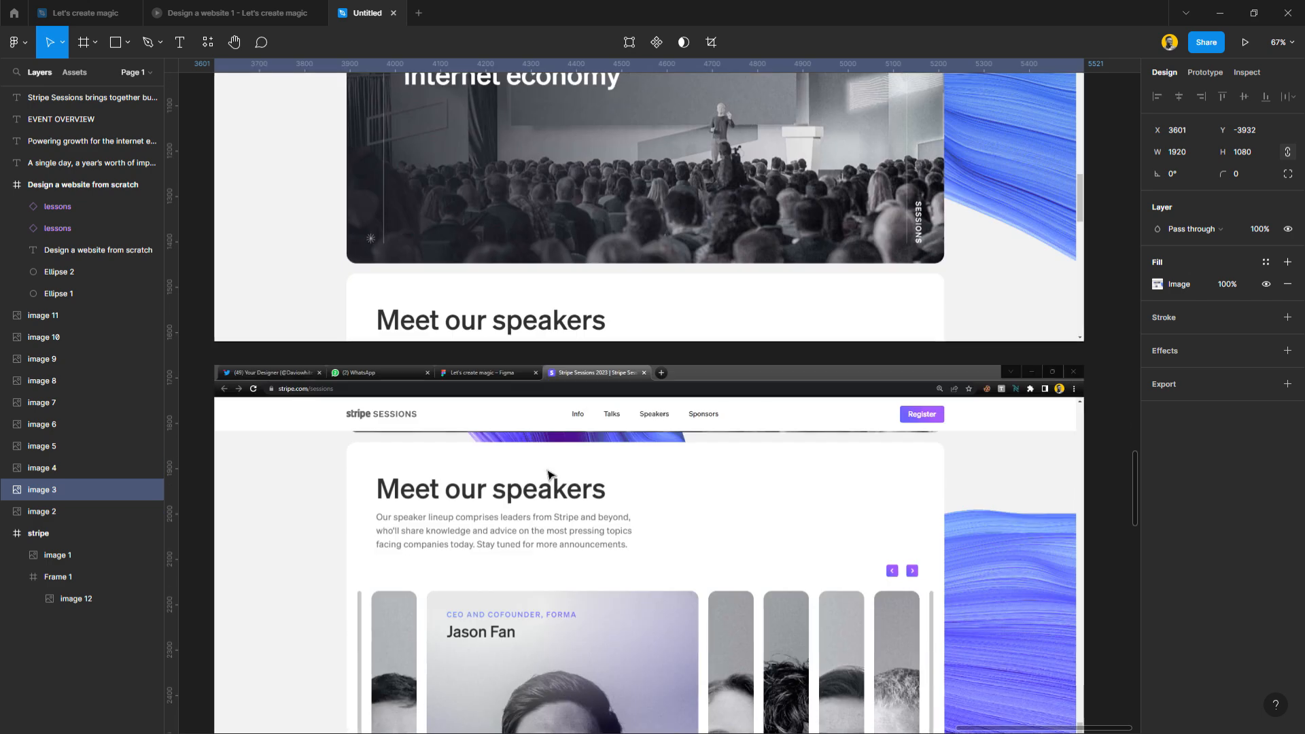
pyautogui.scroll(-6, 549, 468)
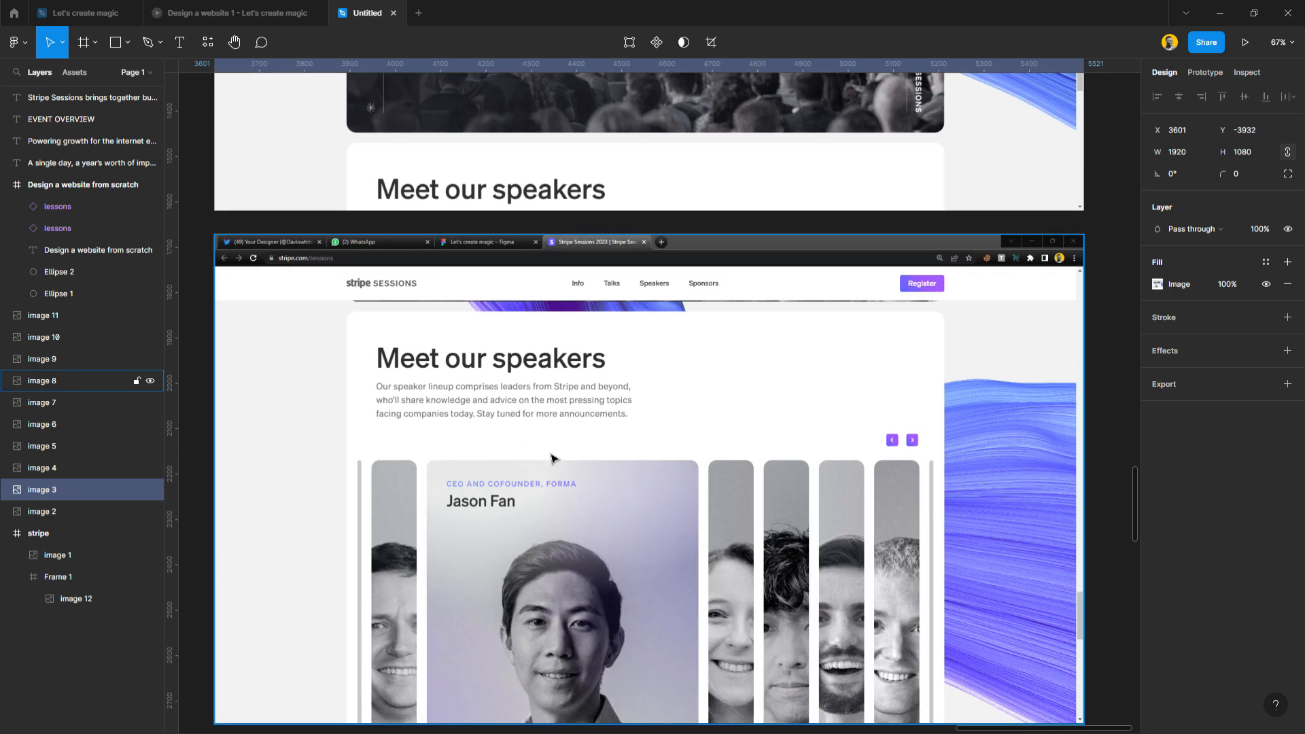
pyautogui.scroll(-15, 552, 458)
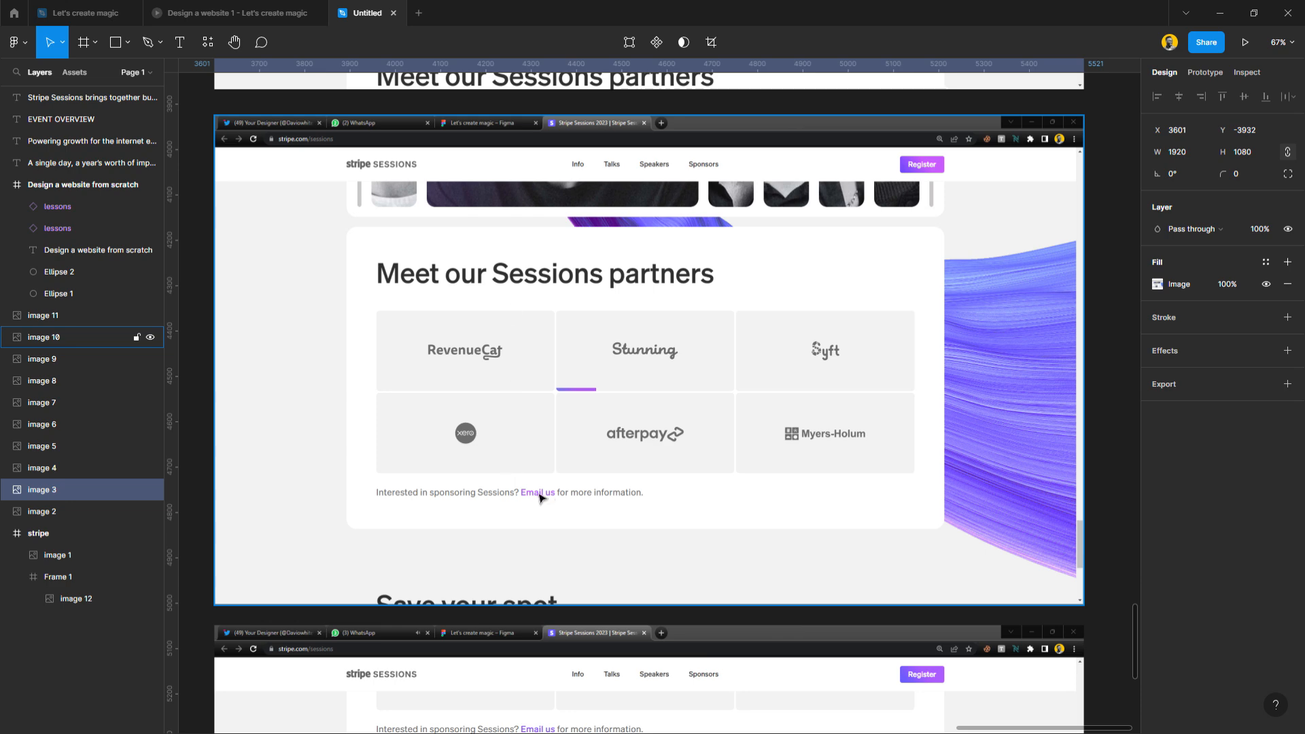
pyautogui.scroll(-8, 534, 496)
pyautogui.scroll(-5, 534, 503)
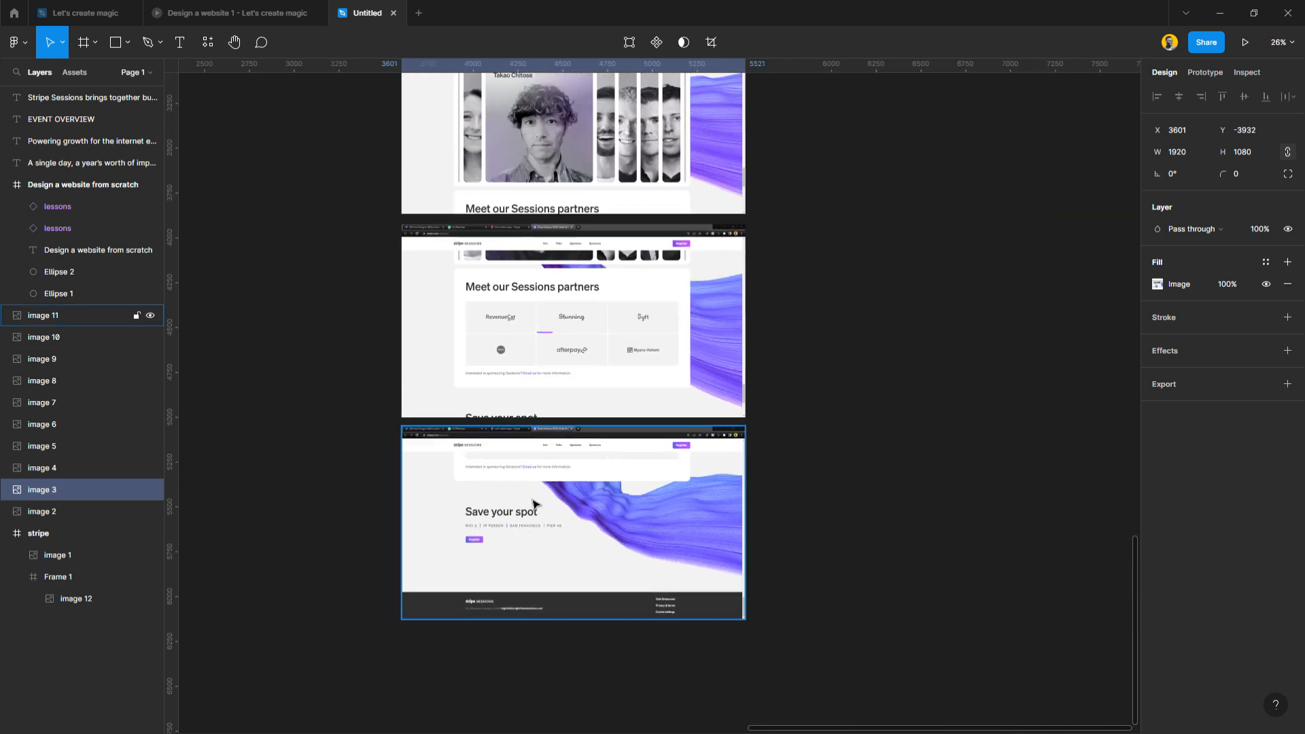
pyautogui.scroll(20, 535, 503)
pyautogui.scroll(-3, 544, 443)
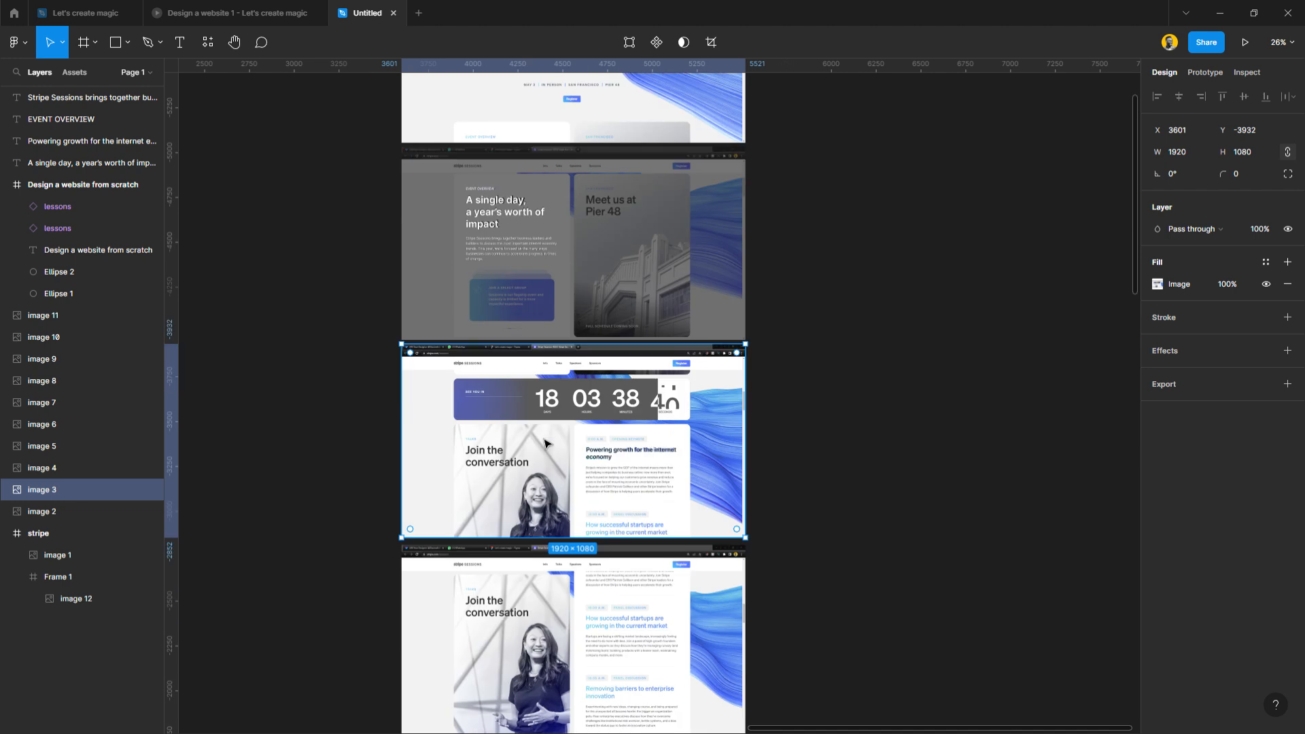
# Save the formatting of the overlaid "Powering growth for the internet economy" title as a text style named h3-subheading.
pyautogui.click(609, 457)
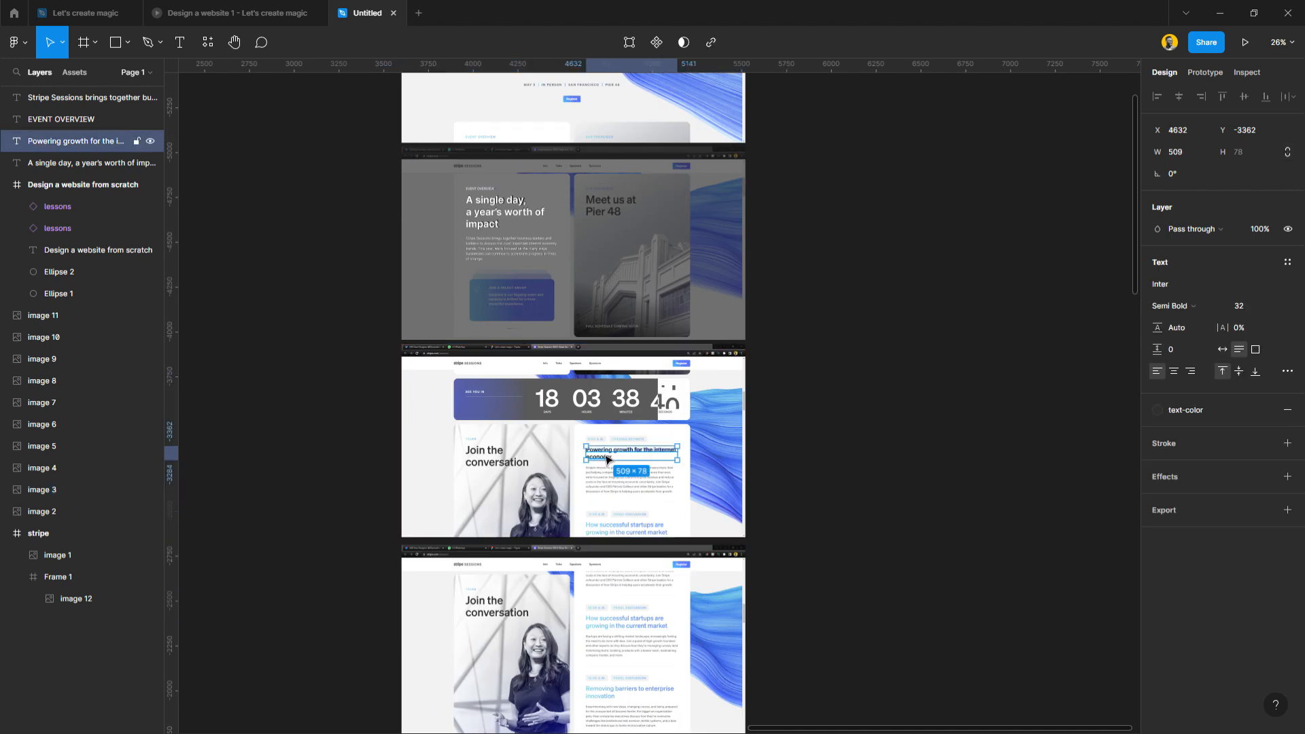
pyautogui.scroll(1, 604, 457)
pyautogui.scroll(3, 612, 469)
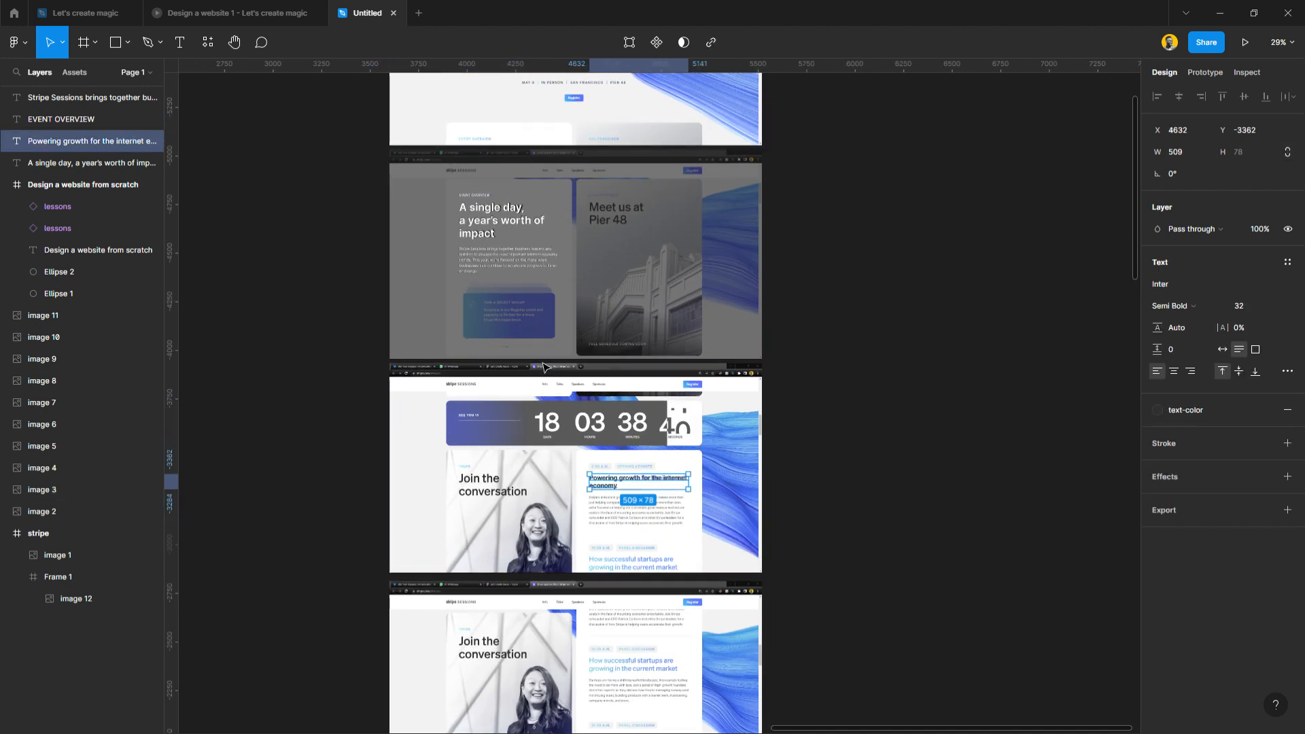
pyautogui.scroll(3, 654, 536)
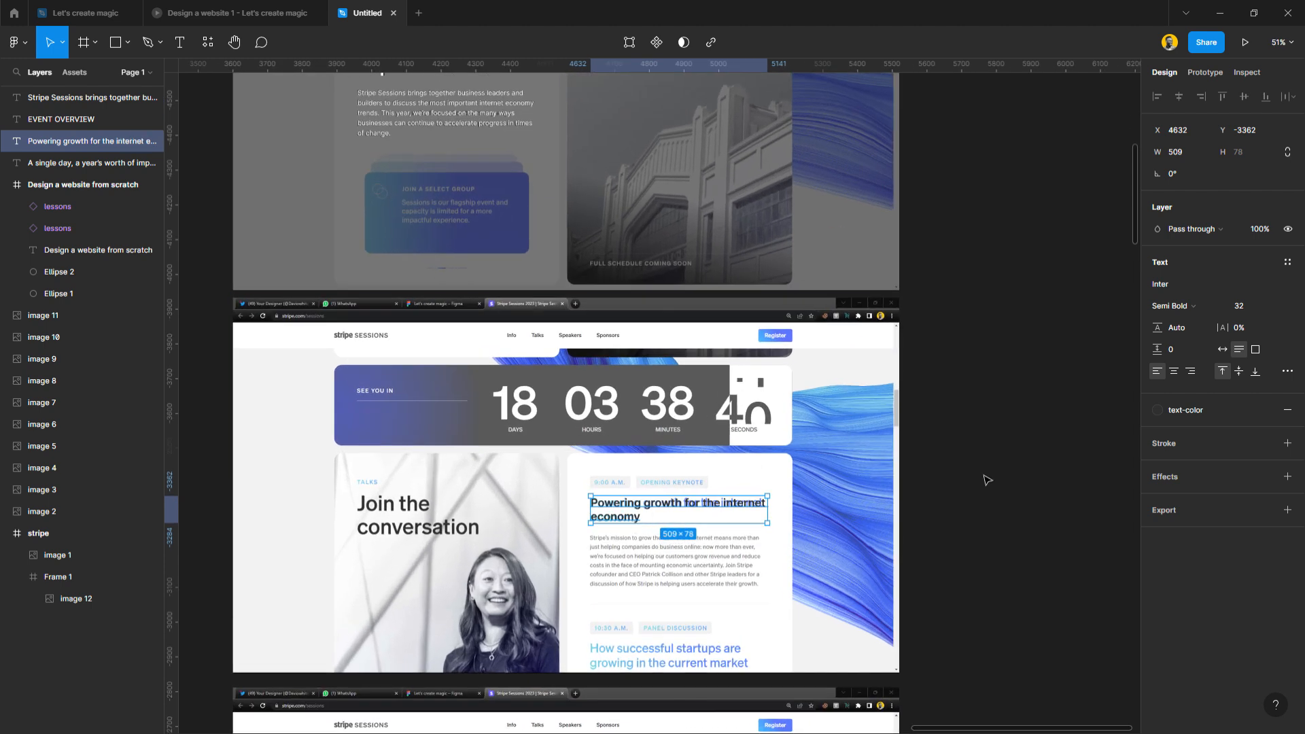
pyautogui.click(1286, 261)
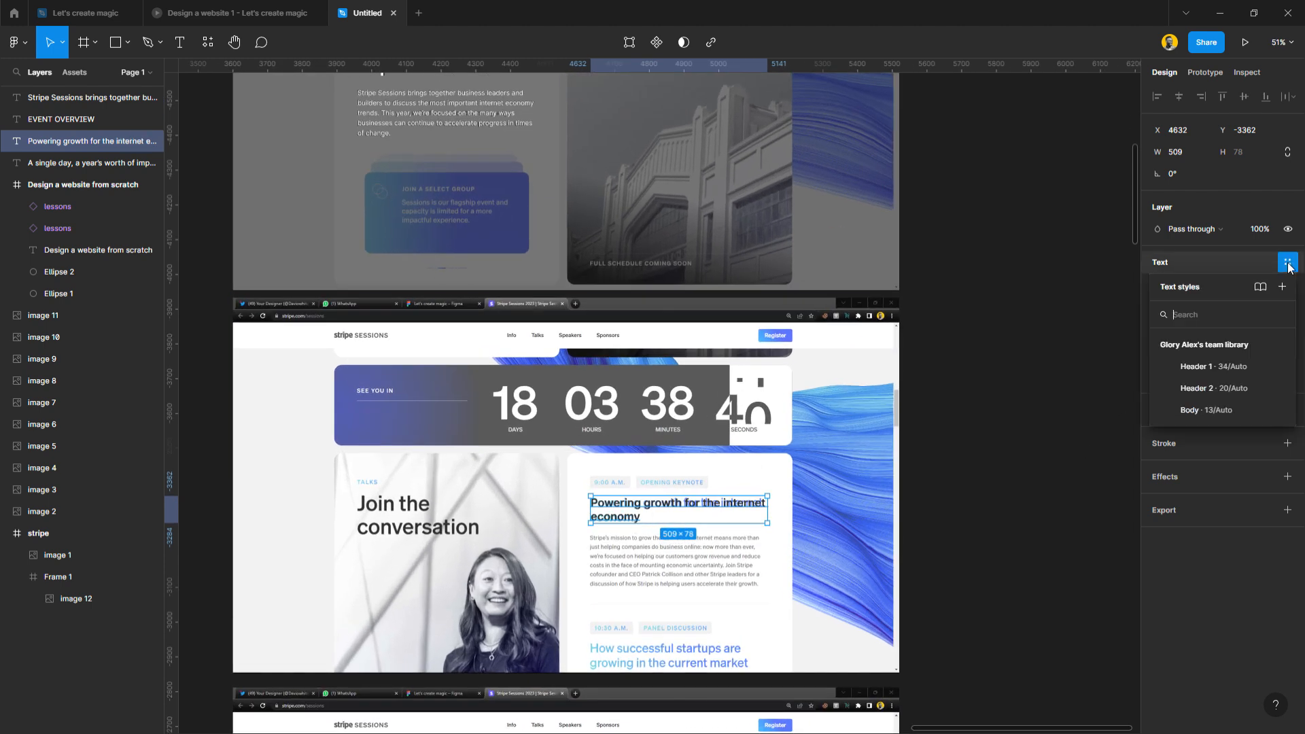
pyautogui.click(1283, 287)
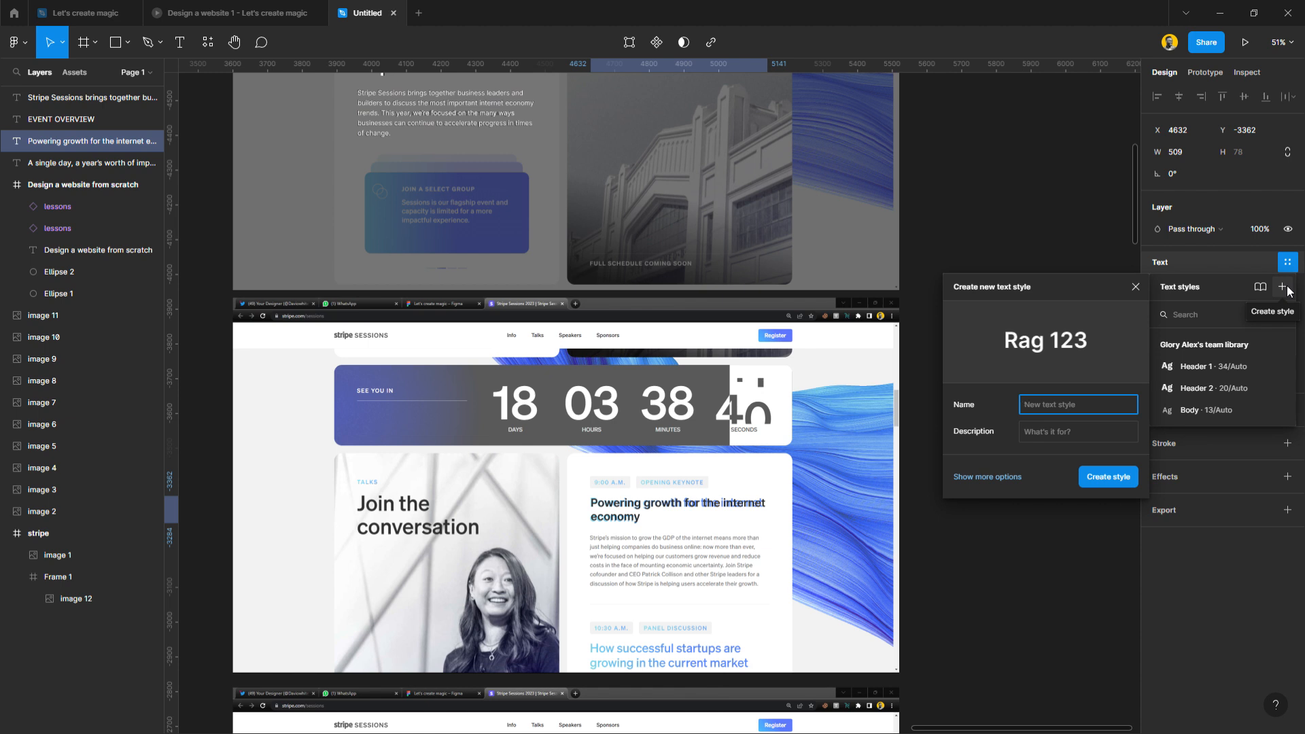
pyautogui.write('h3-sub')
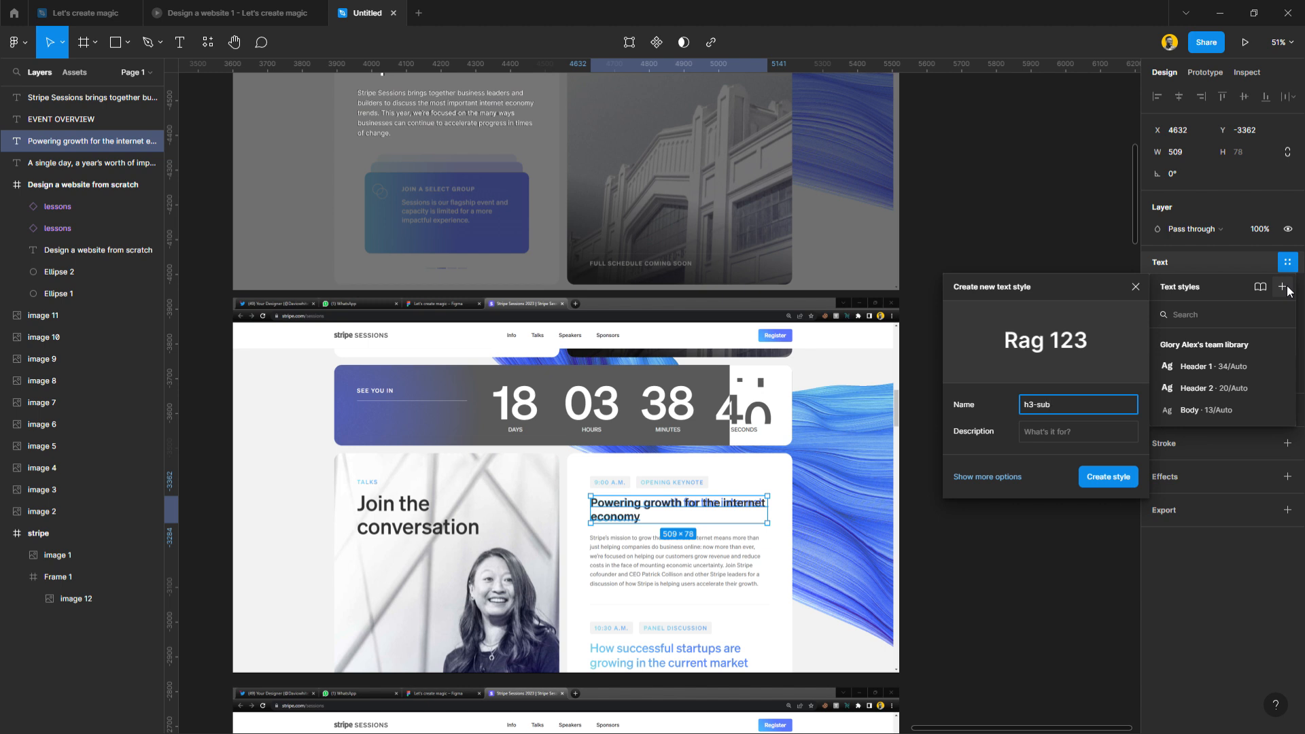
pyautogui.write('heading')
pyautogui.press('Return')
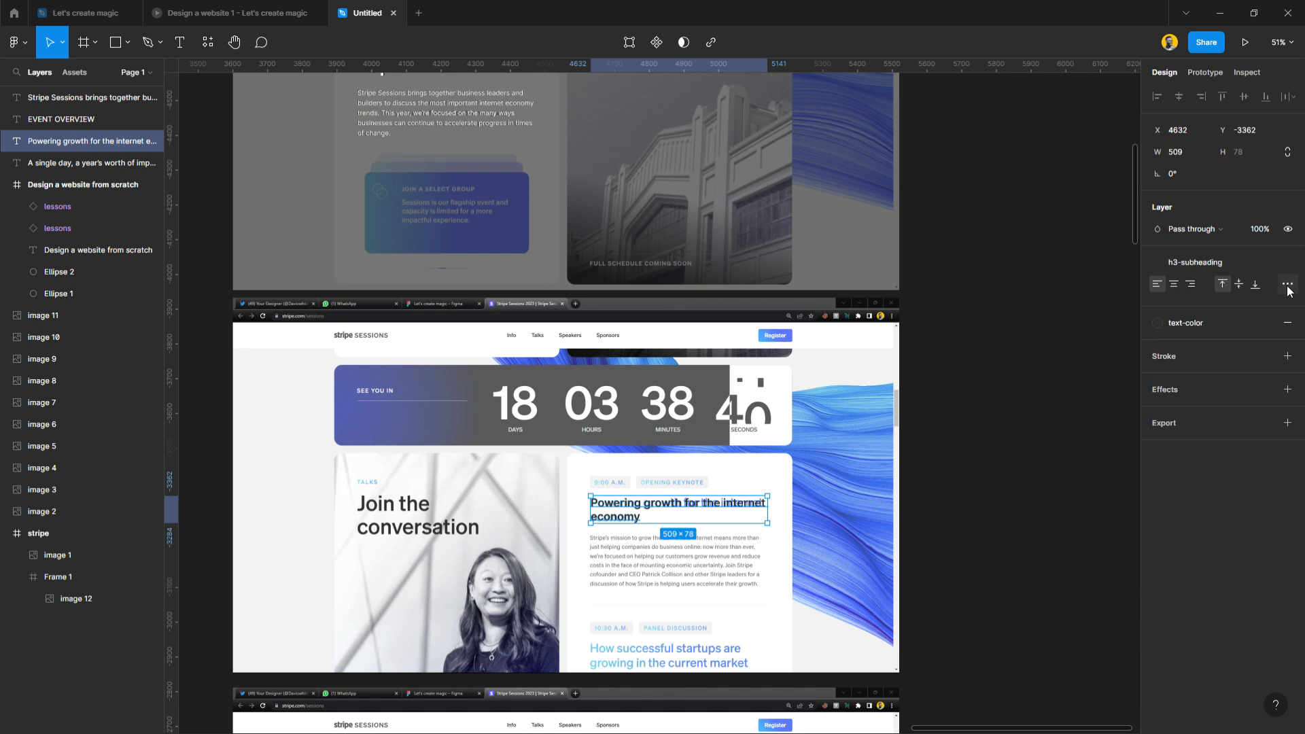
# Create a text style named h2-subheading from the overlaid "A single day, a year's worth of impact" heading.
pyautogui.scroll(5, 475, 352)
pyautogui.click(475, 351)
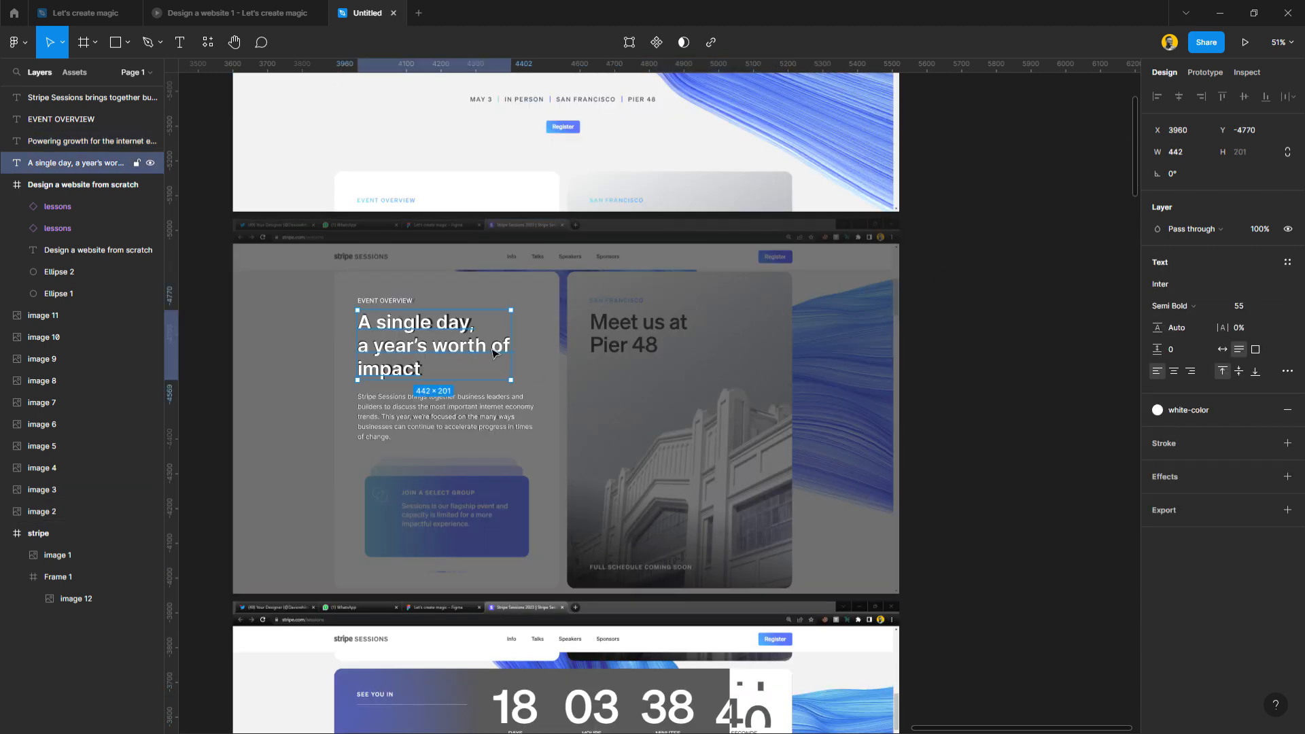
pyautogui.click(1287, 262)
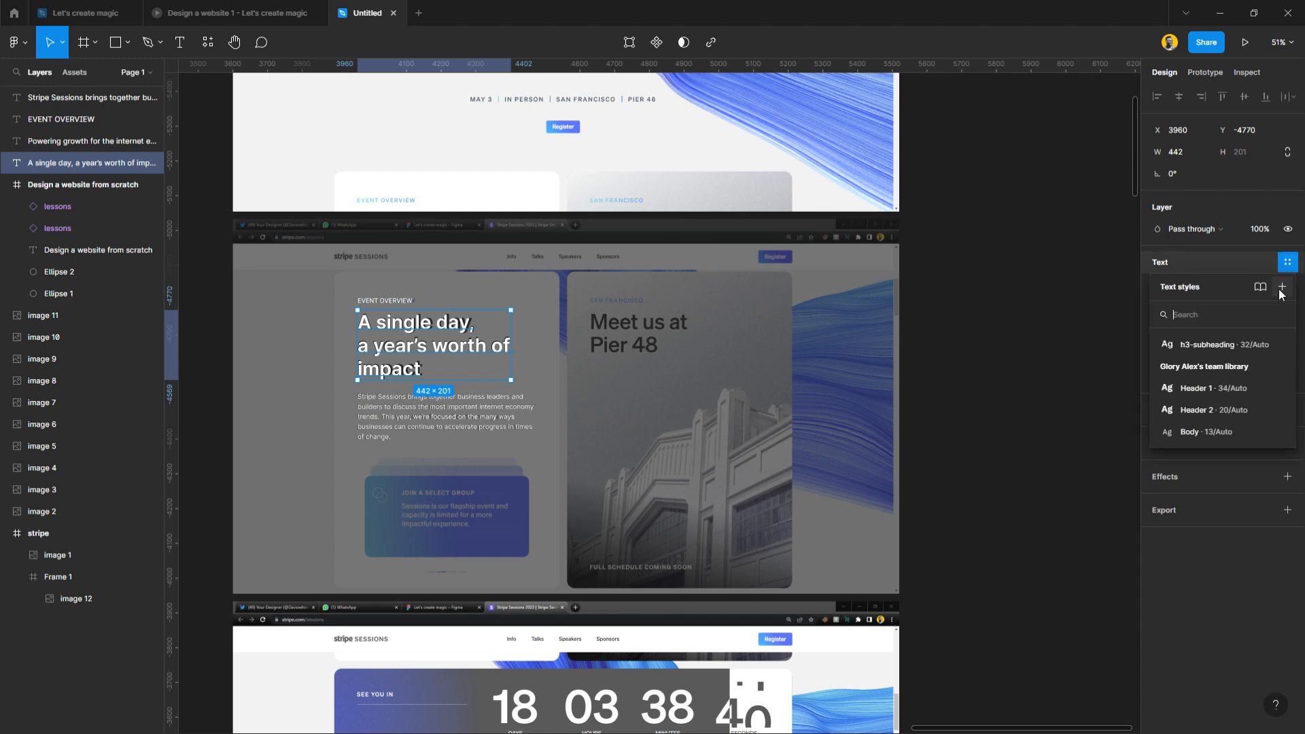
pyautogui.click(1283, 287)
pyautogui.write('h2')
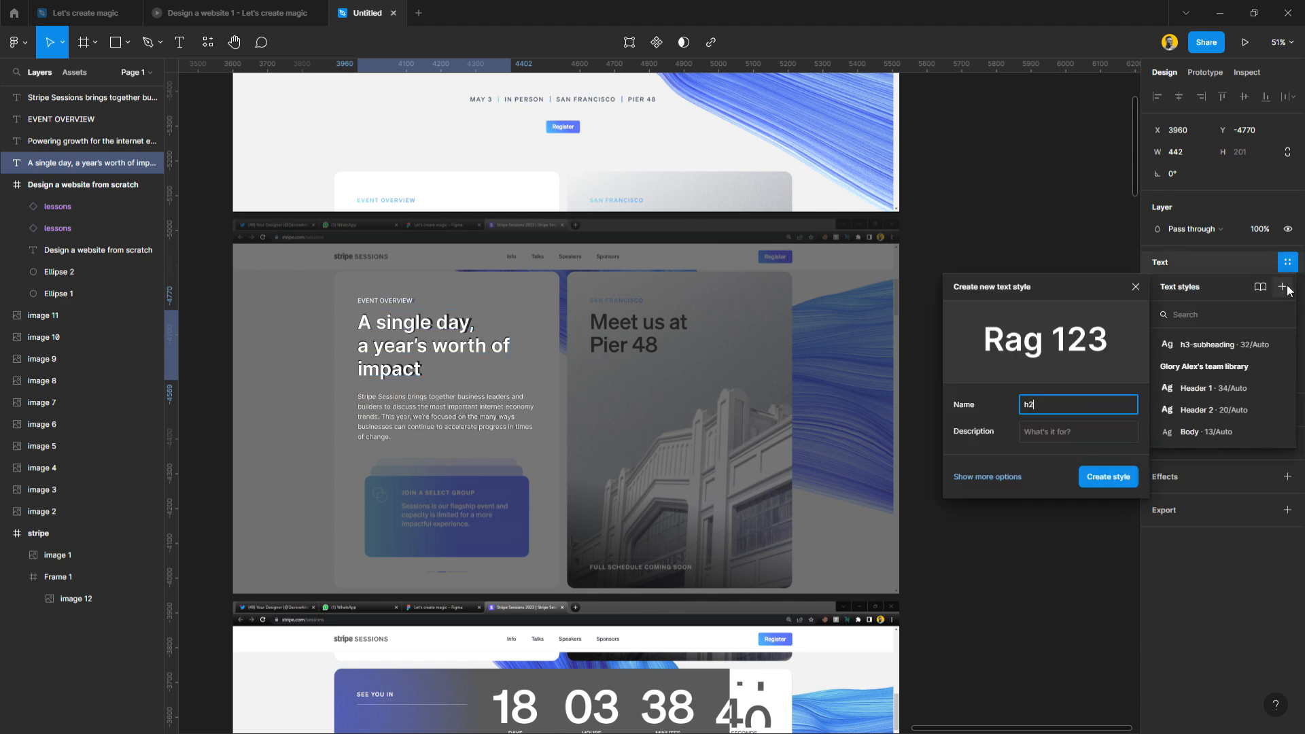
pyautogui.write('-subheading')
pyautogui.press('Return')
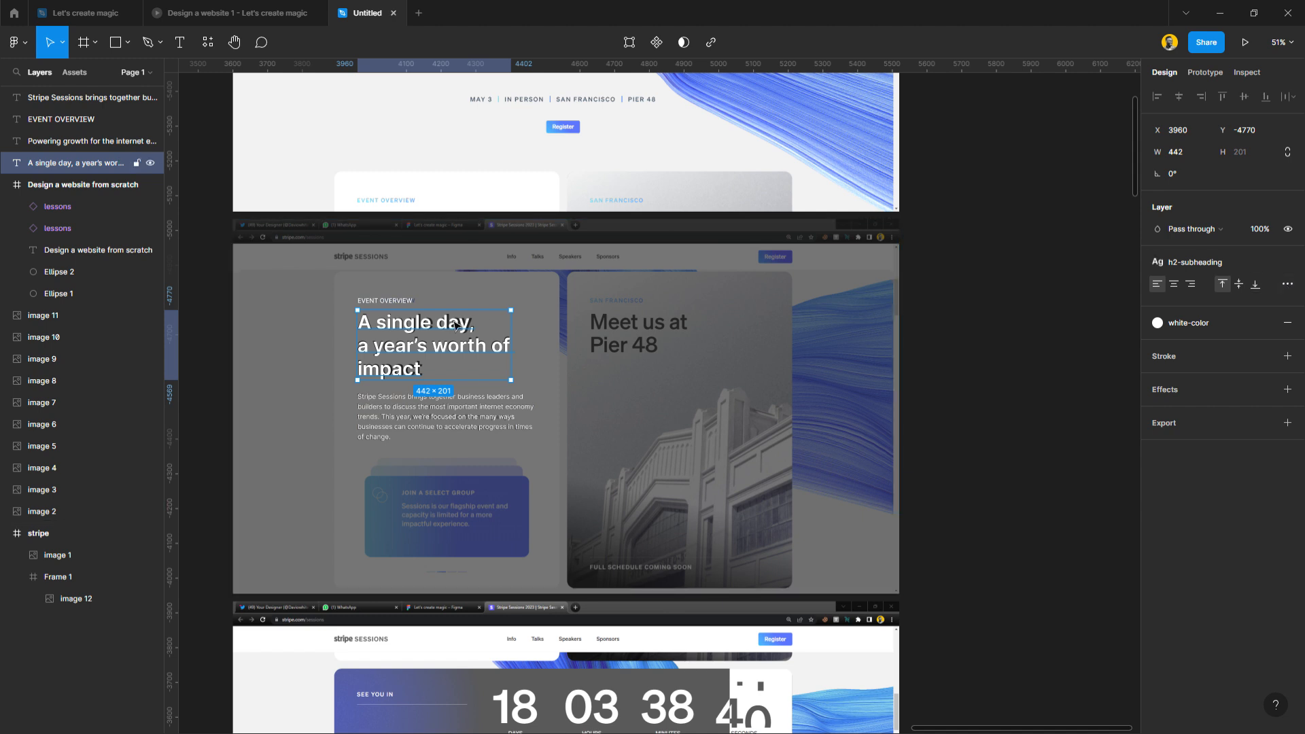
# Create a text style named body-text from the overlaid Stripe Sessions paragraph.
pyautogui.click(425, 416)
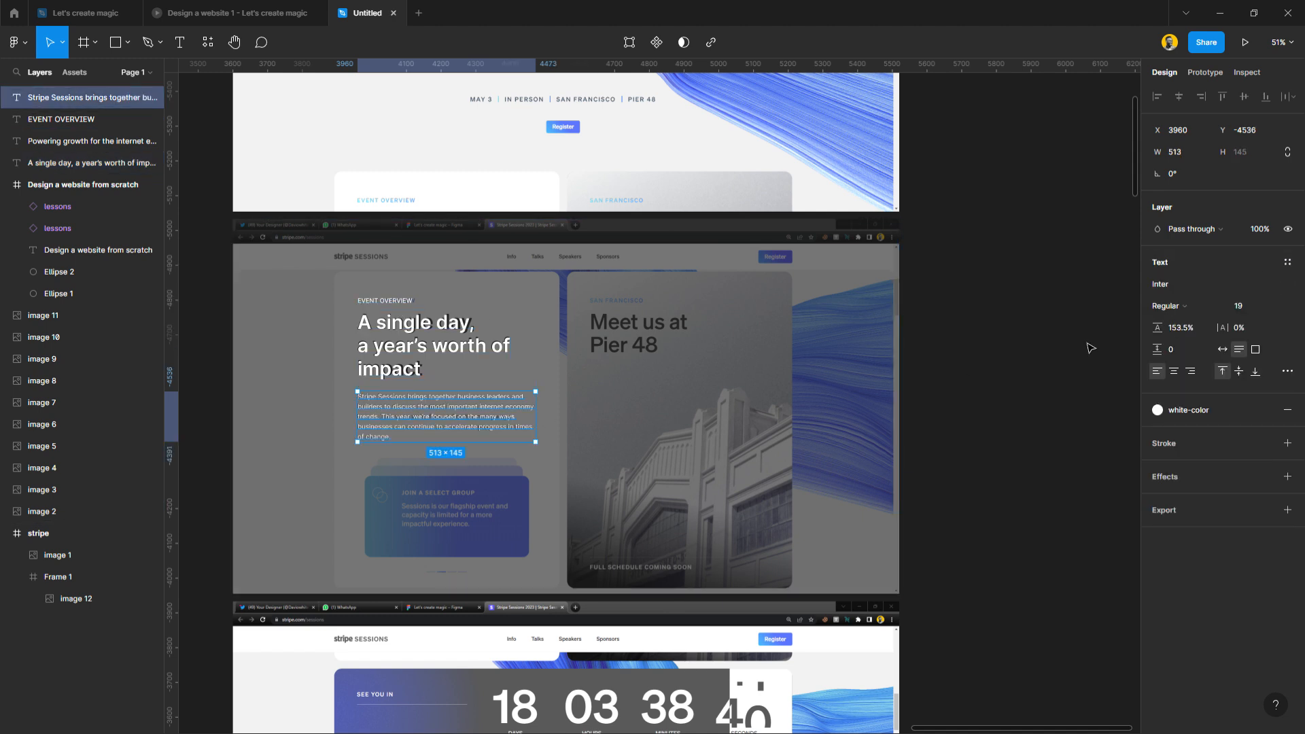
pyautogui.click(1287, 262)
pyautogui.click(1282, 288)
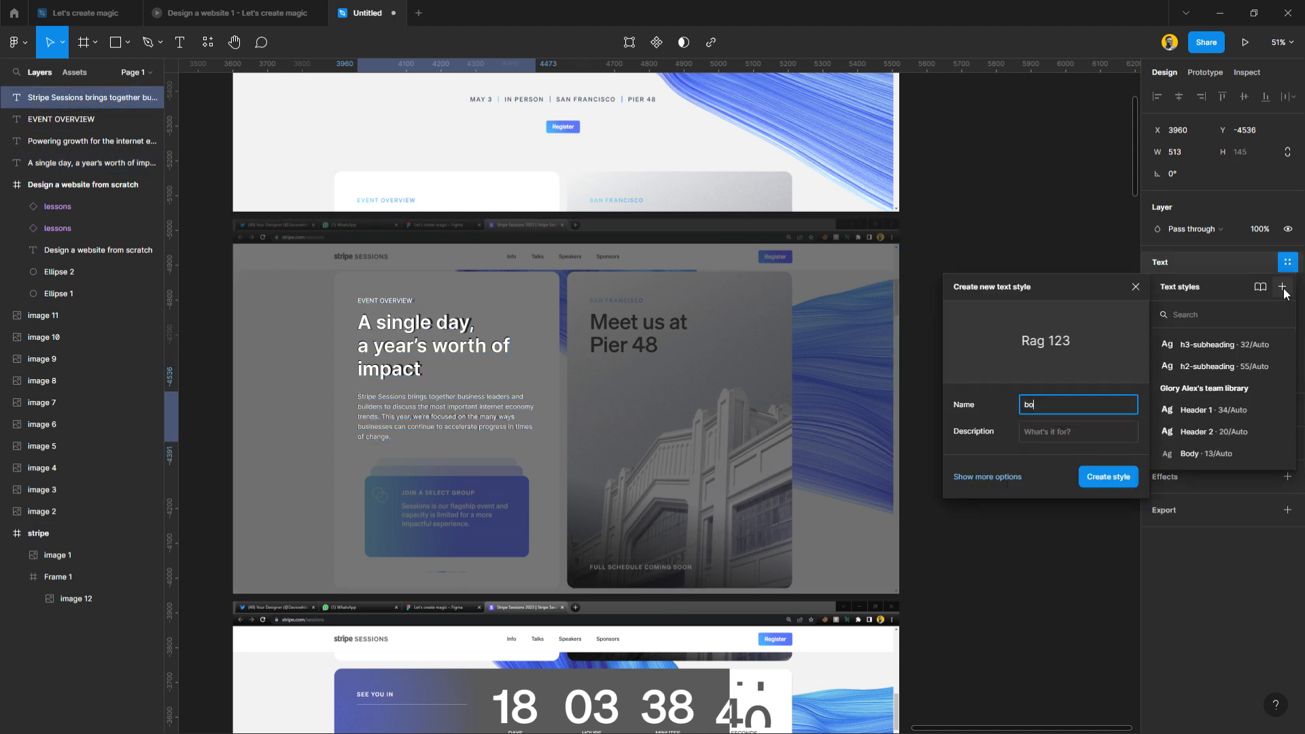
pyautogui.write('body-text')
pyautogui.press('Return')
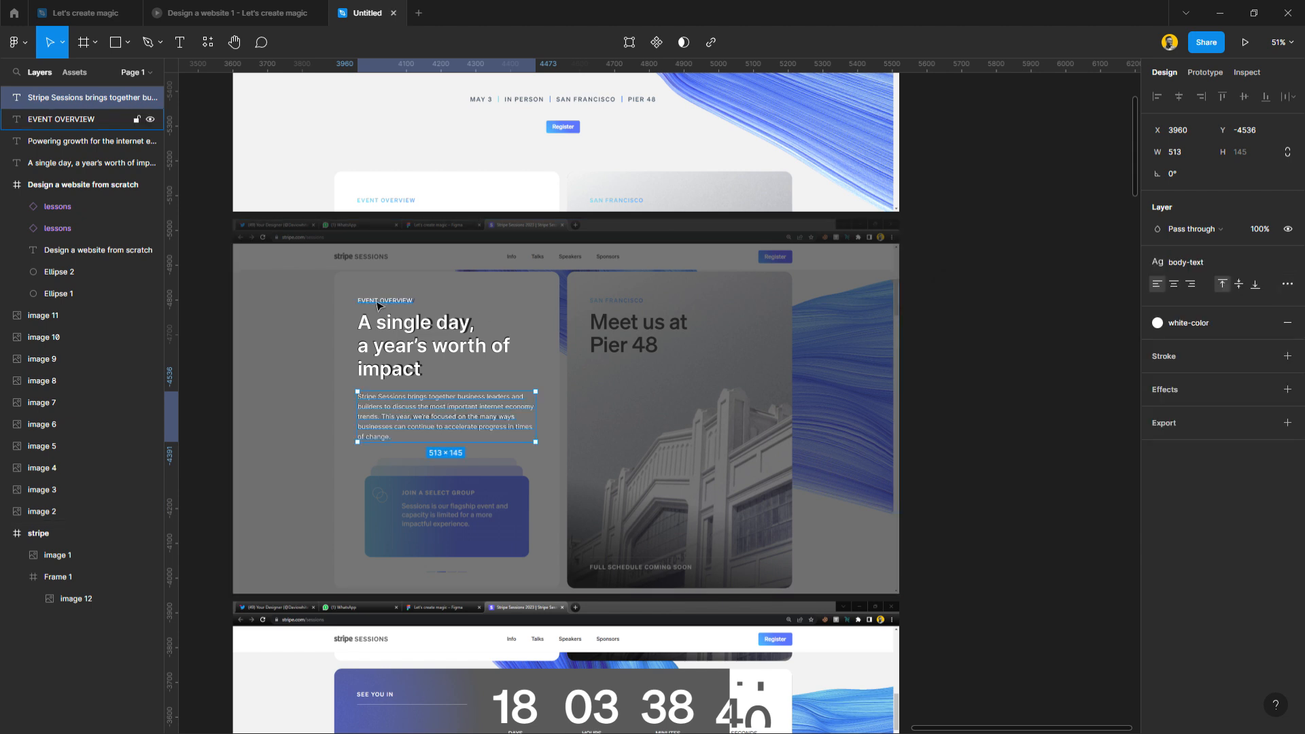
# Create a text style named label-text from the white EVENT OVERVIEW label and deselect it.
pyautogui.click(408, 301)
pyautogui.click(1286, 262)
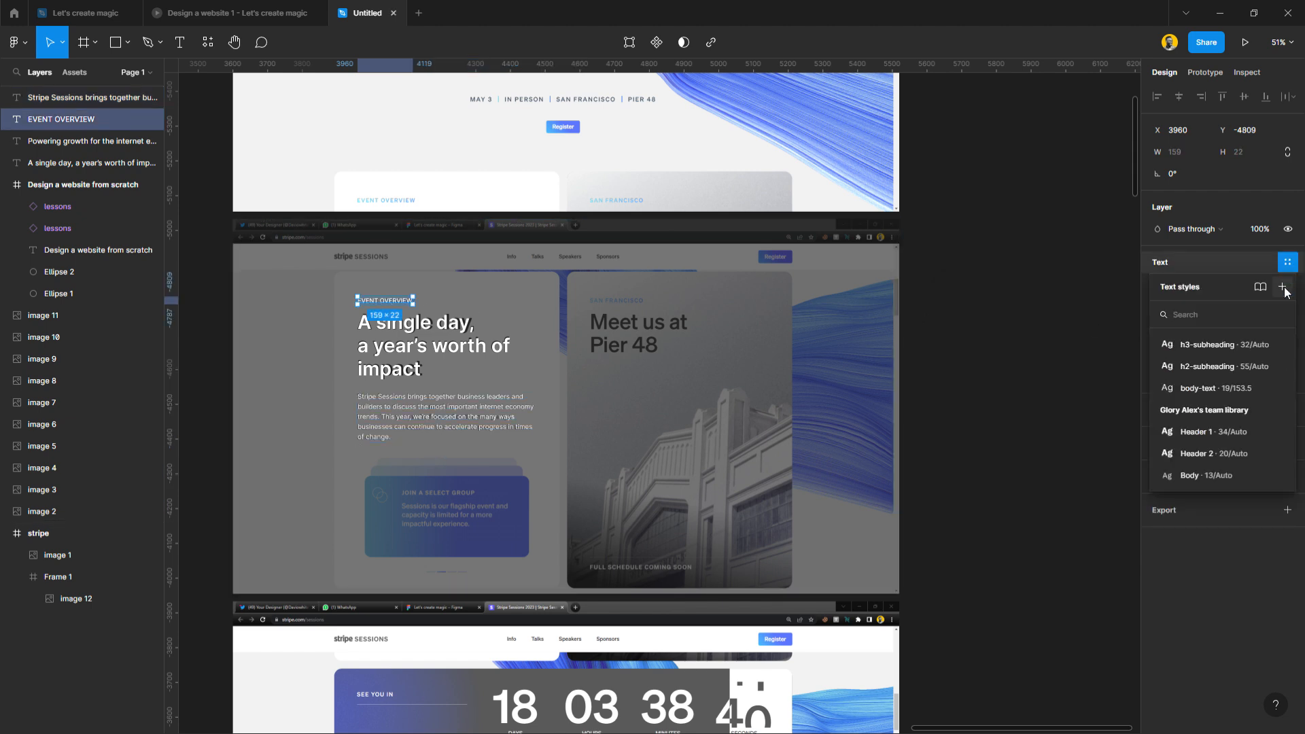
pyautogui.click(1283, 287)
pyautogui.write('label')
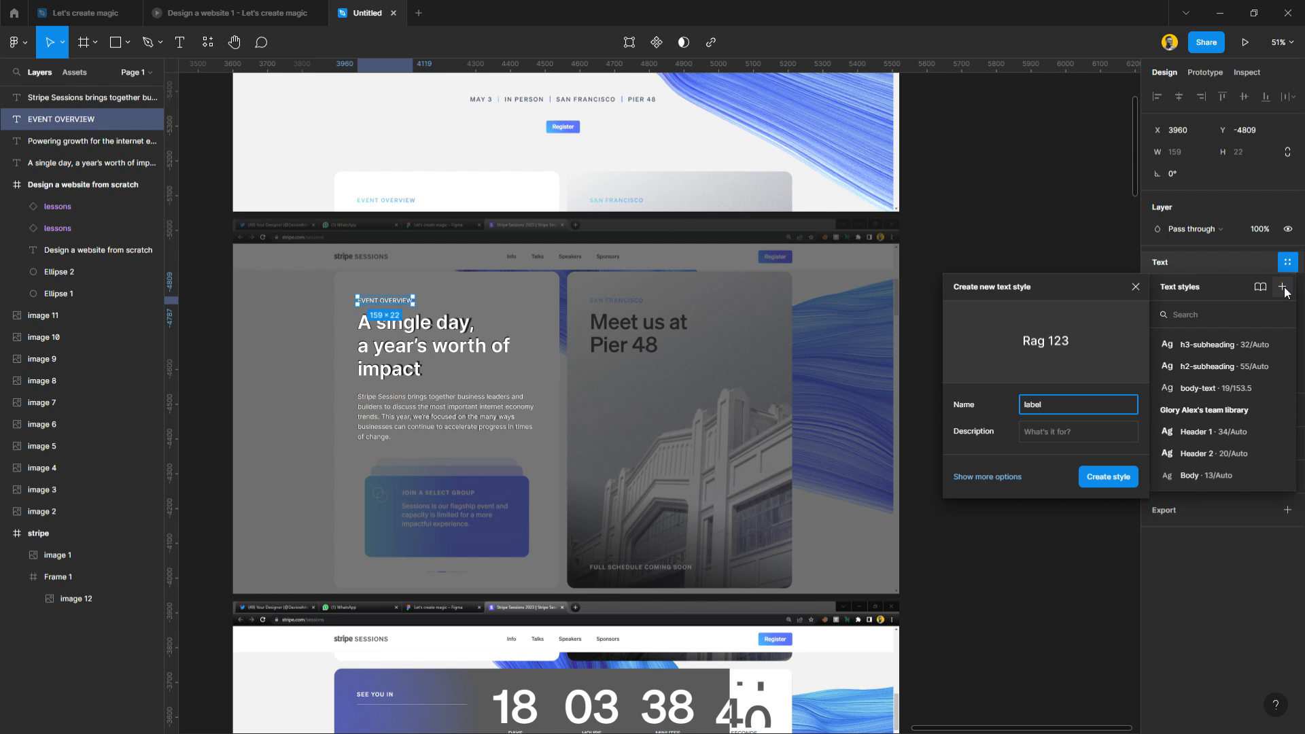
pyautogui.write('-text')
pyautogui.press('Return')
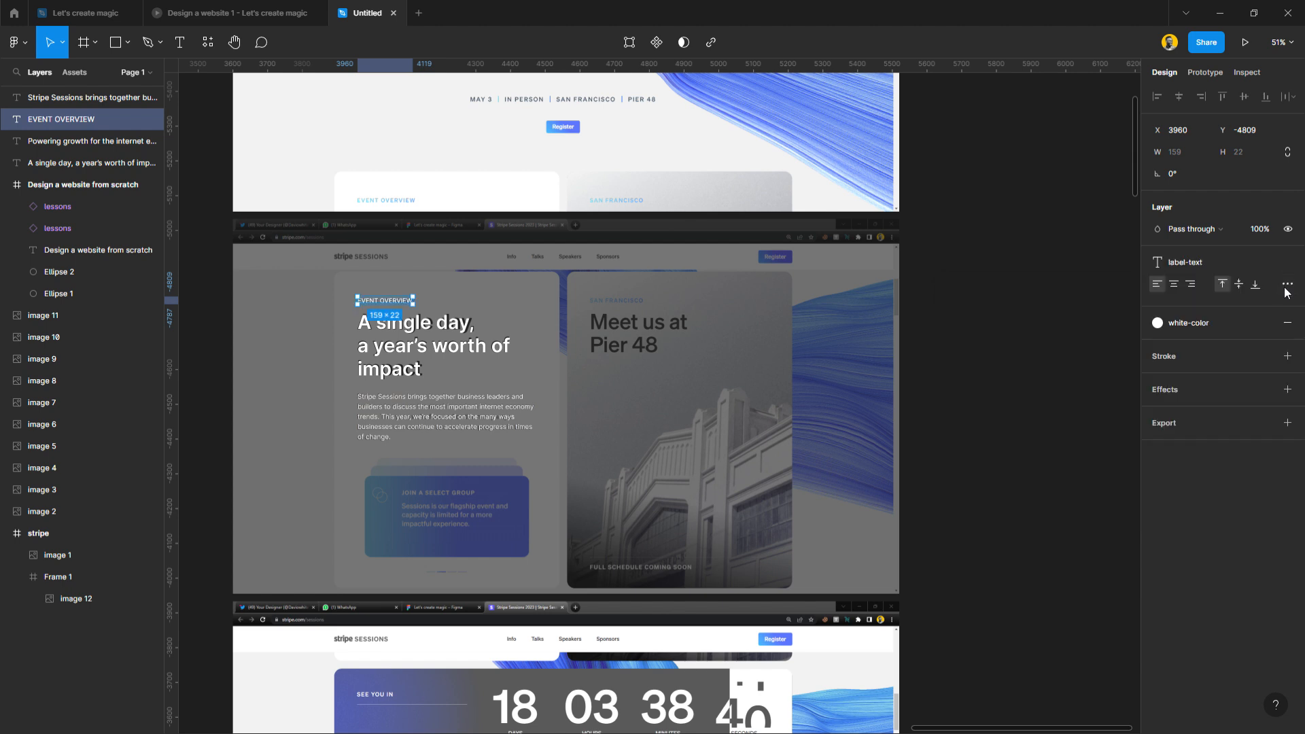
pyautogui.click(990, 492)
# Duplicate the EVENT OVERVIEW label into the stripe frame just below the Register button and apply the text-color style to the copy.
pyautogui.scroll(2, 601, 369)
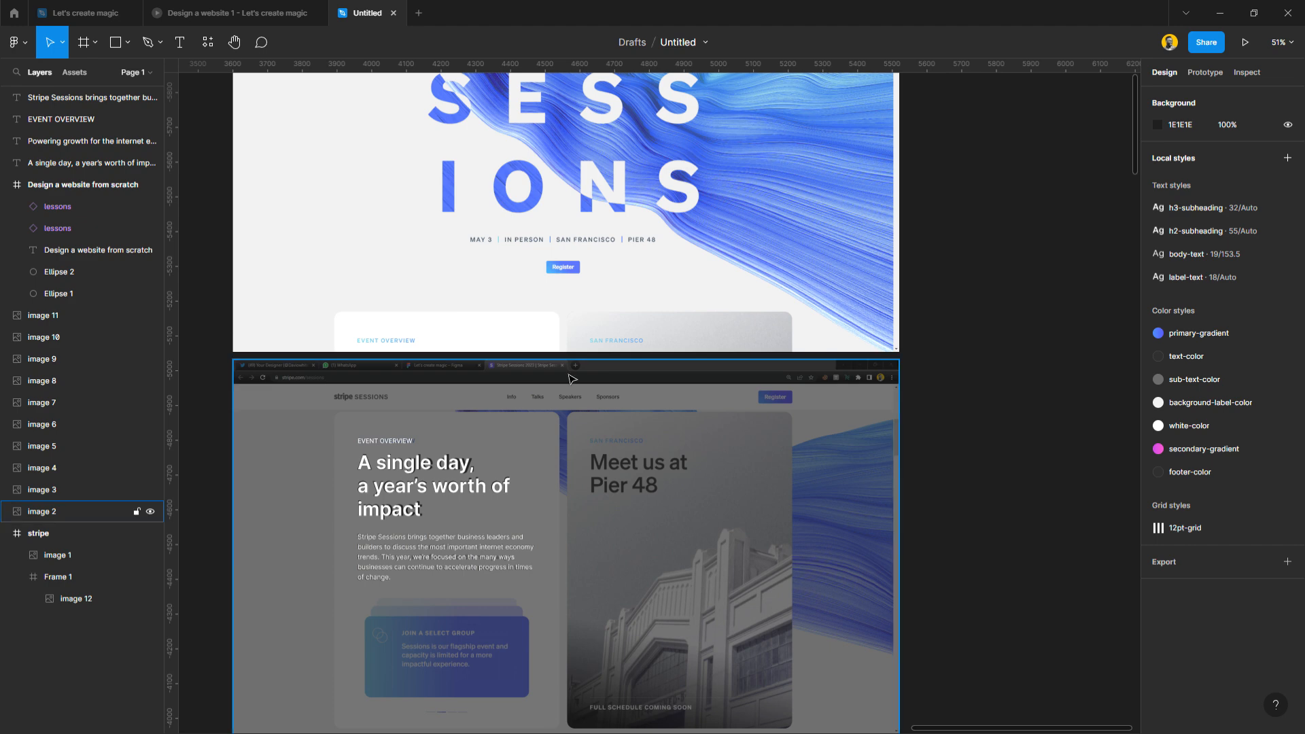
pyautogui.click(399, 443)
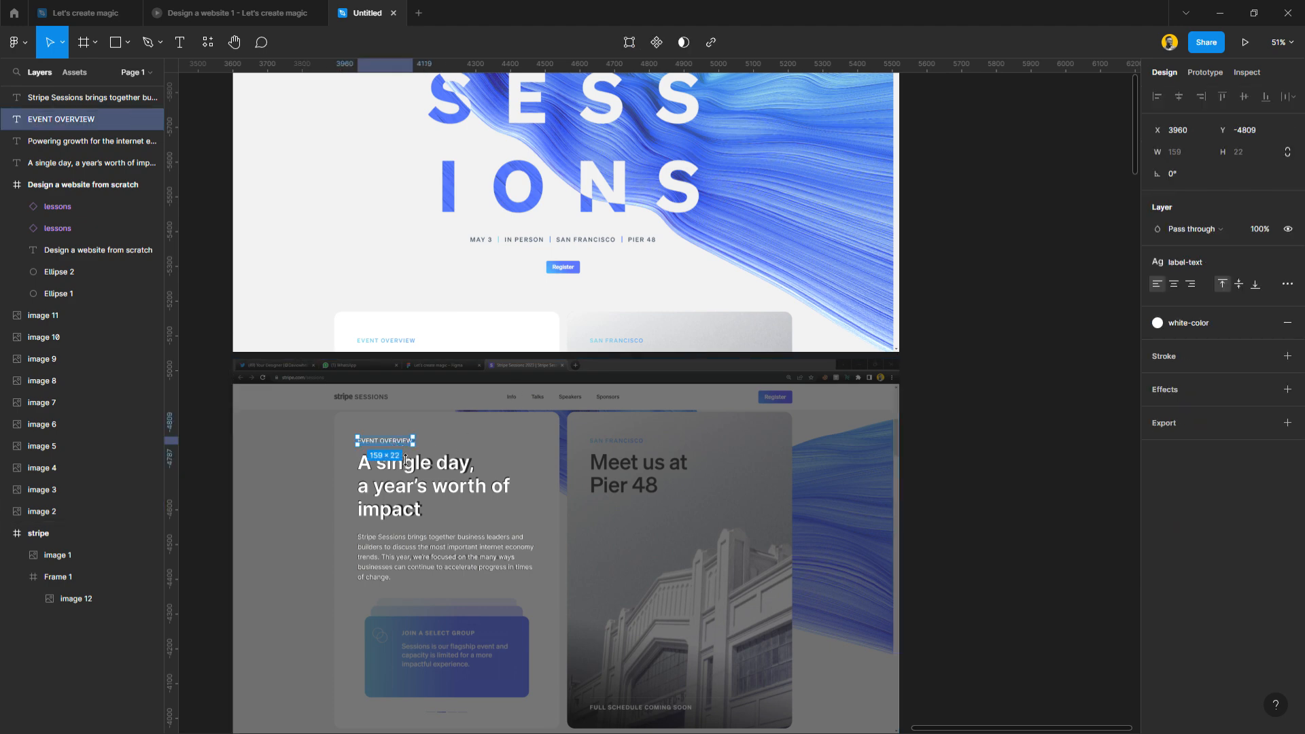
pyautogui.moveTo(397, 450); pyautogui.dragTo(577, 284)
pyautogui.scroll(5, 577, 284)
pyautogui.scroll(3, 577, 284)
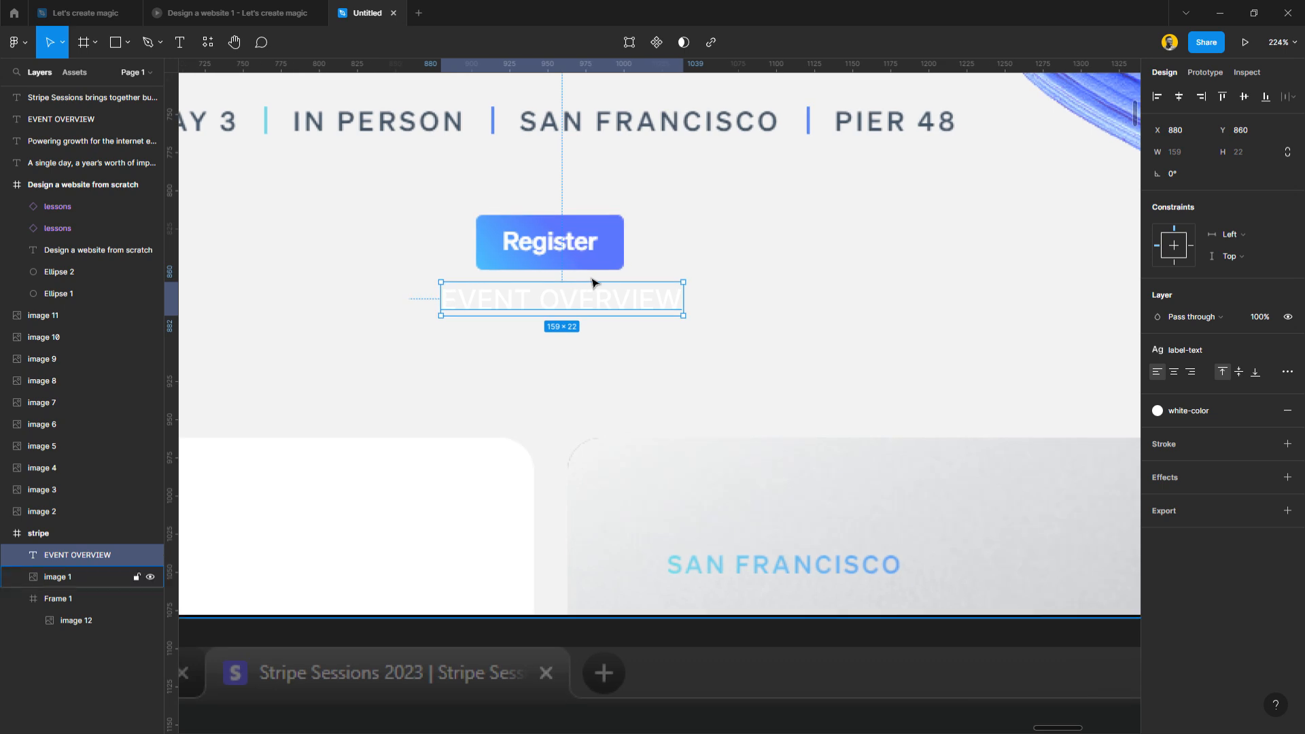
pyautogui.click(1233, 413)
pyautogui.click(1212, 494)
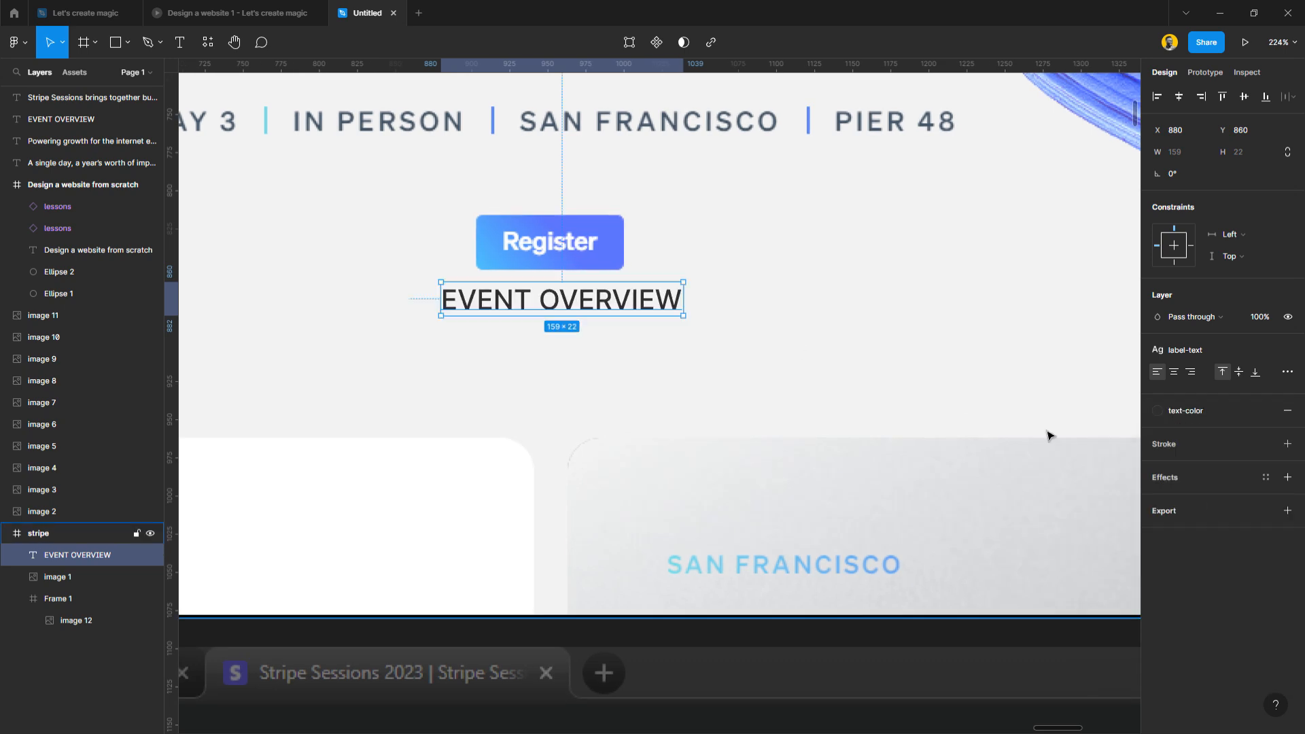
# Change the copied label's text to "Register" and move it over the screenshot's button text at X 920, Y 822.
pyautogui.doubleClick(576, 307)
pyautogui.write('Register')
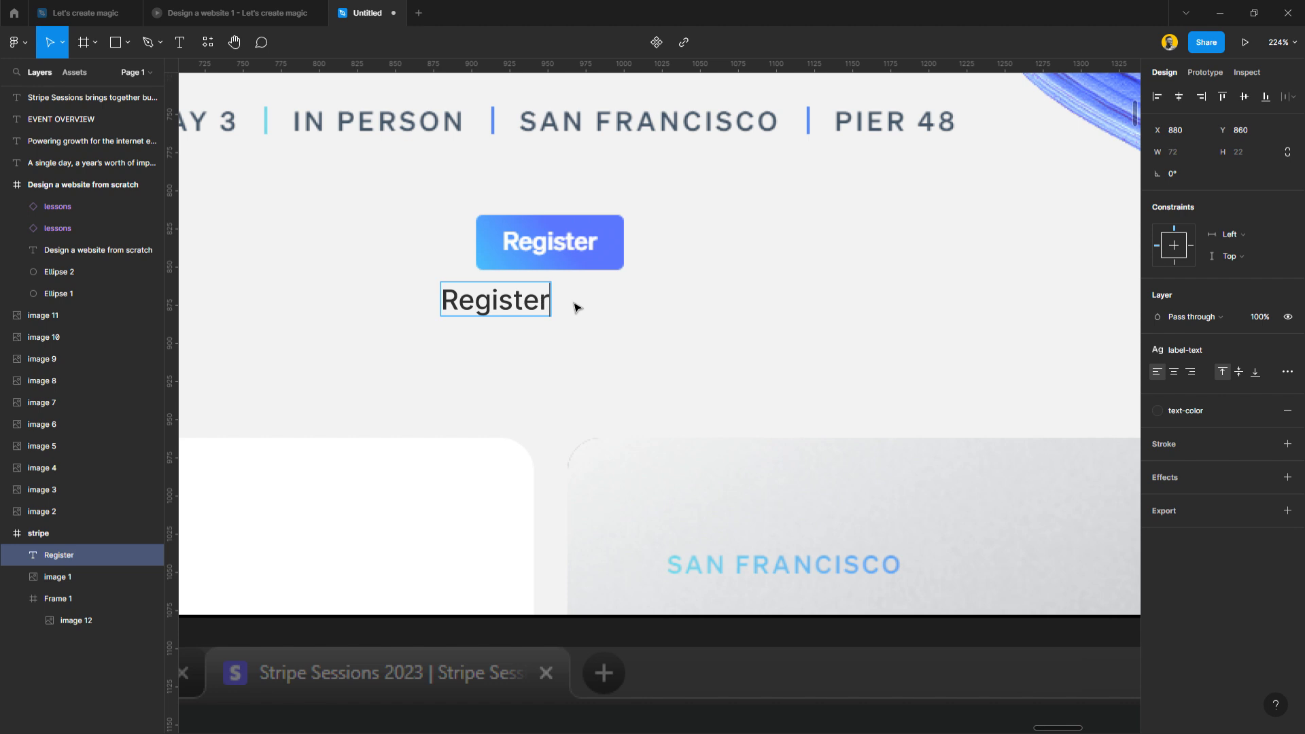
pyautogui.press('Escape')
pyautogui.moveTo(535, 300); pyautogui.dragTo(591, 251)
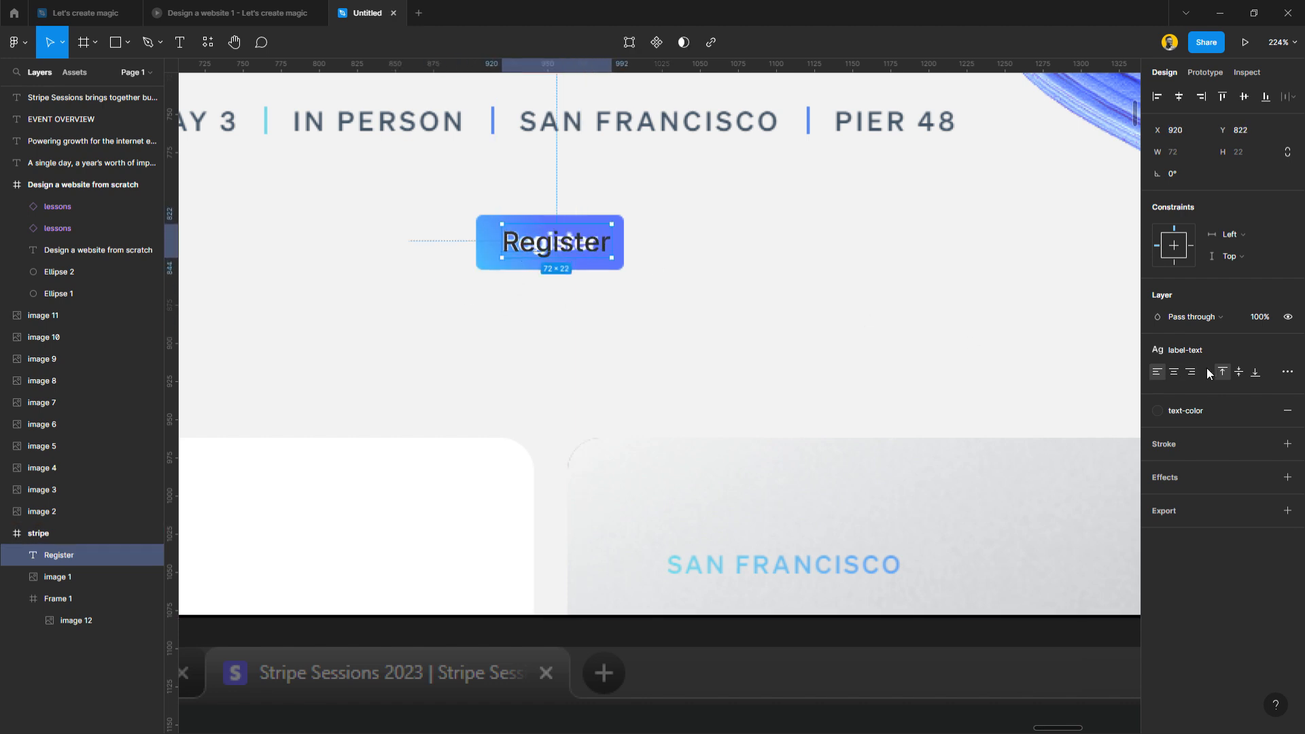
# Detach the Register text from its label style, set it to 16 Bold and align it over the button text at Y 824.
pyautogui.click(1287, 350)
pyautogui.click(1250, 395)
pyautogui.press('Down')
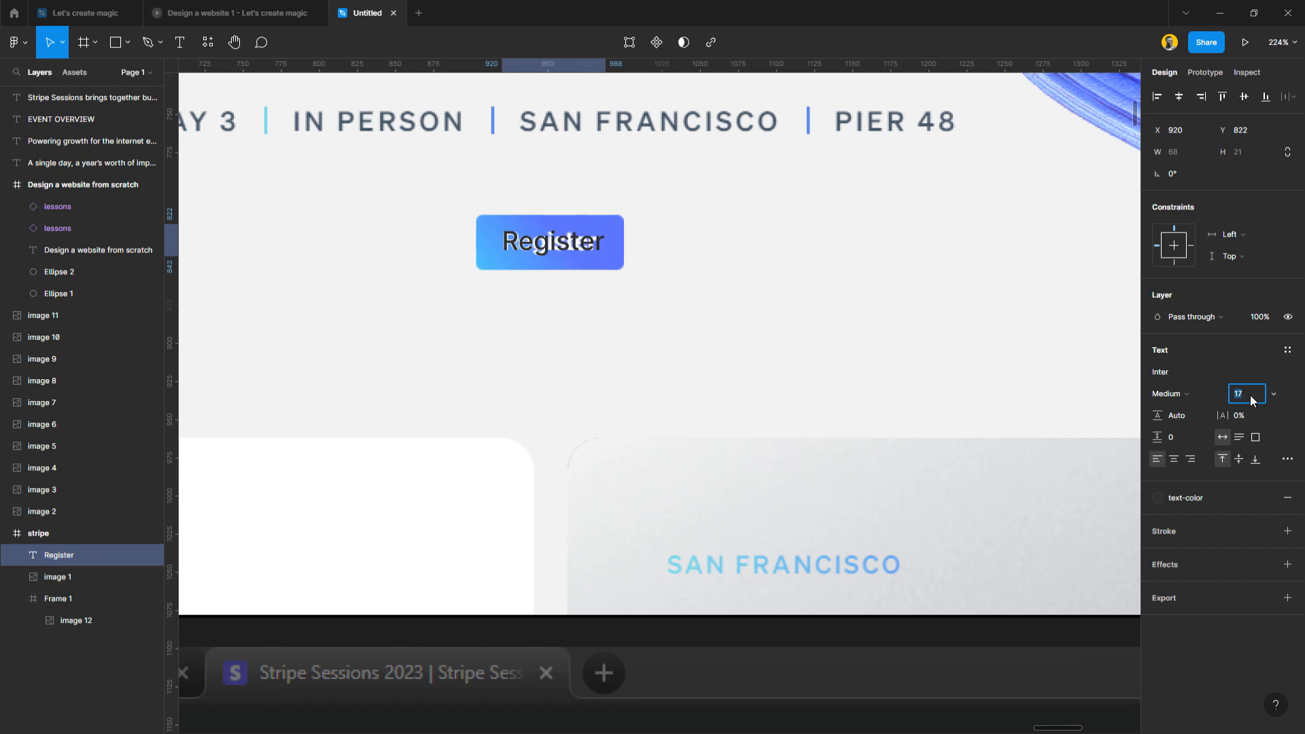
pyautogui.press('Down')
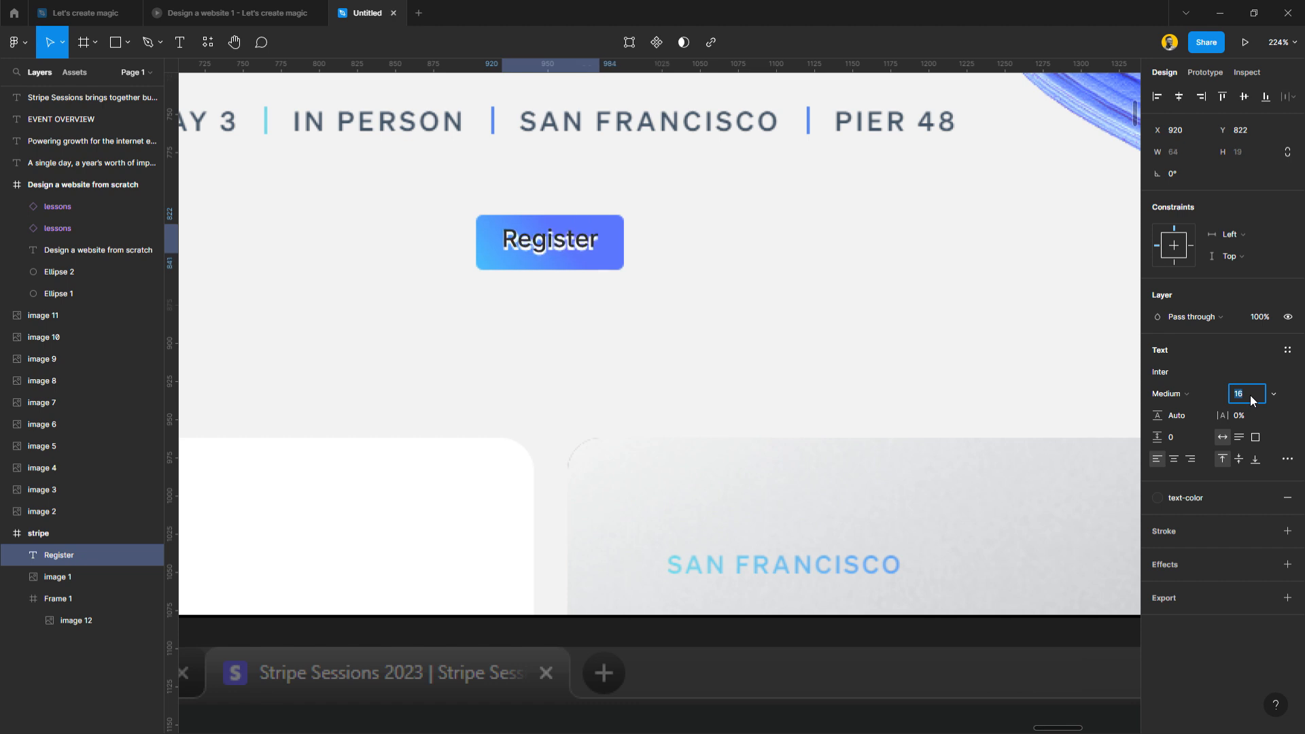
pyautogui.click(1200, 391)
pyautogui.click(1198, 421)
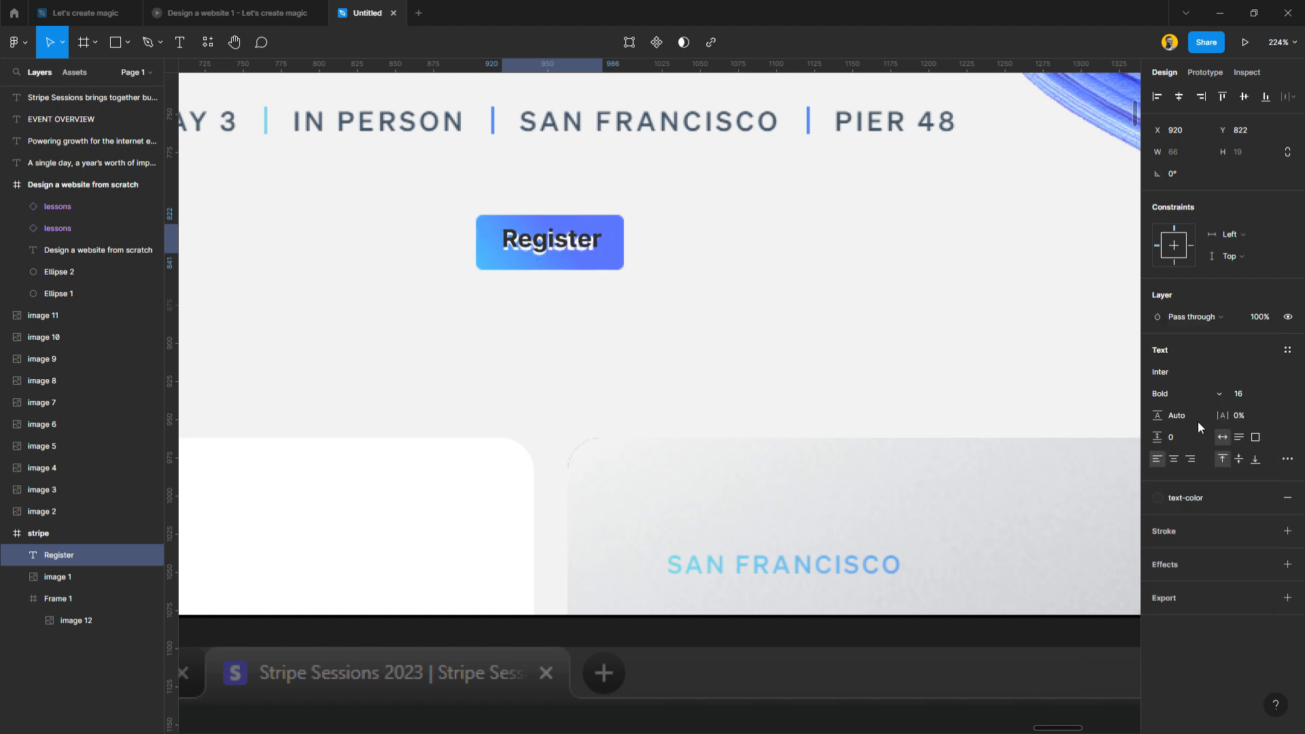
pyautogui.moveTo(557, 235); pyautogui.dragTo(560, 243)
# Create a text style named button-text from the overlaid Register text.
pyautogui.click(1287, 350)
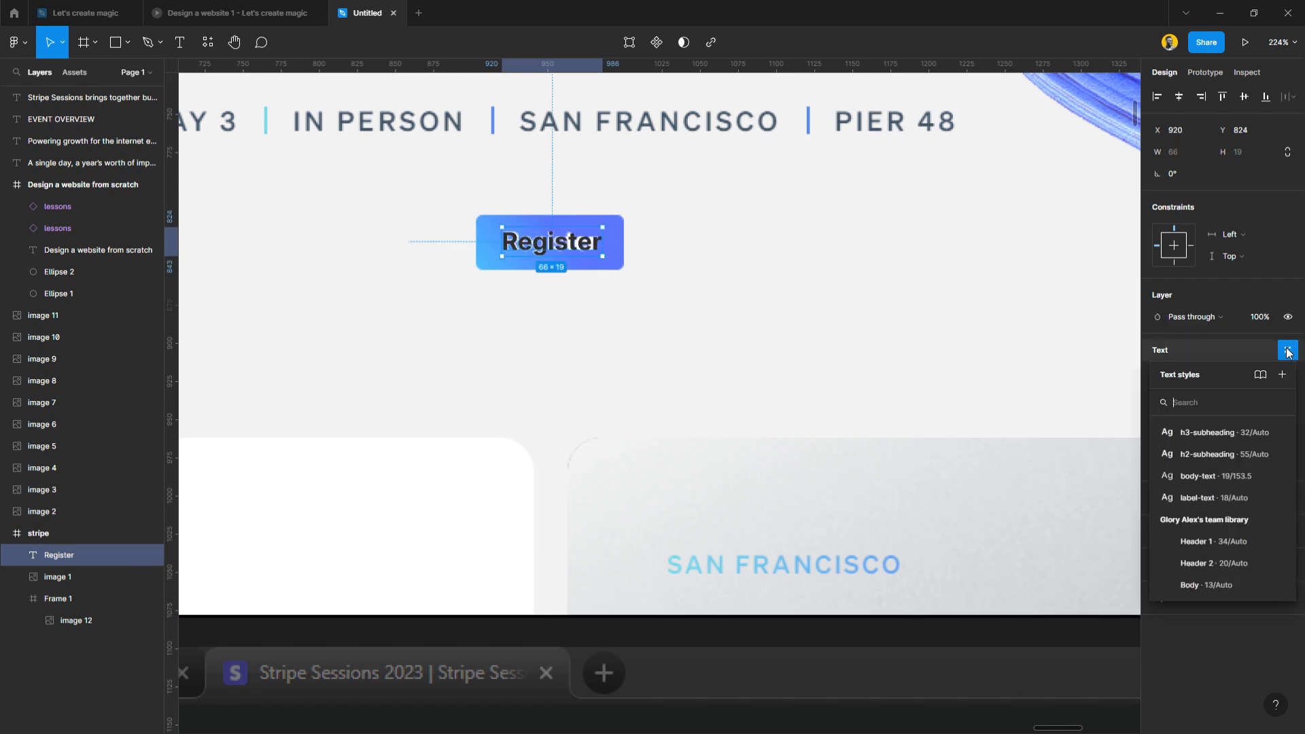
pyautogui.click(1281, 375)
pyautogui.write('button-text')
pyautogui.press('Return')
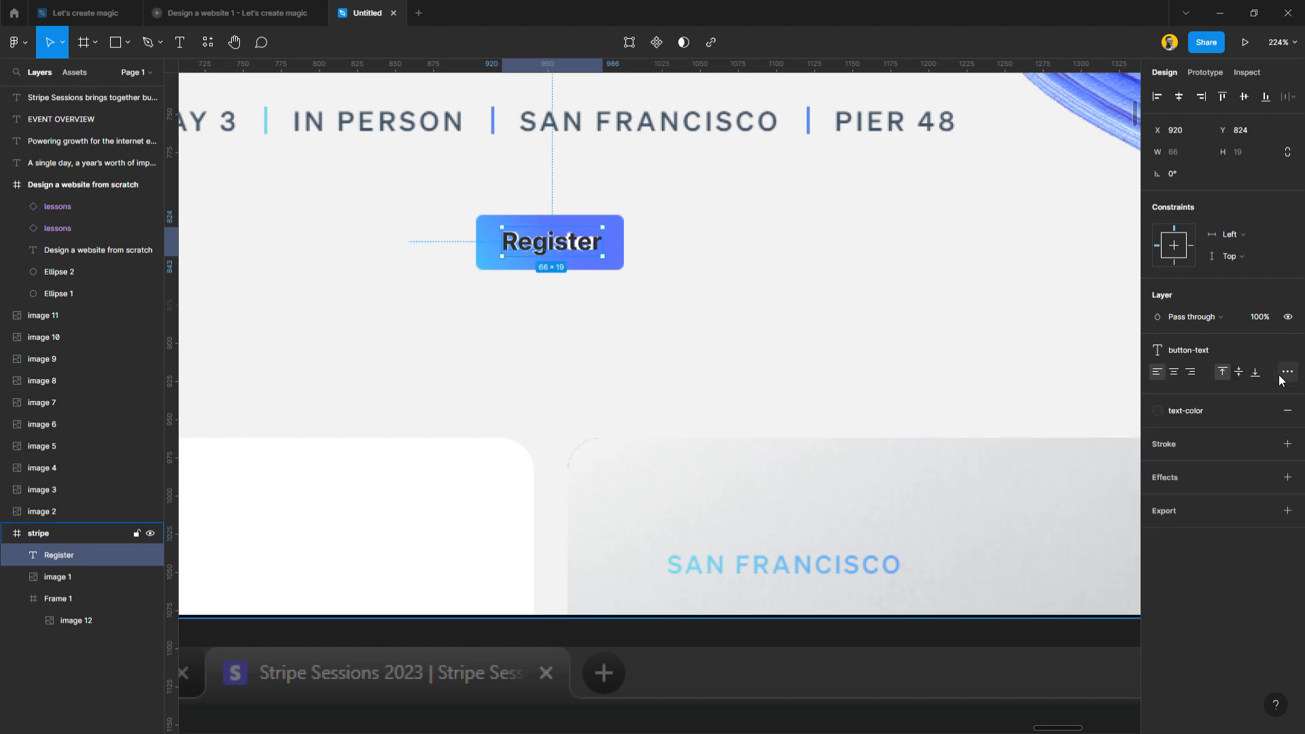
pyautogui.press('Escape')
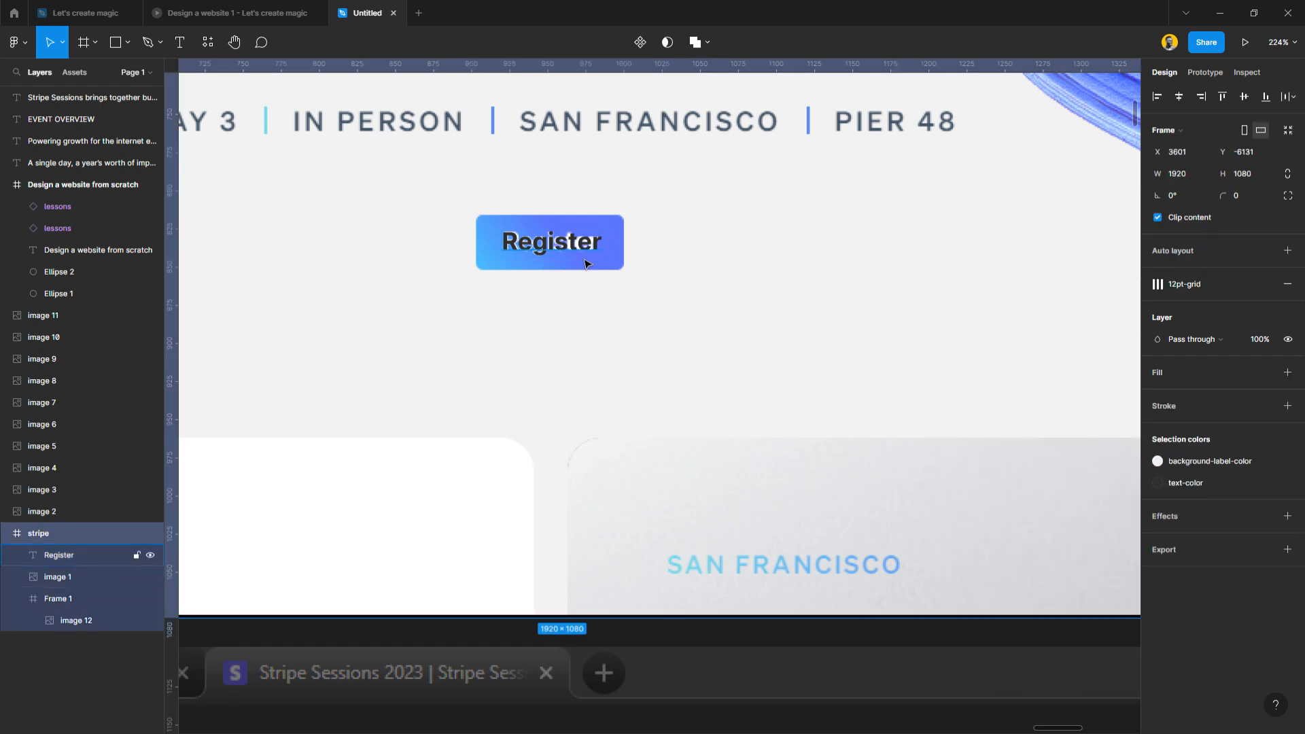
# Examine the hero screenshot, the file's local text, color and grid styles, and the countdown and talks sections.
pyautogui.scroll(-5, 585, 261)
pyautogui.scroll(-3, 586, 262)
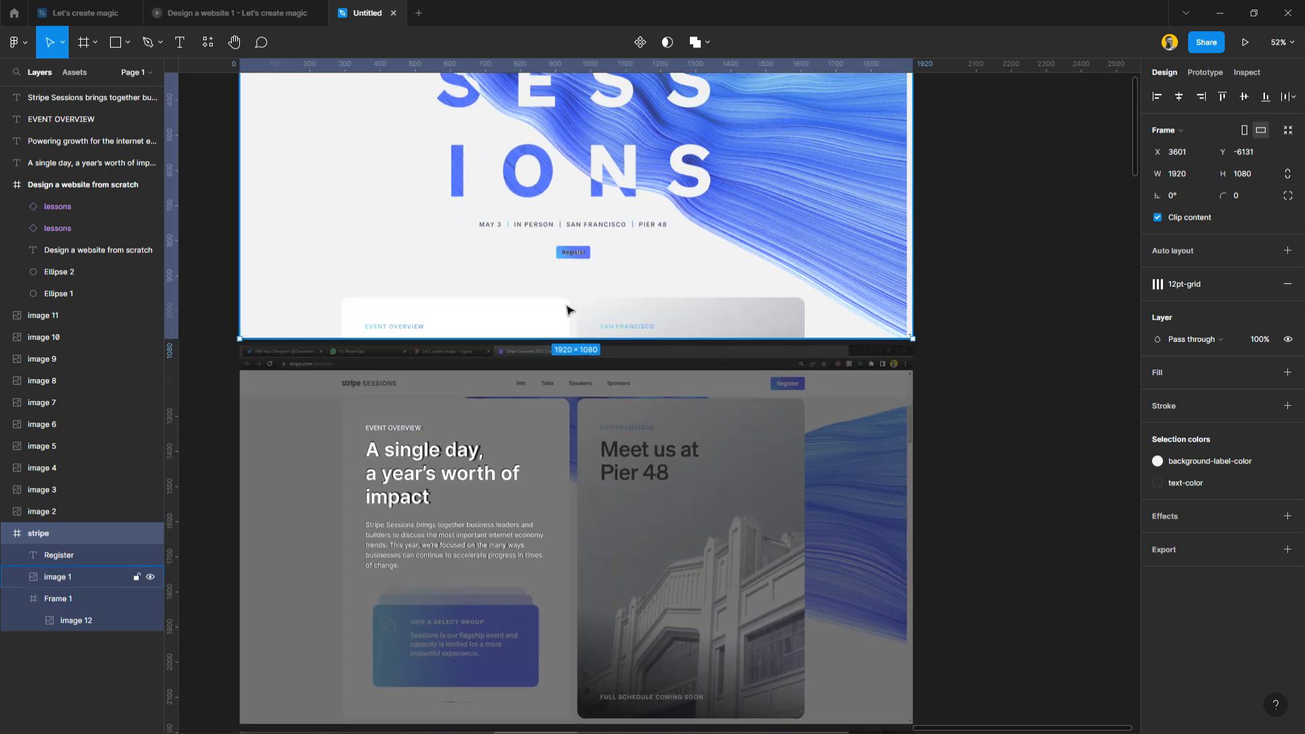
pyautogui.scroll(2, 568, 309)
pyautogui.scroll(4, 473, 322)
pyautogui.scroll(3, 472, 321)
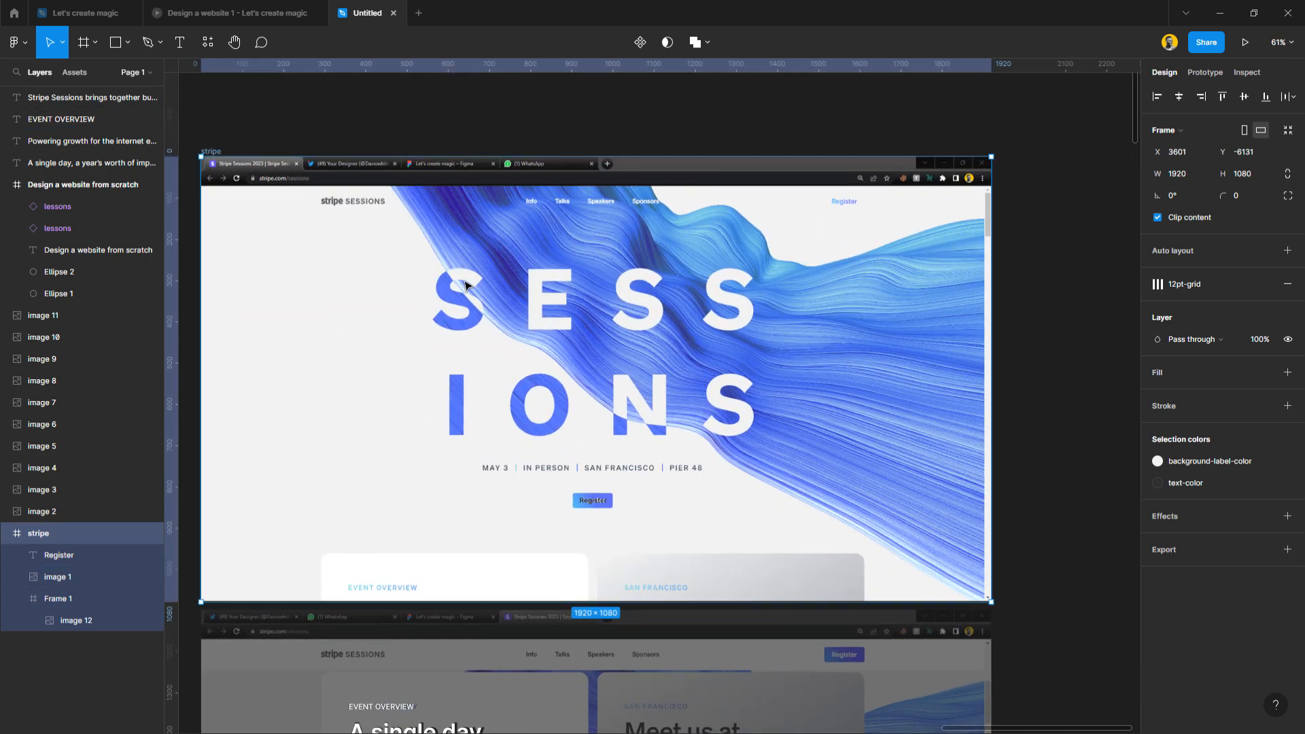
pyautogui.hscroll(-2, 683, 311)
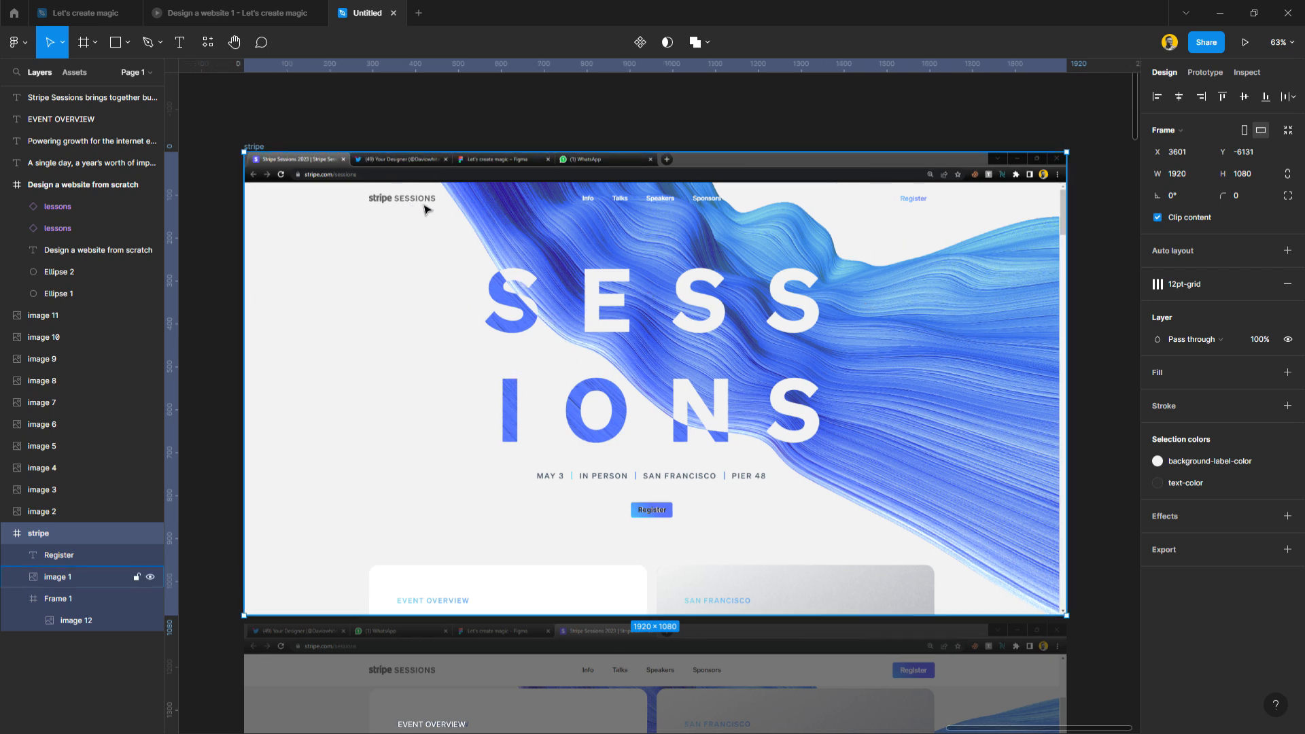
pyautogui.scroll(-3, 554, 342)
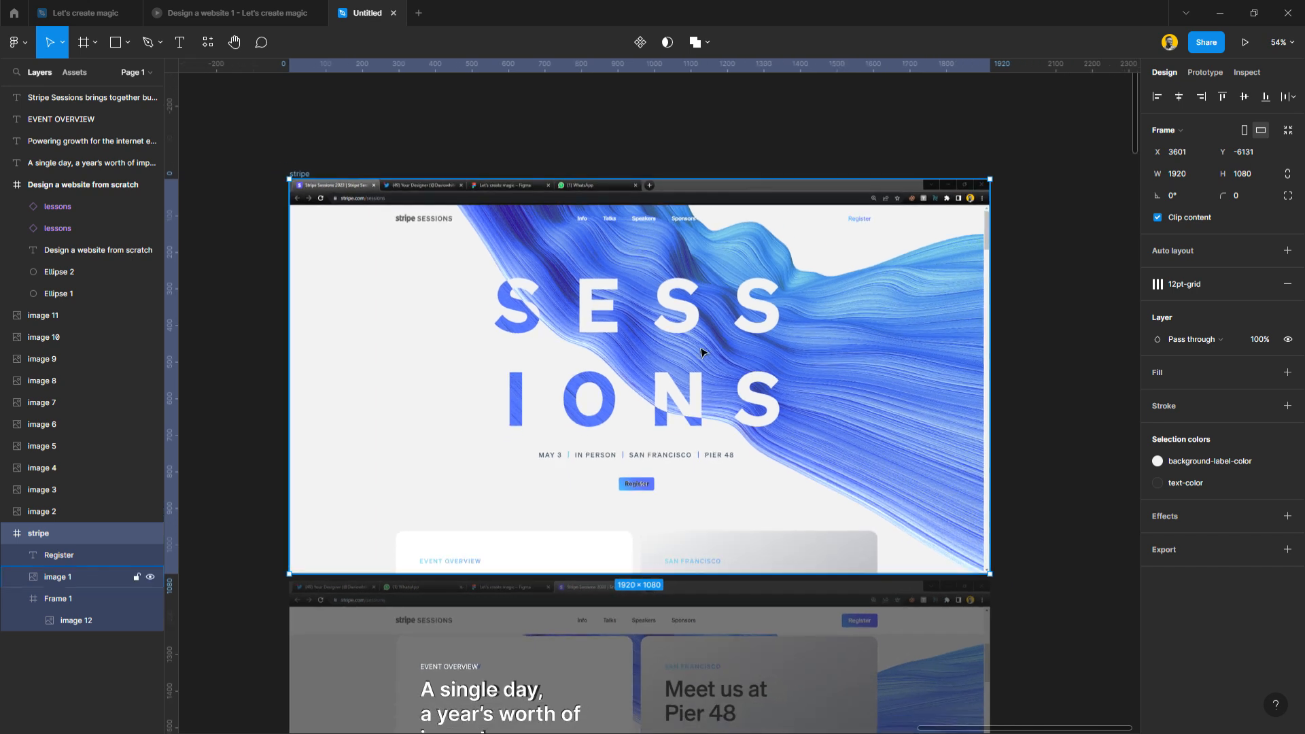
pyautogui.click(269, 280)
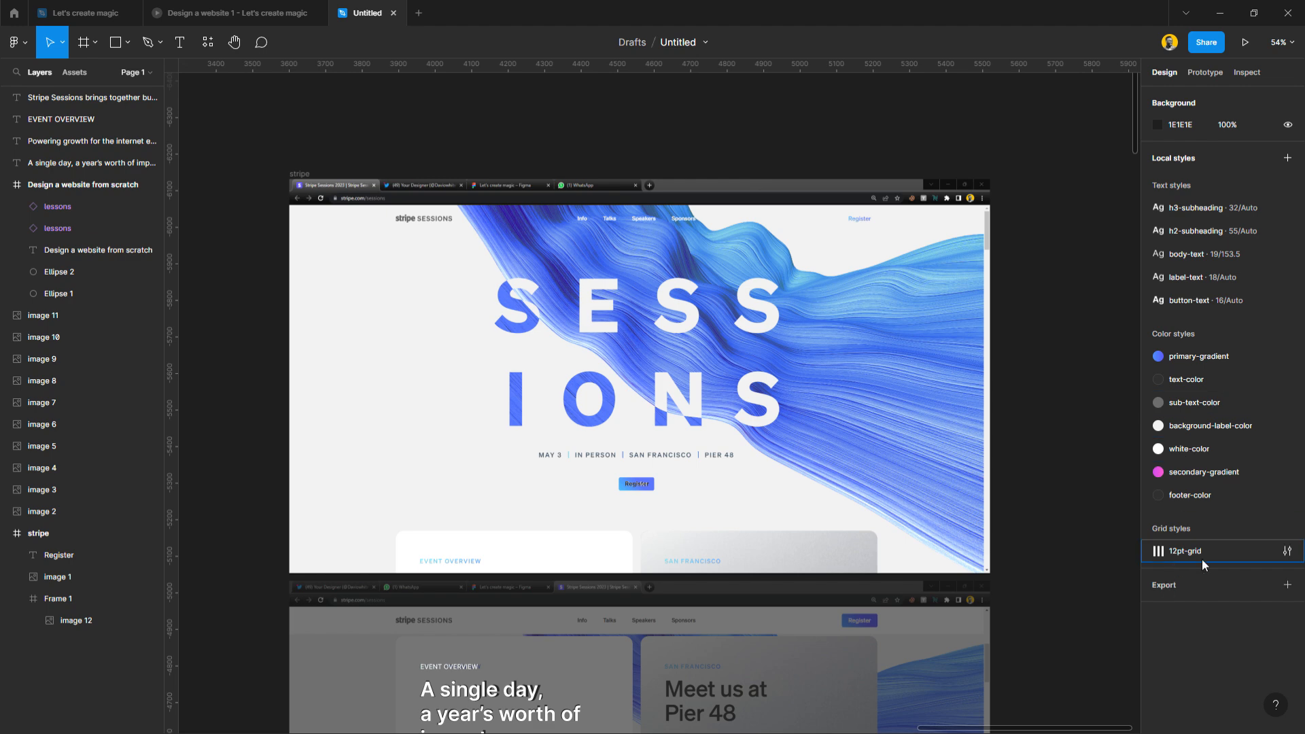
pyautogui.scroll(-12, 638, 498)
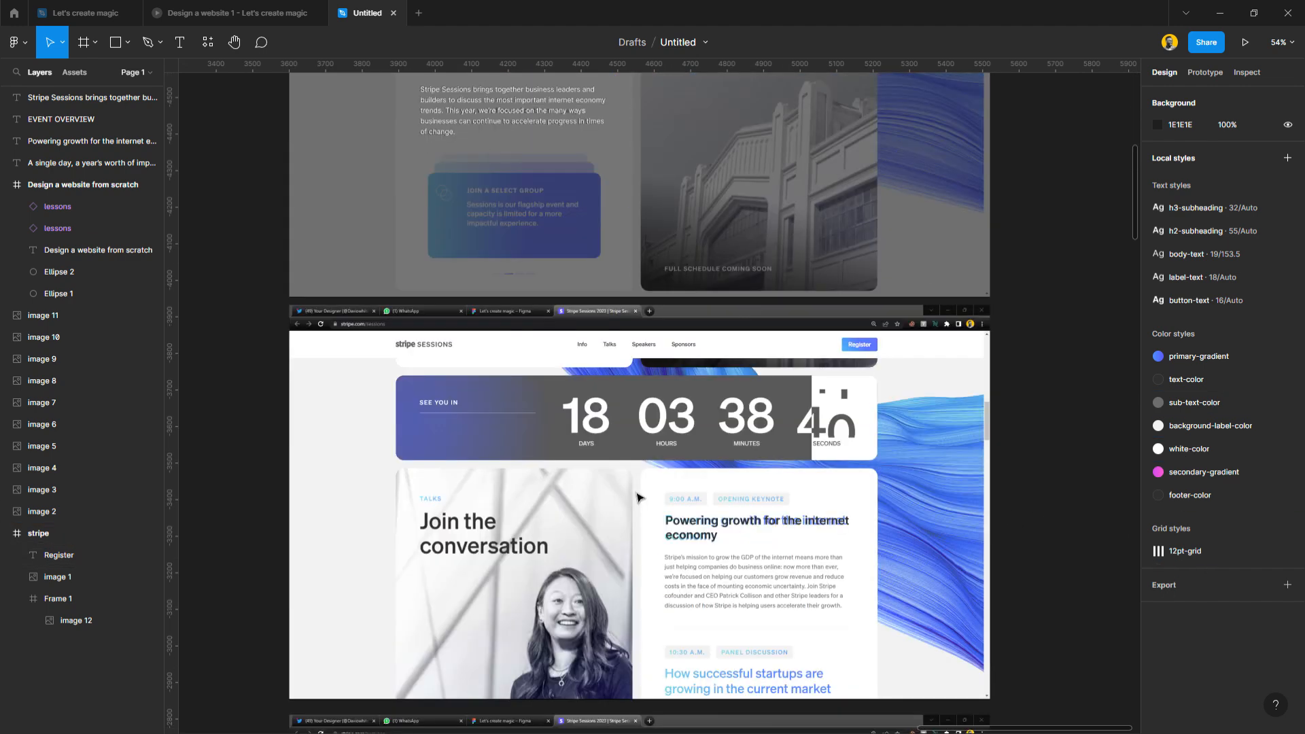
# Examine the screenshots of the talks, conference, speakers, partners and Save your spot sections.
pyautogui.scroll(-15, 639, 498)
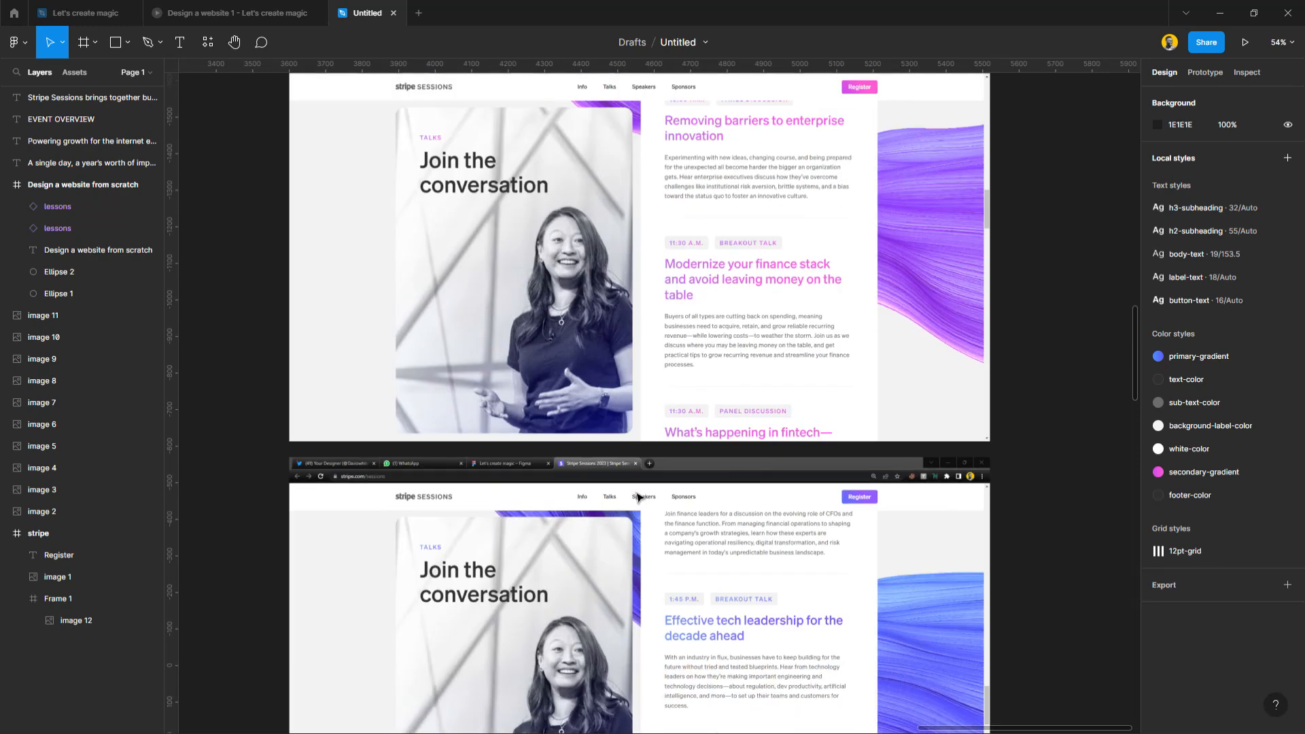
pyautogui.scroll(-15, 637, 497)
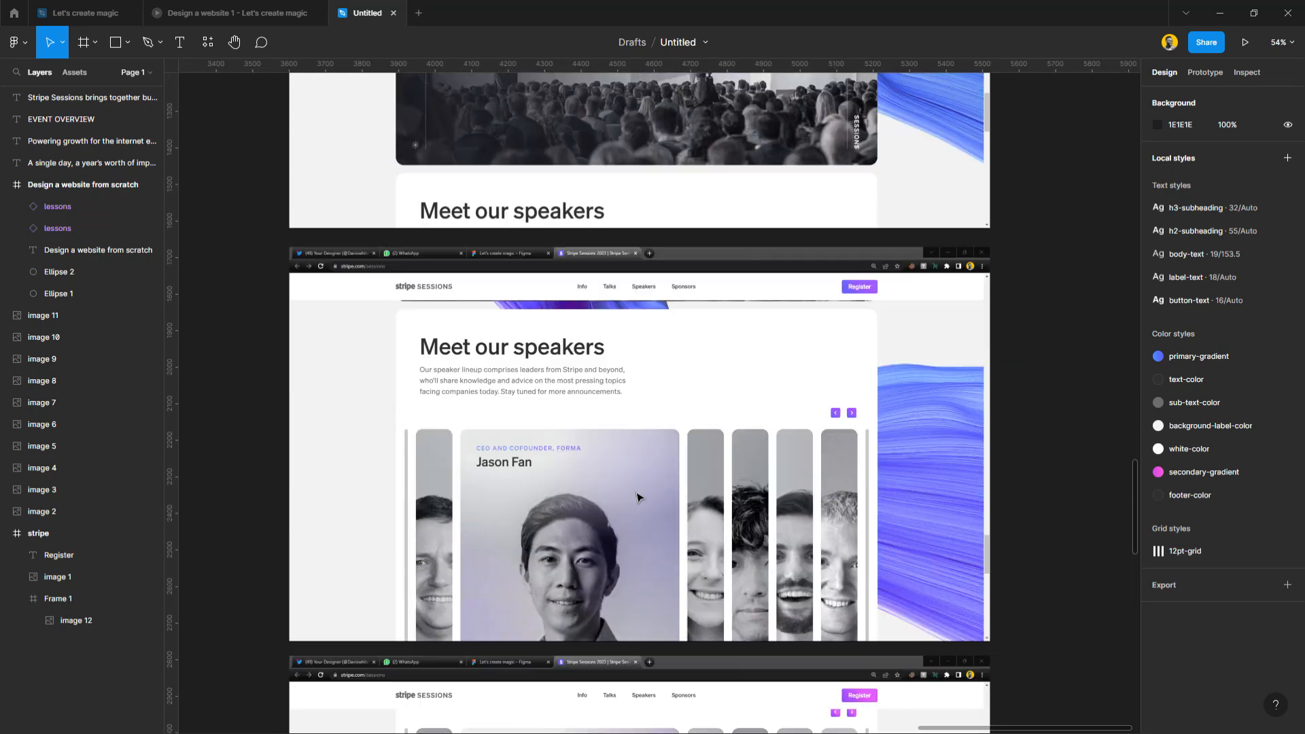
pyautogui.scroll(-12, 637, 497)
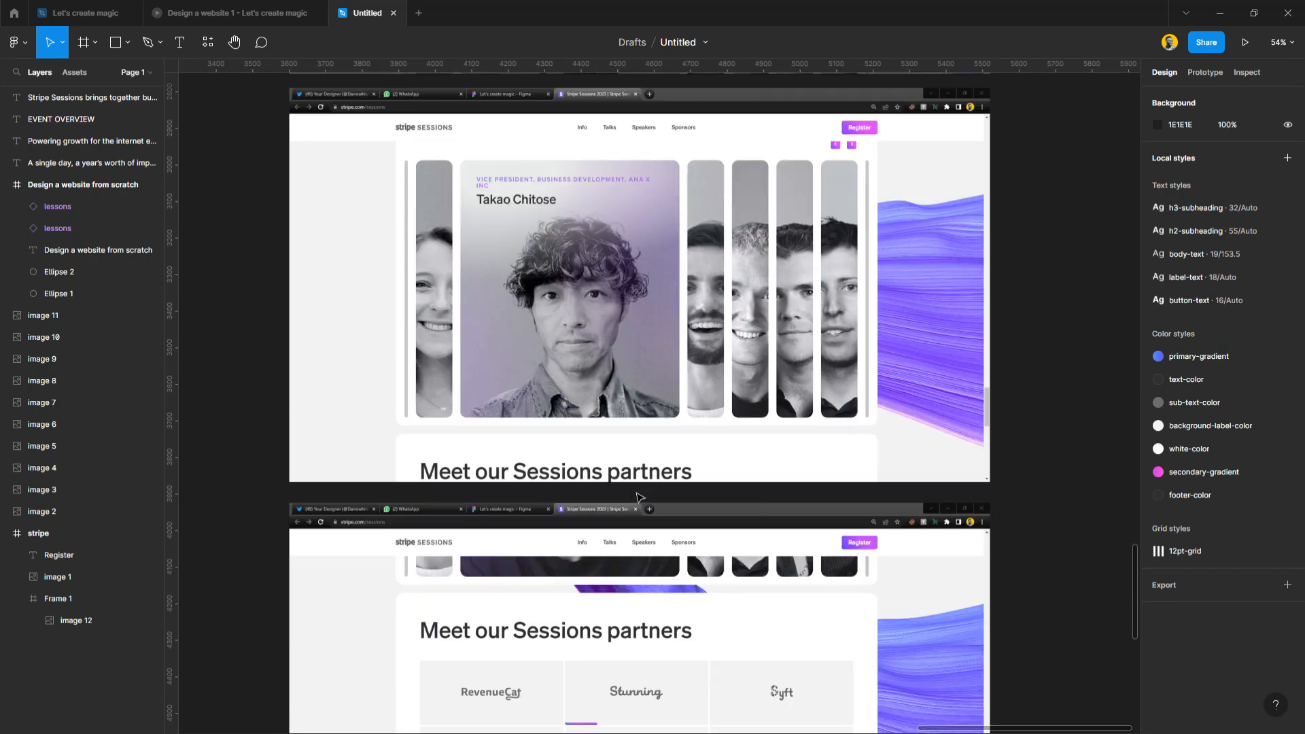
pyautogui.scroll(-8, 639, 497)
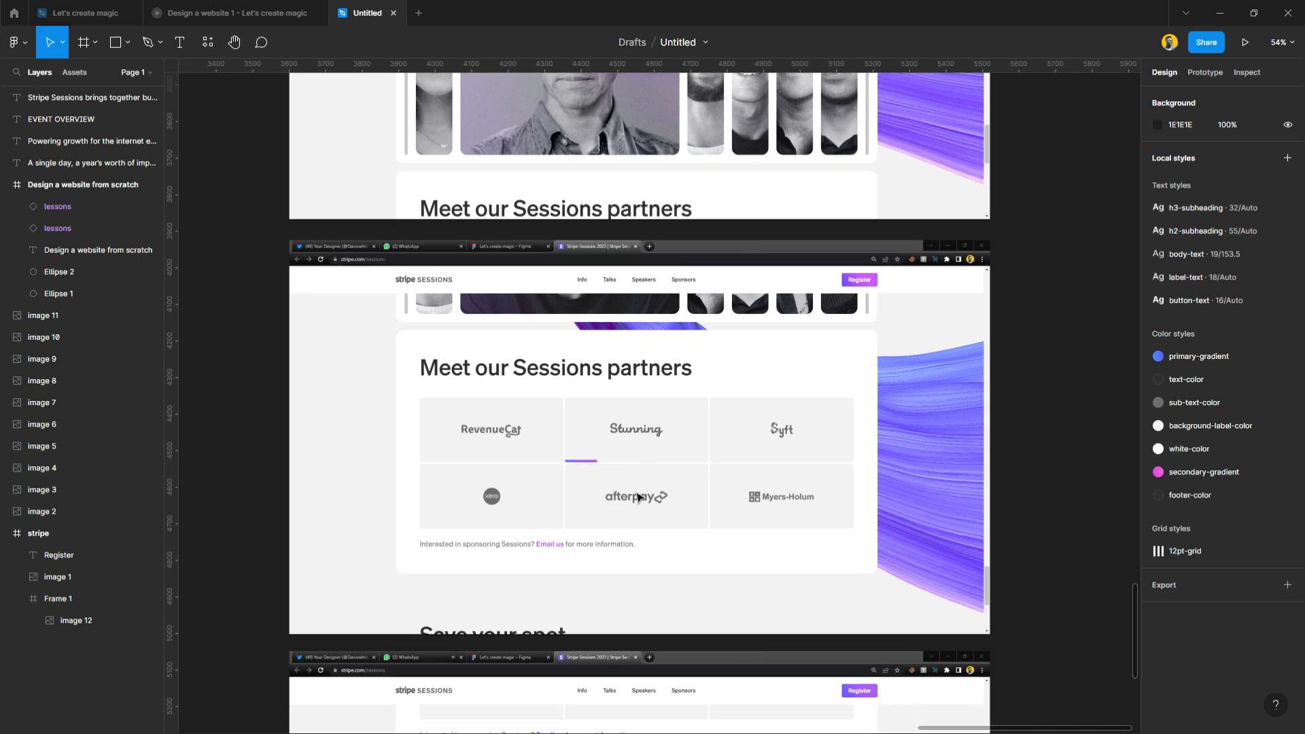
pyautogui.scroll(-6, 639, 496)
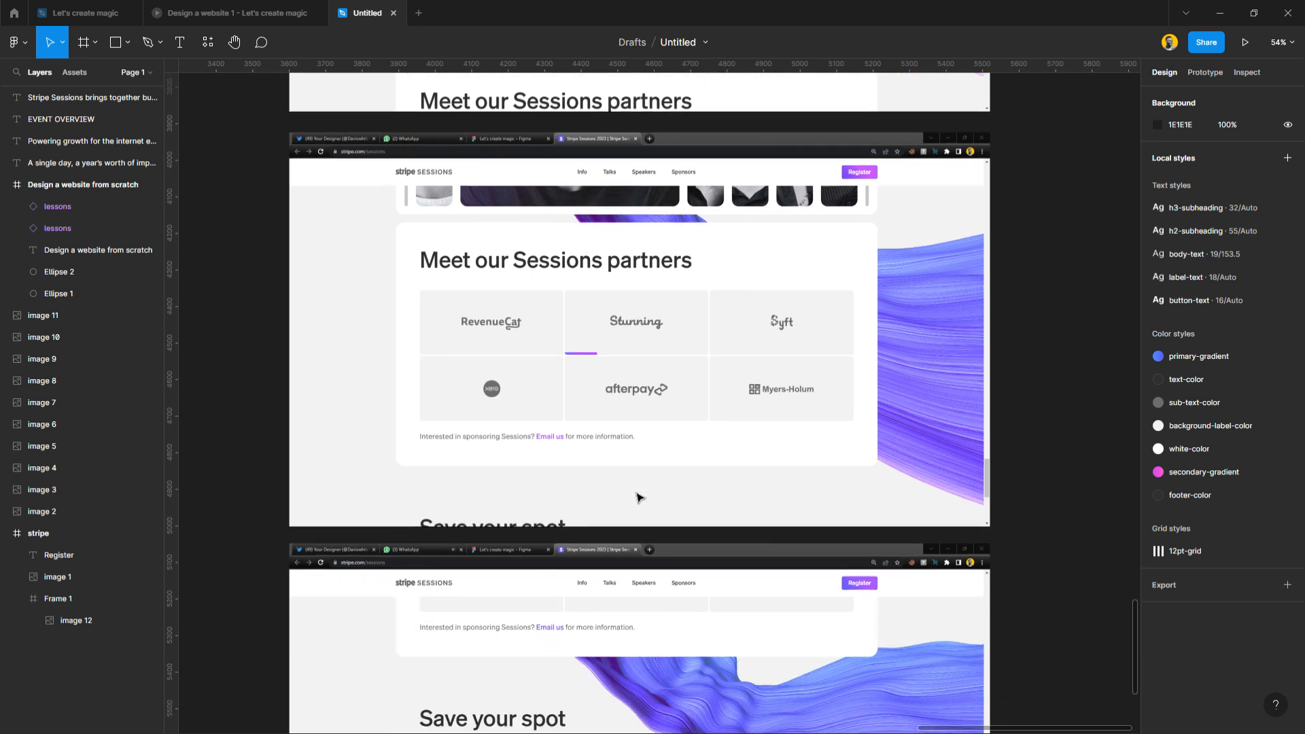
pyautogui.scroll(-4, 637, 497)
pyautogui.scroll(4, 638, 496)
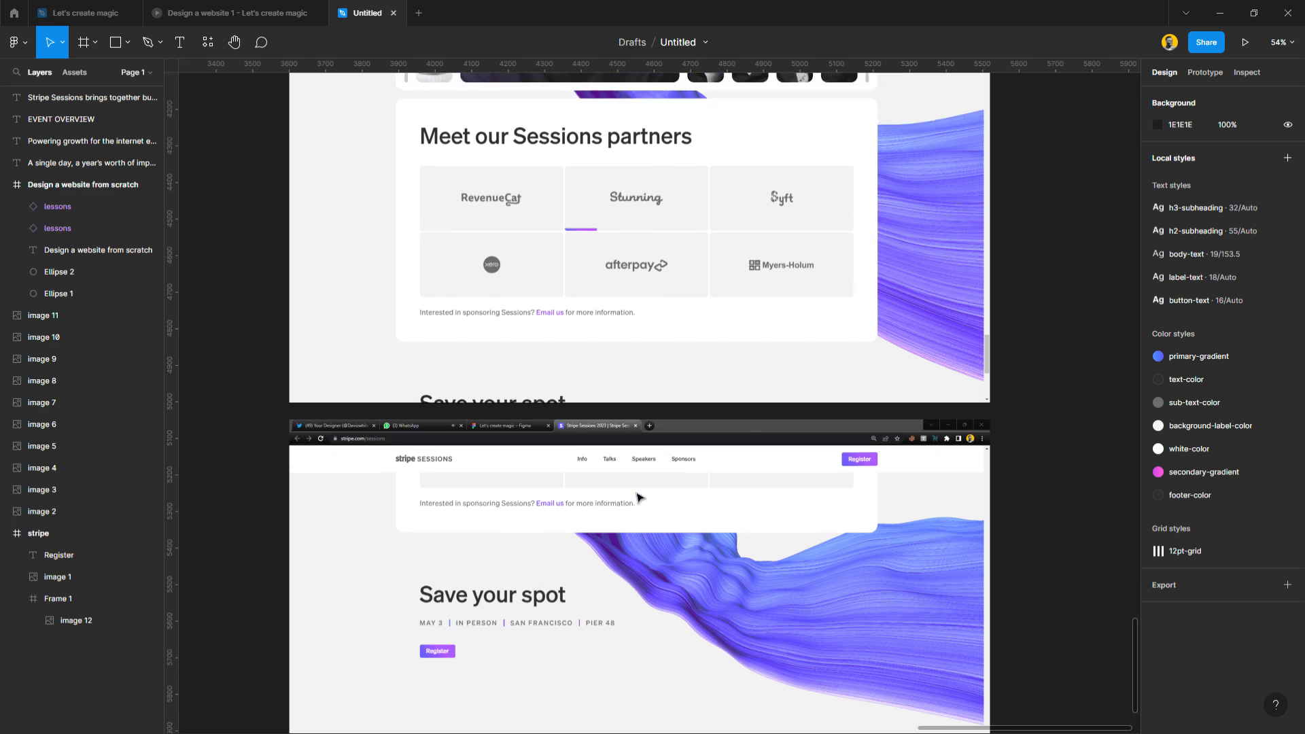
pyautogui.scroll(18, 639, 496)
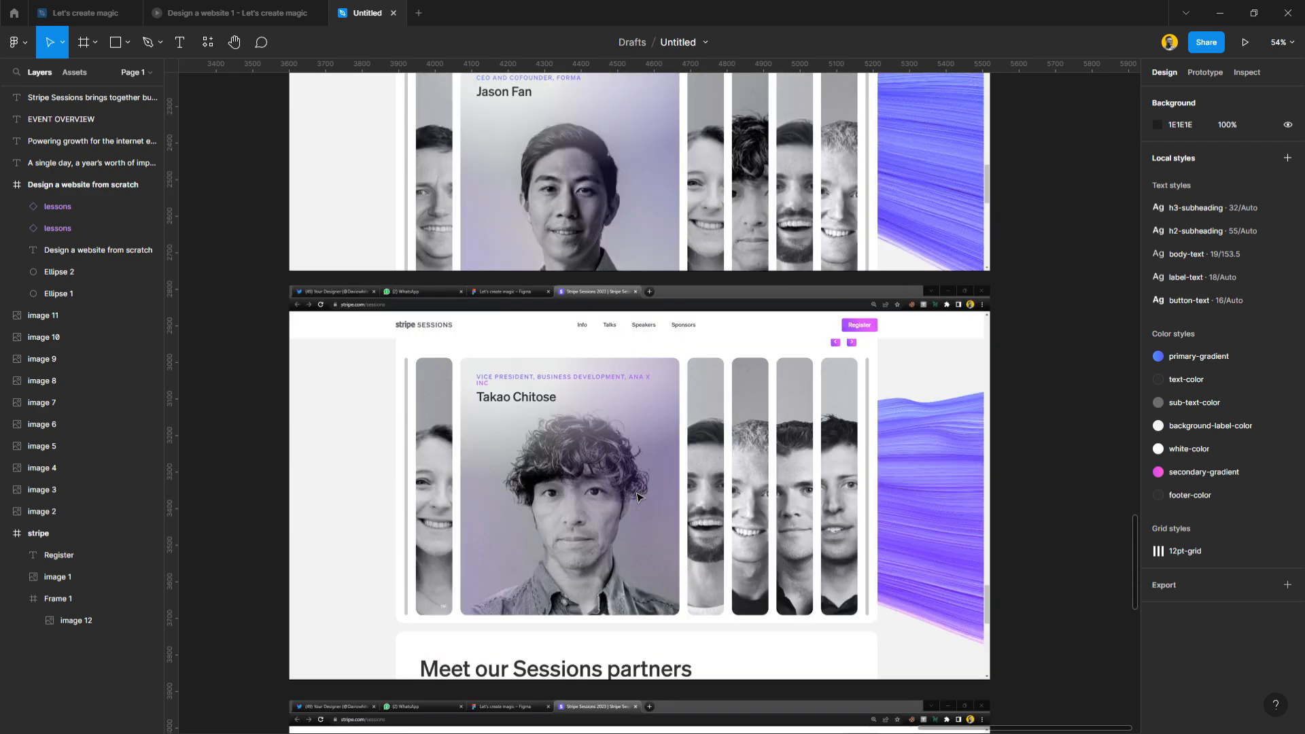
pyautogui.scroll(15, 637, 498)
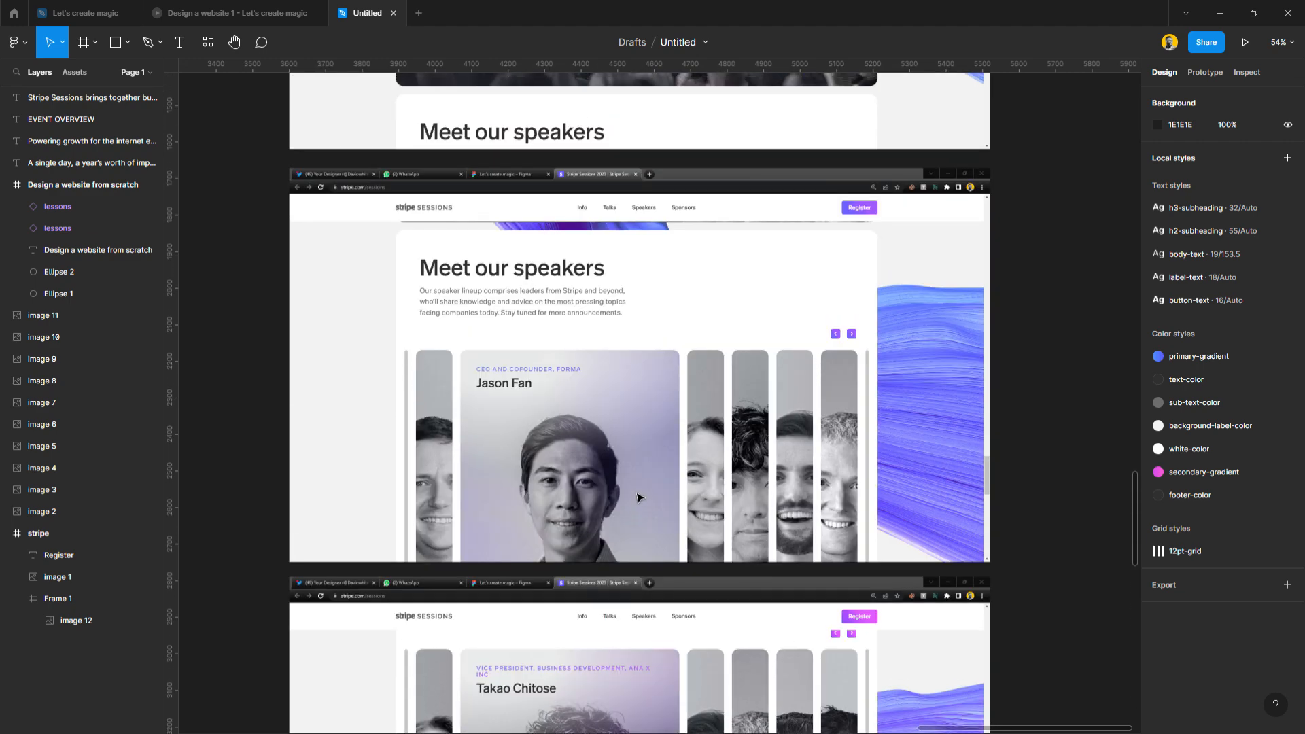
pyautogui.scroll(15, 638, 497)
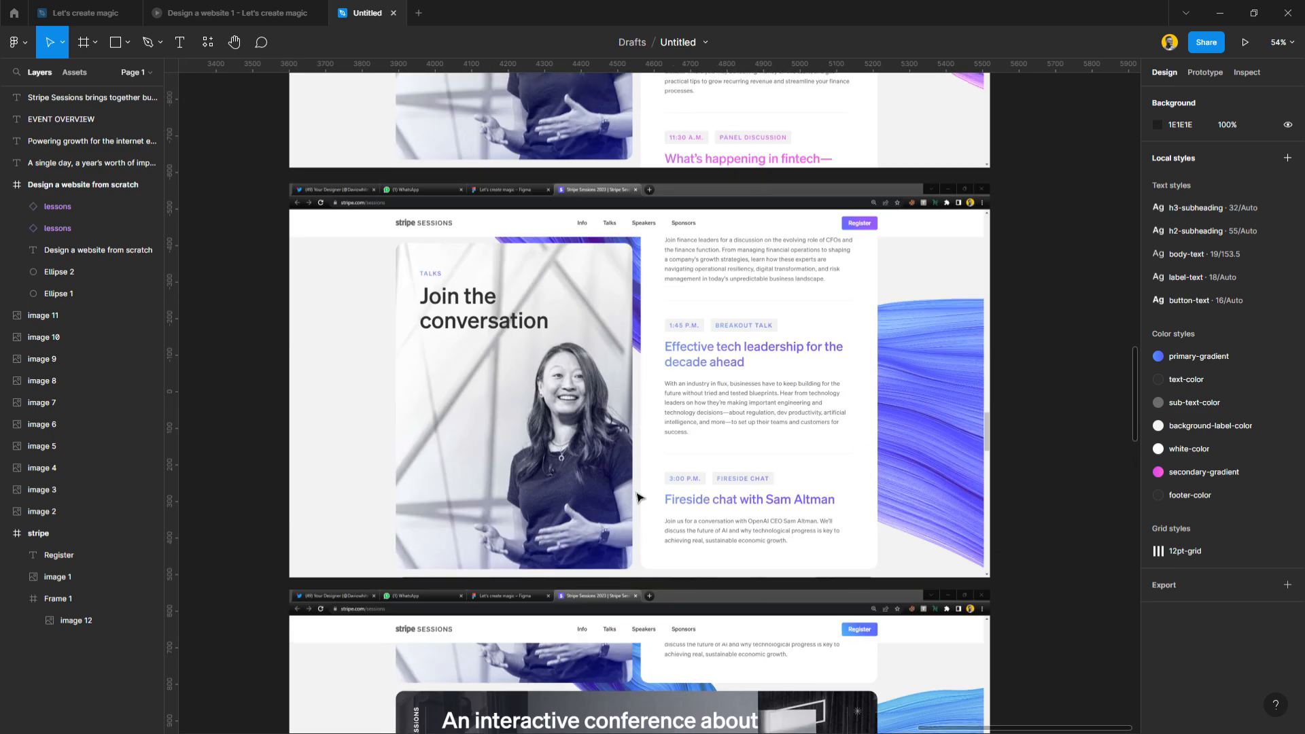
pyautogui.scroll(20, 637, 497)
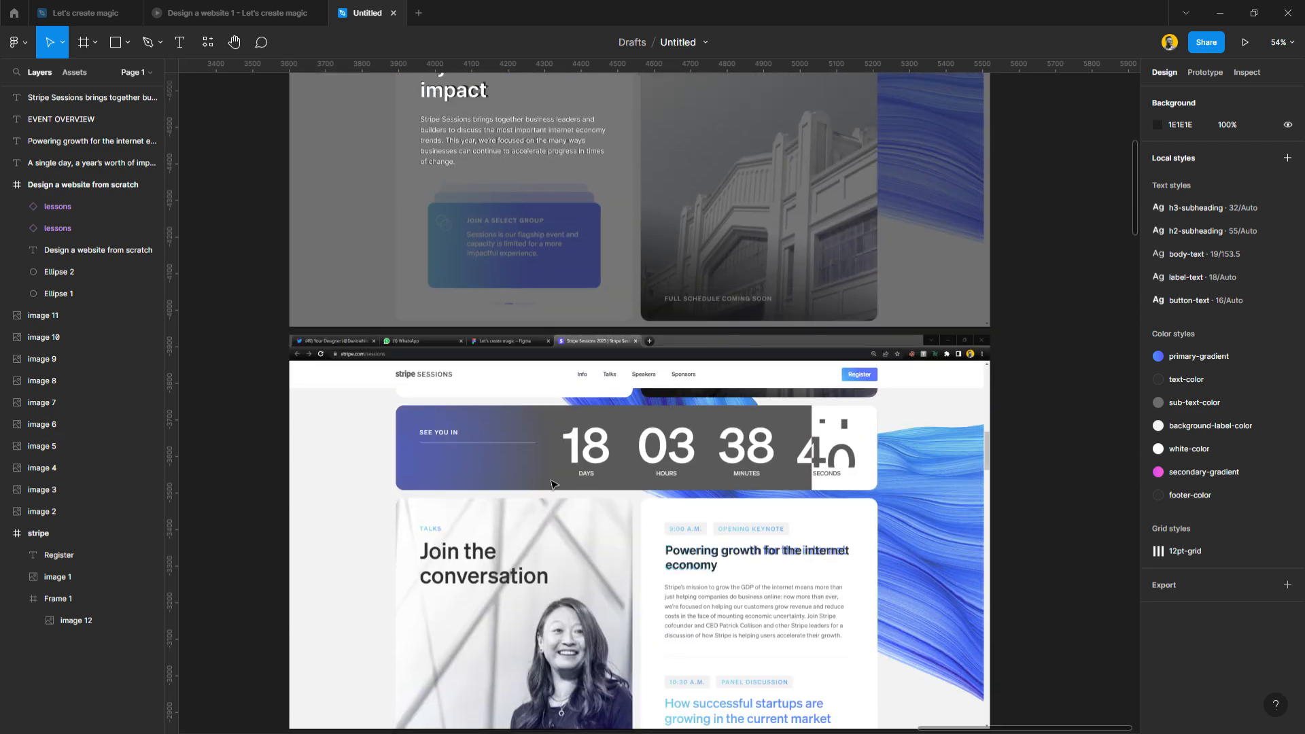
# Set the opacity of the dimmed event overview screenshot, image 2, to 100%.
pyautogui.scroll(8, 550, 484)
pyautogui.click(75, 511)
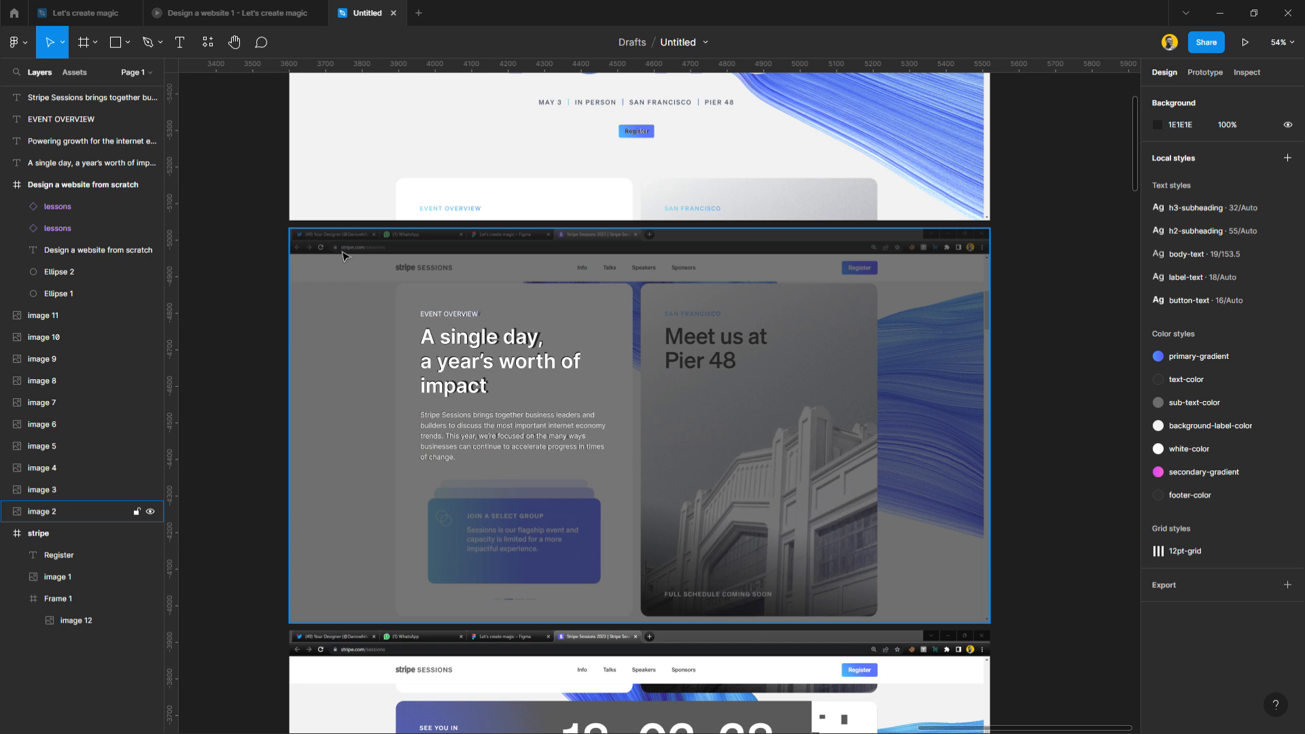
pyautogui.moveTo(1217, 288); pyautogui.dragTo(116, 311)
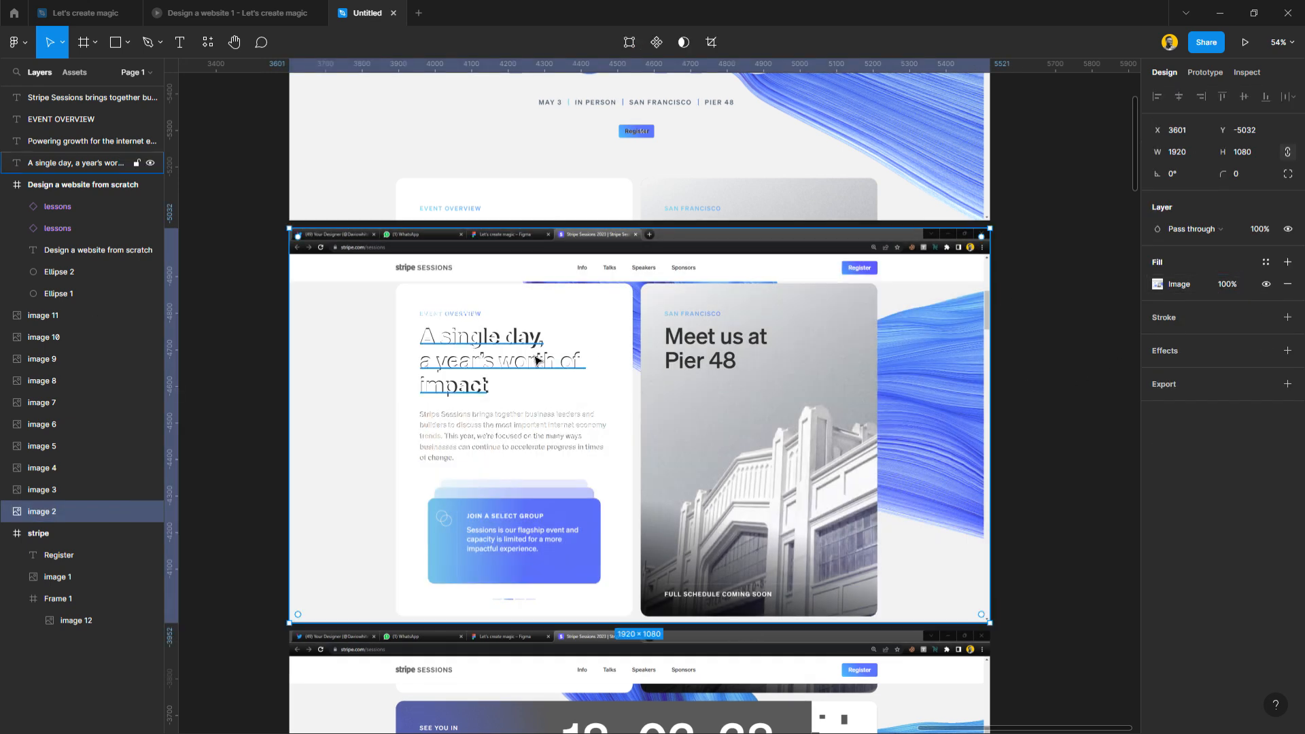
# Move the overlaid event overview label, heading and body text off the screenshot to X 2951 and group them.
pyautogui.click(499, 371)
pyautogui.keyDown('shift'); pyautogui.click(516, 435); pyautogui.keyUp('shift')
pyautogui.keyDown('shift'); pyautogui.click(448, 314); pyautogui.keyUp('shift')
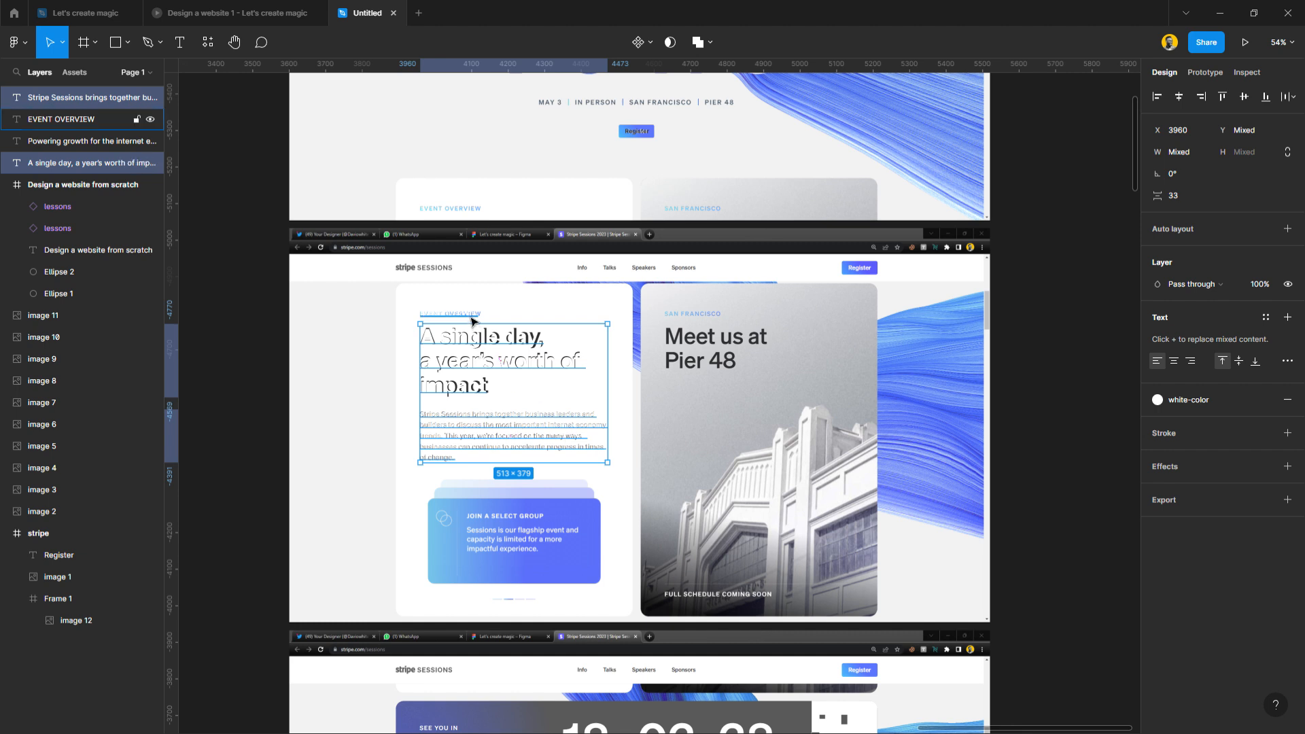
pyautogui.moveTo(586, 441); pyautogui.dragTo(213, 424)
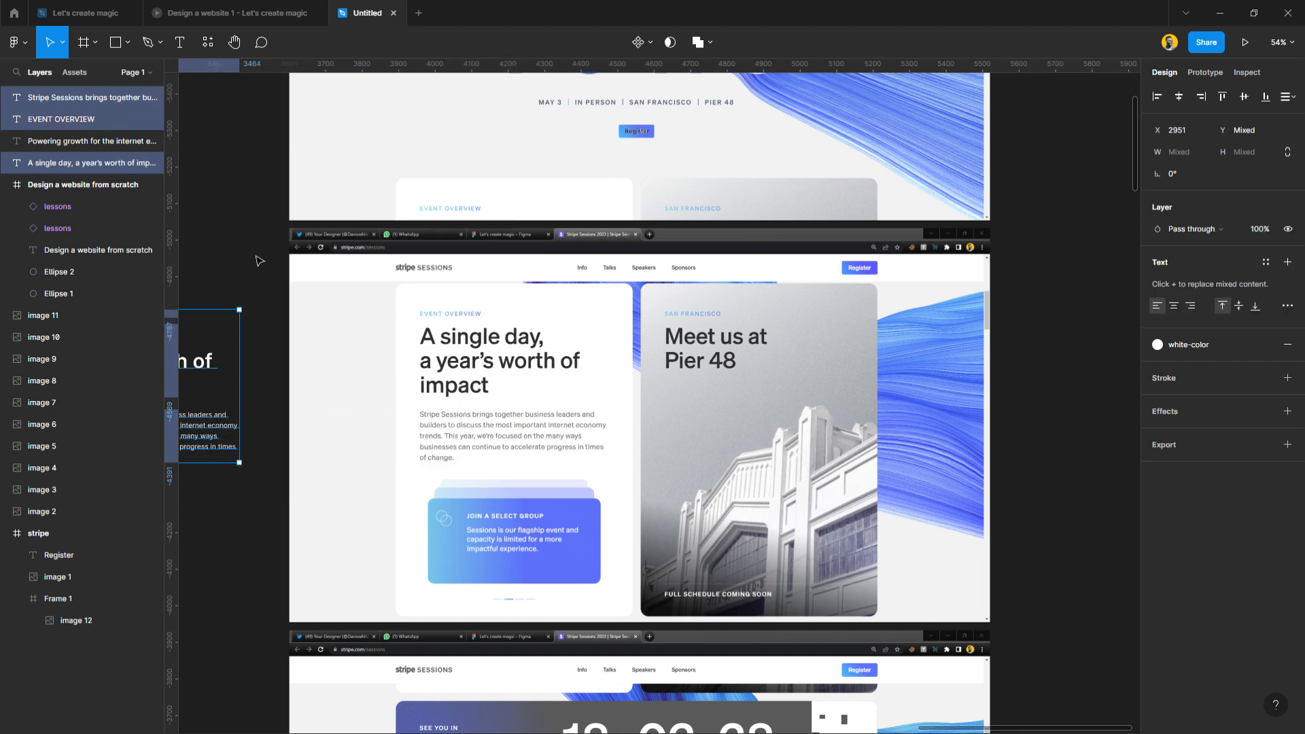
pyautogui.hotkey('ctrl', 'g')
pyautogui.click(259, 261)
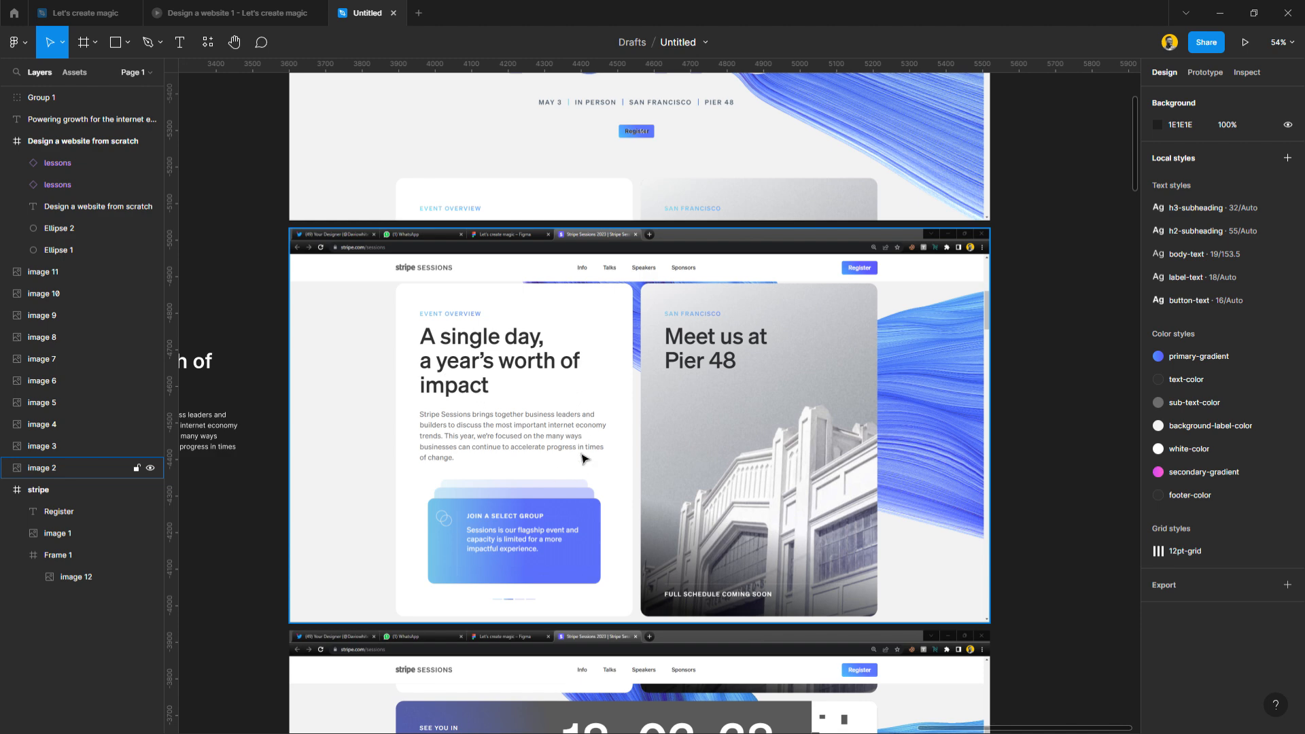
# Review the section screenshots from the event overview through the talks and speakers down to the Sessions partners.
pyautogui.scroll(2, 582, 454)
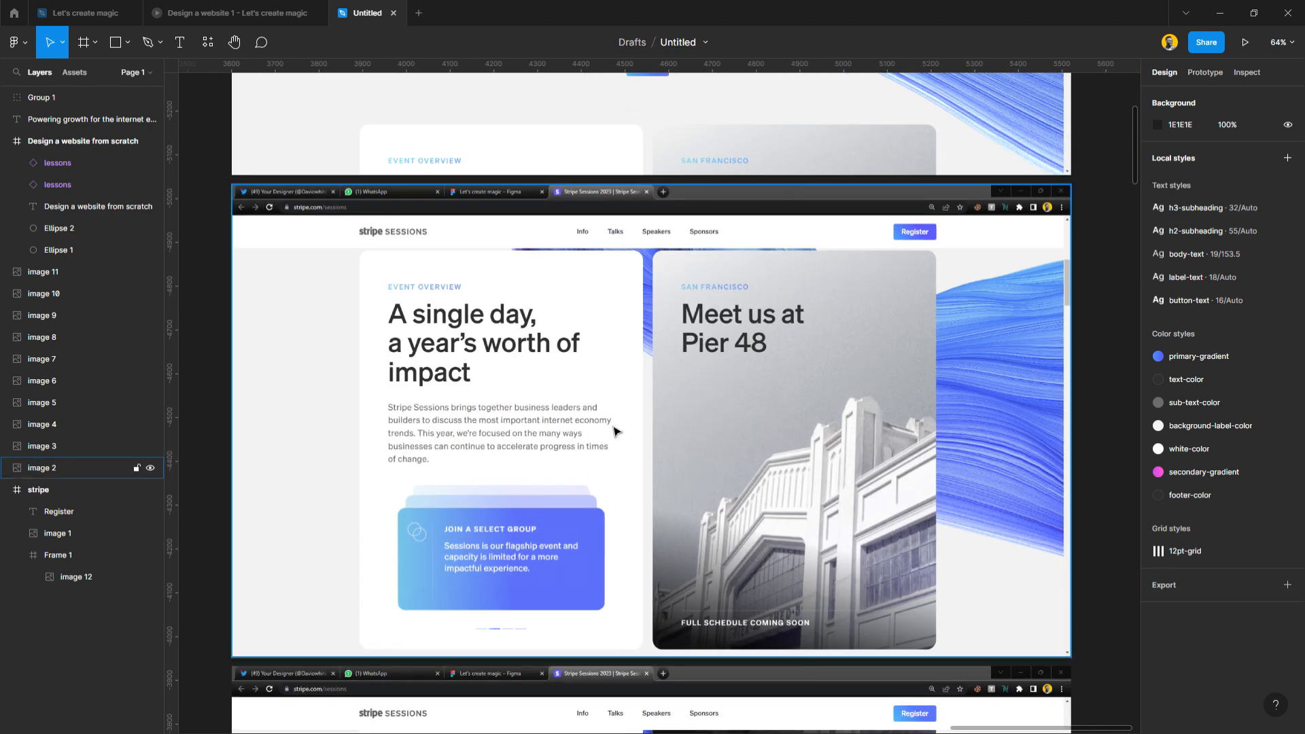
pyautogui.scroll(-15, 613, 426)
pyautogui.scroll(-1, 613, 447)
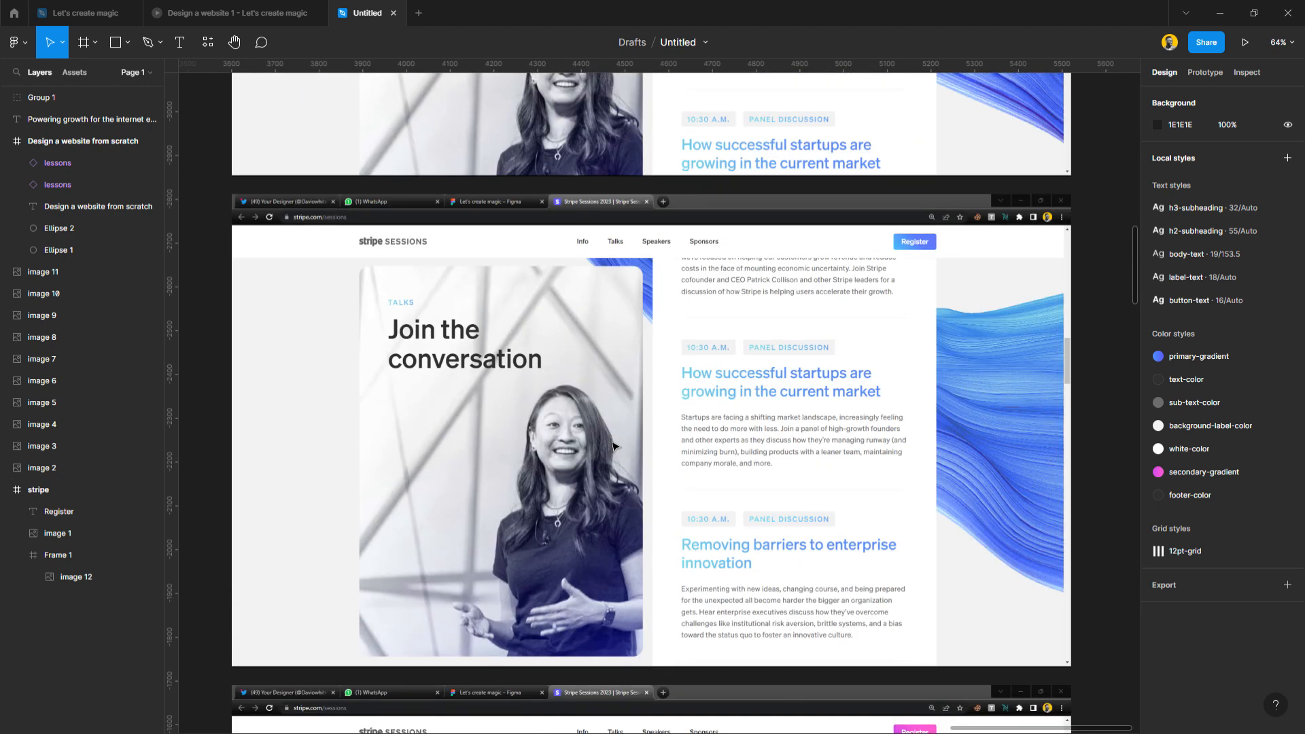
pyautogui.scroll(-20, 600, 398)
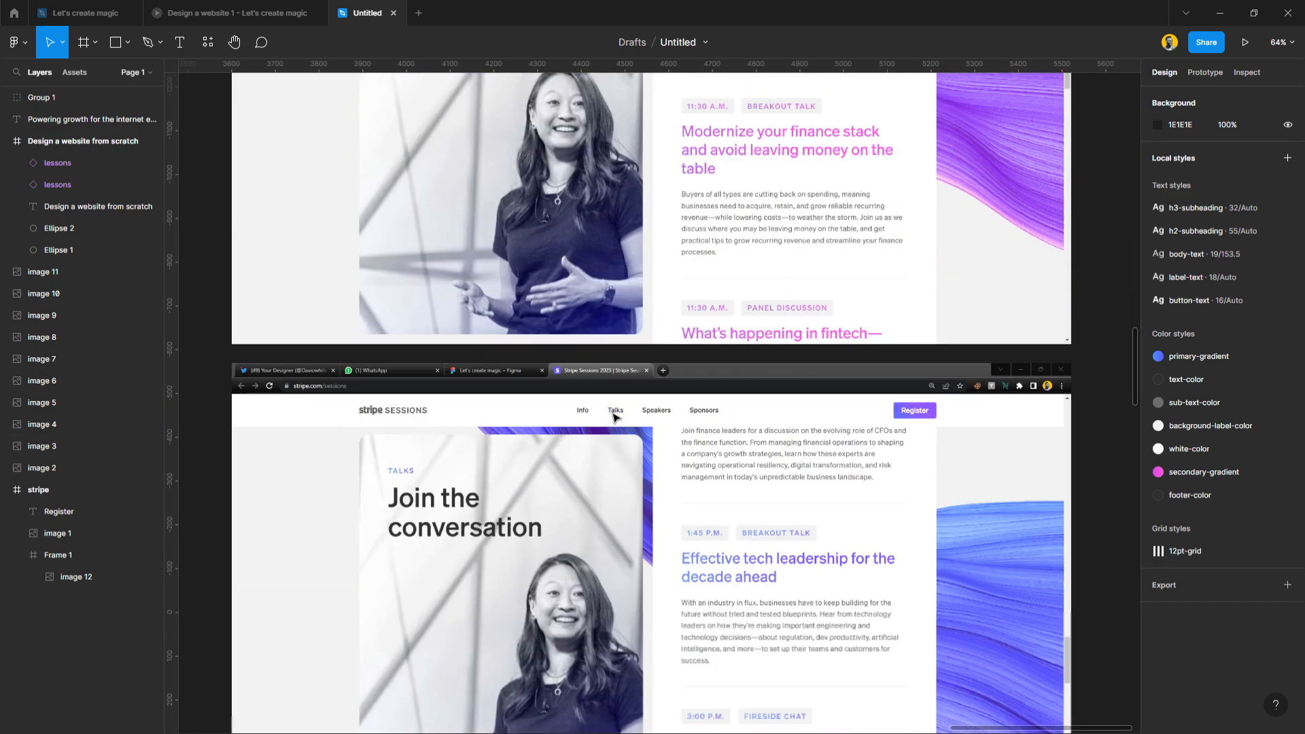
pyautogui.scroll(-8, 613, 417)
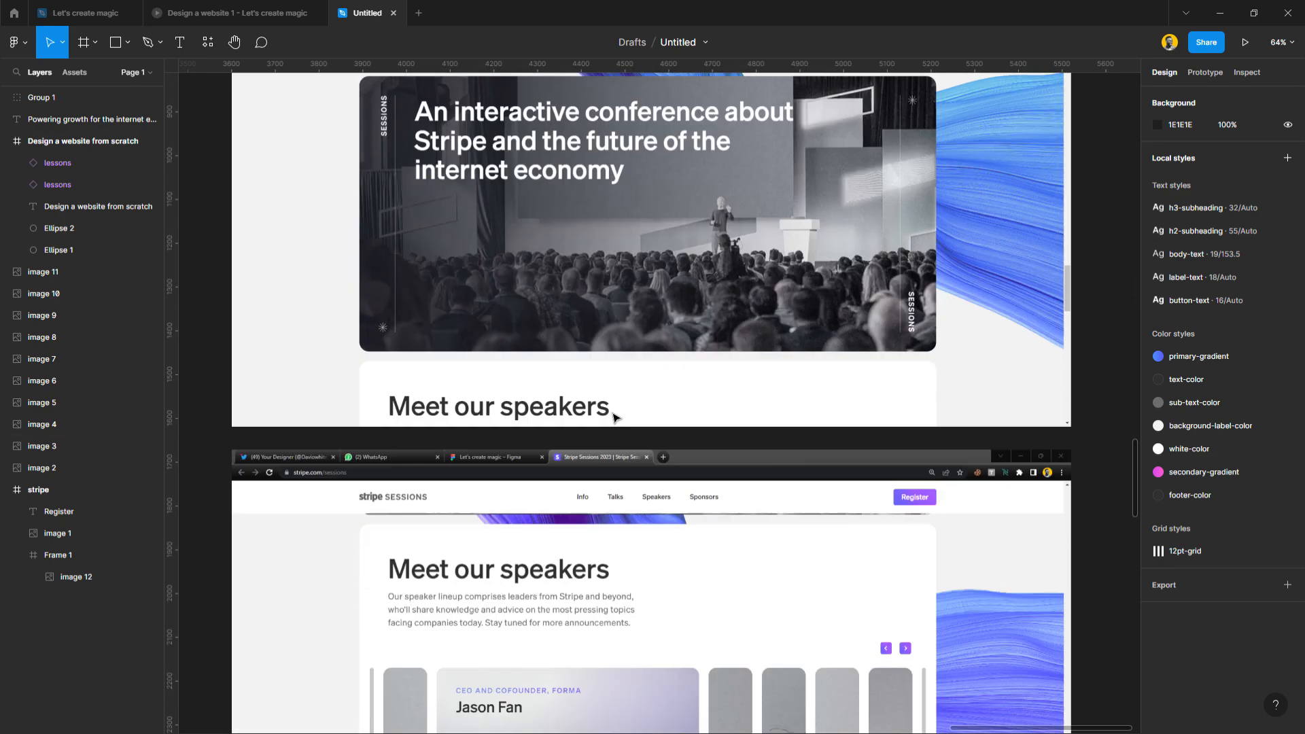
pyautogui.scroll(-3, 613, 417)
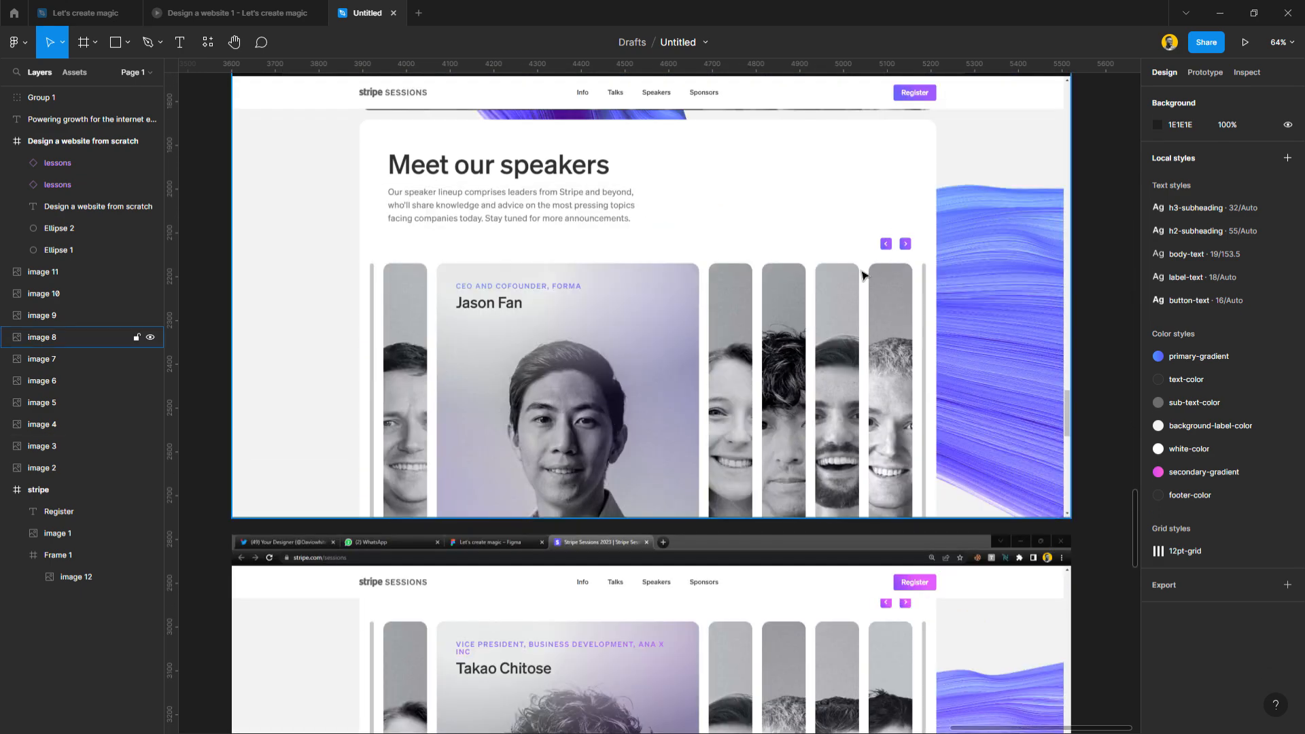
pyautogui.scroll(-10, 661, 372)
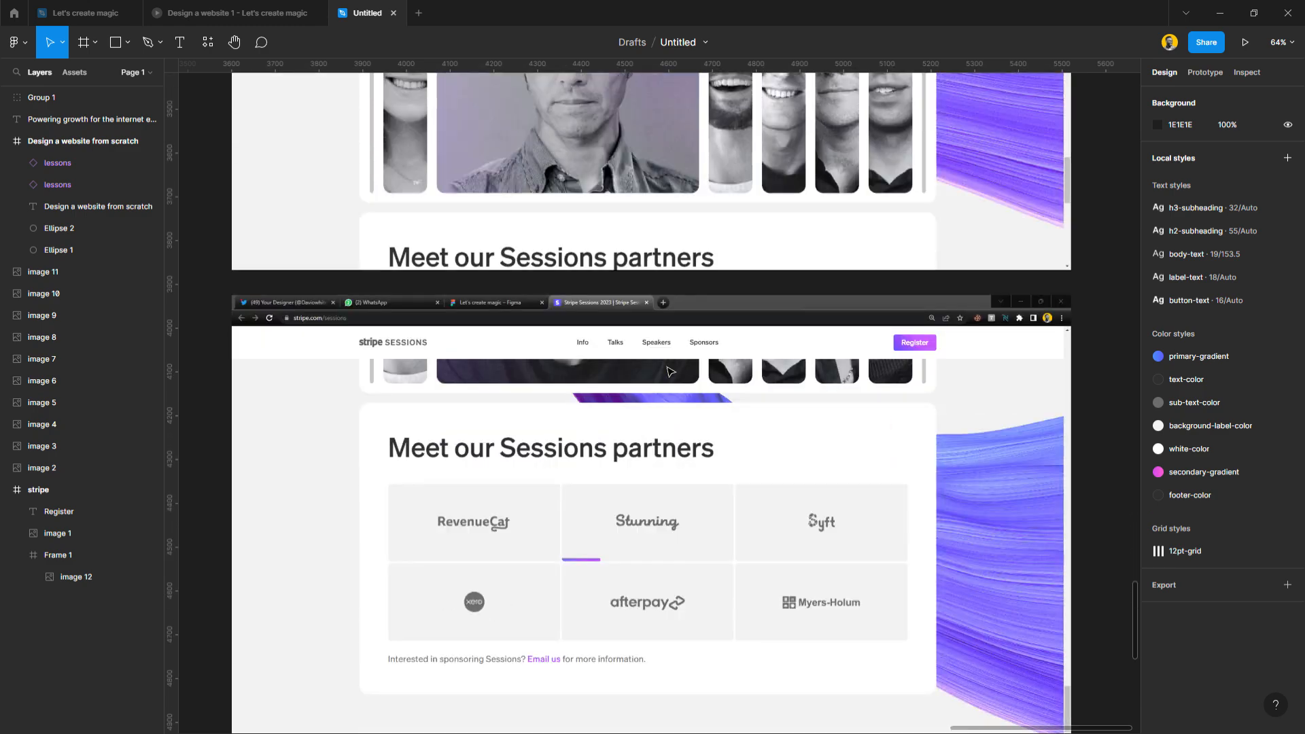
pyautogui.scroll(-4, 809, 445)
pyautogui.scroll(18, 732, 481)
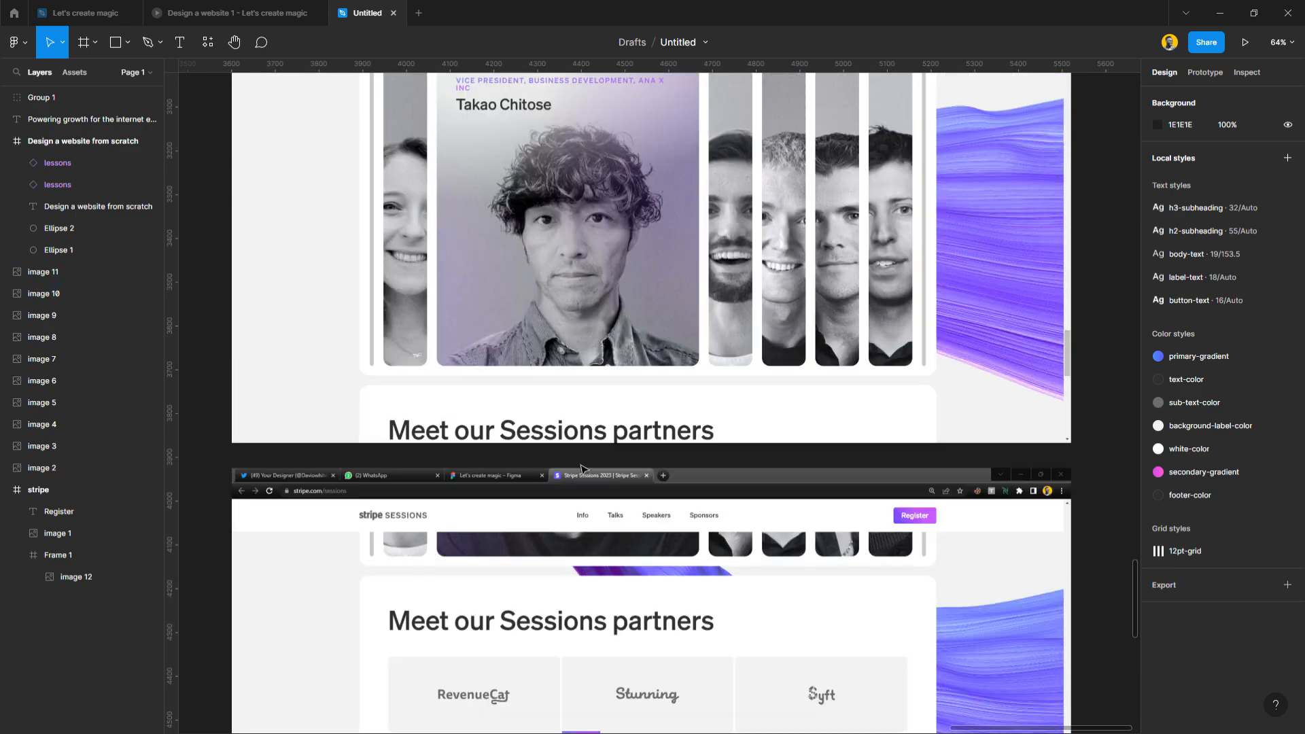
pyautogui.scroll(15, 590, 465)
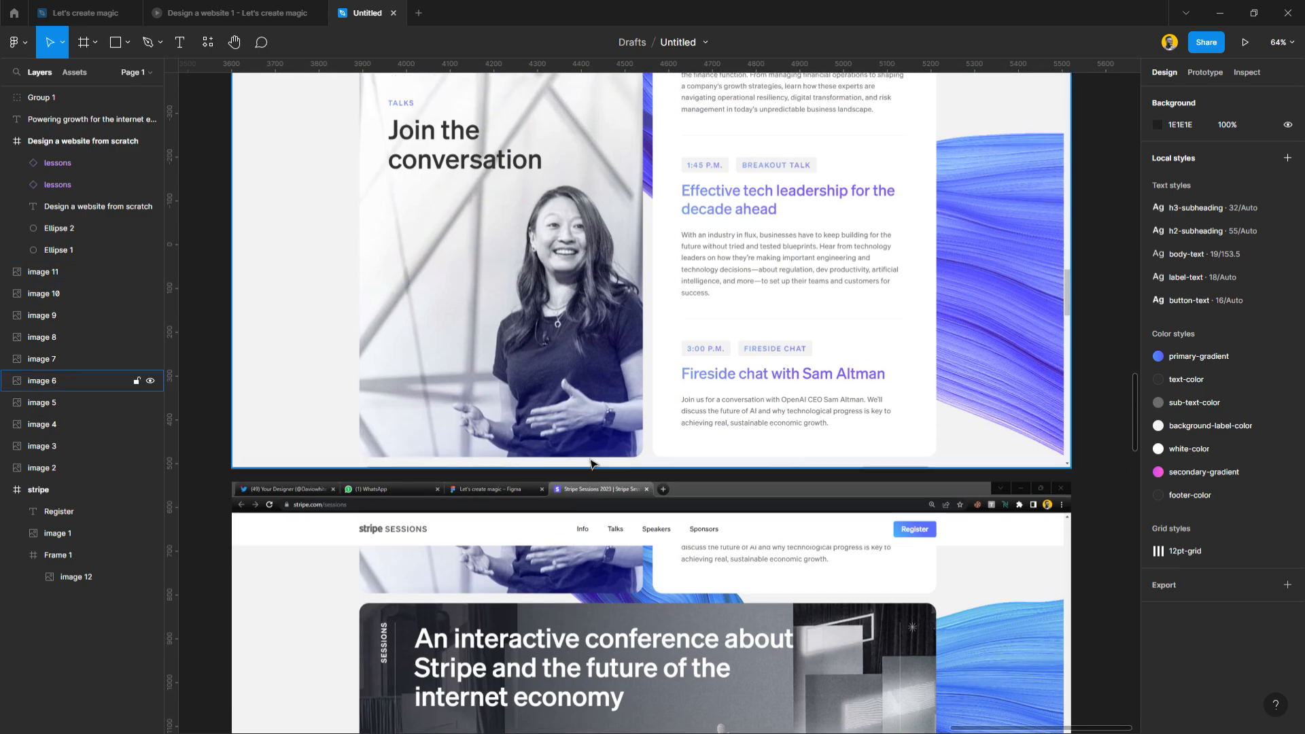
pyautogui.scroll(15, 639, 331)
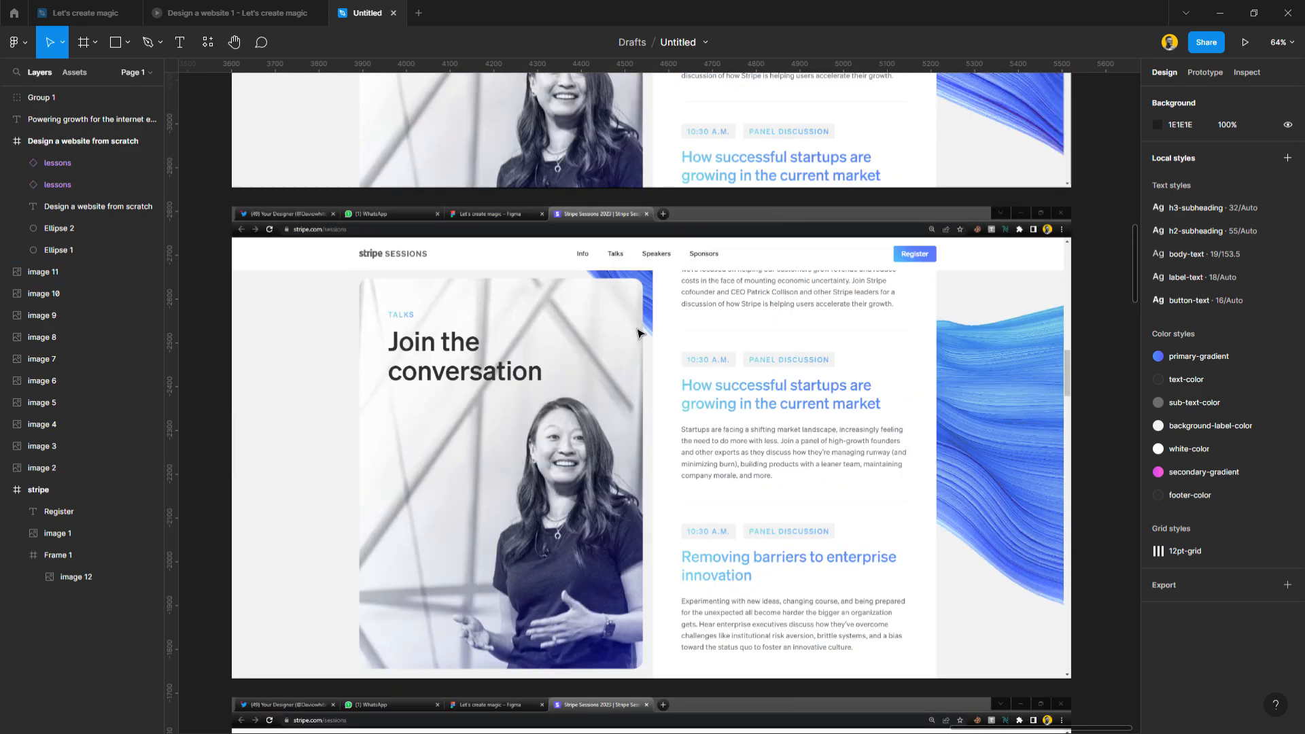